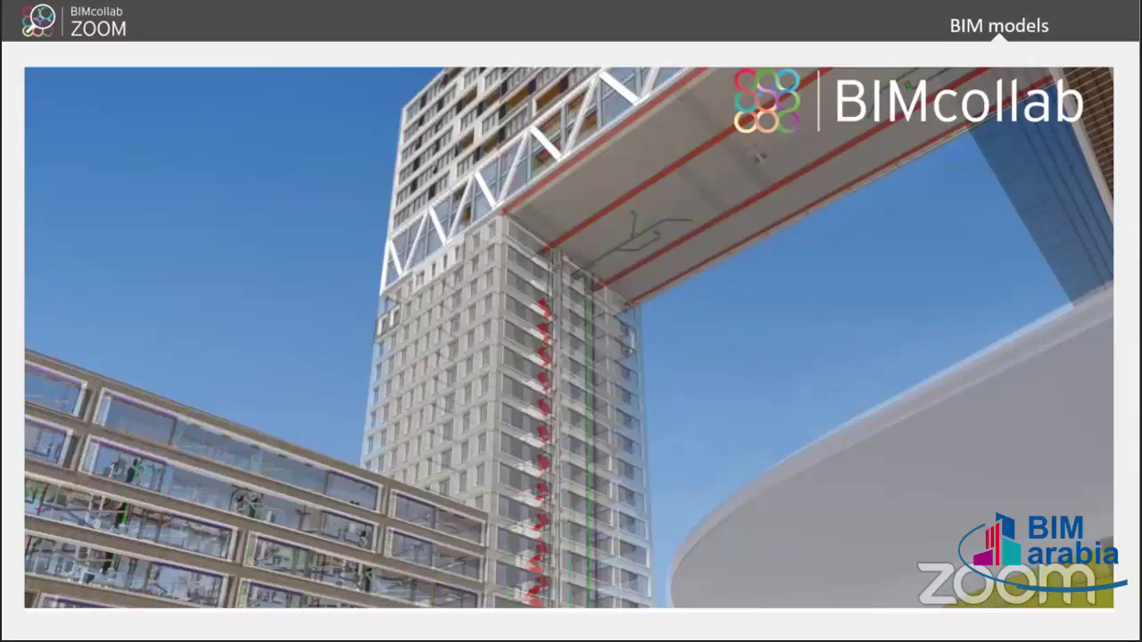
- Go to the Purposes for BIM models slide and show its bullets through Aligning disciplines
left_click(740, 363)
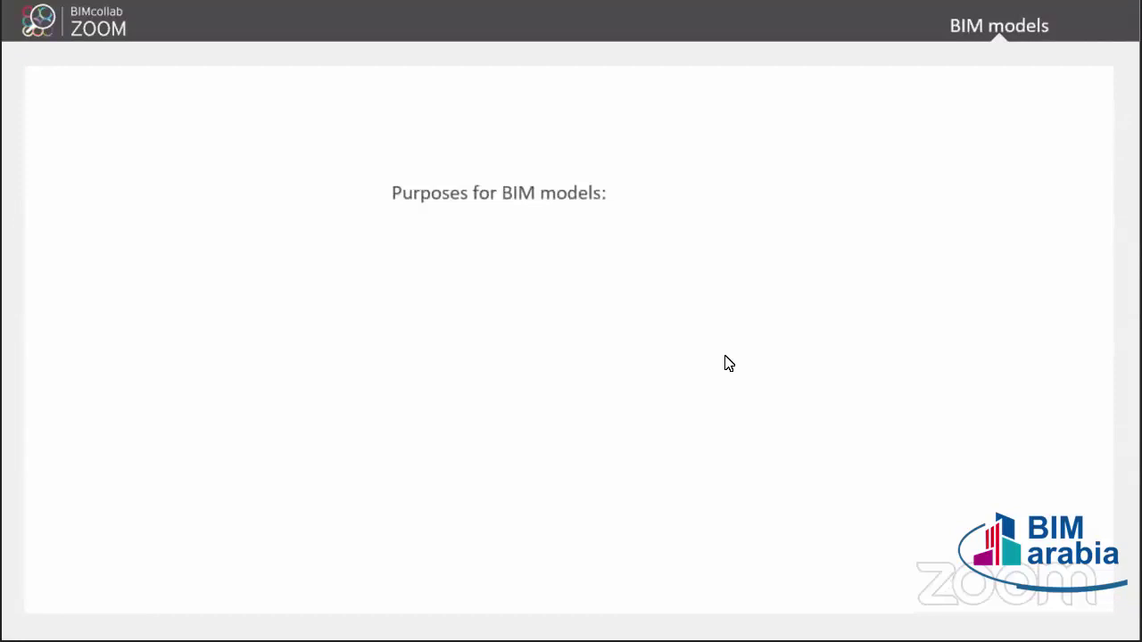
key("Right")
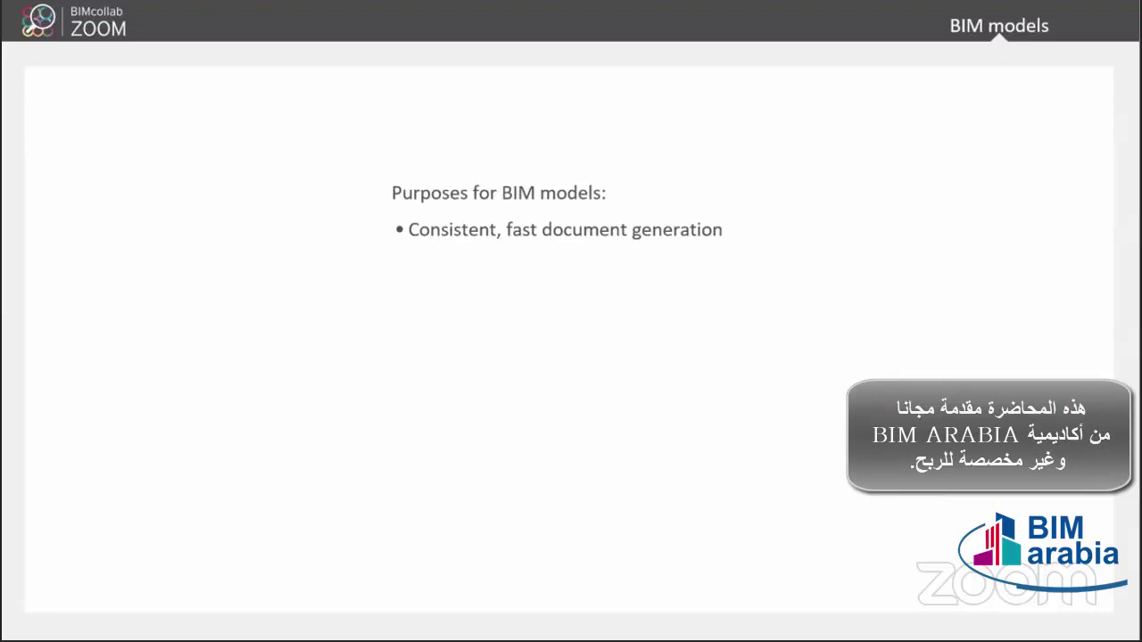
key("Right")
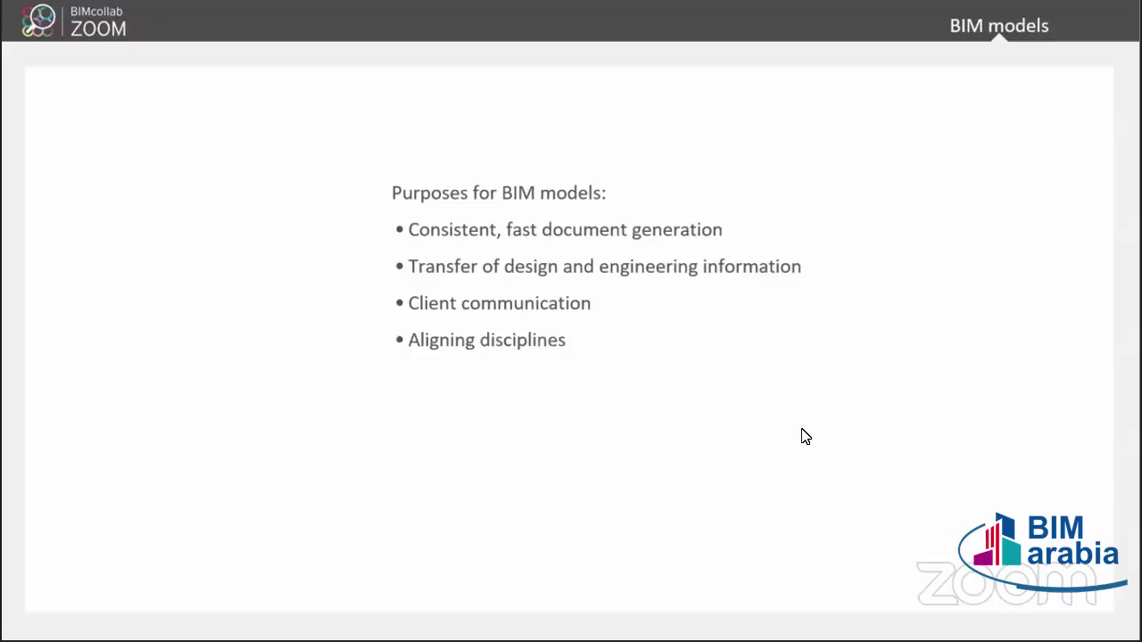
- Reveal the Scheduling, prefabrication, automation, Site planning, Construction planning and Digital twin bullets
key("Right")
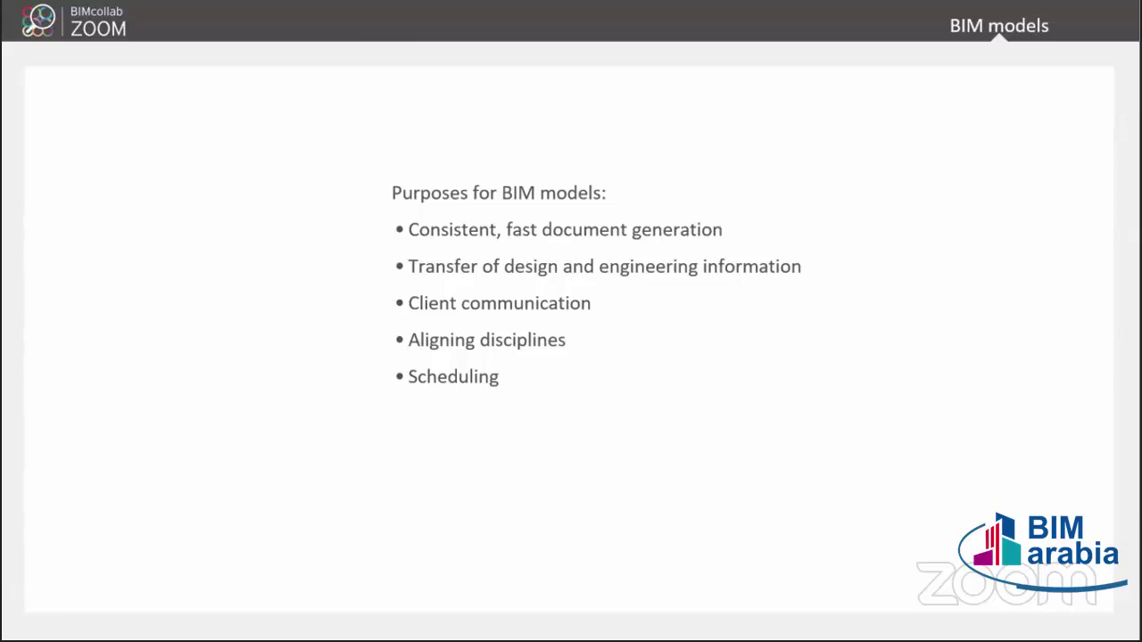
key("Right")
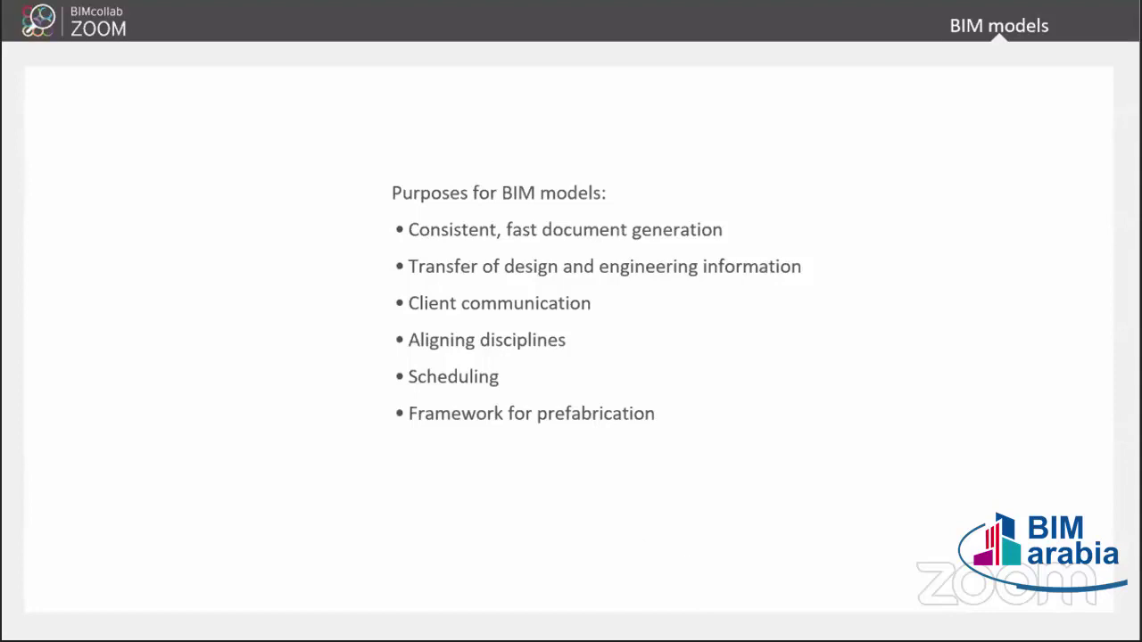
key("Right")
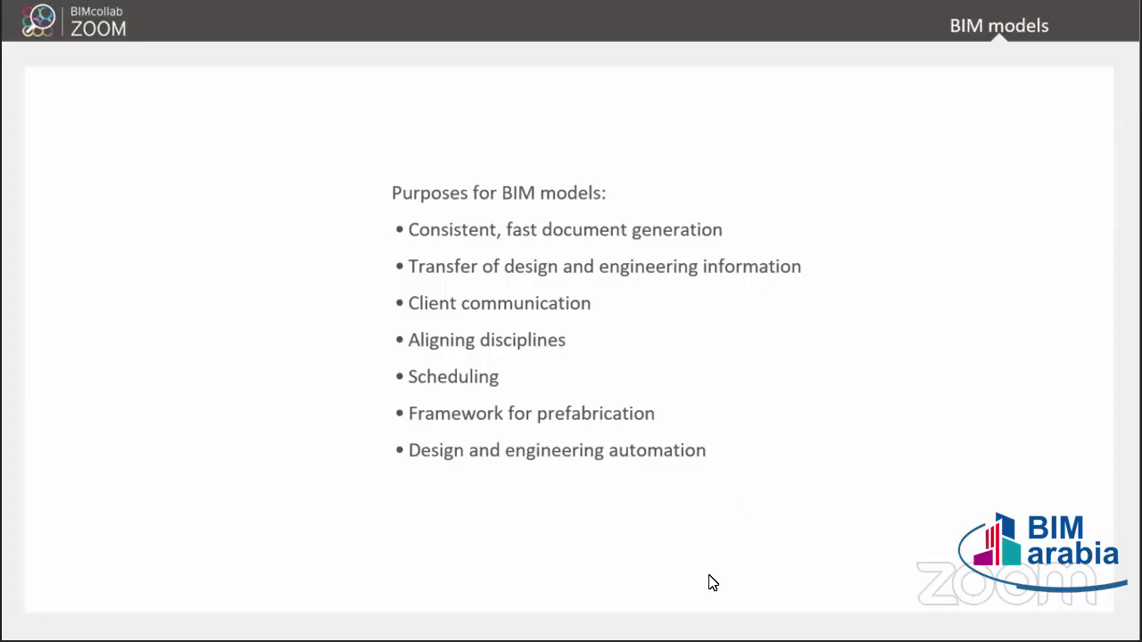
key("Right")
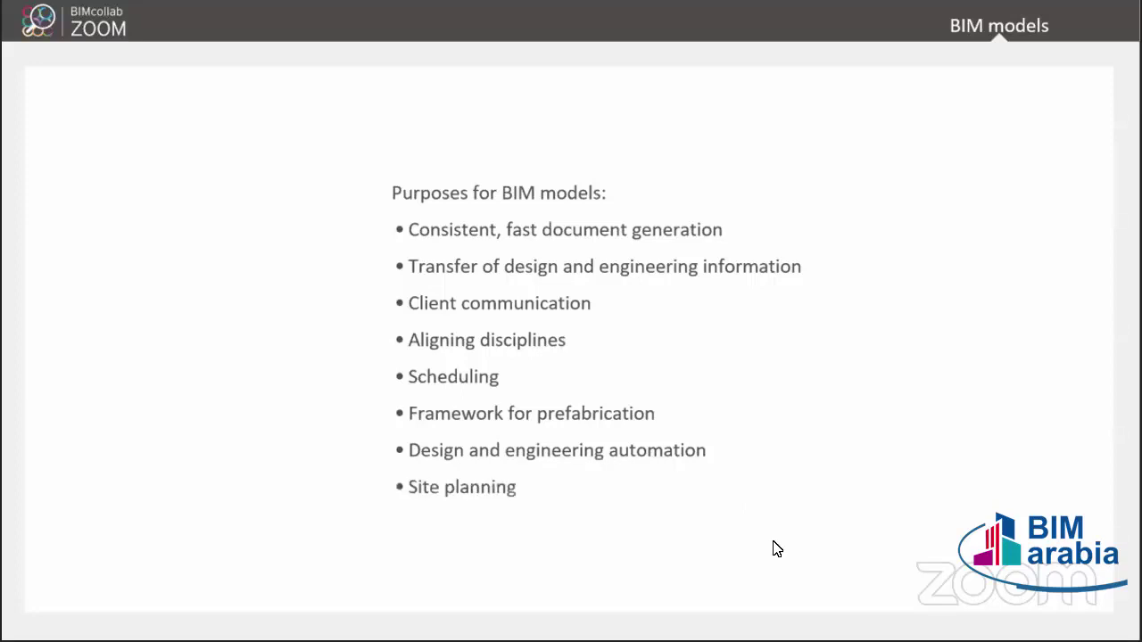
key("Right")
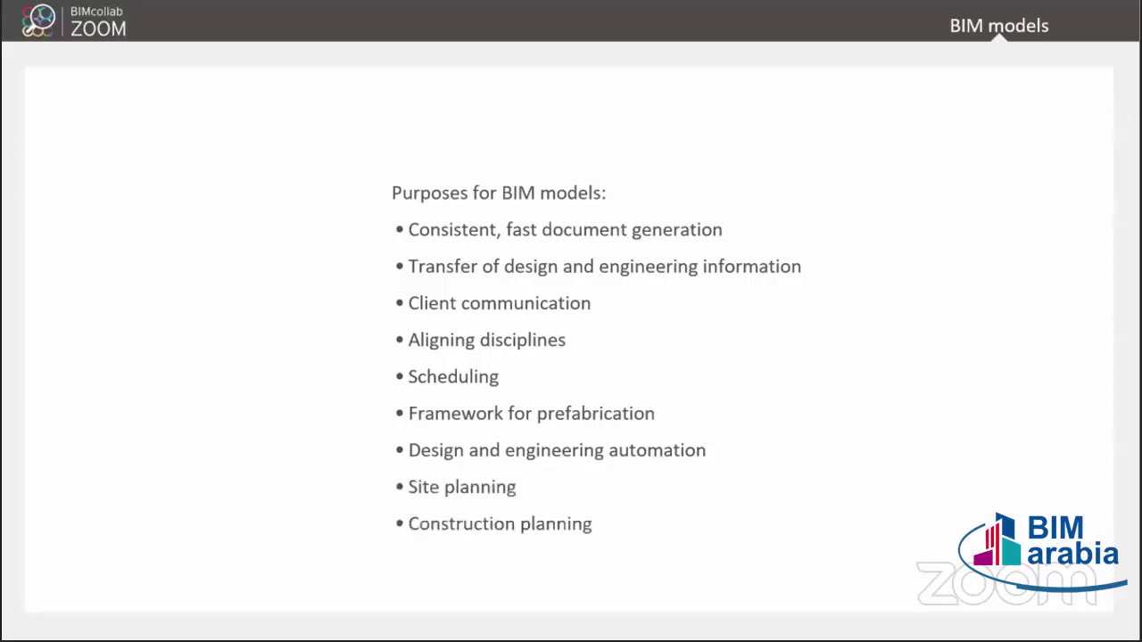
key("Right")
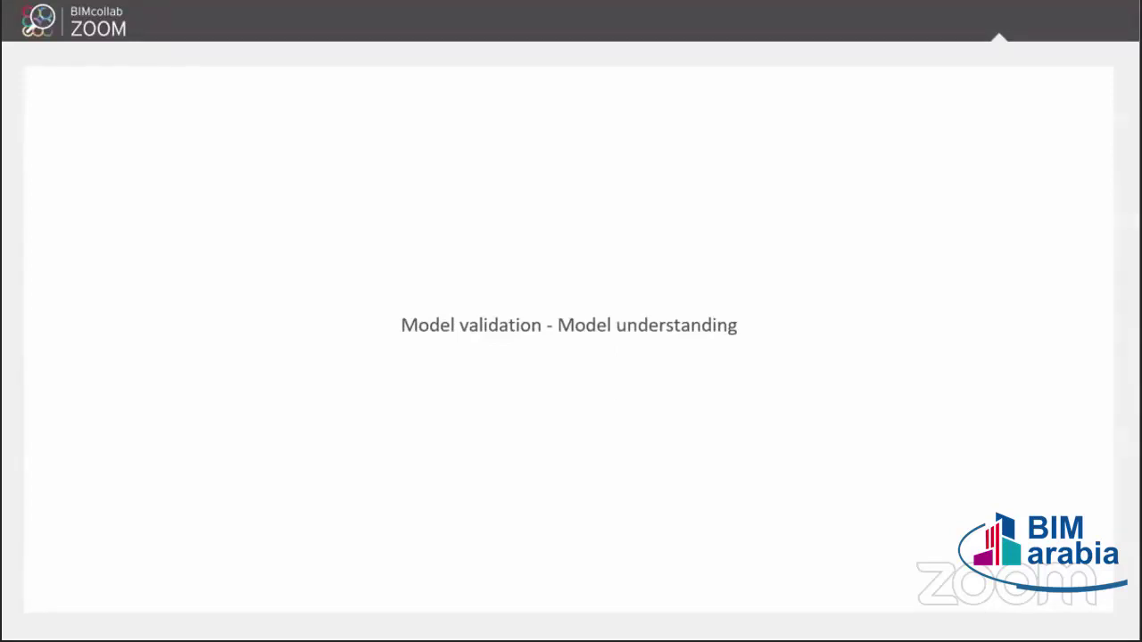
- Move to the Models and Modelquality slide showing Modelviewer (free)
left_click(739, 508)
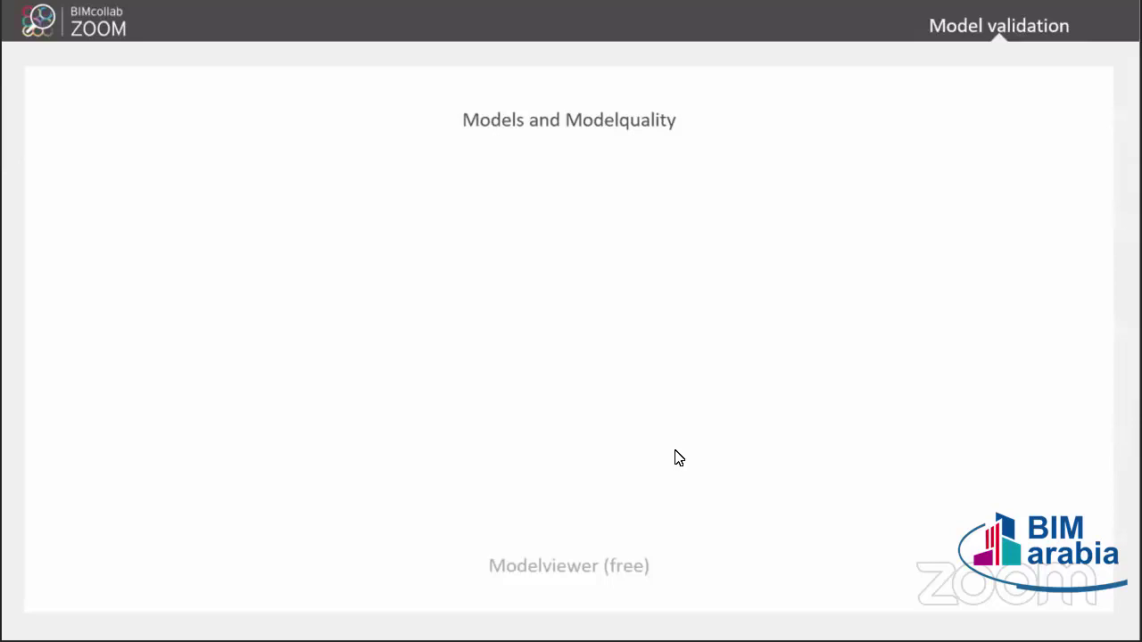
- Stack Property validation, Clashdetection and Advanced checking above Modelviewer (free), then show the Userbase slide
key("Right")
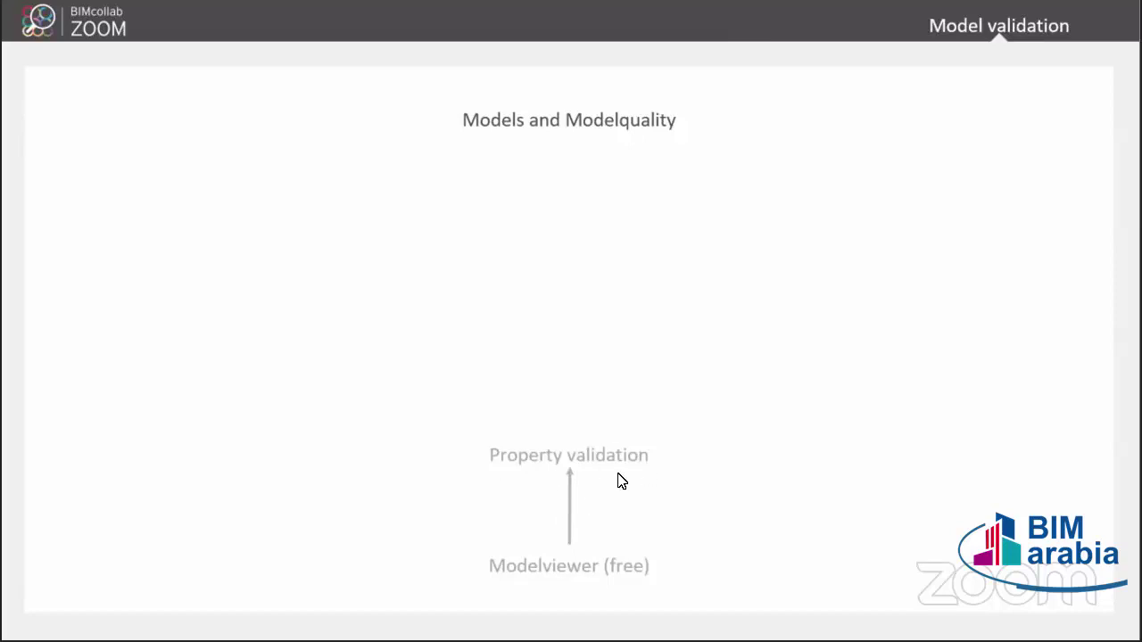
left_click(611, 446)
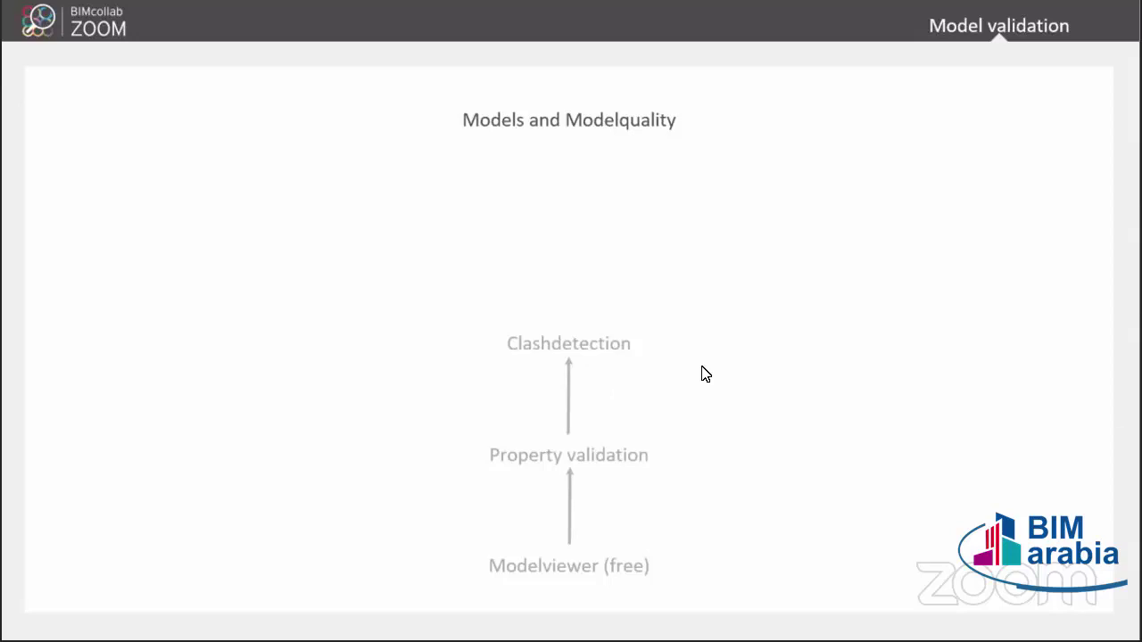
left_click(621, 386)
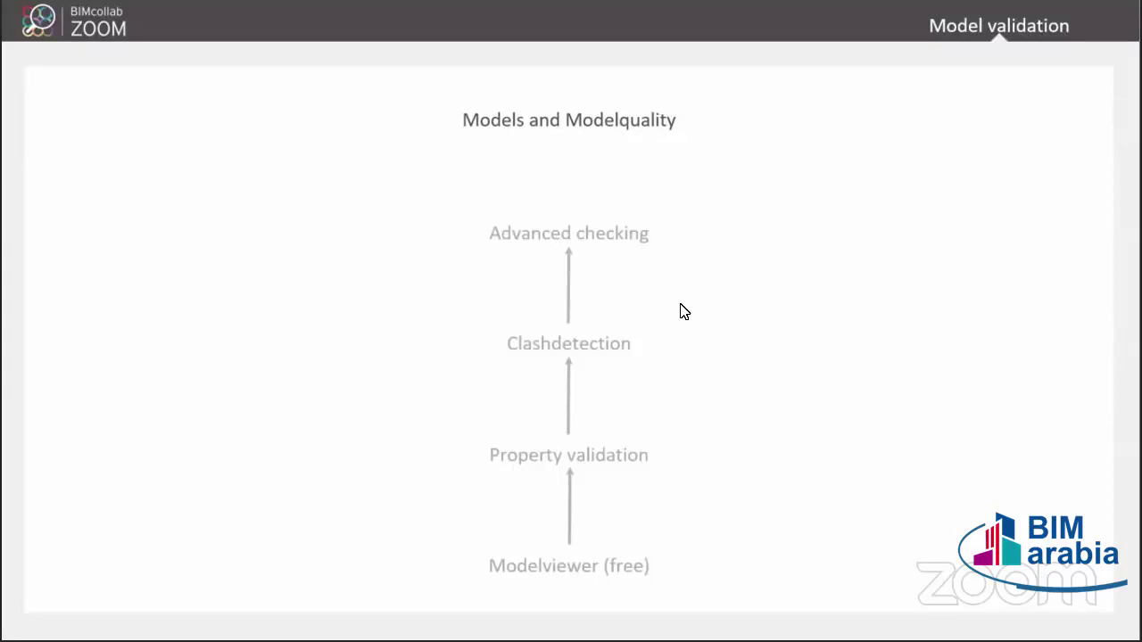
left_click(680, 348)
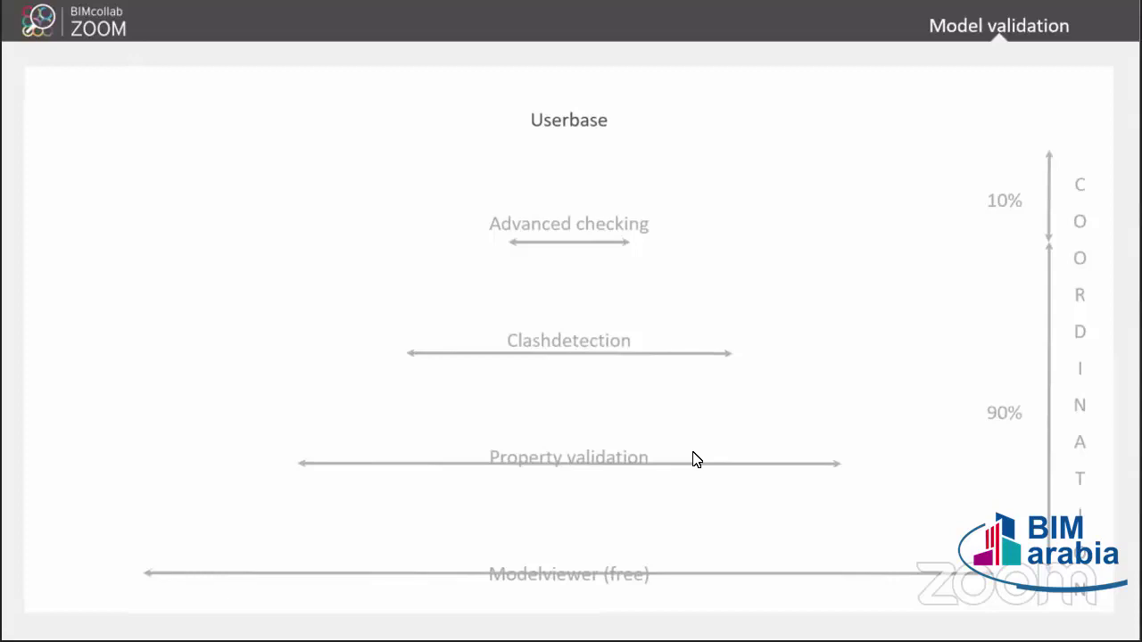
- Show the Role of the users slide with BIM-coordinator, Teamleader, Modeller and All stakeholders
left_click(581, 457)
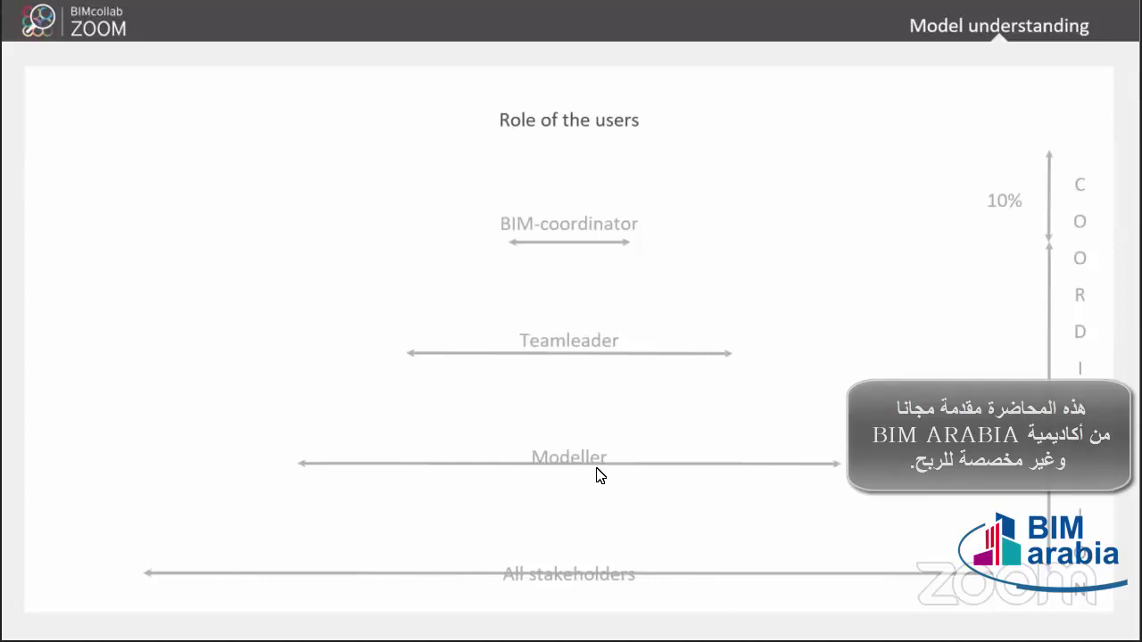
- Flip back and forth between the Role of the users and Userbase slides
key("Right")
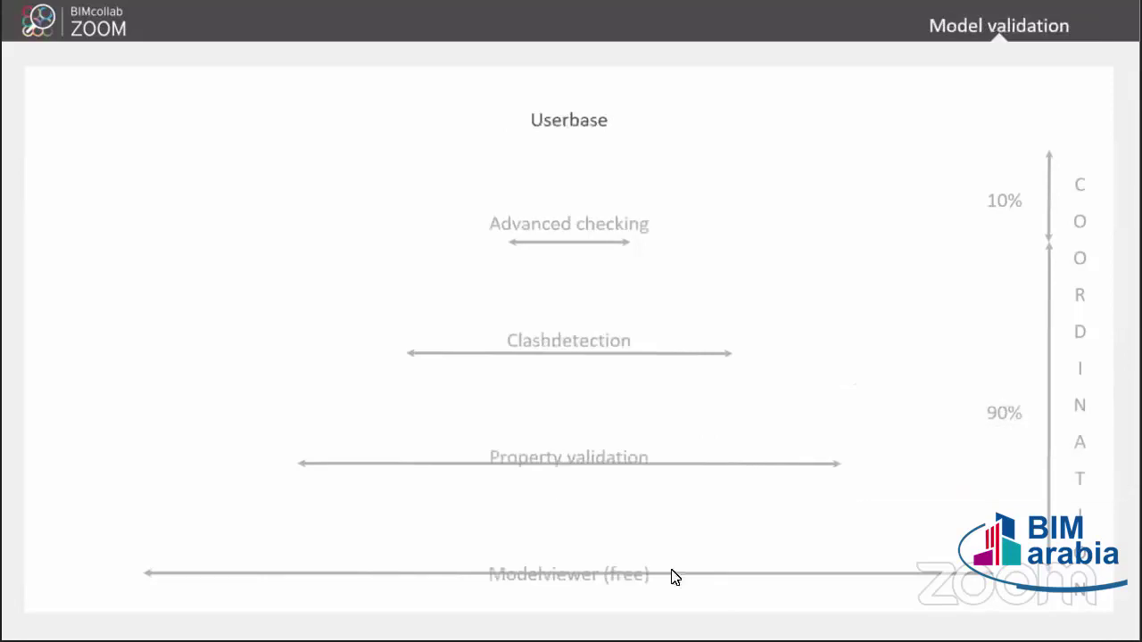
key("Left")
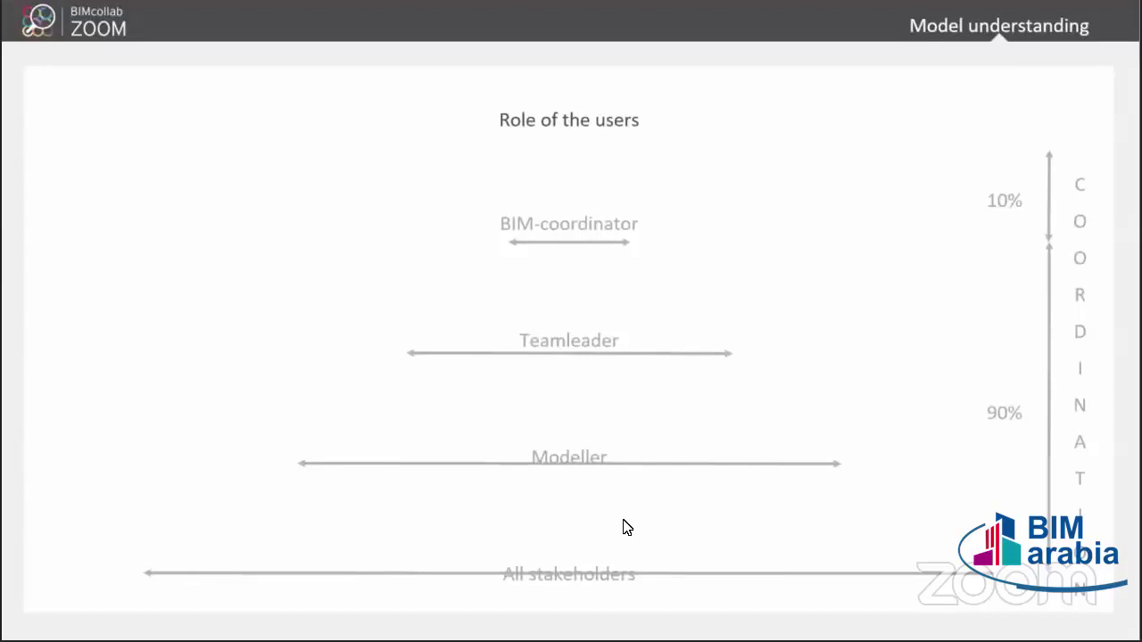
key("Right")
key("Left")
key("Right")
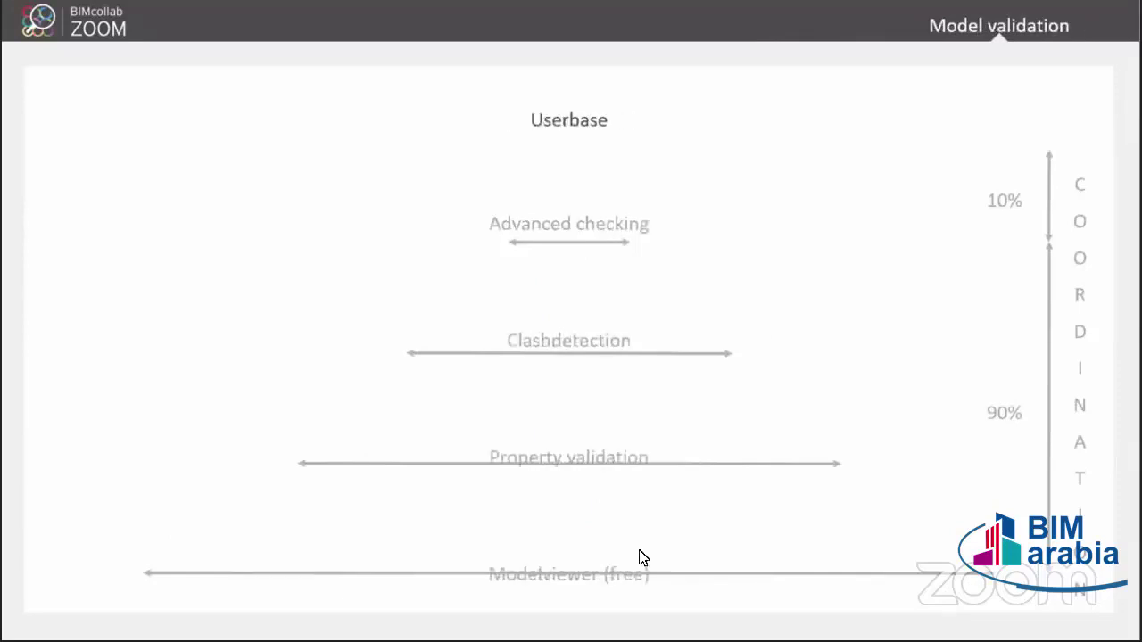
key("Left")
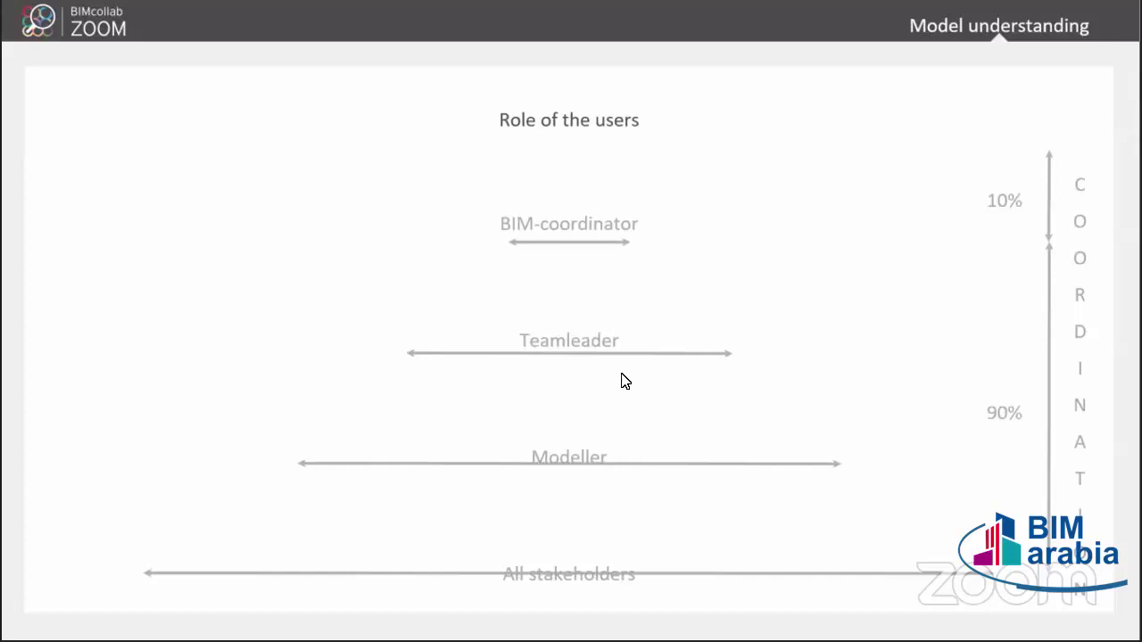
- Keep stepping between the slides, finishing on the Model validation pyramid slide
key("Right")
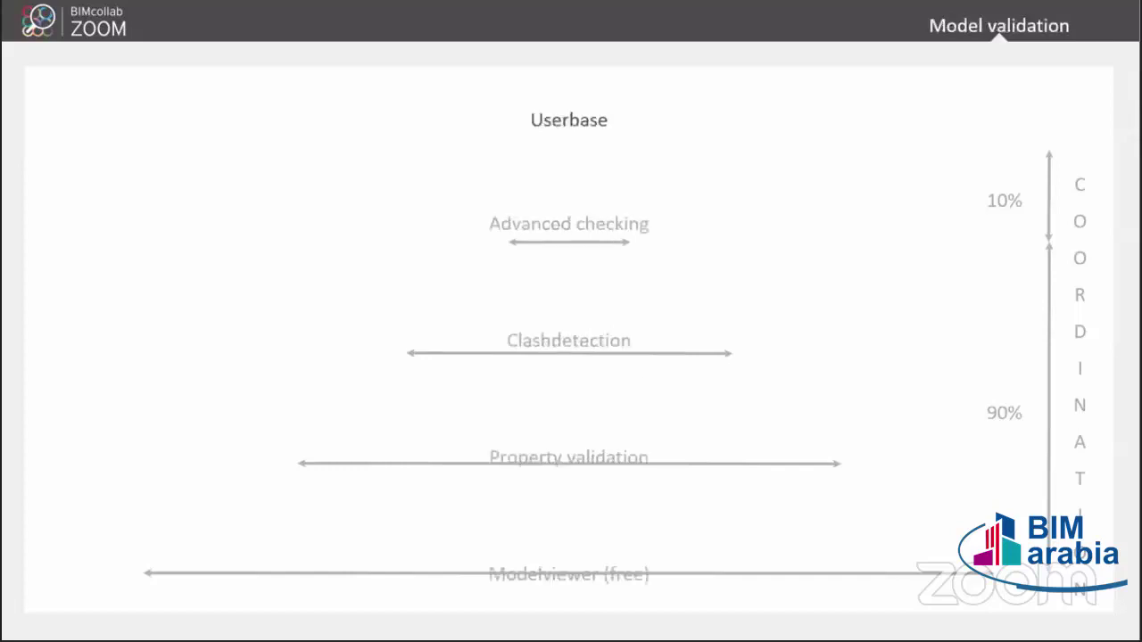
key("Left")
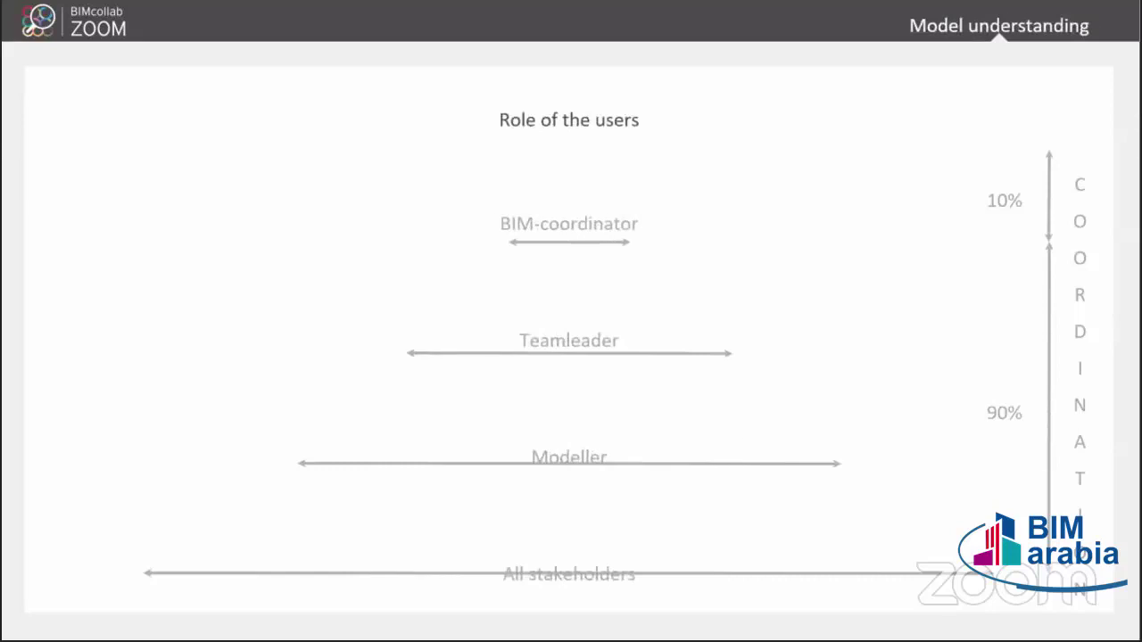
key("Right")
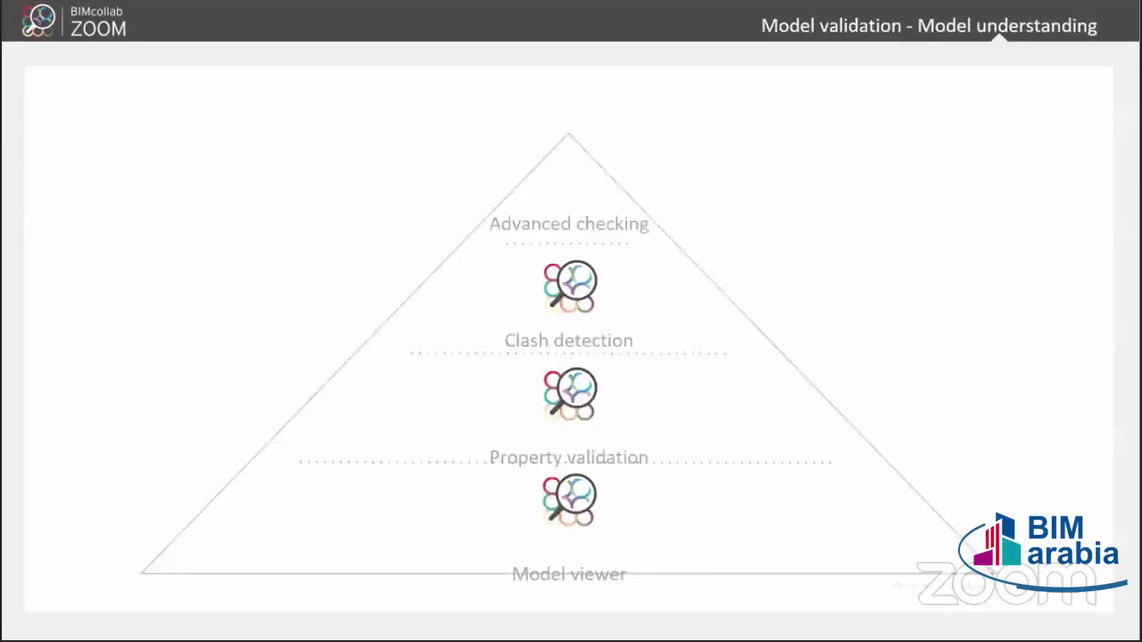
key("Left")
key("Right")
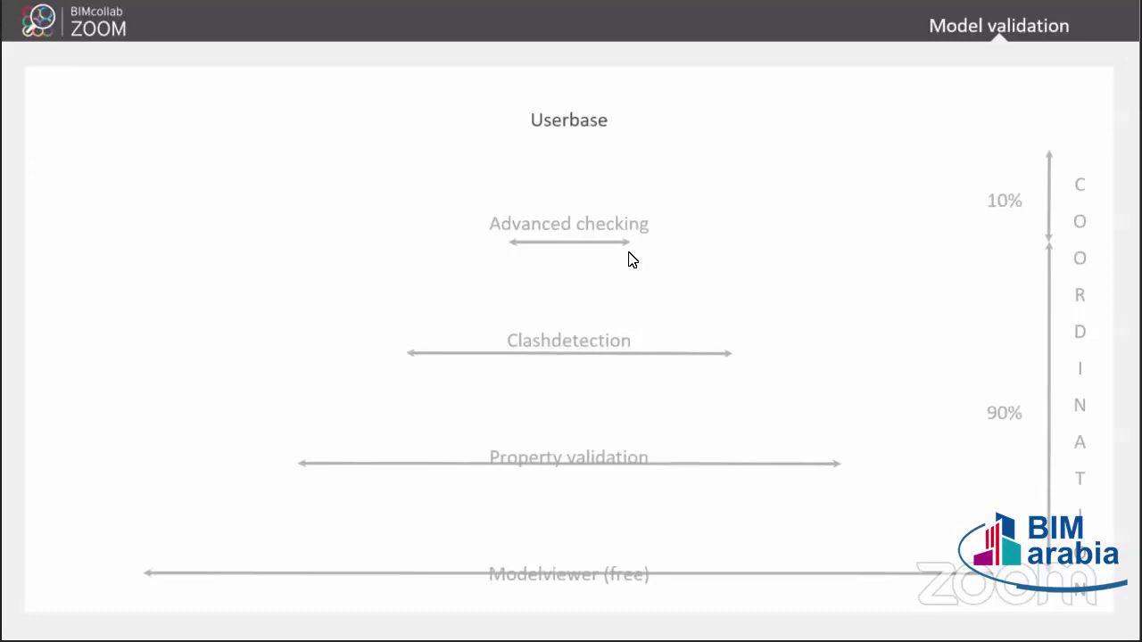
left_click(664, 500)
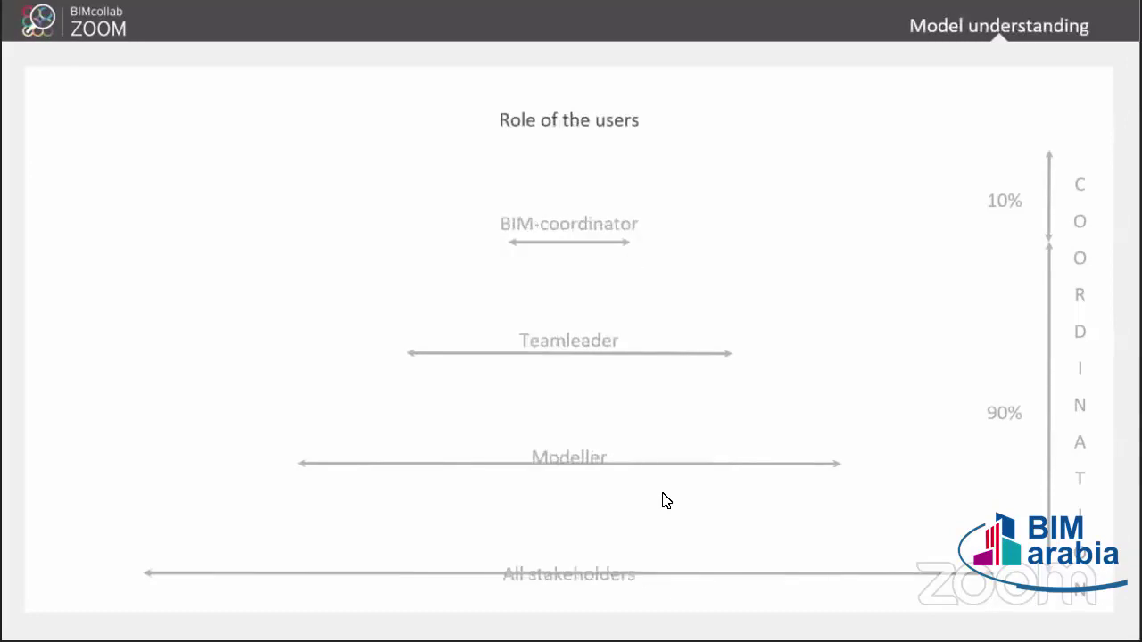
key("Right")
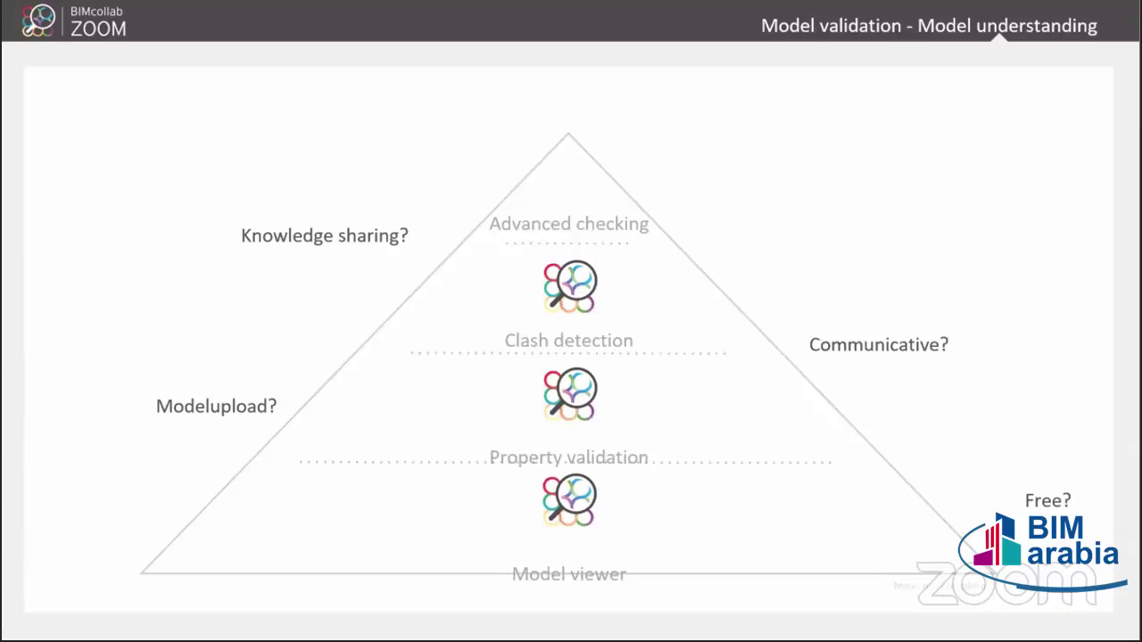
- Leave the annotated pyramid and show the Structured process slide
key("Right")
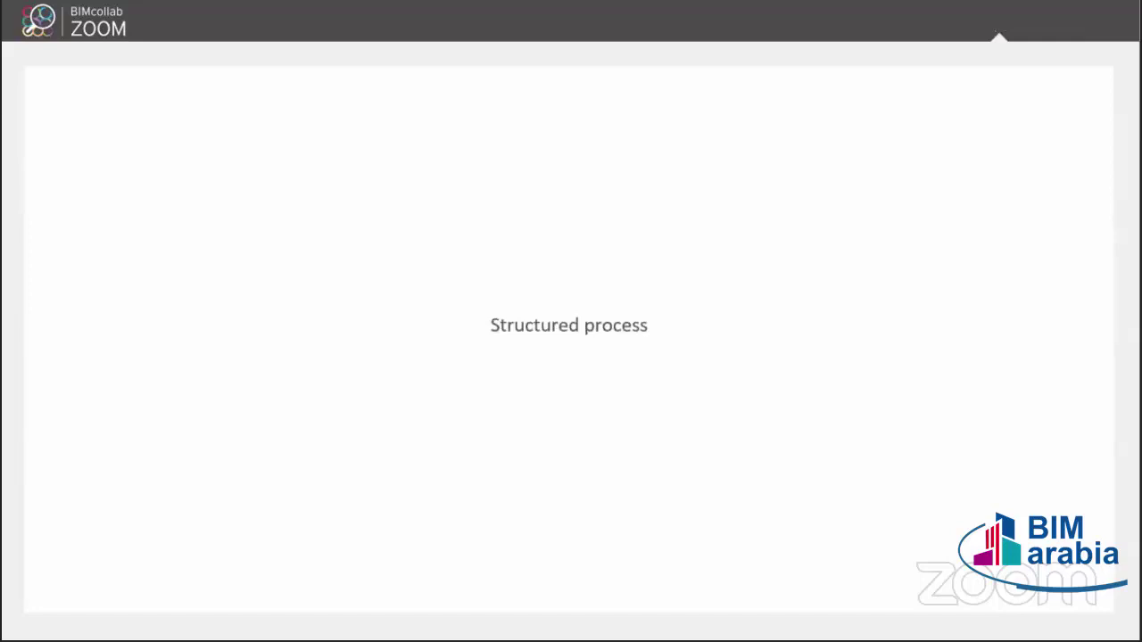
- Revisit the pyramid's questions, then show 'Structured validation using issue management' on Structured process
key("Left")
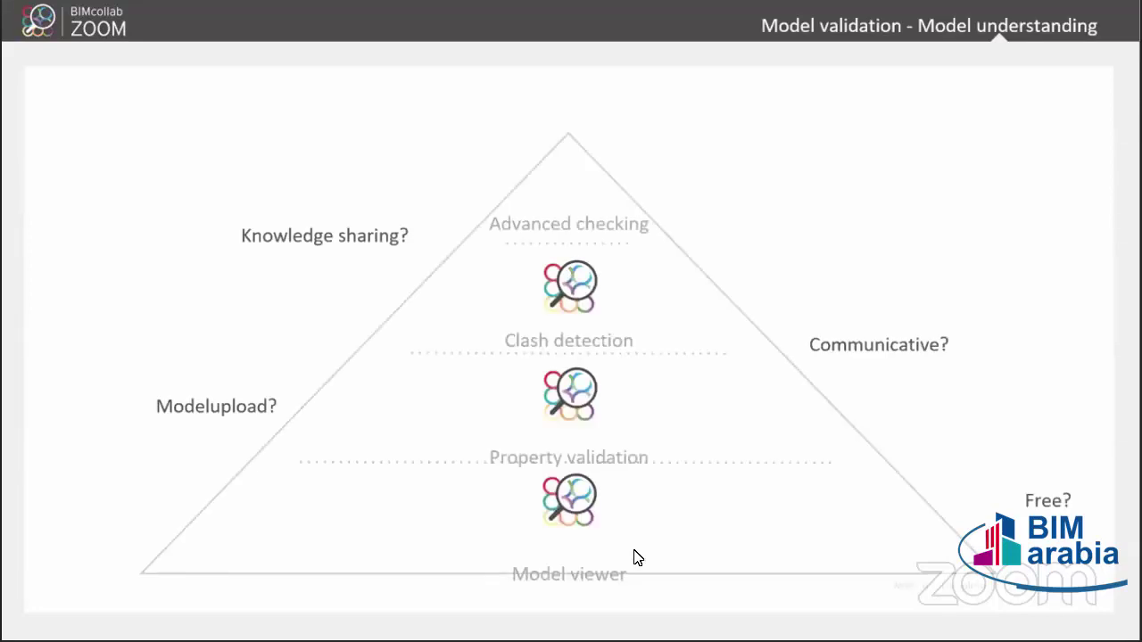
key("Right")
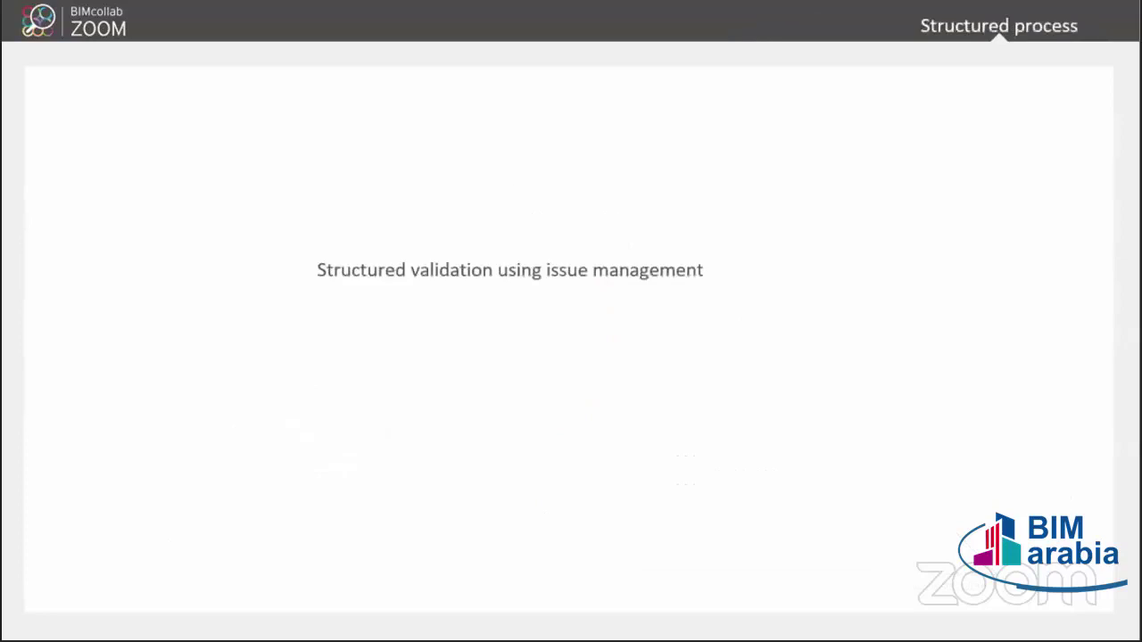
key("Right")
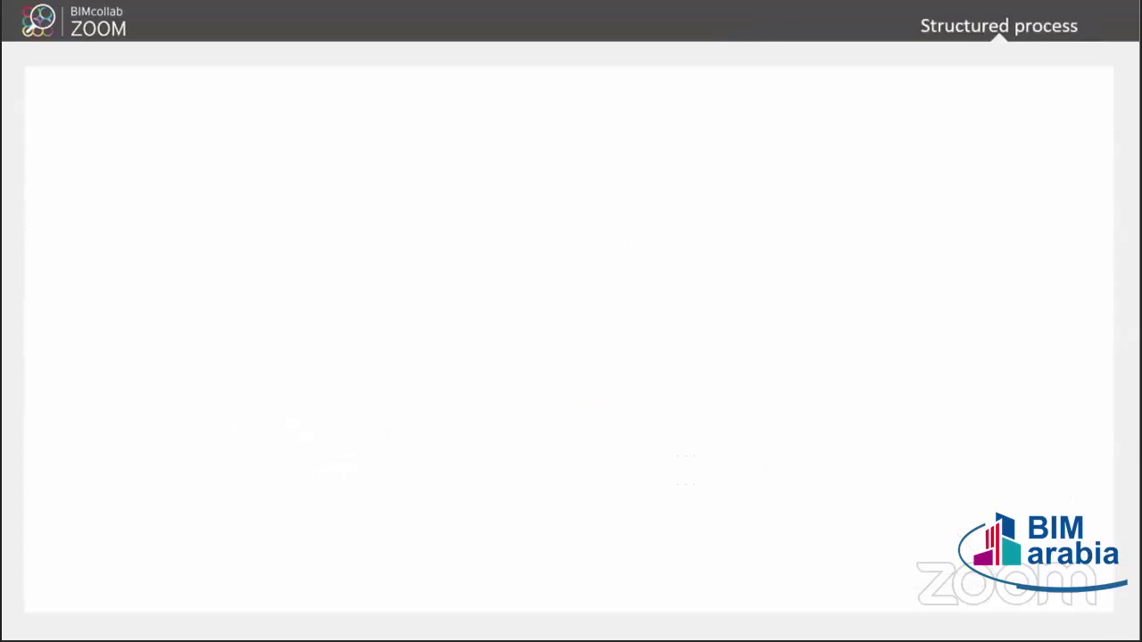
key("Left")
key("Left")
key("Left")
key("Left")
key("Left")
key("Left")
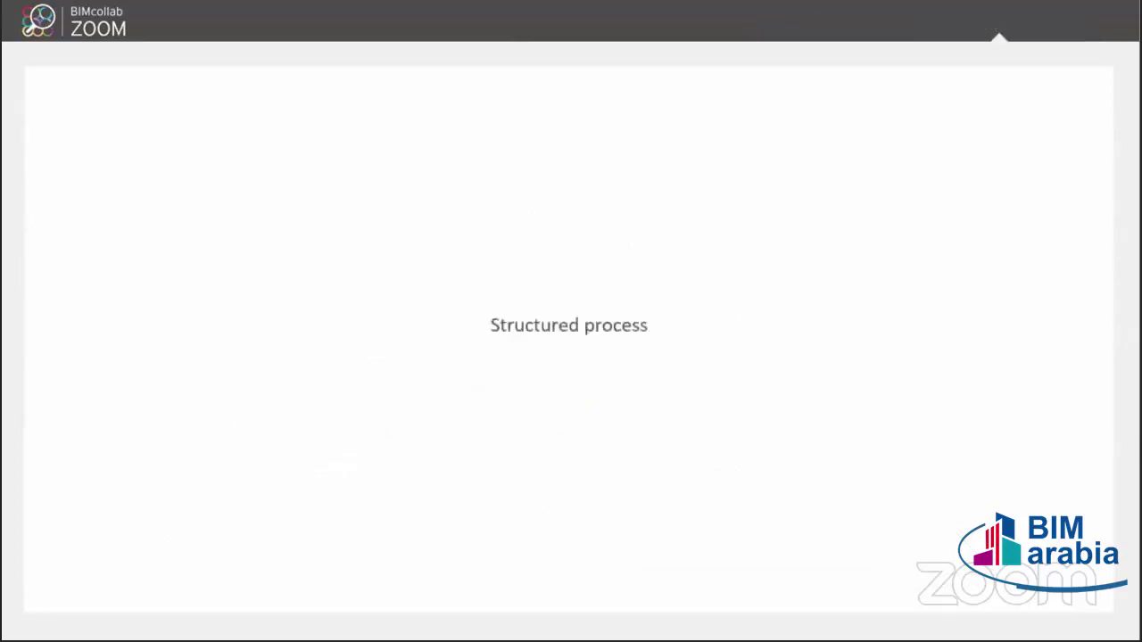
key("Left")
key("Left")
key("Left")
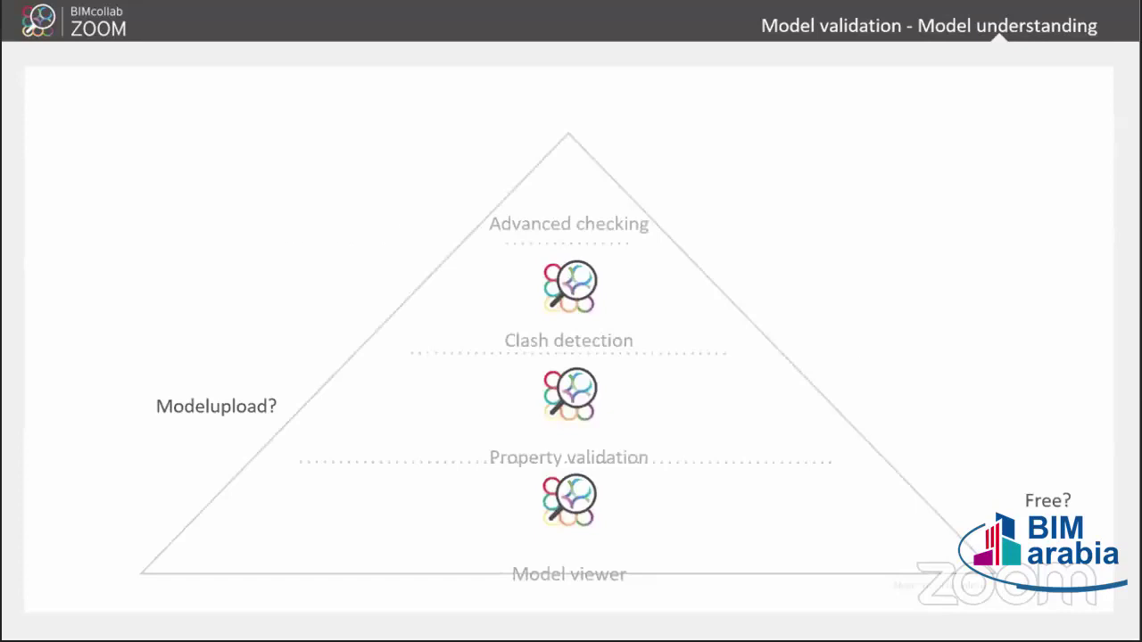
key("Right")
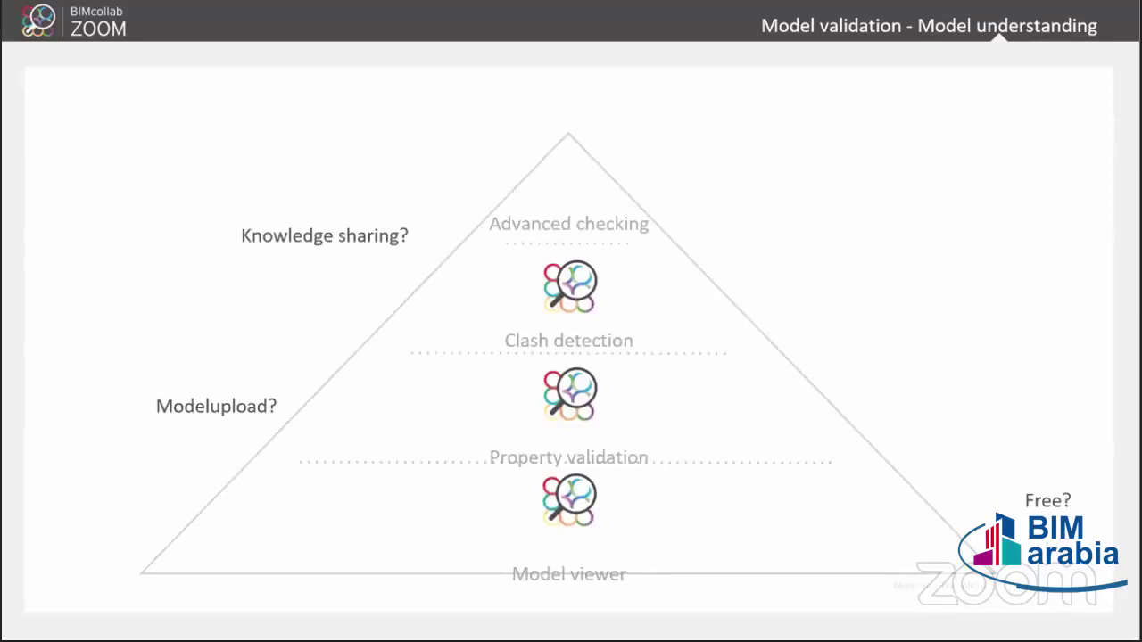
key("Right")
key("Right")
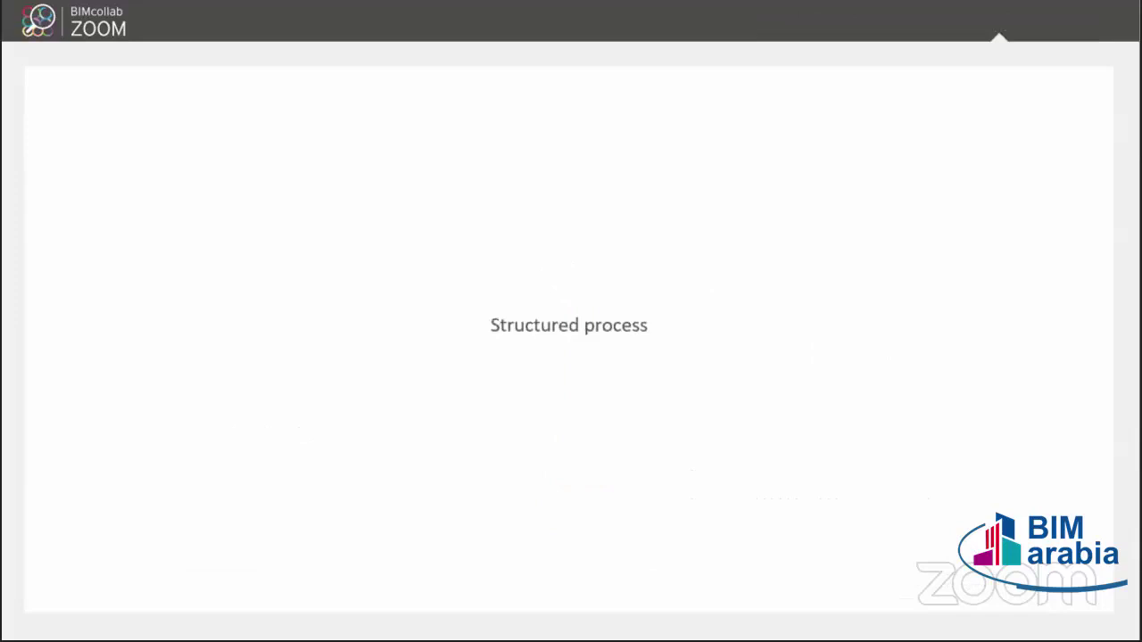
key("Right")
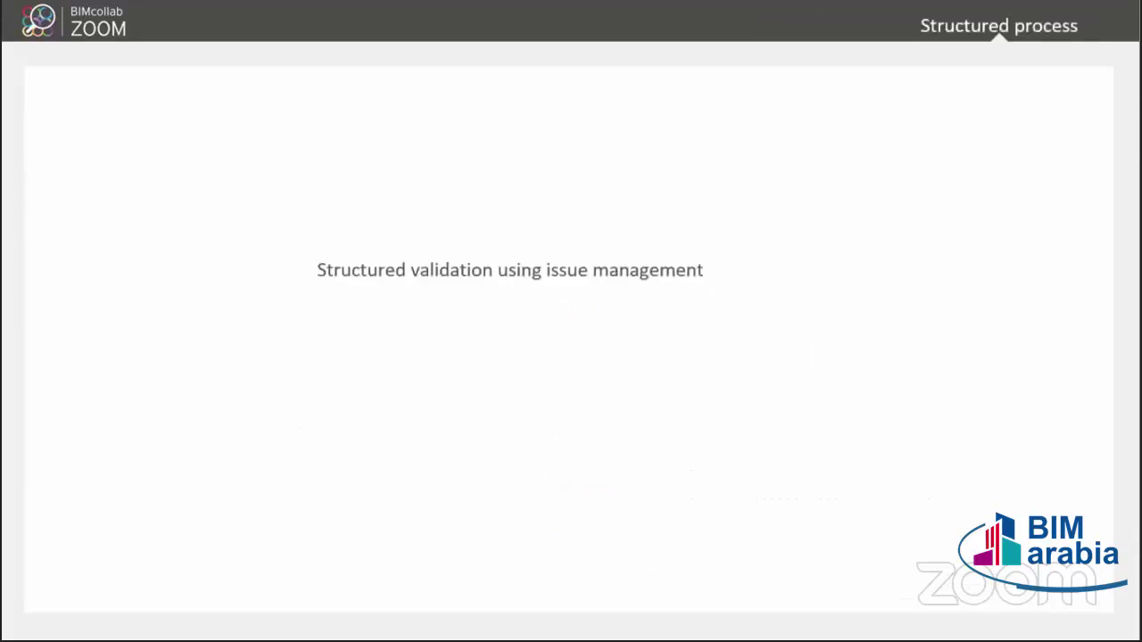
key("Right")
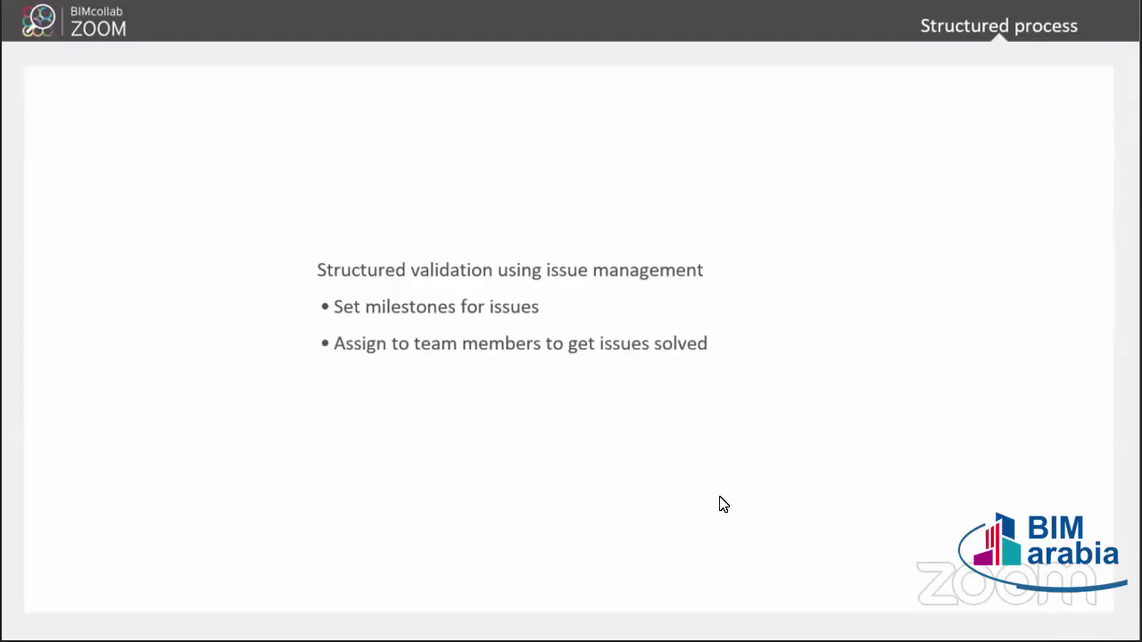
- Reveal the bullet about documenting BIM model changes, then clear the slide's text
key("Right")
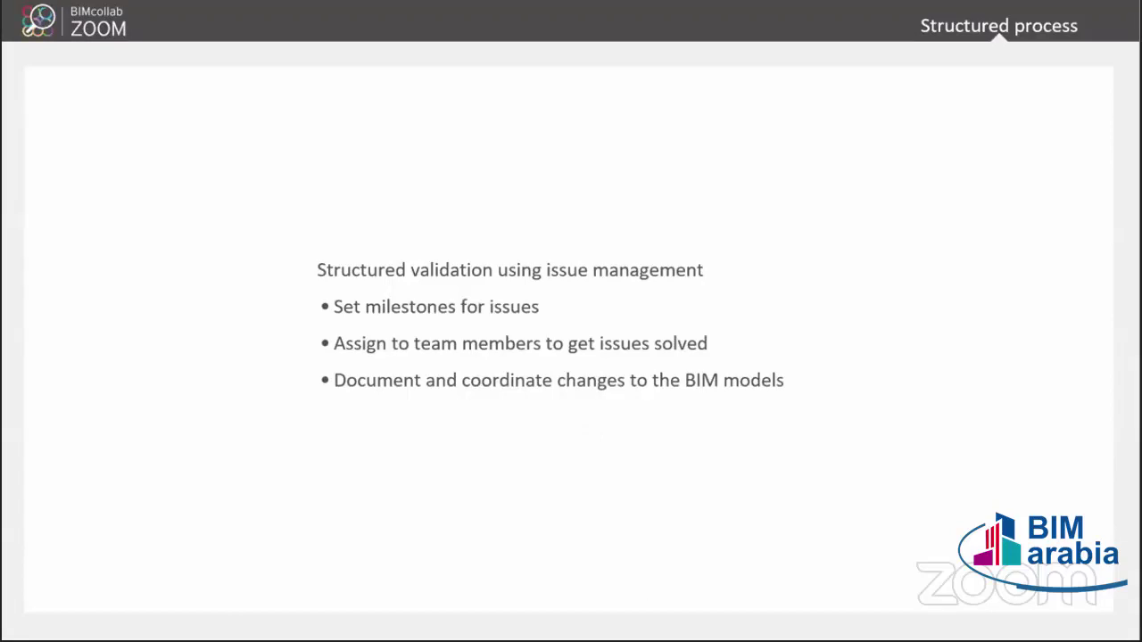
key("Right")
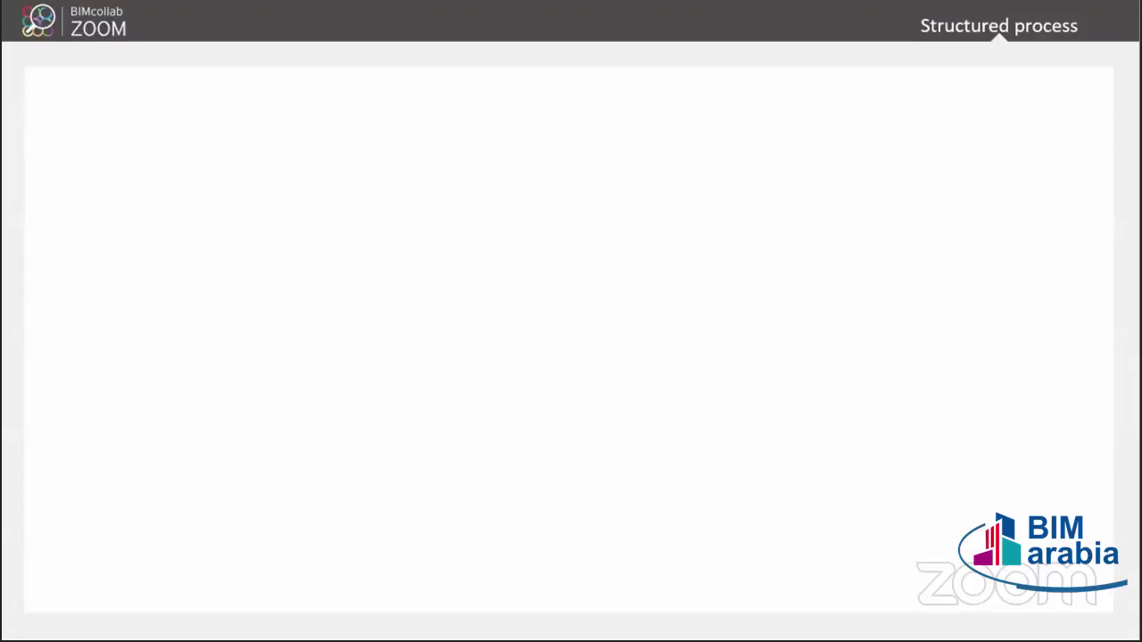
- Build the workflow from Project BIM requirements through Federated model review and Revisions to Validate revisions
key("Right")
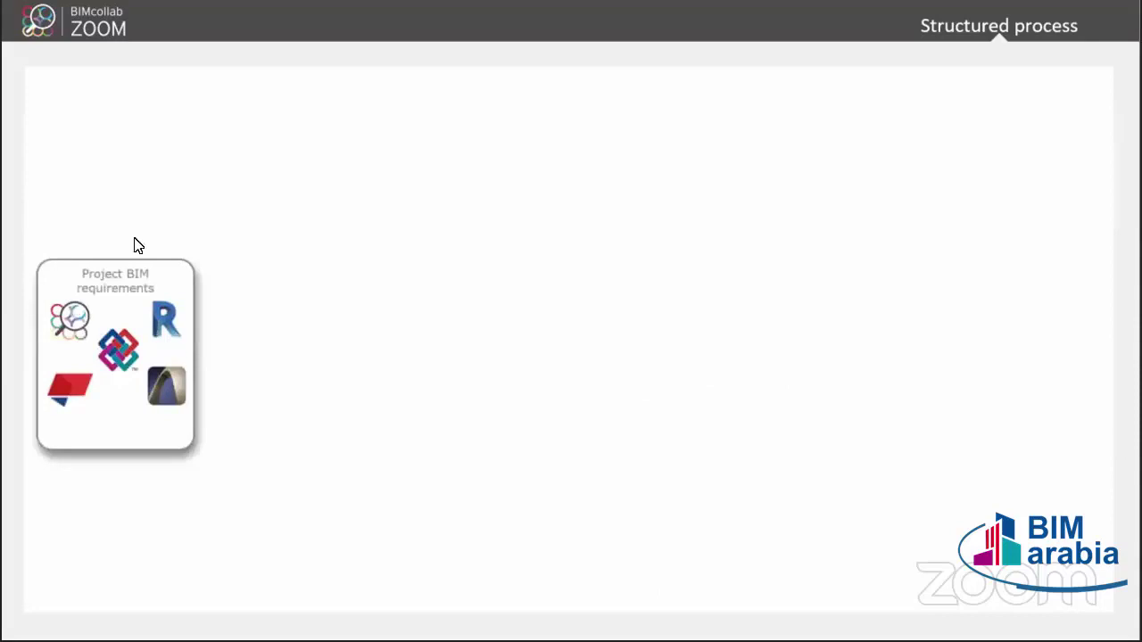
key("Right")
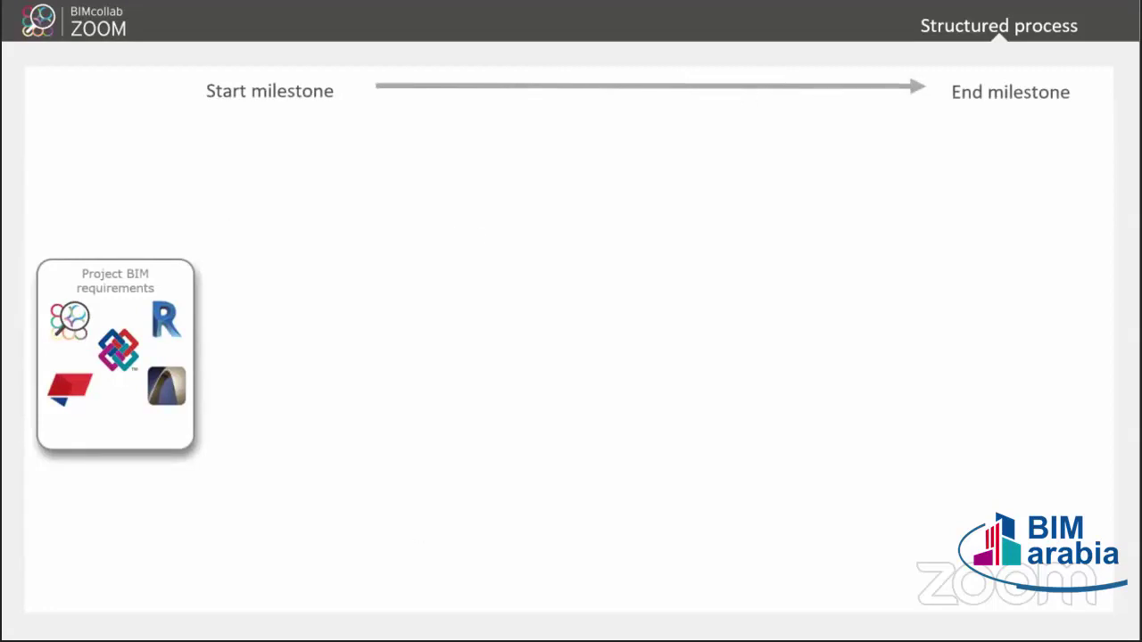
key("Right")
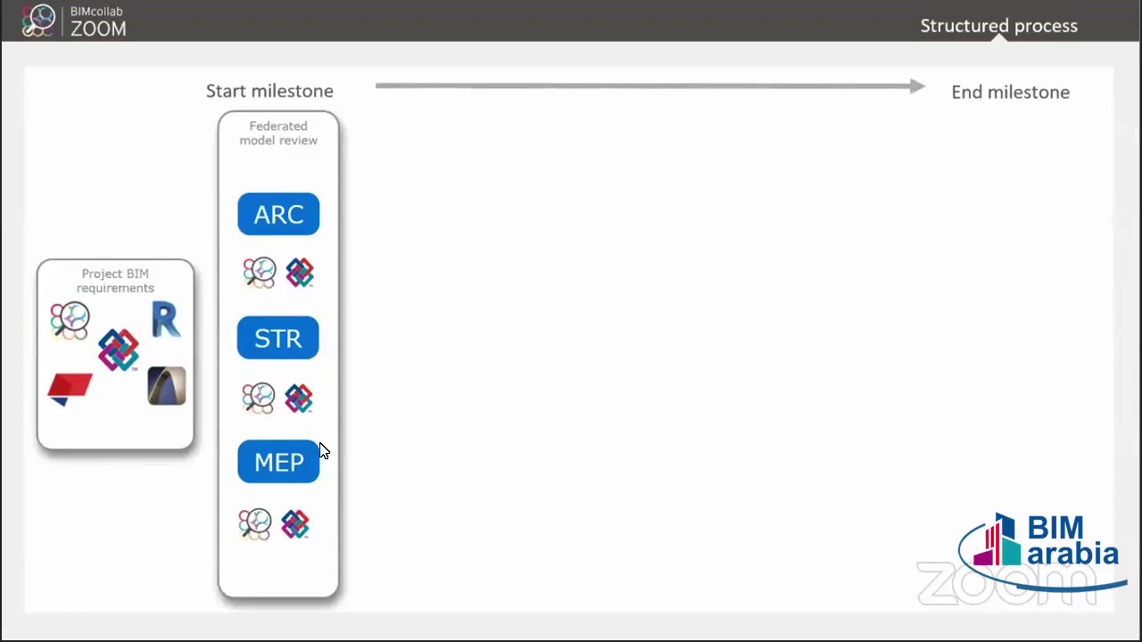
key("Right")
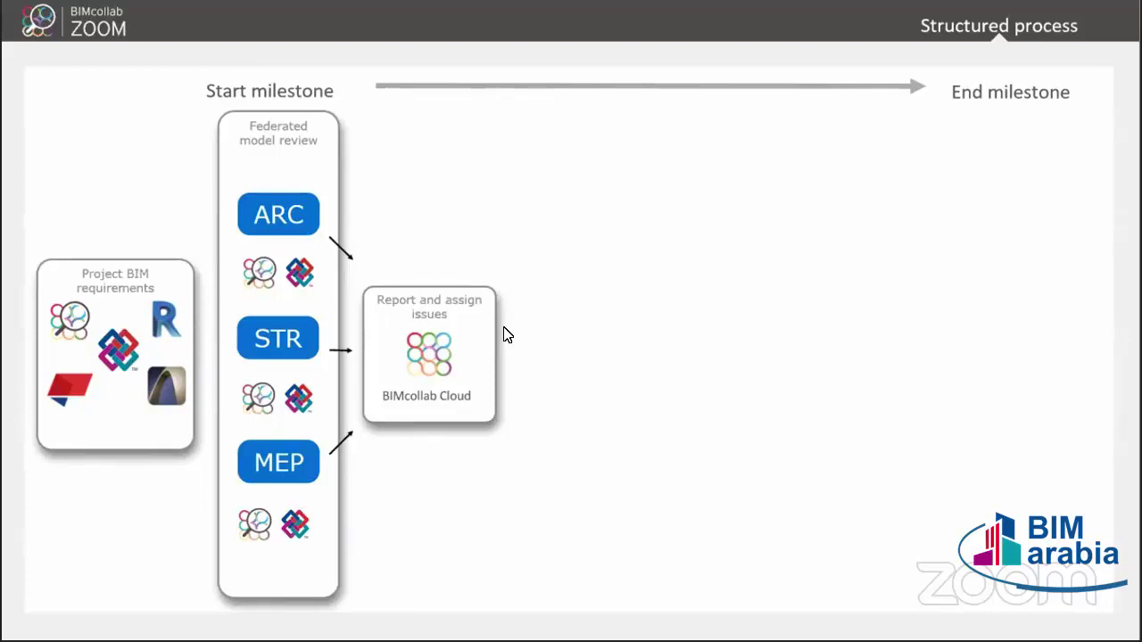
key("Right")
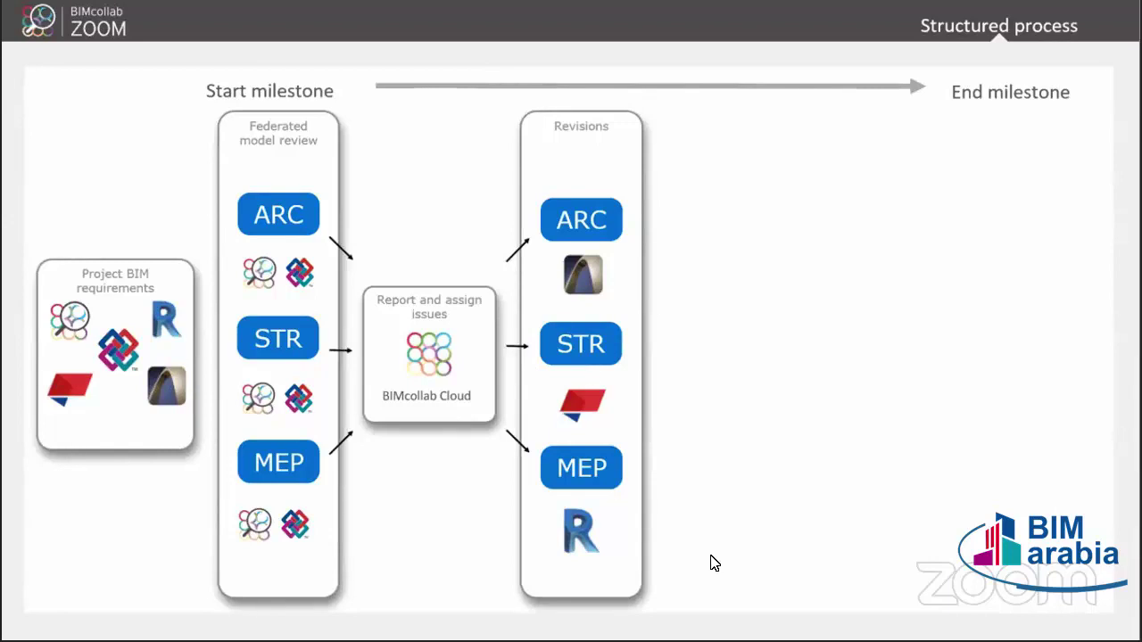
key("Right")
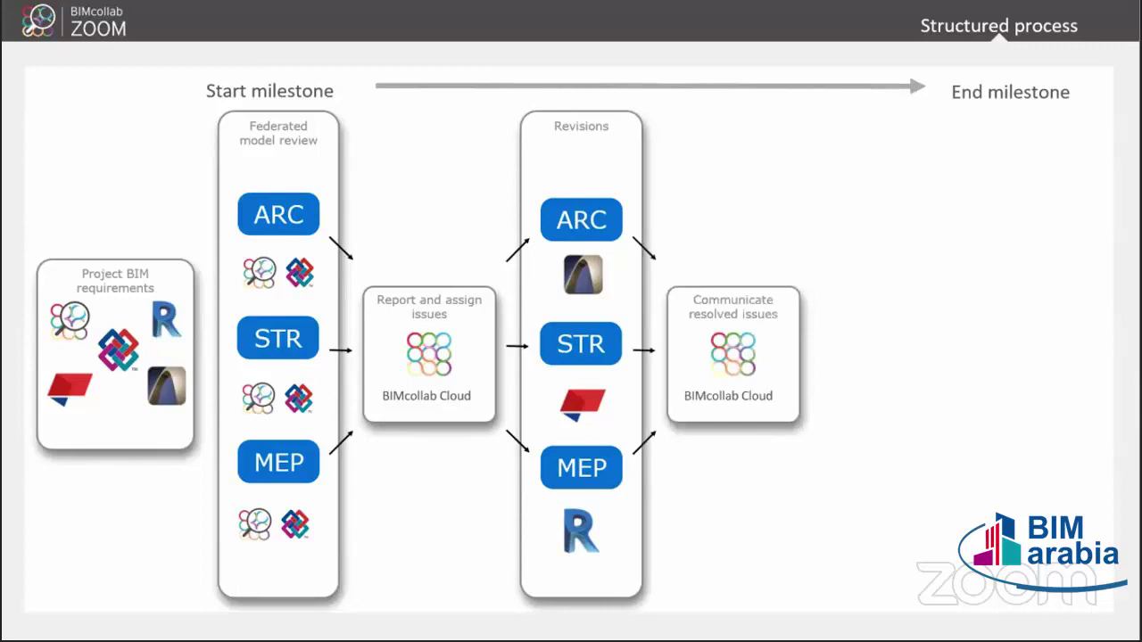
key("Left")
key("Left")
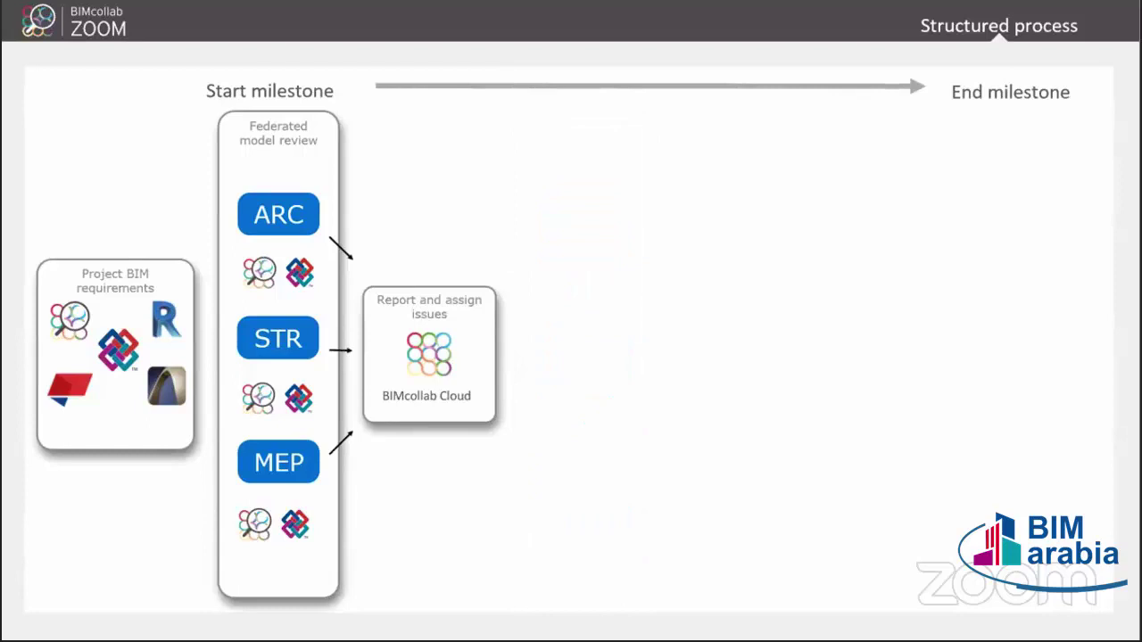
key("Right")
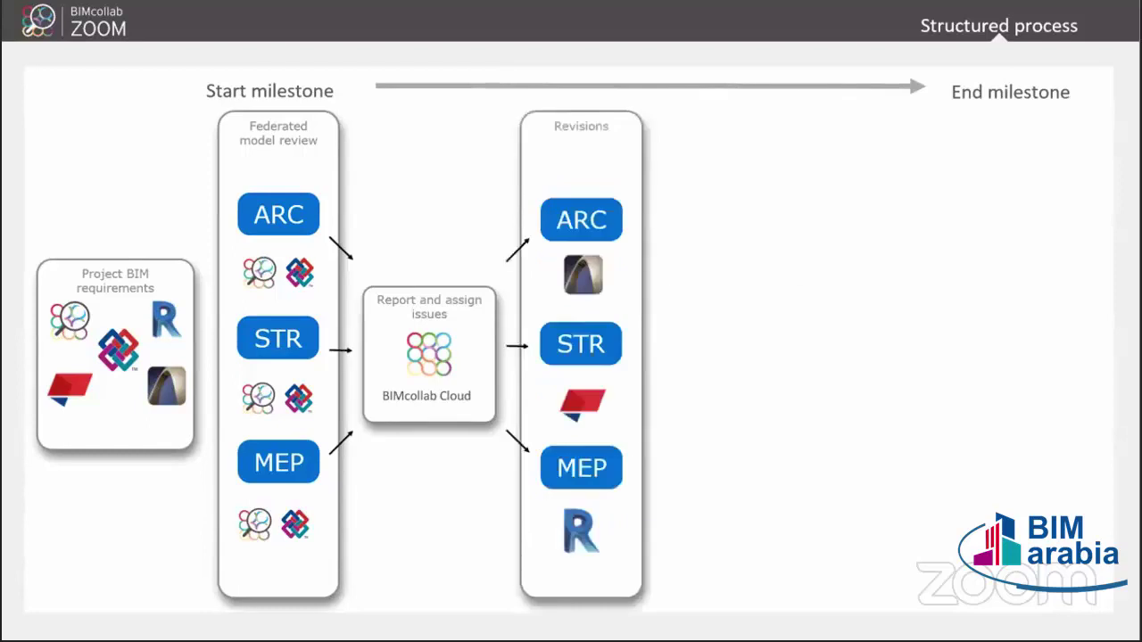
key("Right")
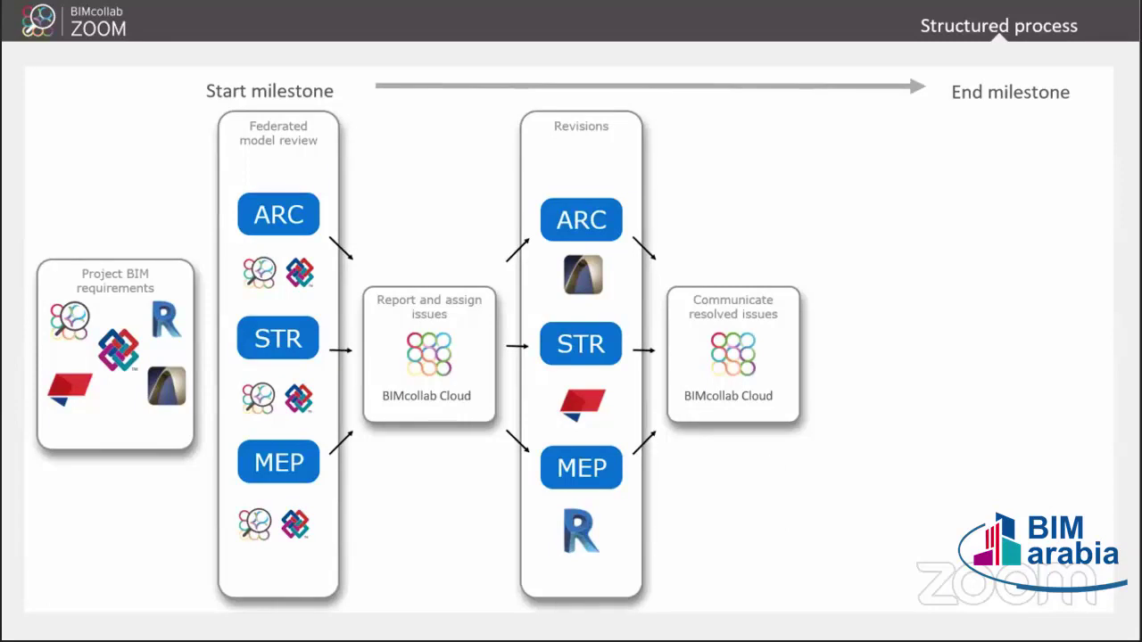
key("Right")
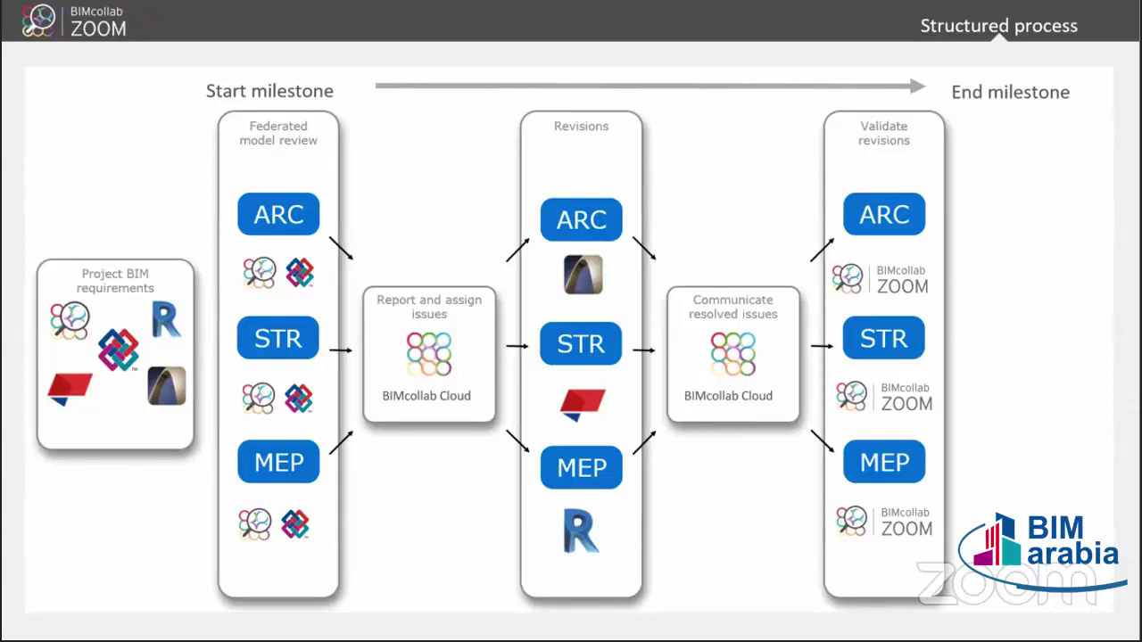
- Reveal the Document and close issues box, then the 'Test your models on regular intervals' message
key("Right")
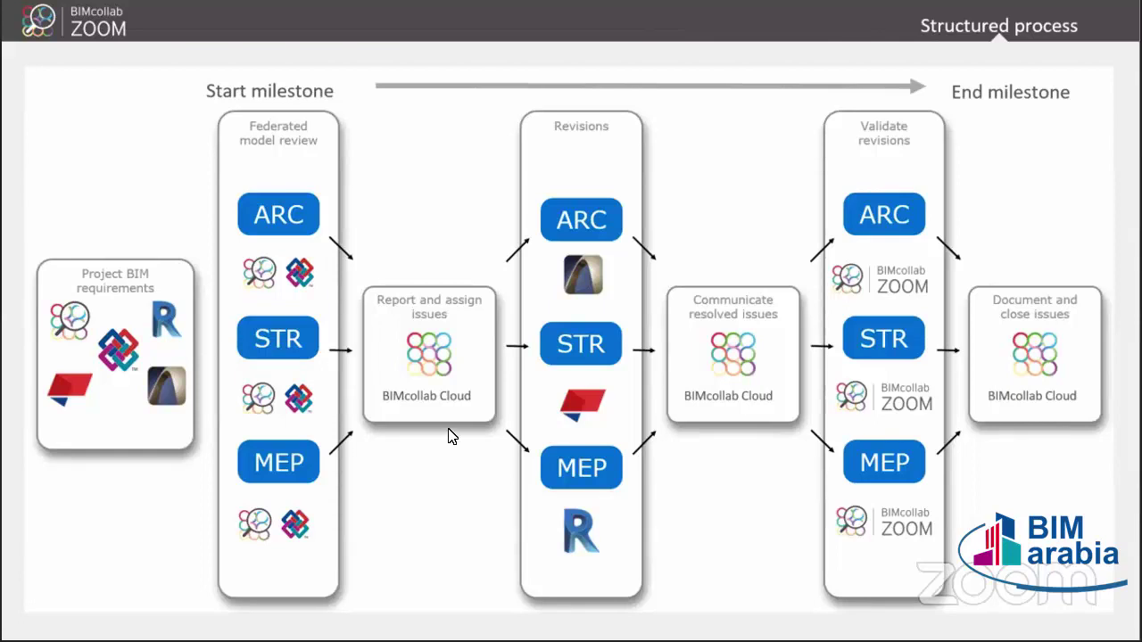
key("Right")
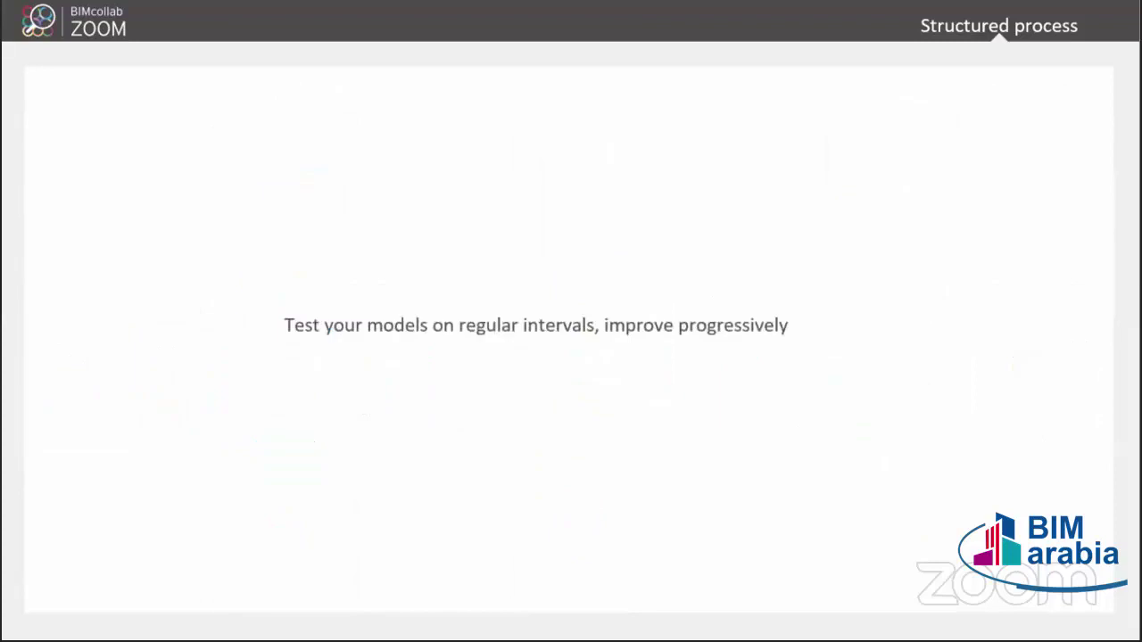
- Show the Start-to-Deliver timeline arrow, then the red and green Validate bar near Deliver
key("Right")
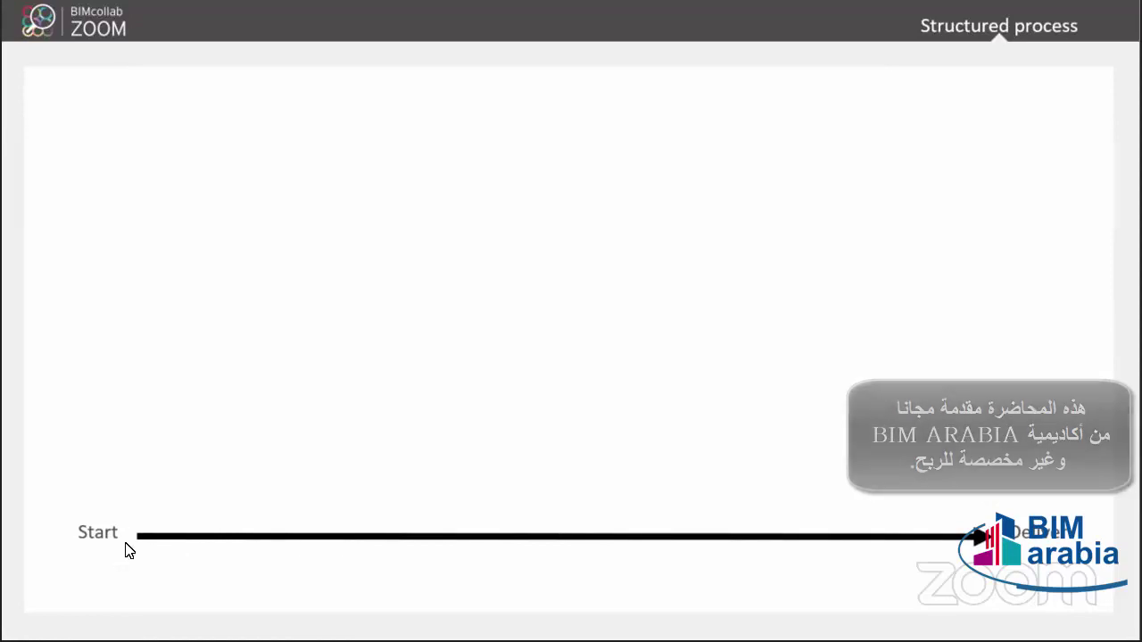
key("Right")
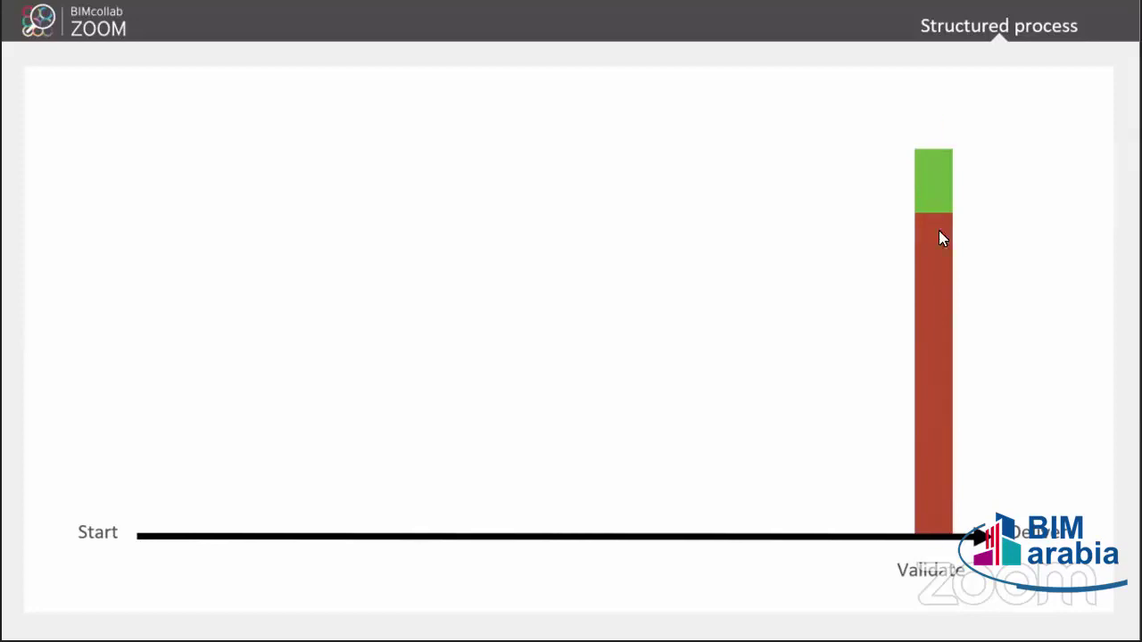
- Mark the Validate bar with red pen arrows and a circle around its green top, then advance the build
right_click(46, 602)
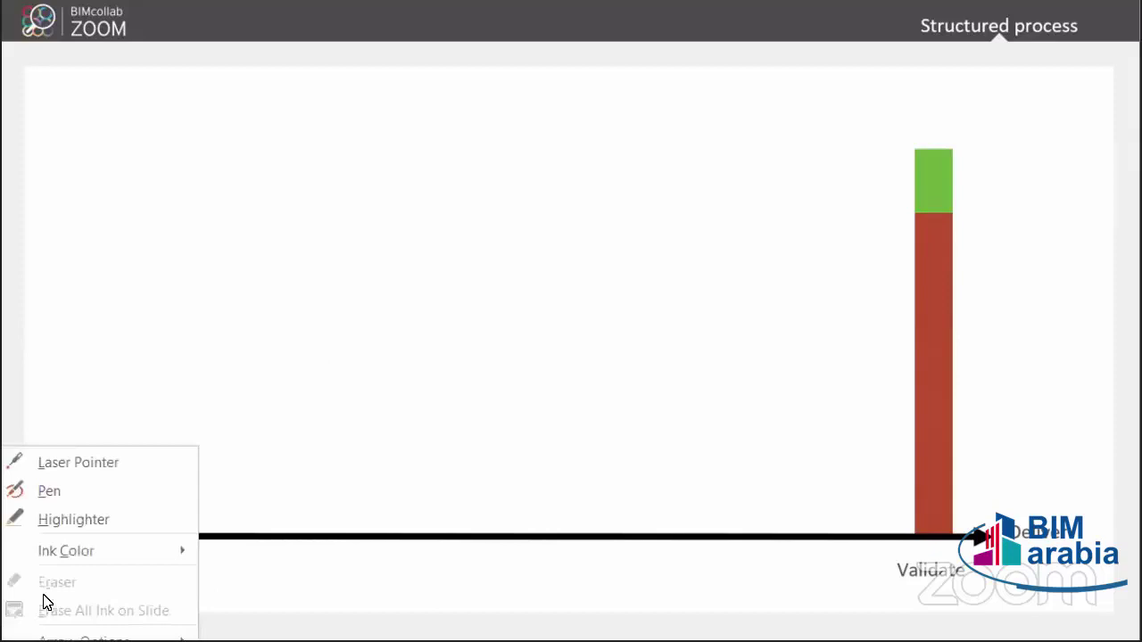
left_click(64, 496)
mouse_move(692, 326)
left_mouse_down()
mouse_move(1044, 331)
mouse_move(1033, 346)
left_mouse_up()
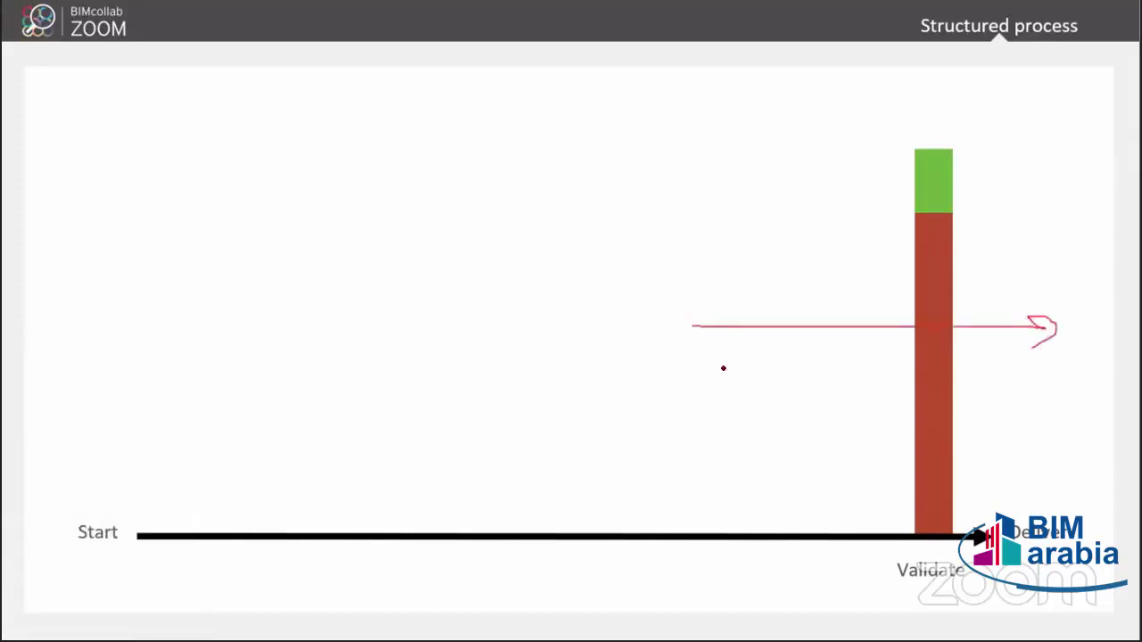
mouse_move(841, 250)
left_mouse_down()
mouse_move(826, 324)
mouse_move(829, 242)
mouse_move(814, 258)
left_mouse_up()
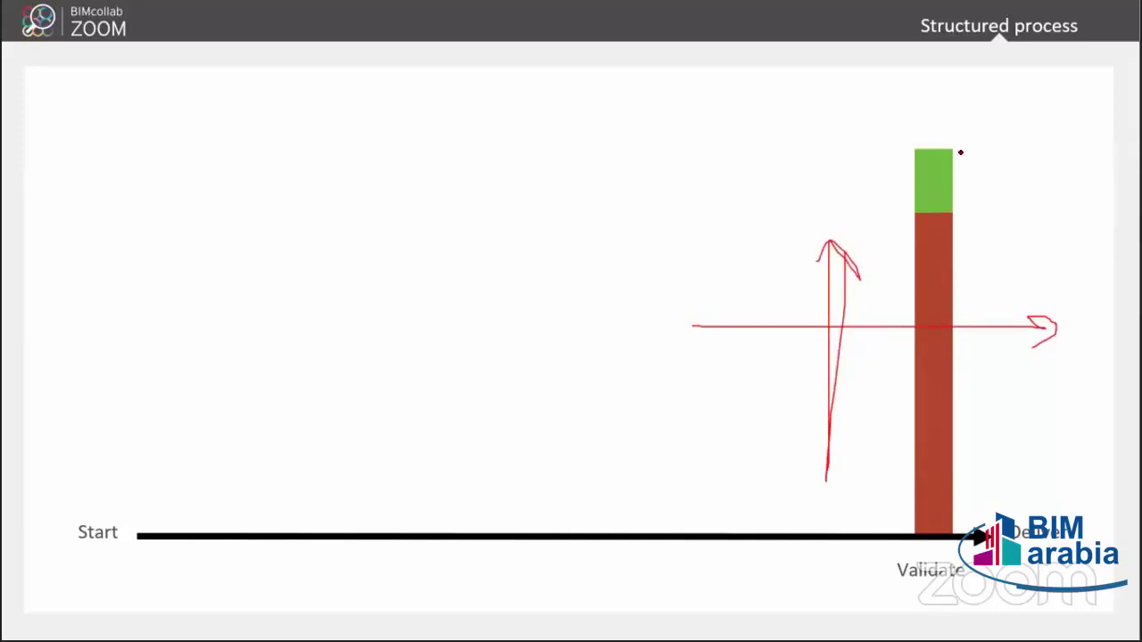
mouse_move(961, 125)
left_mouse_down()
mouse_move(882, 184)
mouse_move(993, 140)
mouse_move(937, 123)
left_mouse_up()
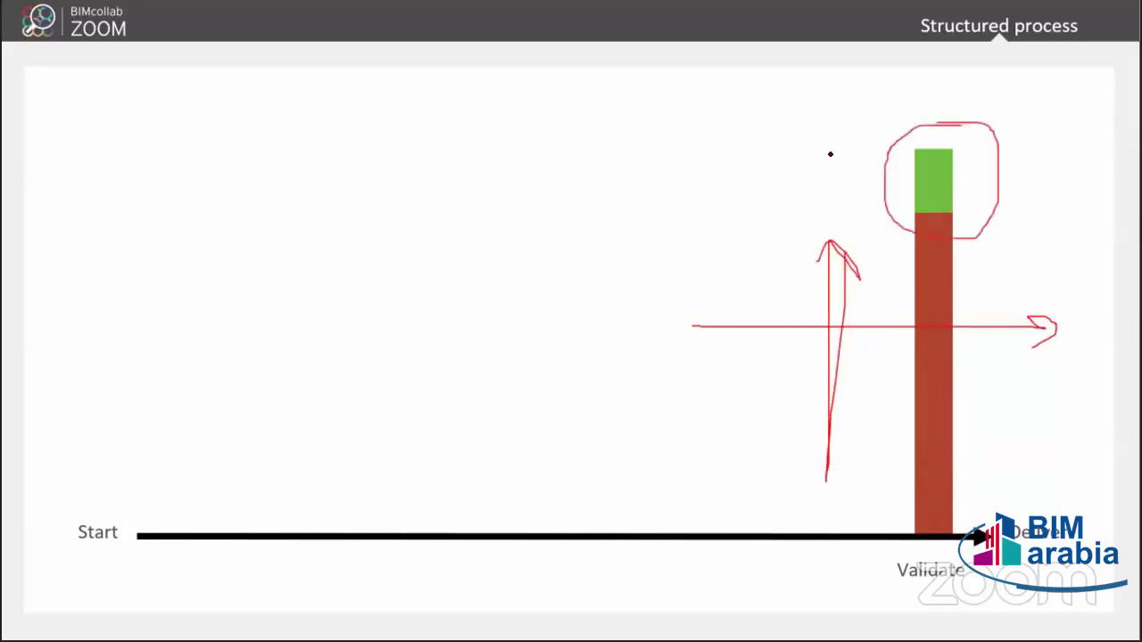
left_click_drag(794, 132, 886, 160)
mouse_move(751, 105)
left_mouse_down()
mouse_move(759, 135)
mouse_move(800, 126)
mouse_move(803, 156)
left_mouse_up()
left_click_drag(790, 139, 798, 125)
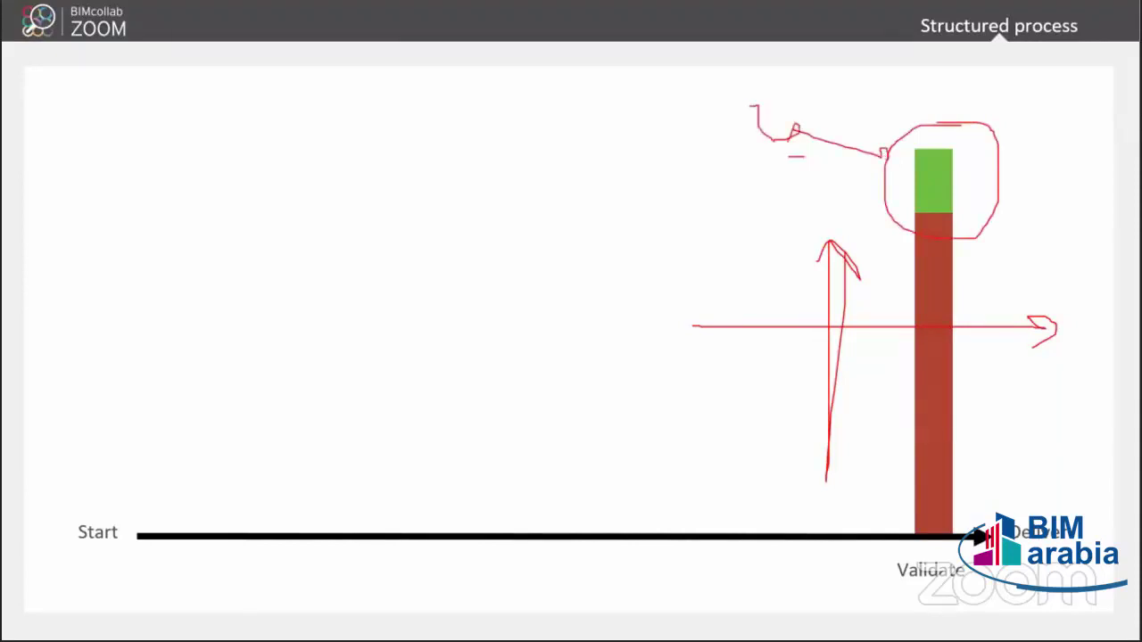
key("Right")
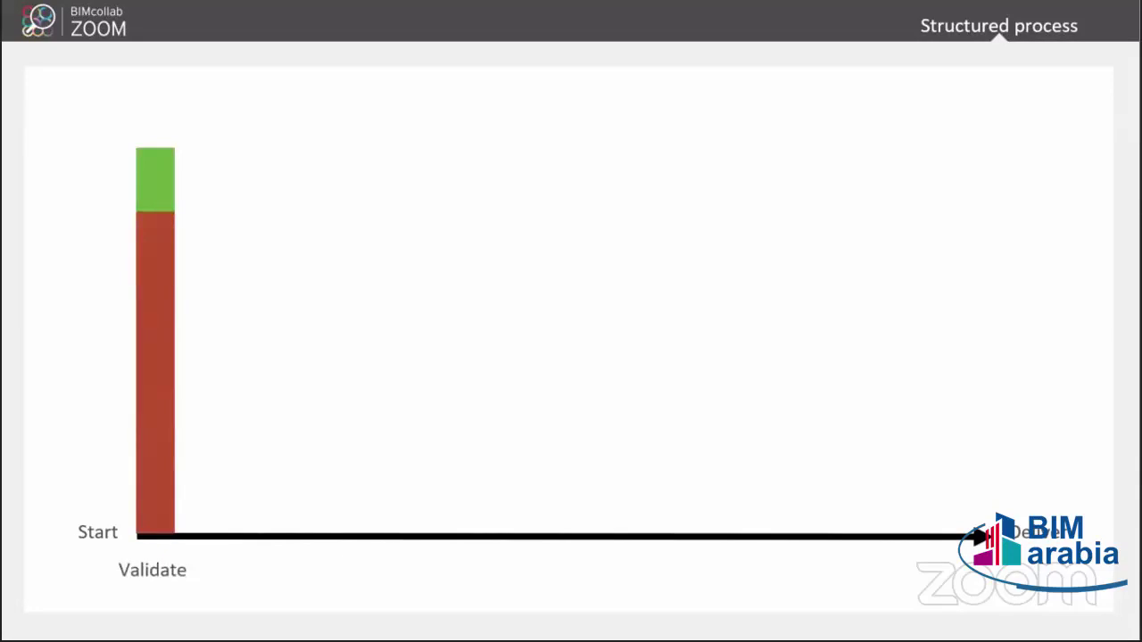
- Circle the Validate label in red and write a circled 1 above the first bar
left_click_drag(107, 568, 139, 556)
left_click_drag(164, 104, 162, 117)
mouse_move(165, 91)
left_mouse_down()
mouse_move(140, 112)
mouse_move(178, 99)
left_mouse_up()
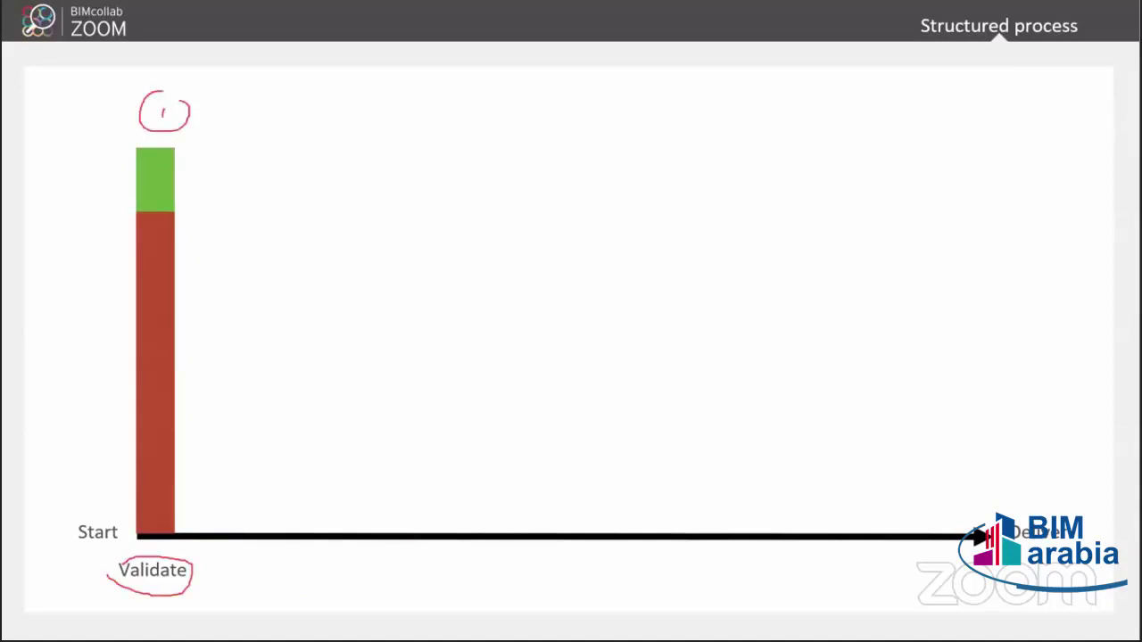
- Reveal the second Validate bar and draw a red arrow to it from the first
key("Right")
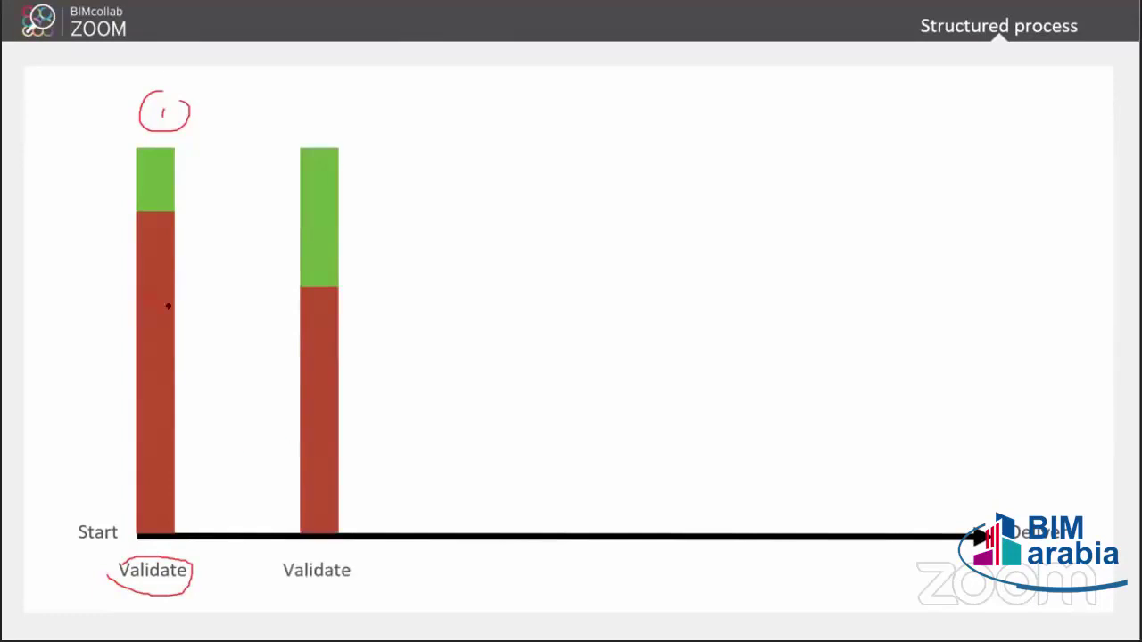
left_click_drag(167, 306, 302, 389)
left_click_drag(301, 392, 262, 393)
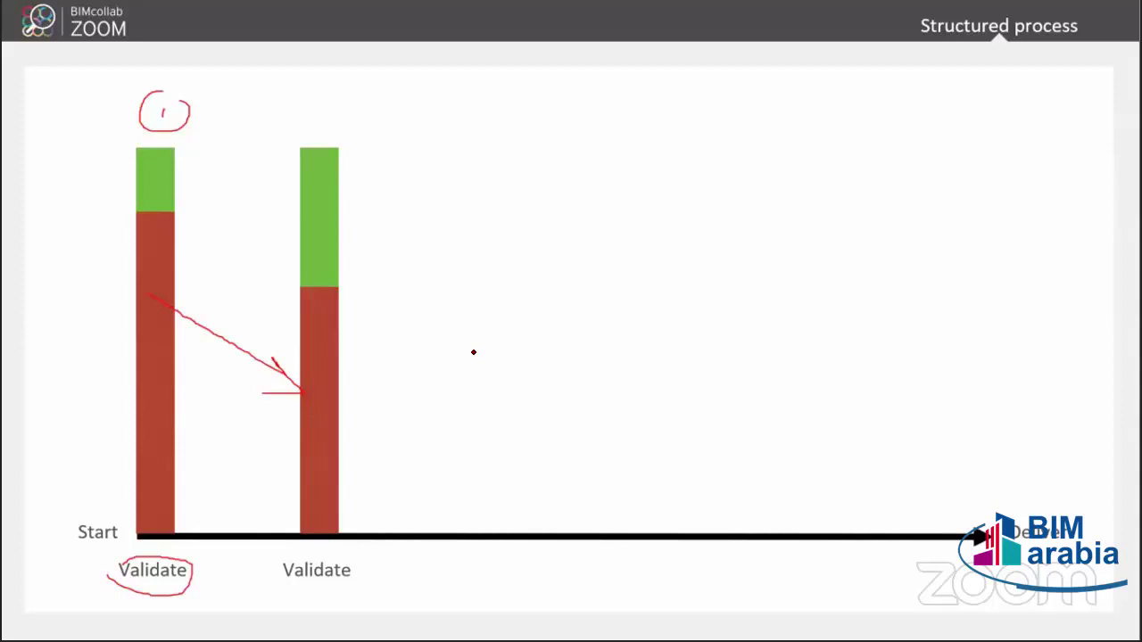
- Reveal bars three to five, arcing over bars 2 and 3 and circling the Deliver end
key("Right")
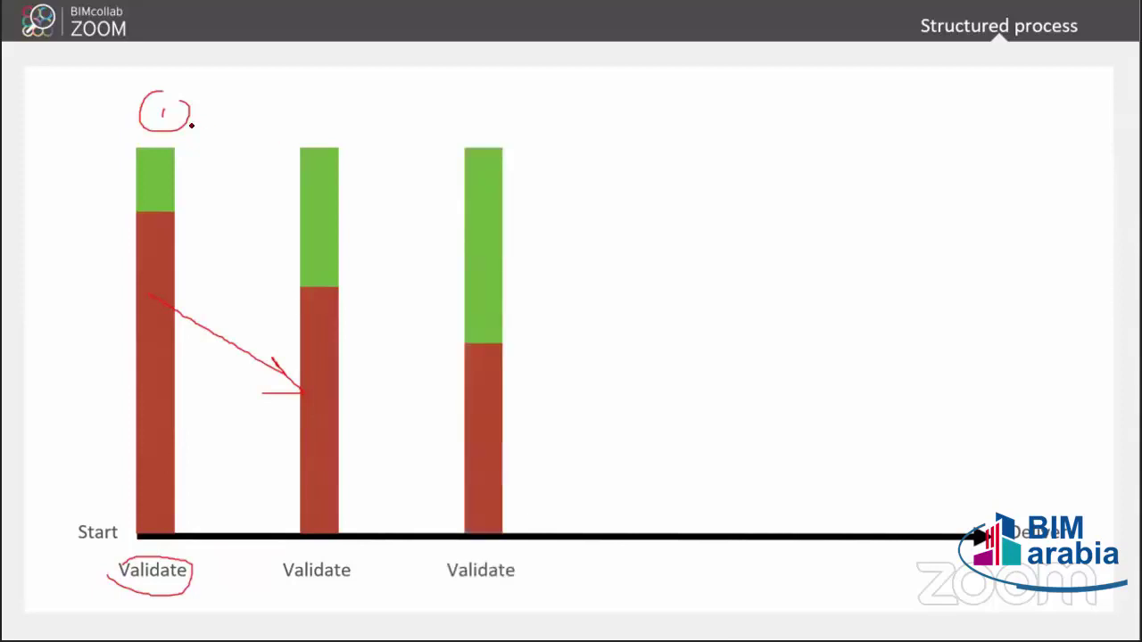
mouse_move(190, 126)
left_mouse_down()
mouse_move(328, 150)
mouse_move(428, 79)
mouse_move(491, 146)
left_mouse_up()
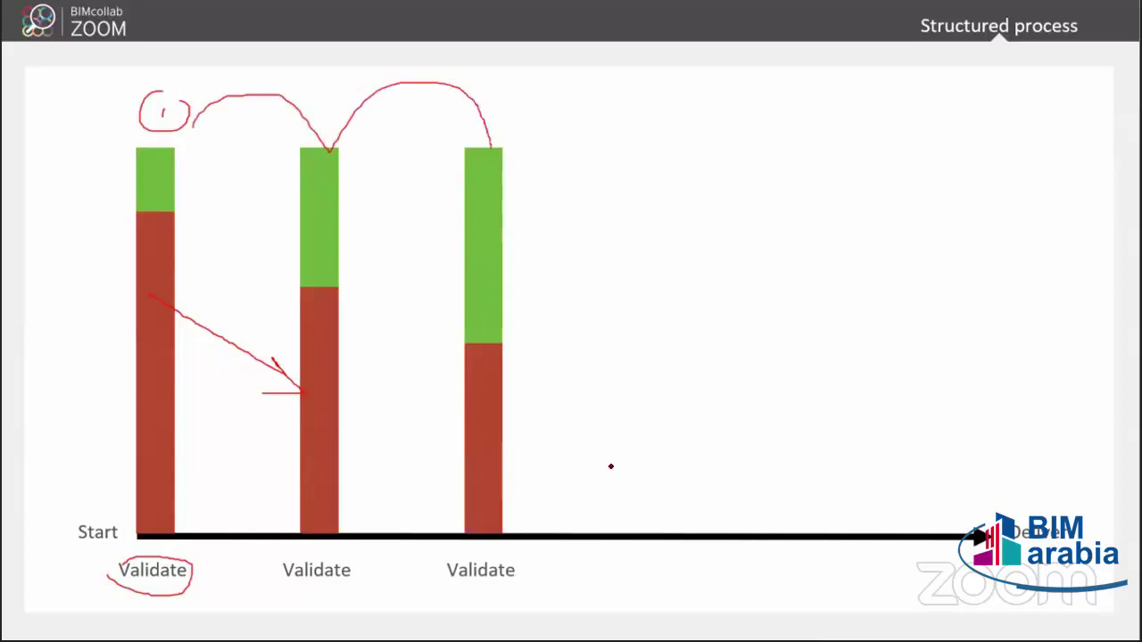
mouse_move(981, 540)
left_mouse_down()
mouse_move(1012, 488)
mouse_move(1086, 535)
left_mouse_up()
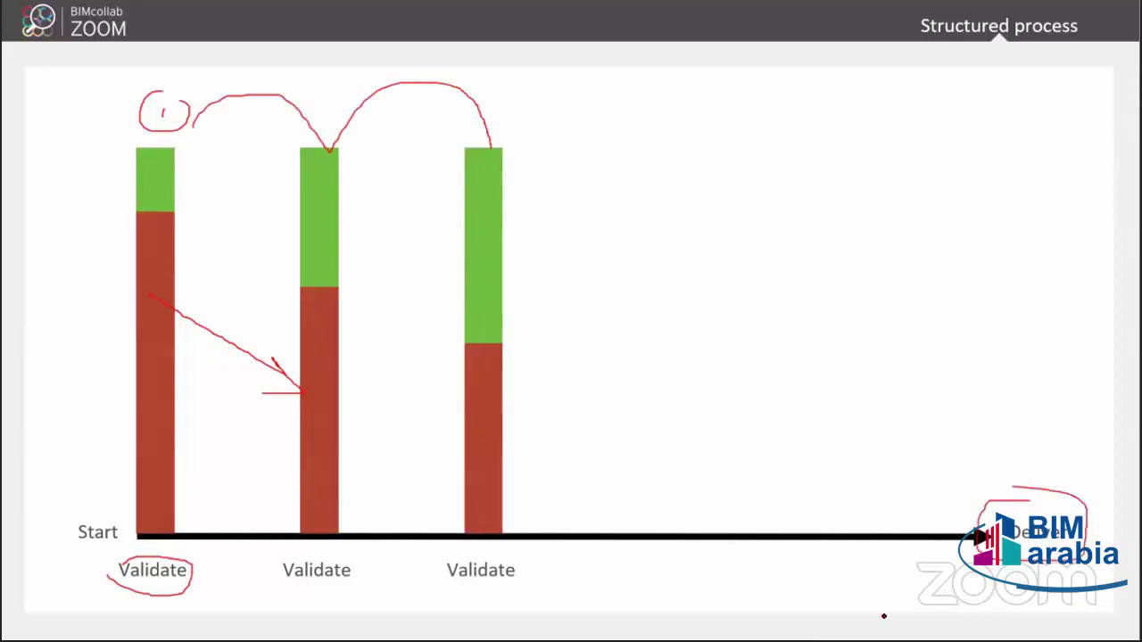
key("Right")
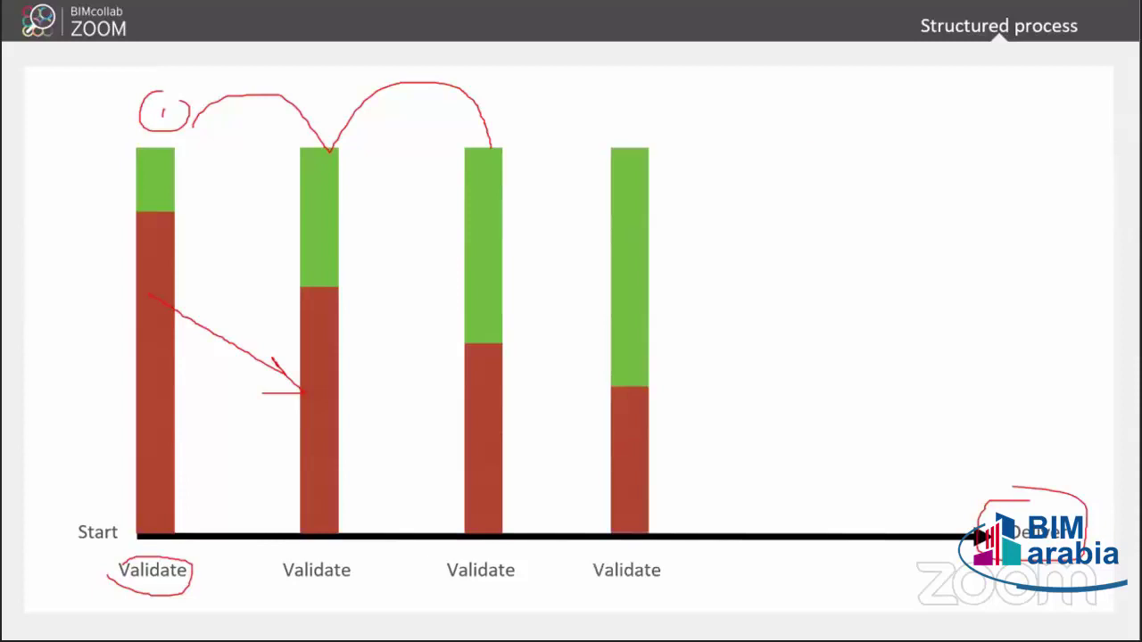
key("Right")
key("Right")
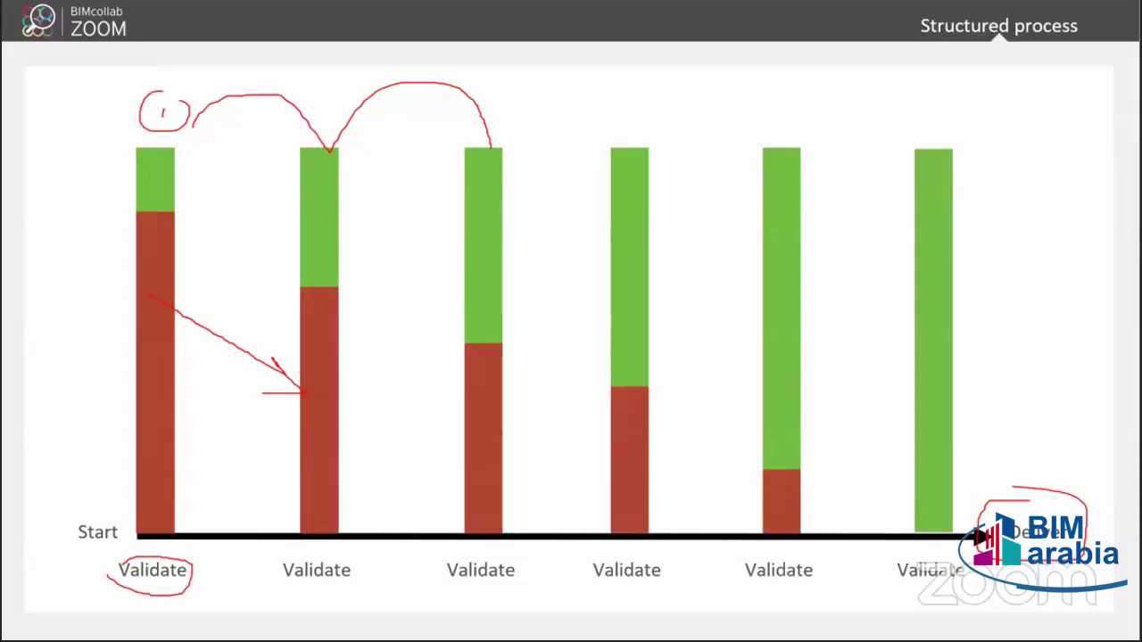
- Bracket the all-green sixth bar and draw a chain of red loops across bars one to five
mouse_move(952, 131)
left_mouse_down()
mouse_move(898, 140)
mouse_move(893, 533)
mouse_move(984, 392)
mouse_move(943, 141)
mouse_move(926, 99)
mouse_move(902, 91)
left_mouse_up()
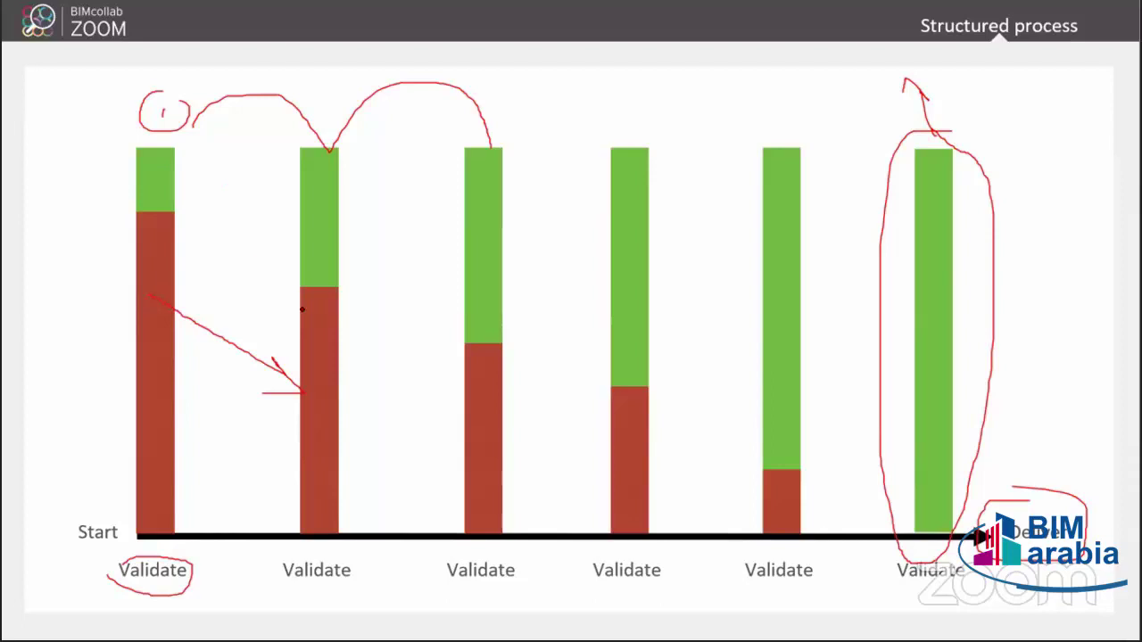
left_click_drag(237, 211, 220, 180)
left_click_drag(428, 190, 455, 221)
mouse_move(523, 196)
left_mouse_down()
mouse_move(630, 288)
mouse_move(640, 205)
mouse_move(678, 199)
mouse_move(809, 328)
left_mouse_up()
left_click_drag(897, 316, 793, 199)
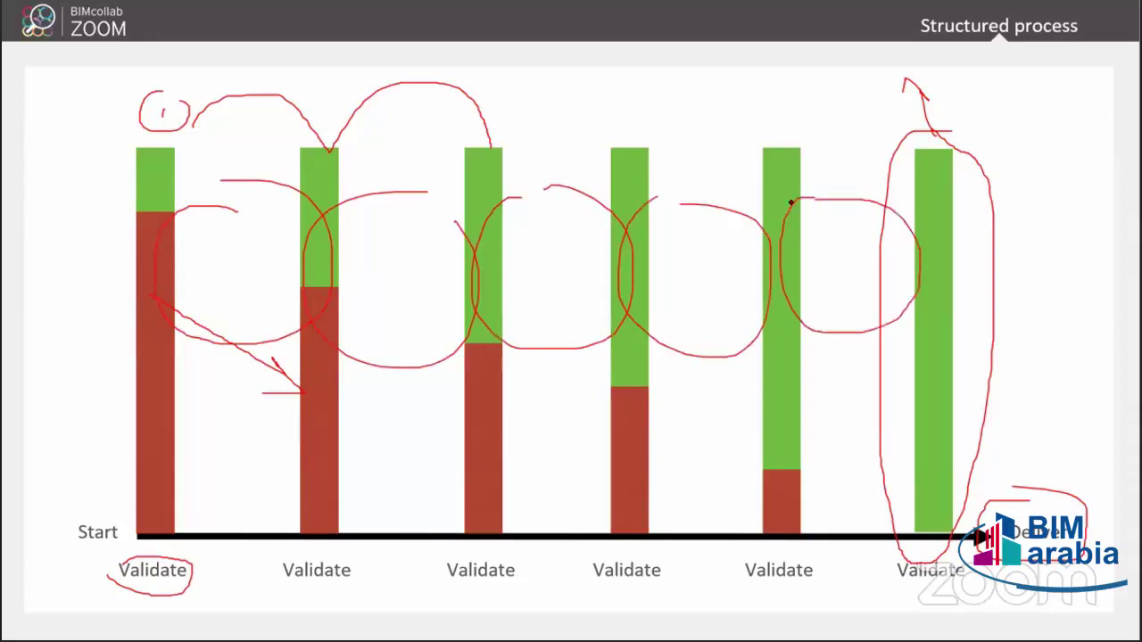
- Label the loops with a circled 1, a 2 and a D
left_click_drag(247, 241, 246, 278)
left_click_drag(236, 218, 258, 219)
mouse_move(396, 260)
left_mouse_down()
mouse_move(403, 278)
mouse_move(434, 280)
left_mouse_up()
left_click_drag(534, 258, 535, 276)
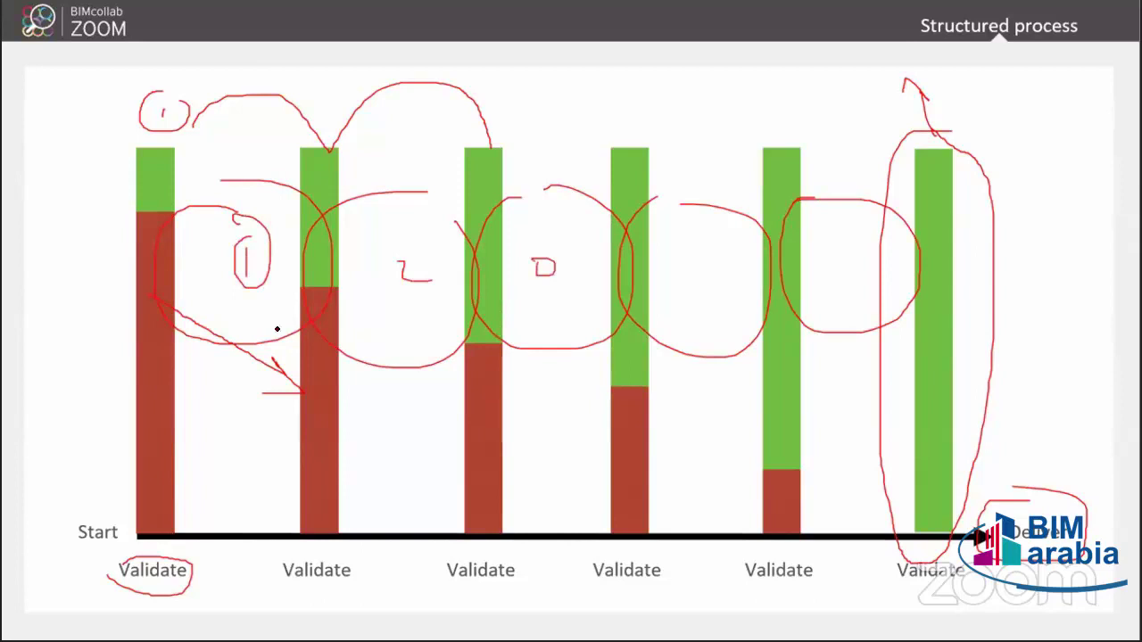
- Draw connecting loops and arrows from the labelled columns onward to the sixth, fully green bar
mouse_move(276, 327)
left_mouse_down()
mouse_move(308, 229)
mouse_move(156, 288)
mouse_move(409, 439)
mouse_move(383, 466)
left_mouse_up()
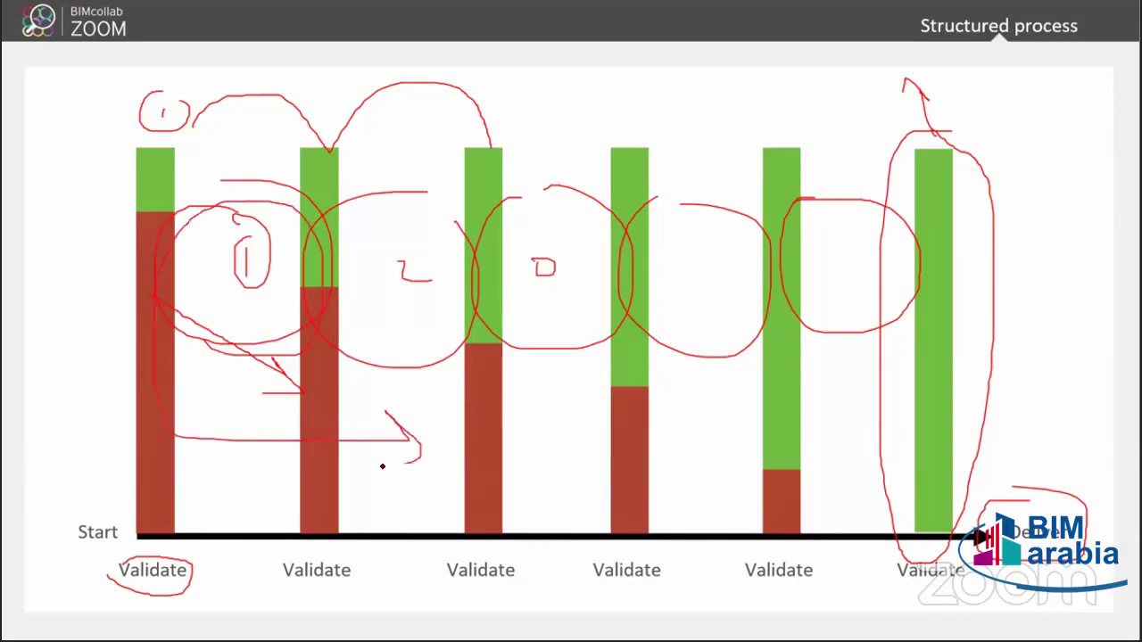
mouse_move(398, 218)
left_mouse_down()
mouse_move(349, 224)
mouse_move(410, 206)
mouse_move(473, 268)
left_mouse_up()
left_click_drag(300, 269, 476, 440)
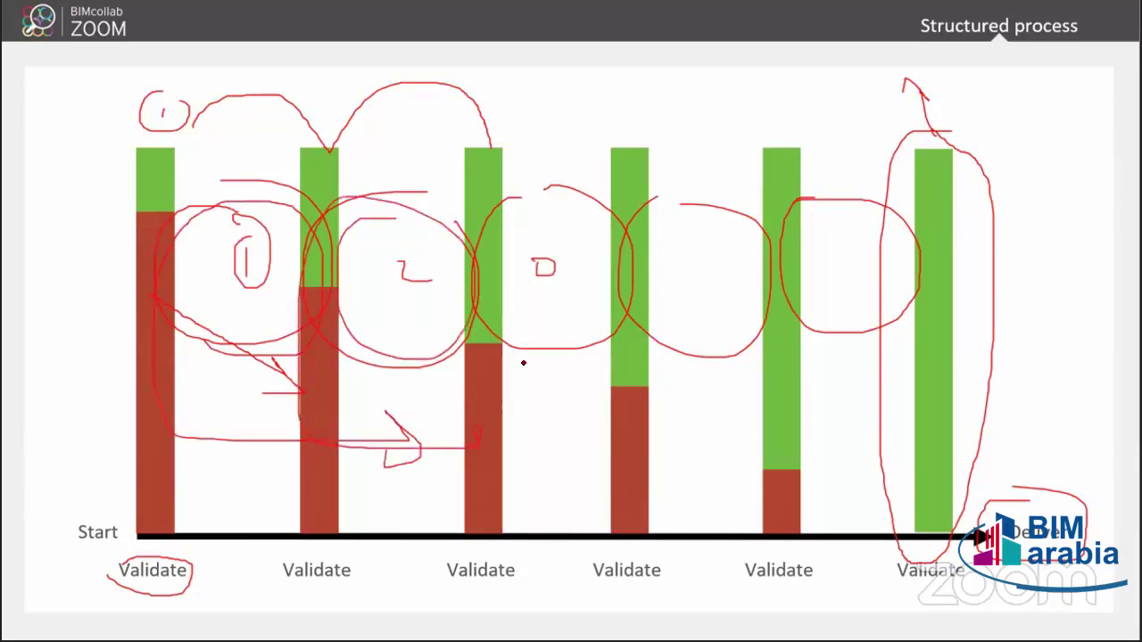
mouse_move(524, 363)
left_mouse_down()
mouse_move(535, 188)
mouse_move(509, 220)
mouse_move(473, 330)
left_mouse_up()
left_click_drag(501, 416, 589, 411)
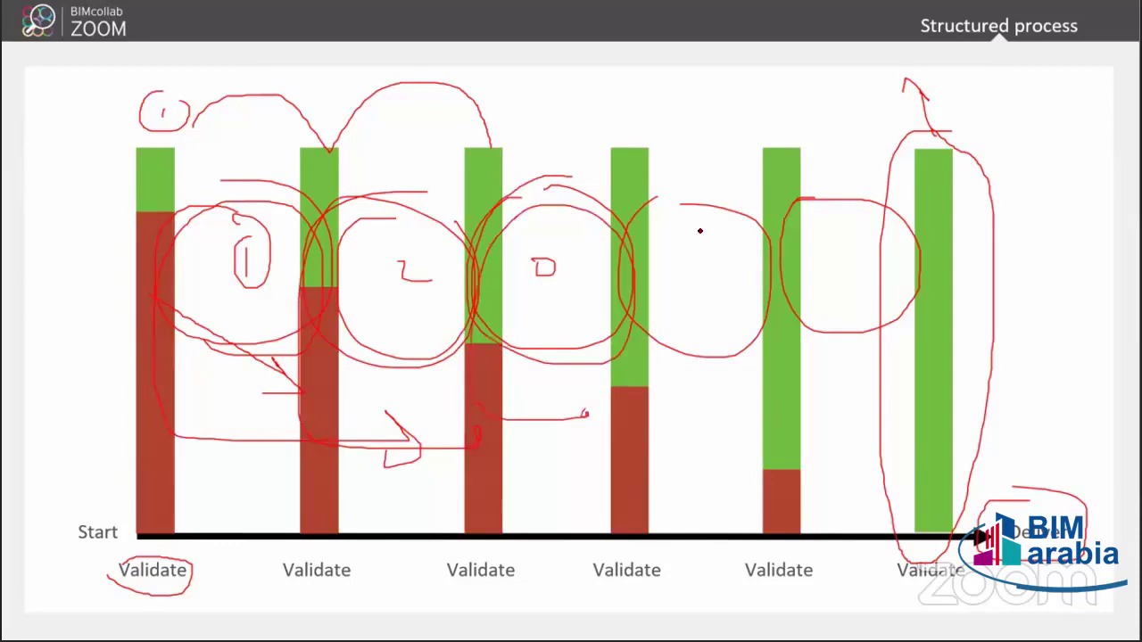
mouse_move(699, 231)
left_mouse_down()
mouse_move(740, 449)
mouse_move(753, 449)
mouse_move(701, 468)
left_mouse_up()
mouse_move(829, 214)
left_mouse_down()
mouse_move(759, 255)
mouse_move(754, 441)
mouse_move(931, 426)
mouse_move(907, 436)
left_mouse_up()
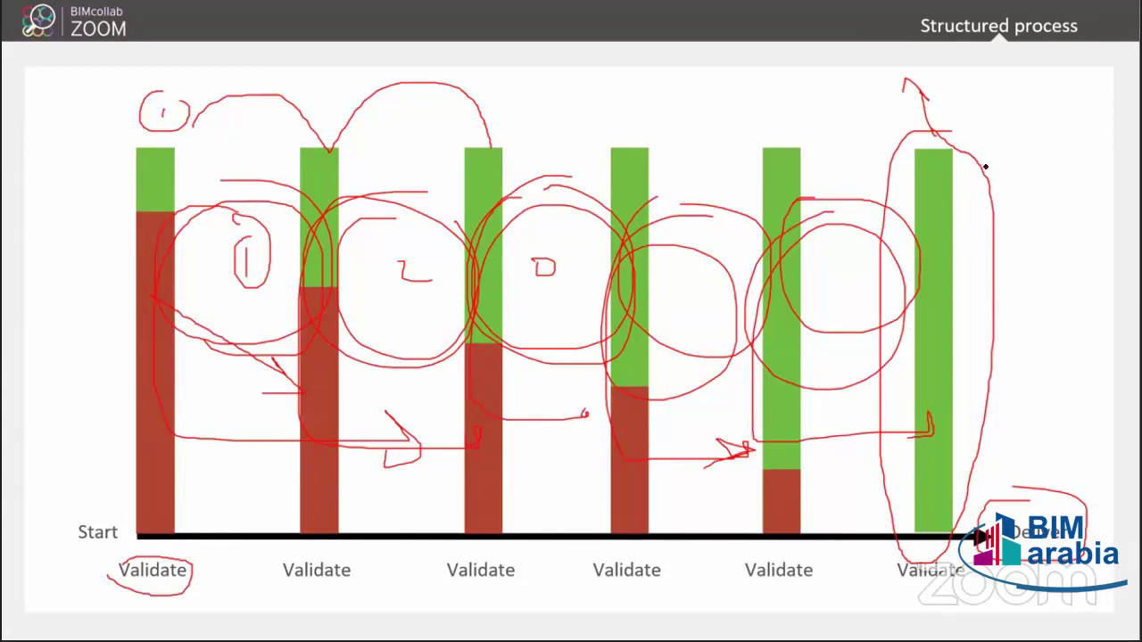
mouse_move(952, 174)
left_mouse_down()
mouse_move(1052, 110)
mouse_move(1049, 140)
left_mouse_up()
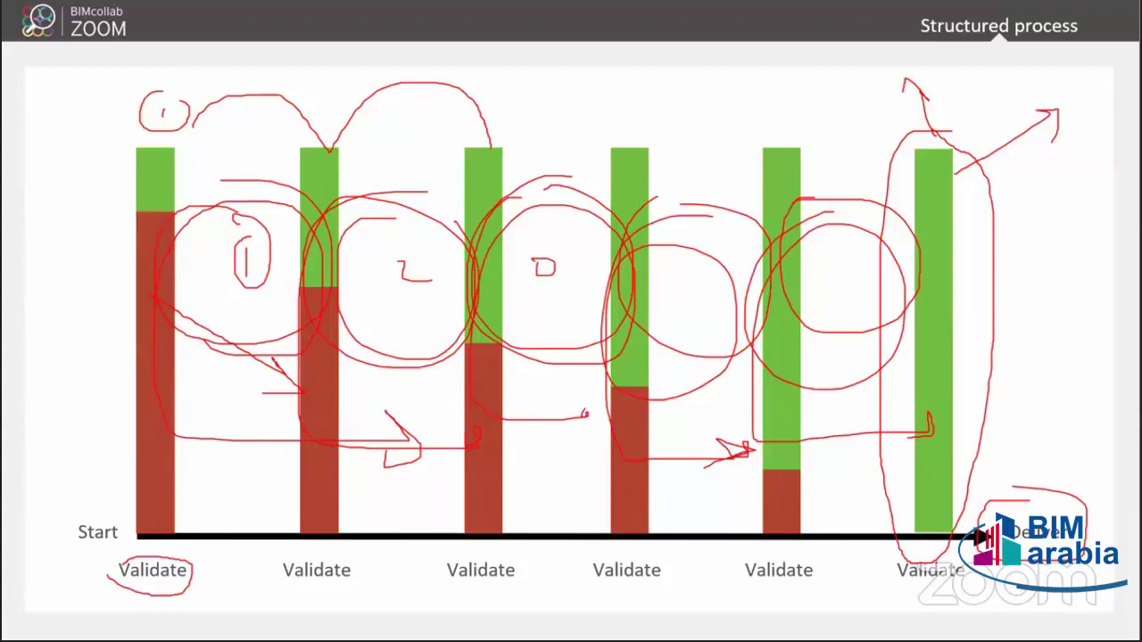
- On the Functionalities slide, underline IFC files, Federated model, sharing and Smart view creation
key("Right")
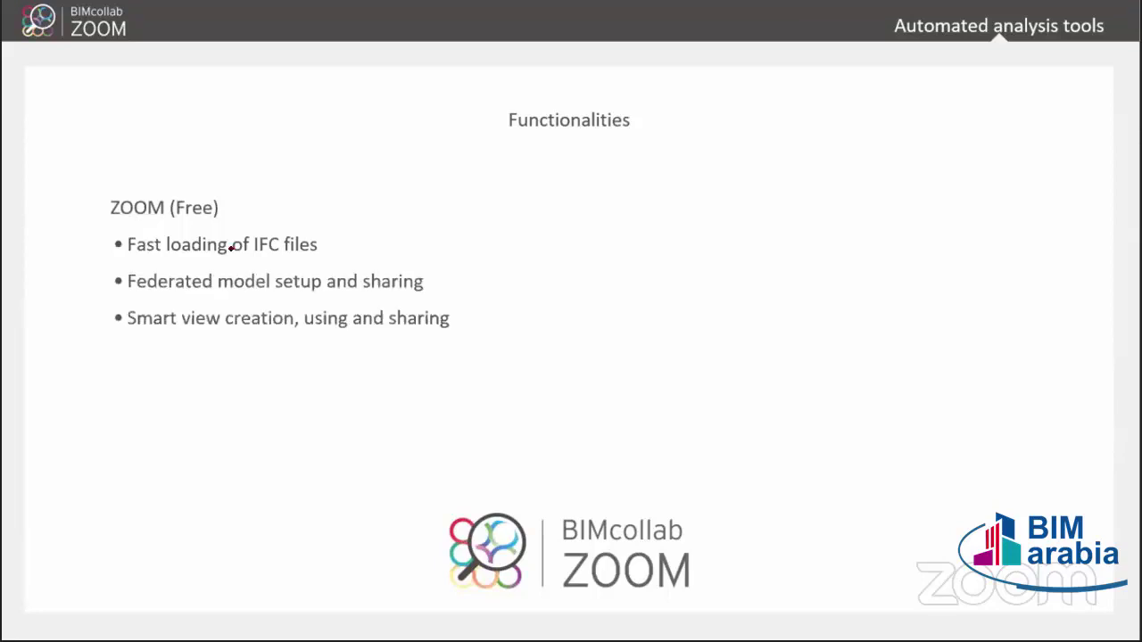
left_click_drag(232, 252, 386, 266)
left_click_drag(127, 286, 236, 293)
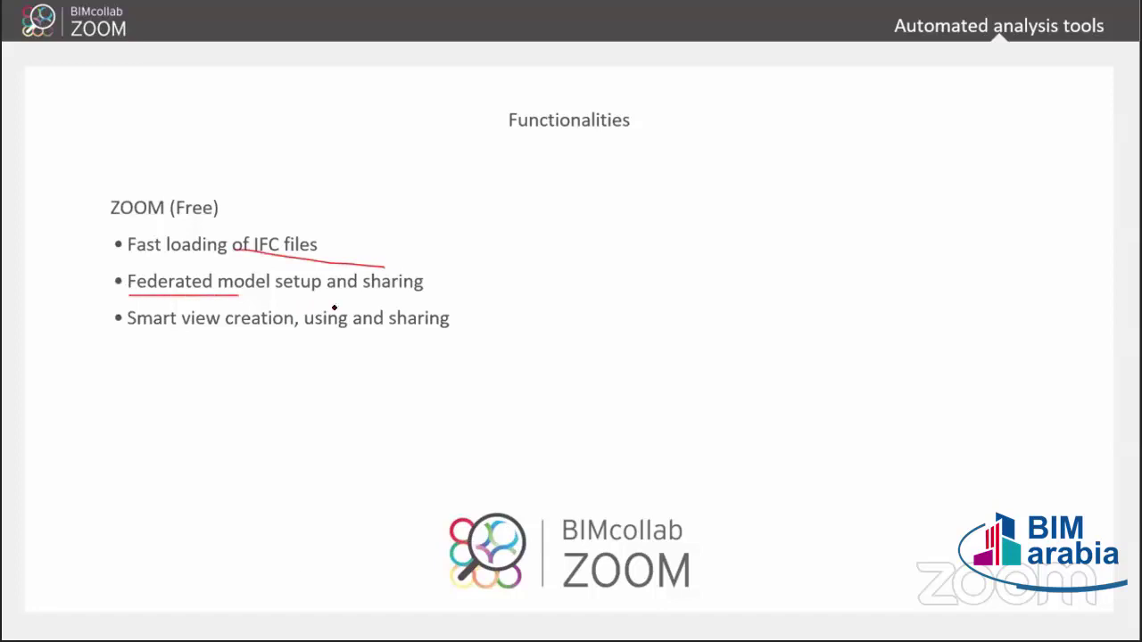
left_click_drag(366, 291, 443, 292)
left_click_drag(140, 336, 437, 330)
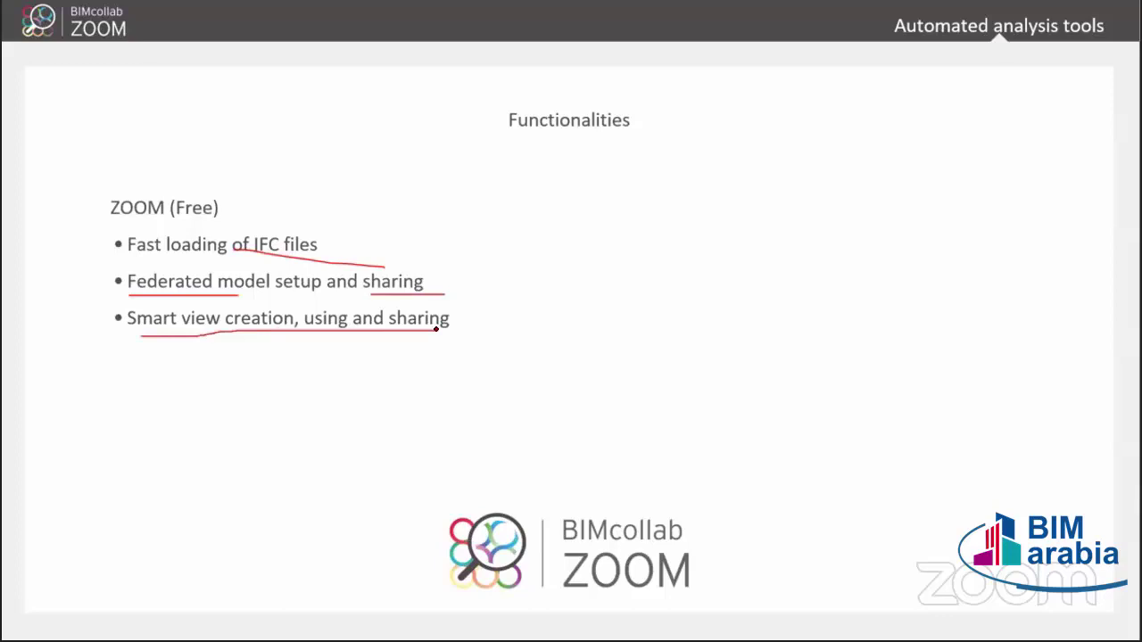
mouse_move(115, 319)
left_mouse_down()
mouse_move(196, 349)
mouse_move(147, 312)
mouse_move(124, 326)
left_mouse_up()
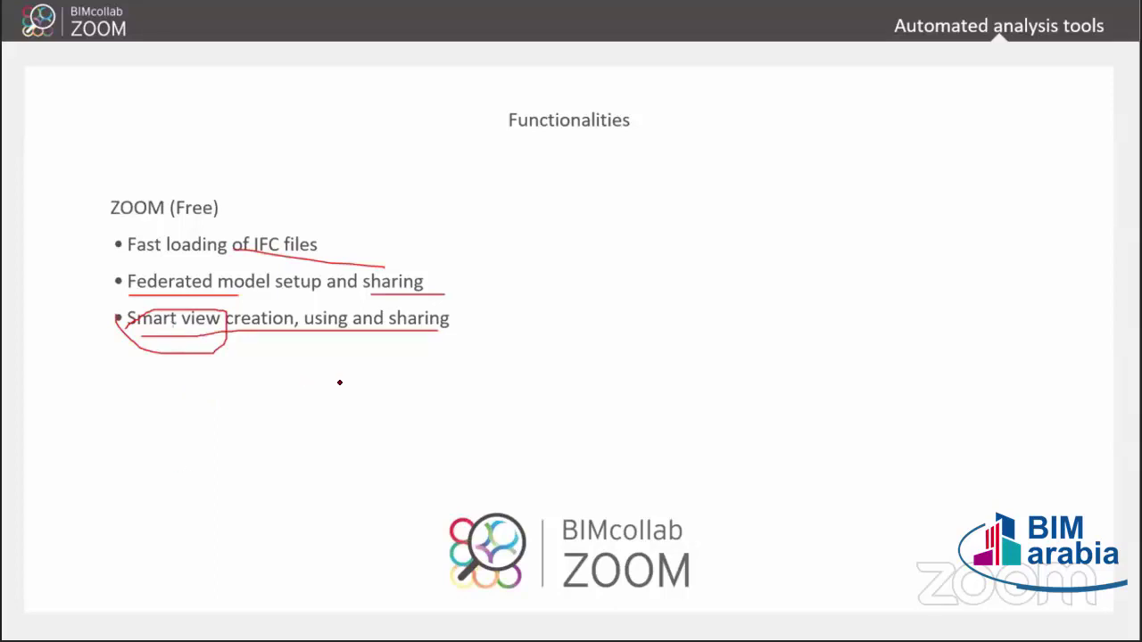
- Reveal the Annotations, Clipping planes/box, Create and manage issues and Cloudsharing of Settings bullets
key("Right")
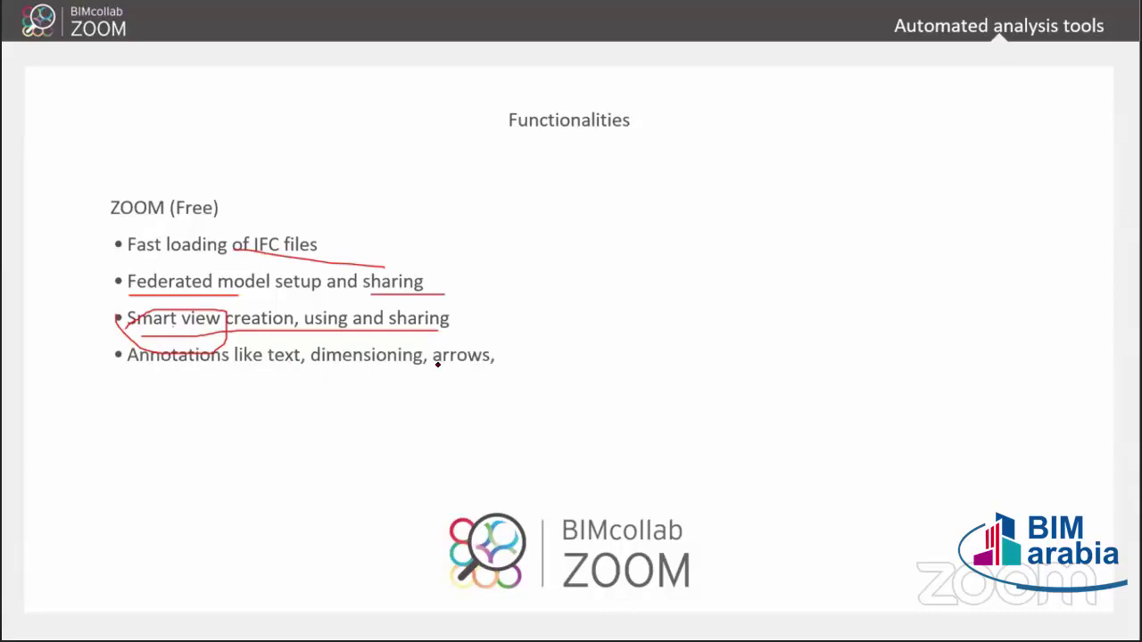
key("Right")
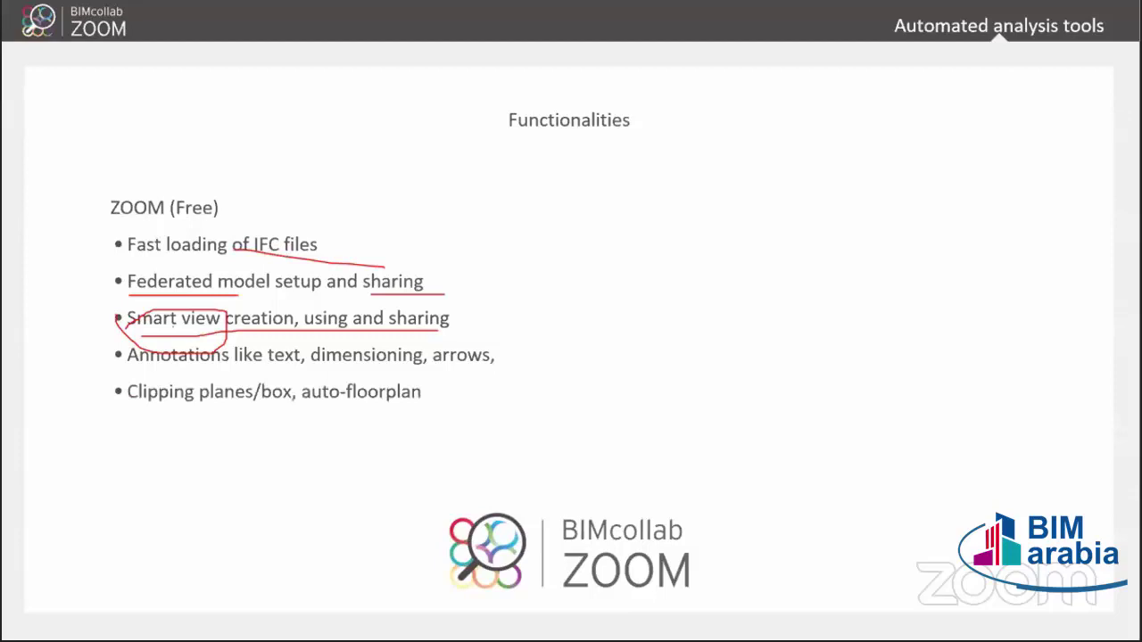
key("Right")
key("Right")
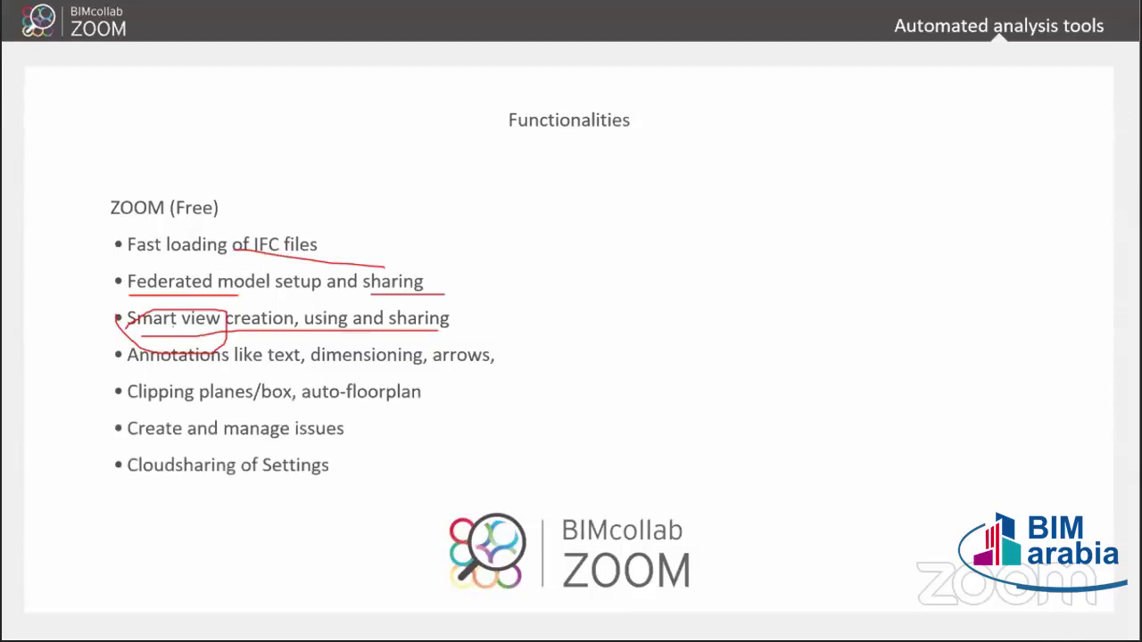
key("Right")
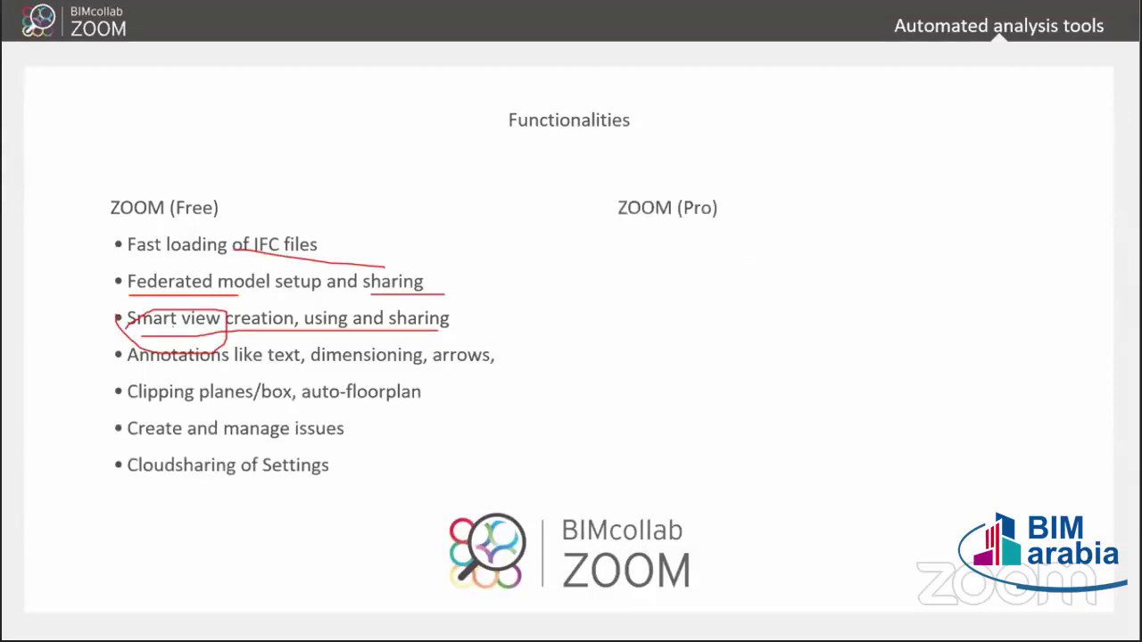
- Reveal the ZOOM (Pro) clash, batch-issue and quantity bullets, then the End Of First Course slide
key("Right")
key("Right")
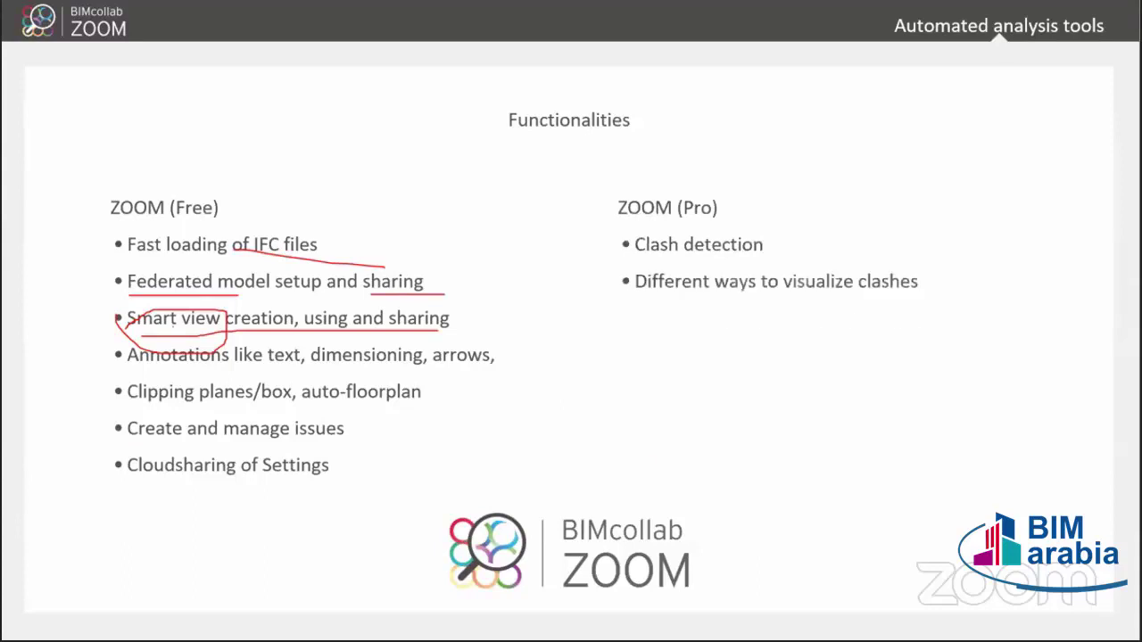
key("Right")
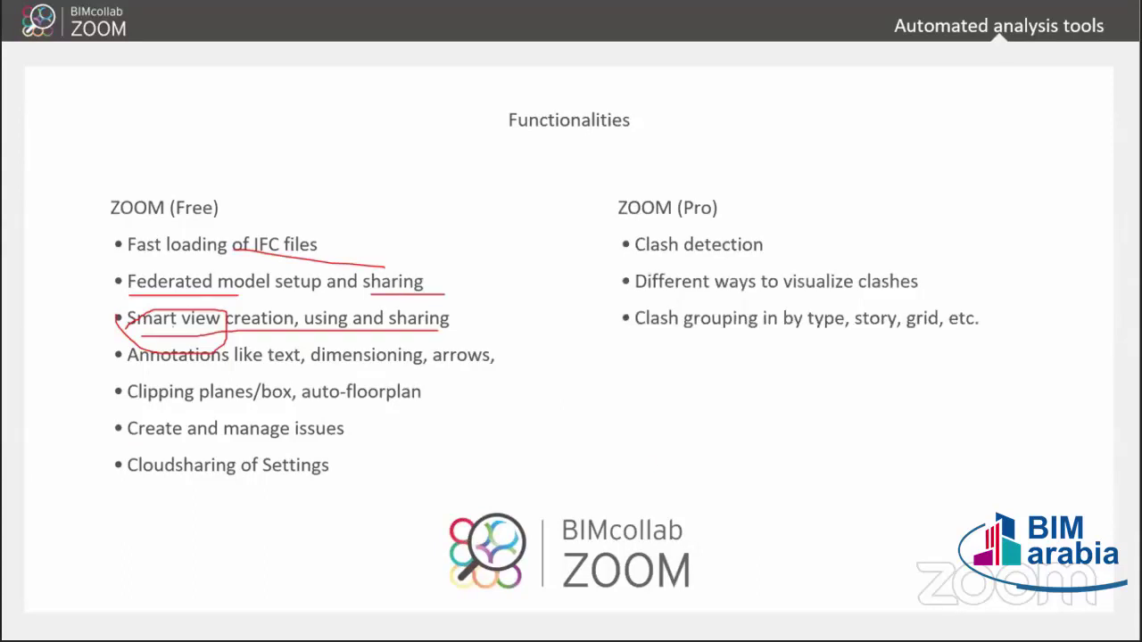
key("Right")
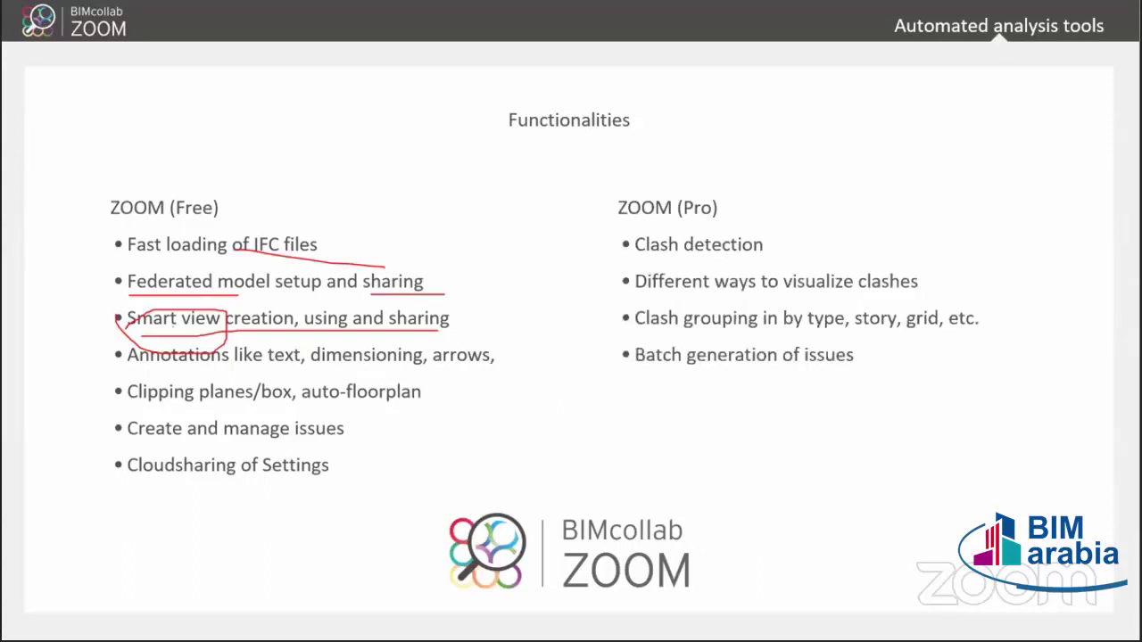
key("Right")
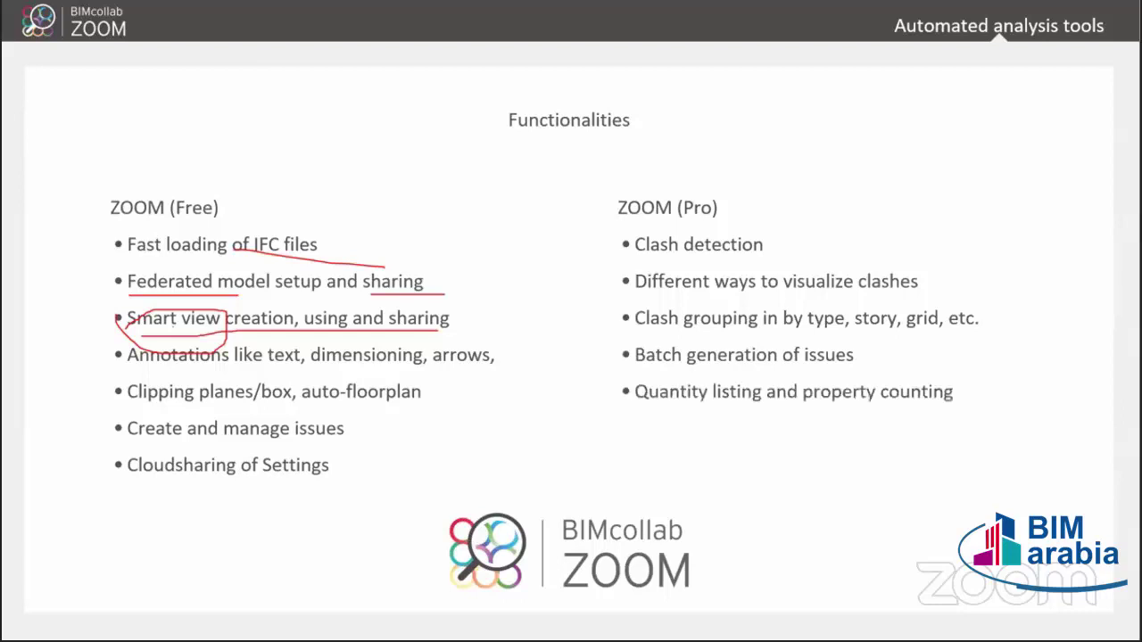
key("Right")
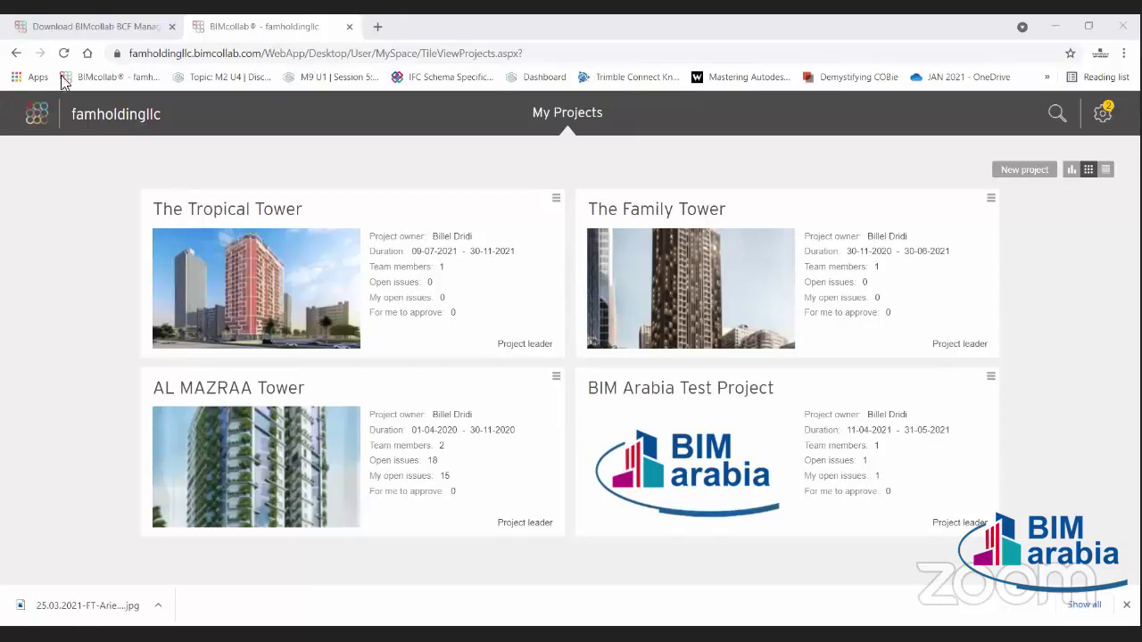
- On the Downloads page, accept necessary cookies only and select the page's web address
key("ctrl+Tab")
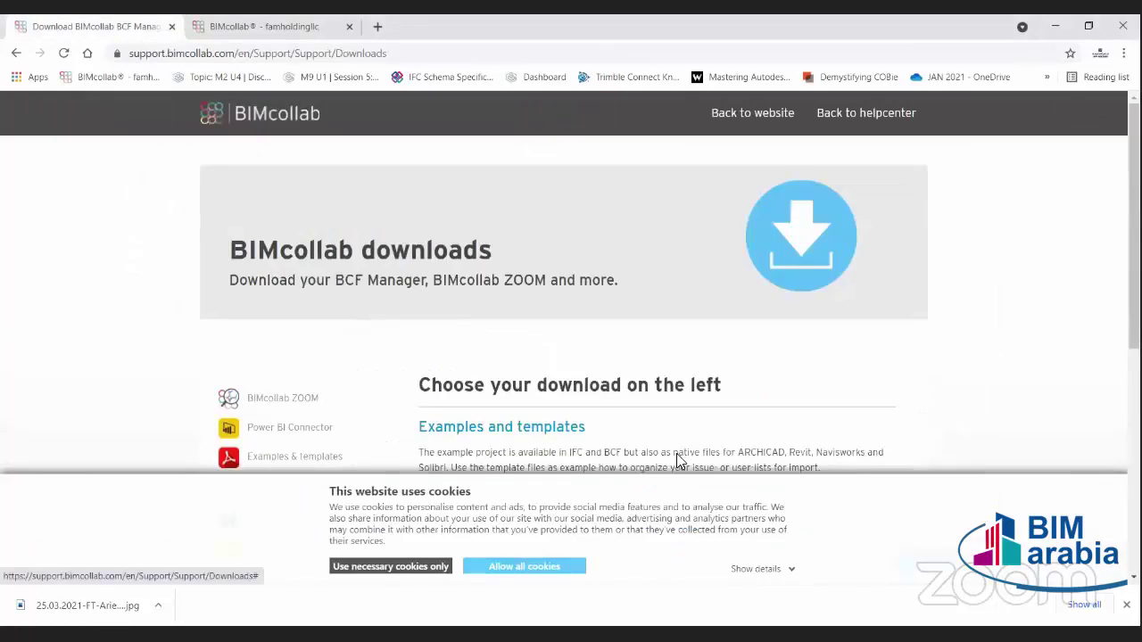
left_click(525, 571)
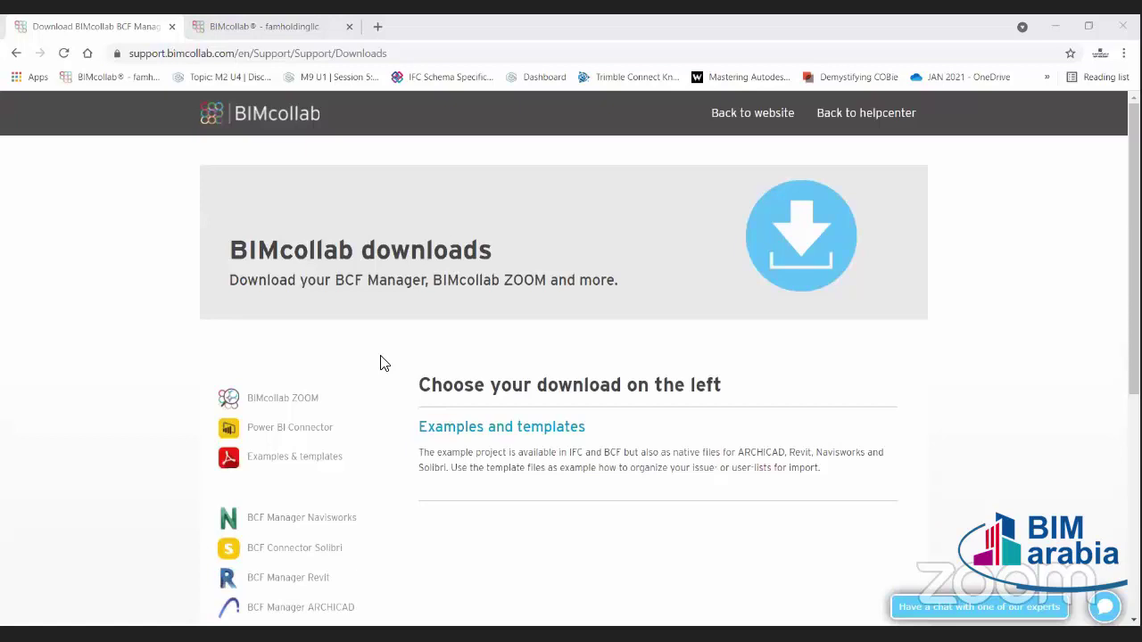
left_click(414, 55)
scroll(382, 429, "down", 1)
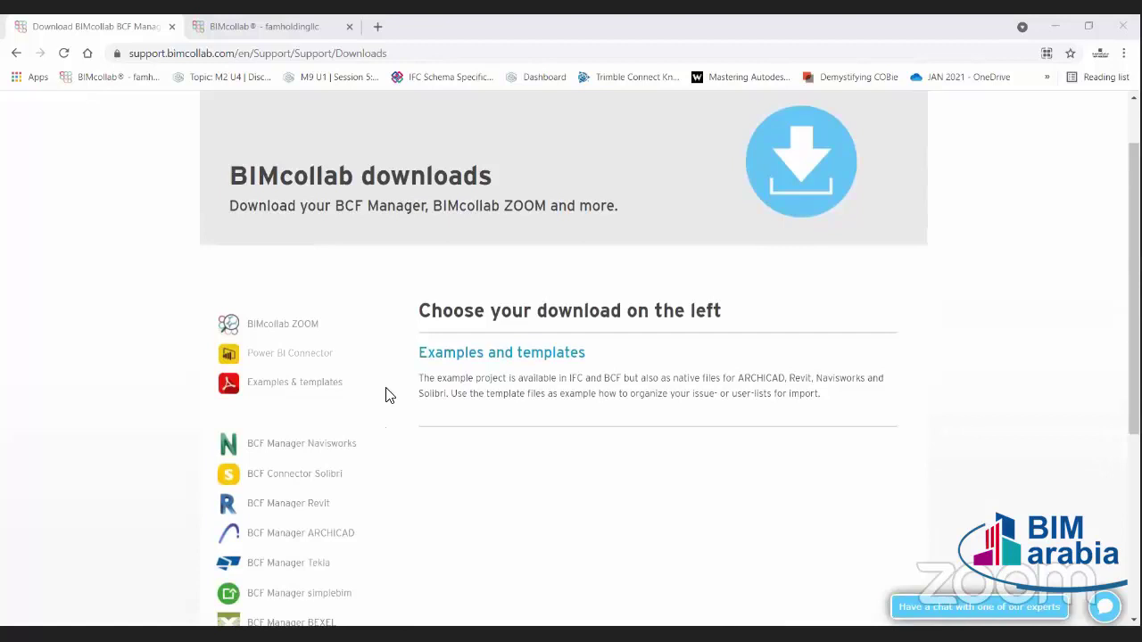
scroll(335, 404, "down", 1)
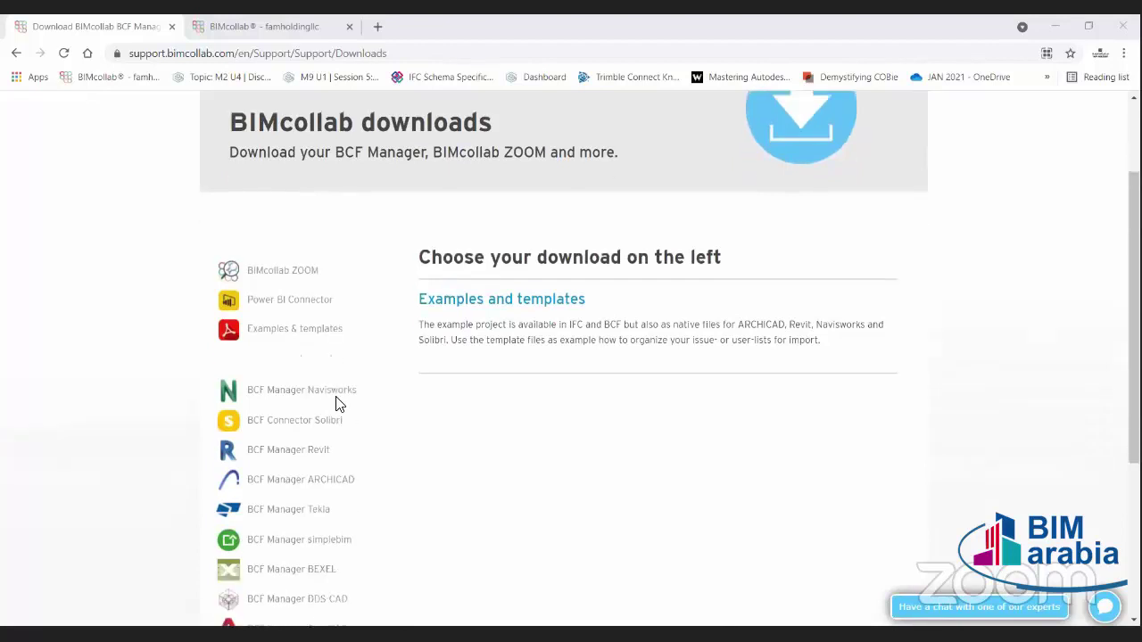
scroll(258, 332, "down", 1)
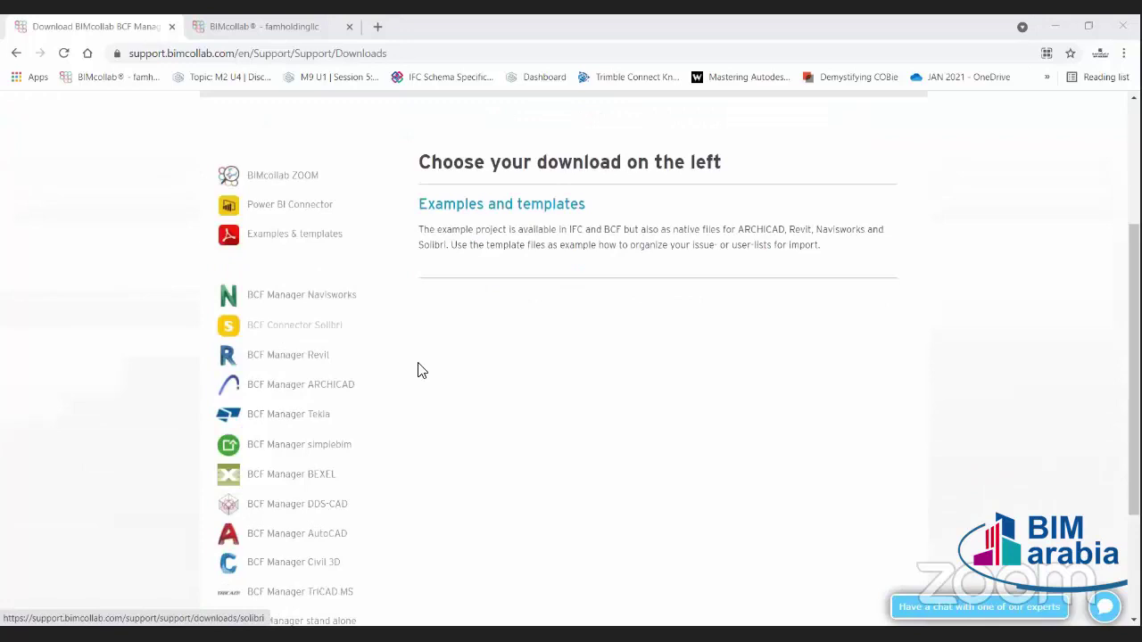
scroll(375, 406, "up", 1)
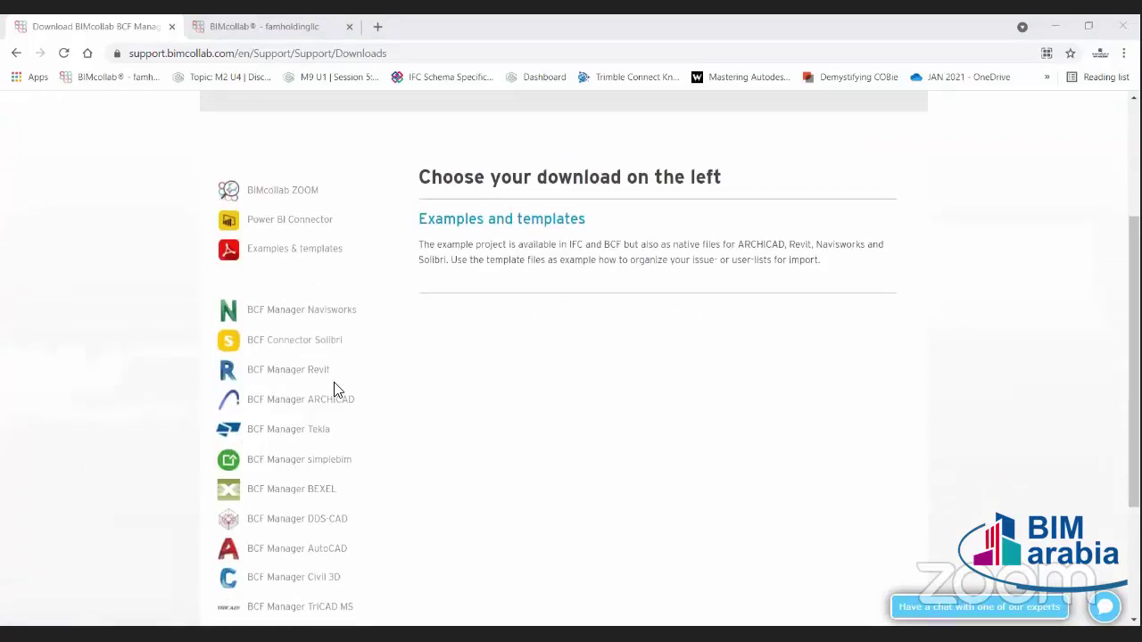
scroll(326, 385, "up", 1)
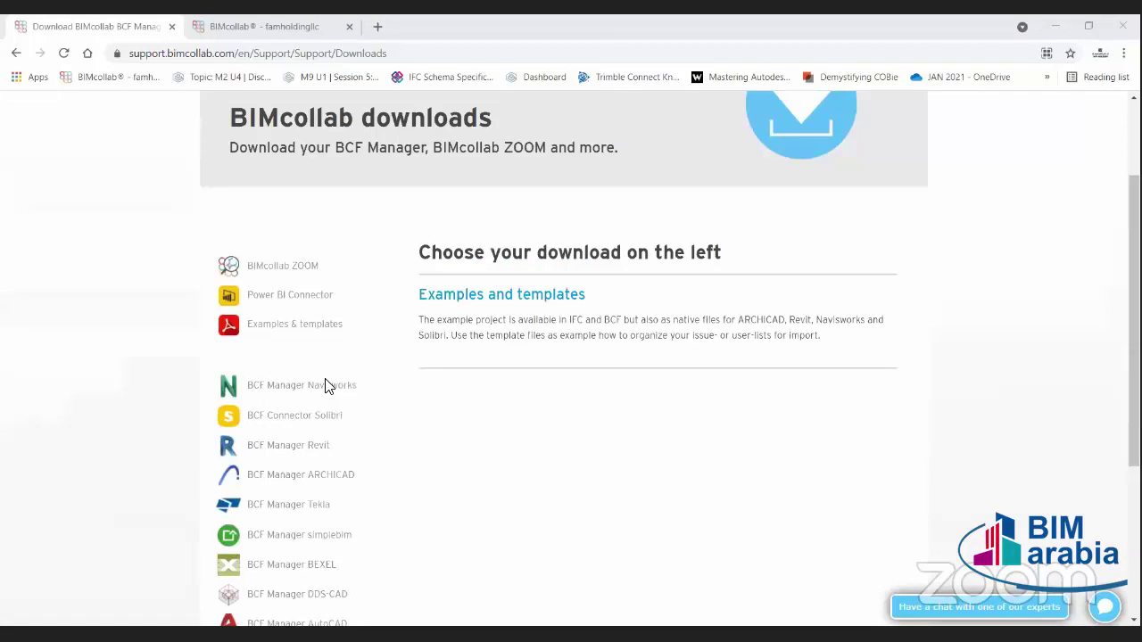
scroll(303, 381, "down", 1)
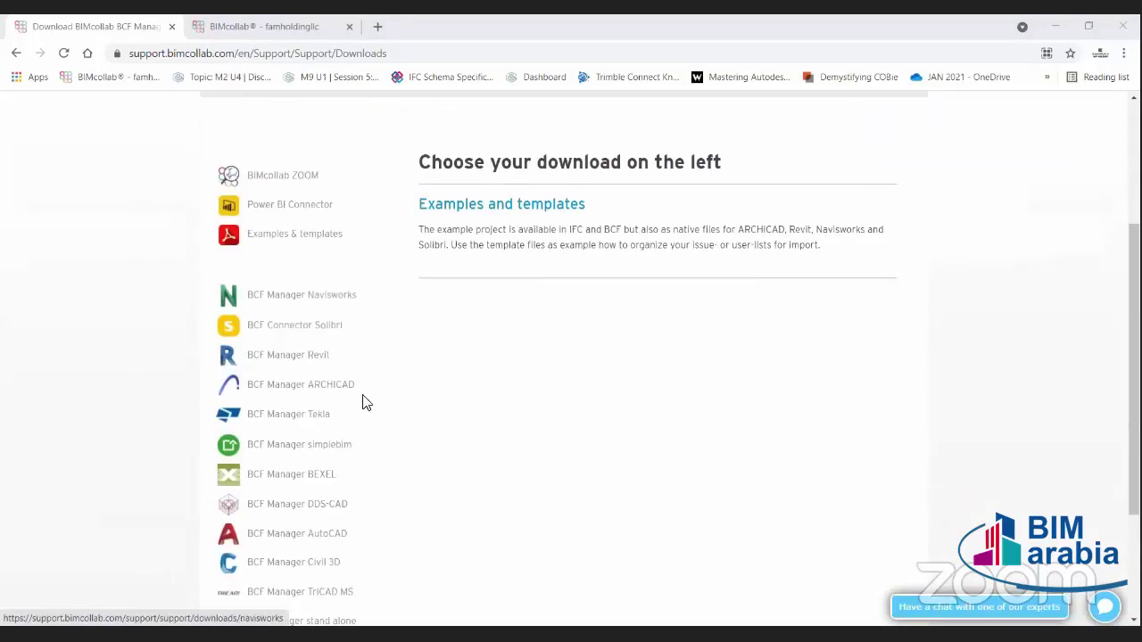
scroll(350, 402, "up", 1)
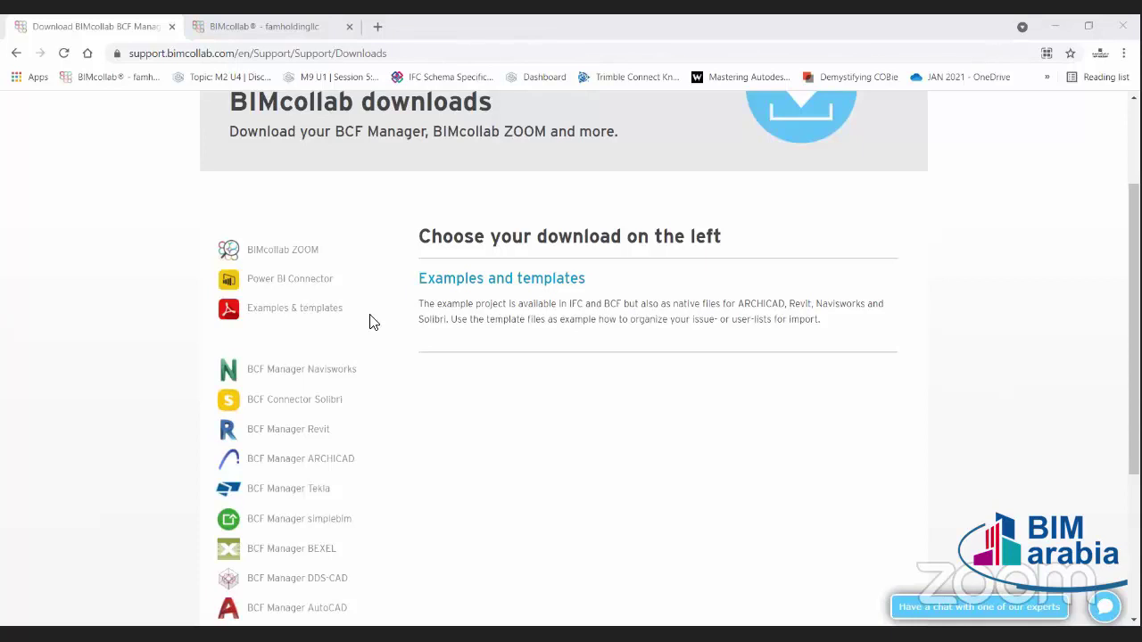
scroll(374, 360, "up", 1)
scroll(374, 361, "up", 2)
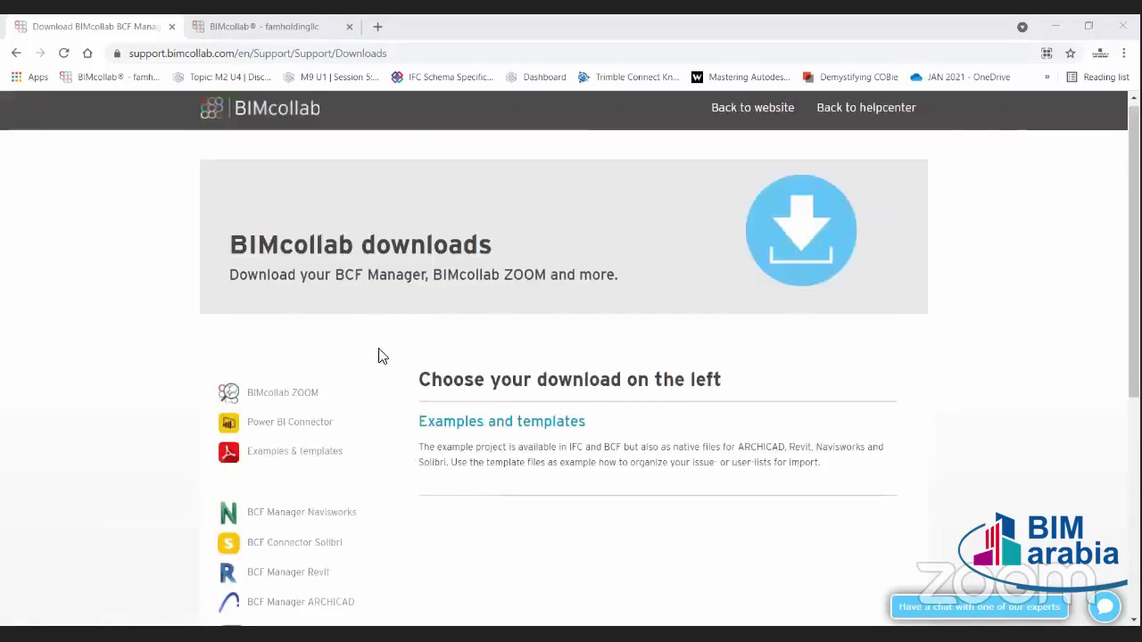
left_click(253, 120)
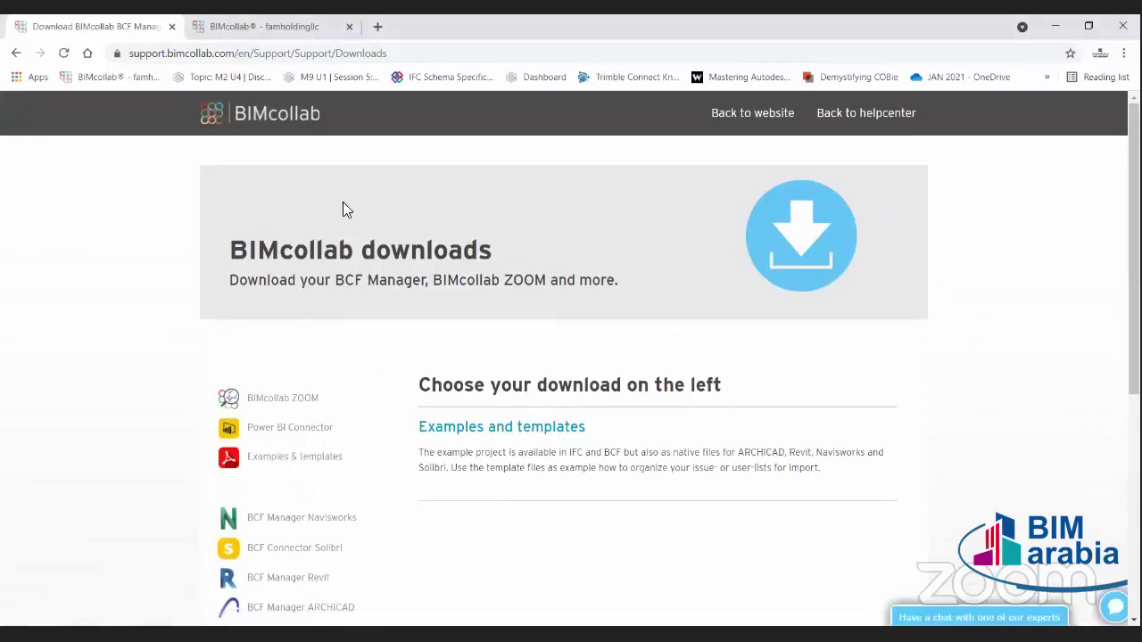
- Go back to the main BIMcollab website and scroll down through the home page's first sections
left_click(755, 107)
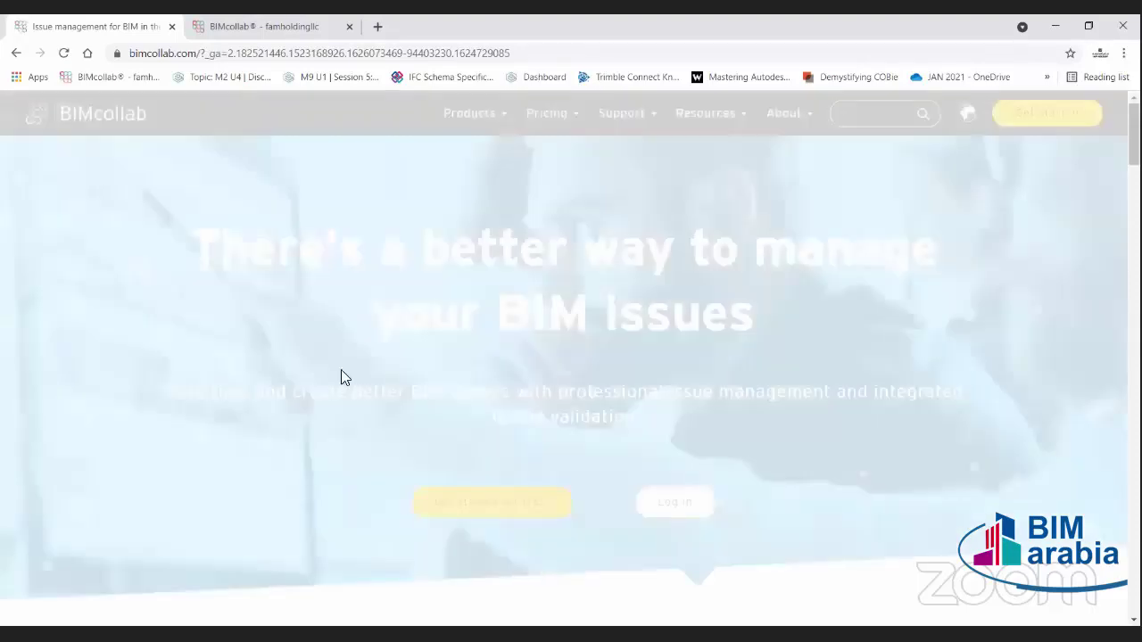
scroll(232, 384, "down", 1)
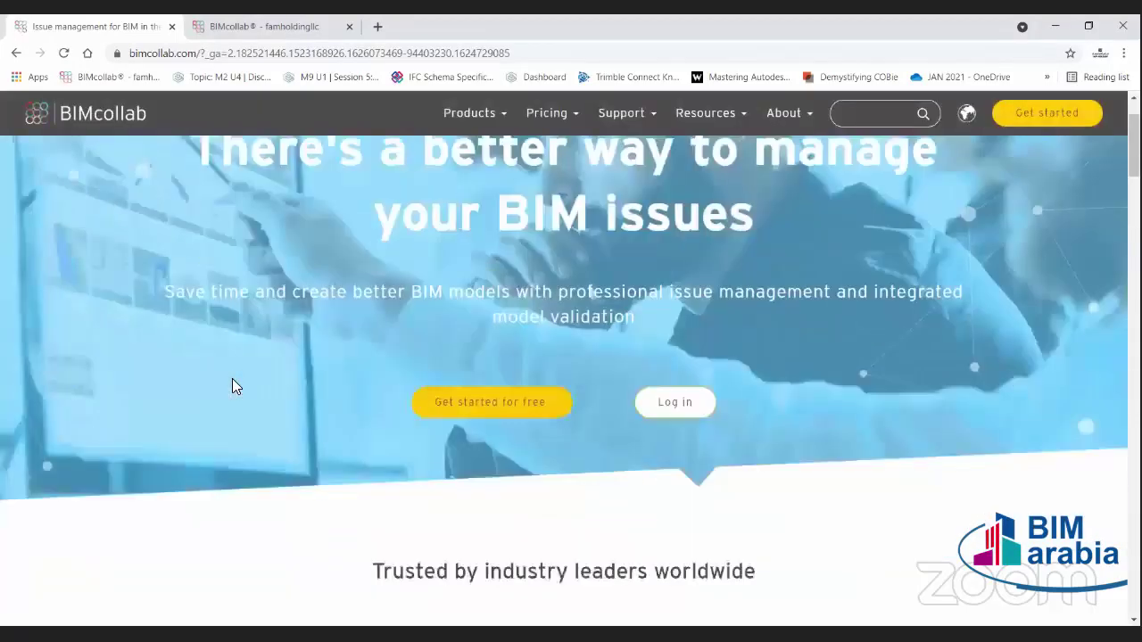
scroll(232, 383, "down", 1)
scroll(235, 385, "down", 1)
scroll(239, 386, "down", 1)
scroll(235, 385, "up", 3)
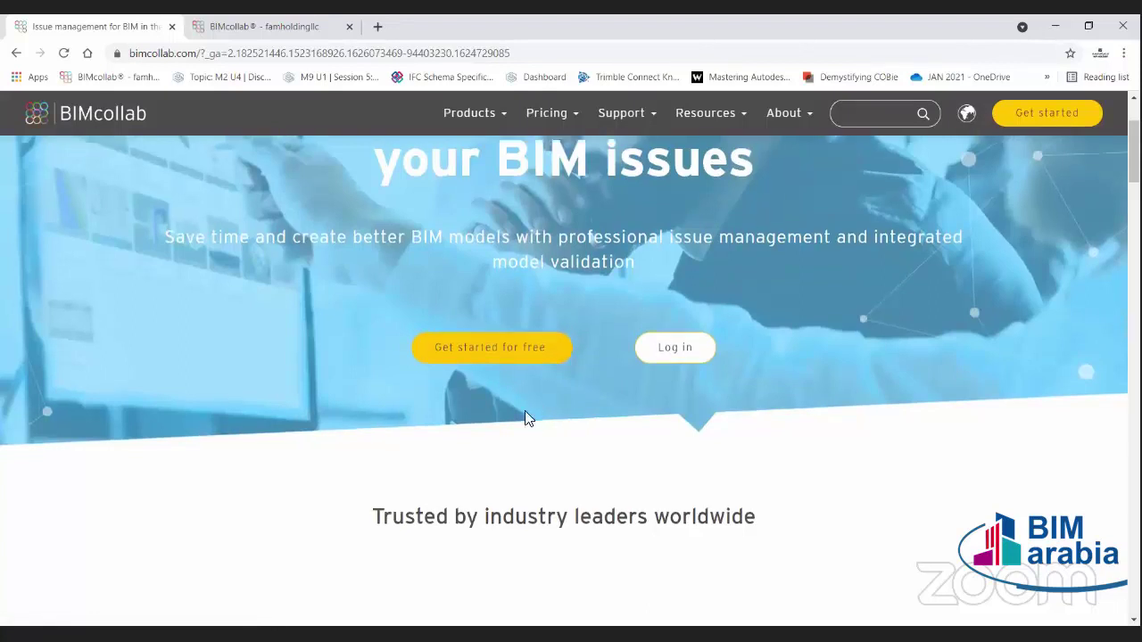
scroll(526, 412, "down", 5)
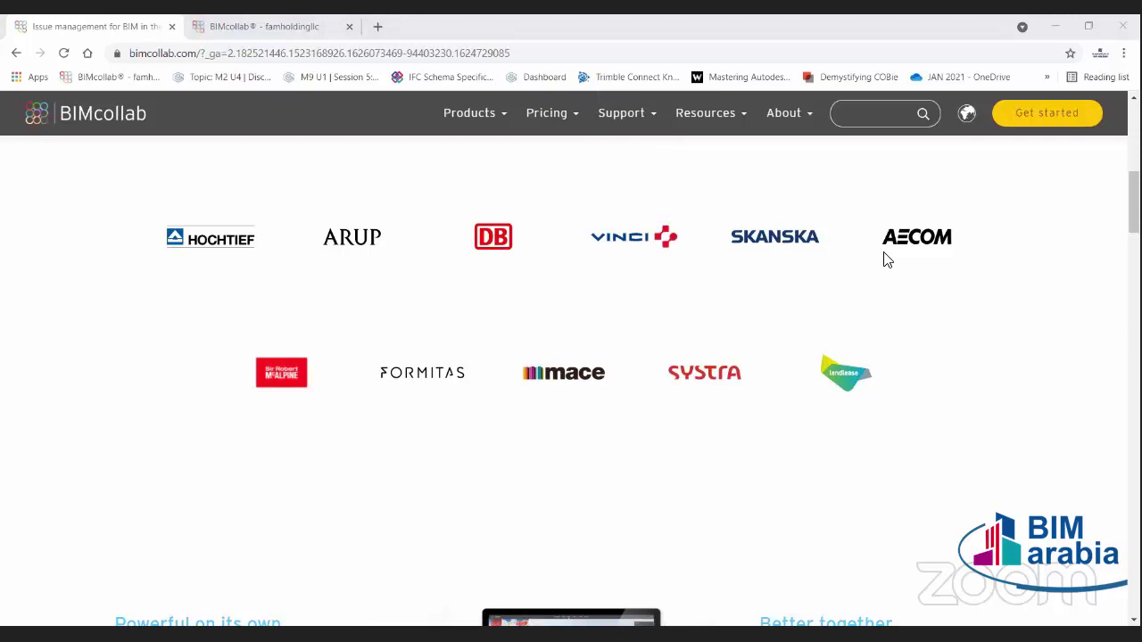
scroll(543, 378, "down", 2)
scroll(542, 378, "down", 2)
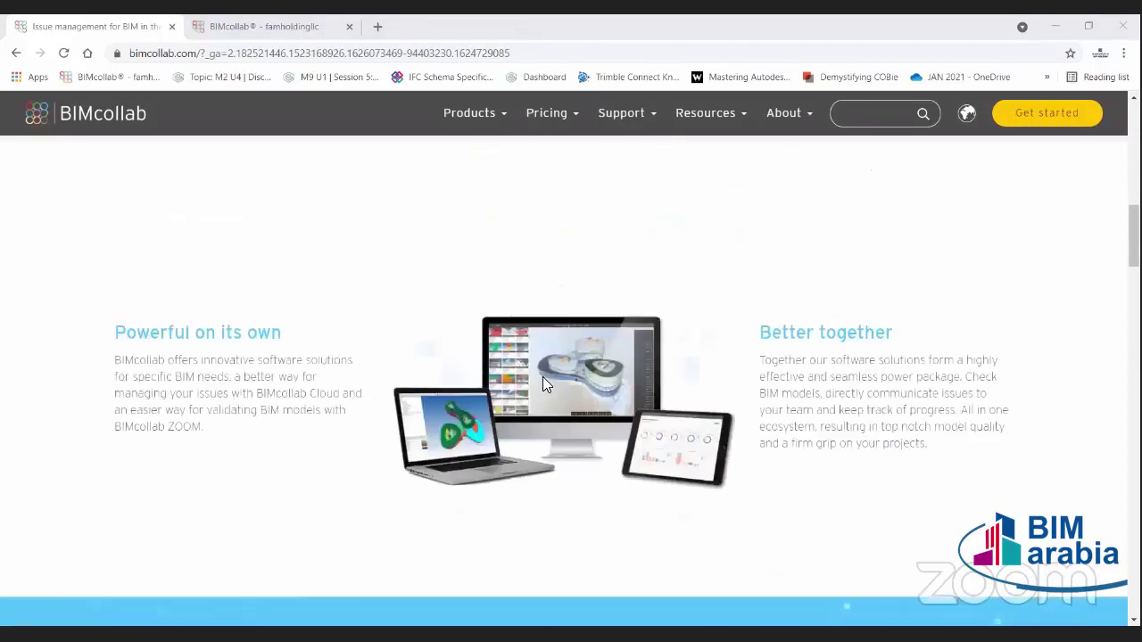
scroll(540, 377, "down", 3)
scroll(462, 387, "down", 3)
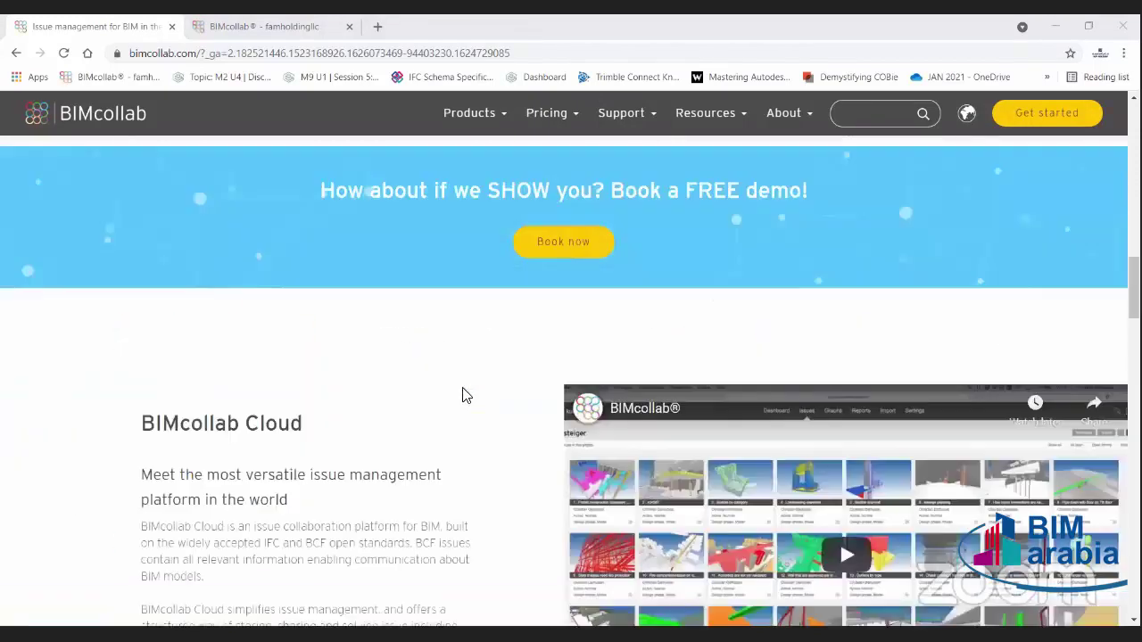
scroll(450, 374, "down", 3)
- Scroll through the Cloud, ZOOM and BCF Managers sections, then back up to the client logos
scroll(439, 371, "up", 2)
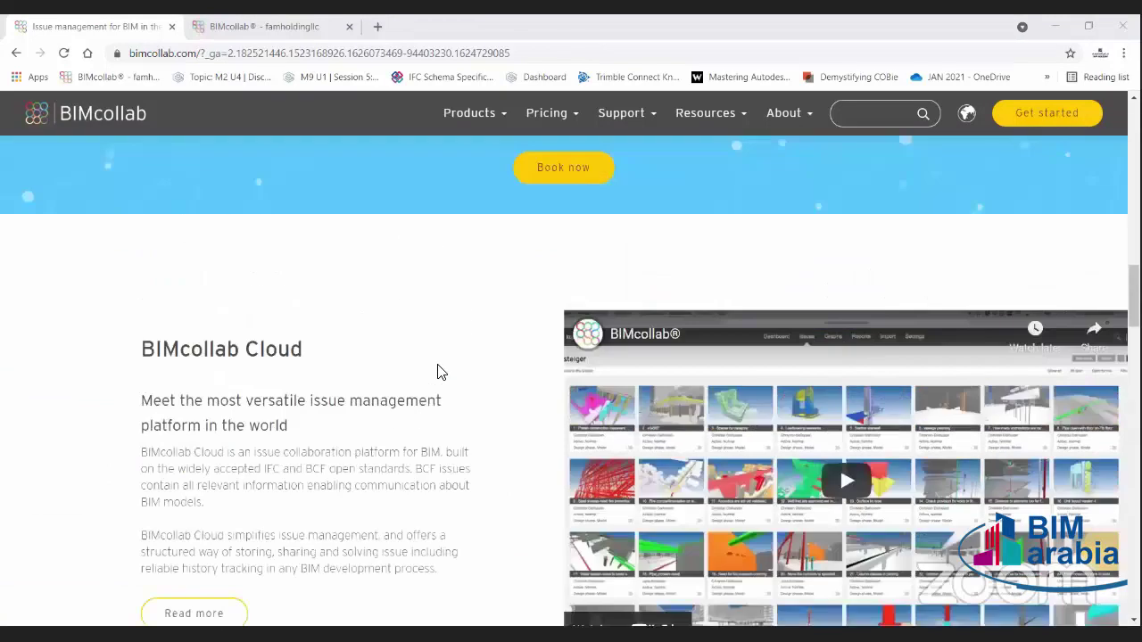
scroll(441, 373, "down", 2)
scroll(626, 355, "down", 3)
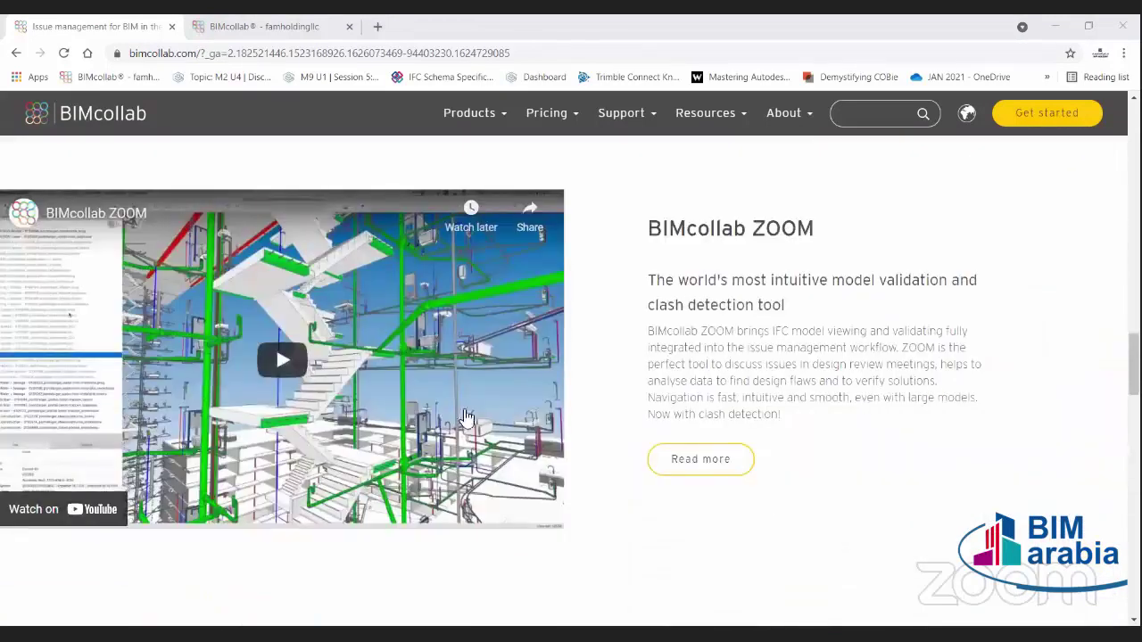
scroll(425, 467, "down", 3)
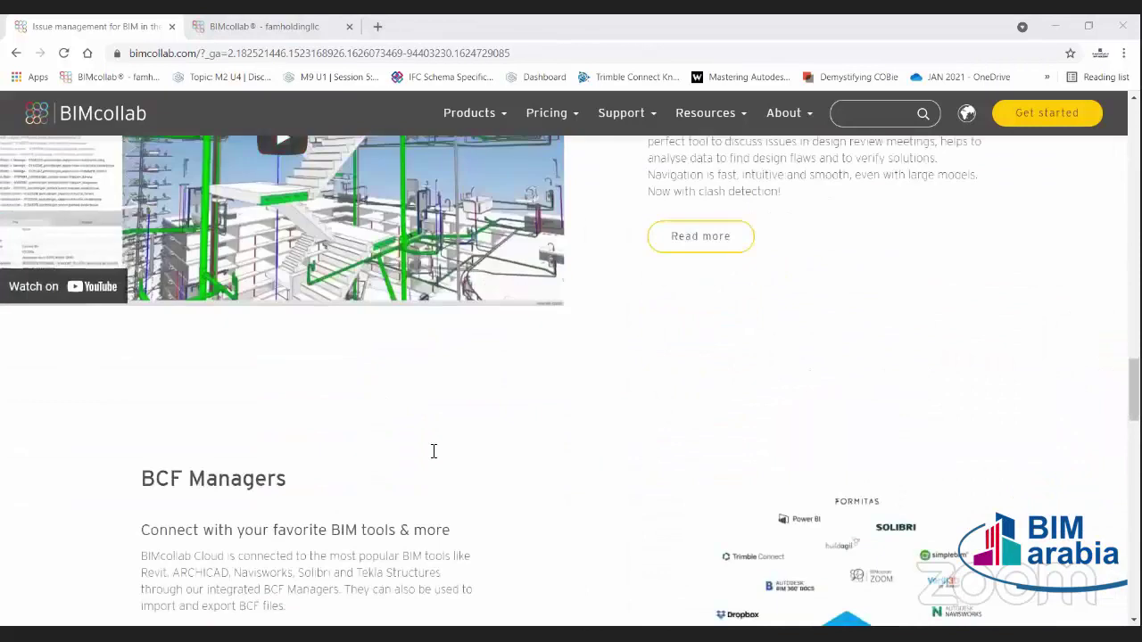
scroll(433, 456, "down", 3)
scroll(432, 455, "down", 5)
scroll(433, 454, "down", 3)
scroll(433, 454, "down", 3)
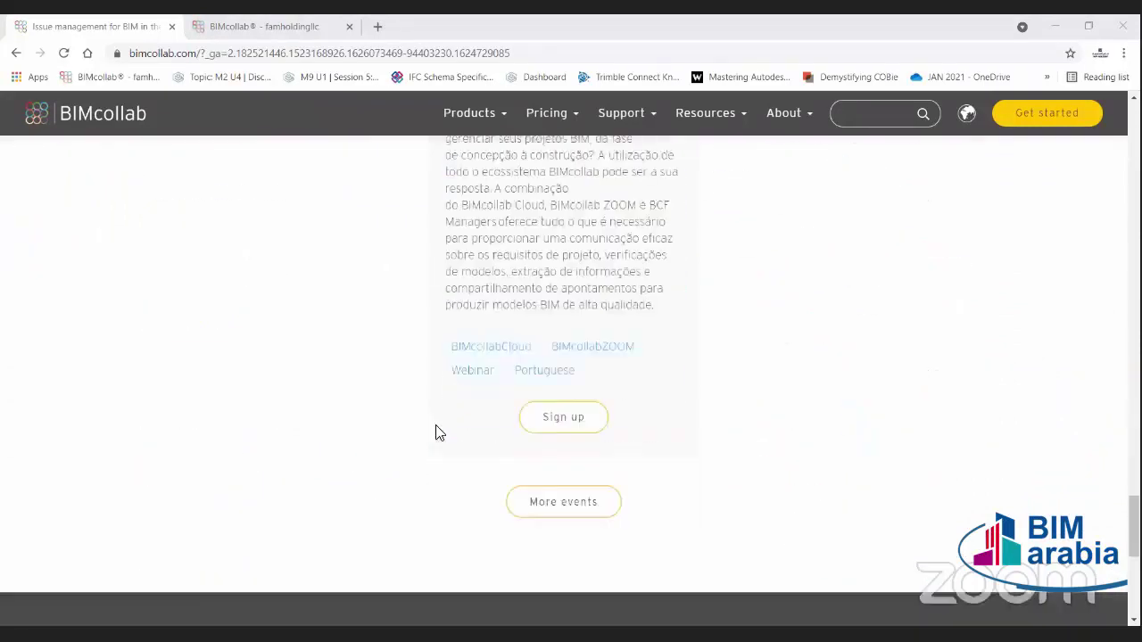
scroll(428, 419, "down", 2)
scroll(426, 407, "up", 1)
scroll(428, 408, "up", 2)
scroll(428, 408, "up", 5)
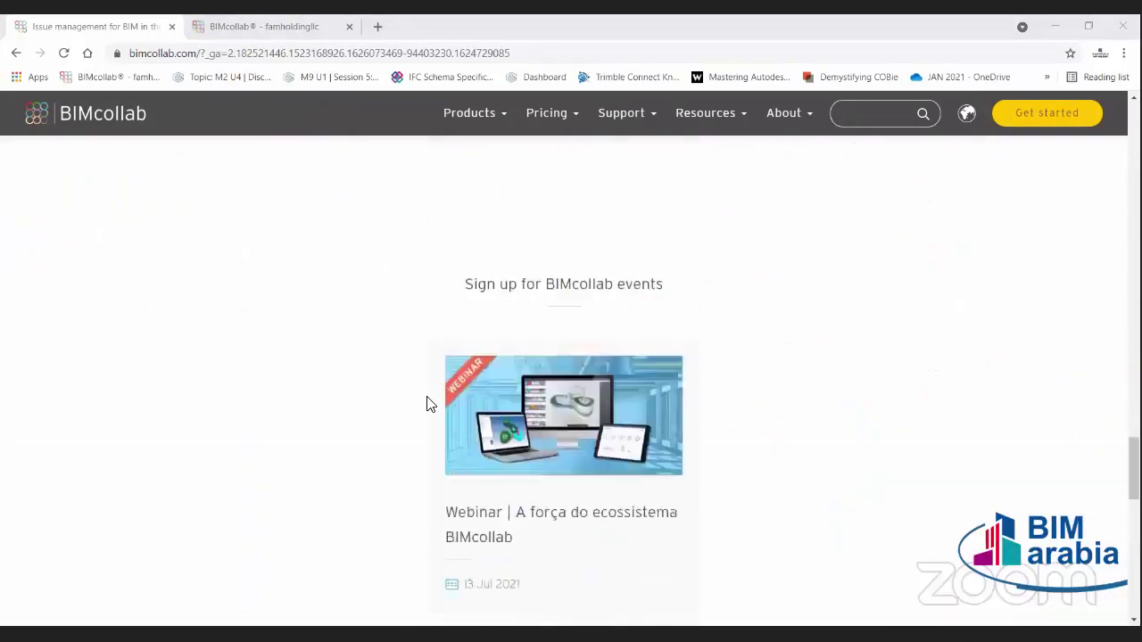
scroll(430, 403, "up", 3)
scroll(432, 399, "up", 1)
scroll(420, 420, "up", 3)
scroll(420, 420, "up", 2)
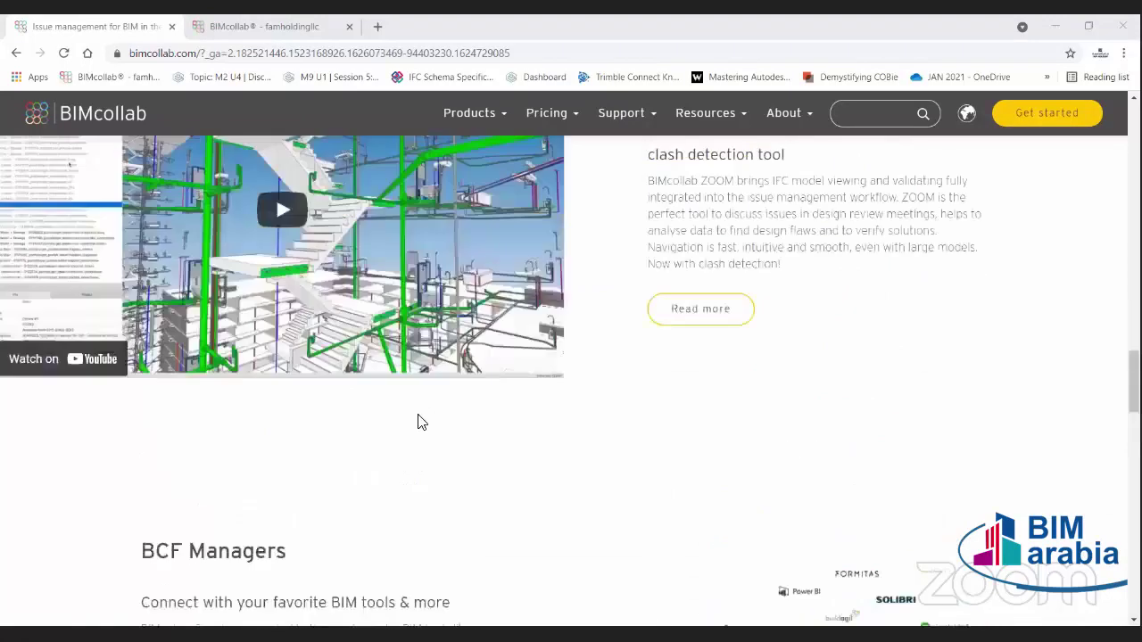
scroll(419, 421, "up", 6)
scroll(417, 421, "up", 4)
scroll(489, 354, "up", 1)
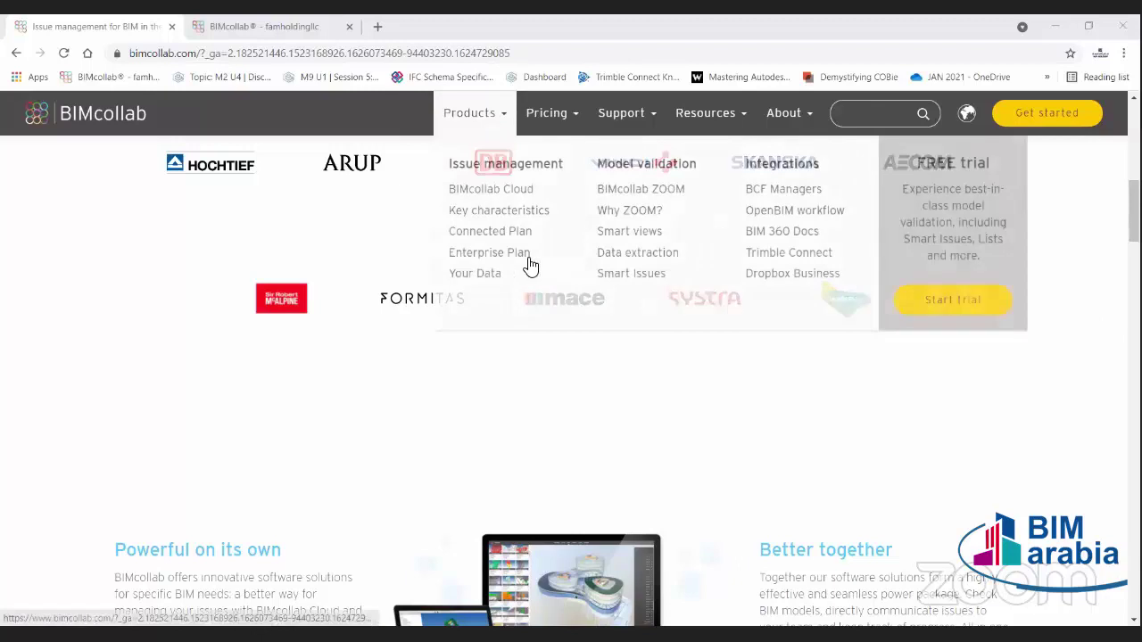
- Return to the BIMcollab Cloud tab, reload the four-project overview, and open the settings menu
left_click(273, 28)
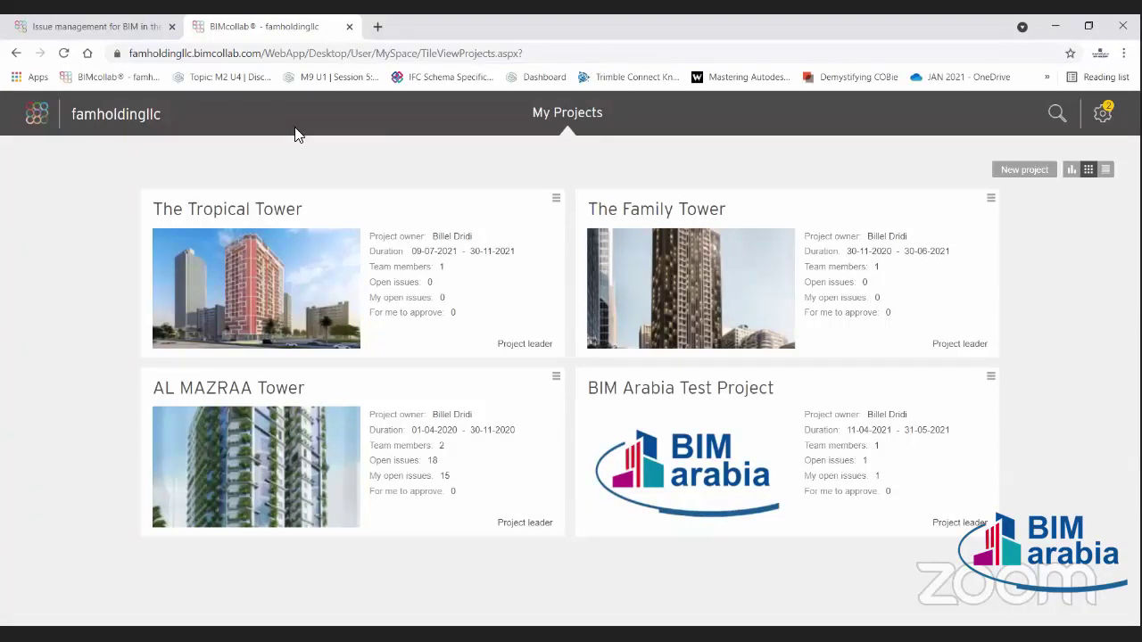
left_click(131, 123)
left_click(1104, 114)
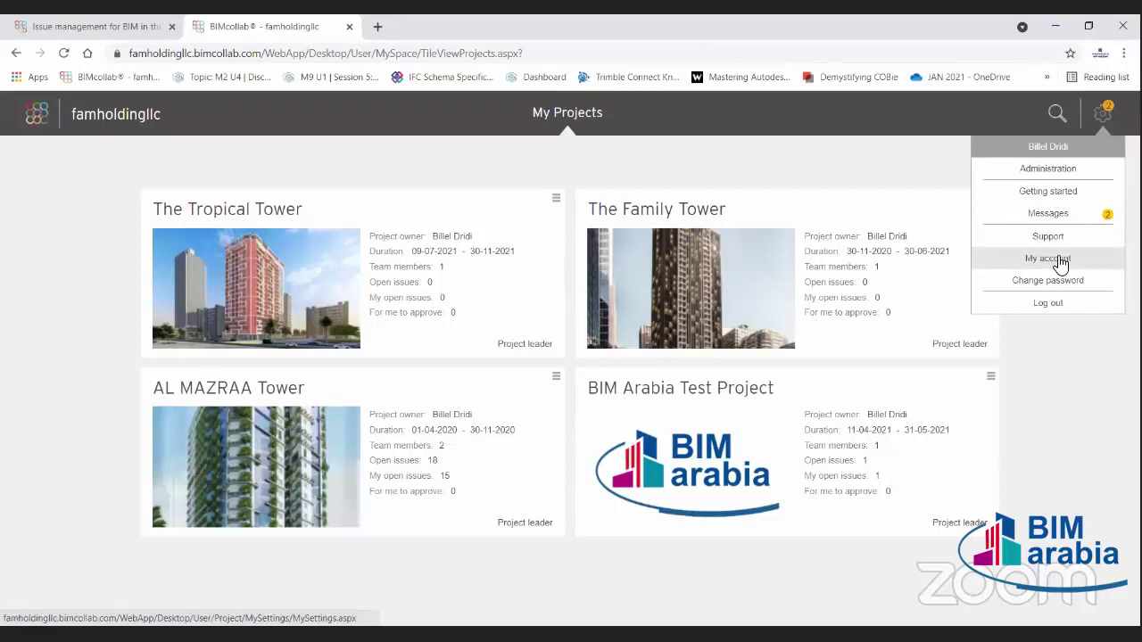
- Open the My space account page, highlight its permission and e-mail fields, keep English, then go to Dashboard
left_click(1059, 265)
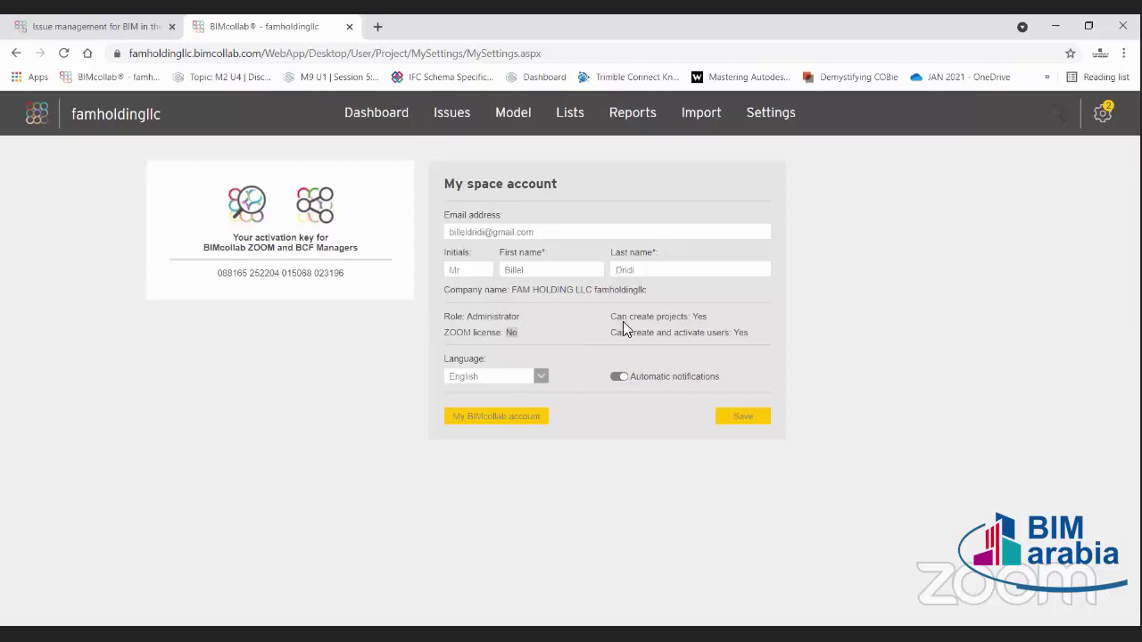
left_click_drag(710, 318, 615, 319)
left_click(540, 384)
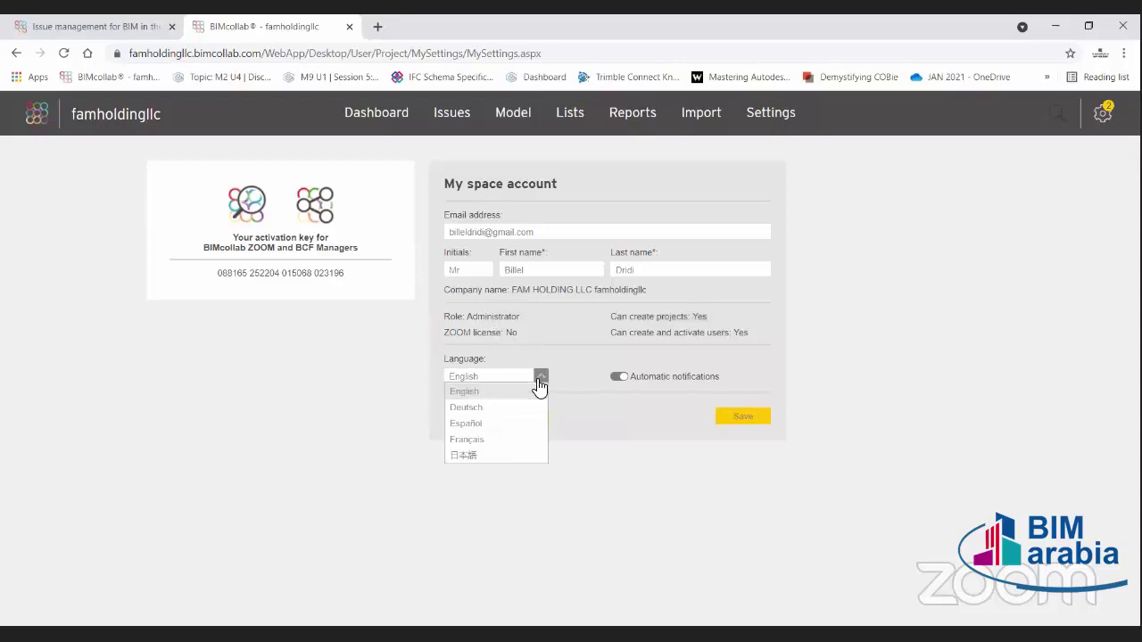
left_click(541, 384)
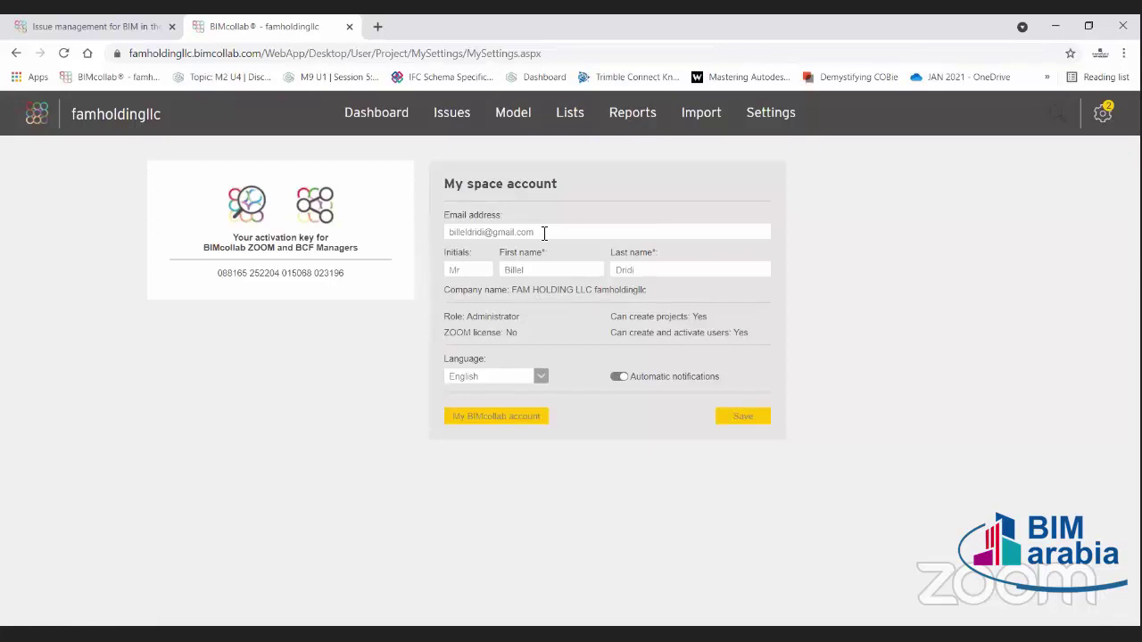
left_click_drag(544, 232, 444, 232)
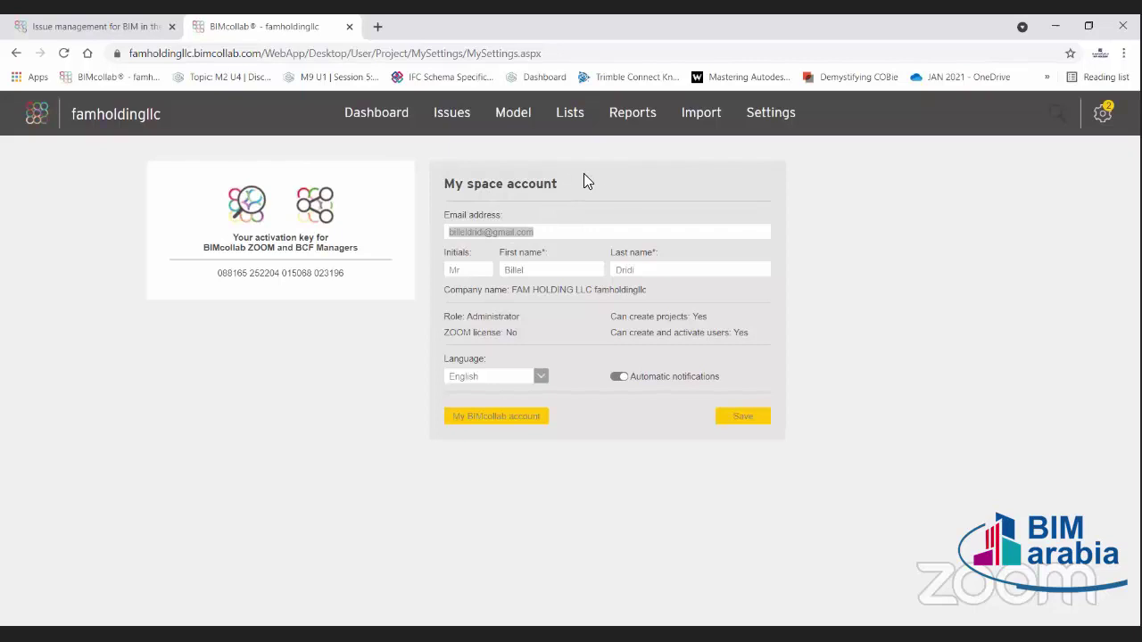
left_click(386, 109)
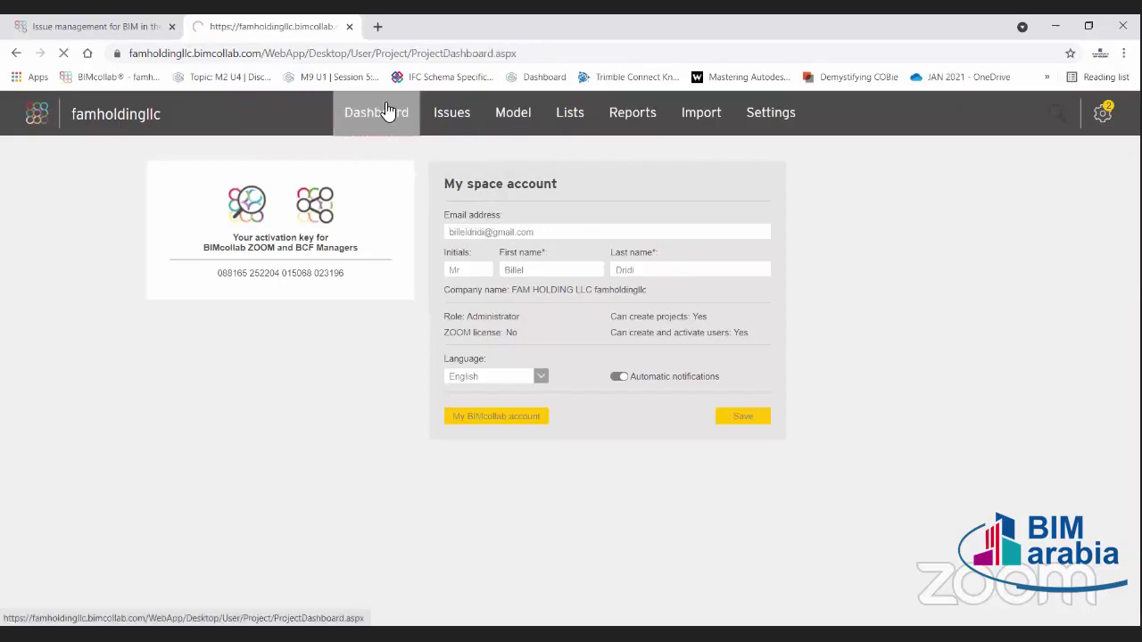
- Open My Projects in the detailed list view and scroll through the project issue panels
left_click(130, 121)
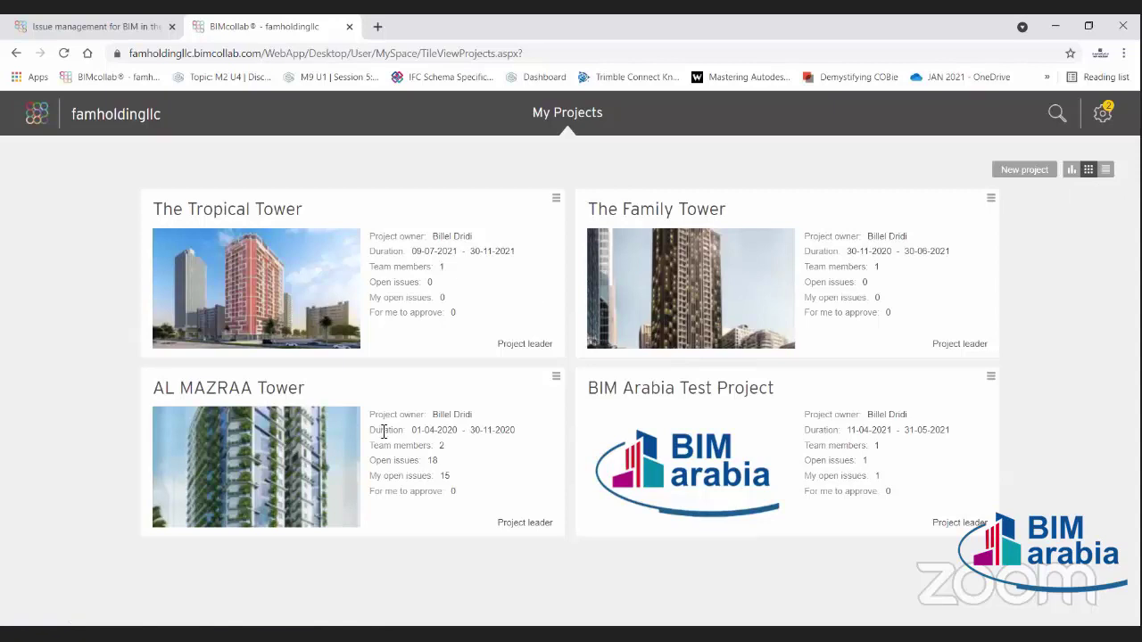
left_click(1105, 170)
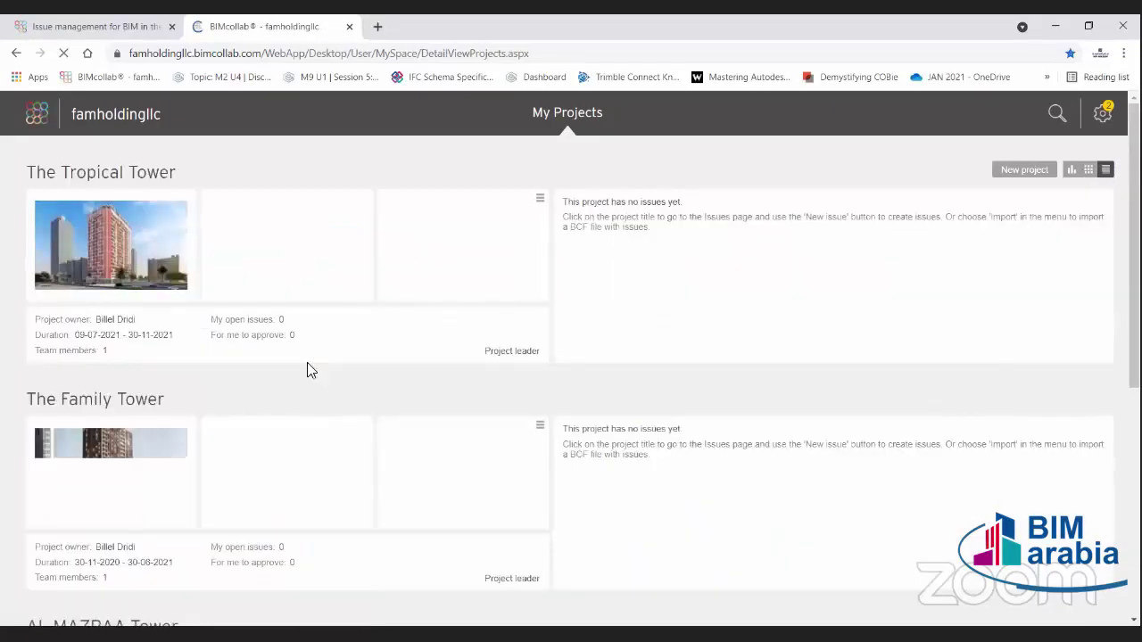
scroll(295, 364, "down", 1)
scroll(291, 365, "down", 1)
scroll(293, 363, "down", 2)
scroll(312, 384, "down", 2)
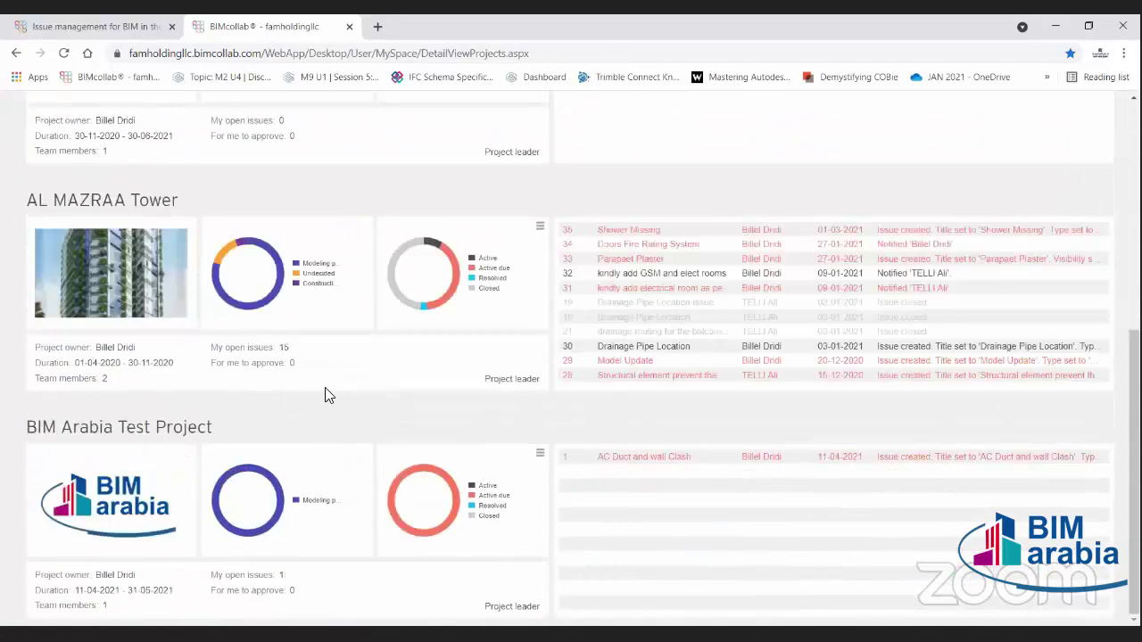
scroll(327, 391, "up", 1)
scroll(330, 383, "up", 3)
scroll(331, 373, "down", 3)
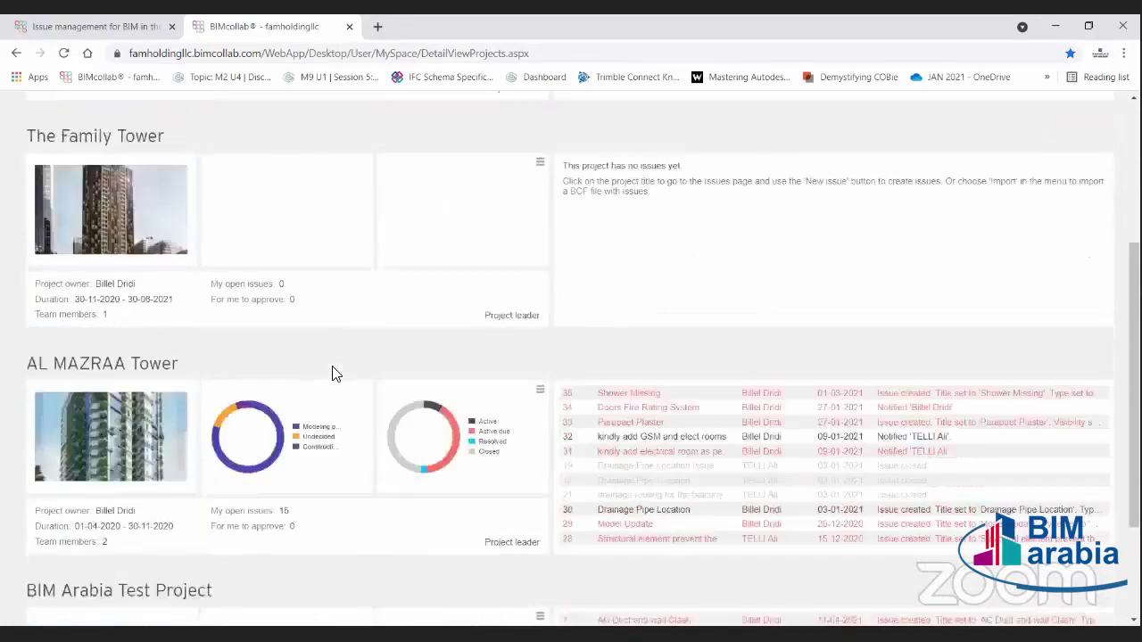
scroll(491, 293, "down", 2)
scroll(904, 288, "up", 5)
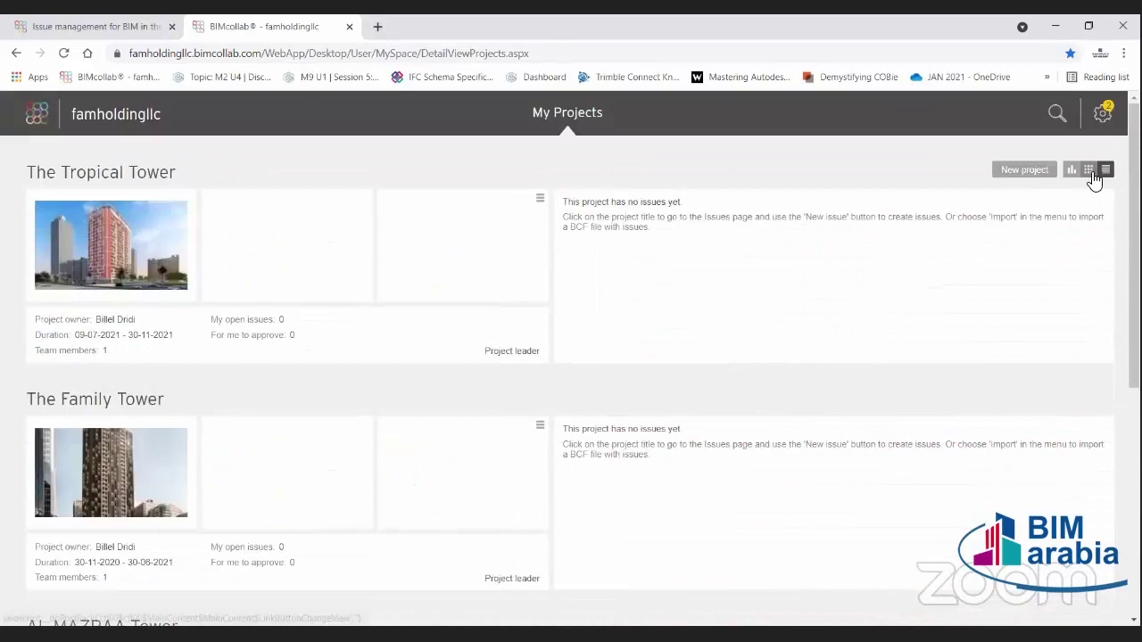
- Switch the projects to compact tiles, then back to the detailed list, and review it
left_click(1089, 171)
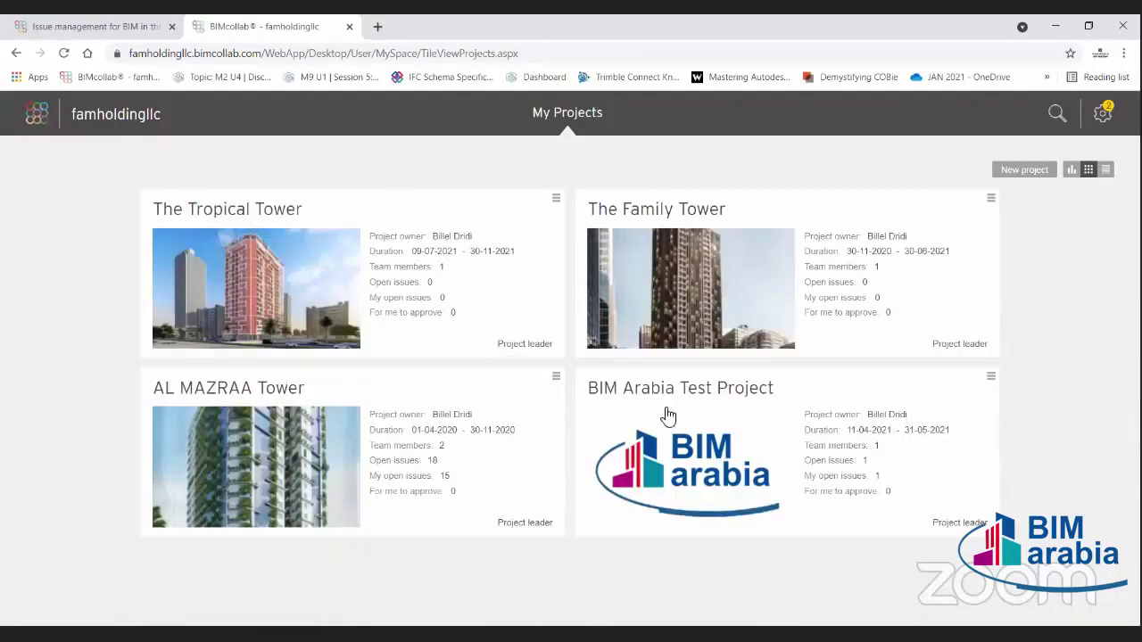
left_click(1106, 171)
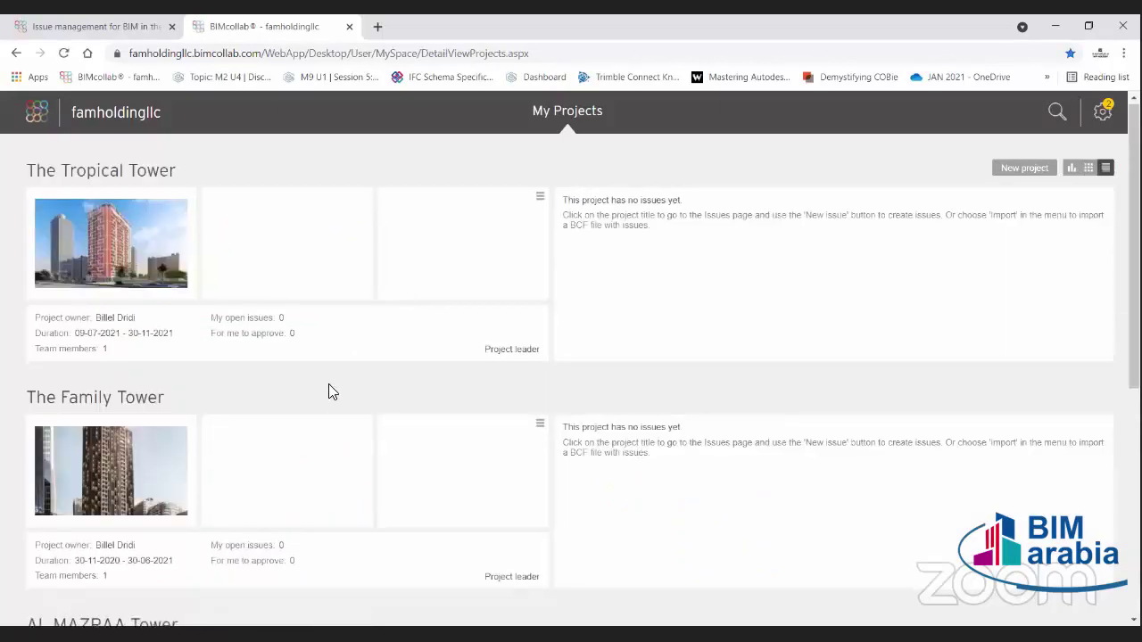
scroll(329, 389, "down", 2)
scroll(375, 366, "down", 1)
scroll(419, 343, "down", 2)
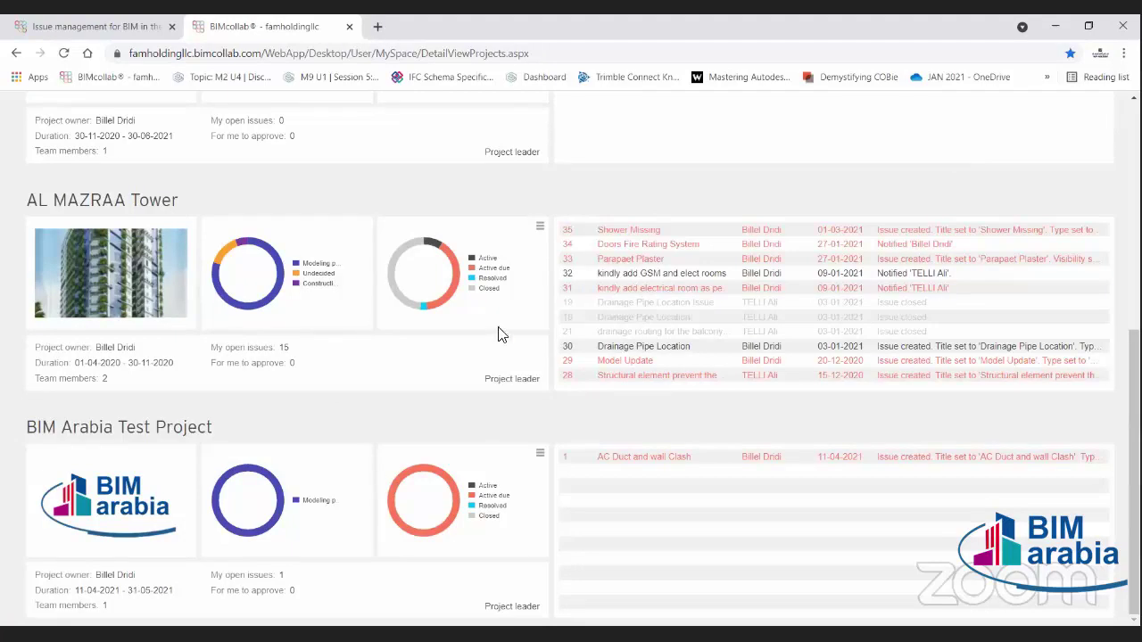
scroll(475, 334, "up", 2)
scroll(475, 335, "up", 2)
scroll(802, 306, "up", 1)
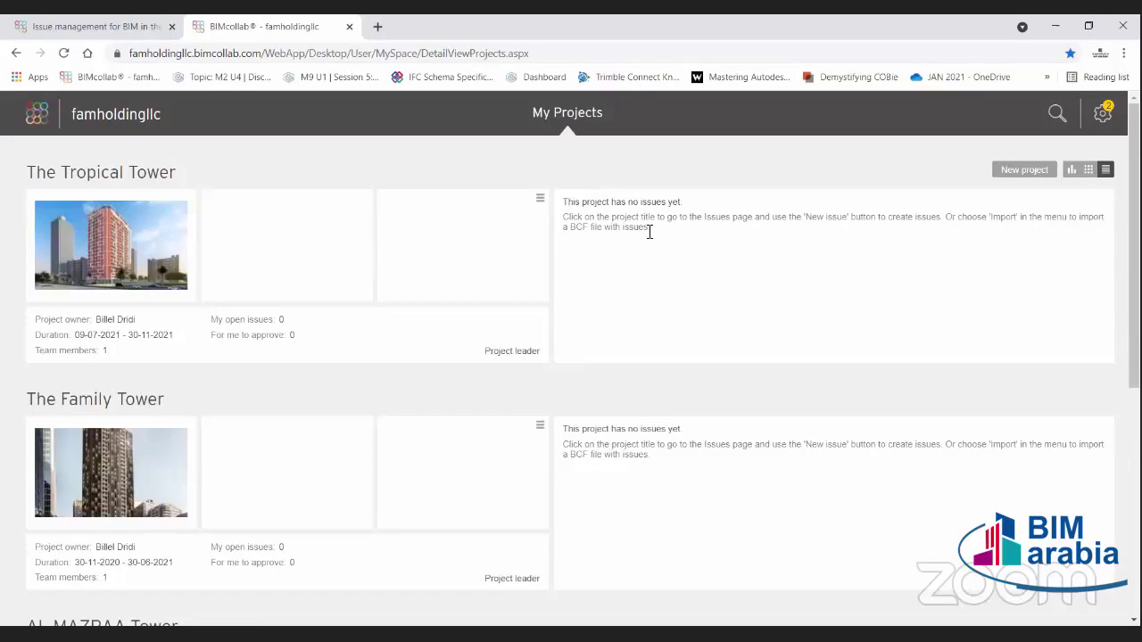
- Highlight the word 'BCF' in the note about importing a BCF file
left_click_drag(649, 230, 563, 228)
left_click(615, 234)
left_click_drag(589, 227, 571, 229)
- Switch My Projects to the graphs view and browse the charts by status, priority, type and company
left_click(1088, 170)
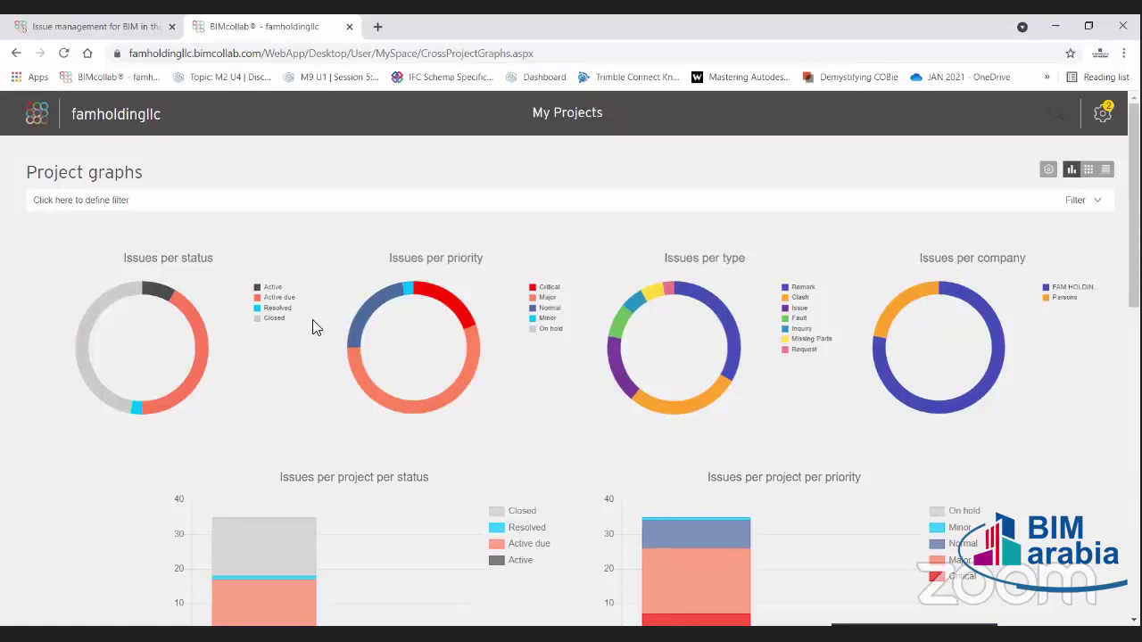
scroll(414, 405, "down", 2)
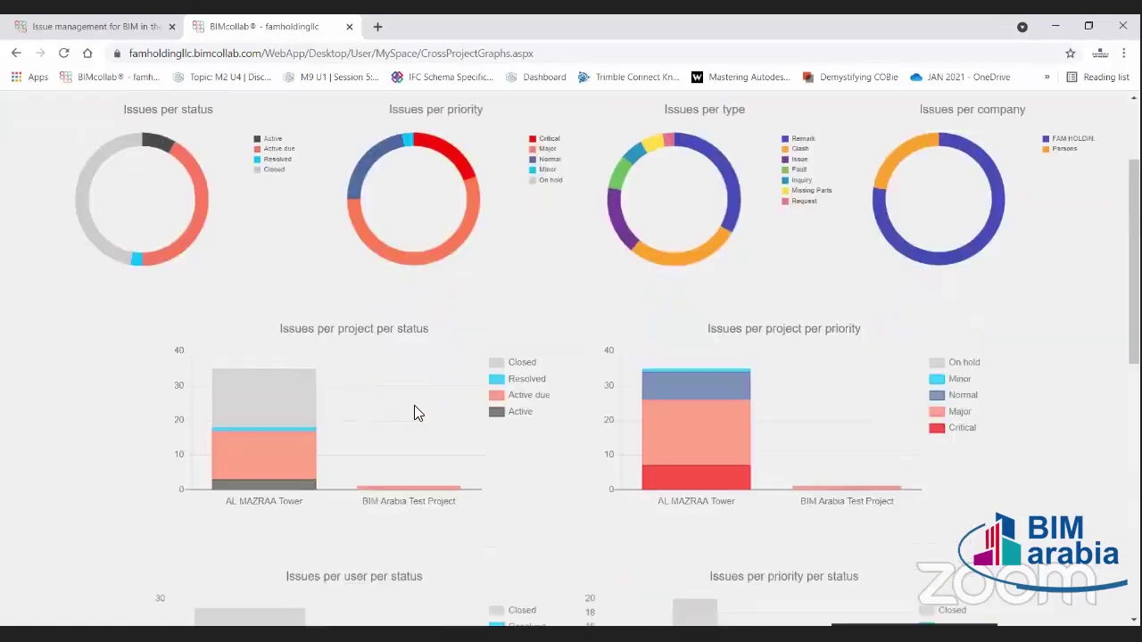
scroll(414, 412, "down", 3)
scroll(414, 412, "down", 3)
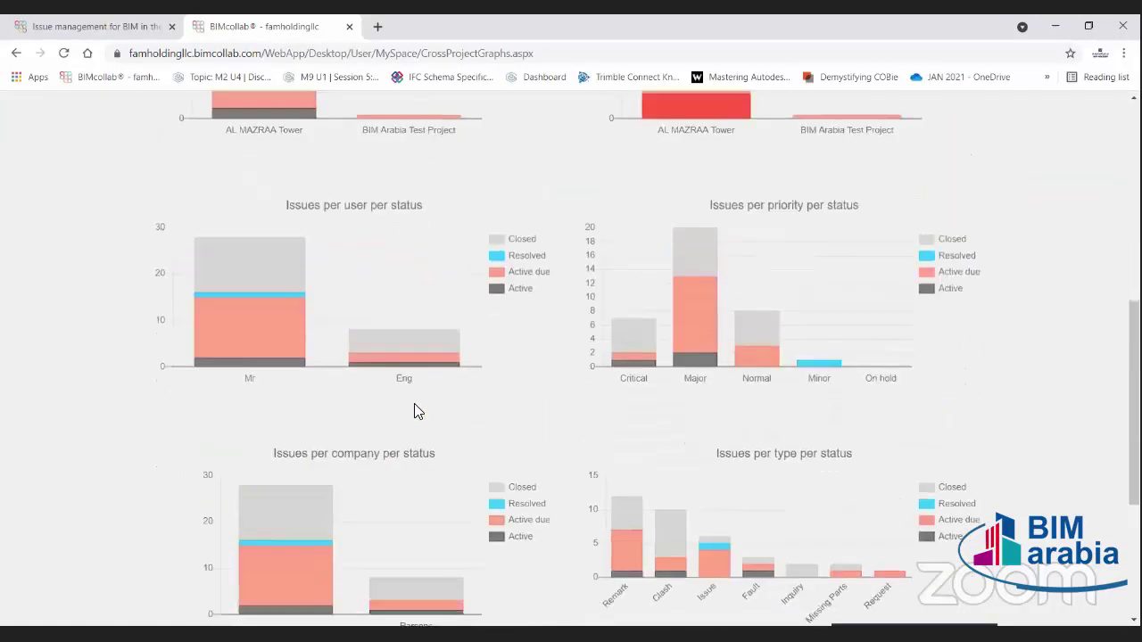
scroll(414, 412, "down", 3)
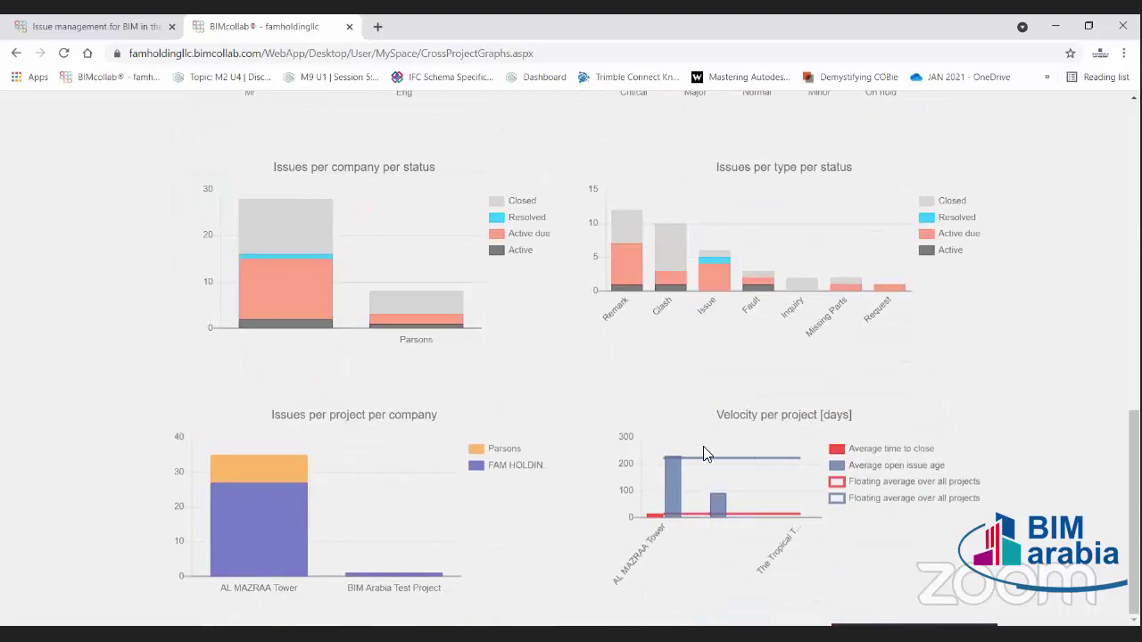
scroll(507, 467, "up", 2)
scroll(533, 430, "up", 3)
scroll(534, 430, "up", 4)
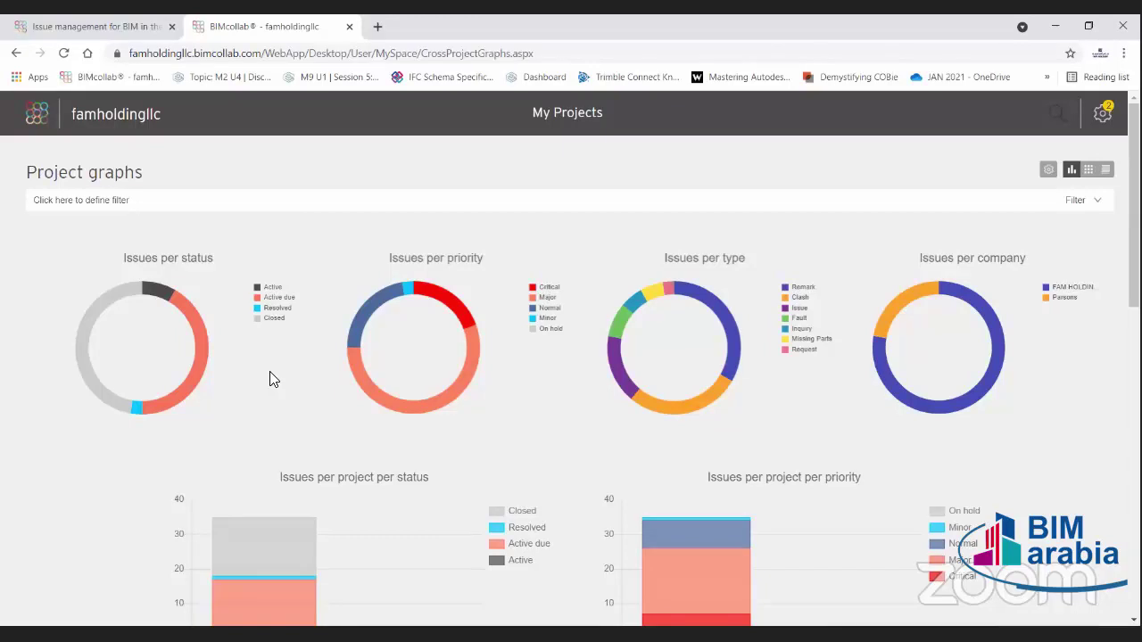
scroll(399, 378, "down", 1)
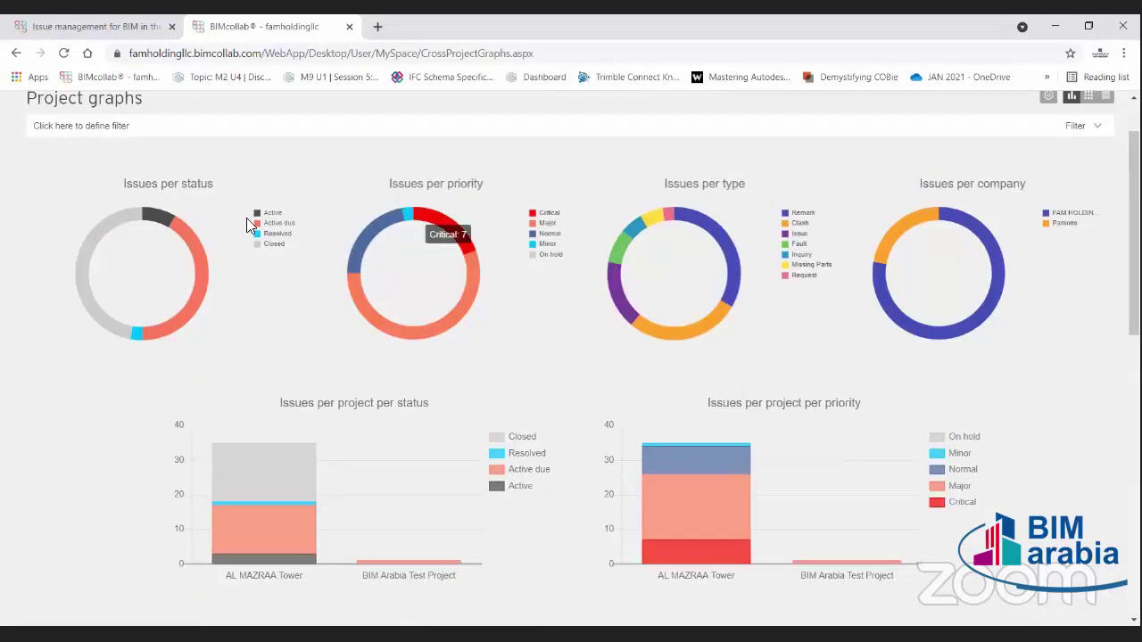
scroll(449, 426, "down", 2)
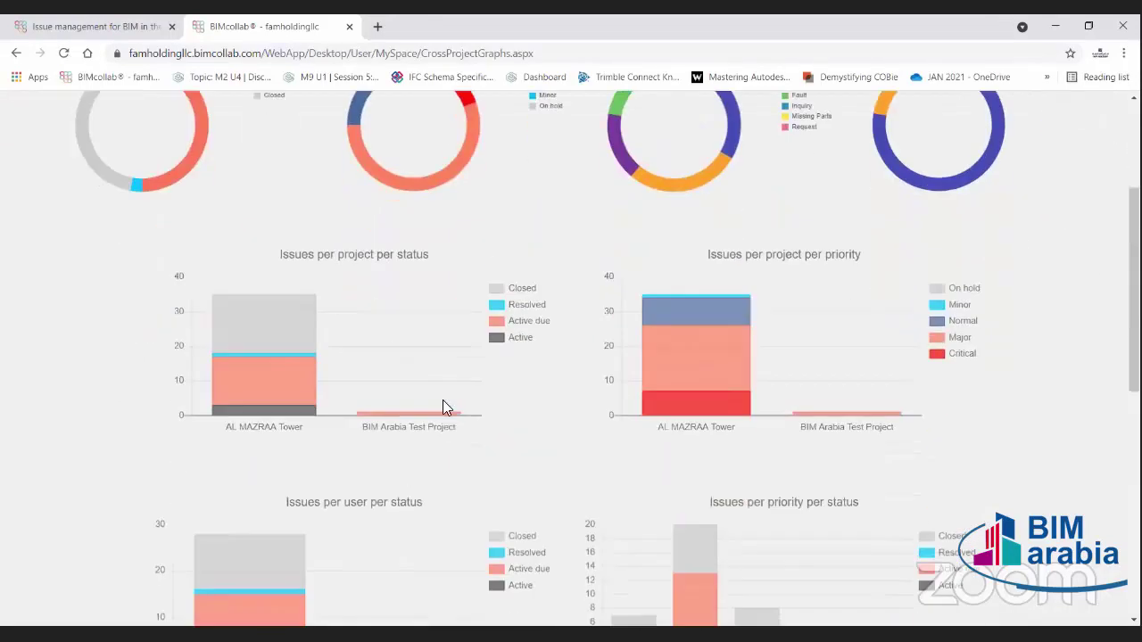
scroll(444, 407, "down", 2)
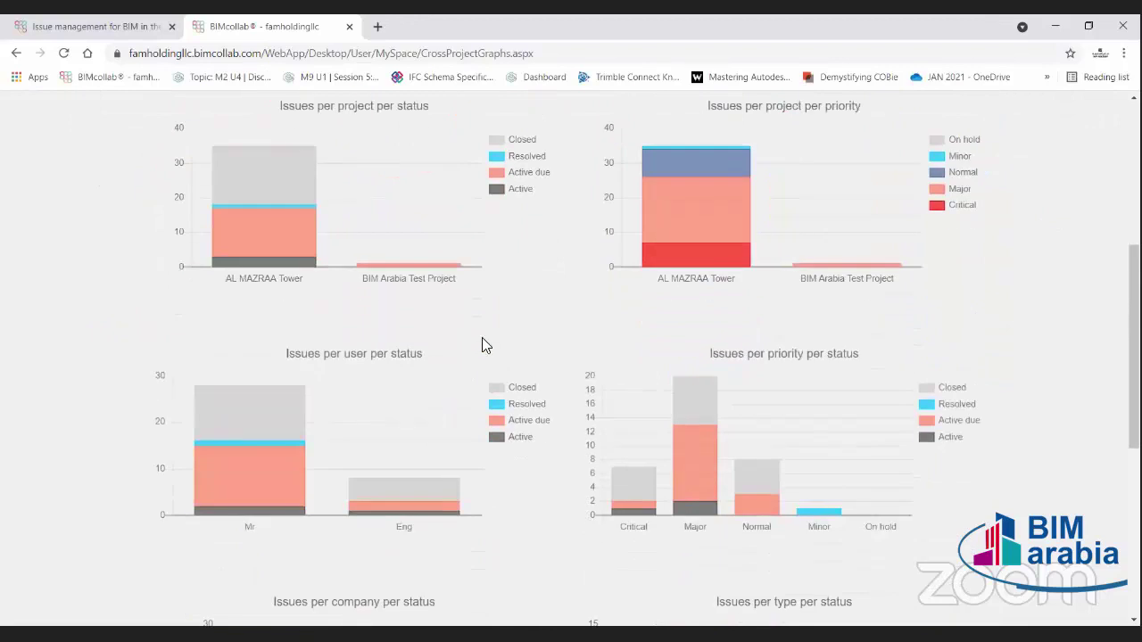
scroll(471, 343, "up", 4)
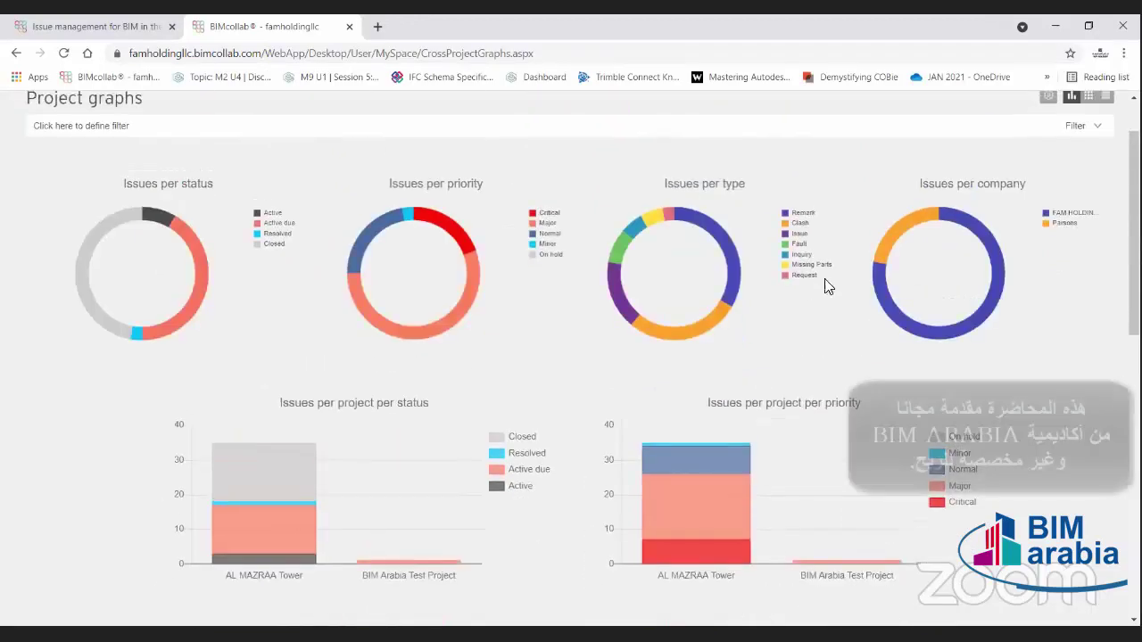
scroll(474, 347, "up", 1)
- Open the Graphs settings dialog twice and close it without changes
left_click(1047, 172)
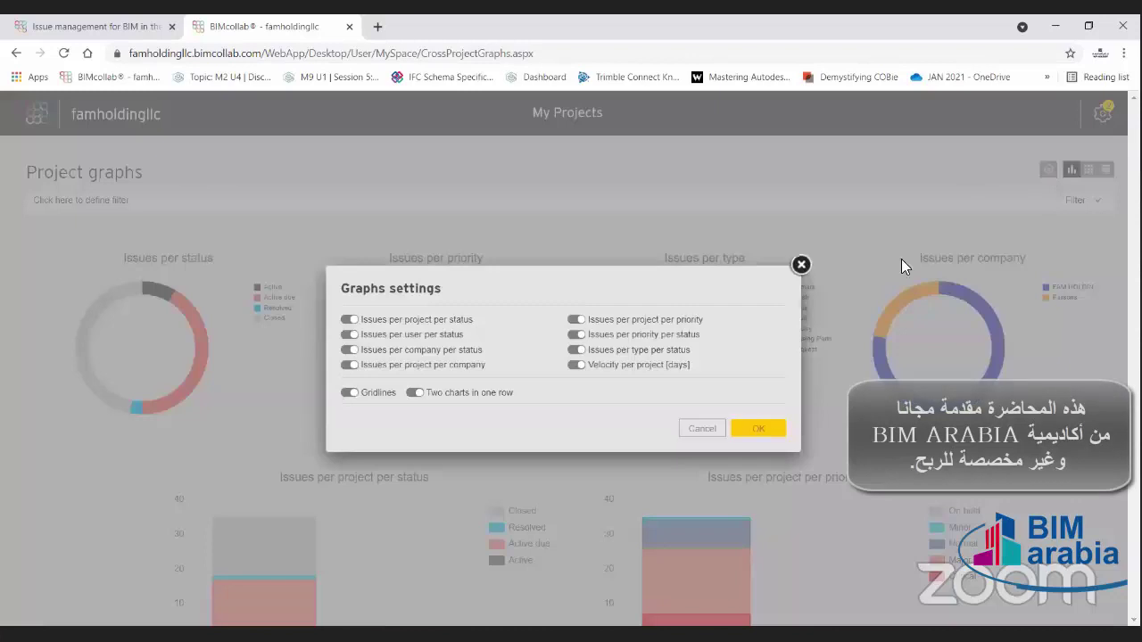
left_click(800, 262)
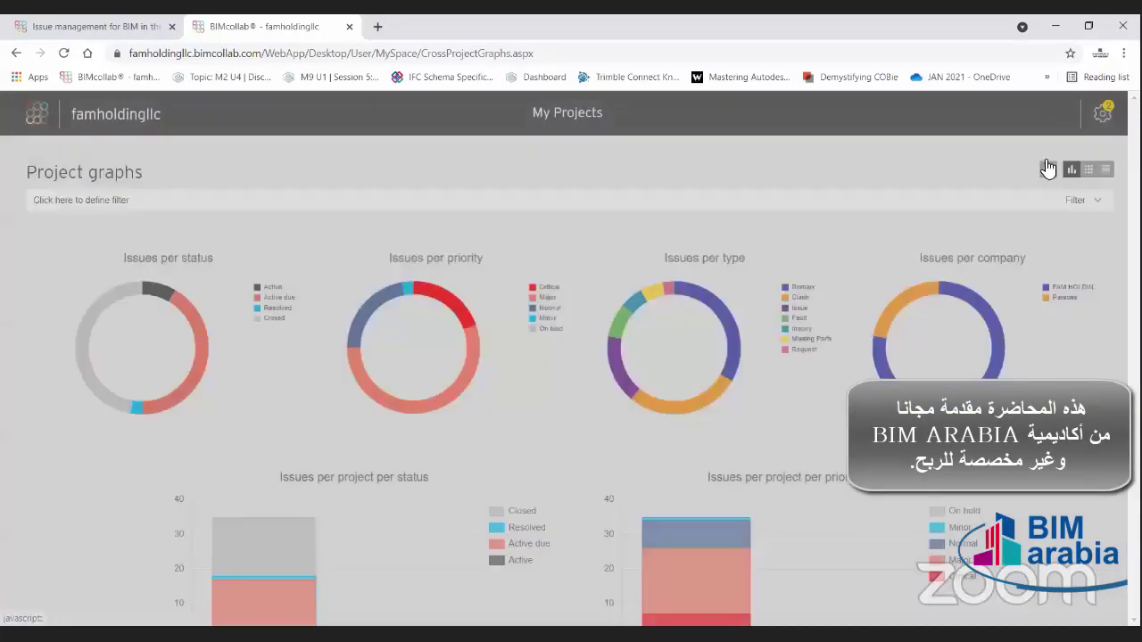
left_click(1047, 169)
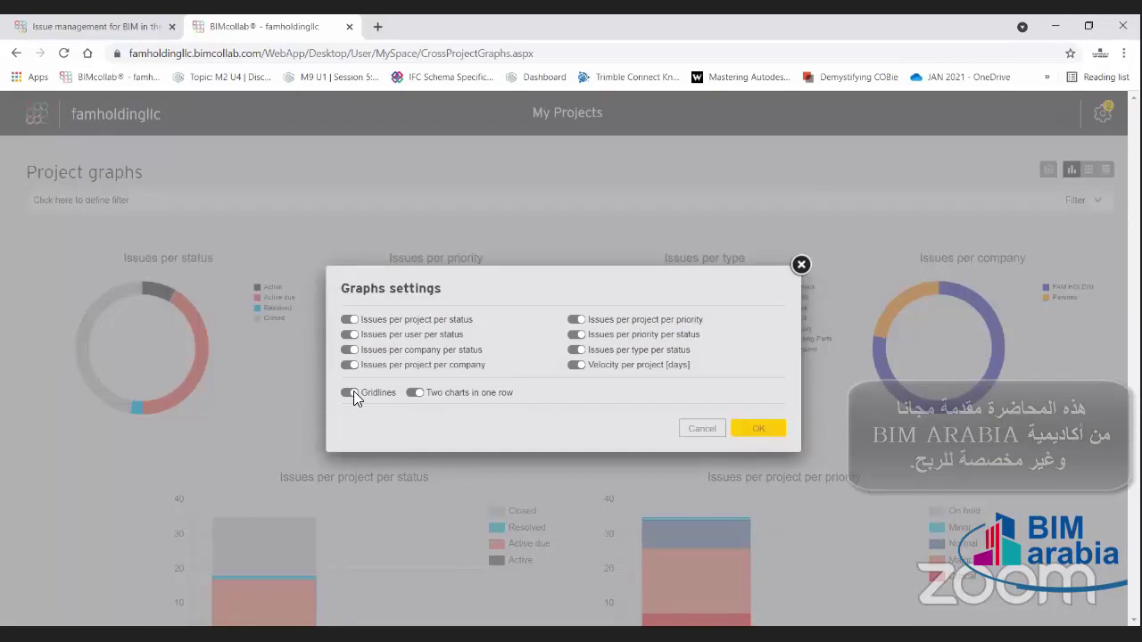
left_click(801, 265)
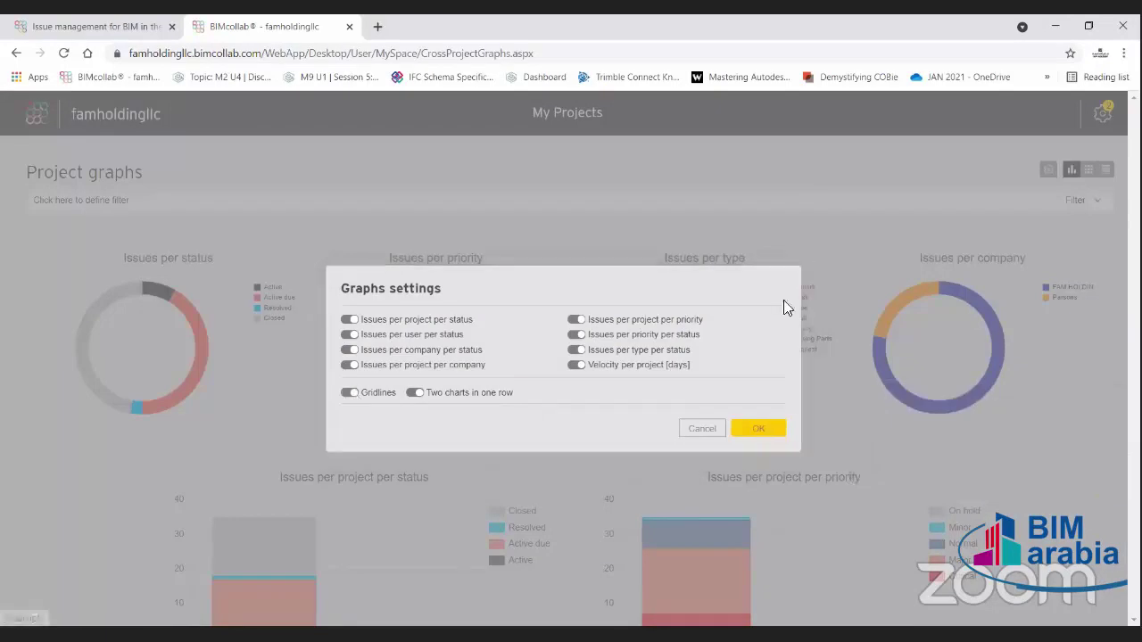
scroll(901, 187, "down", 3)
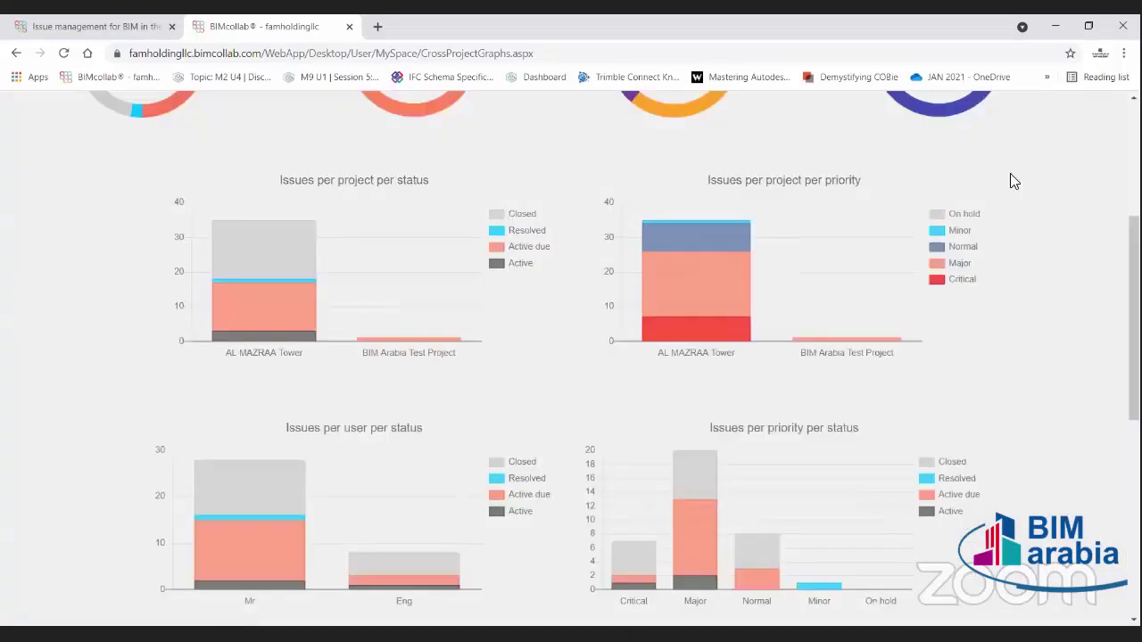
scroll(1010, 173, "up", 5)
- Switch off Gridlines in Graphs settings, confirm with OK, then reopen and close the dialog
left_click(1102, 112)
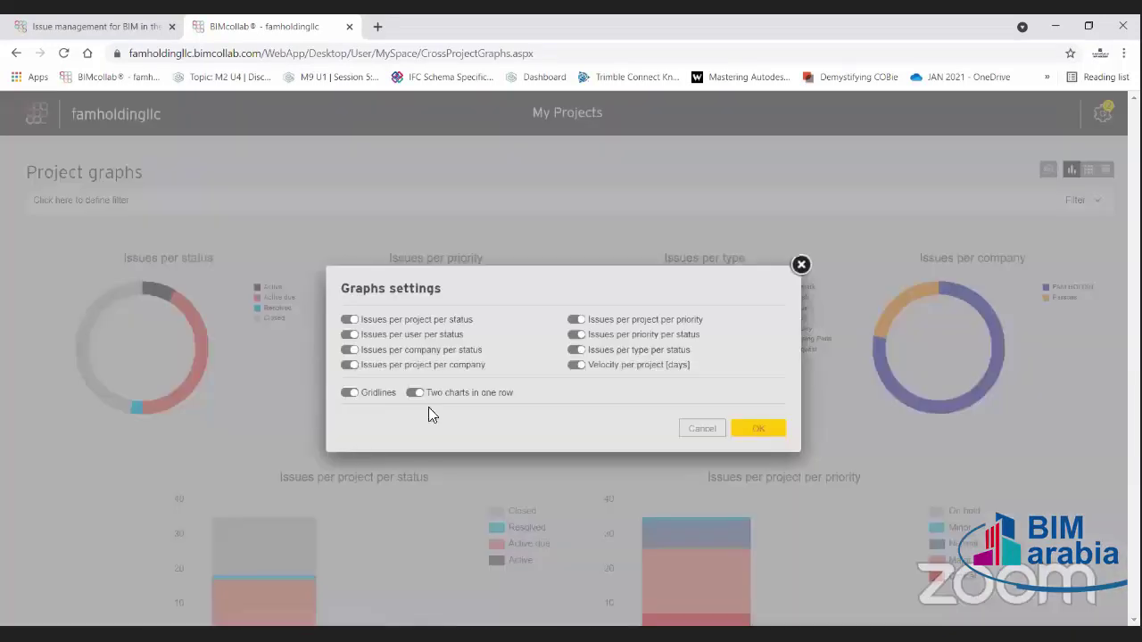
left_click(349, 392)
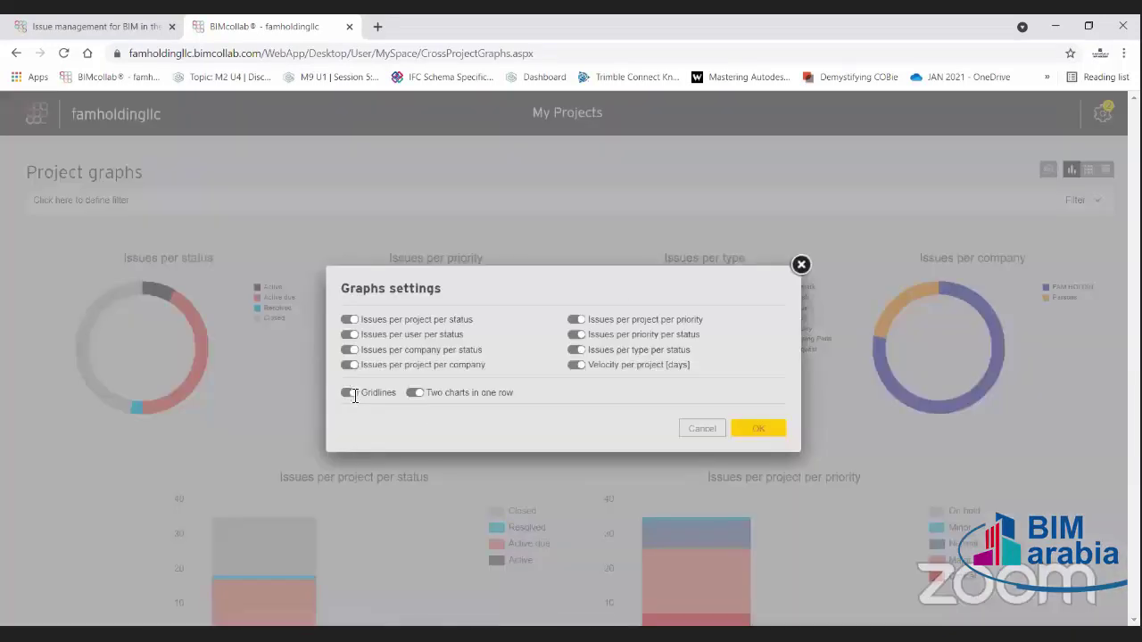
left_click(762, 427)
scroll(660, 410, "down", 2)
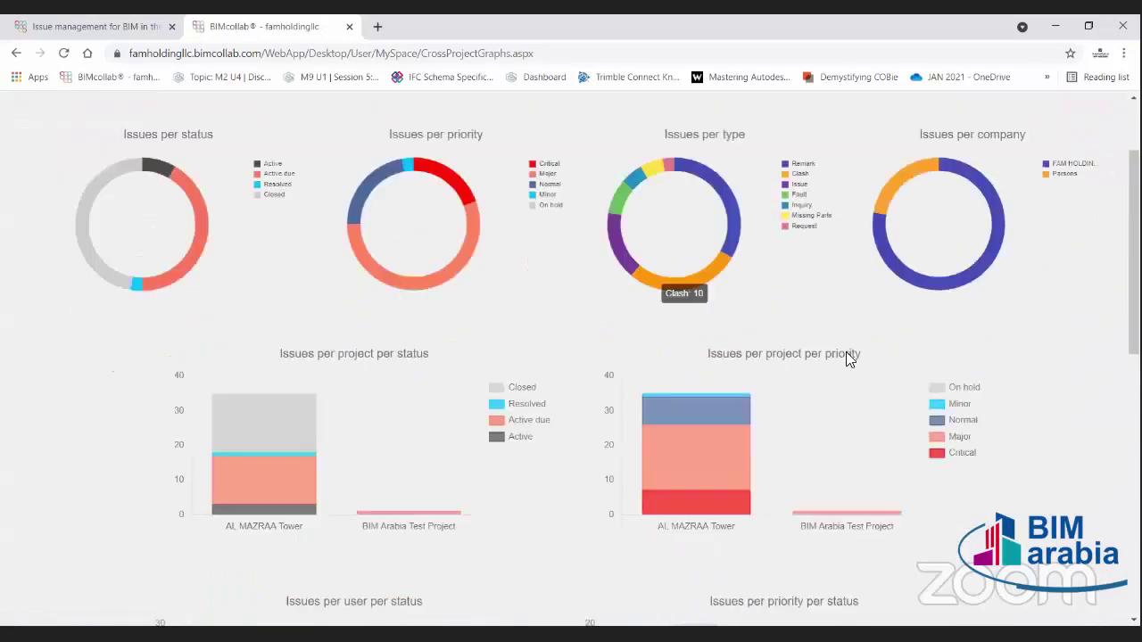
scroll(849, 359, "down", 1)
scroll(1001, 166, "up", 3)
left_click(1102, 113)
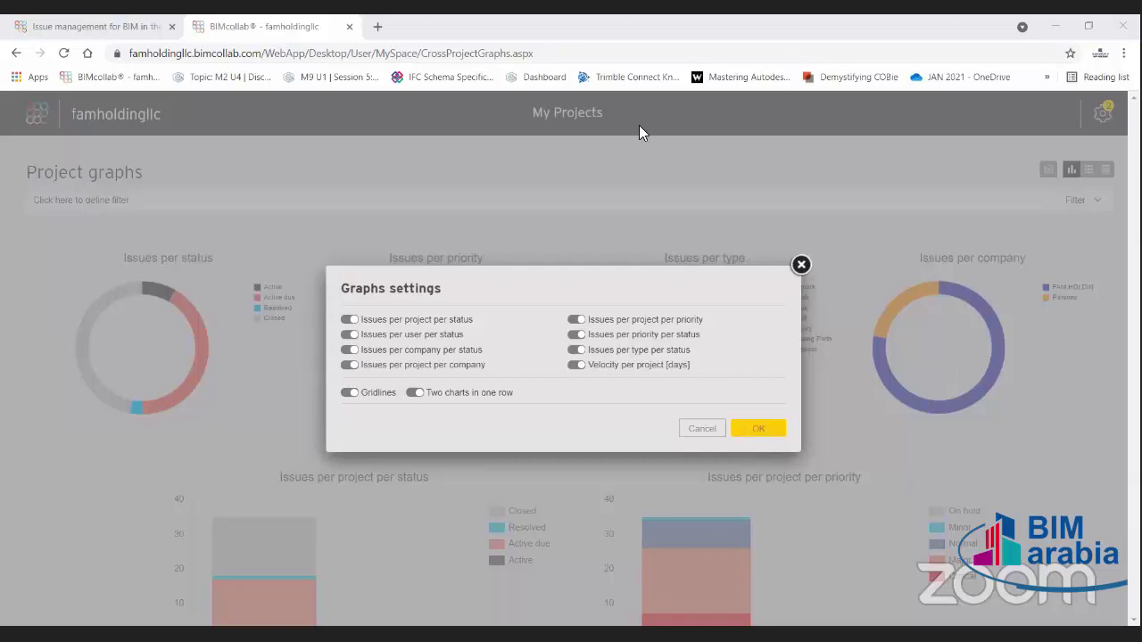
left_click(801, 264)
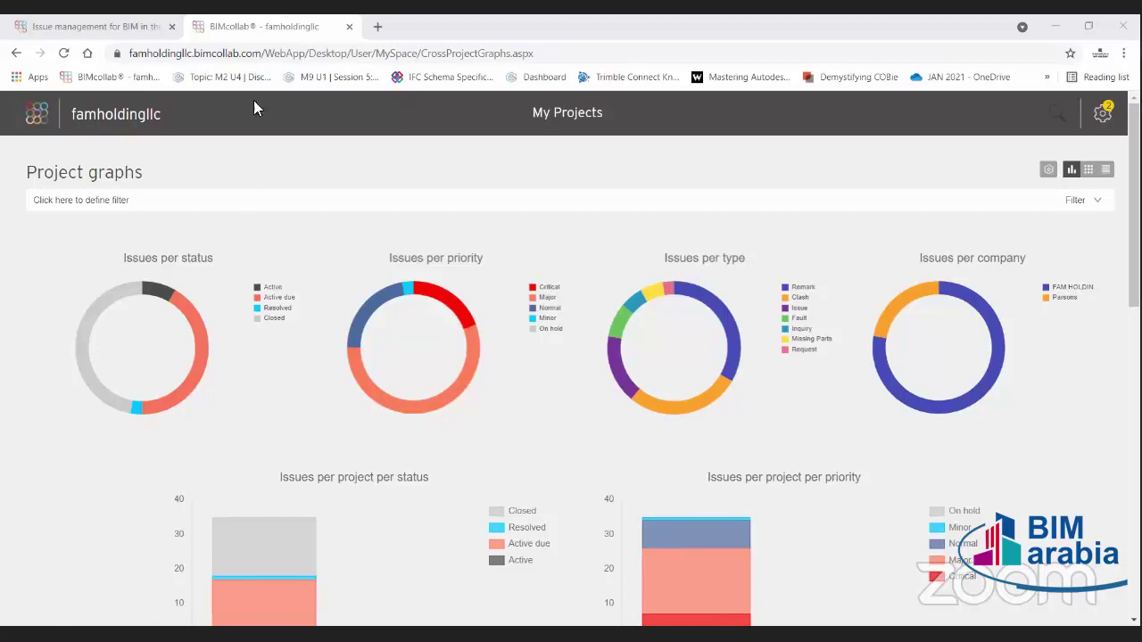
- Scroll up and down through the cross-project issue charts on the Project graphs page
scroll(642, 446, "down", 3)
scroll(641, 446, "up", 3)
scroll(496, 330, "down", 2)
scroll(535, 446, "up", 2)
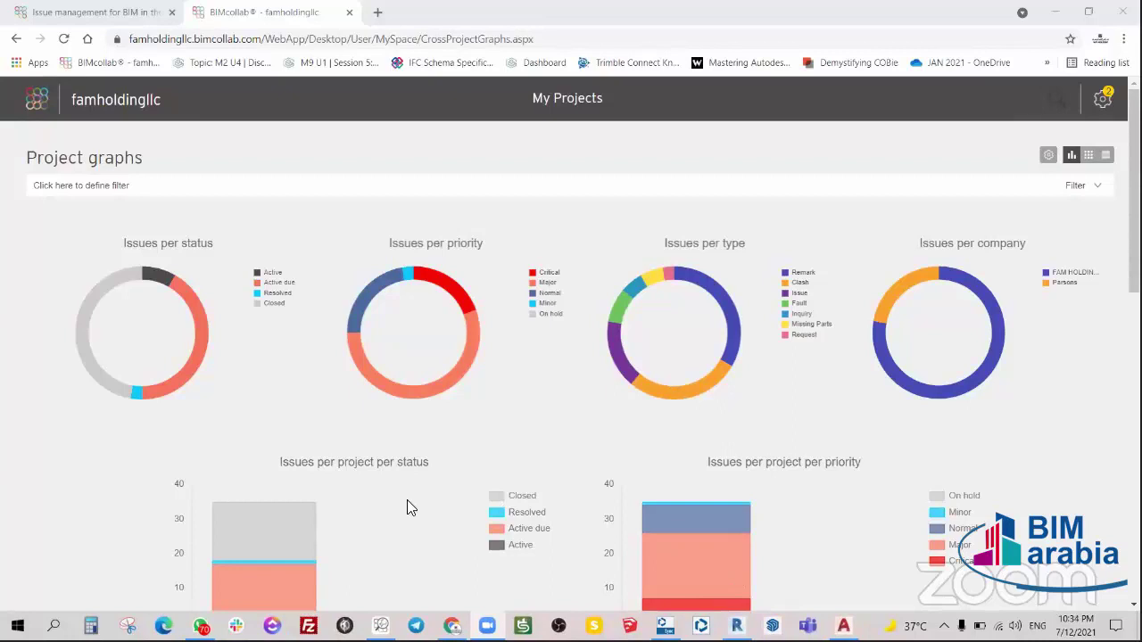
scroll(535, 382, "down", 2)
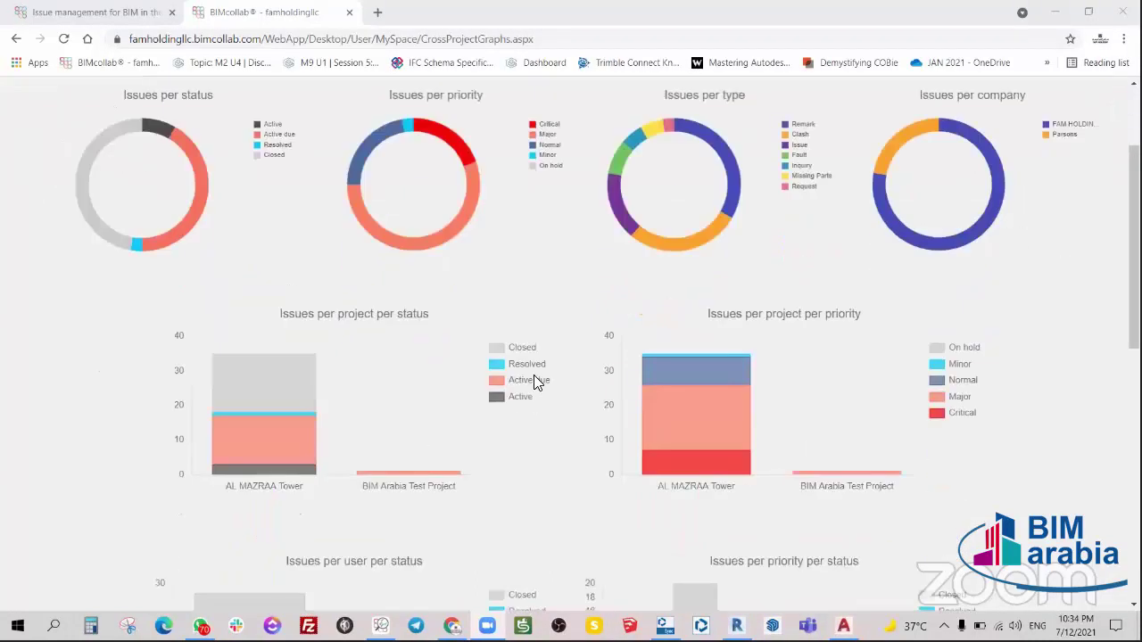
scroll(535, 382, "up", 3)
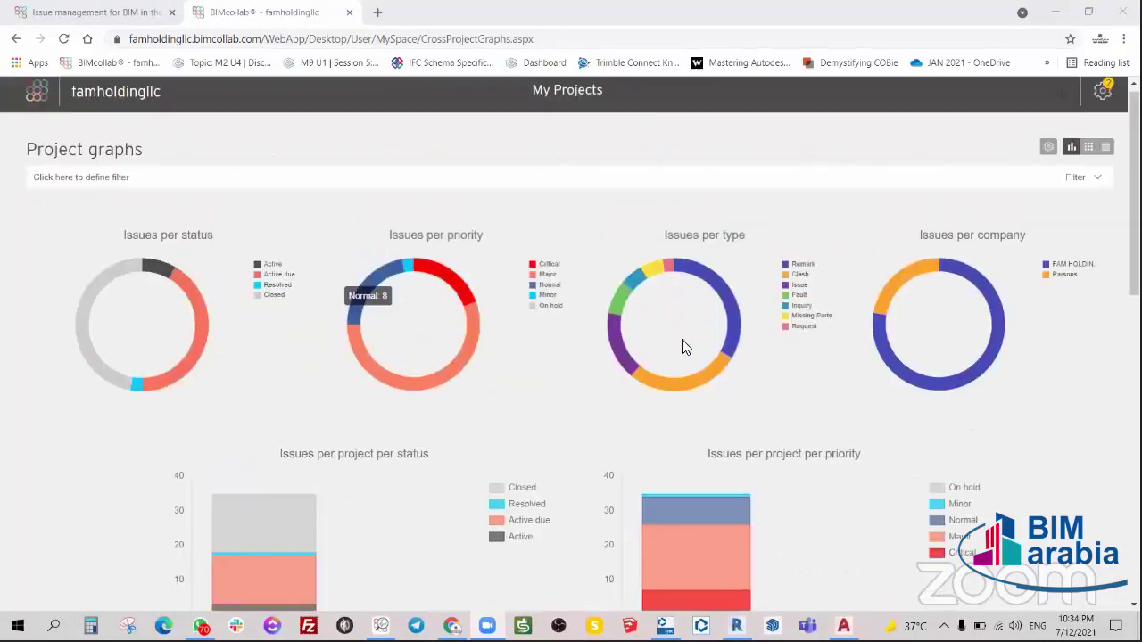
scroll(431, 538, "down", 3)
scroll(428, 553, "up", 1)
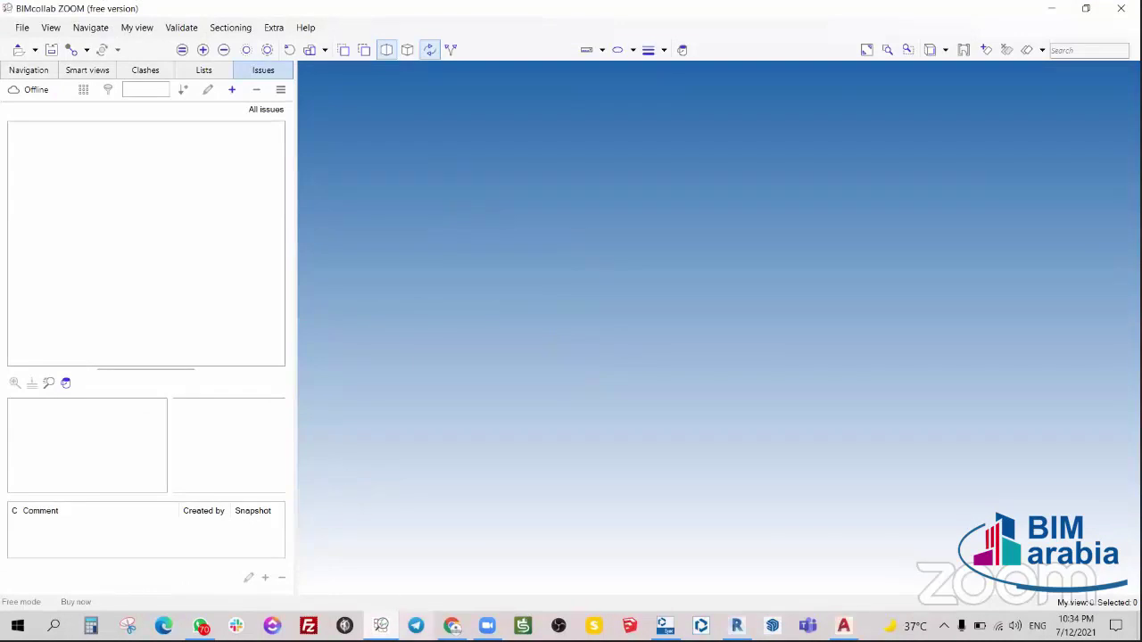
- Minimize ZOOM and launch the BCF Manager from Revit's BIMcollab ribbon tab
left_click(1048, 8)
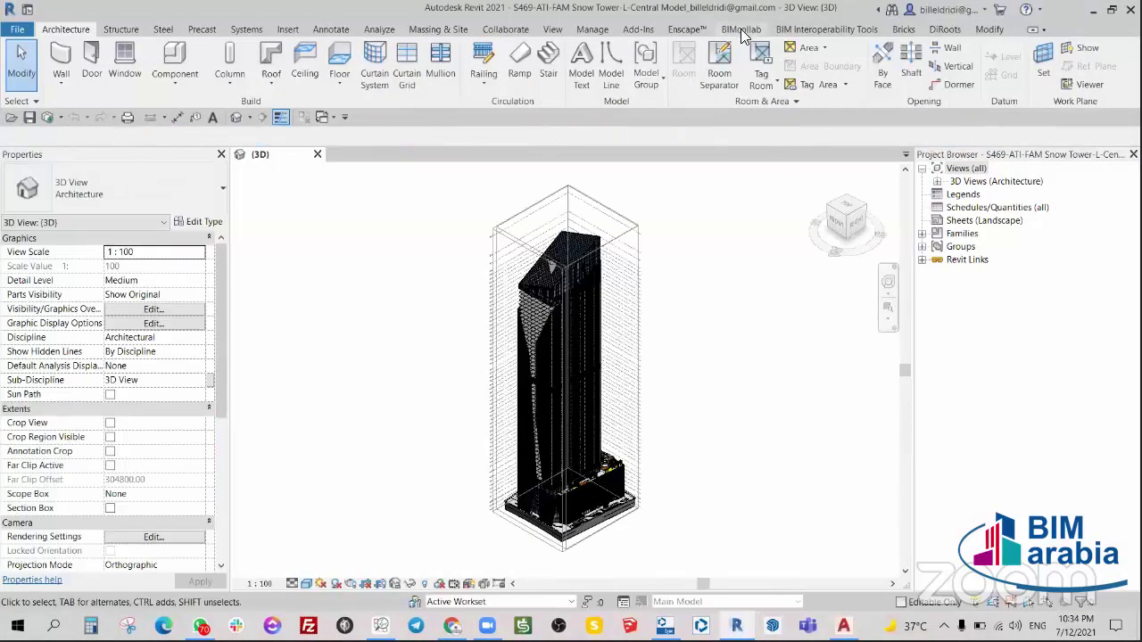
left_click(742, 31)
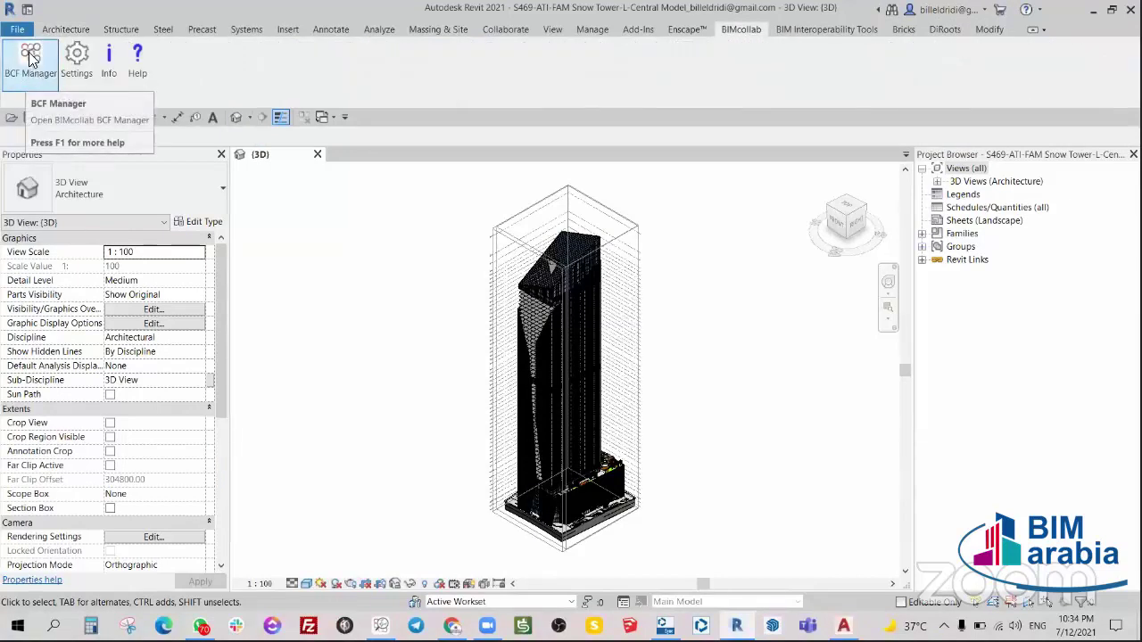
left_click(35, 76)
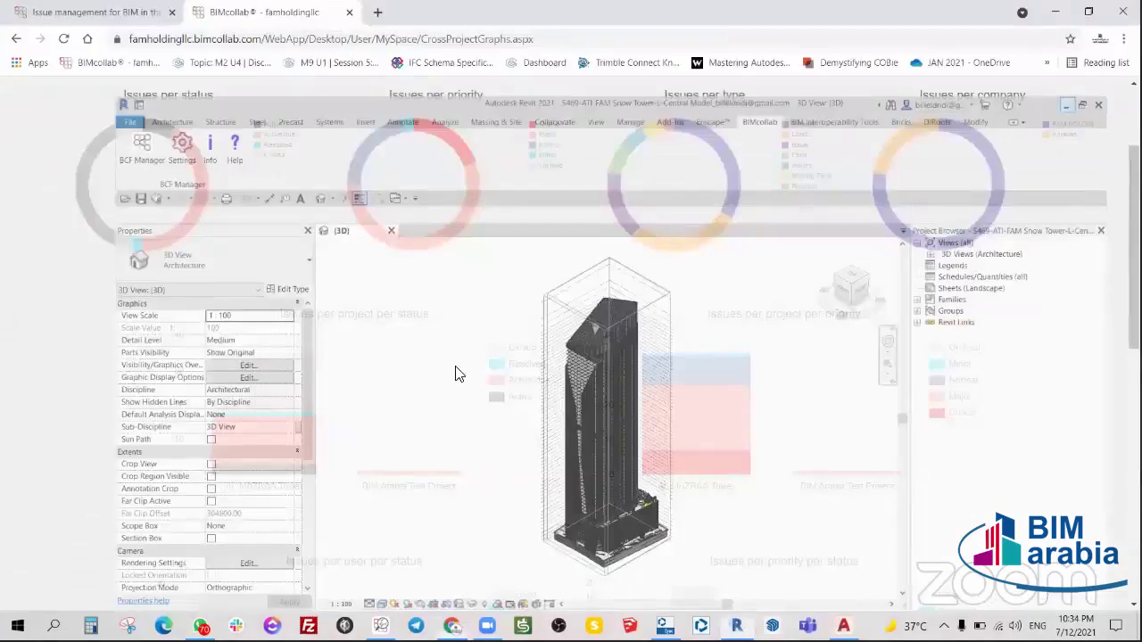
- Open bimcollab.com Support > Downloads, view the BCF Manager plug-in list, and return to Revit
scroll(507, 268, "up", 5)
scroll(508, 105, "up", 3)
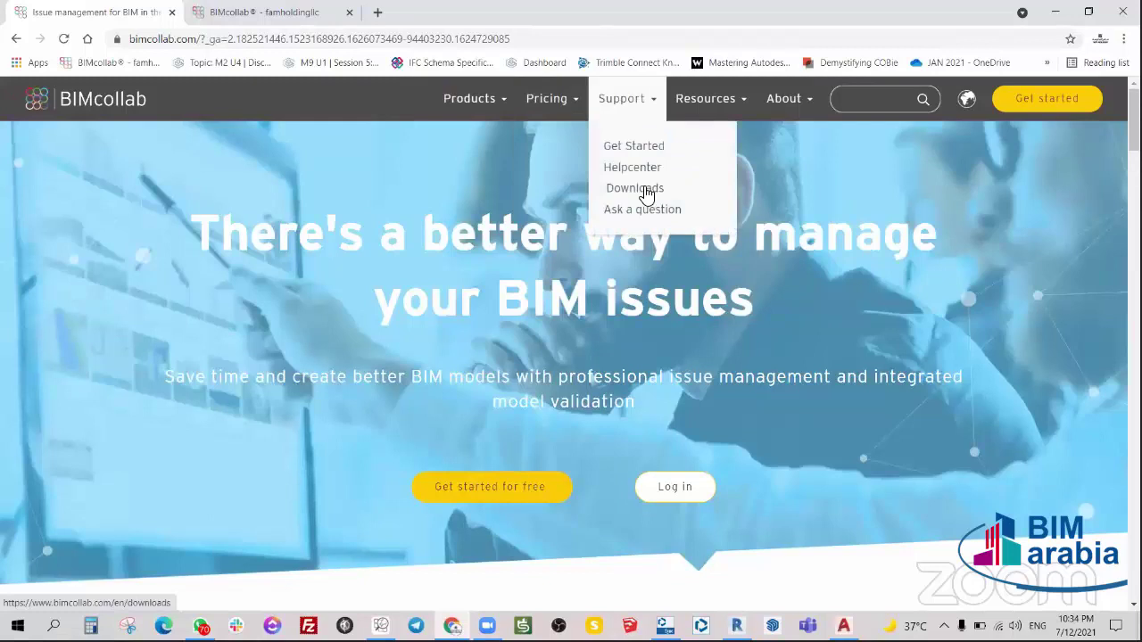
left_click(646, 190)
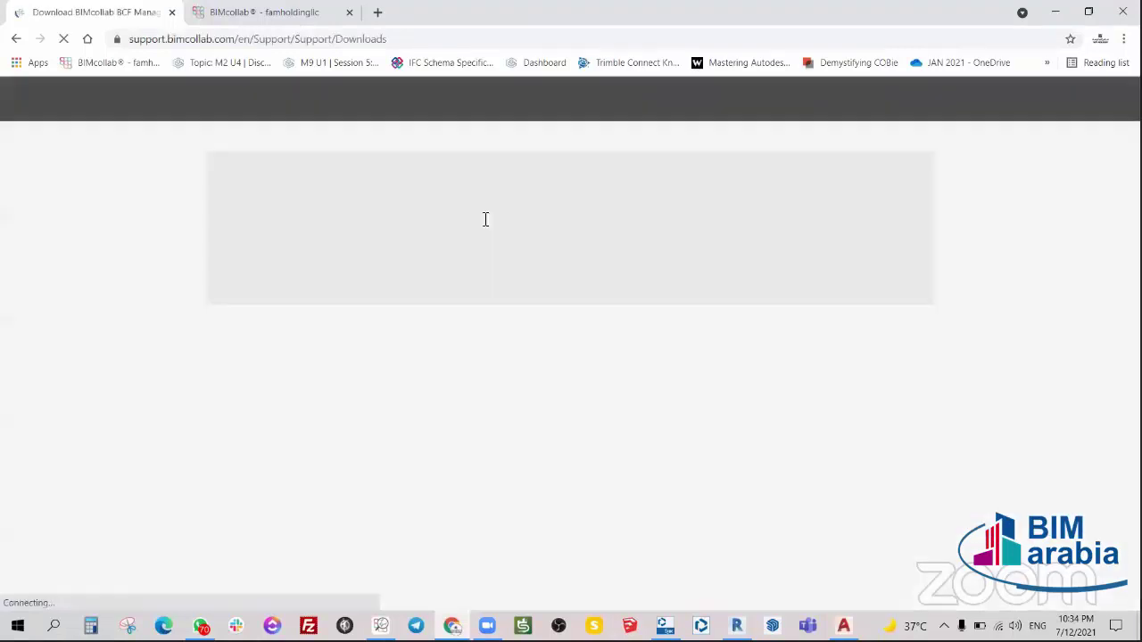
scroll(295, 339, "down", 4)
scroll(297, 355, "up", 2)
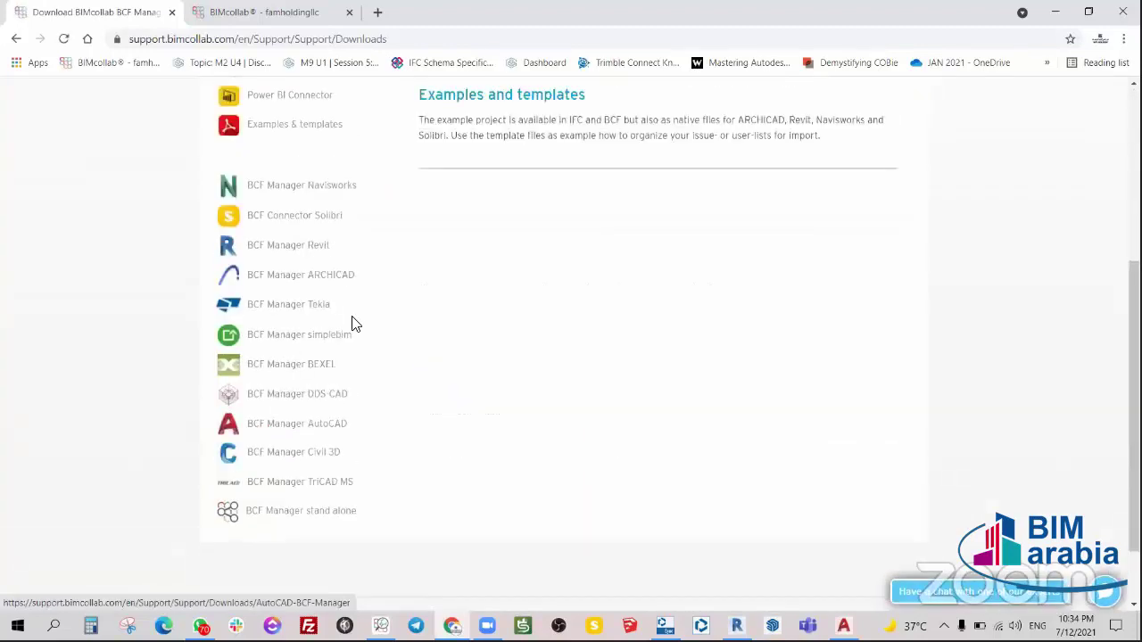
scroll(310, 321, "down", 1)
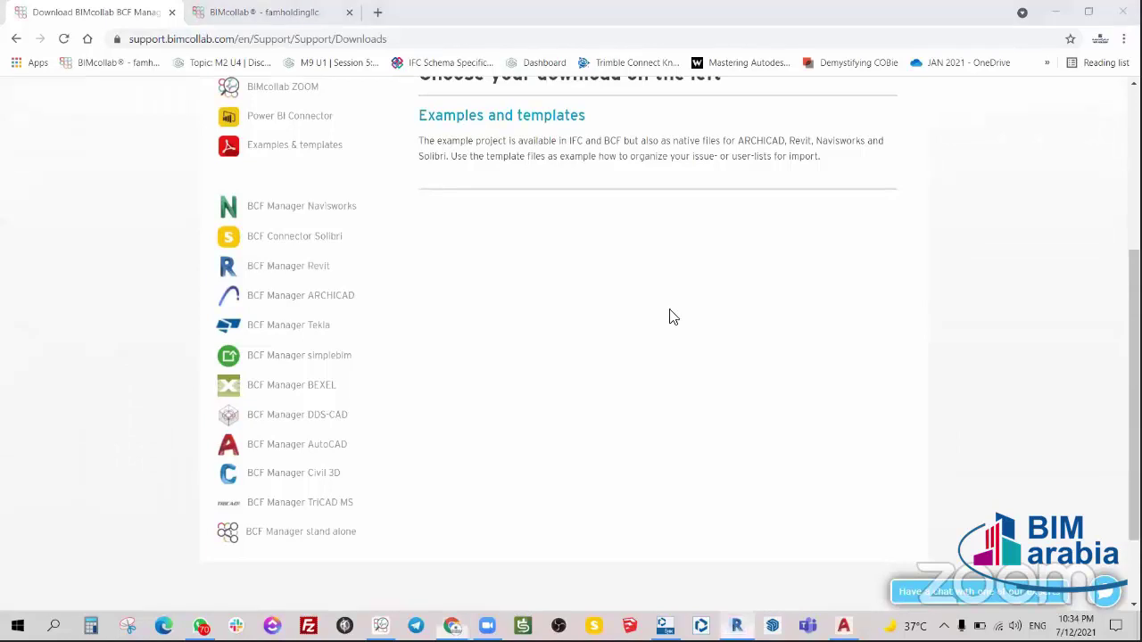
key("alt+Tab")
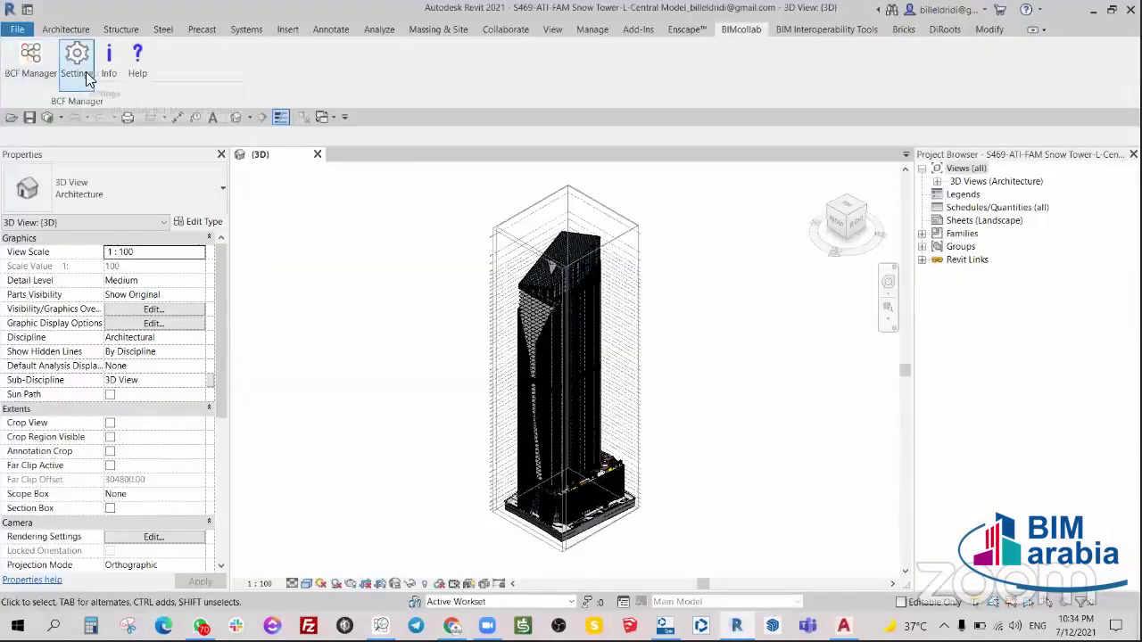
- Minimize Revit, look over the Project graphs settings, and check the BCF Manager downloads tab
left_click(1090, 16)
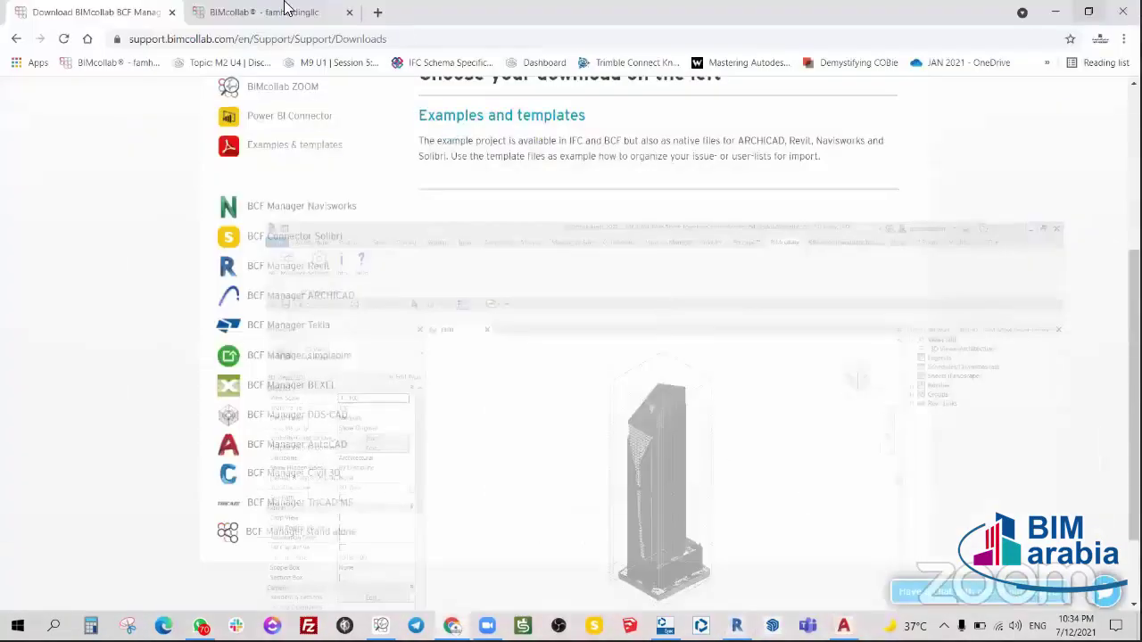
left_click(285, 10)
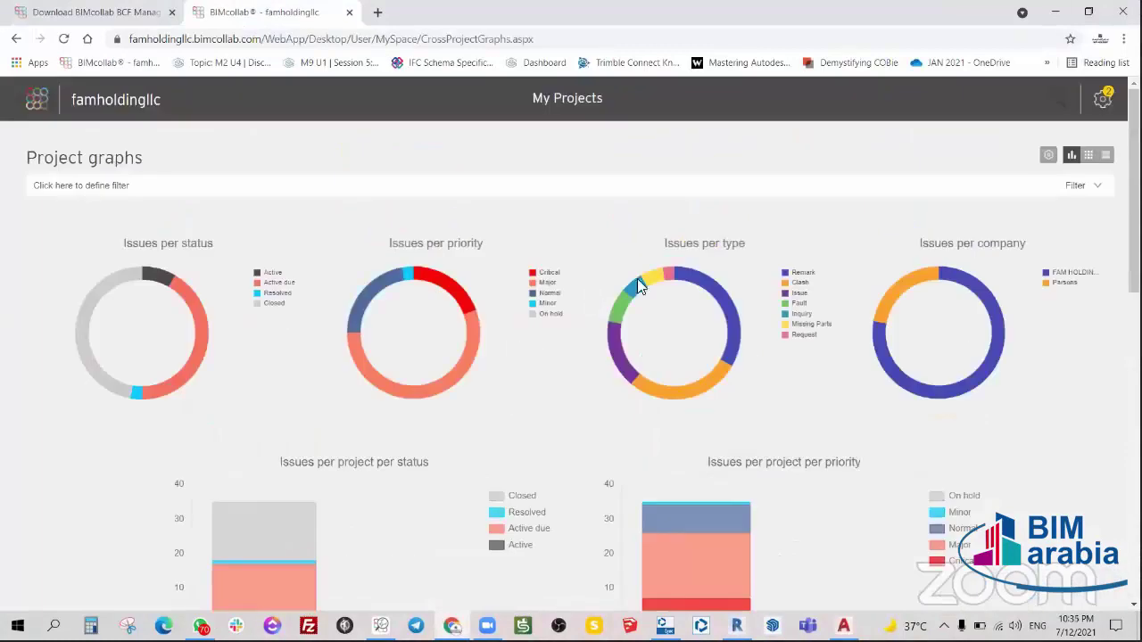
left_click(1049, 155)
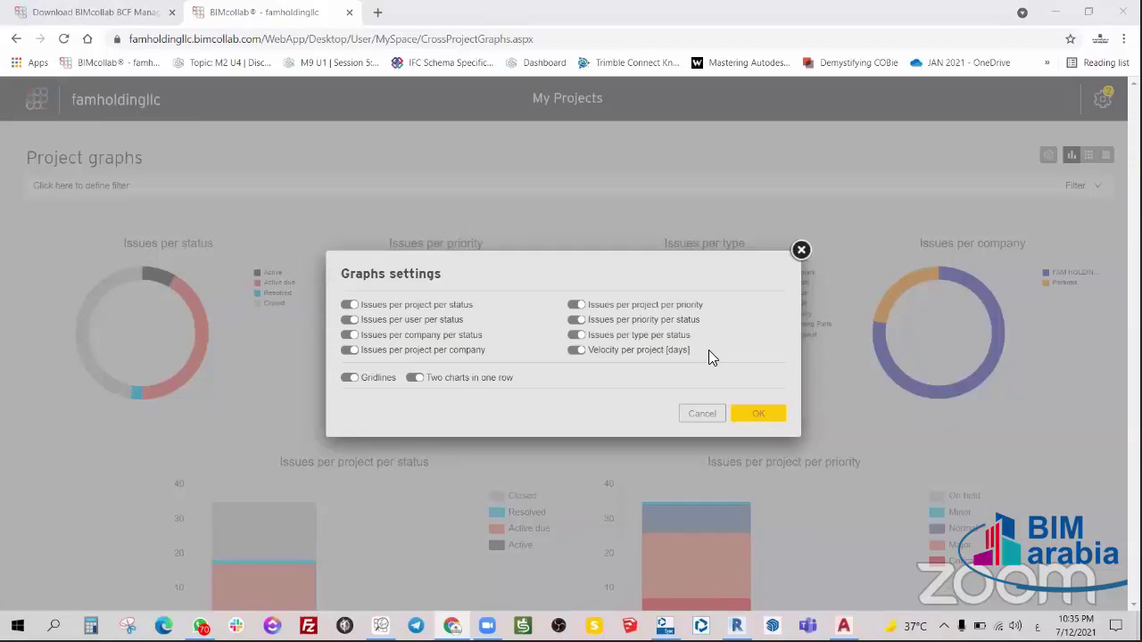
left_click(800, 250)
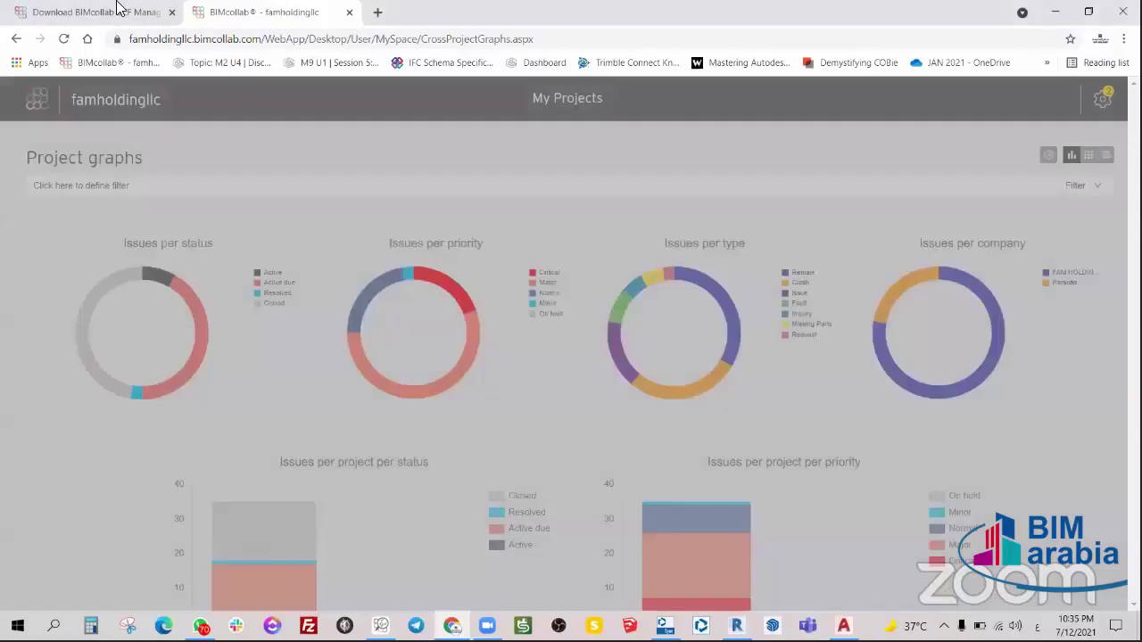
left_click(119, 7)
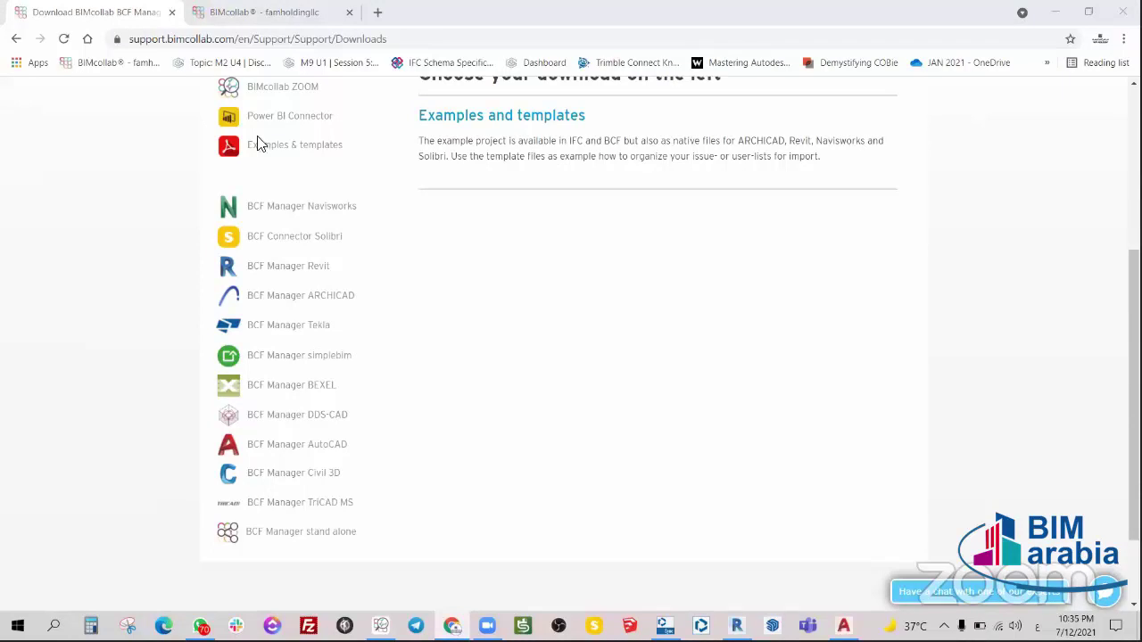
key("ctrl+Tab")
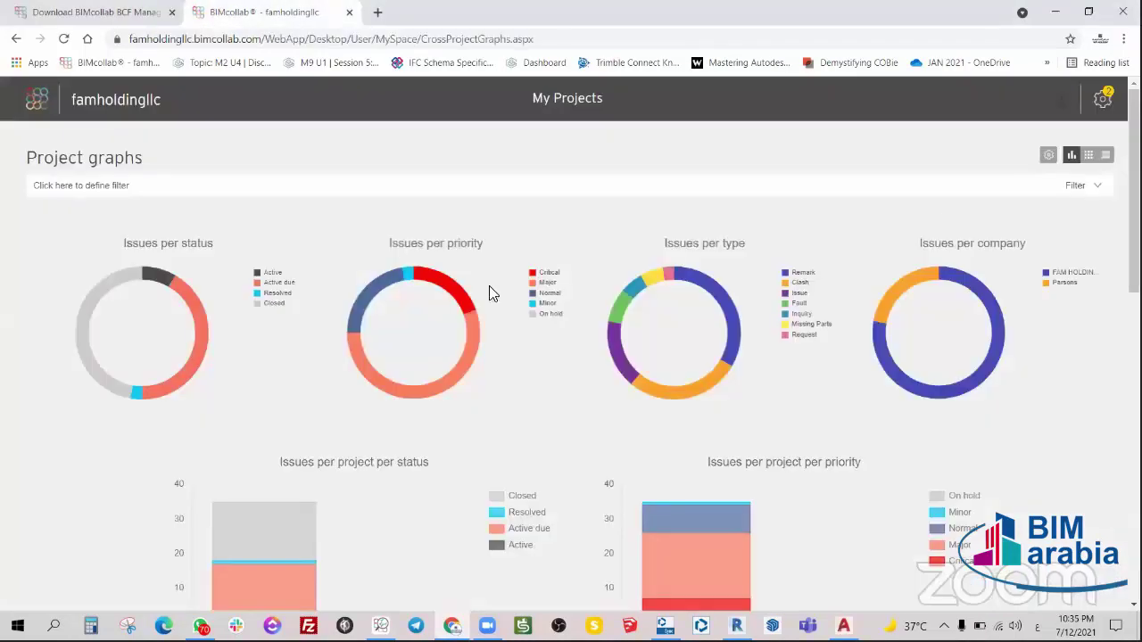
- Enable Velocity per project, disable Issues per type per status, then return to the project tiles
left_click(1047, 155)
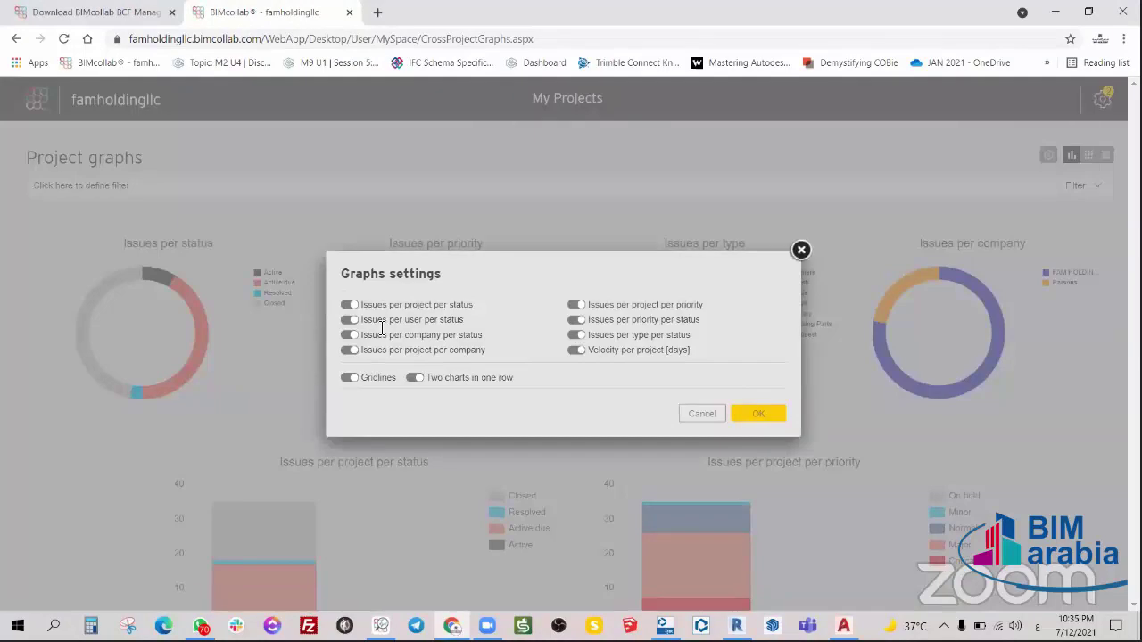
left_click(575, 351)
left_click(575, 335)
left_click(800, 251)
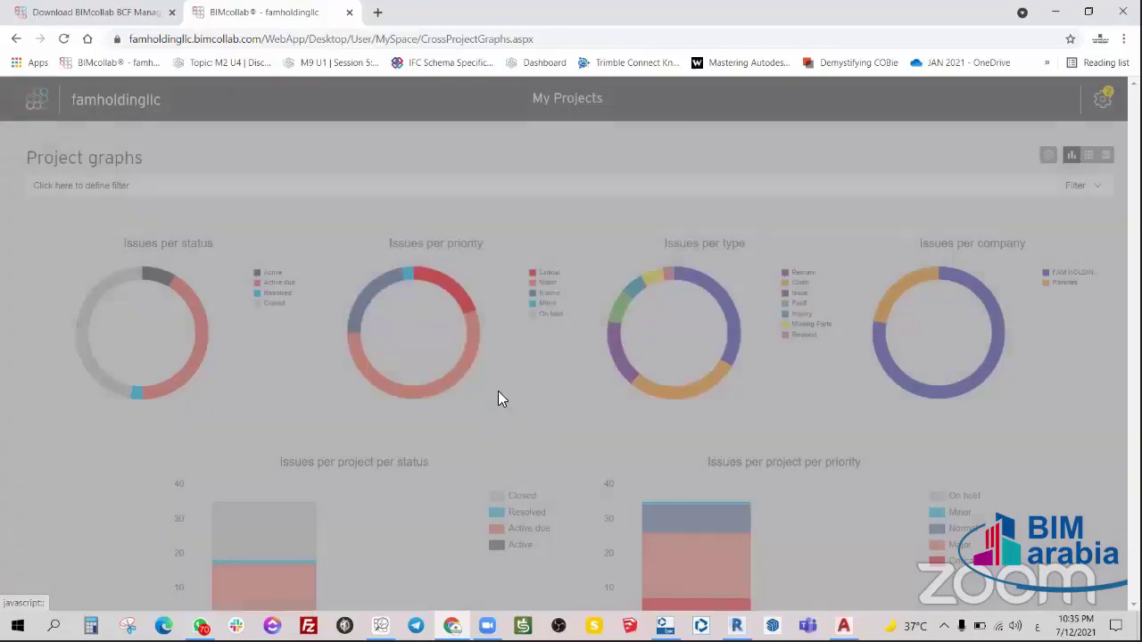
scroll(508, 361, "down", 3)
scroll(518, 348, "up", 3)
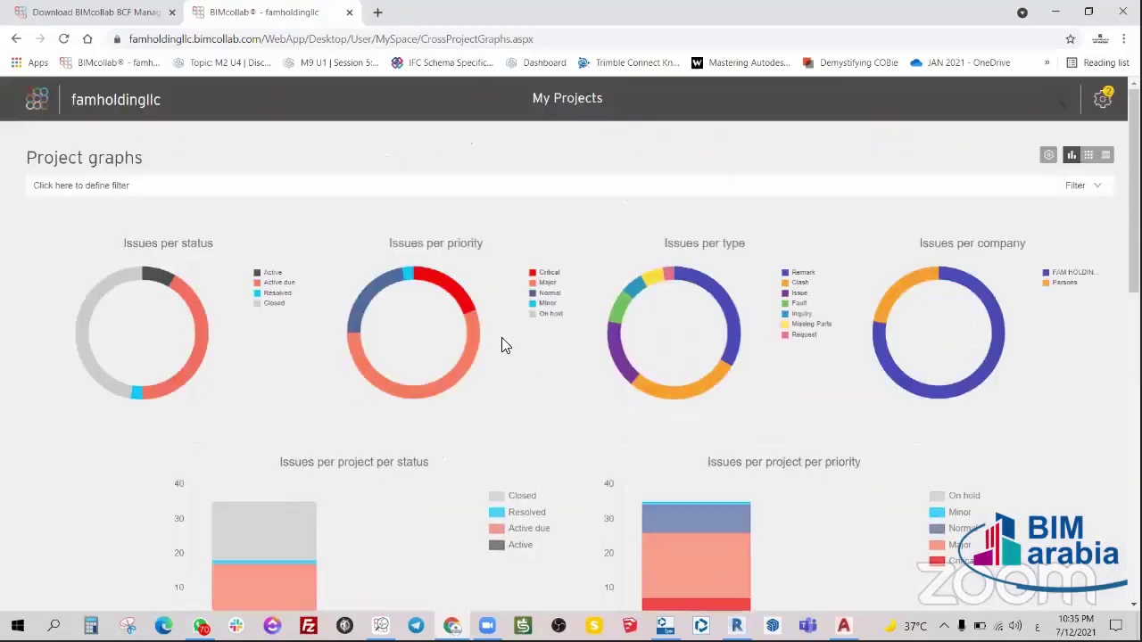
left_click(140, 100)
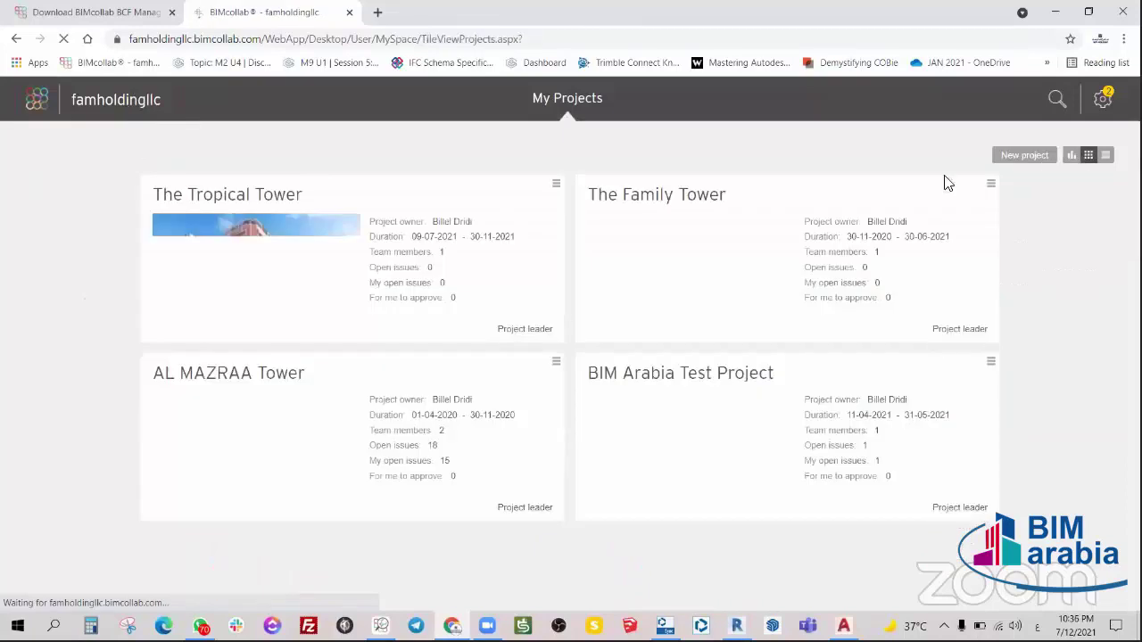
- Start a new project and place the cursor in the form, erasing accidentally typed Arabic text
left_click(1019, 154)
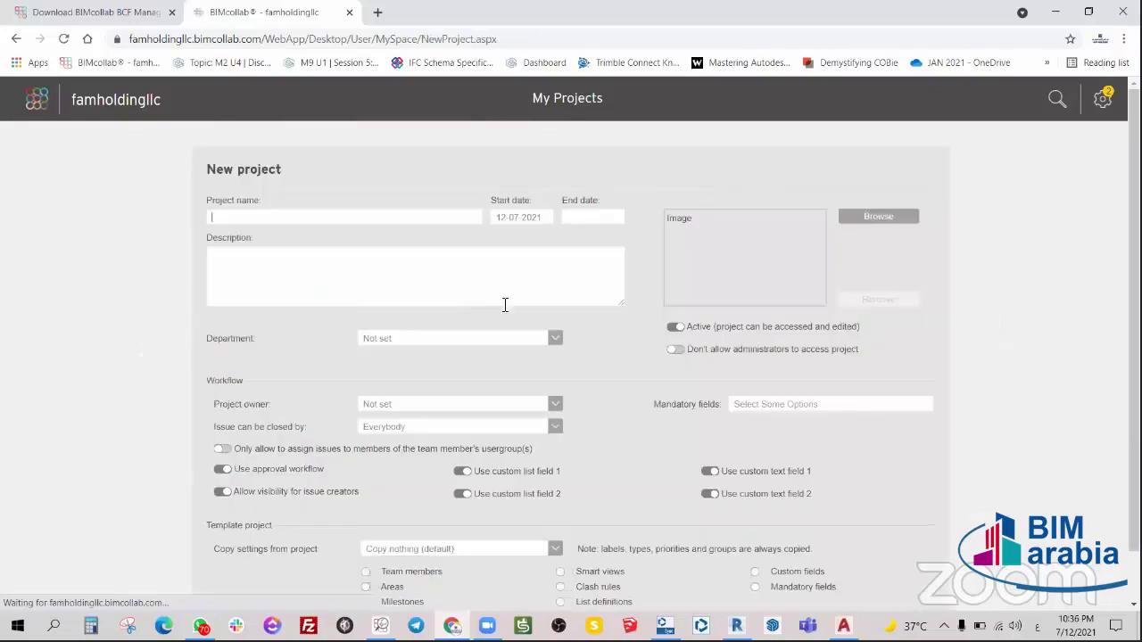
scroll(149, 394, "down", 2)
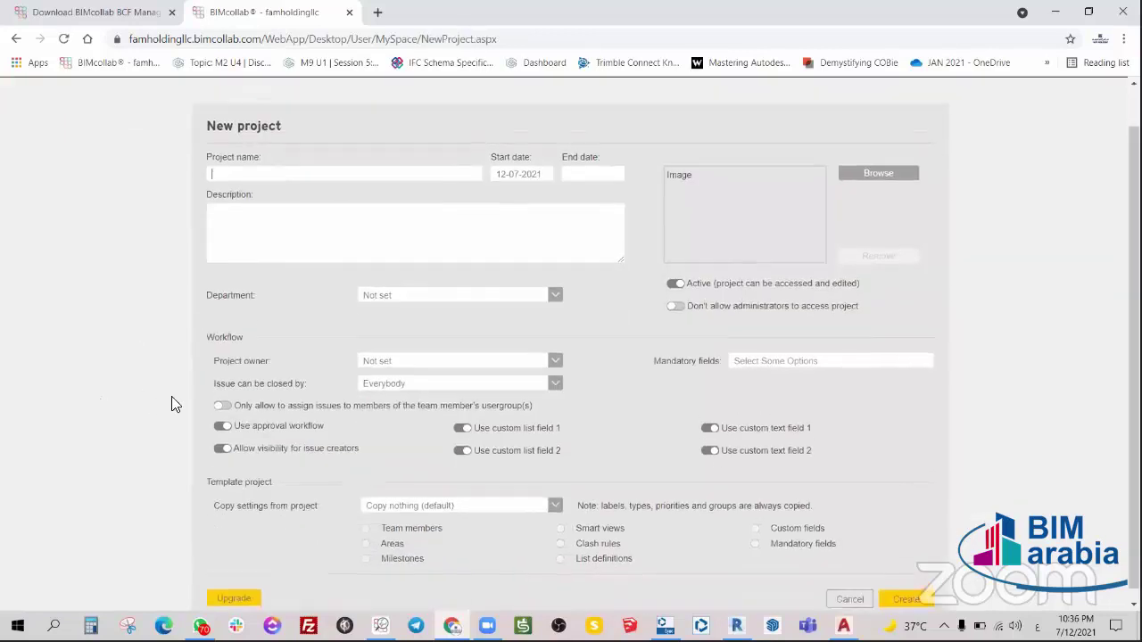
scroll(171, 396, "up", 2)
scroll(125, 388, "down", 2)
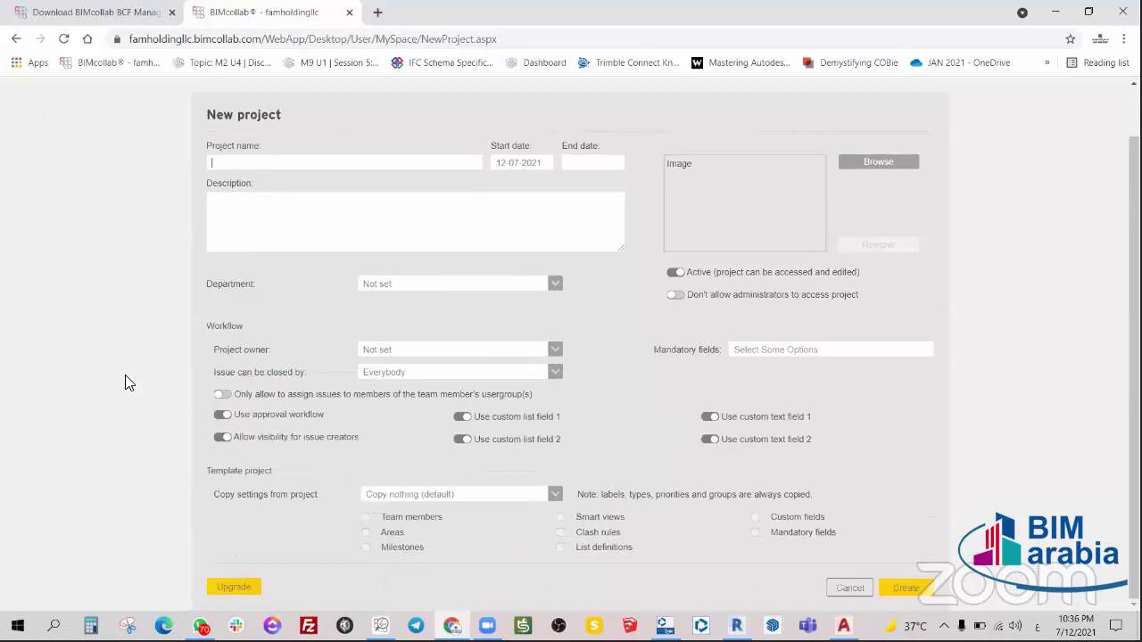
scroll(125, 375, "up", 1)
scroll(103, 384, "down", 1)
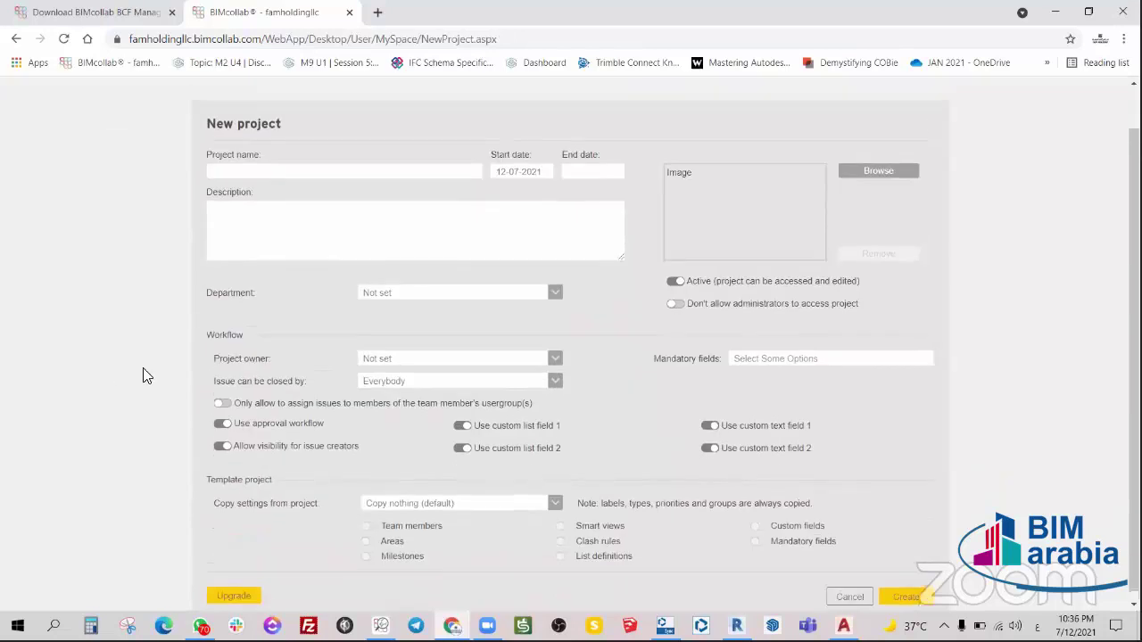
scroll(148, 375, "up", 1)
left_click(287, 221)
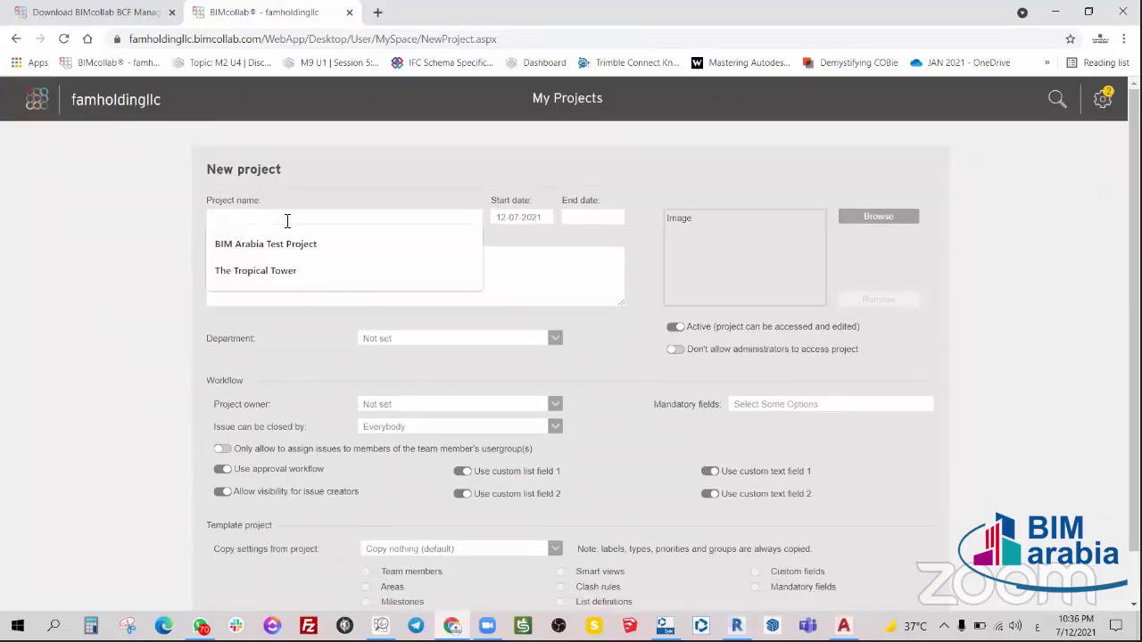
left_click(239, 221)
left_click(240, 219)
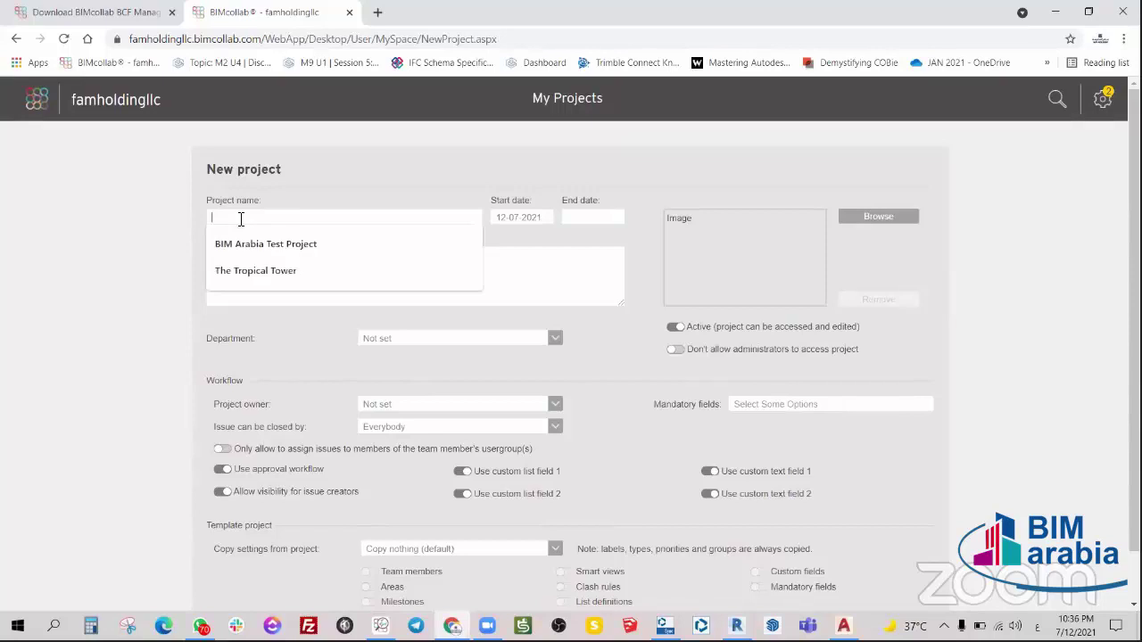
left_click(132, 232)
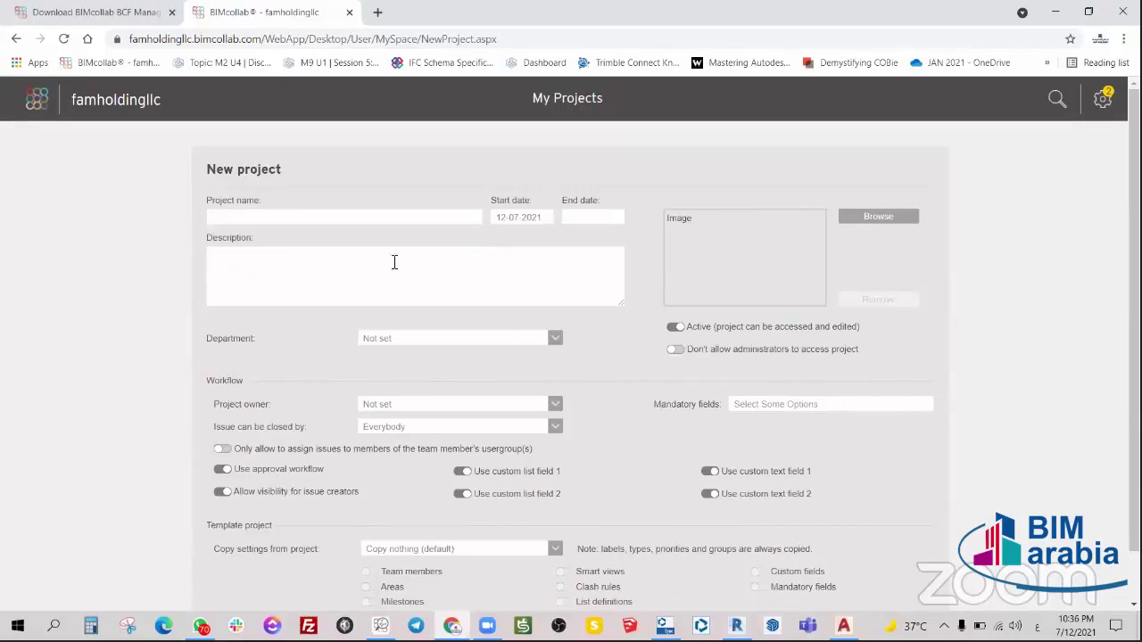
left_click(306, 219)
left_click(125, 246)
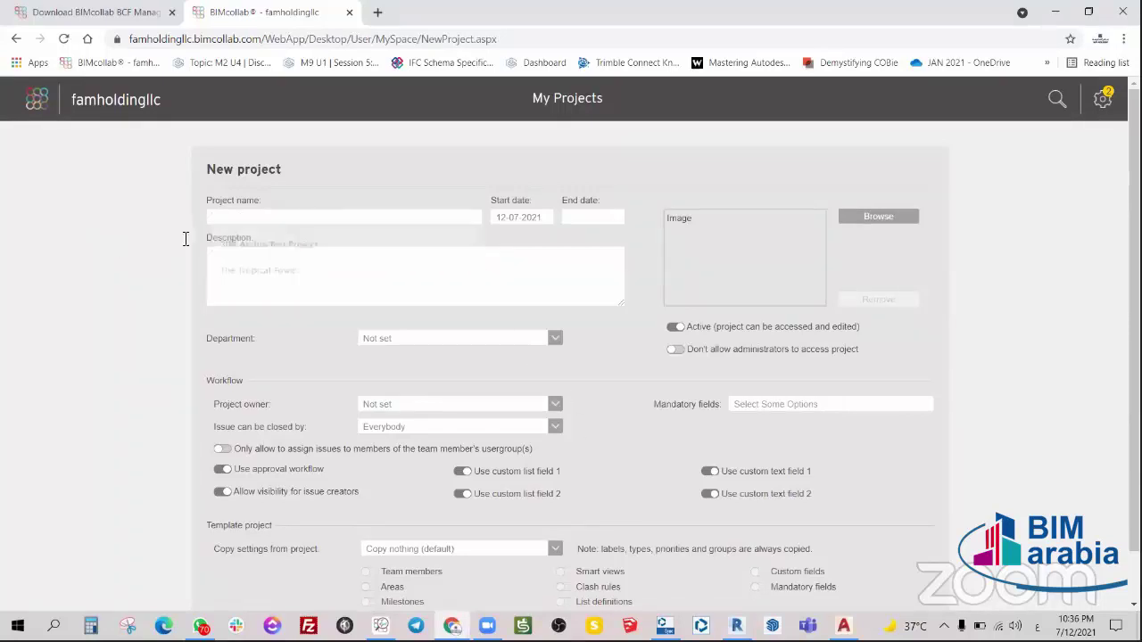
left_click(264, 214)
type("شات متخصص")
type(" فضائي")
key("BackSpace")
key("BackSpace")
key("BackSpace")
key("BackSpace")
key("BackSpace")
key("BackSpace")
key("BackSpace")
key("BackSpace")
key("BackSpace")
- Type the description 'Tower With 2 Basement+G+6 Parkings+Typical Floors… Park', correcting typos
type("TH")
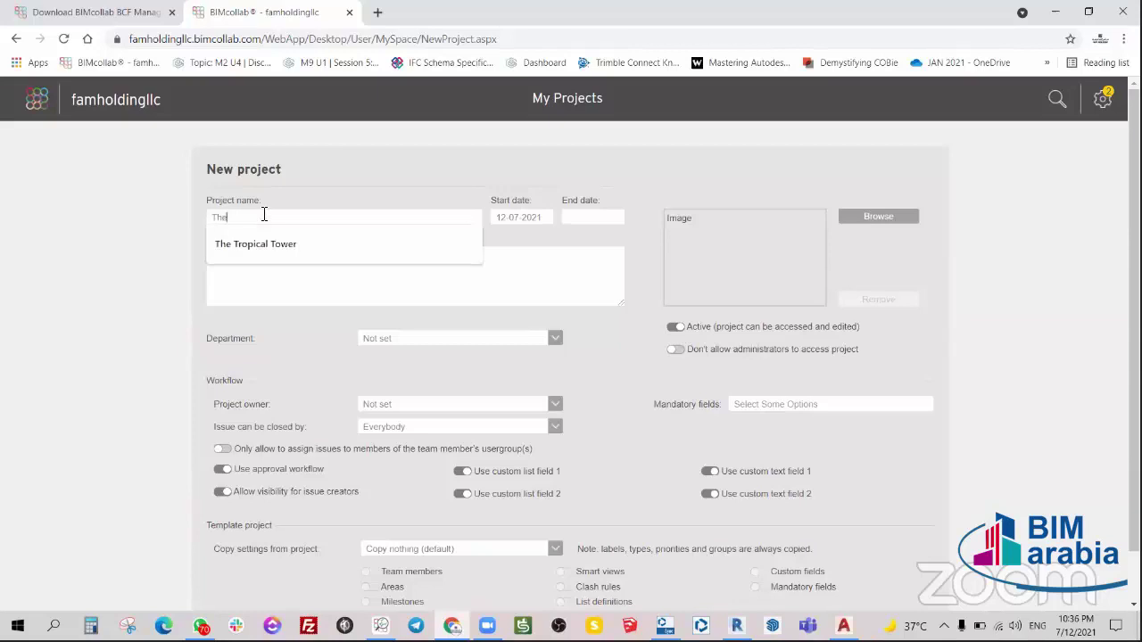
type(" Snow T")
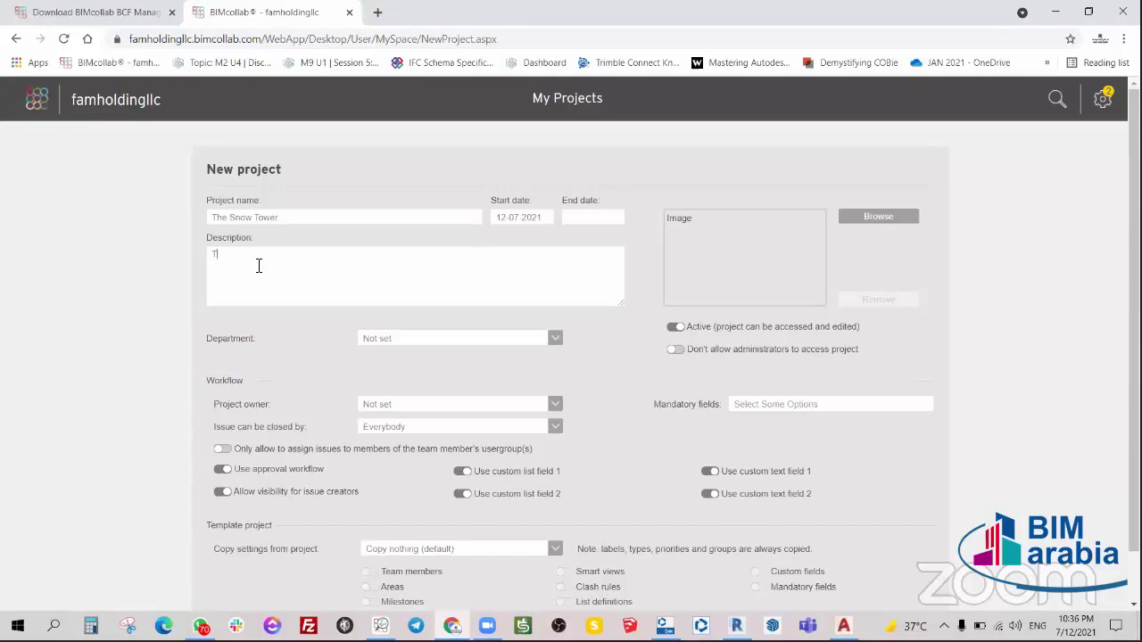
type("ower With 2 ")
type("Basement+G+6 pA")
type("RKINGS")
key("BackSpace")
key("BackSpace")
key("BackSpace")
key("BackSpace")
key("BackSpace")
type("ar")
type("kings")
type("+55 ")
type("Typical")
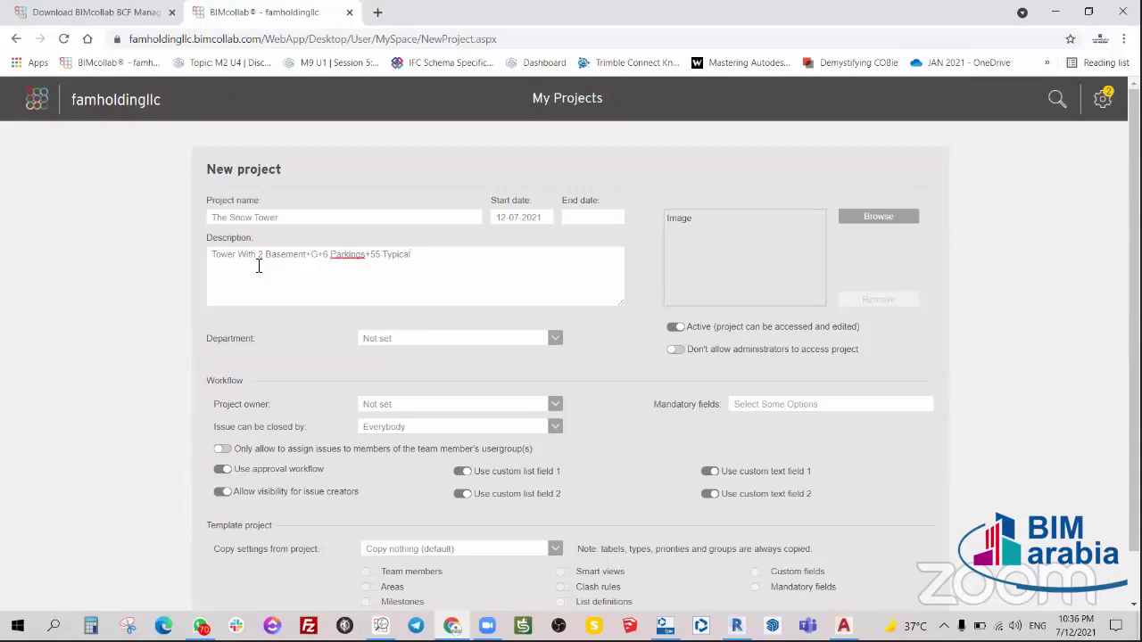
type(" Floors")
type("w PA")
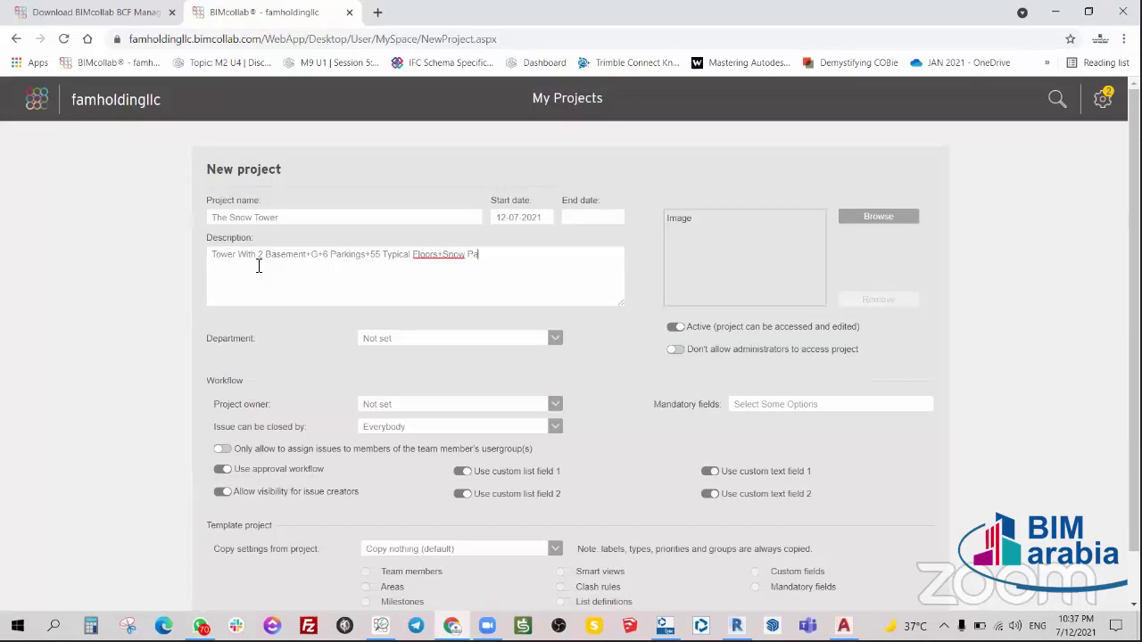
type("rk")
- Accept the spelling fix for 'Floors+Snow' and insert '+ ' before 'Snow Park'
right_click(453, 257)
left_click(463, 266)
left_click(438, 255)
type("+")
left_click(547, 218)
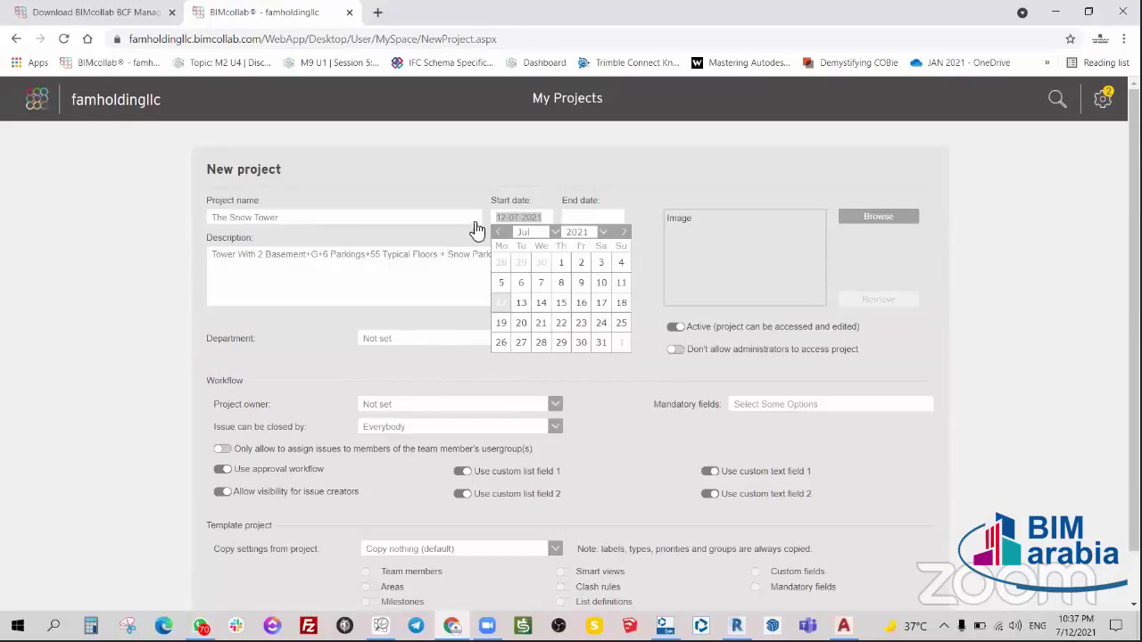
- Set the project start date to 01-08-2021
left_click(551, 232)
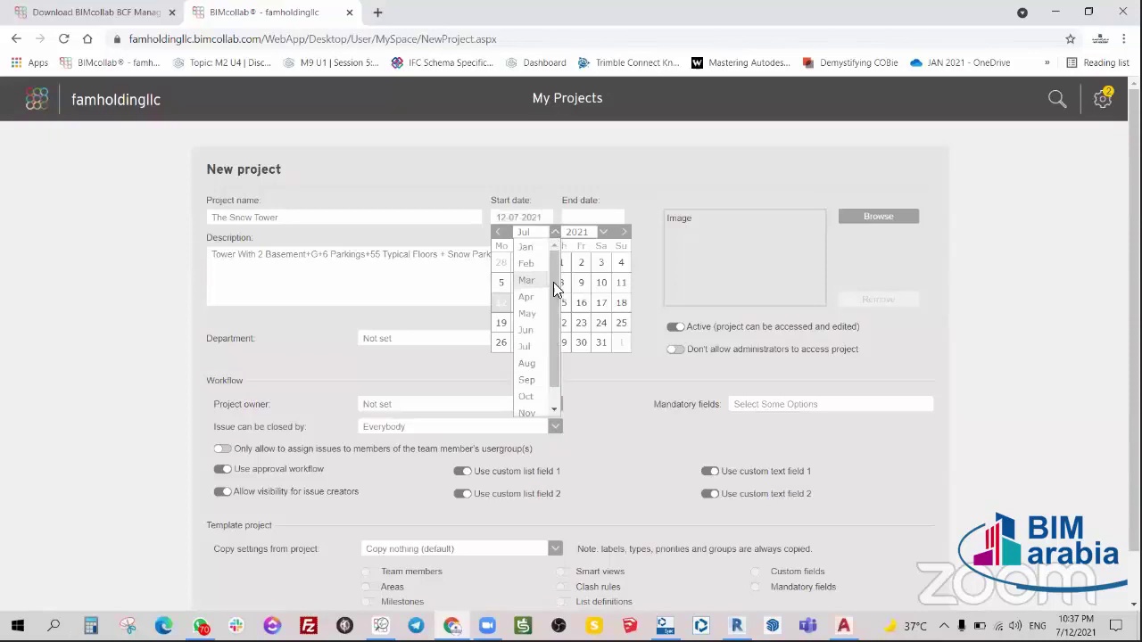
left_click_drag(553, 282, 551, 282)
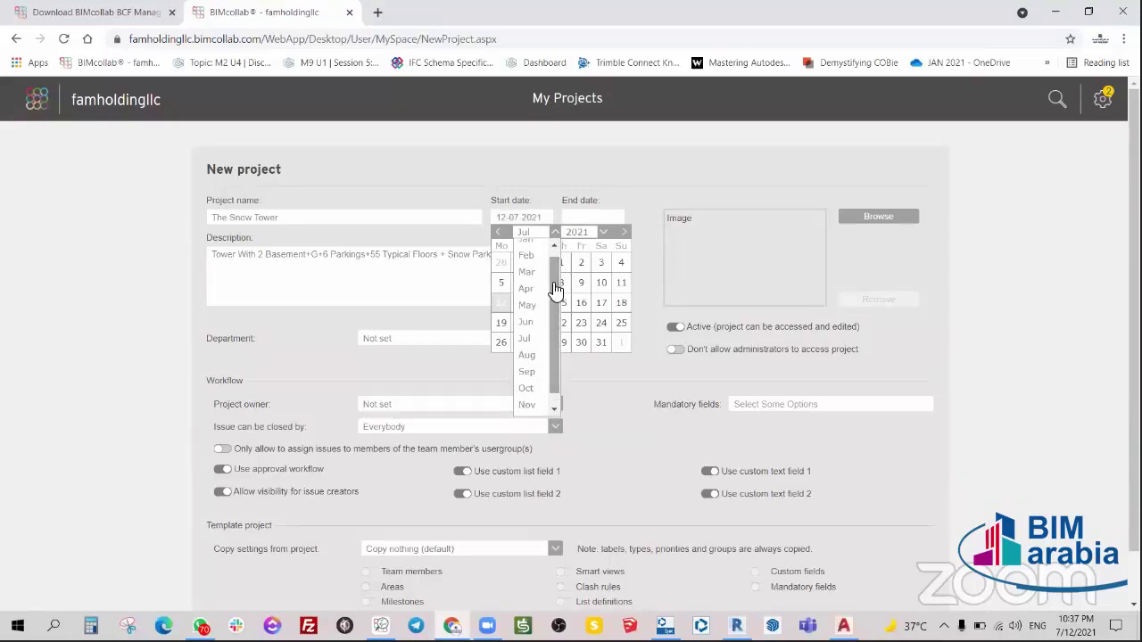
left_click(526, 354)
left_click(619, 262)
- Set the project end date to 31-12-2022
left_click(592, 218)
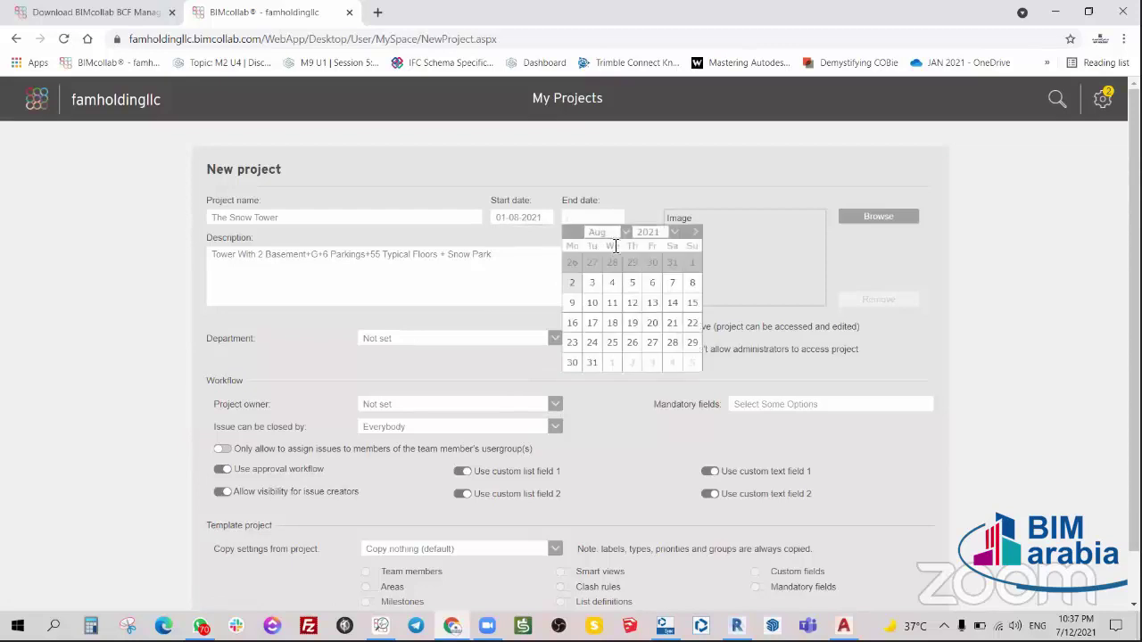
left_click(624, 231)
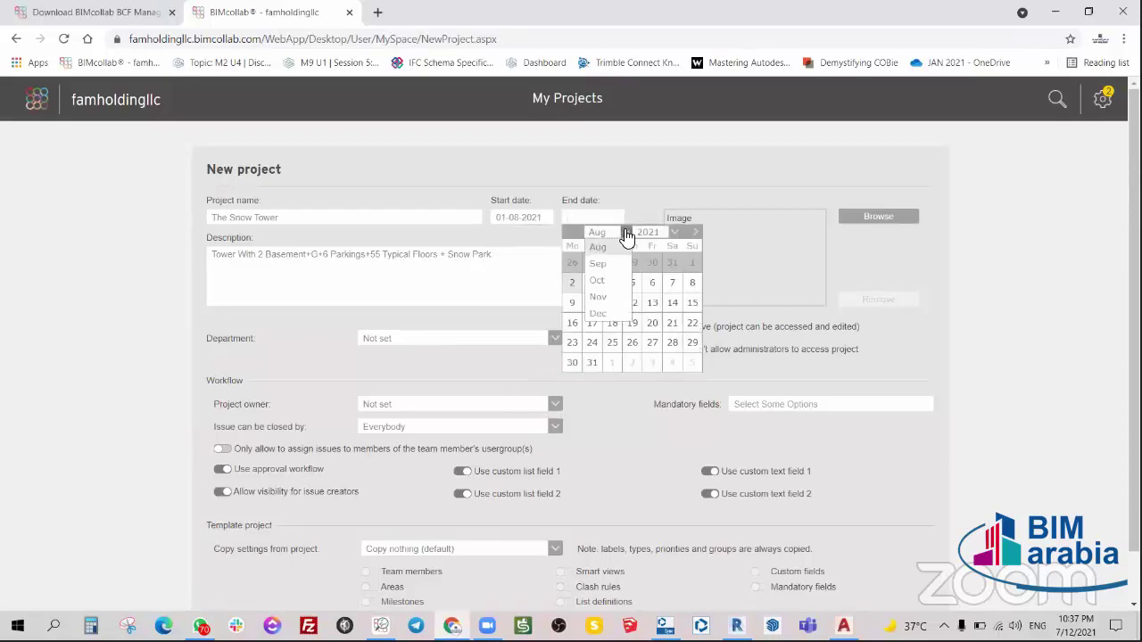
left_click(675, 232)
left_click(676, 251)
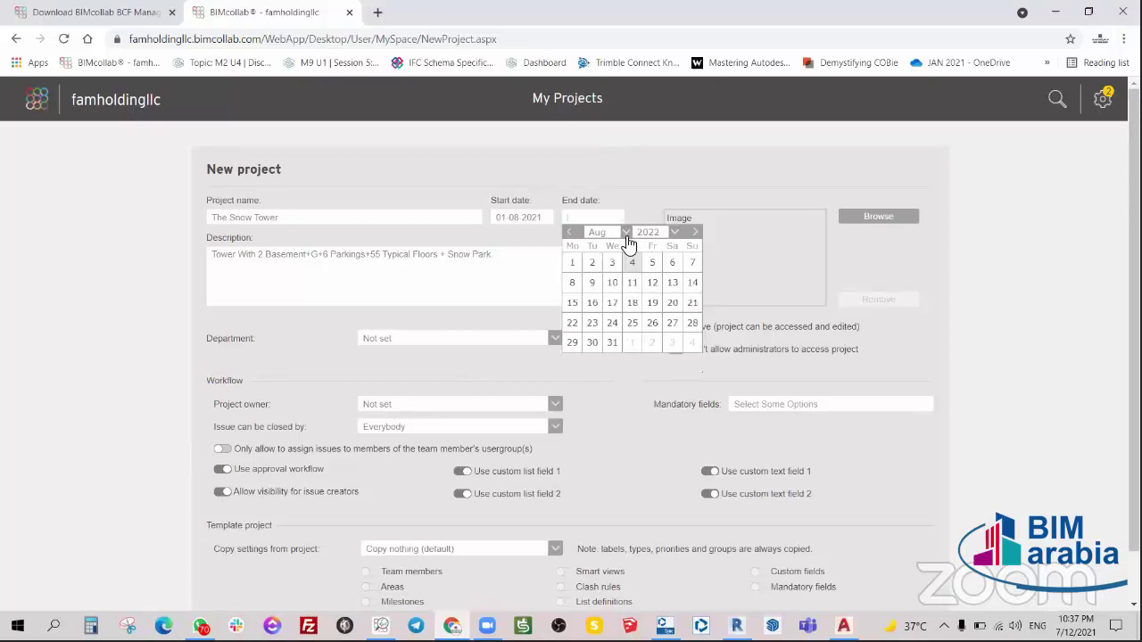
left_click(627, 232)
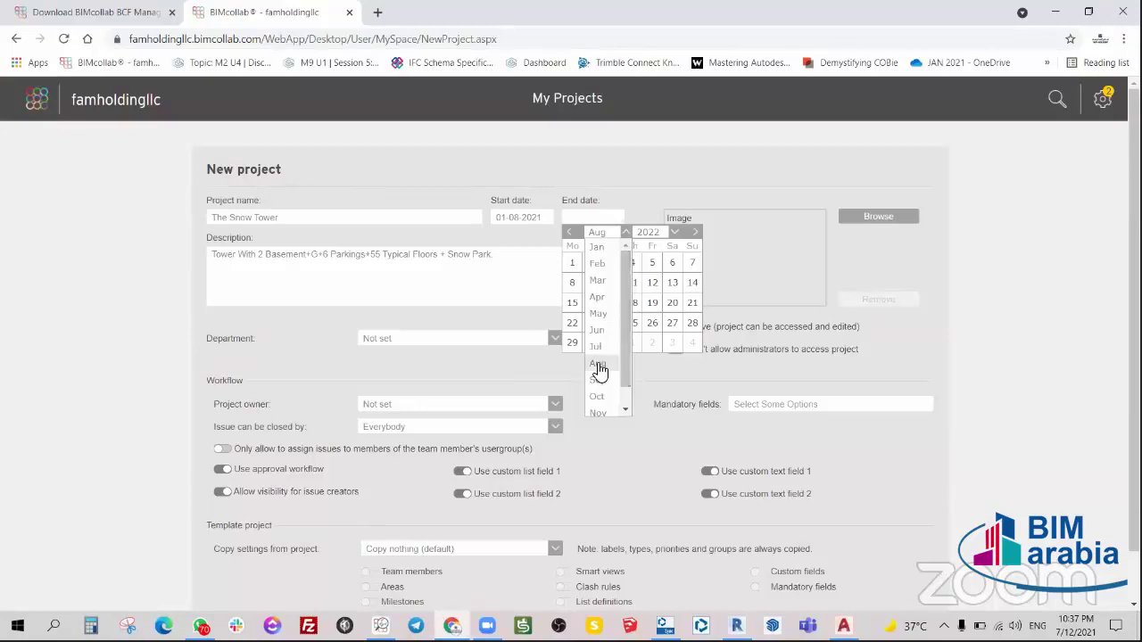
scroll(615, 365, "down", 1)
left_click(603, 407)
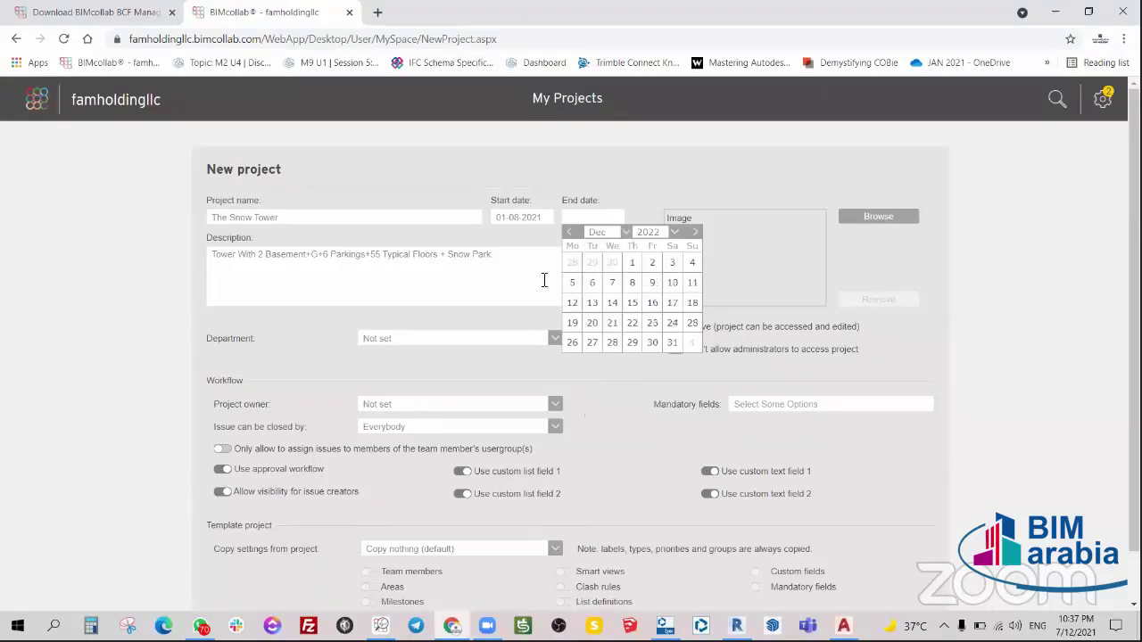
left_click(672, 342)
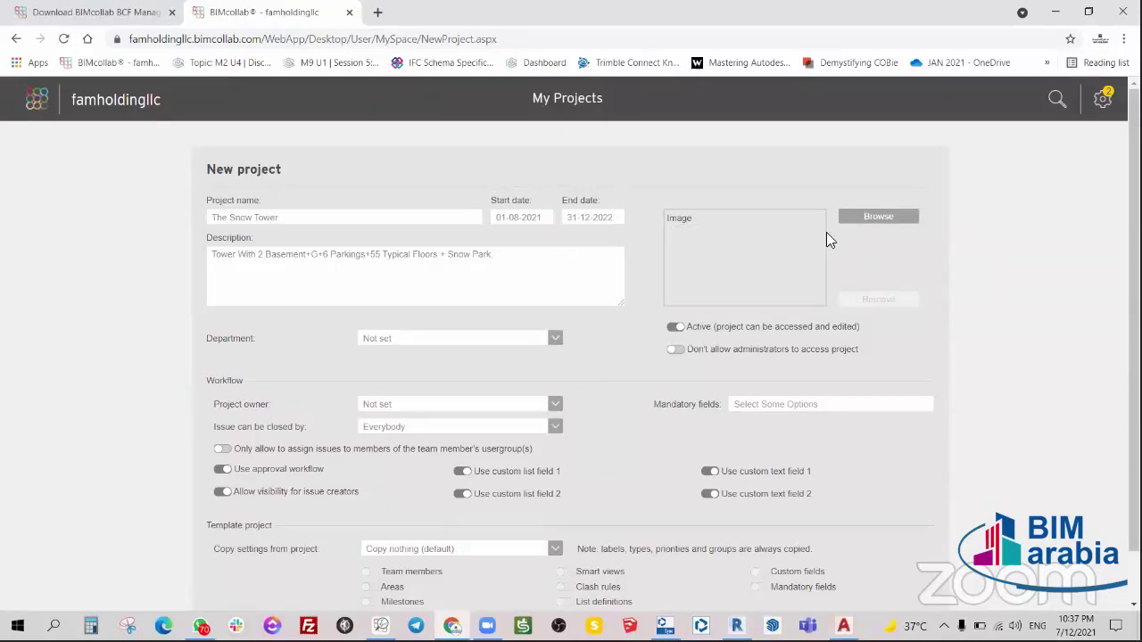
- Choose the aerial tower image as the project picture and toggle the 'Don't allow administrators' option
left_click(865, 216)
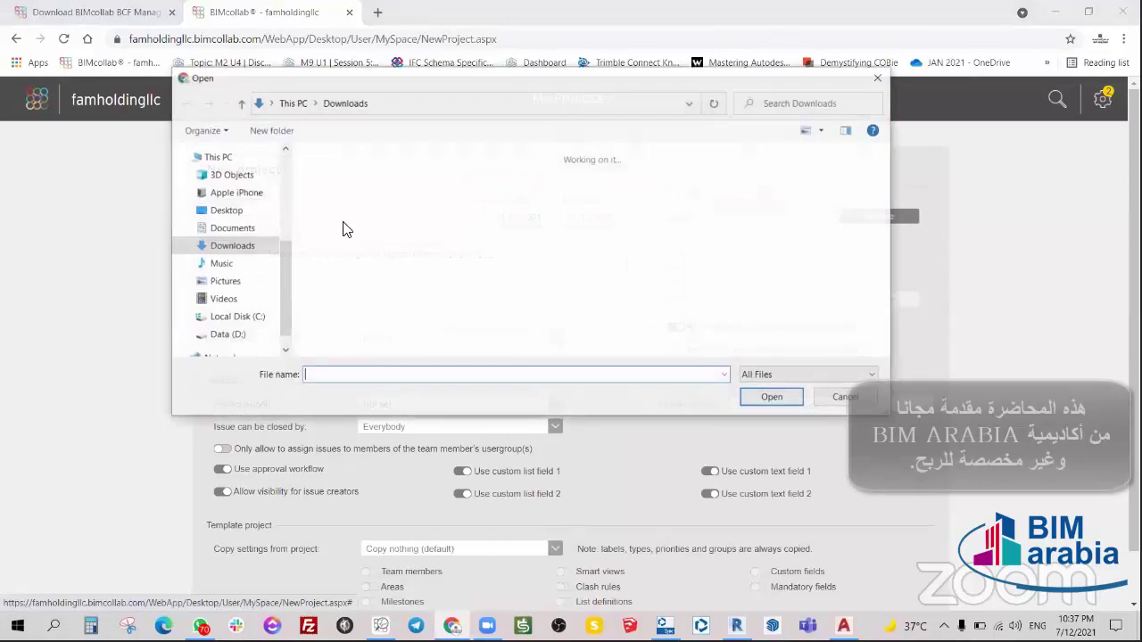
double_click(347, 225)
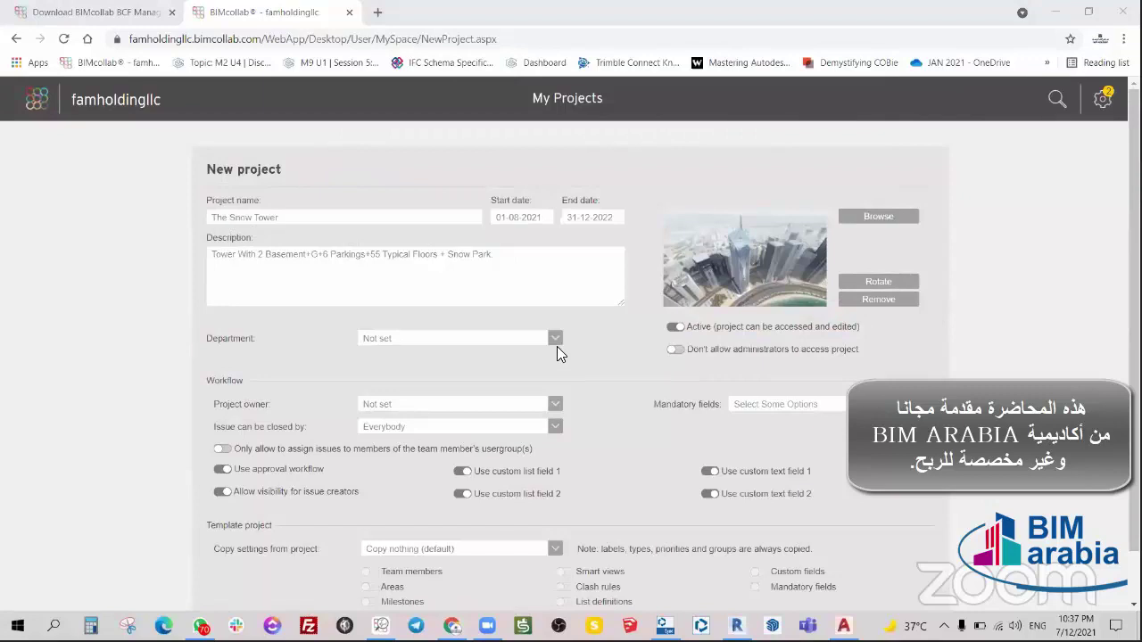
left_click(676, 353)
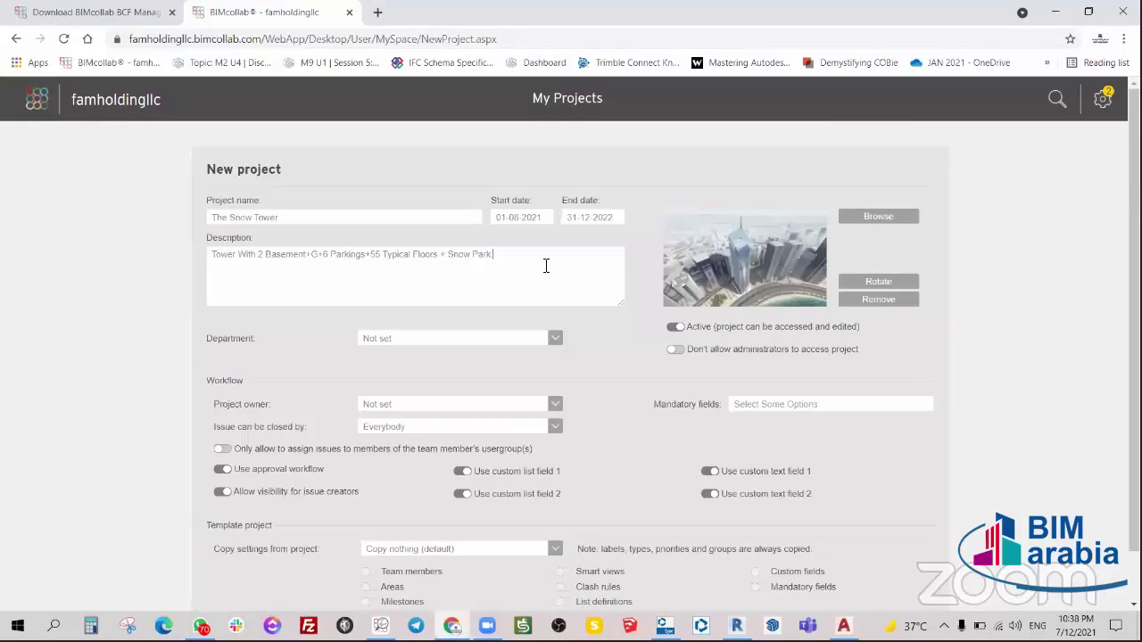
- Try to set the project's department, but no department choices are available
scroll(597, 375, "down", 1)
scroll(594, 373, "down", 1)
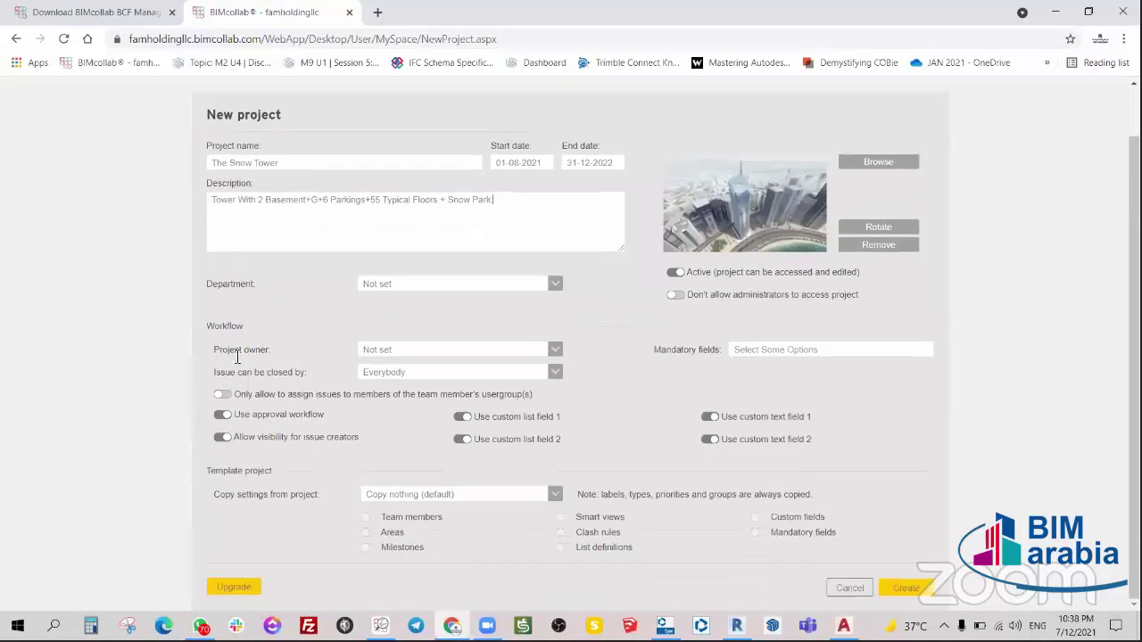
left_click(564, 288)
left_click(556, 288)
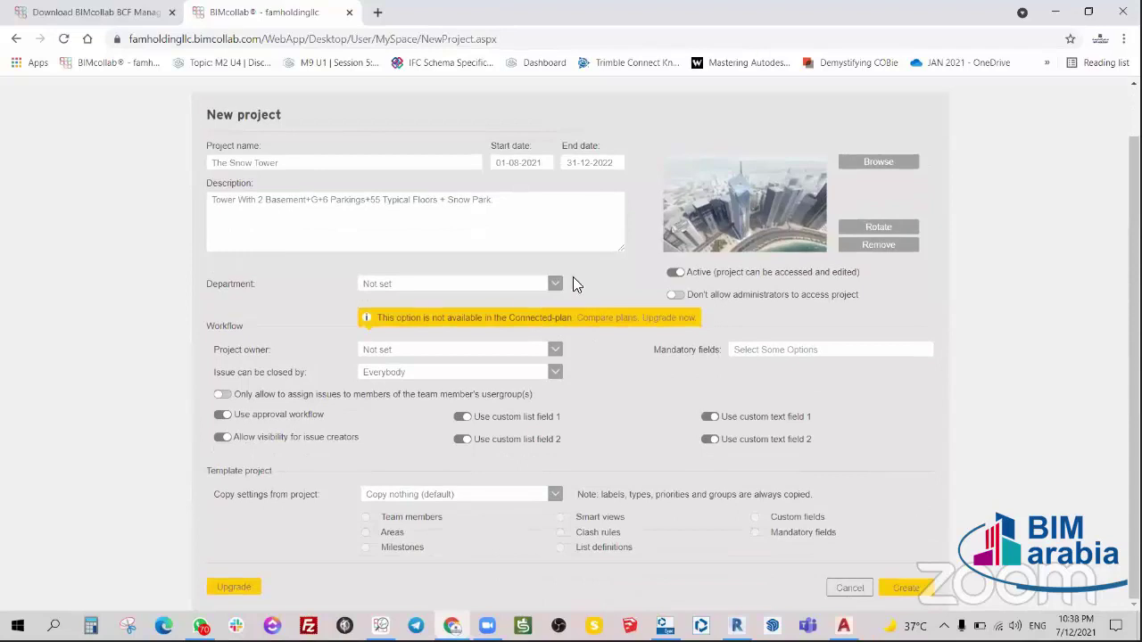
scroll(700, 261, "up", 2)
left_click(1104, 99)
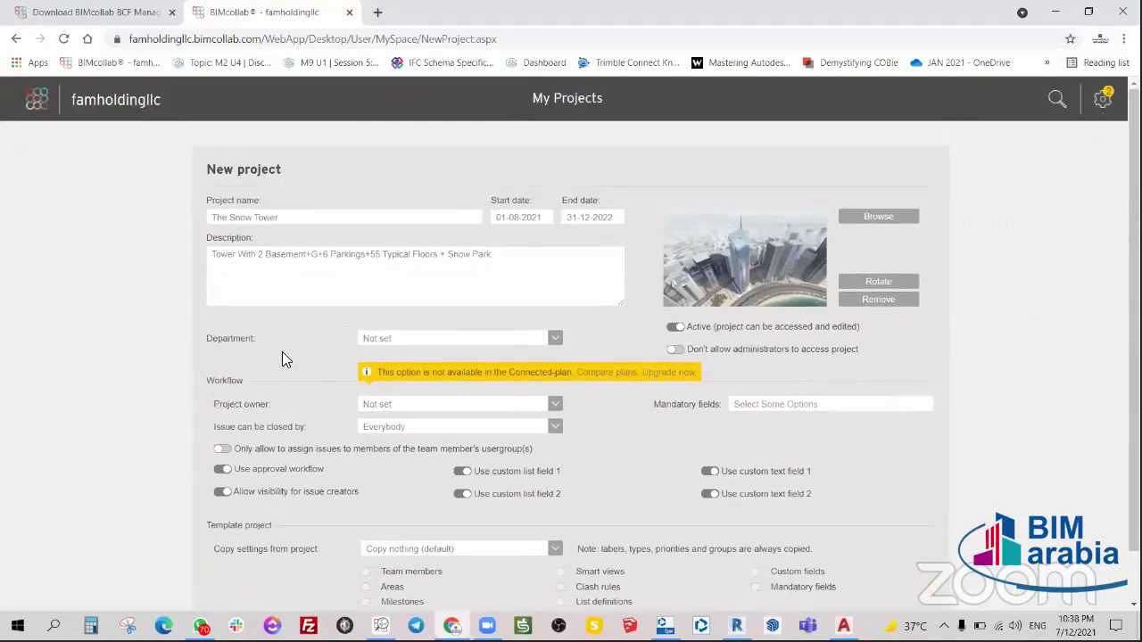
scroll(303, 281, "down", 1)
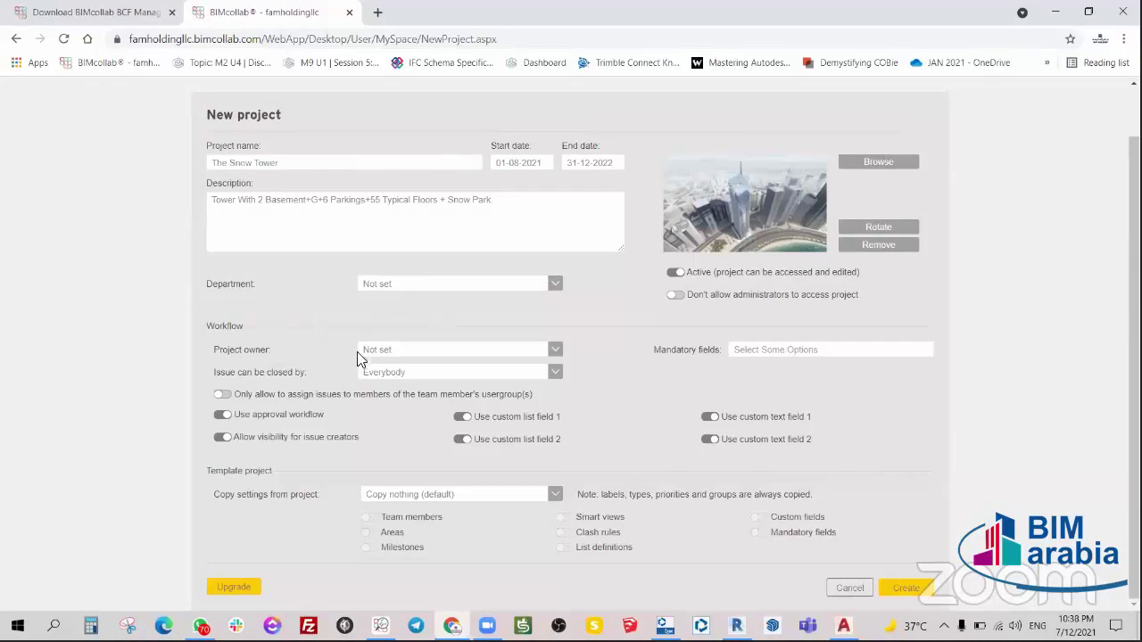
- Make the first listed user project owner and let 'Project leaders and creator of issue' close issues
left_click(554, 351)
left_click(437, 381)
left_click(554, 374)
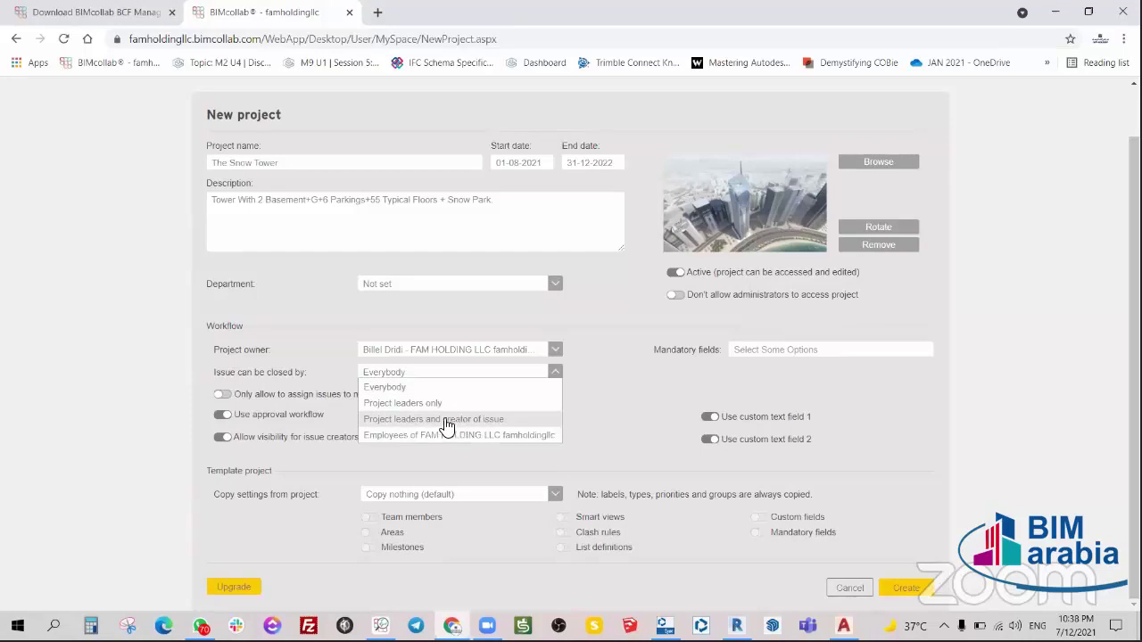
left_click(409, 420)
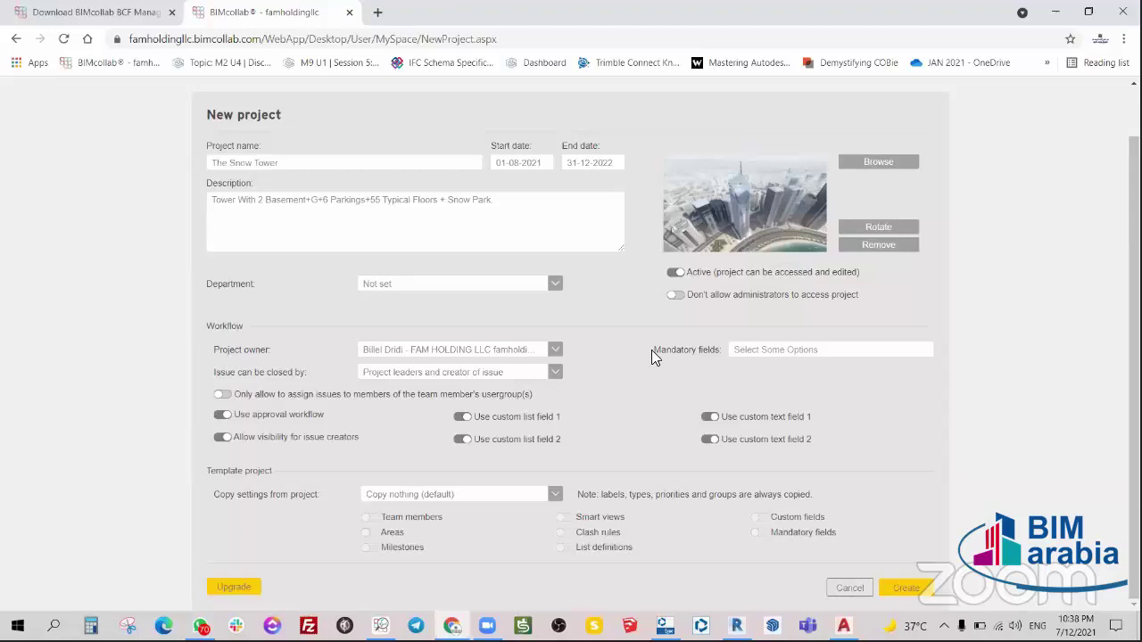
left_click(789, 351)
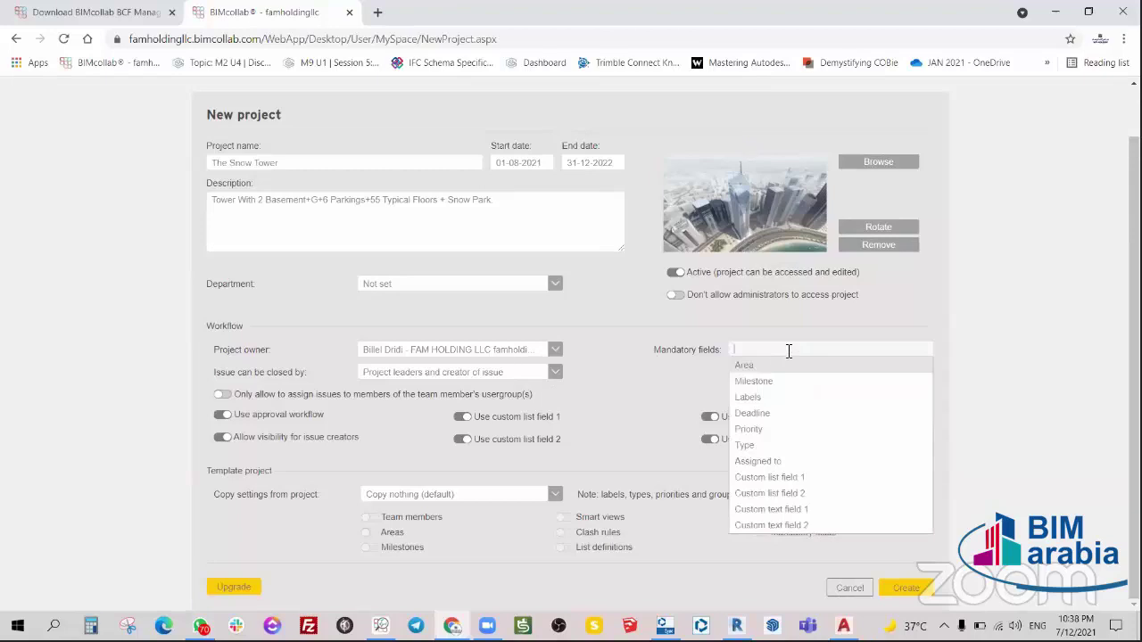
left_click(671, 407)
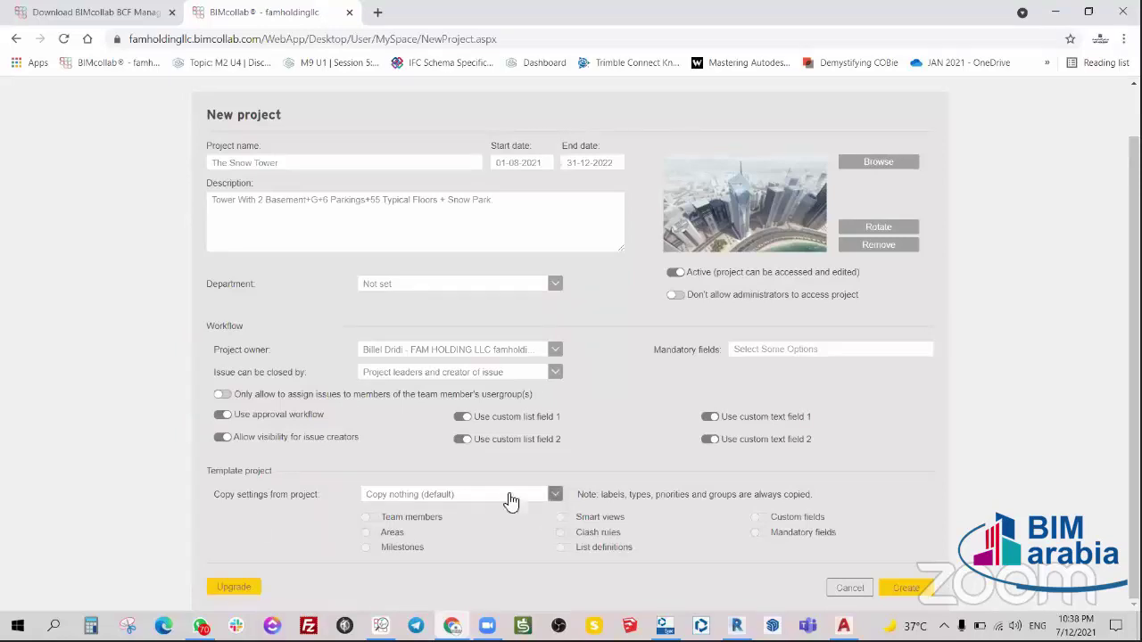
- Keep 'Copy nothing (default)' as the settings template and create The Snow Tower project
left_click(556, 496)
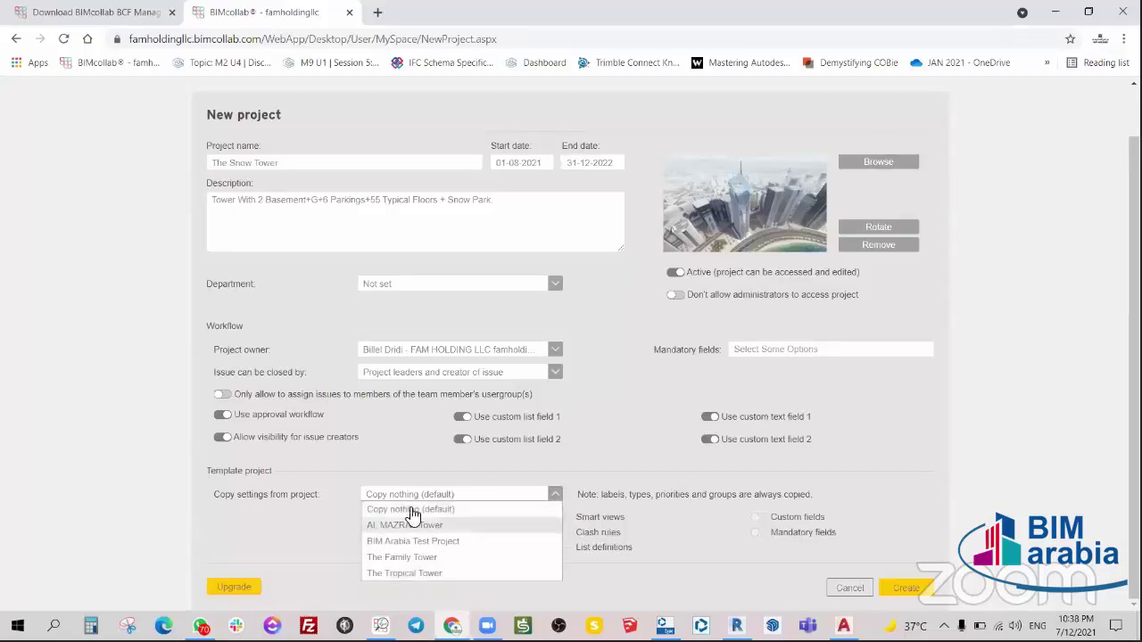
left_click(332, 526)
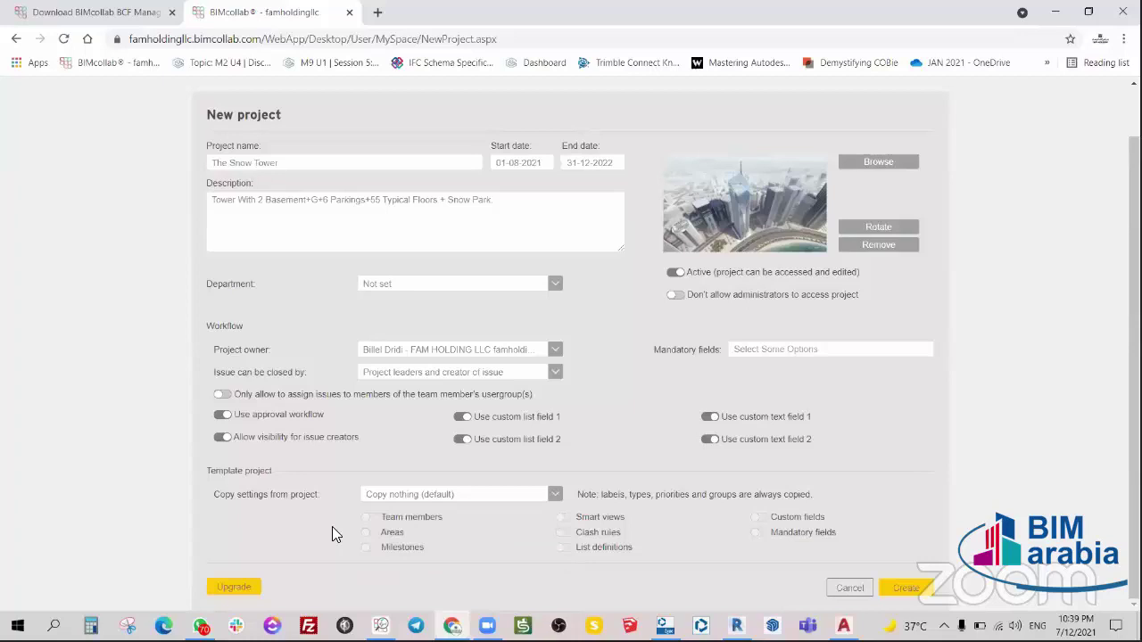
left_click(554, 494)
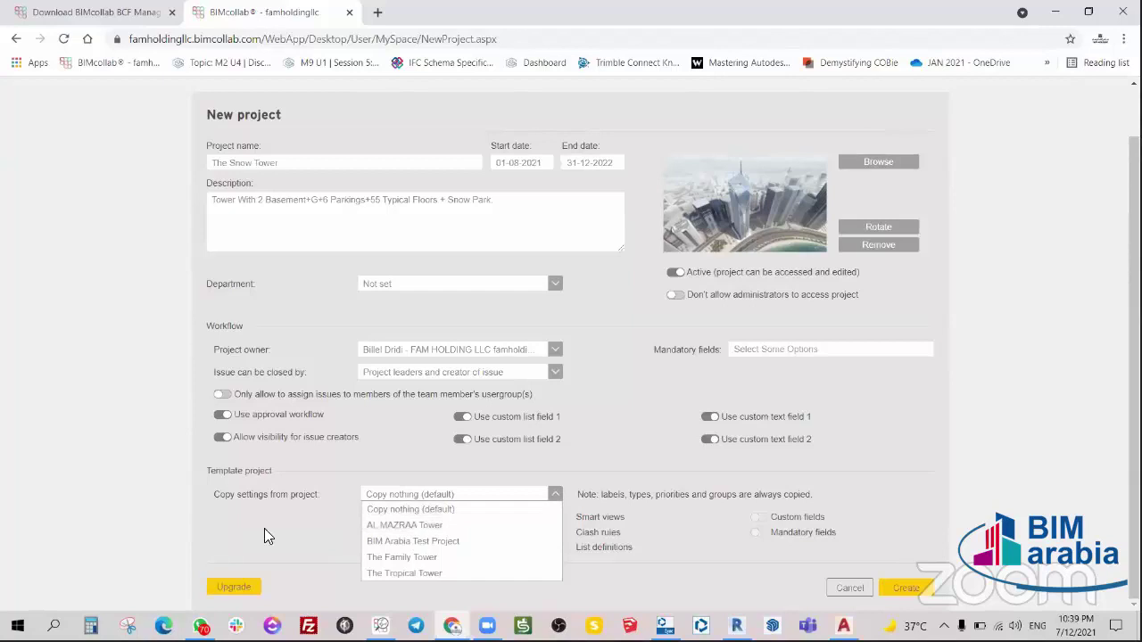
left_click(291, 531)
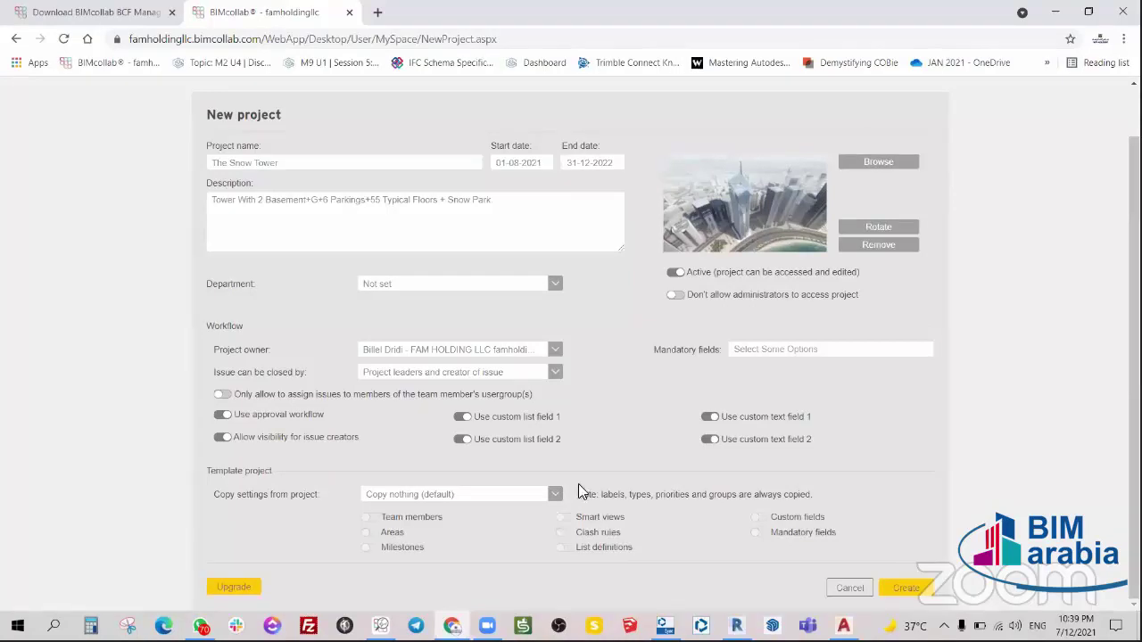
left_click(555, 494)
left_click(554, 494)
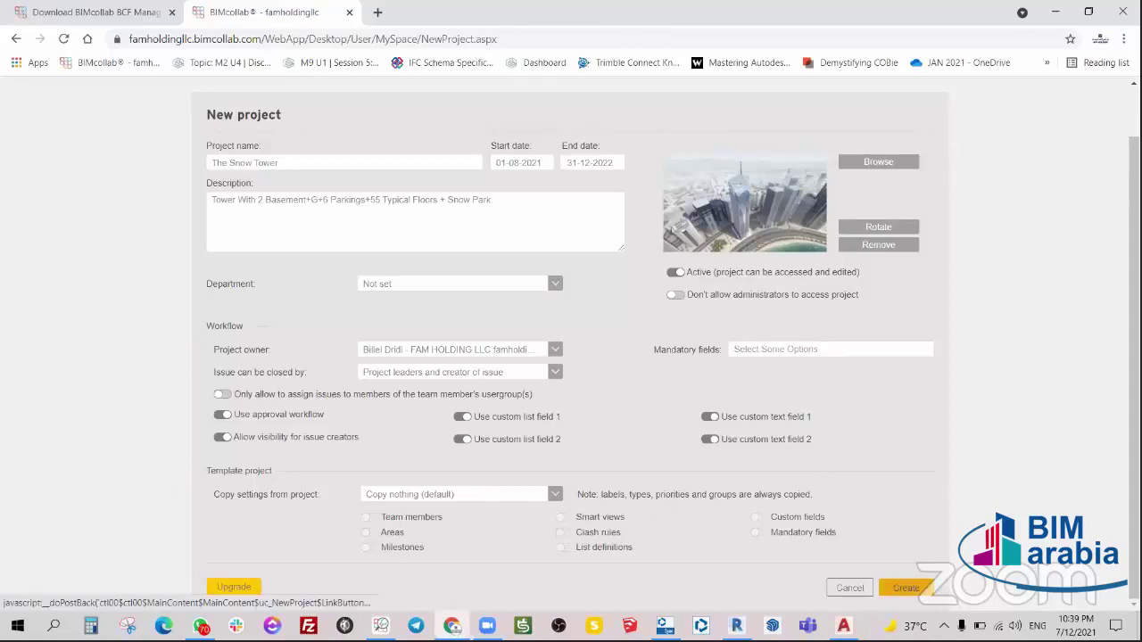
left_click(905, 587)
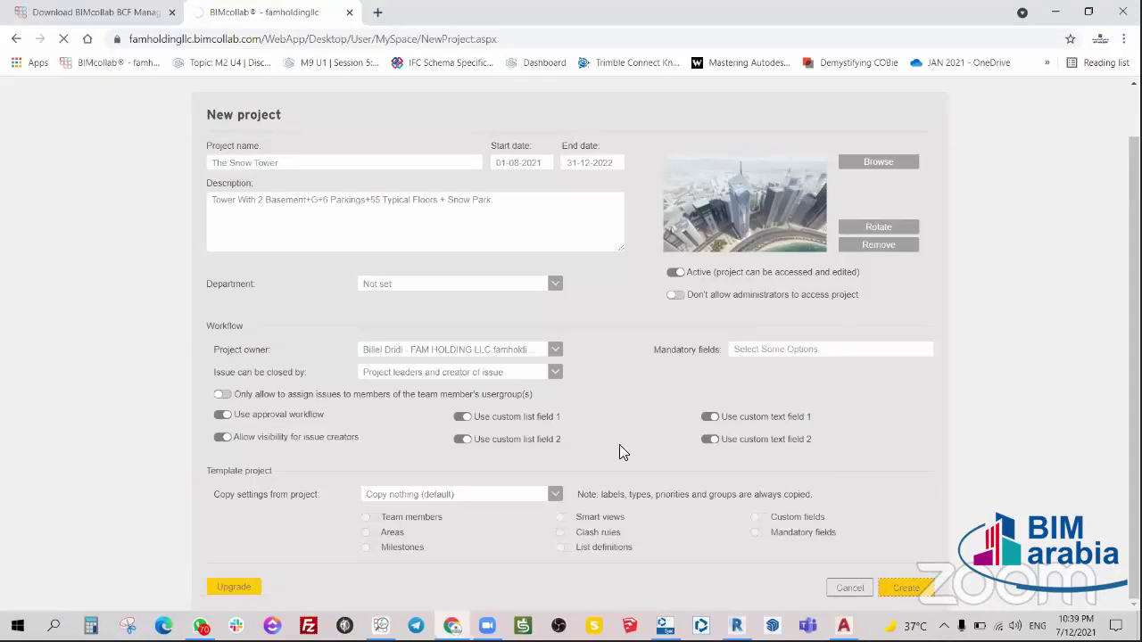
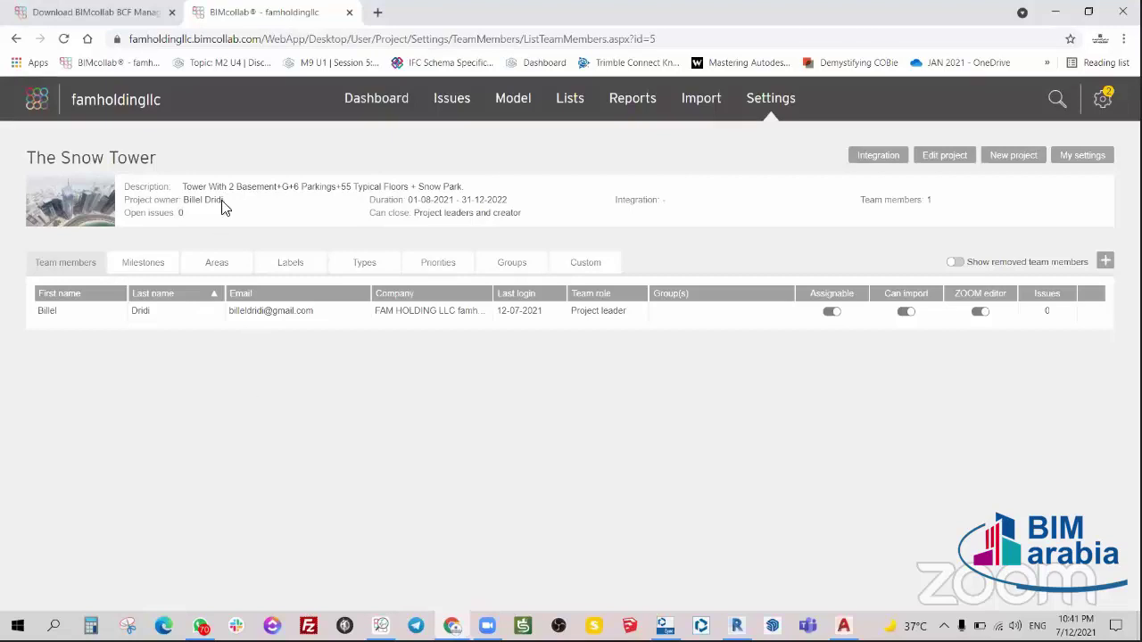
- Briefly open the Add team member form, then go back to the Team members list
left_click_drag(223, 203, 185, 202)
left_click(661, 211)
left_click_drag(663, 205, 625, 204)
left_click(674, 425)
left_click(955, 262)
left_click(1105, 261)
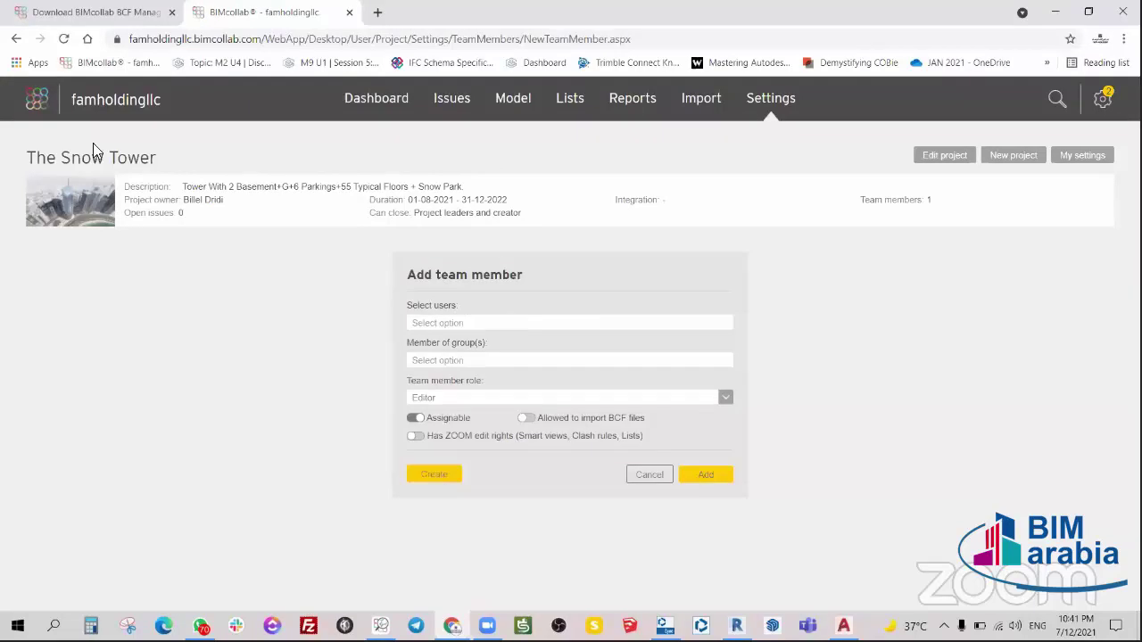
left_click(16, 39)
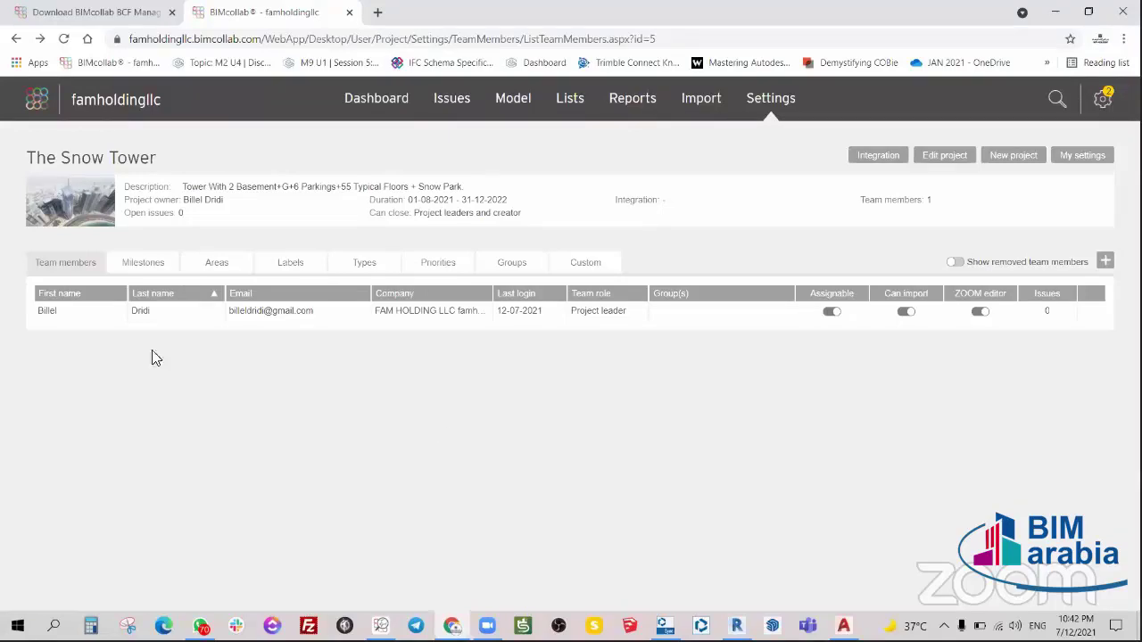
- Reopen the Add team member form and inspect the user, group and role dropdowns
left_click(1105, 262)
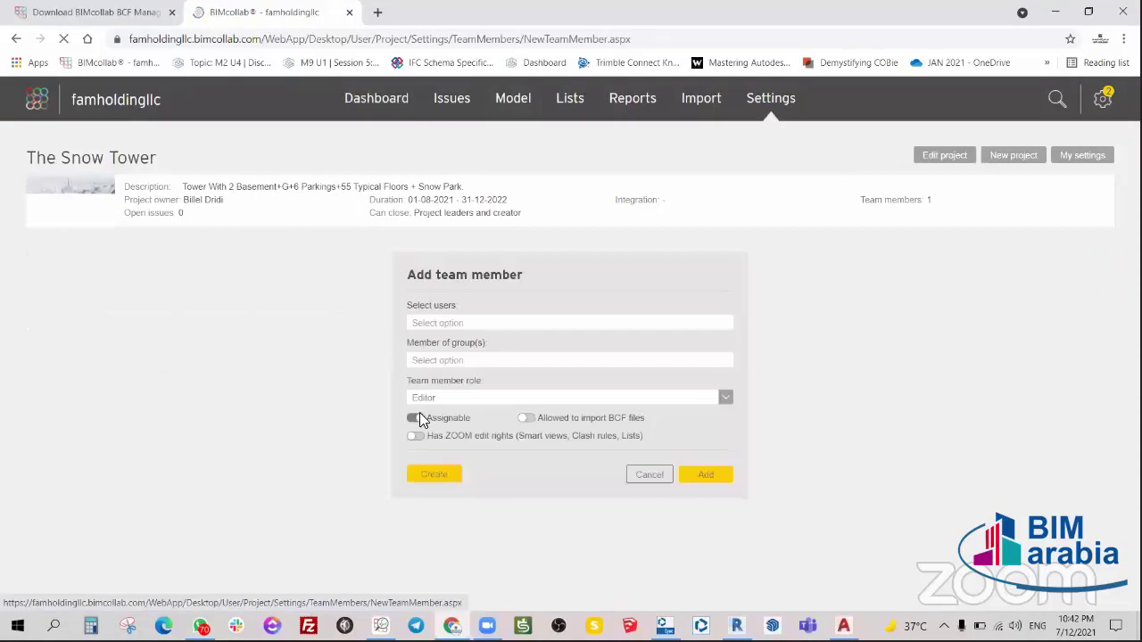
left_click(459, 322)
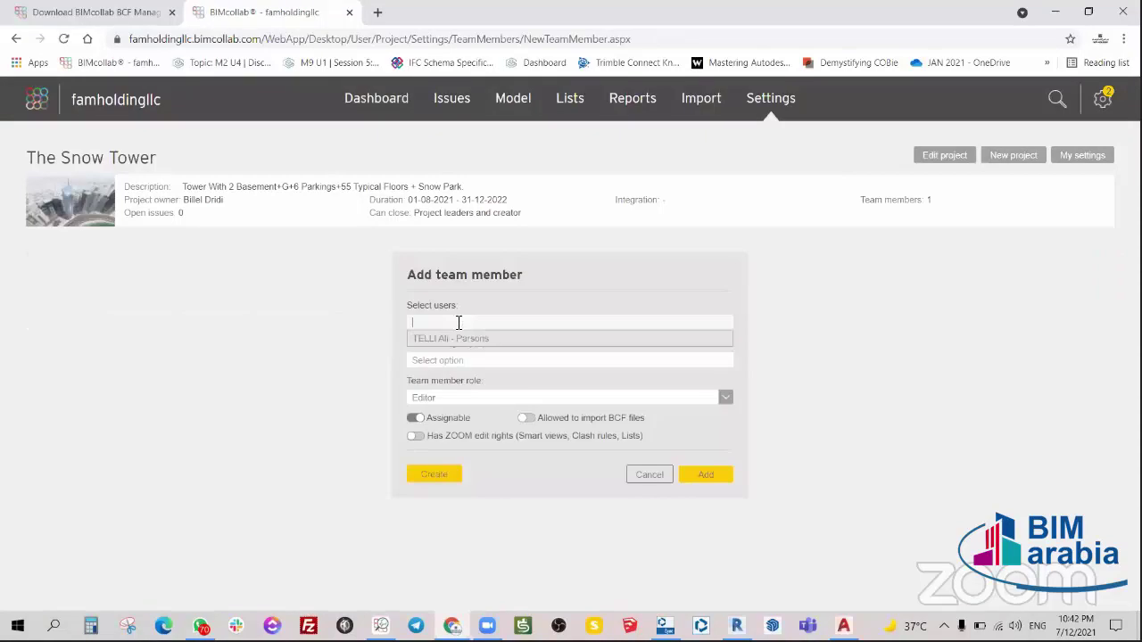
left_click(366, 350)
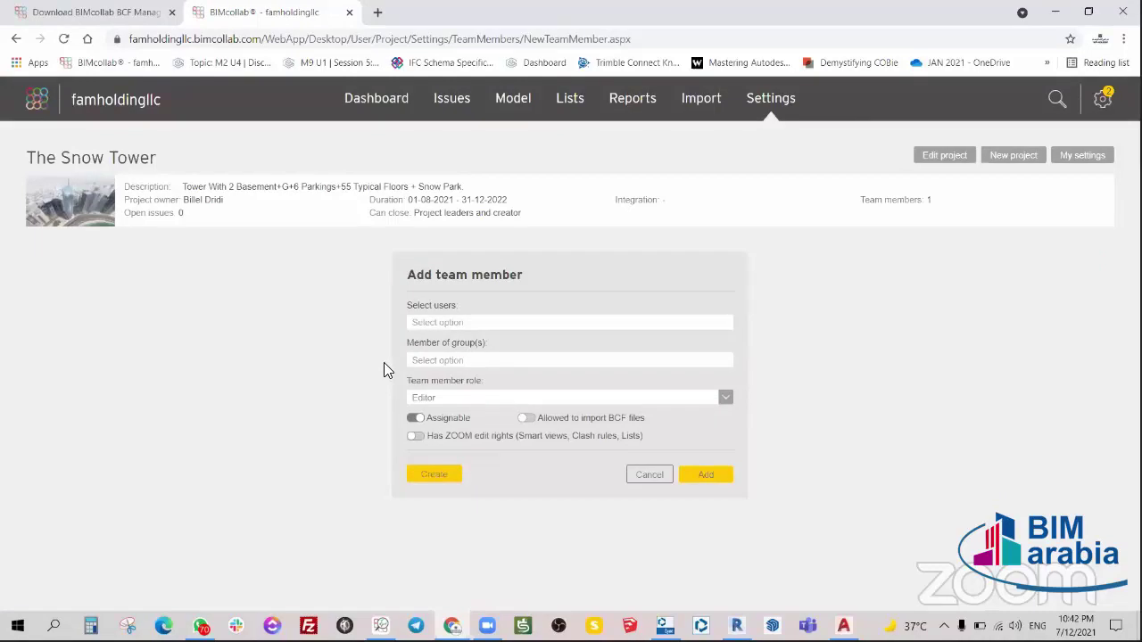
left_click(449, 360)
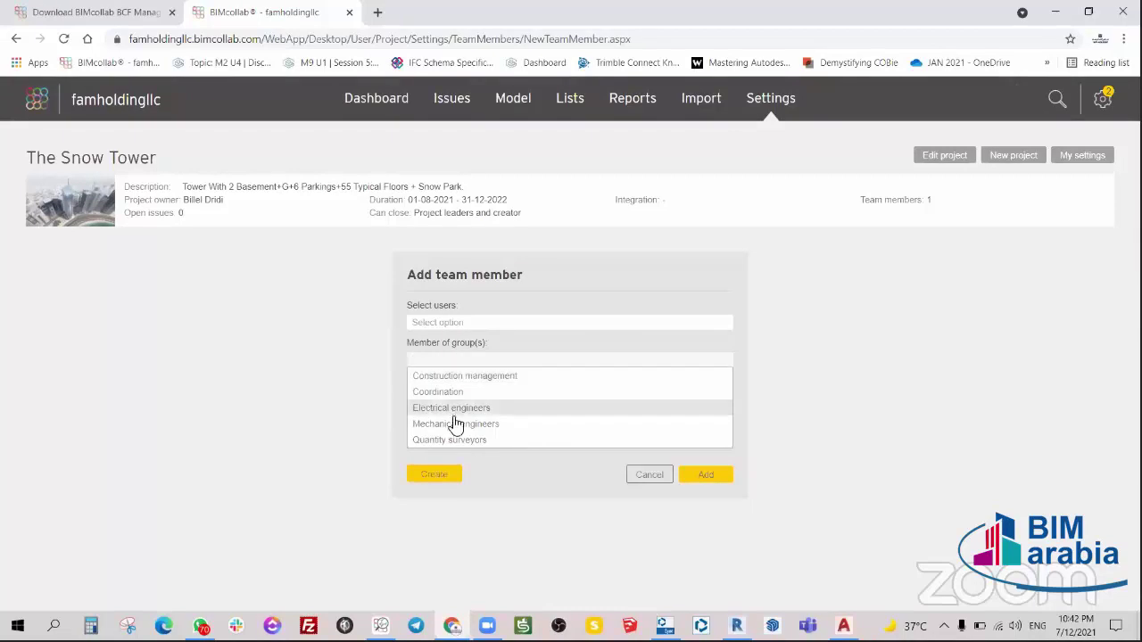
left_click(503, 468)
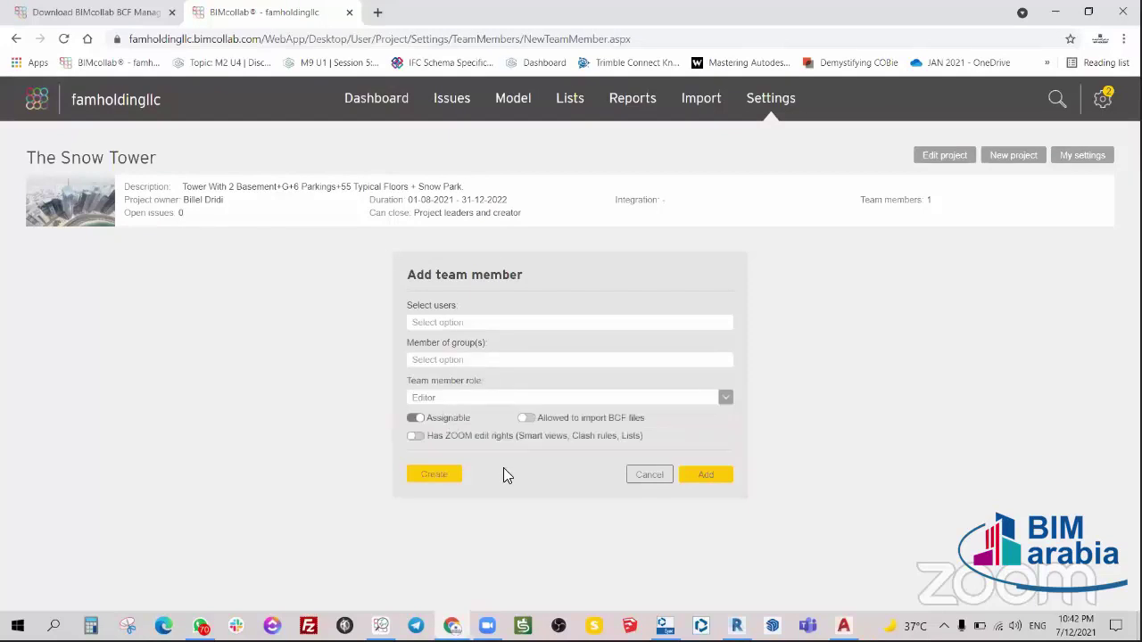
left_click(725, 399)
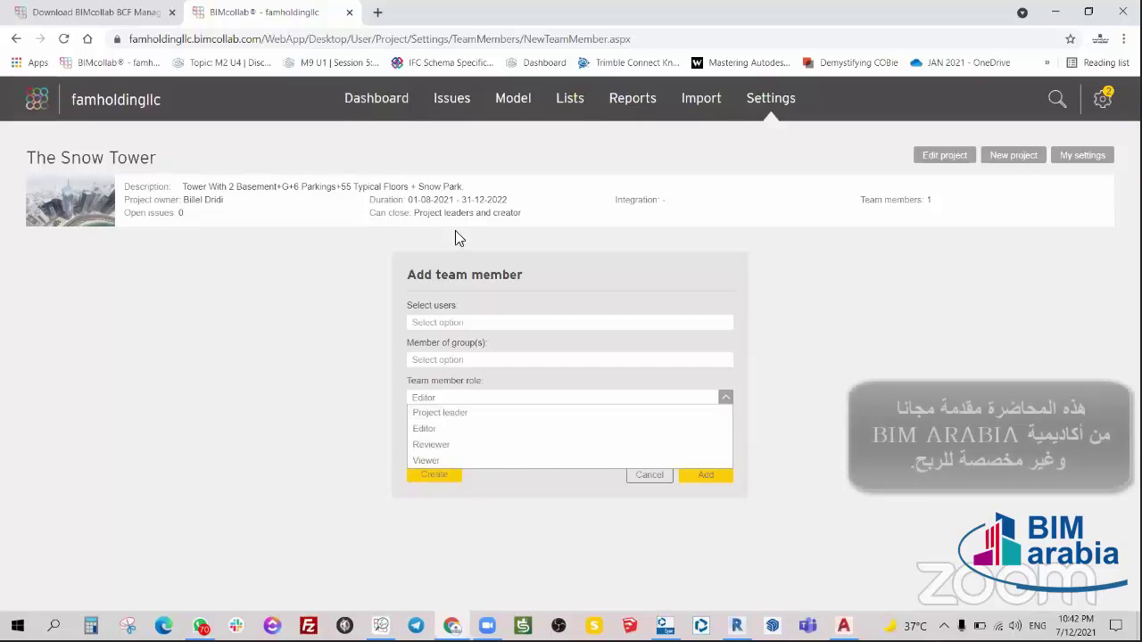
- Search Select users for a person's e-mail, clear it when nothing matches, and open the account menu
left_click(460, 321)
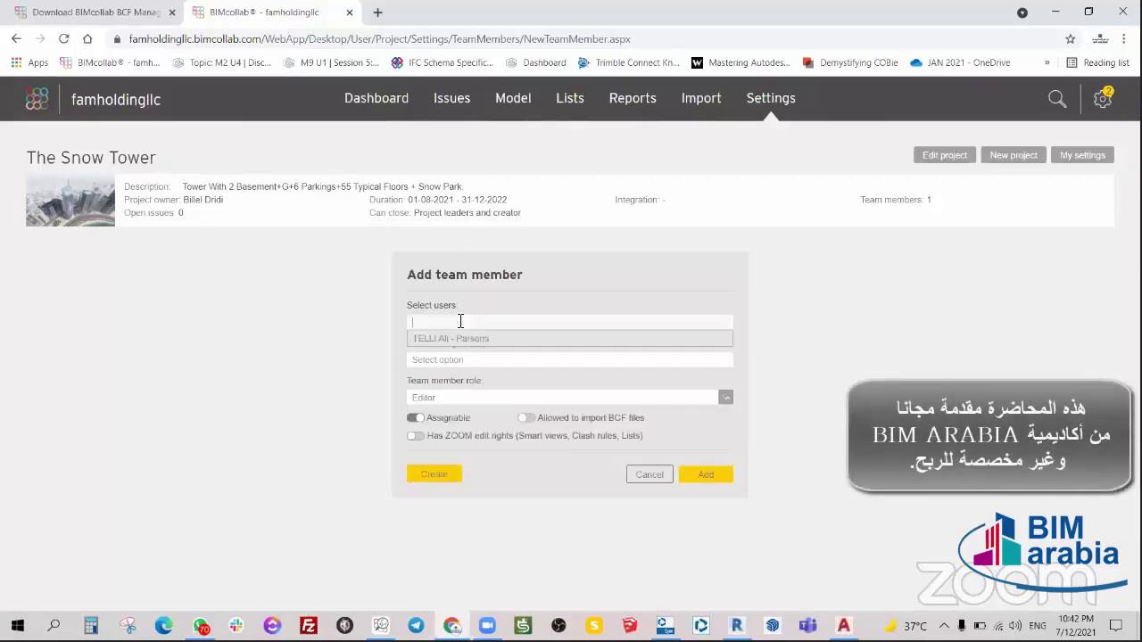
type("re")
left_click(353, 327)
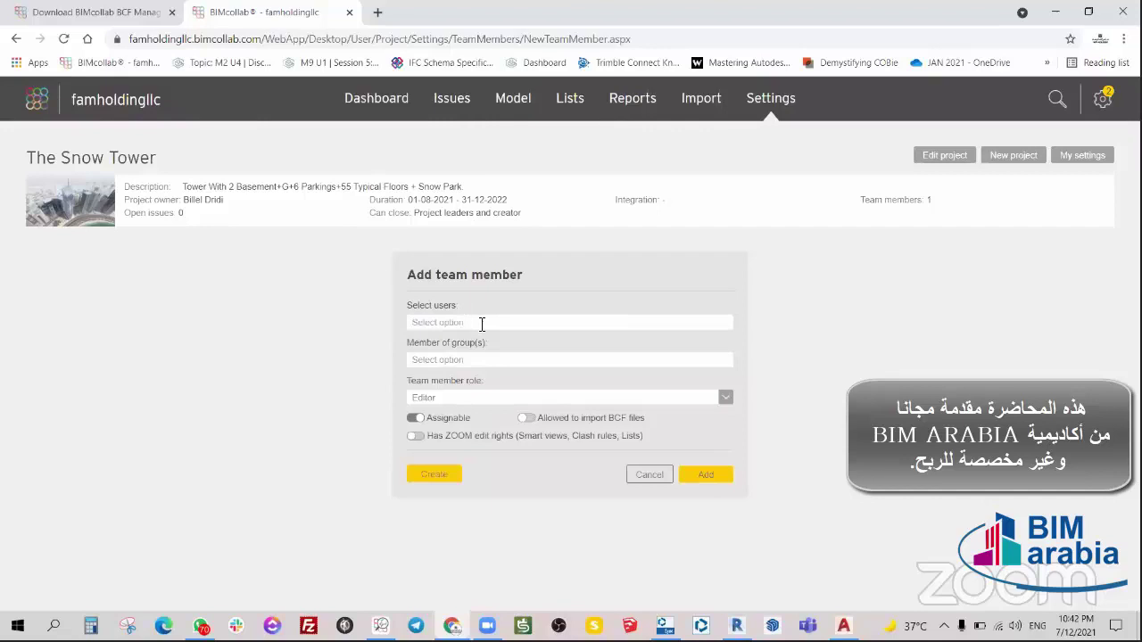
left_click(482, 324)
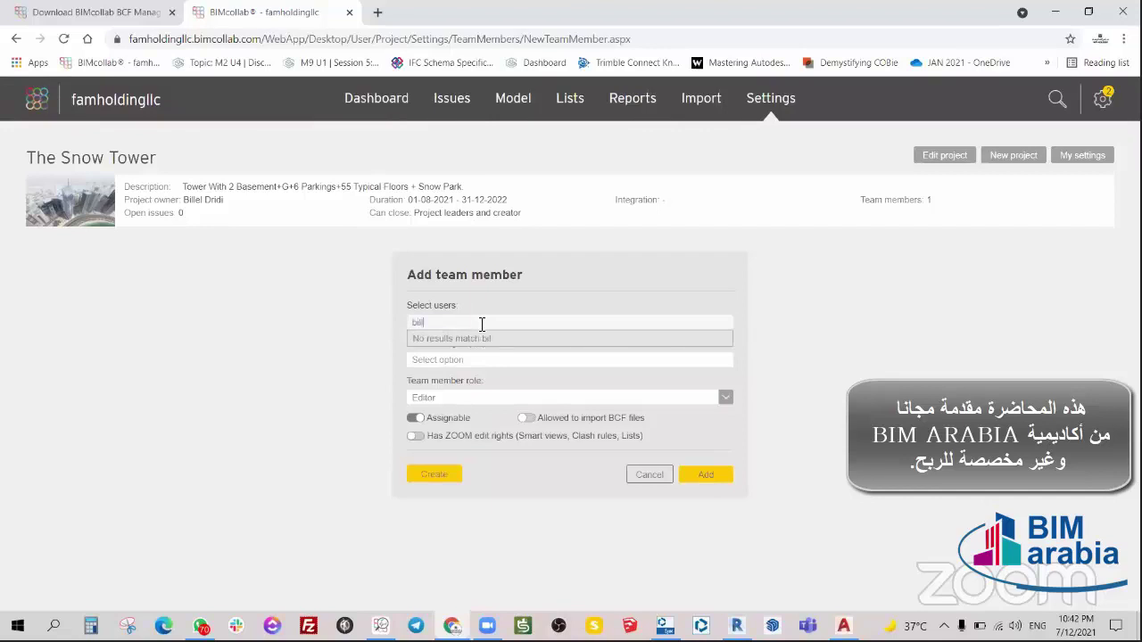
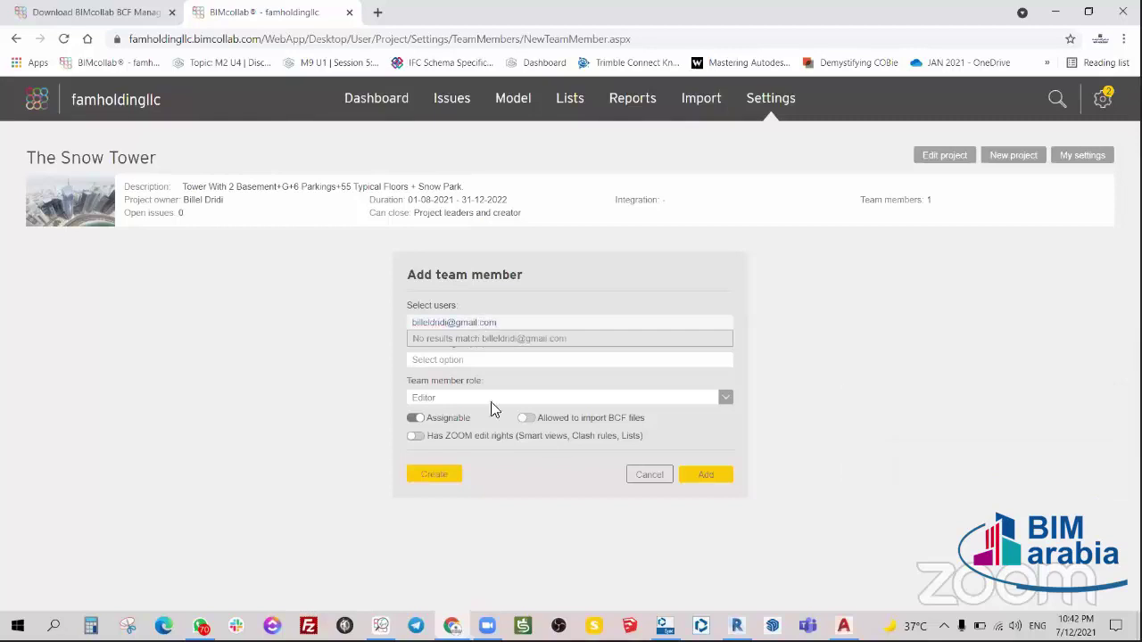
left_click(526, 480)
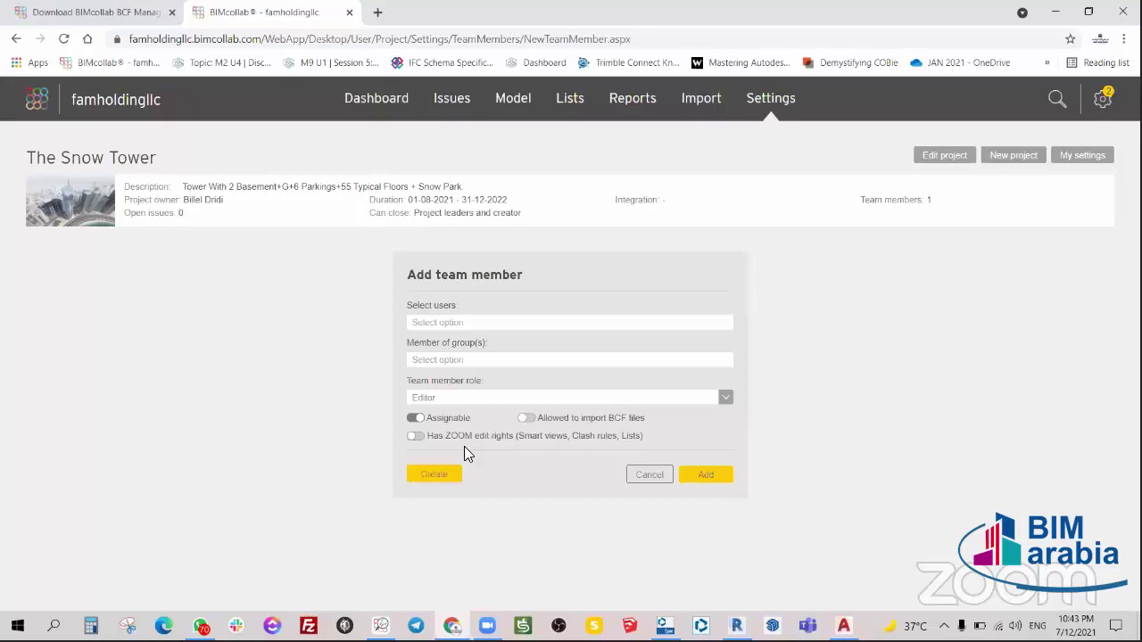
left_click(1103, 100)
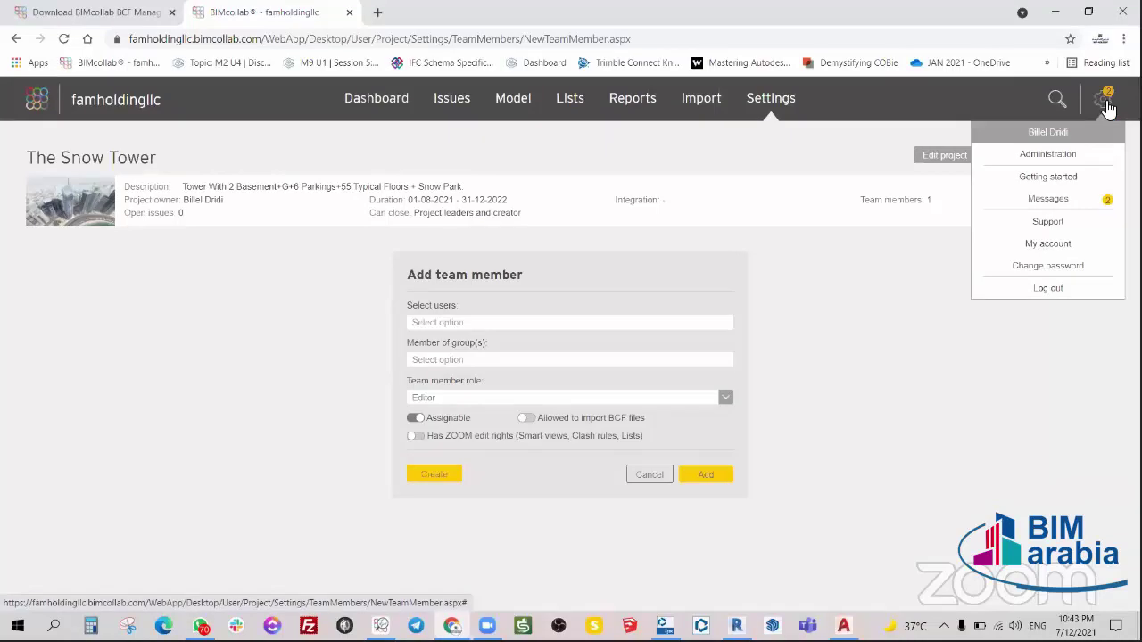
- Scroll through the Administration dashboard, then go back twice to the Team members list
left_click(1049, 152)
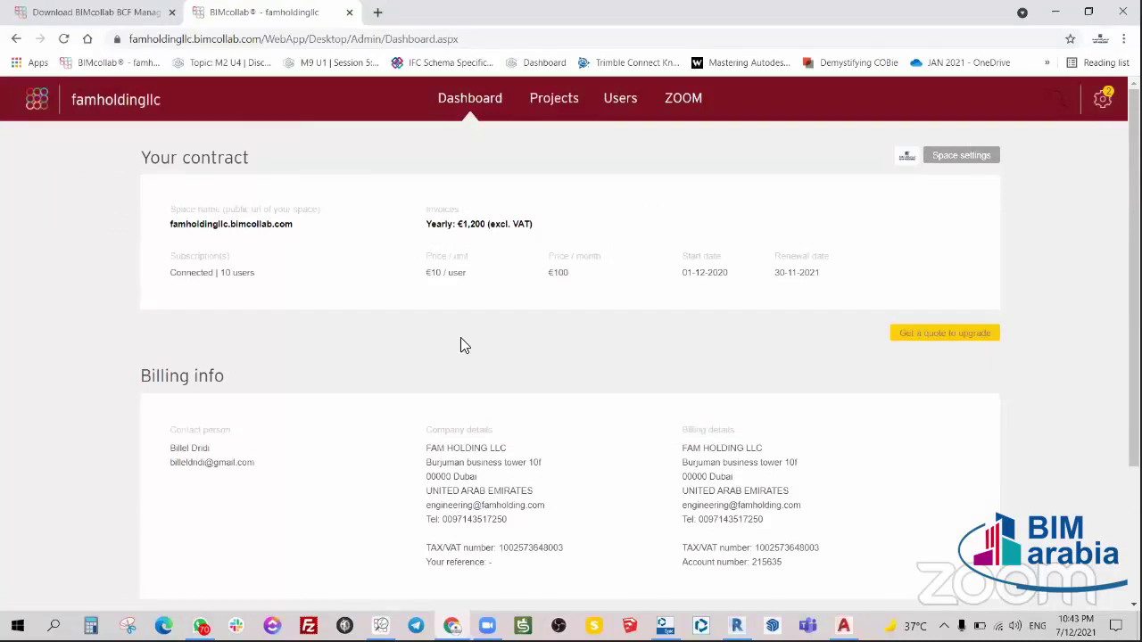
scroll(426, 308, "down", 2)
scroll(426, 308, "up", 2)
scroll(426, 308, "down", 2)
scroll(428, 305, "down", 1)
scroll(429, 305, "up", 3)
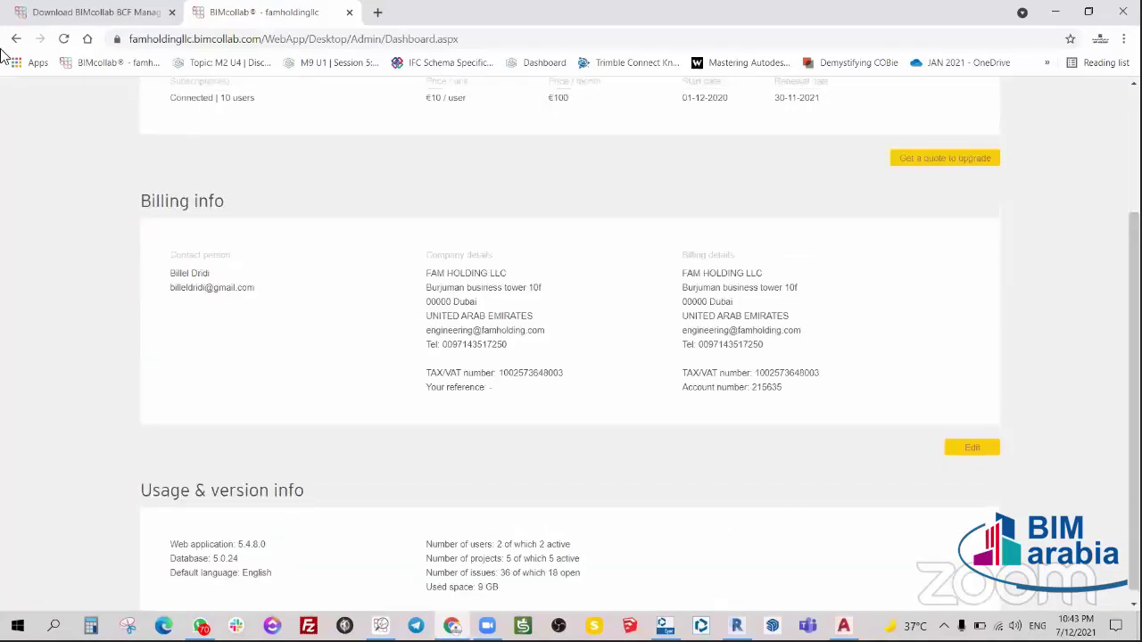
left_click(16, 38)
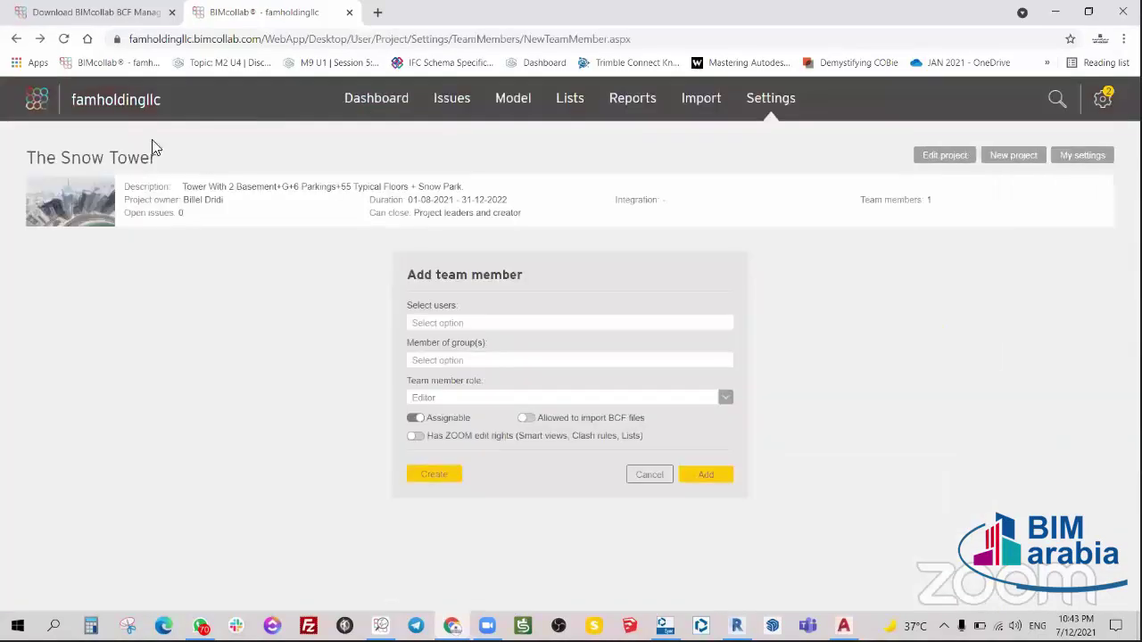
left_click(16, 38)
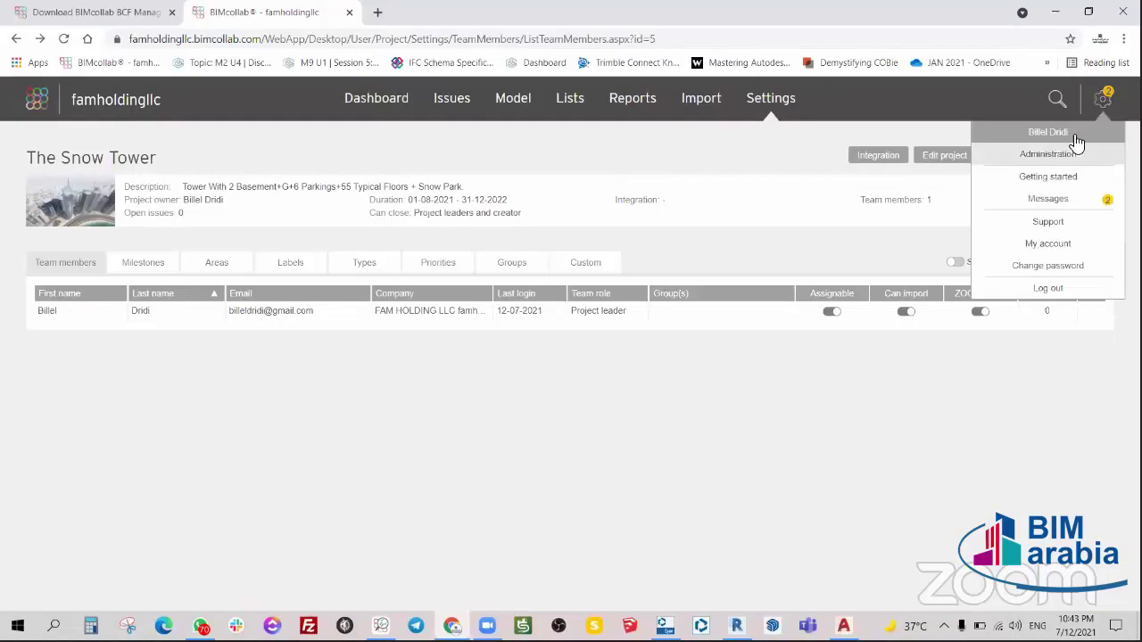
left_click(1085, 156)
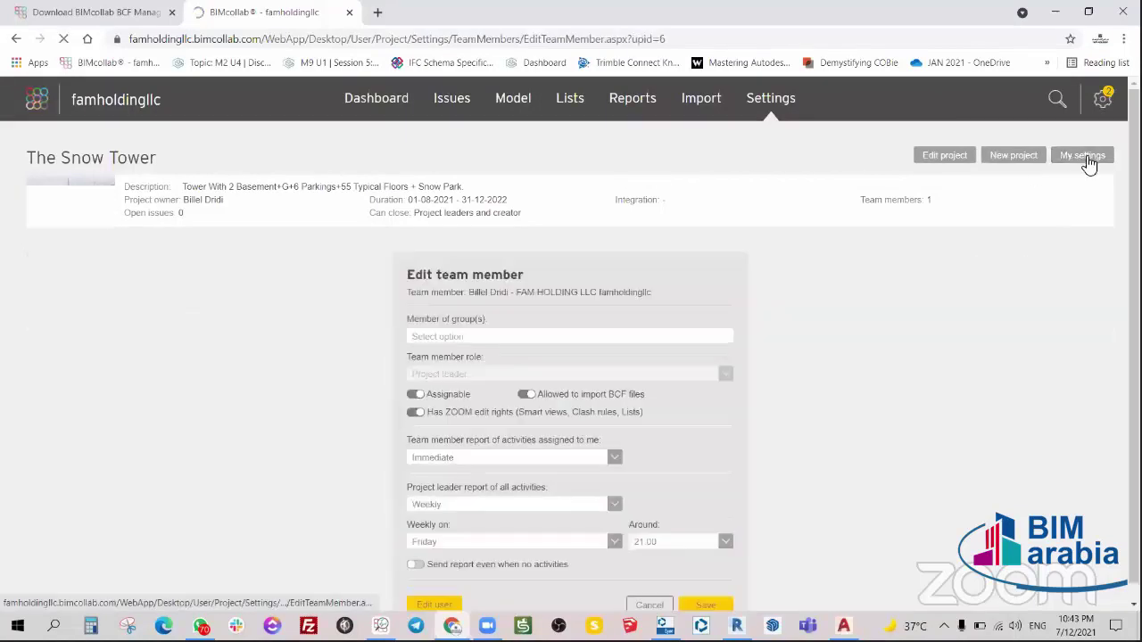
scroll(605, 370, "down", 1)
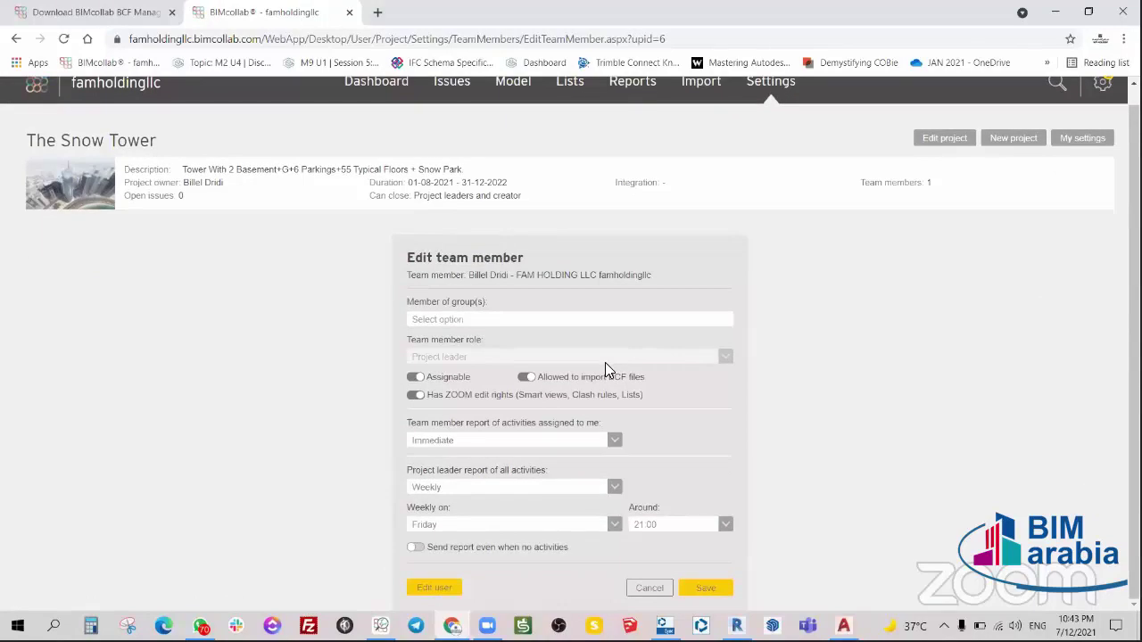
left_click(437, 585)
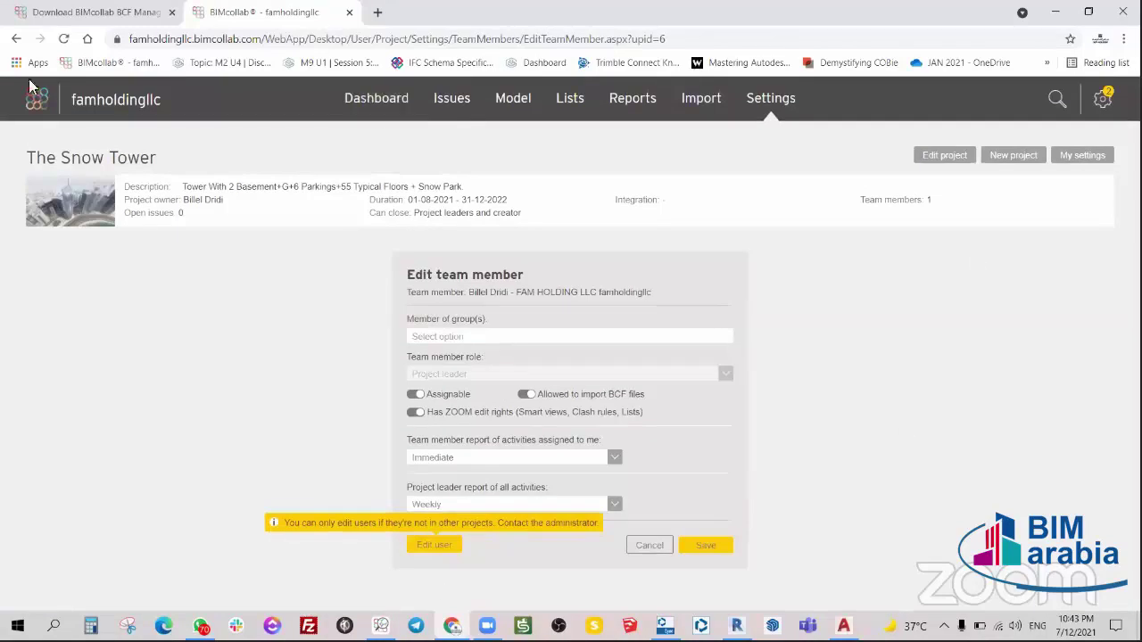
left_click(22, 12)
left_click(214, 11)
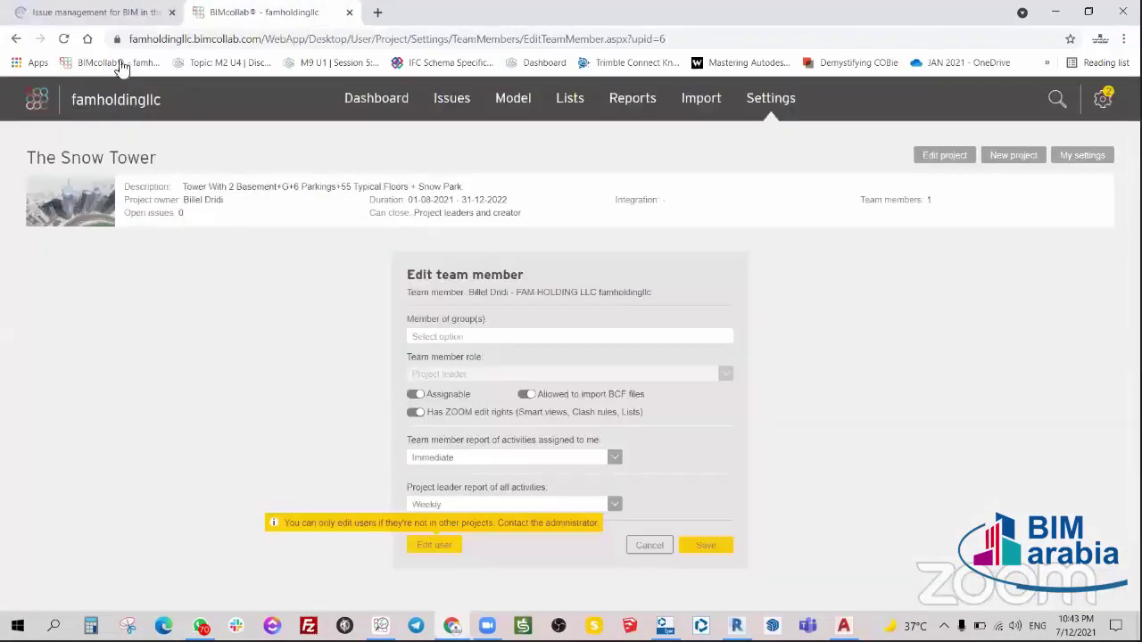
left_click(16, 38)
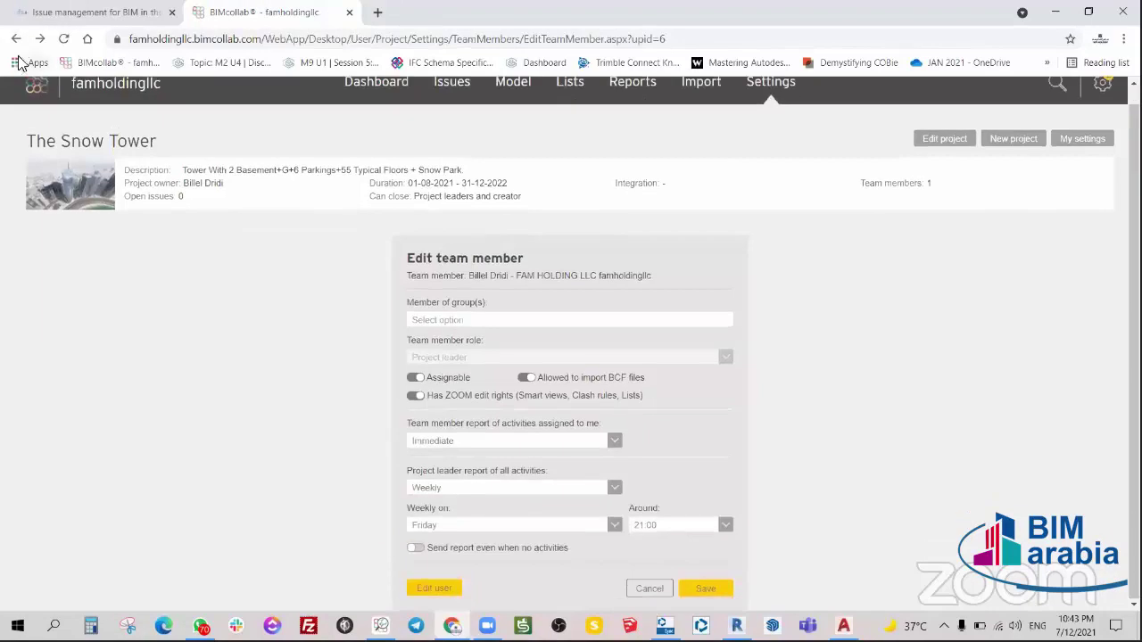
left_click(16, 39)
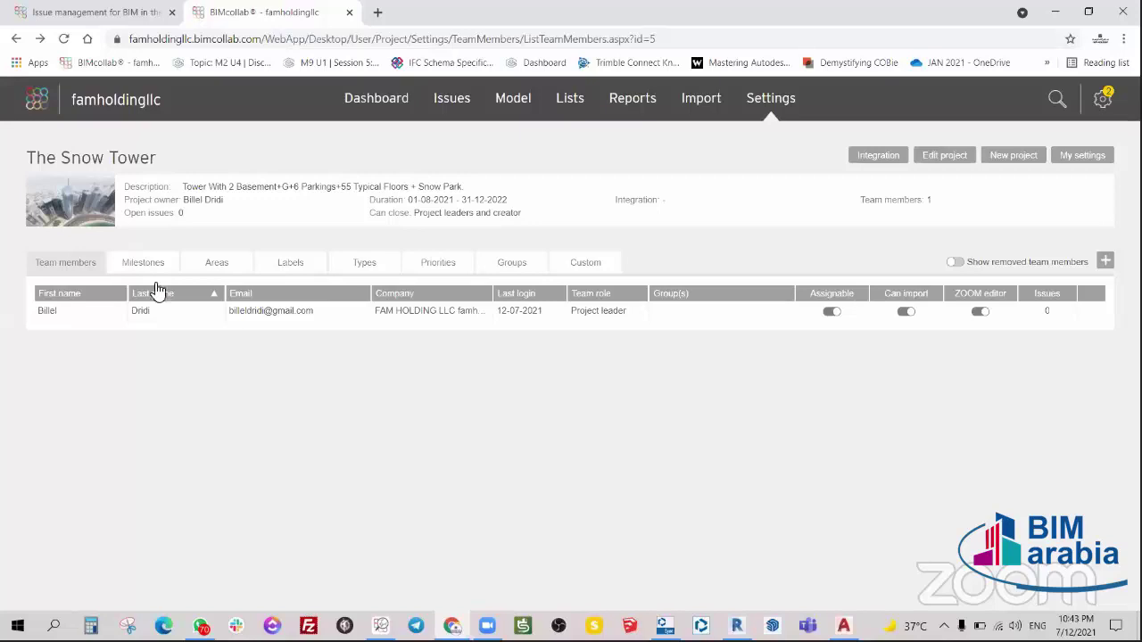
- On the Milestones tab, start a new milestone named 'Schematic Design', fixing its spelling
left_click(144, 267)
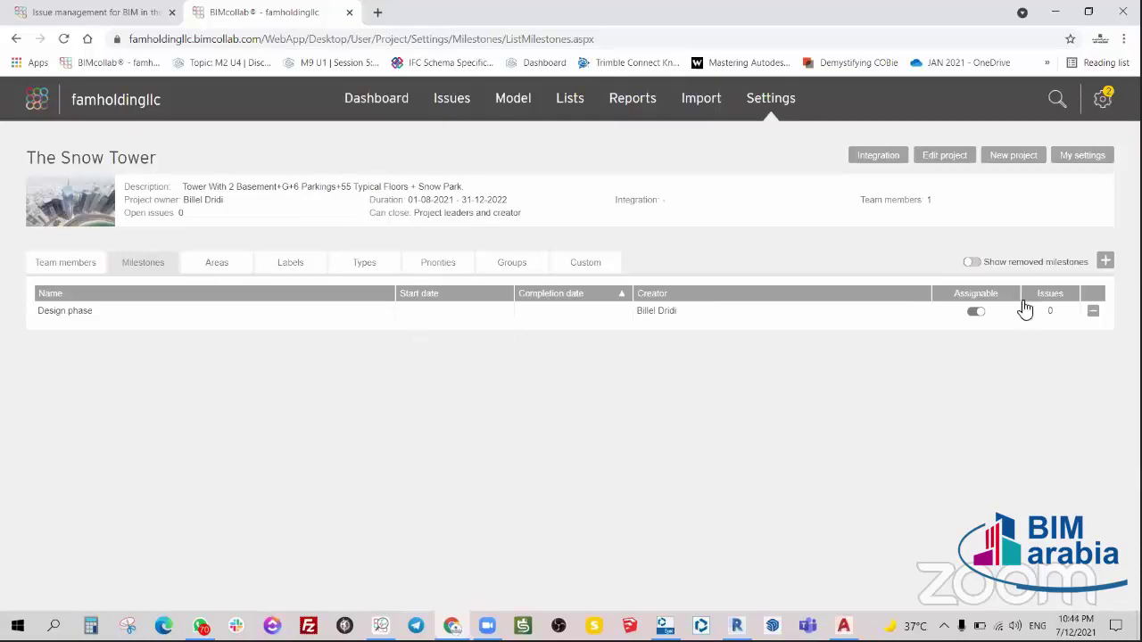
left_click(1106, 264)
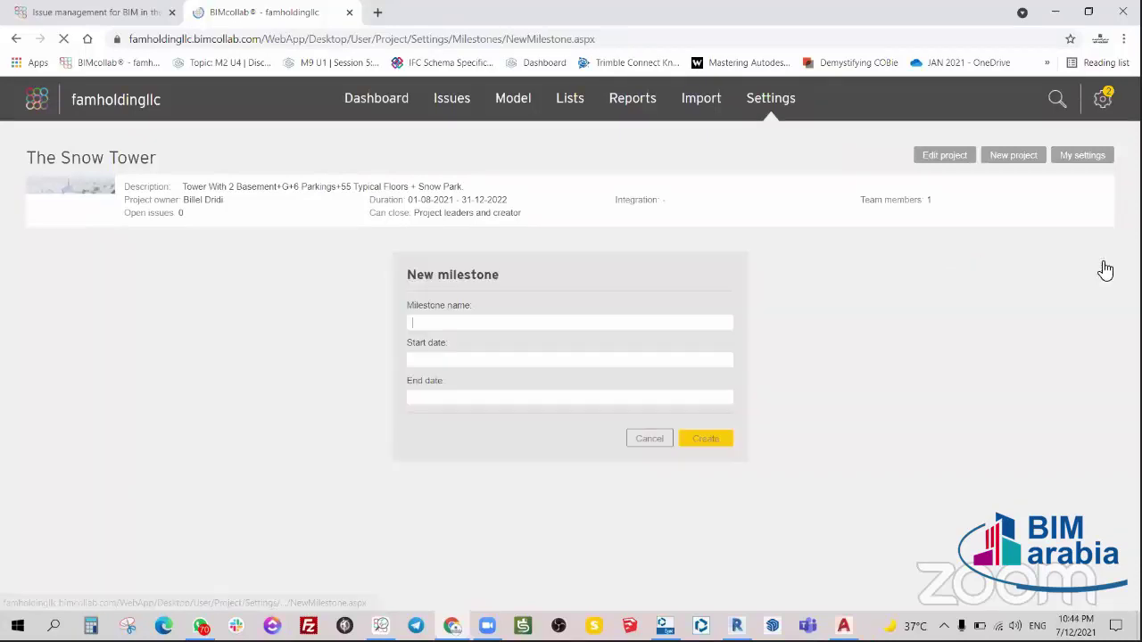
left_click(639, 441)
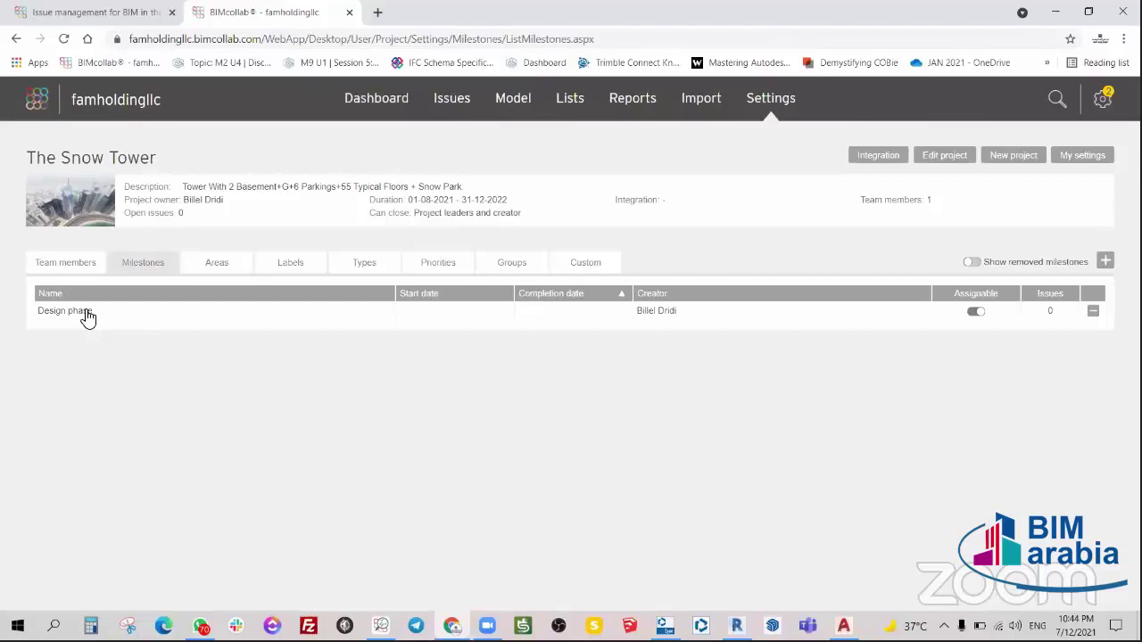
left_click(1105, 260)
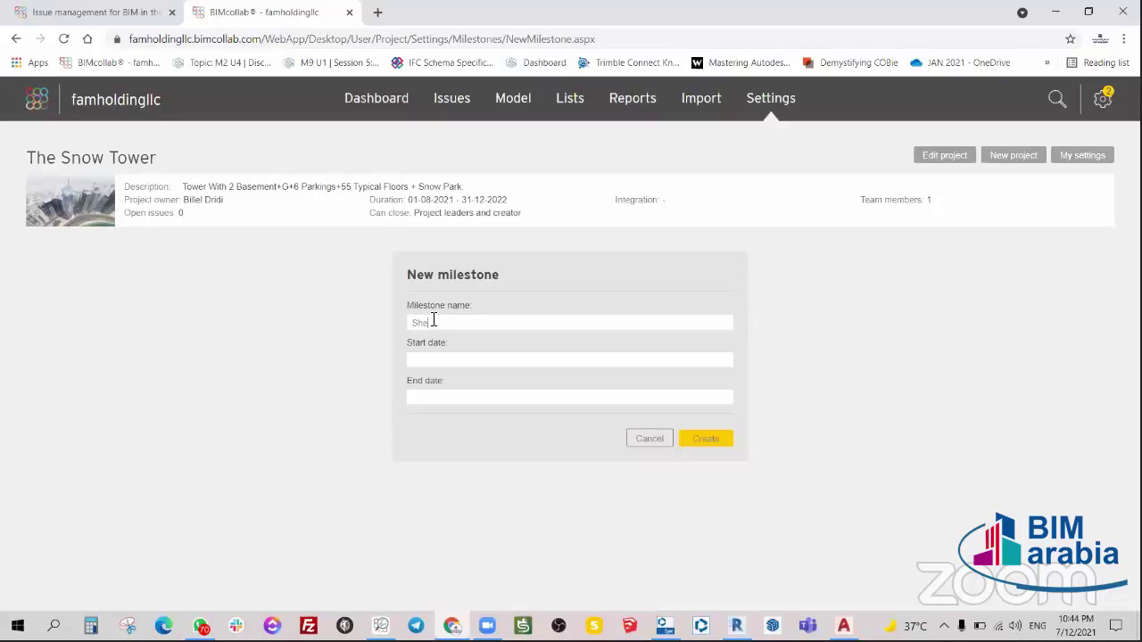
type("ic")
right_click(425, 321)
left_click(441, 328)
type("sign")
- Set its dates to 01-08-2021 through 31-08-2021 and create the milestone
left_click(444, 361)
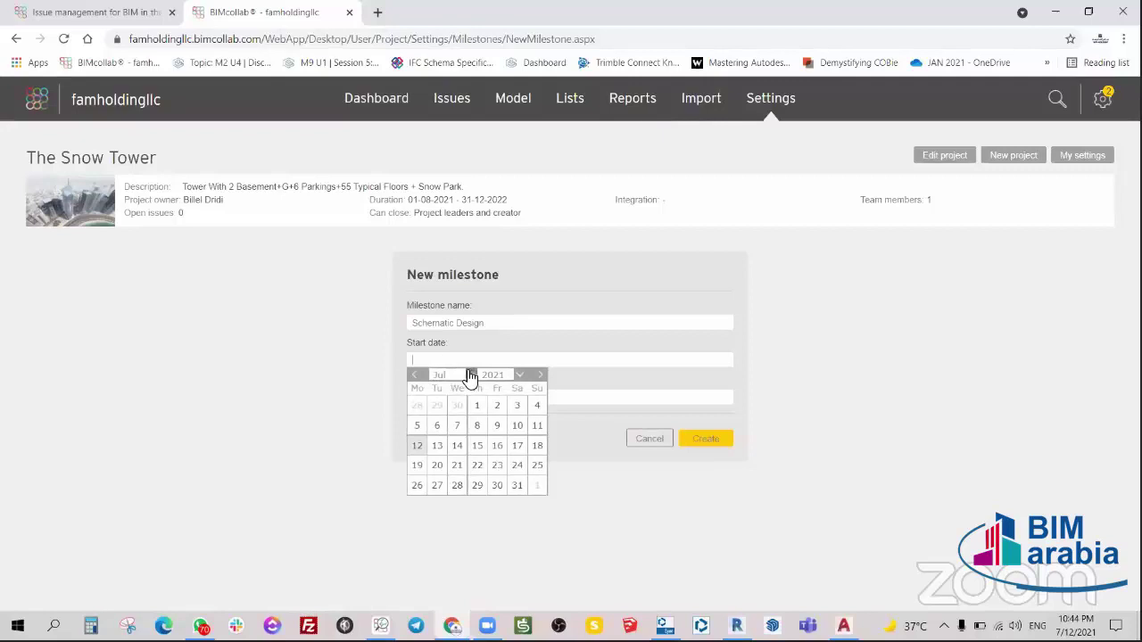
left_click(470, 373)
left_click(442, 506)
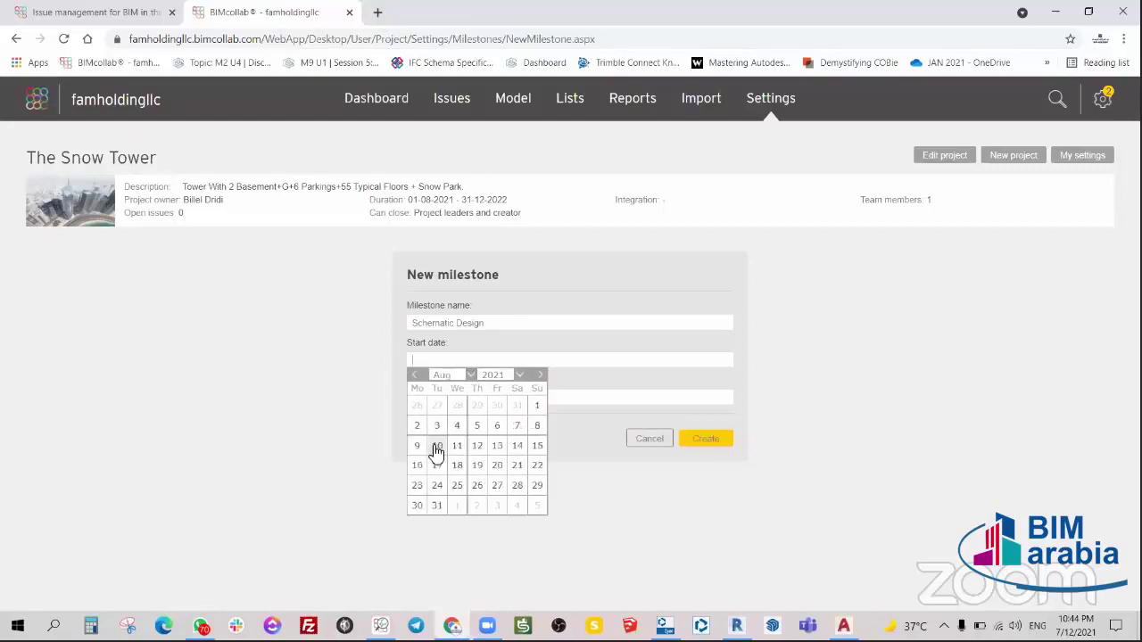
left_click(536, 406)
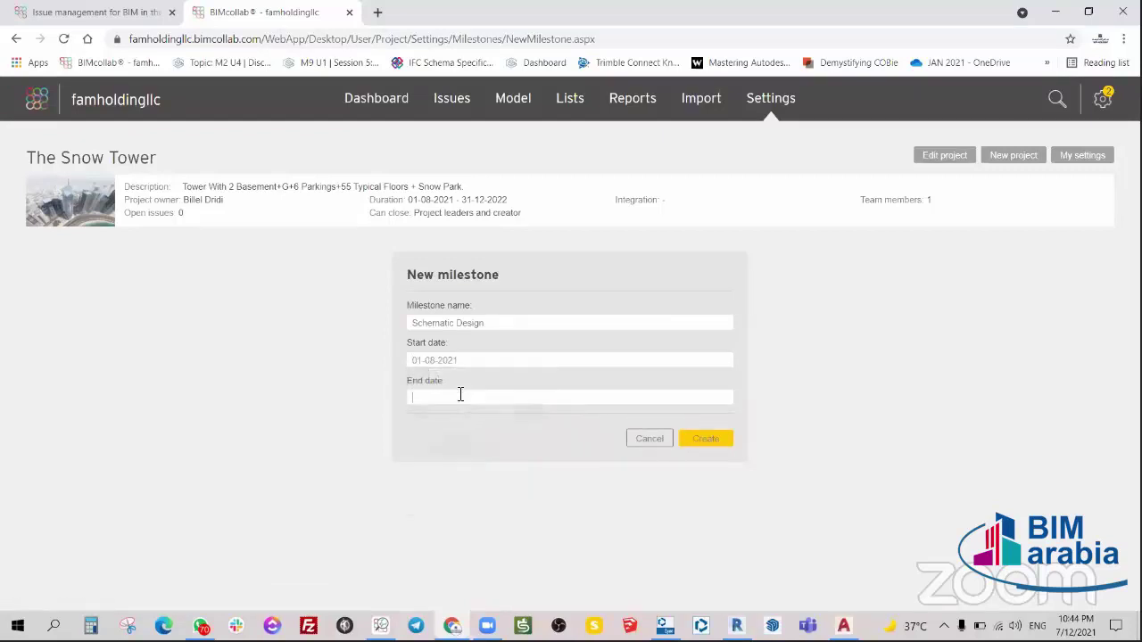
left_click(461, 395)
left_click(472, 414)
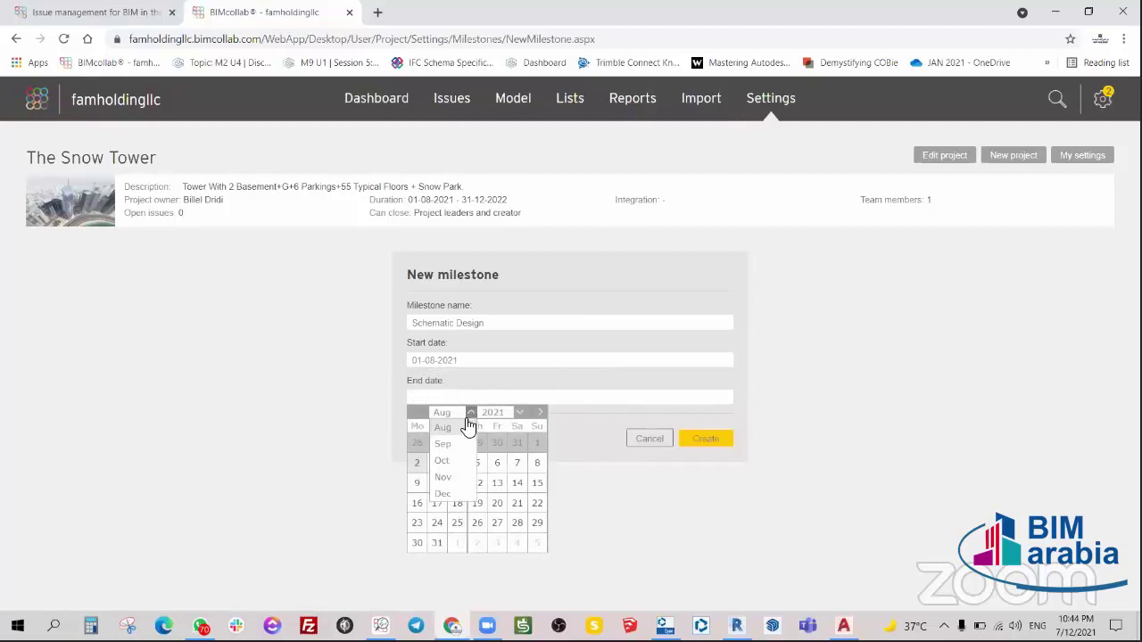
left_click(463, 434)
left_click(437, 542)
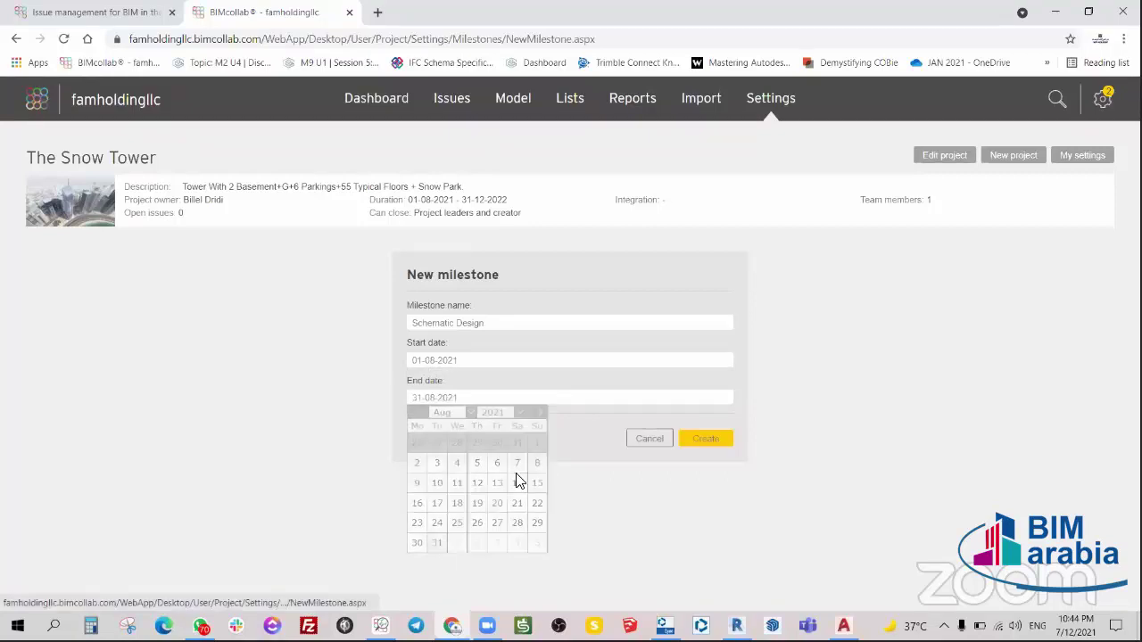
left_click(706, 439)
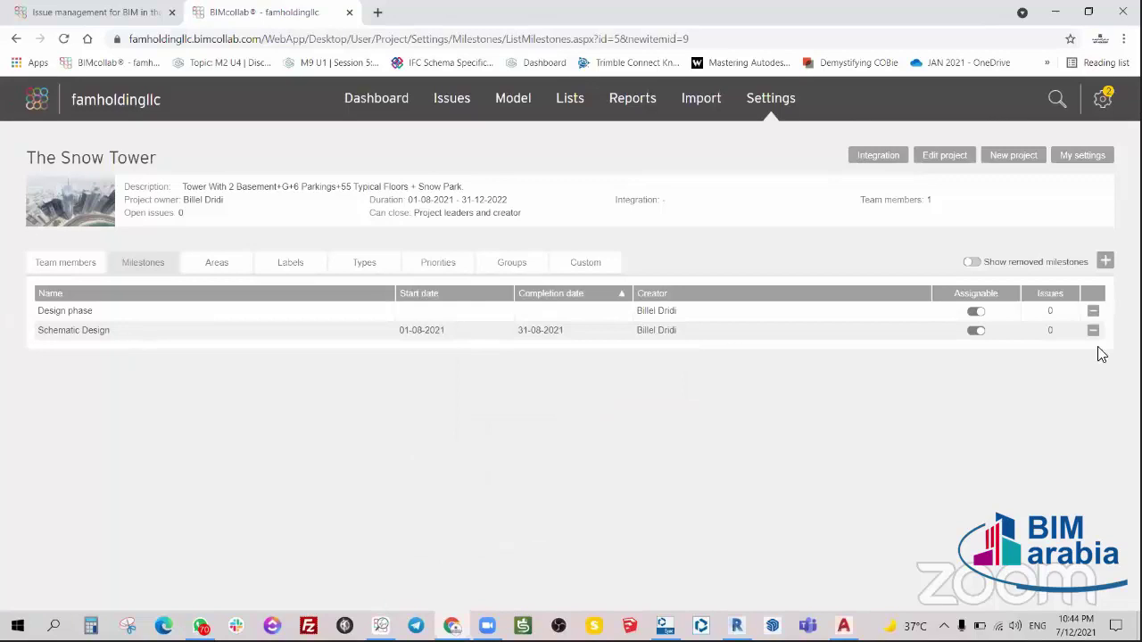
- Start a new milestone named 'Detailed Design' with start date 01-09-2021
left_click(1104, 261)
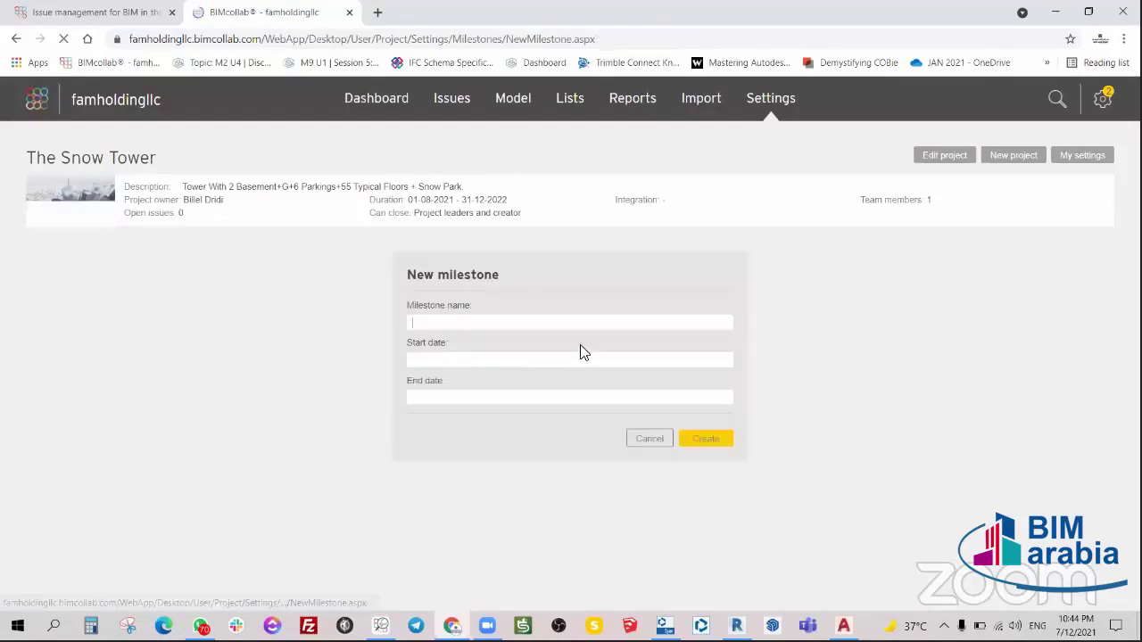
left_click(441, 323)
type("Detail")
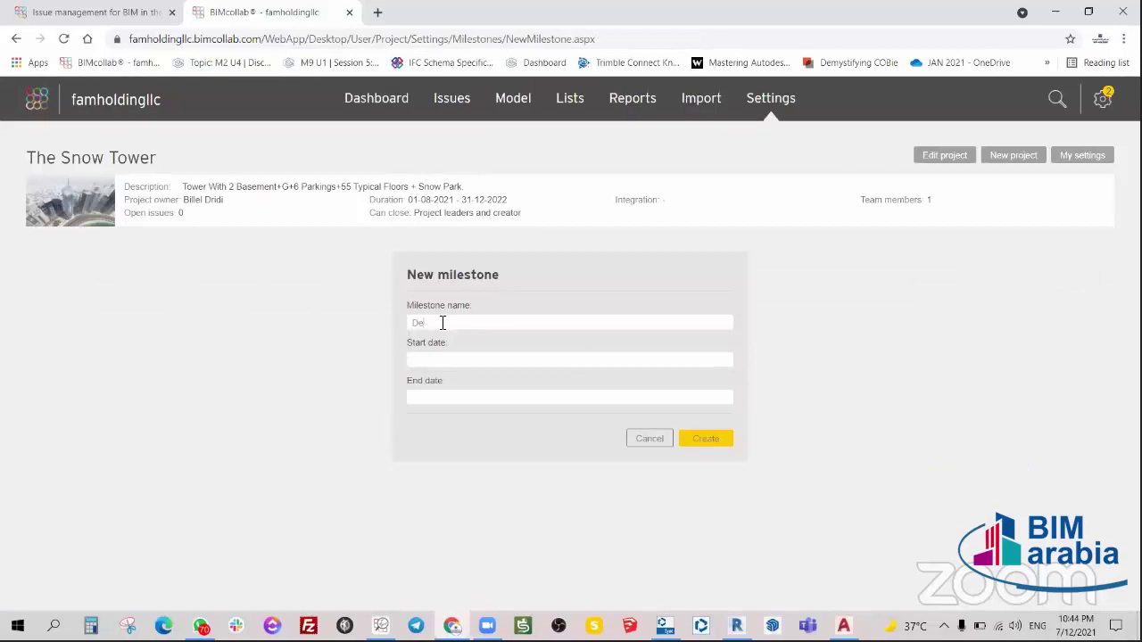
type("ed De")
type("sign")
left_click(435, 359)
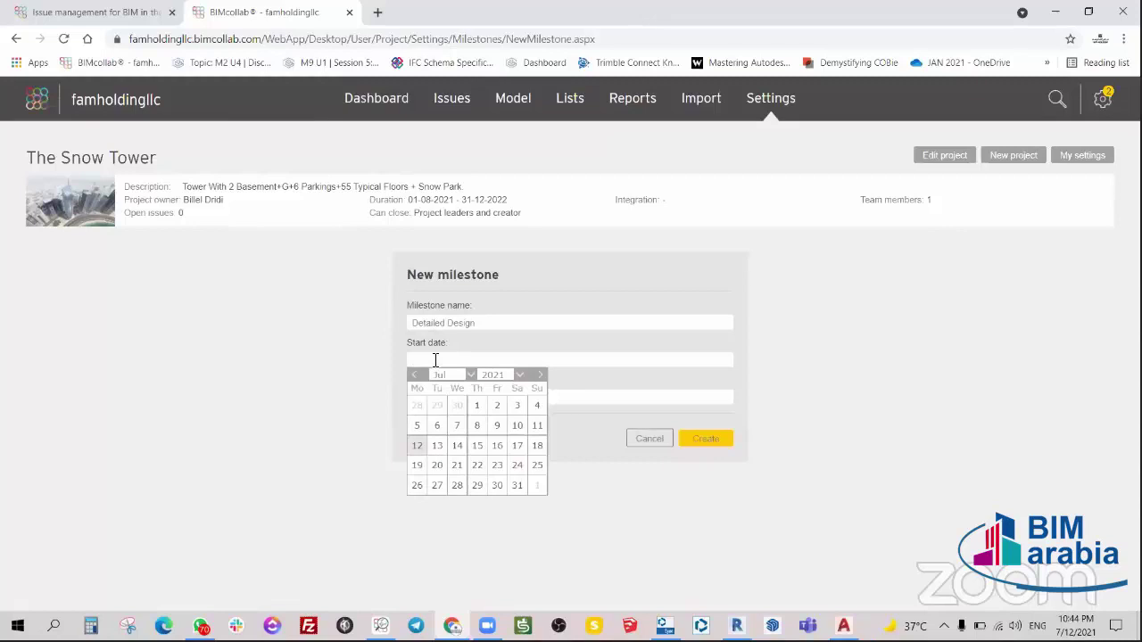
left_click(473, 378)
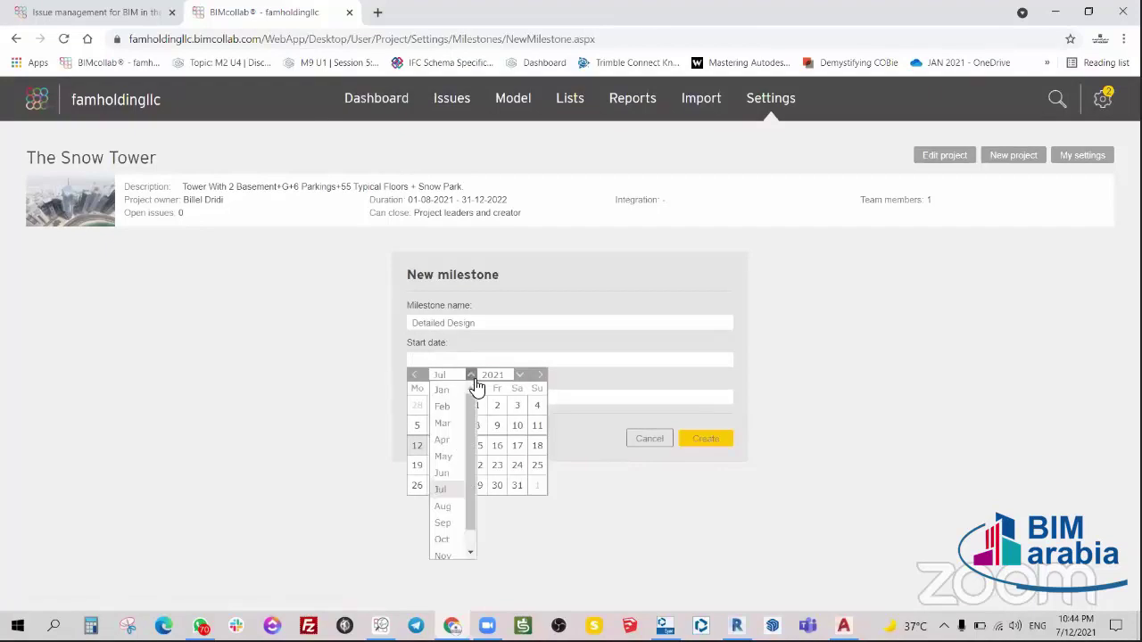
left_click(443, 522)
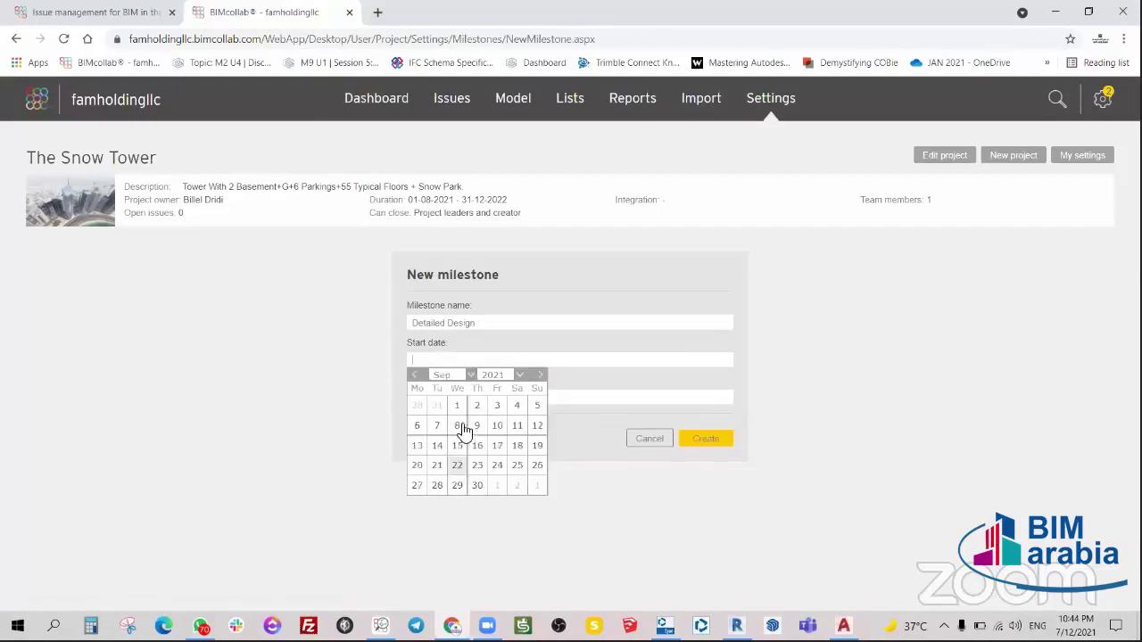
left_click(456, 405)
- Give it end date 15-10-2021, create it, and delete the Design phase milestone
left_click(460, 397)
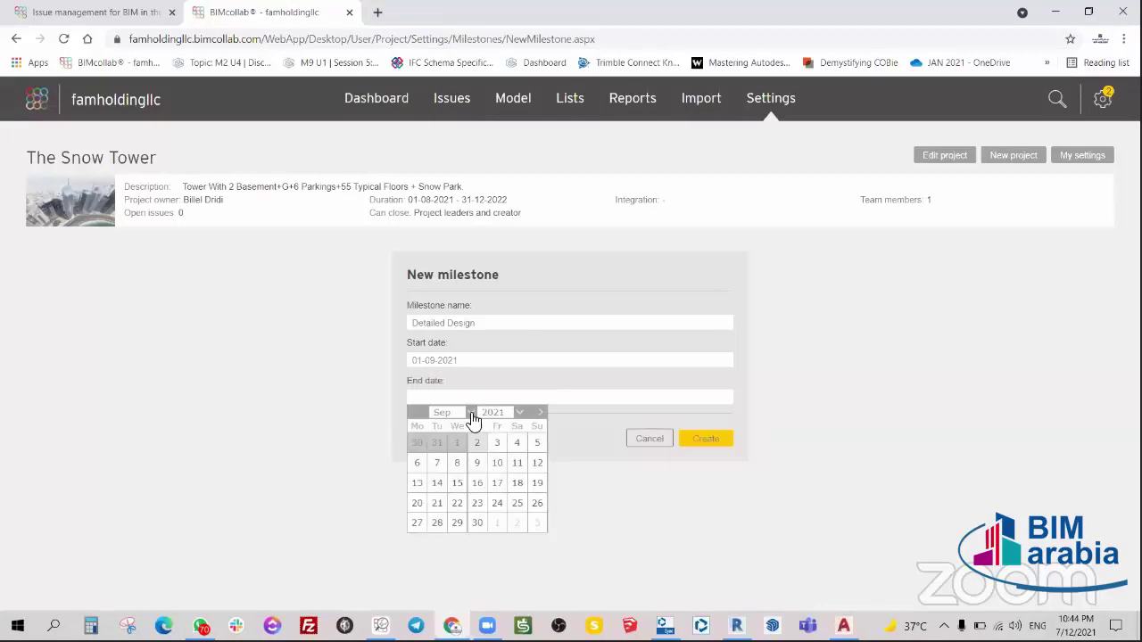
left_click(471, 413)
left_click(441, 444)
left_click(495, 482)
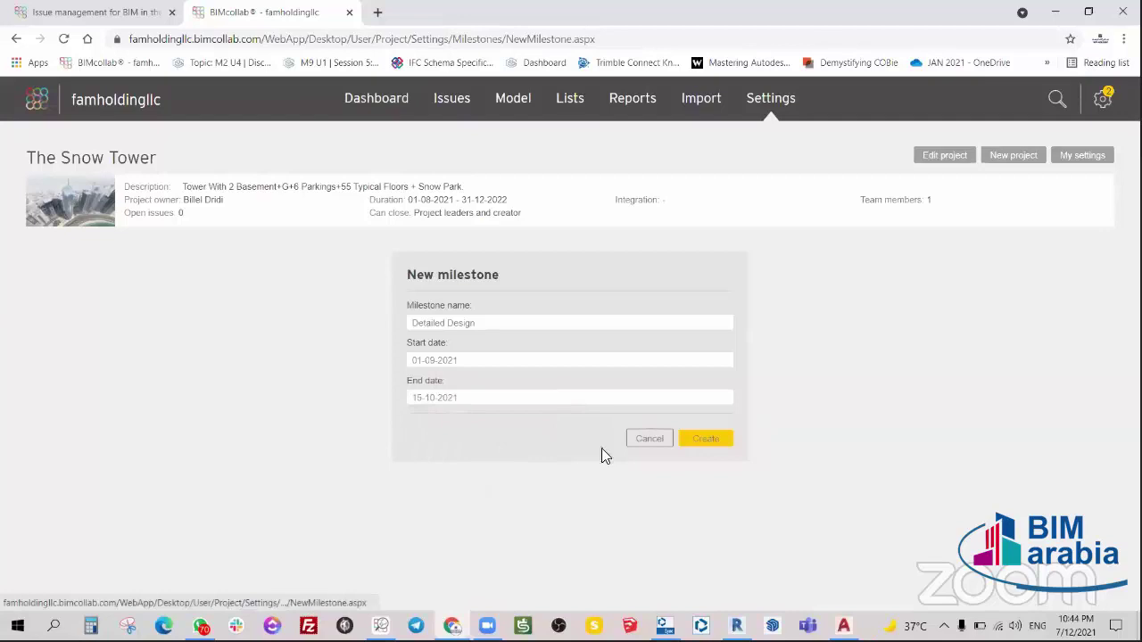
left_click(711, 440)
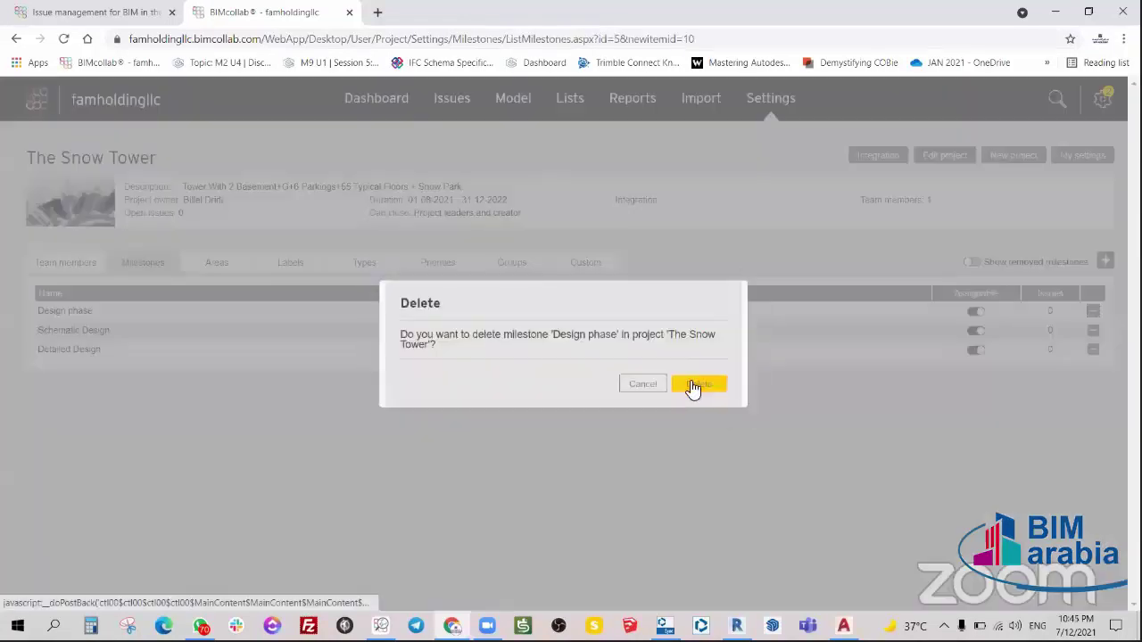
left_click(693, 387)
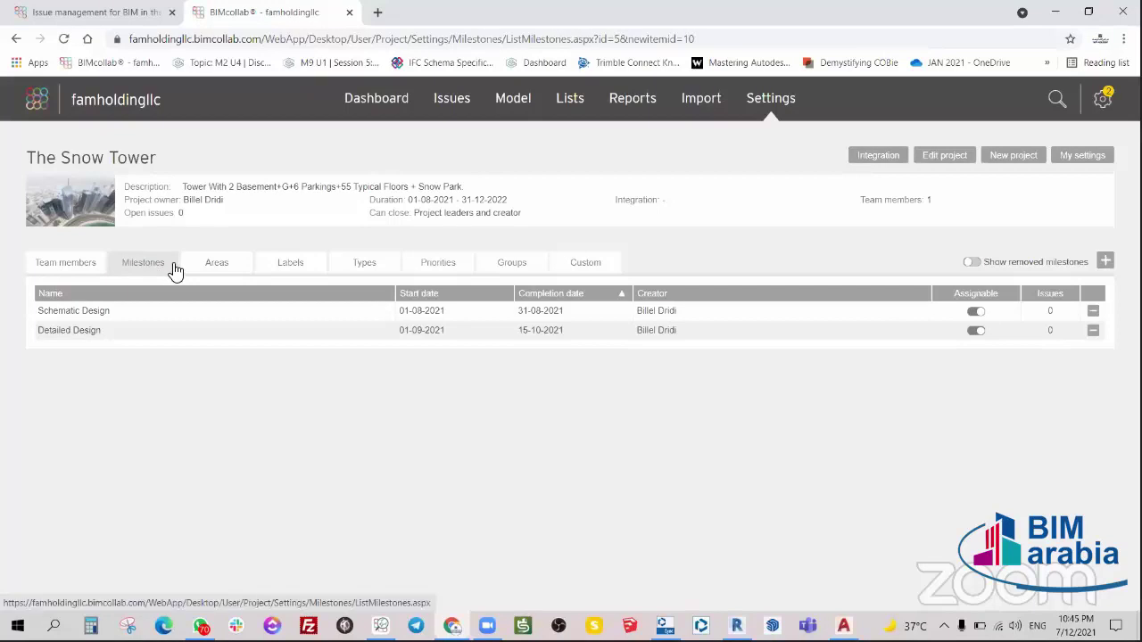
left_click(207, 269)
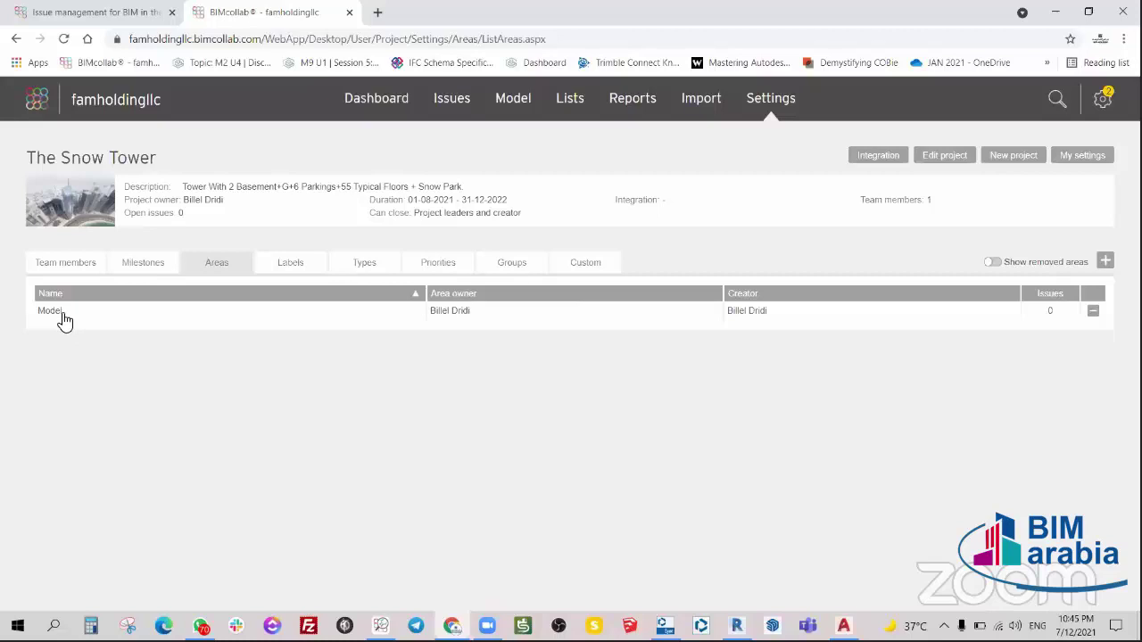
- Add a Design Model area, leaving its owner as Not set
left_click(1093, 311)
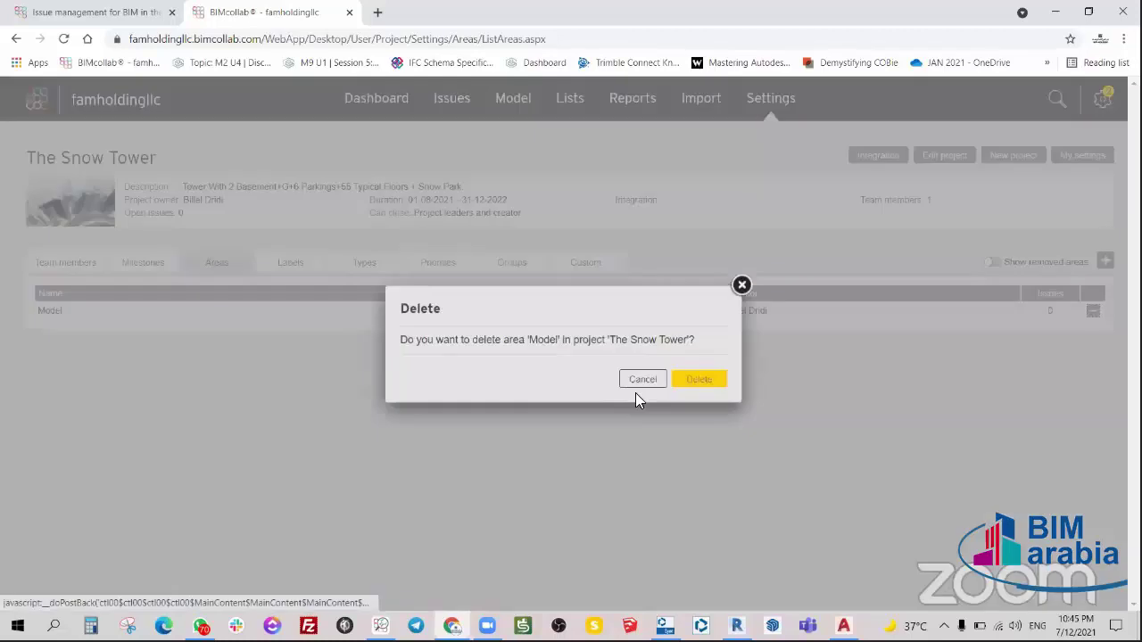
left_click(1031, 277)
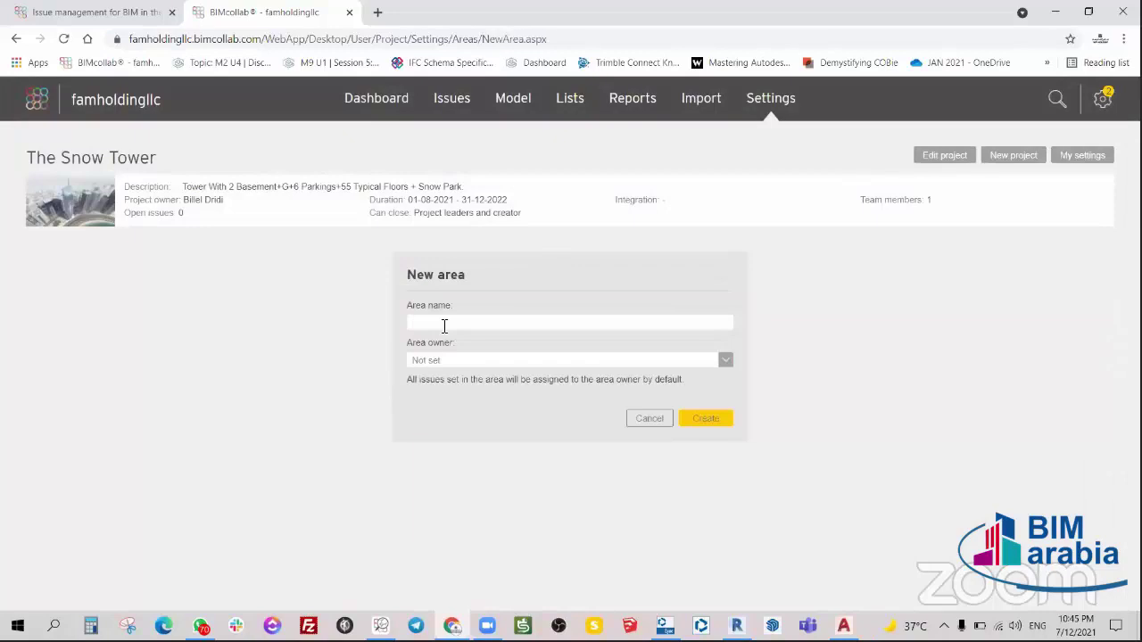
type("Design Model")
left_click(726, 360)
left_click(726, 361)
left_click(726, 360)
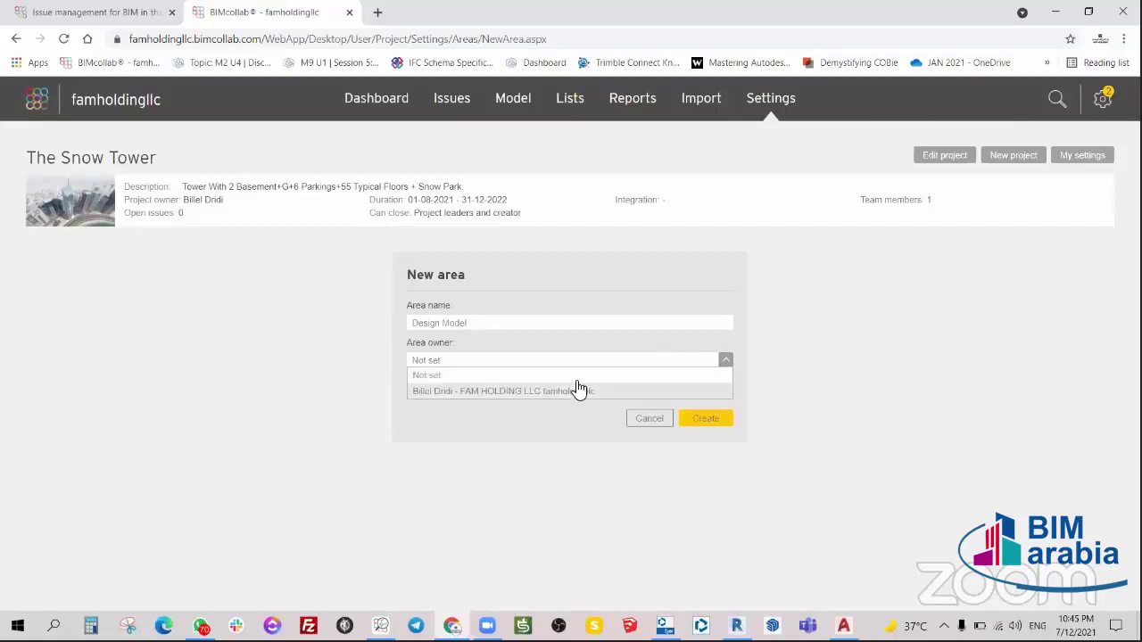
left_click(674, 364)
left_click(710, 421)
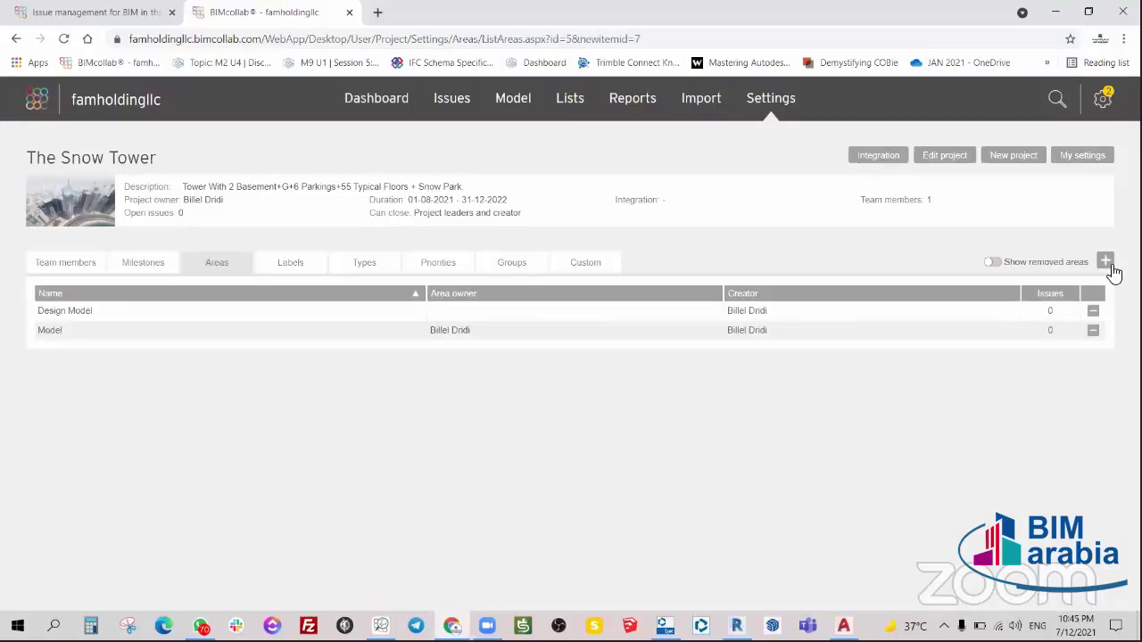
- Add a Construction Model area with corrected spelling, and delete the old Model area
left_click(553, 321)
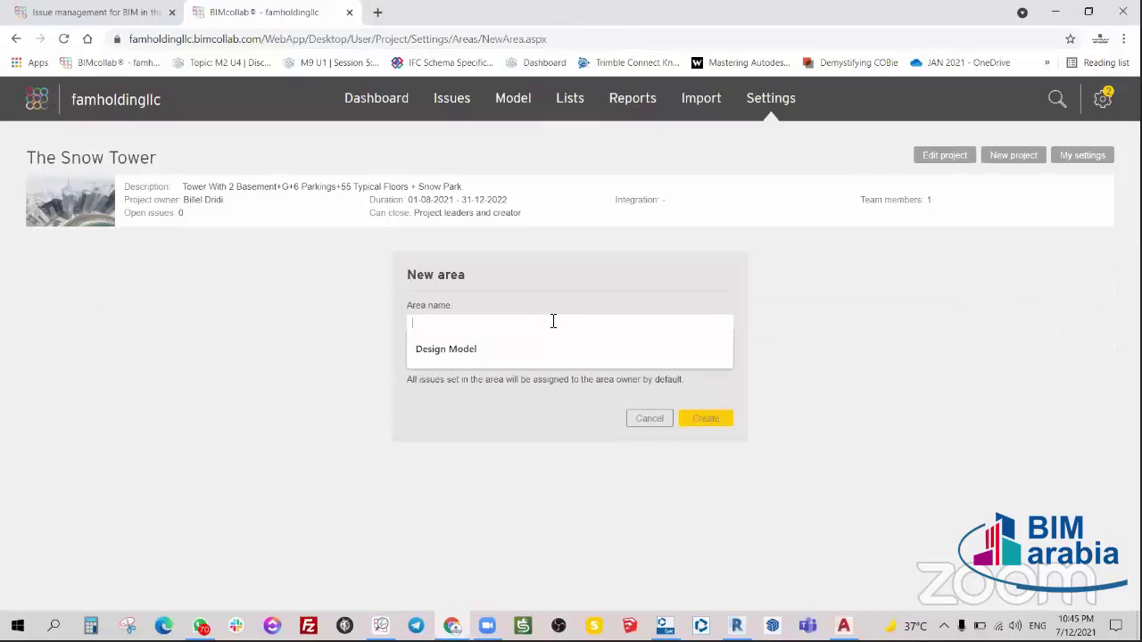
type("Cos")
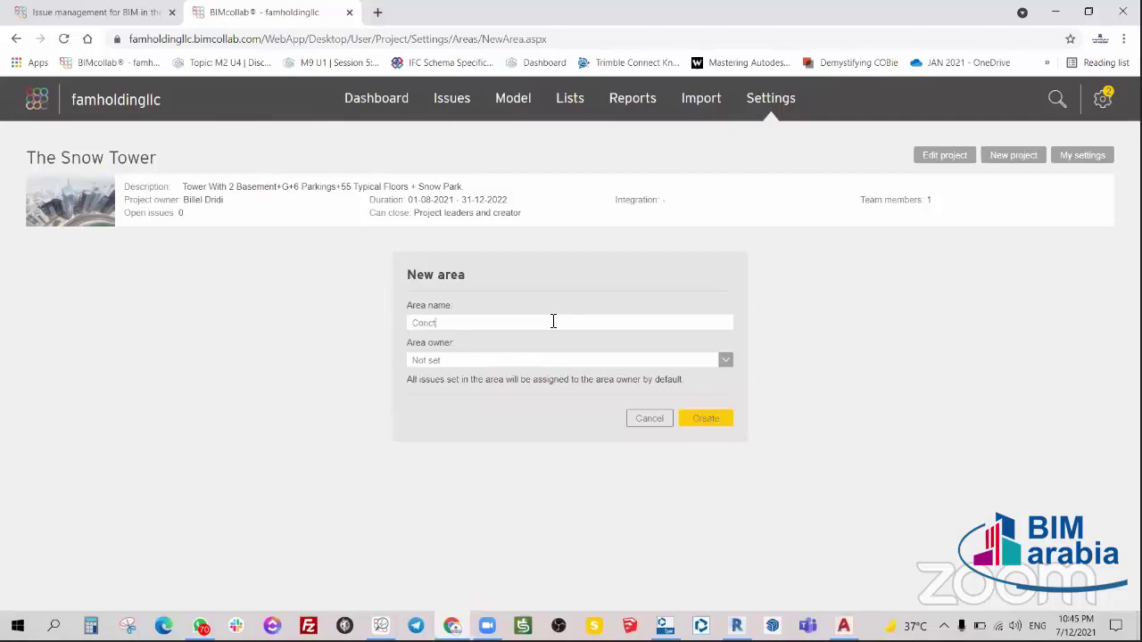
type("on Model")
right_click(438, 324)
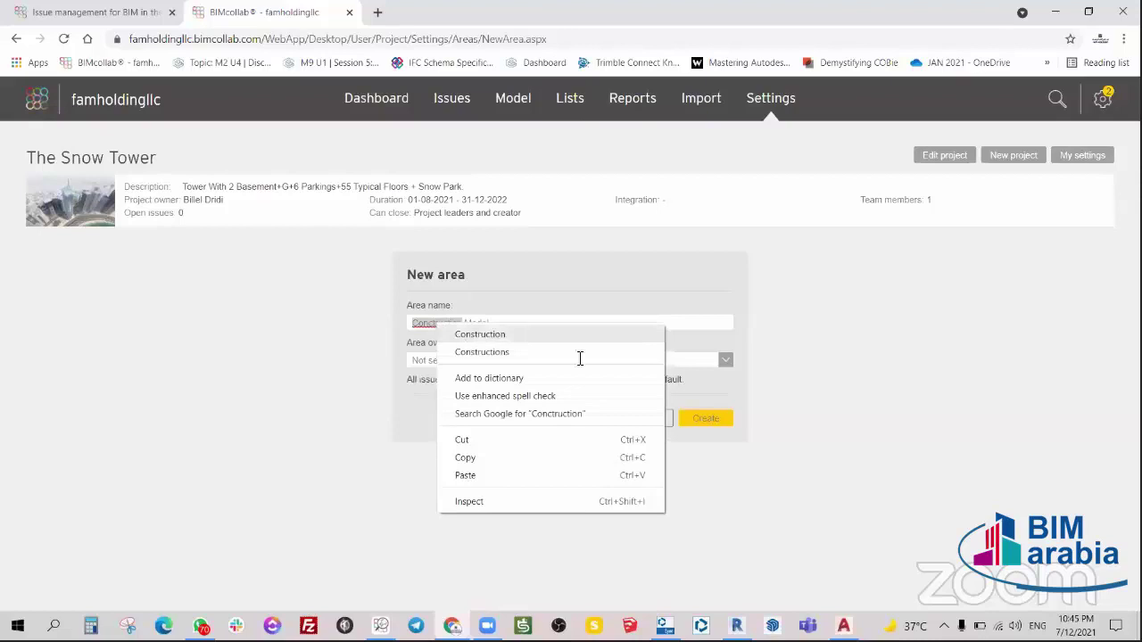
left_click(499, 334)
left_click(726, 421)
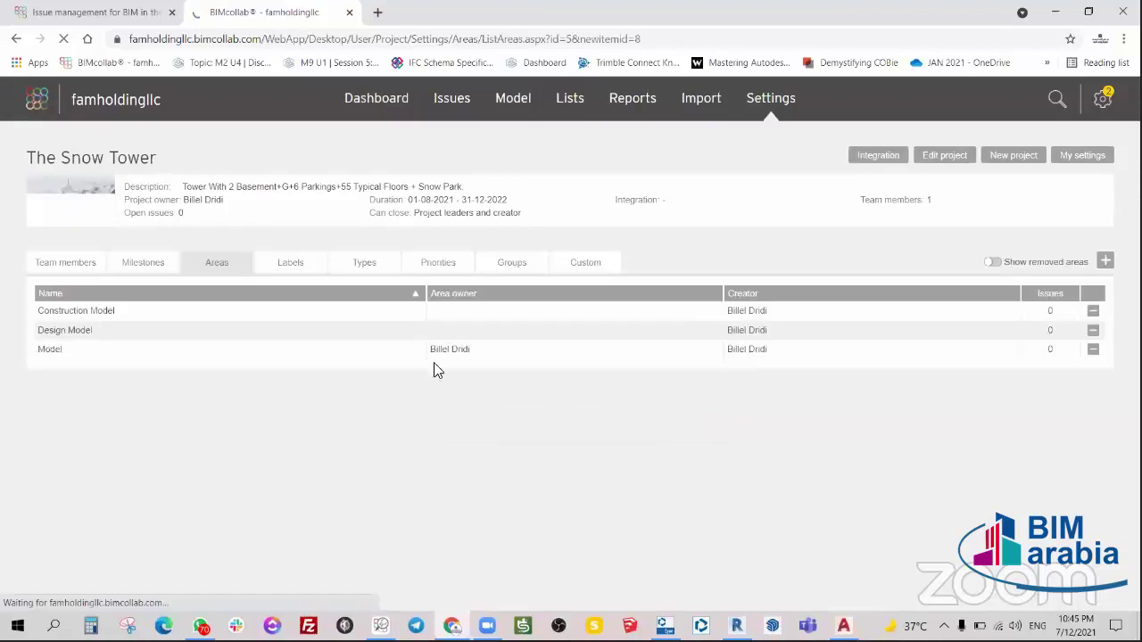
left_click(1093, 349)
left_click(700, 382)
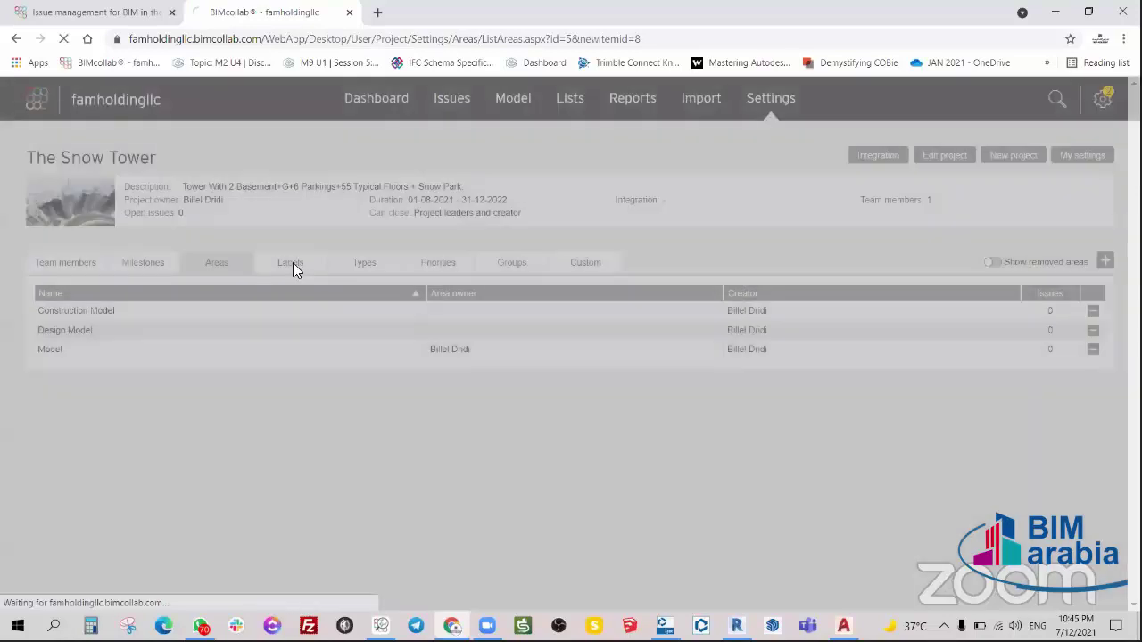
left_click(293, 263)
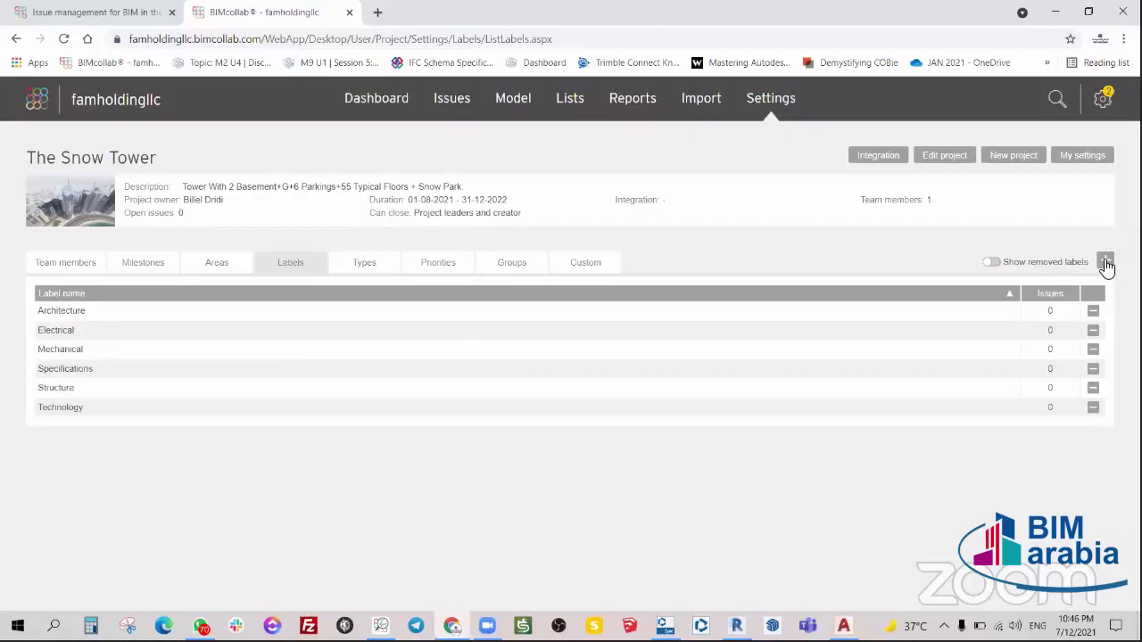
- Create a Property label, then start a second label typed as 'dIMENSIONS' and spell-correct it
left_click(1053, 264)
type("Property")
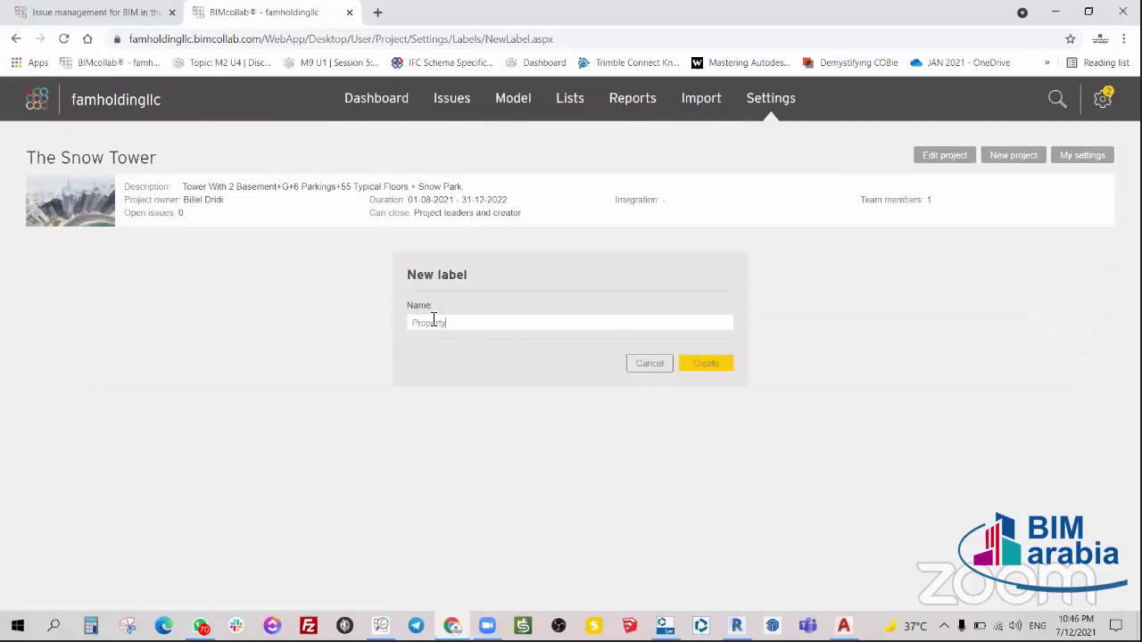
left_click(721, 371)
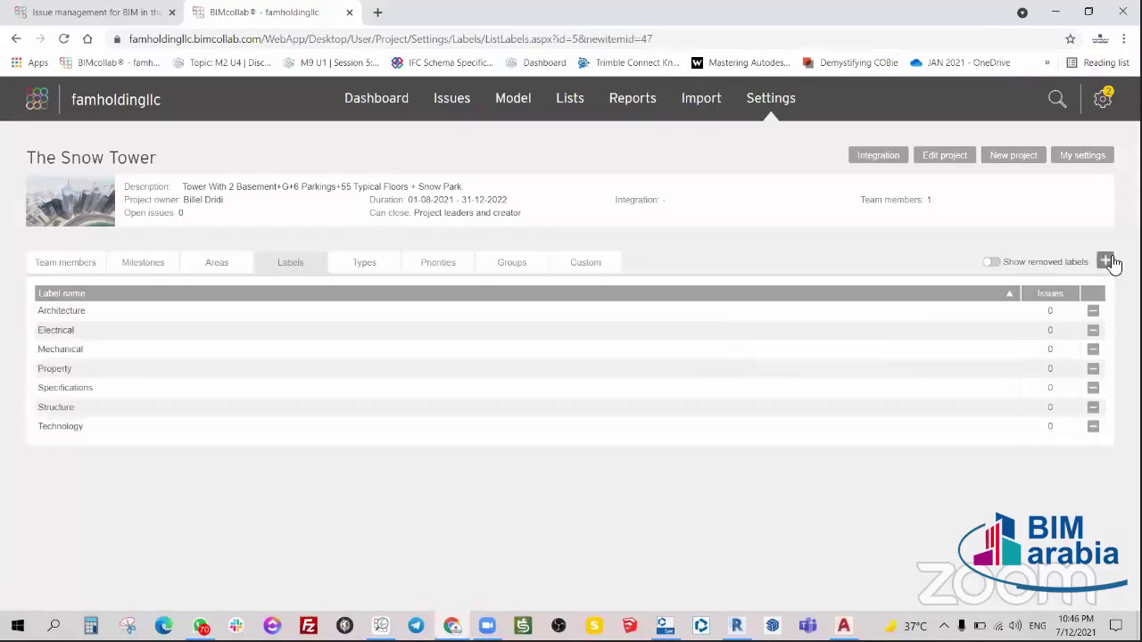
left_click(1105, 260)
left_click(470, 324)
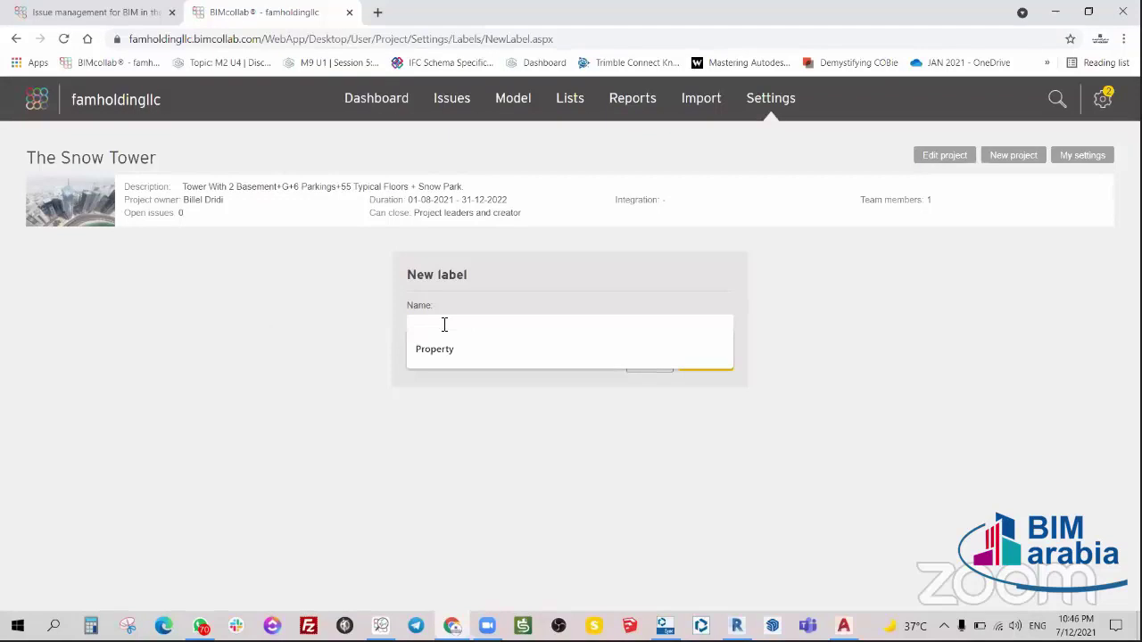
type("d")
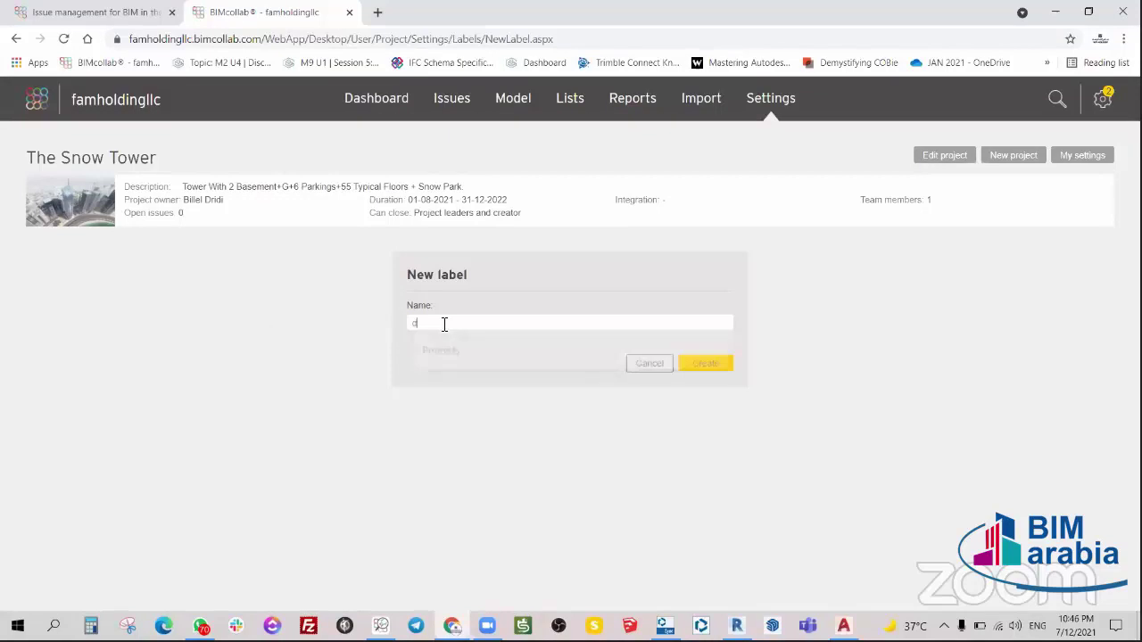
type("IMENSIONS")
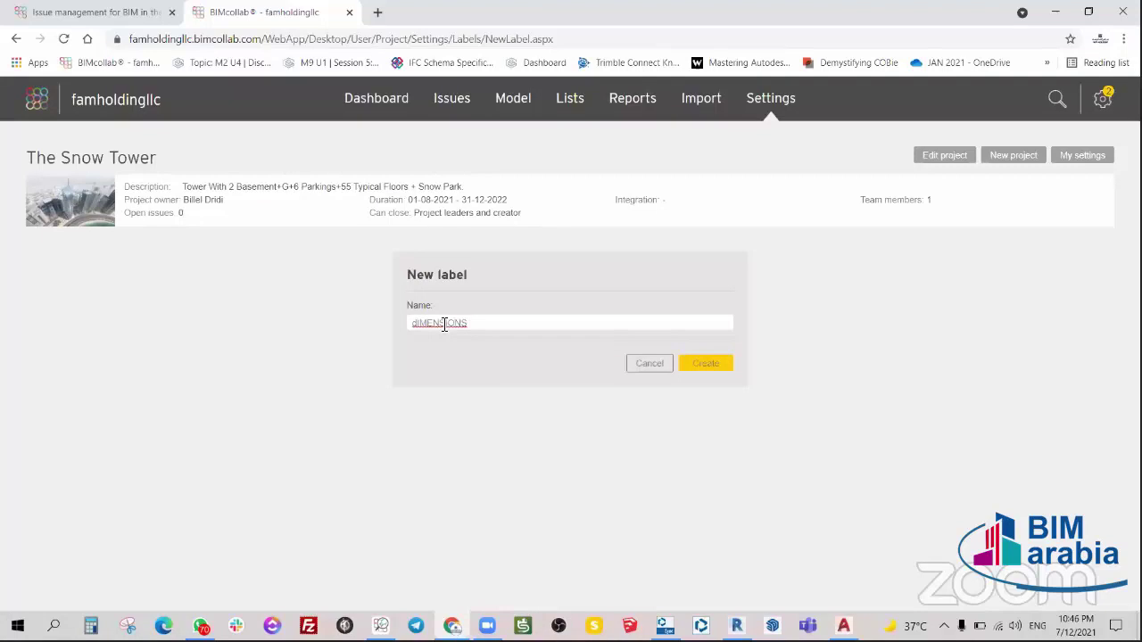
right_click(442, 323)
left_click(493, 340)
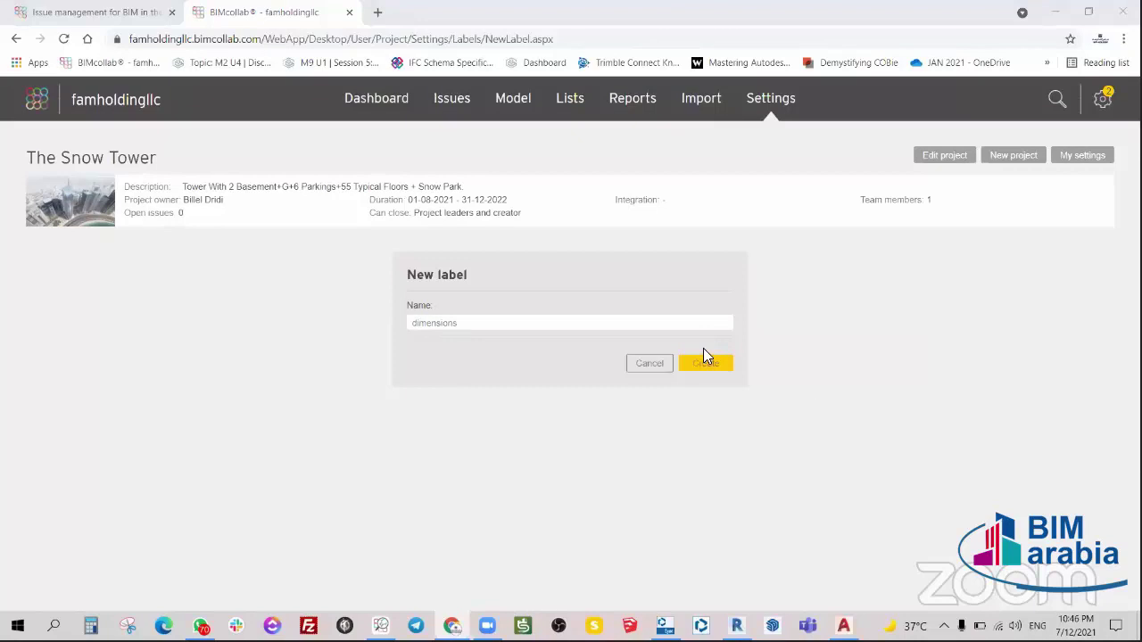
- Capitalise the label name to 'Dimensions' and create it
left_click(419, 323)
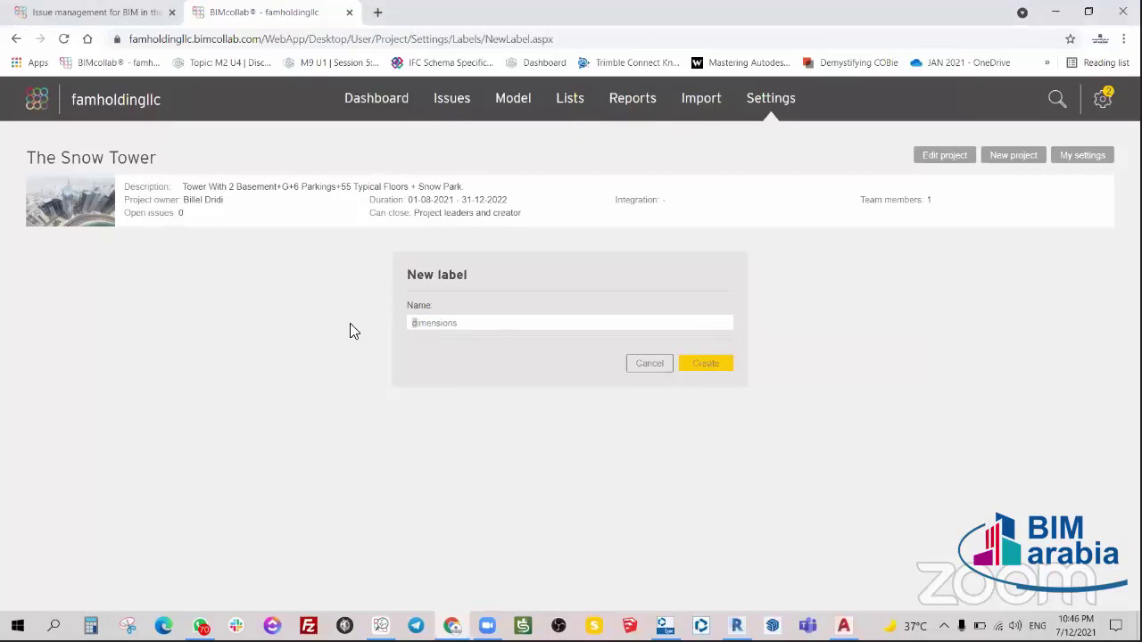
key("BackSpace")
type("d")
key("BackSpace")
type("D")
left_click(706, 364)
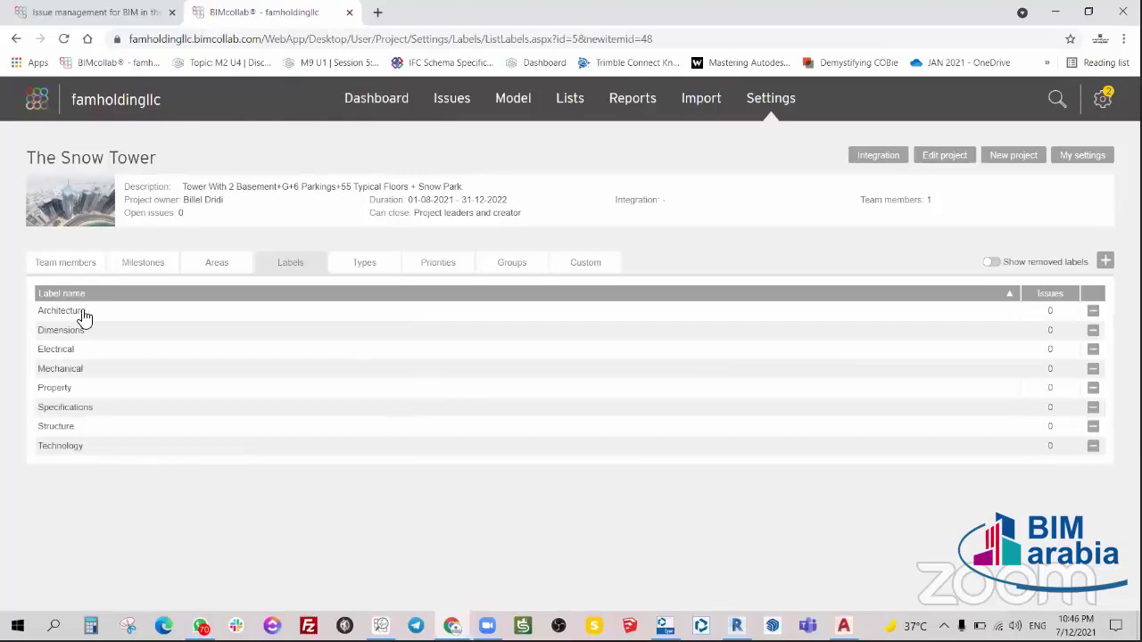
left_click(390, 258)
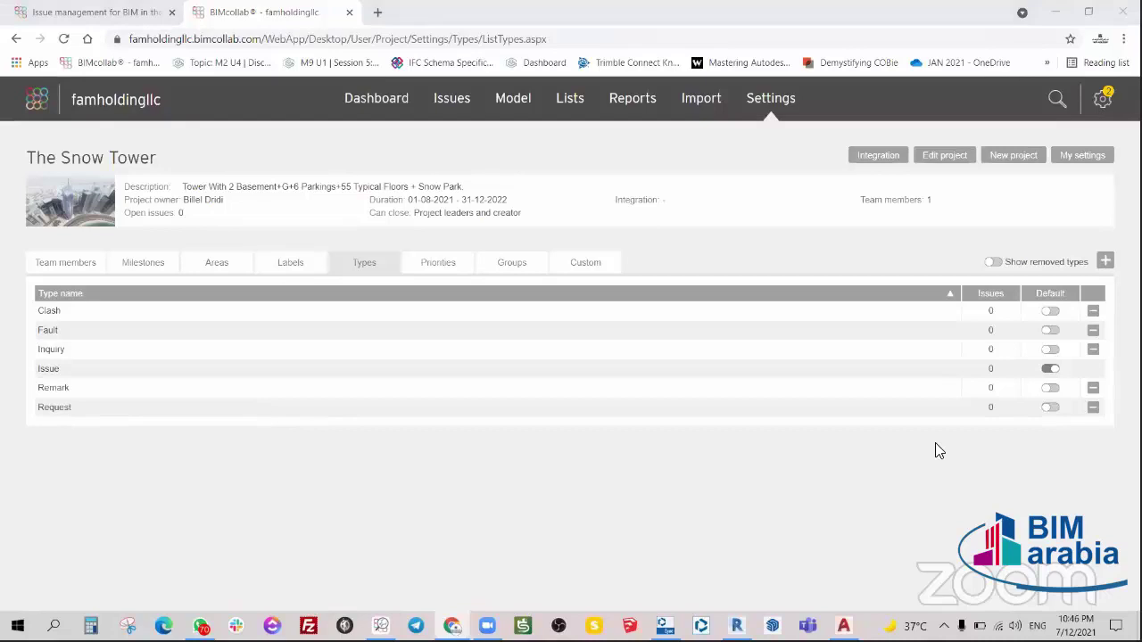
- Create a 'Final Warning' issue type on the Types tab, then view Priorities
left_click(287, 263)
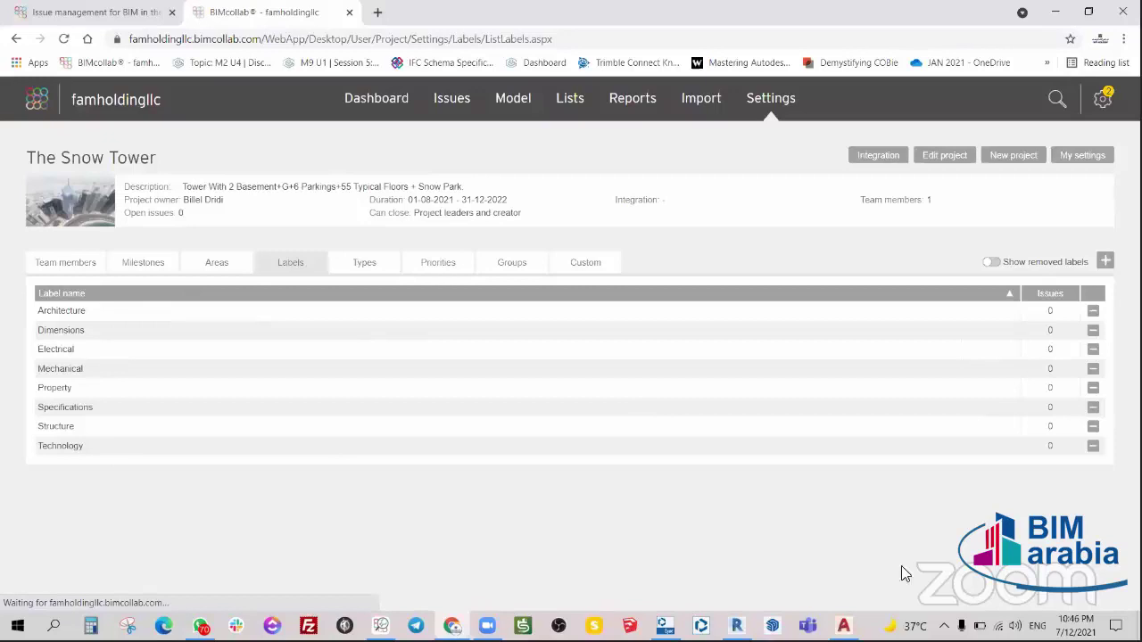
left_click(366, 267)
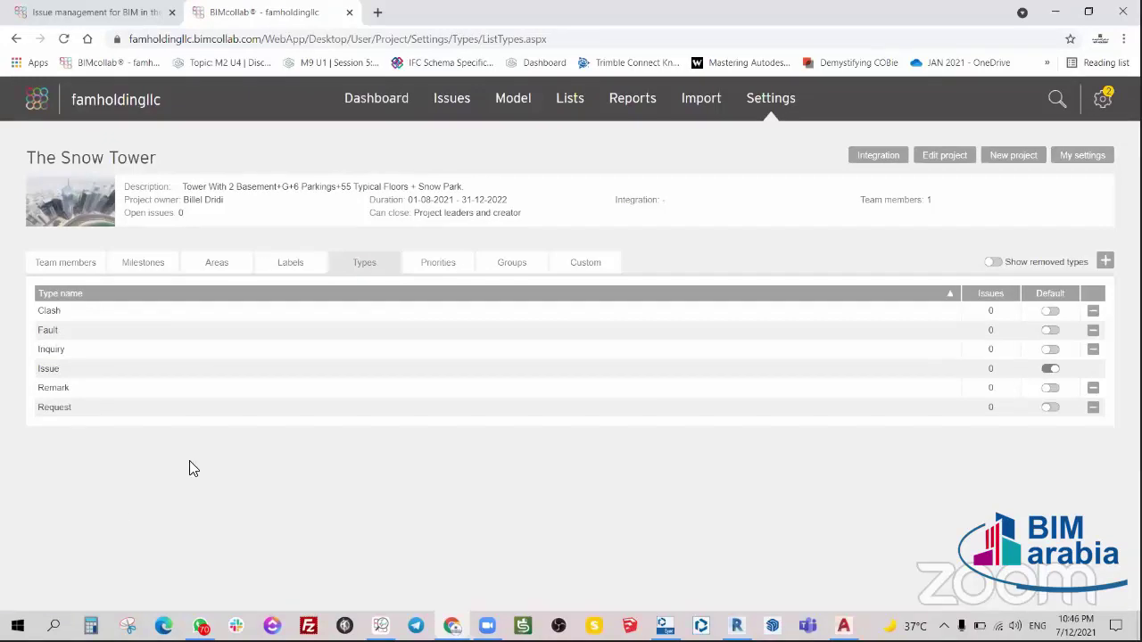
left_click(1105, 261)
type("Final Warning")
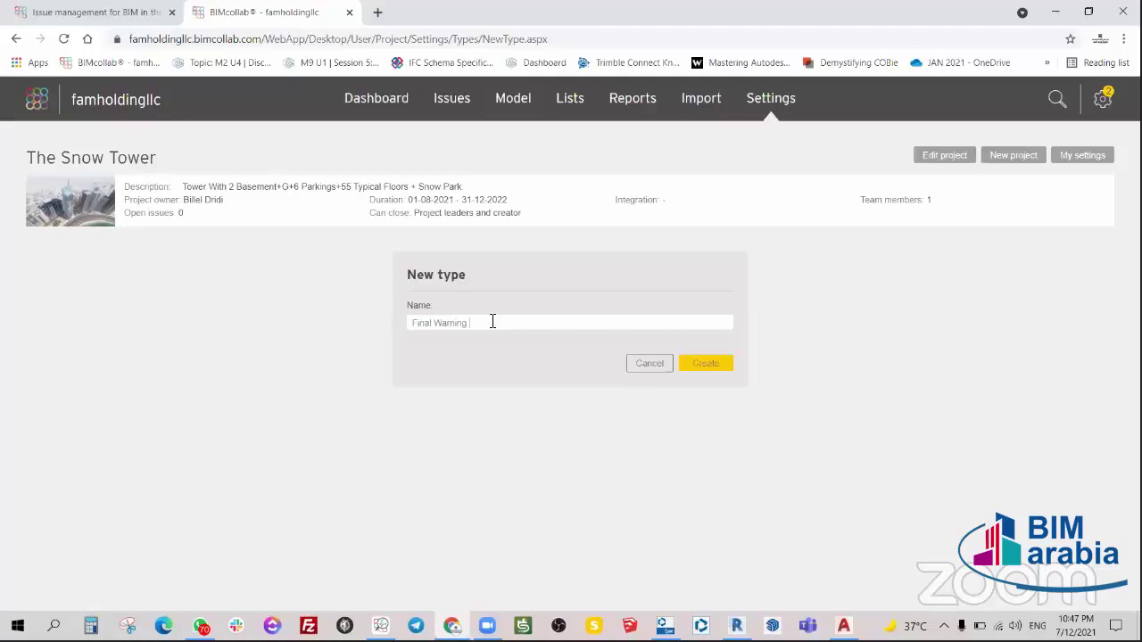
left_click(716, 364)
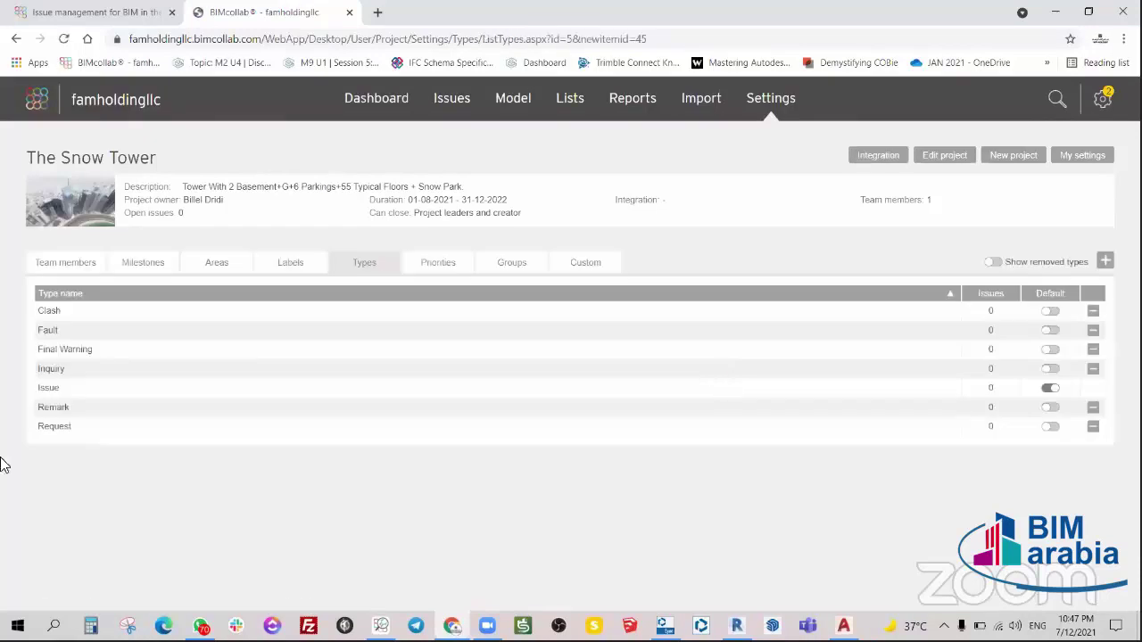
left_click(418, 265)
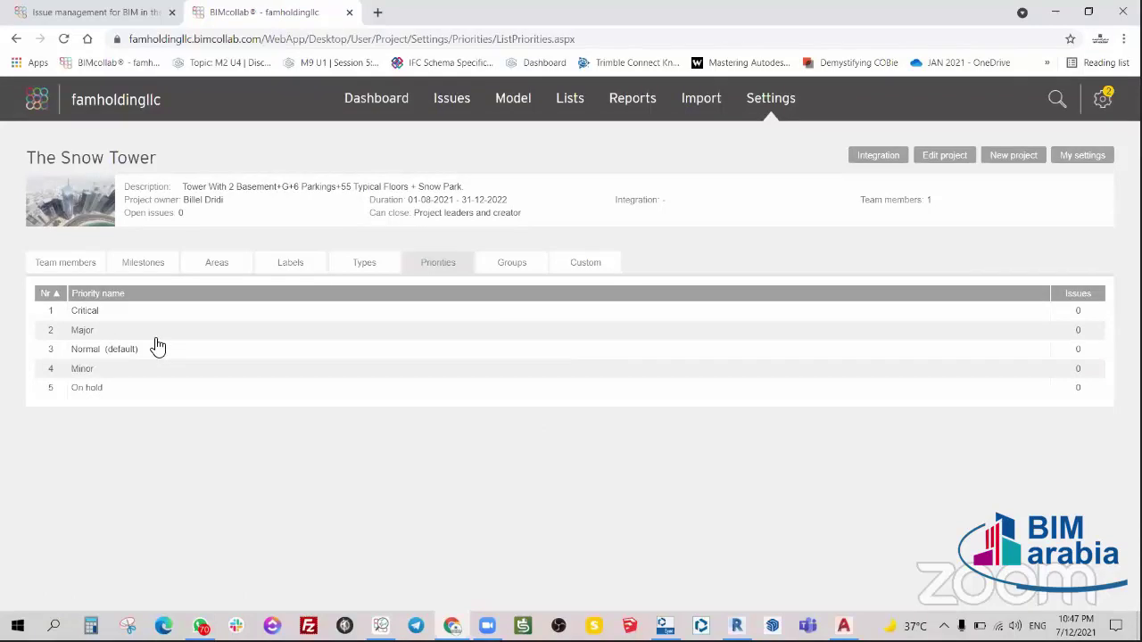
- On the Groups tab, create a group named 'Architectural Team', then view Custom fields
left_click(511, 262)
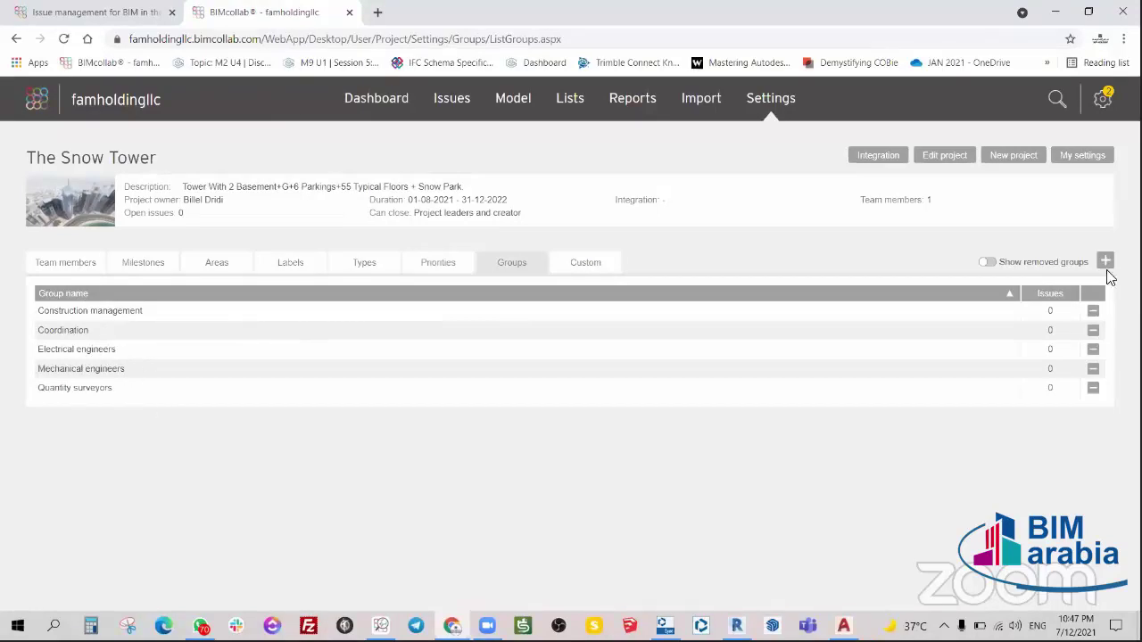
left_click(1104, 261)
type("Architec")
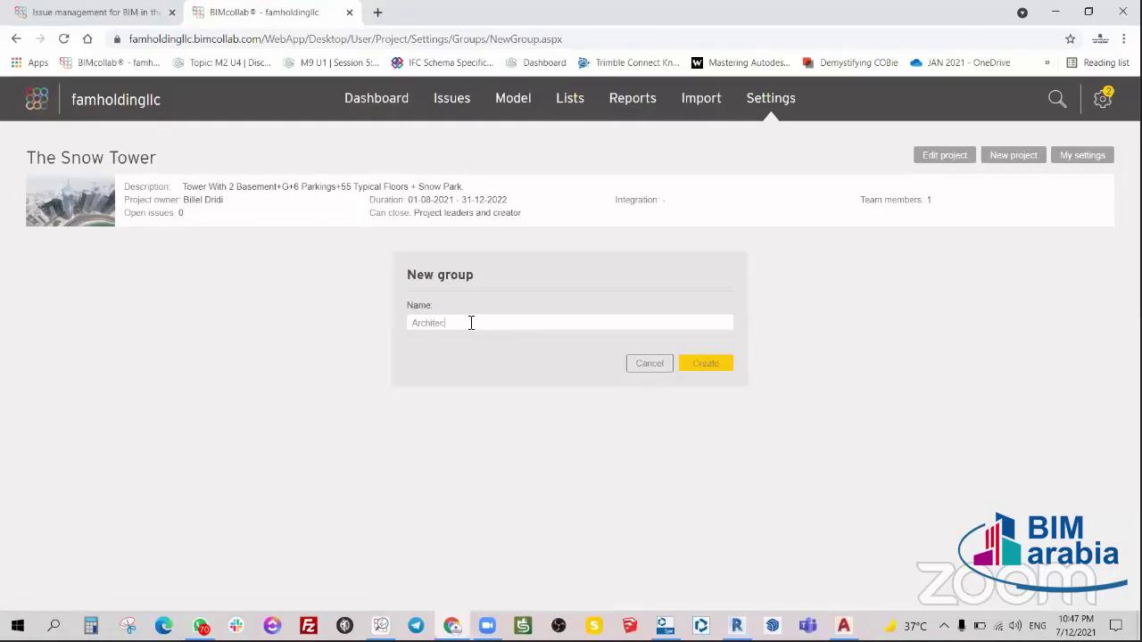
type("tural Team")
left_click(705, 364)
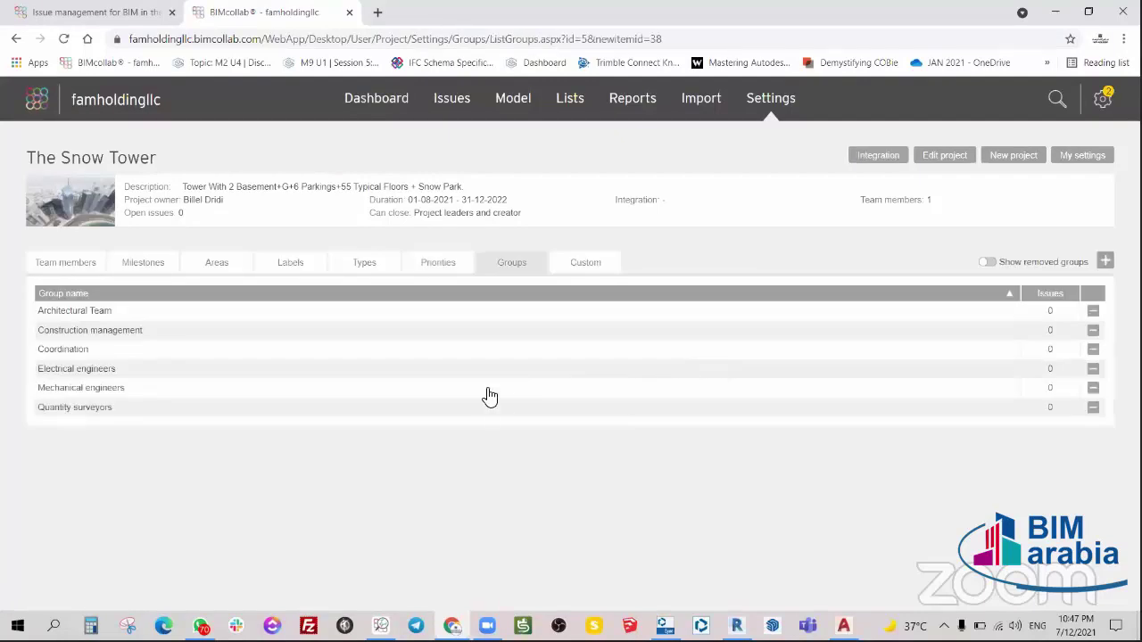
left_click(597, 270)
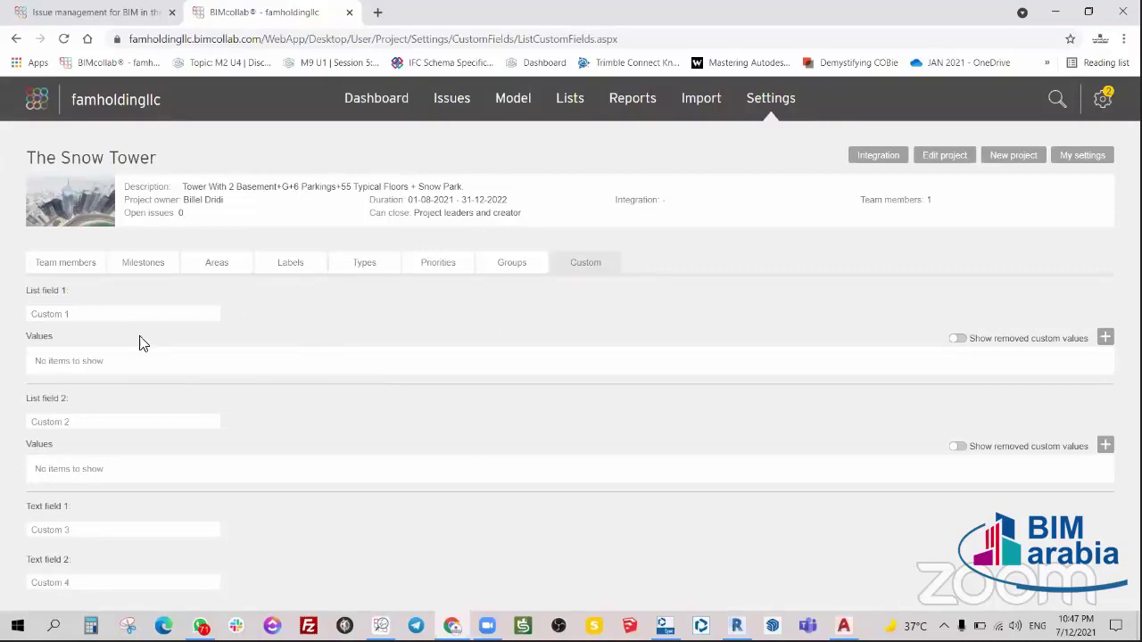
- Rename List field 1 to 'Responsible Party' and save it
left_click(59, 314)
type("Su")
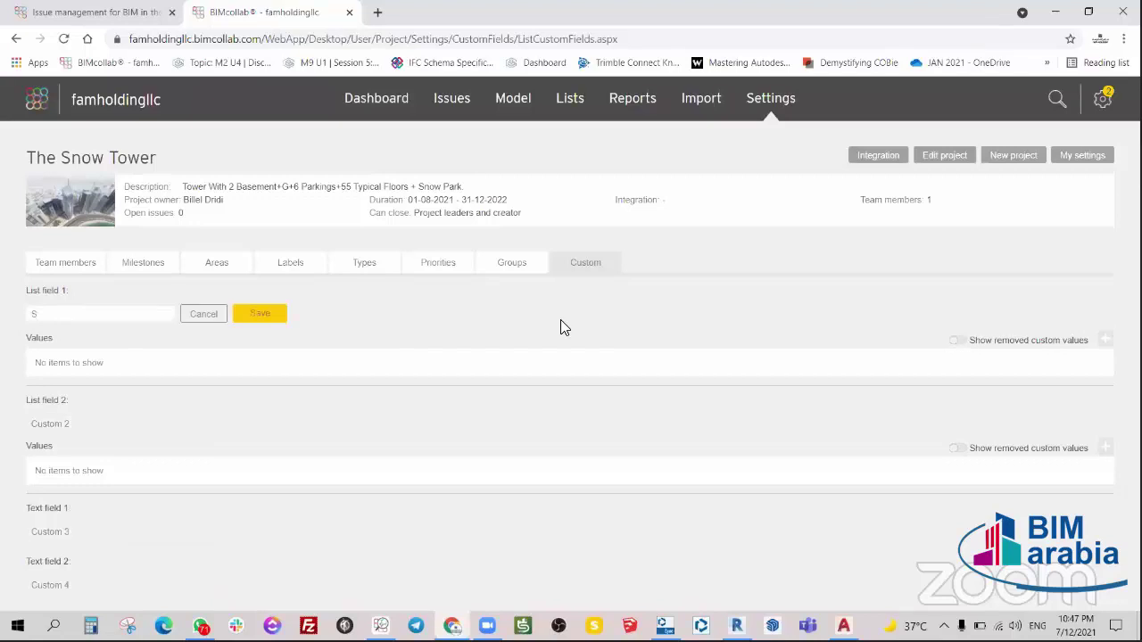
type("Re")
type("bi")
key("BackSpace")
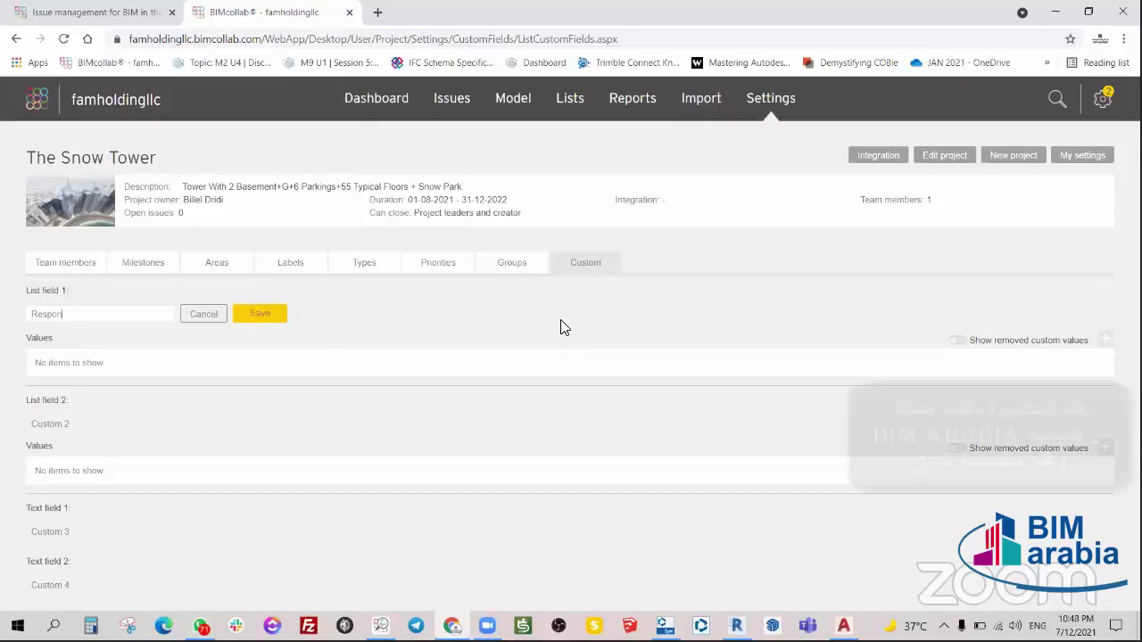
type("si")
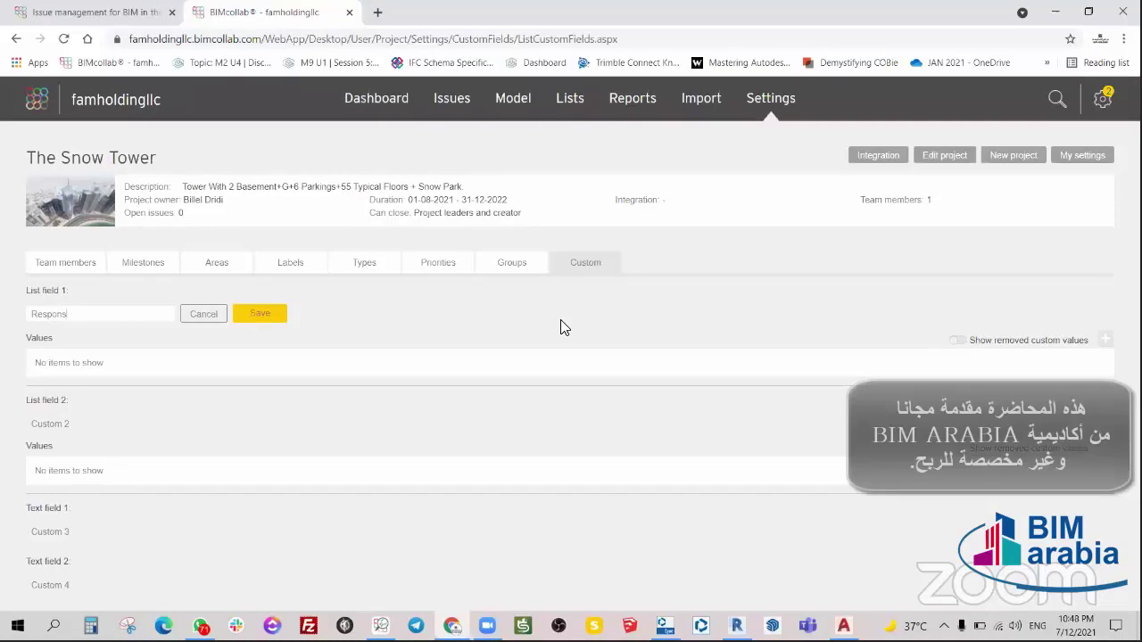
type("ble pAR")
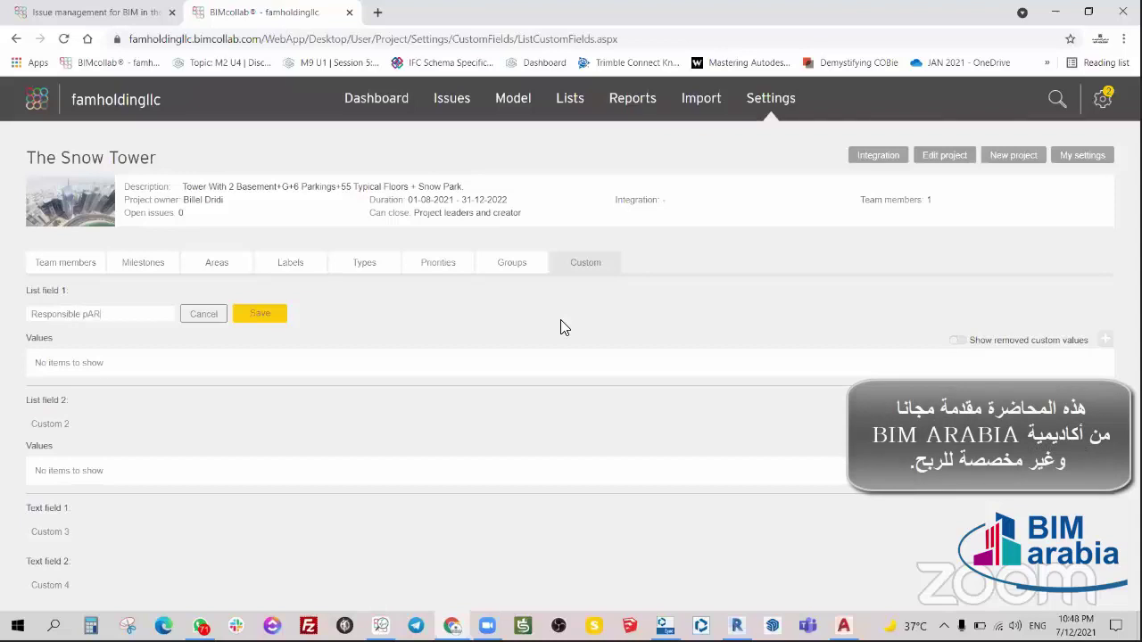
key("BackSpace")
key("BackSpace")
key("BackSpace")
type("ary")
type("ty")
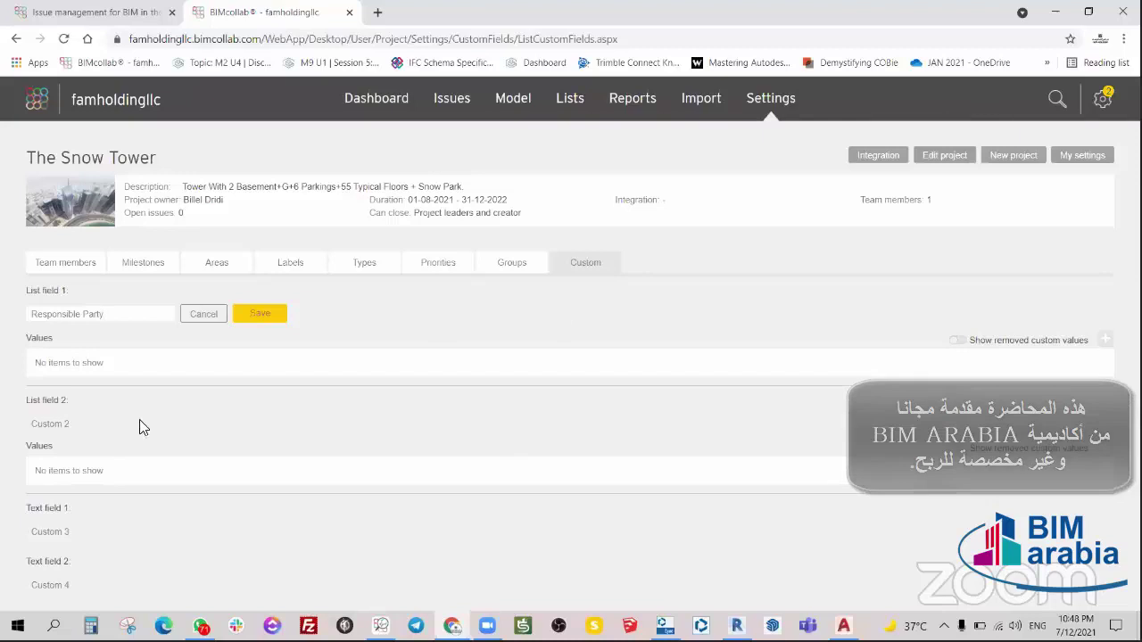
left_click(273, 316)
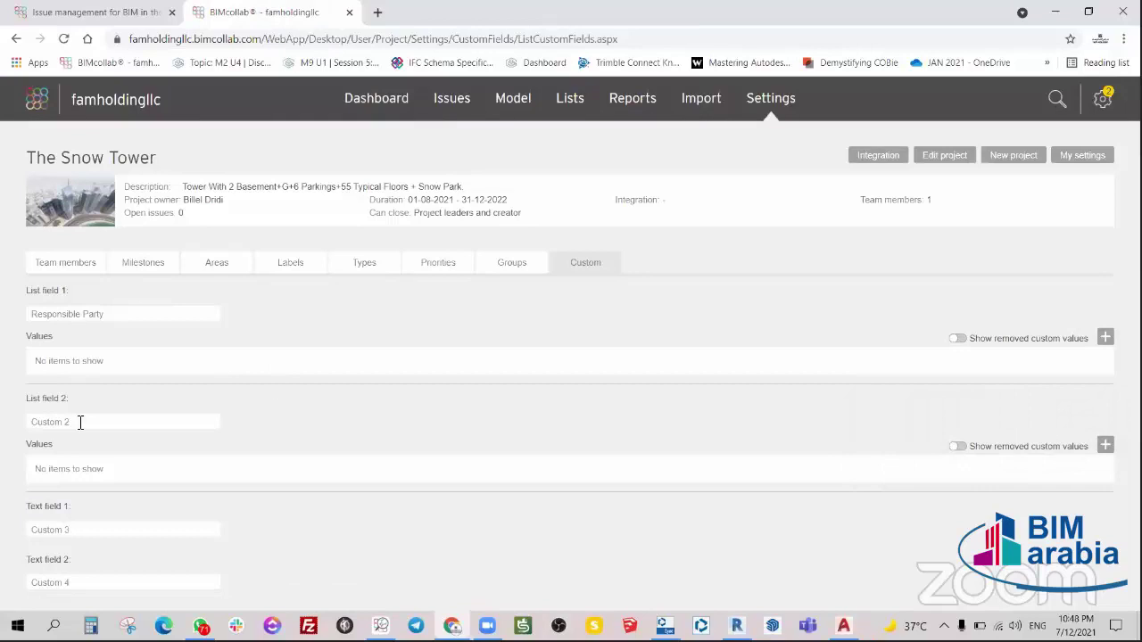
- Select the other custom fields' placeholder names, then browse the tabs back to Types
left_click_drag(132, 419, 4, 421)
left_click_drag(67, 529, 4, 528)
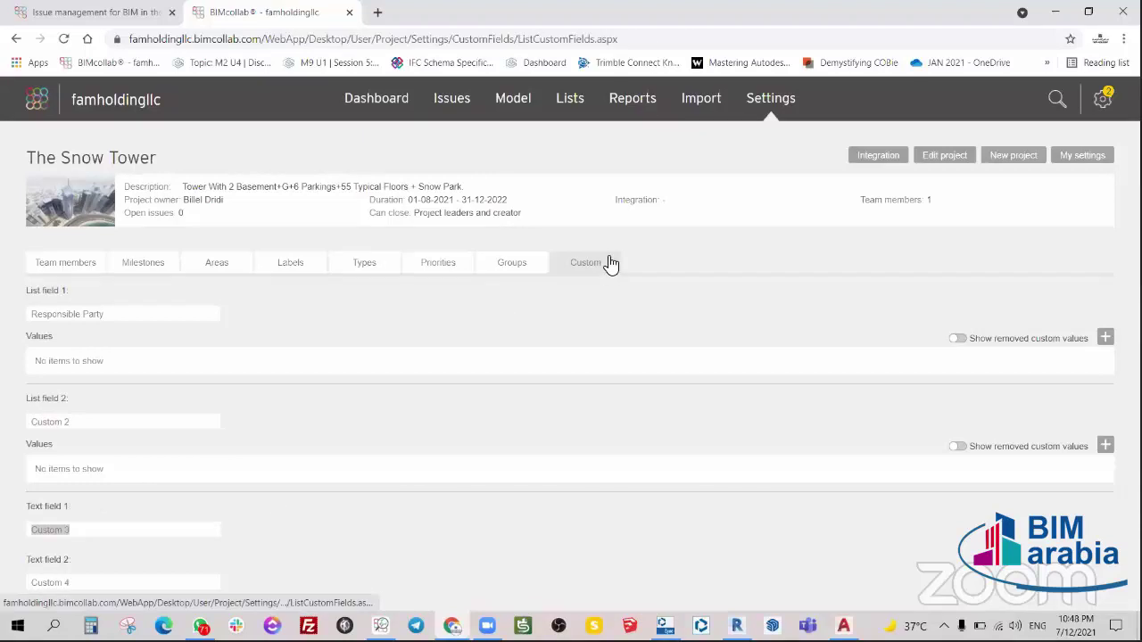
left_click(45, 278)
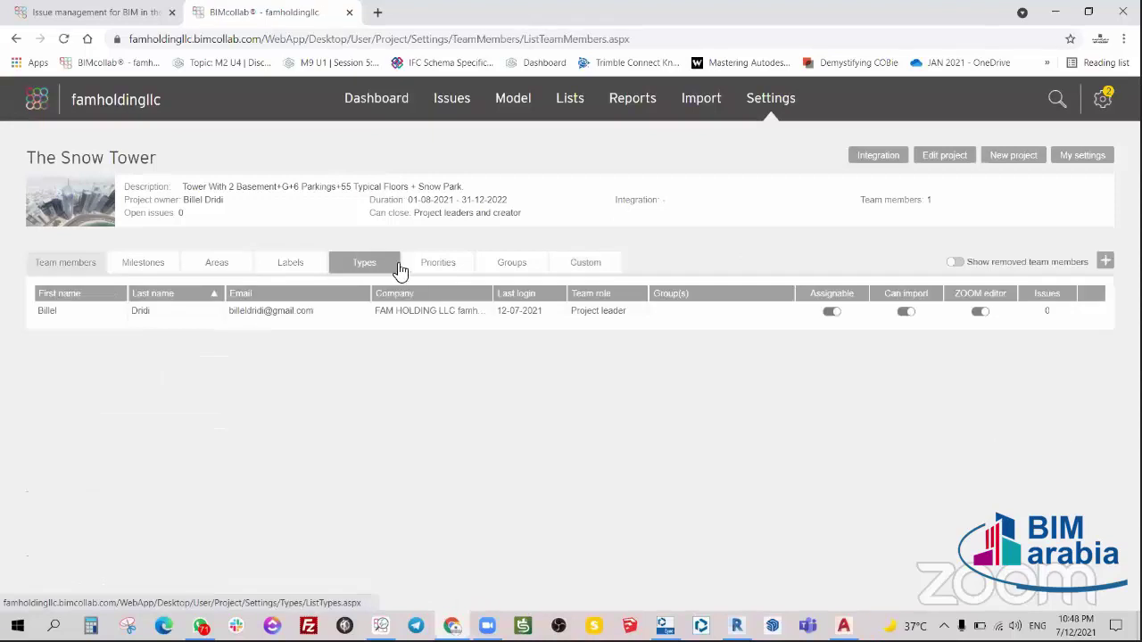
left_click(400, 270)
left_click(504, 268)
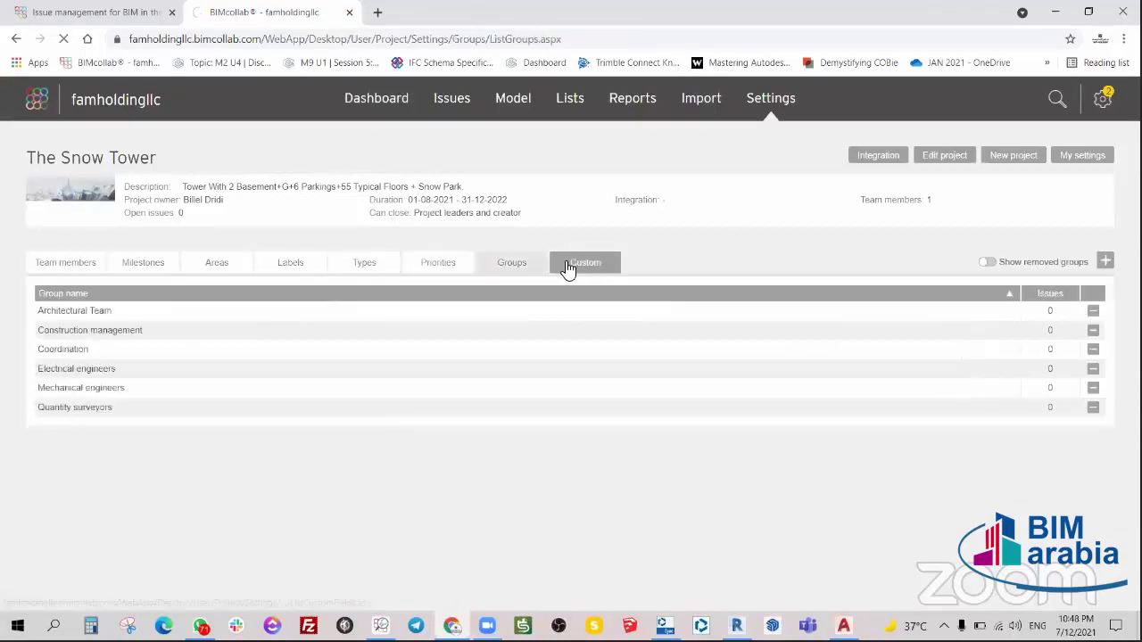
left_click(362, 267)
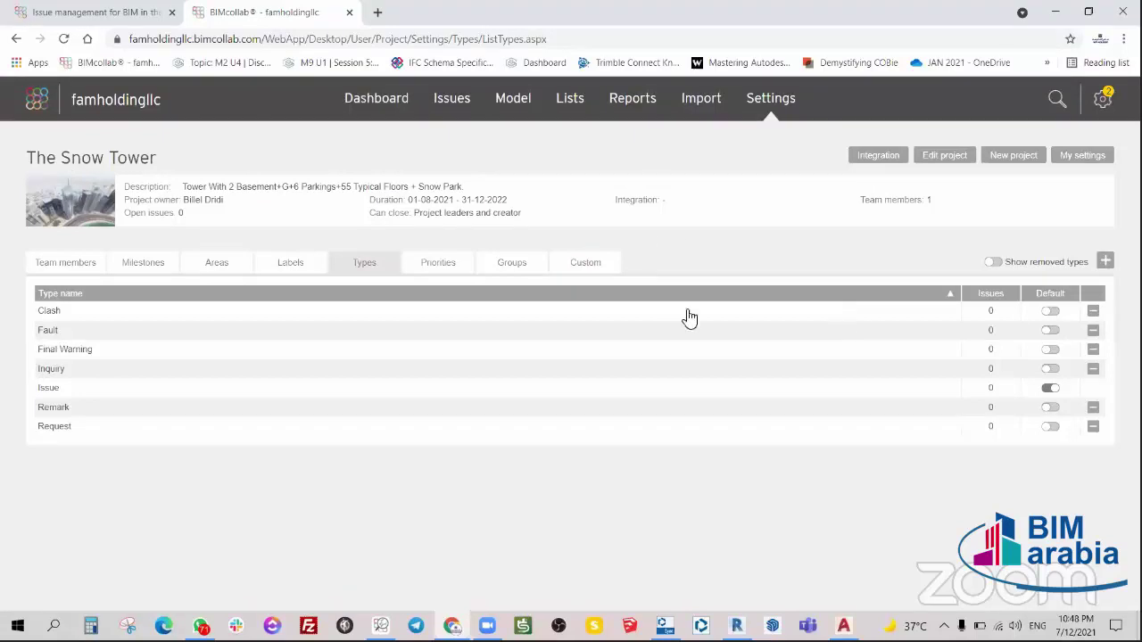
- Browse the Priorities, Types and Labels lists, ending on Areas with Construction Model and Design Model
left_click(435, 266)
left_click(375, 261)
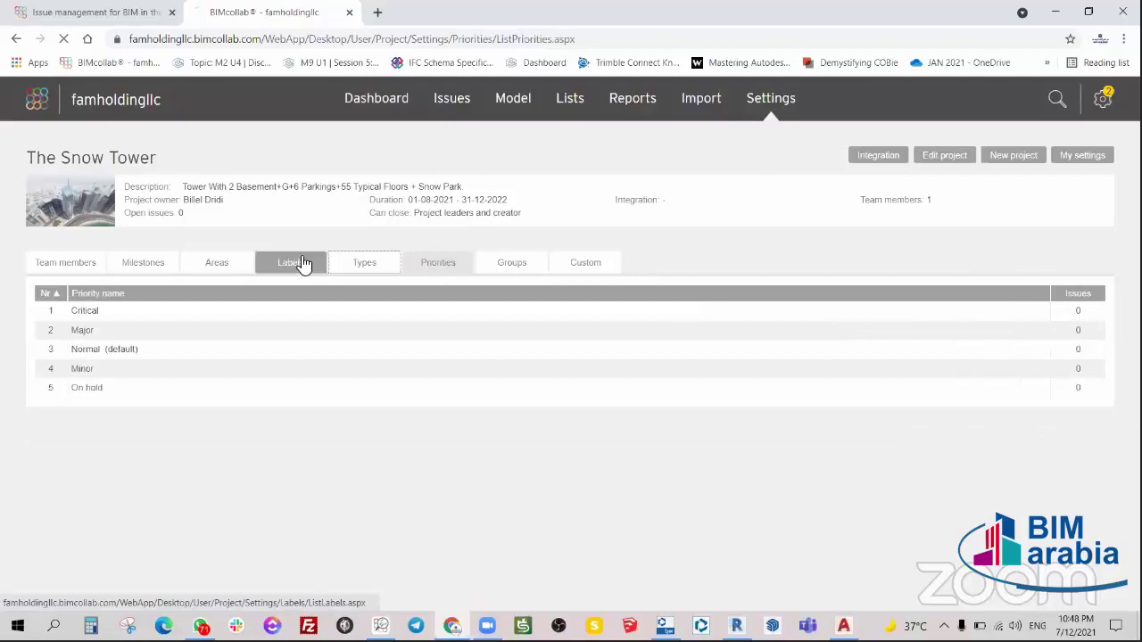
left_click(300, 262)
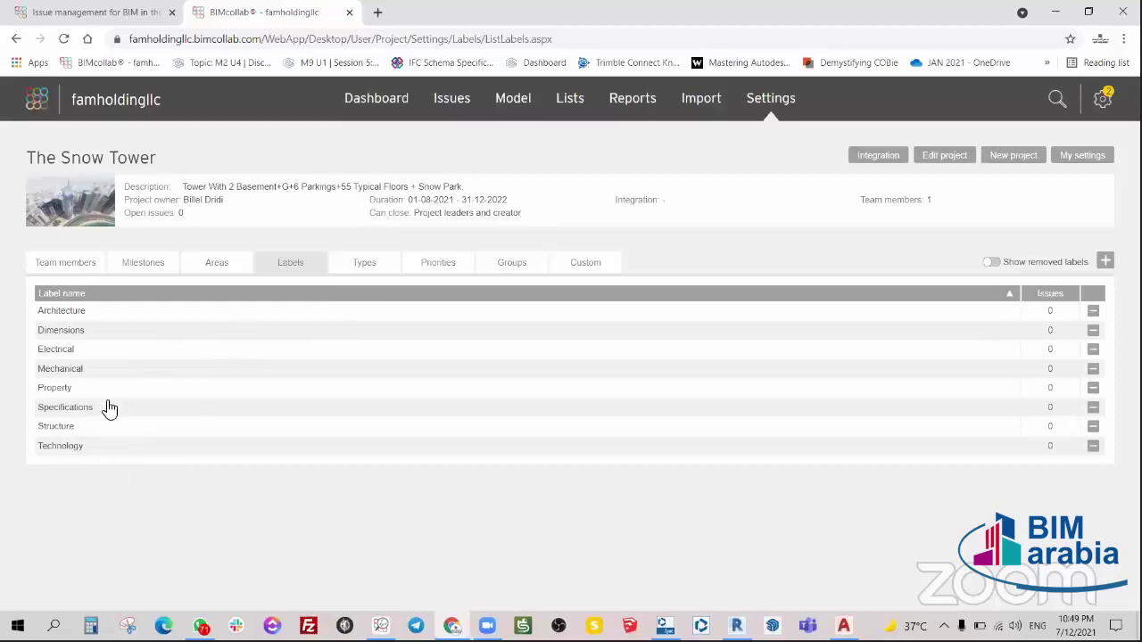
left_click(439, 267)
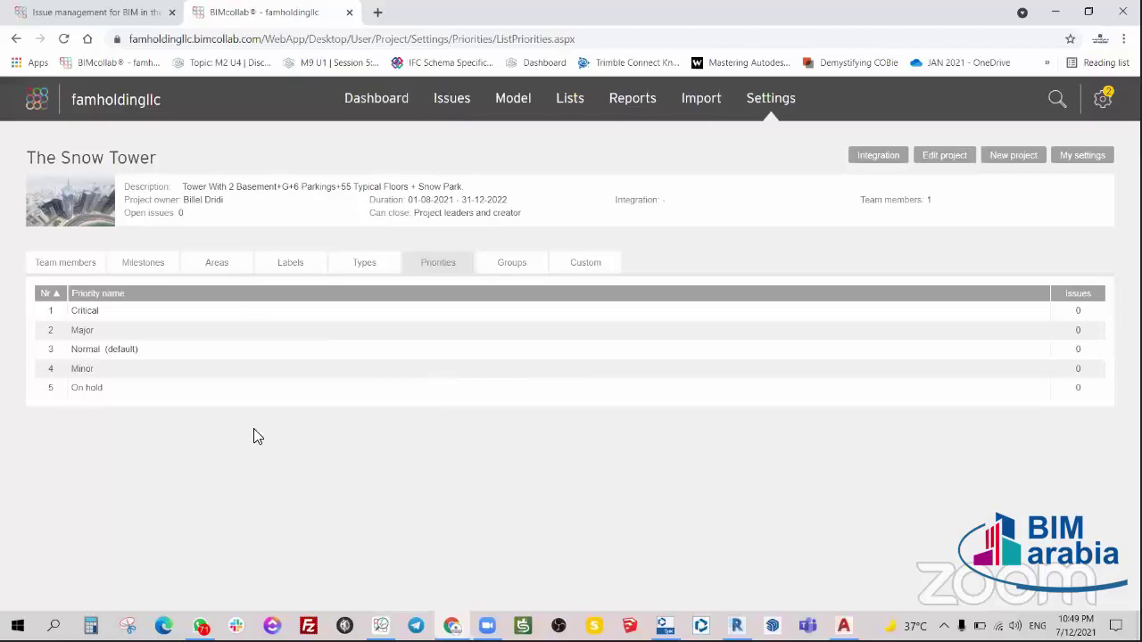
left_click(228, 262)
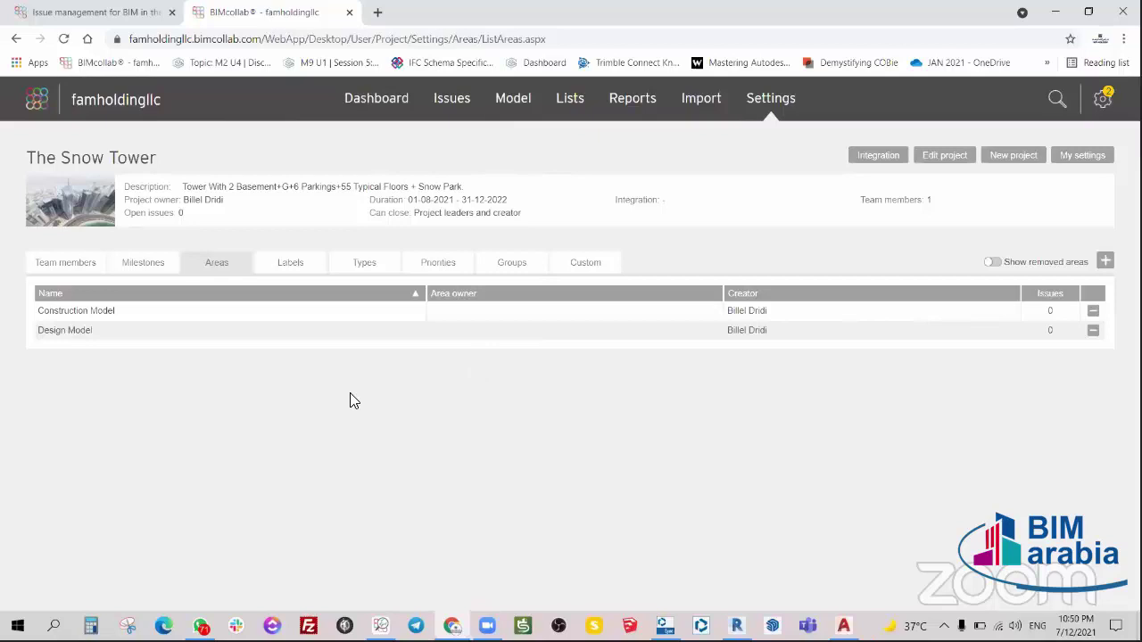
- Review the Schematic Design and Detailed Design milestones, briefly checking Areas and Team members
left_click(158, 263)
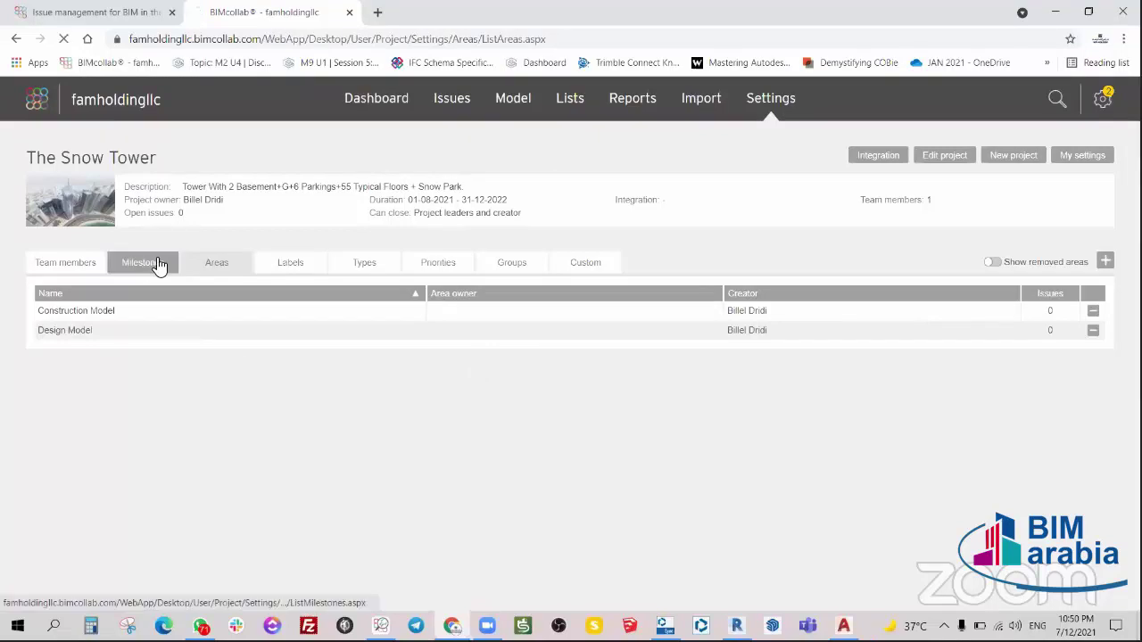
left_click(237, 265)
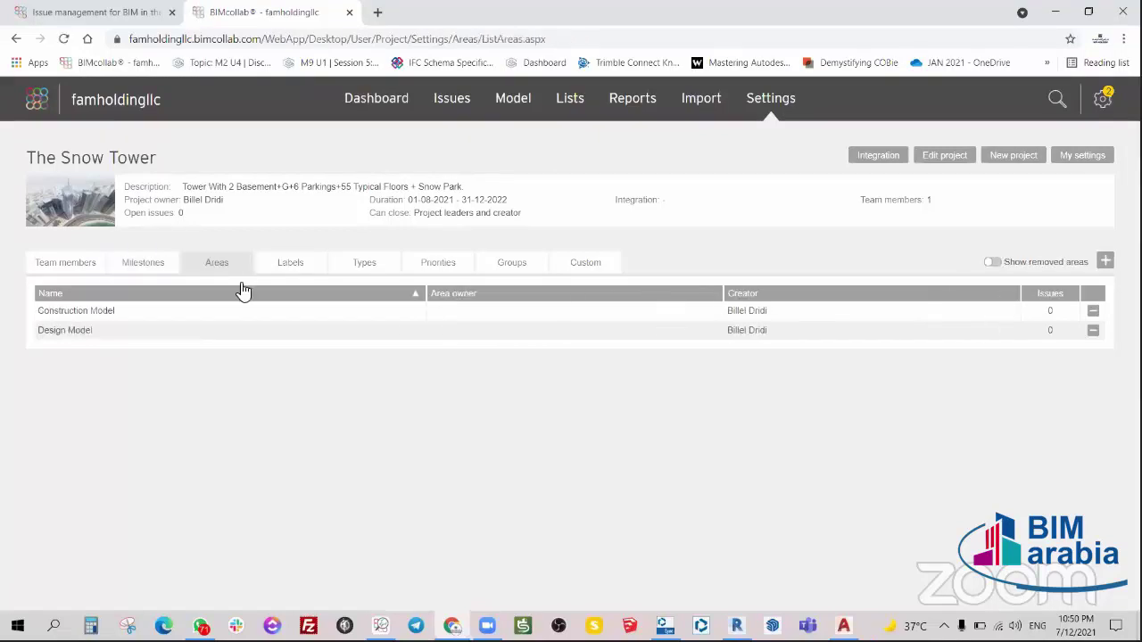
left_click(158, 265)
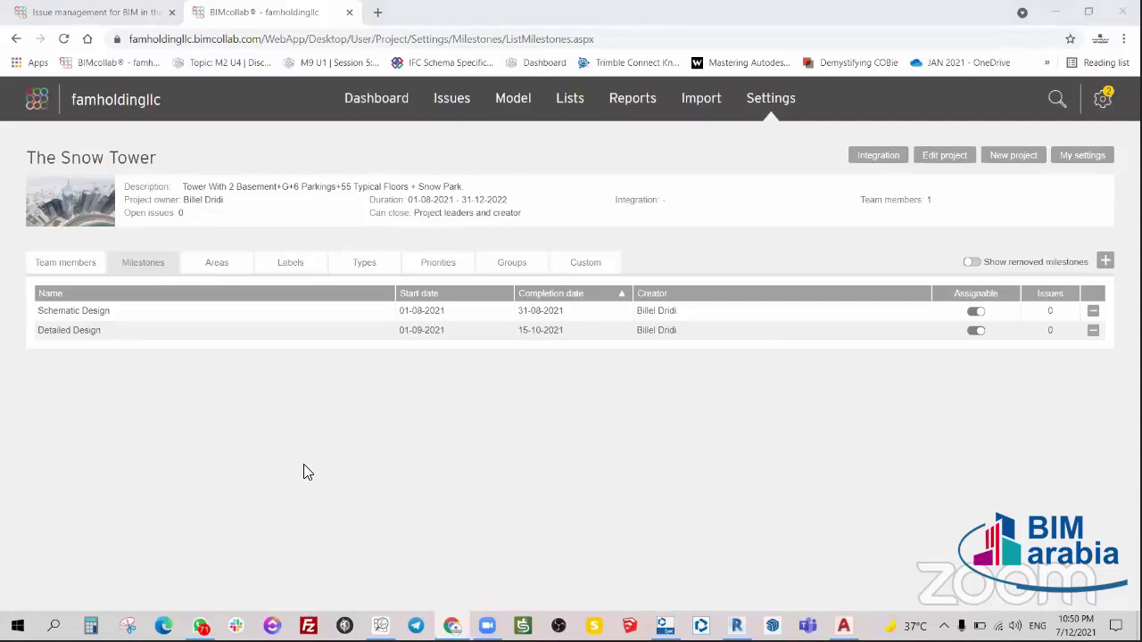
left_click(62, 263)
left_click(147, 265)
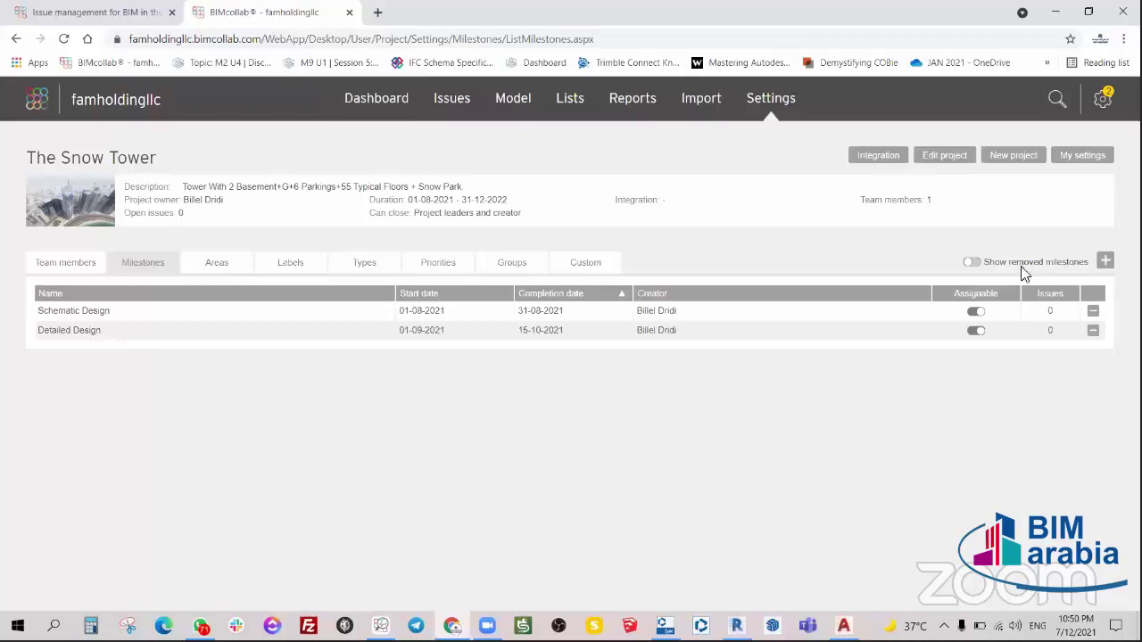
- Look through the Labels, Types and Custom fields settings
left_click(290, 262)
left_click(361, 264)
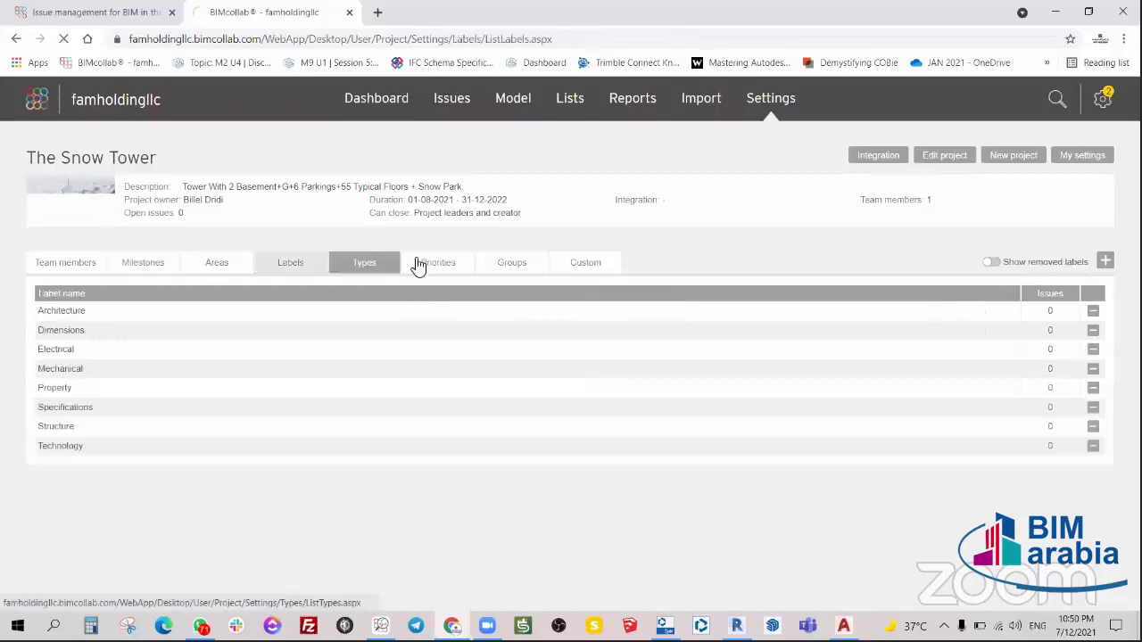
left_click(599, 261)
- Set up a Trimble Connect link for region Asia and project The Snow Tower, then discard it
left_click(63, 262)
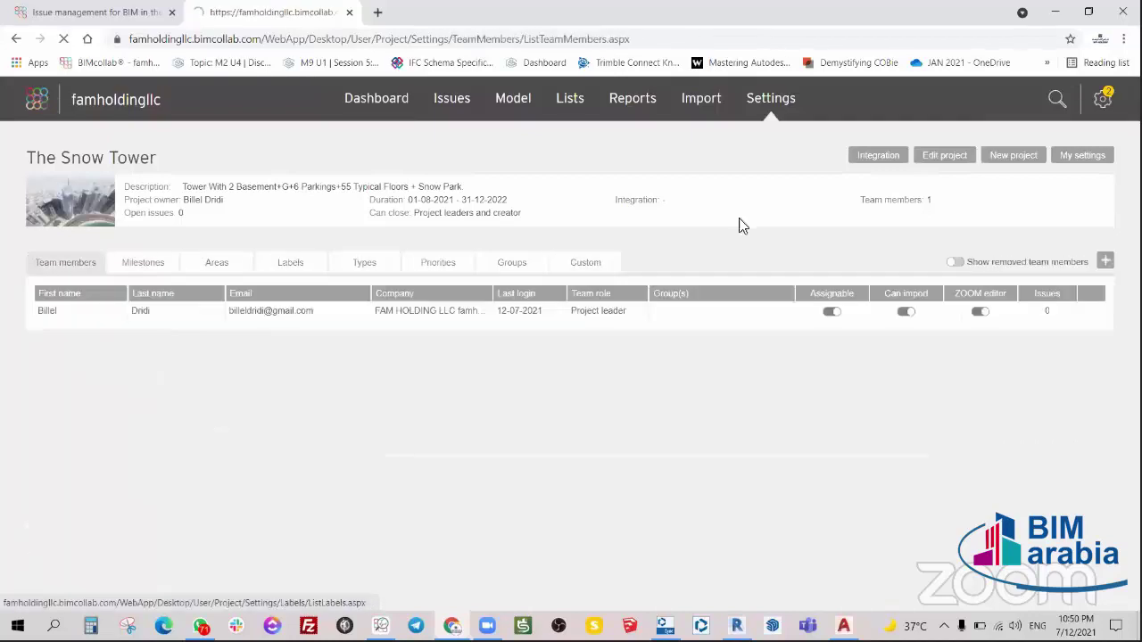
left_click(890, 156)
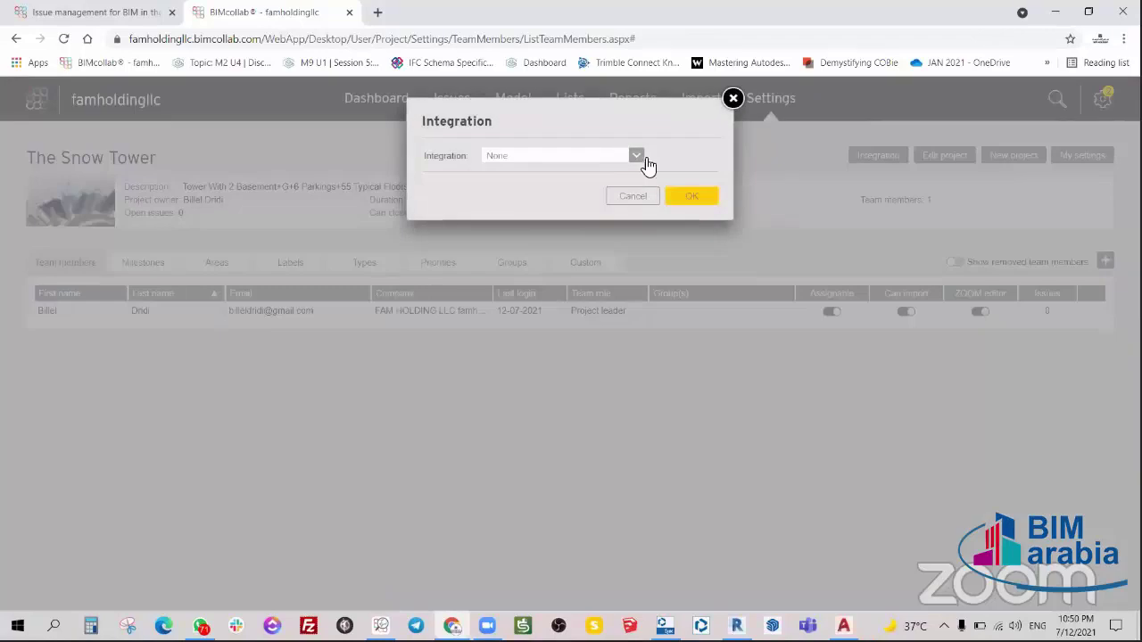
left_click(637, 157)
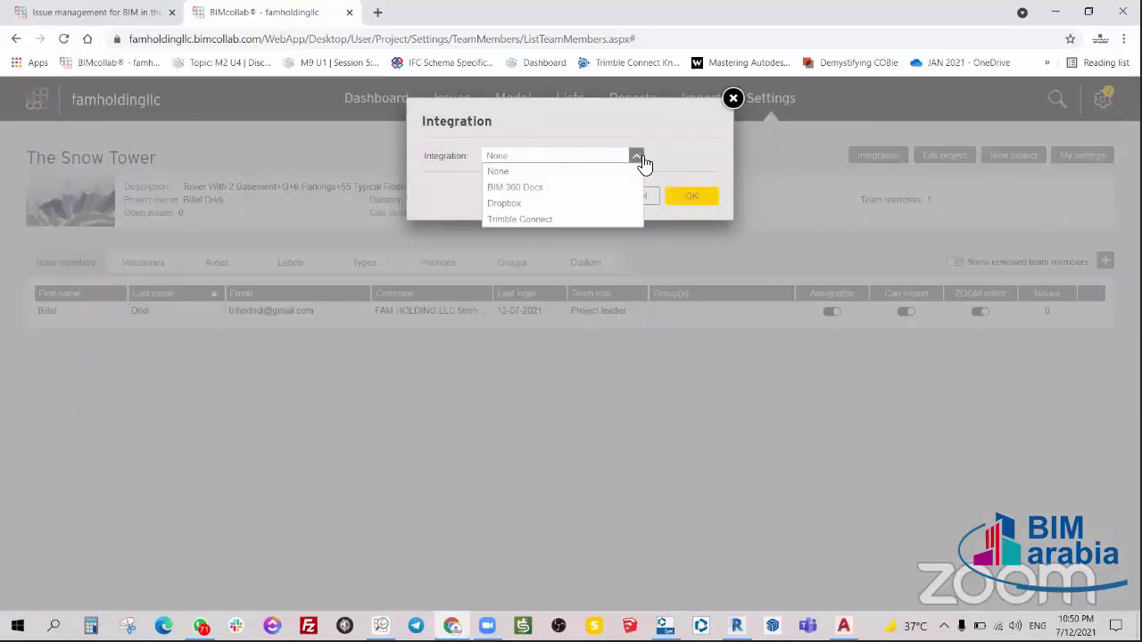
left_click(523, 220)
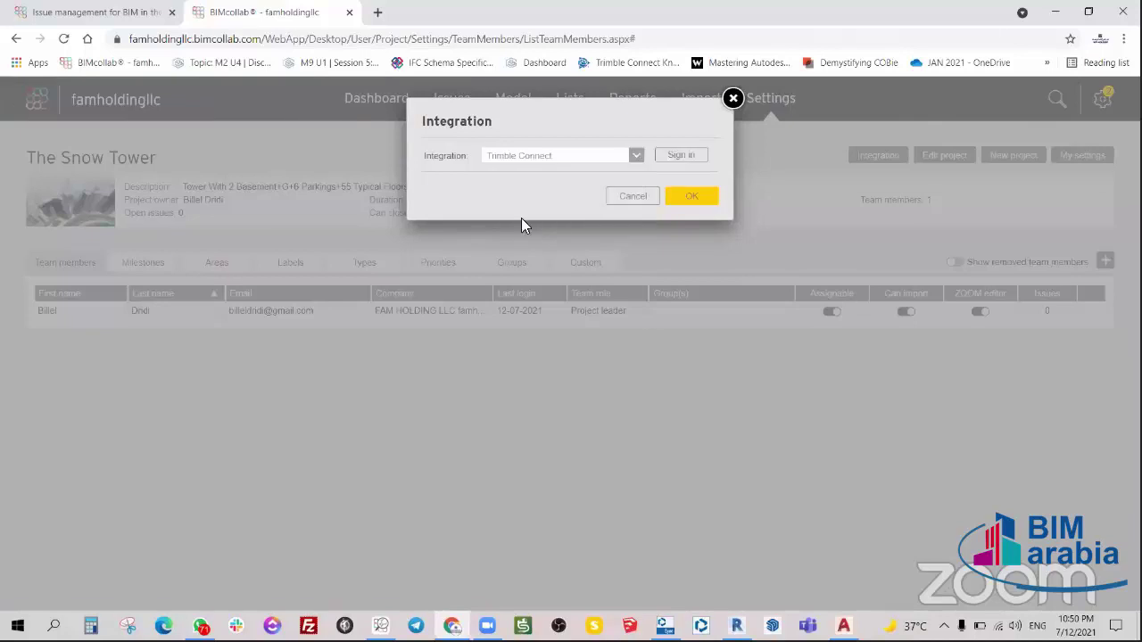
left_click(679, 156)
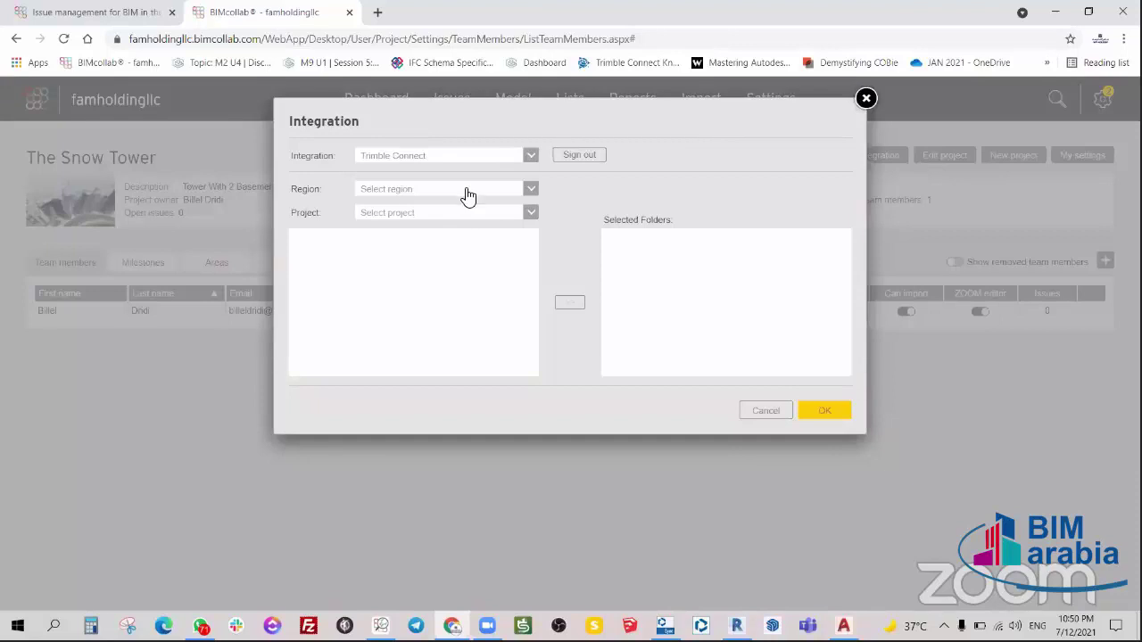
left_click(531, 189)
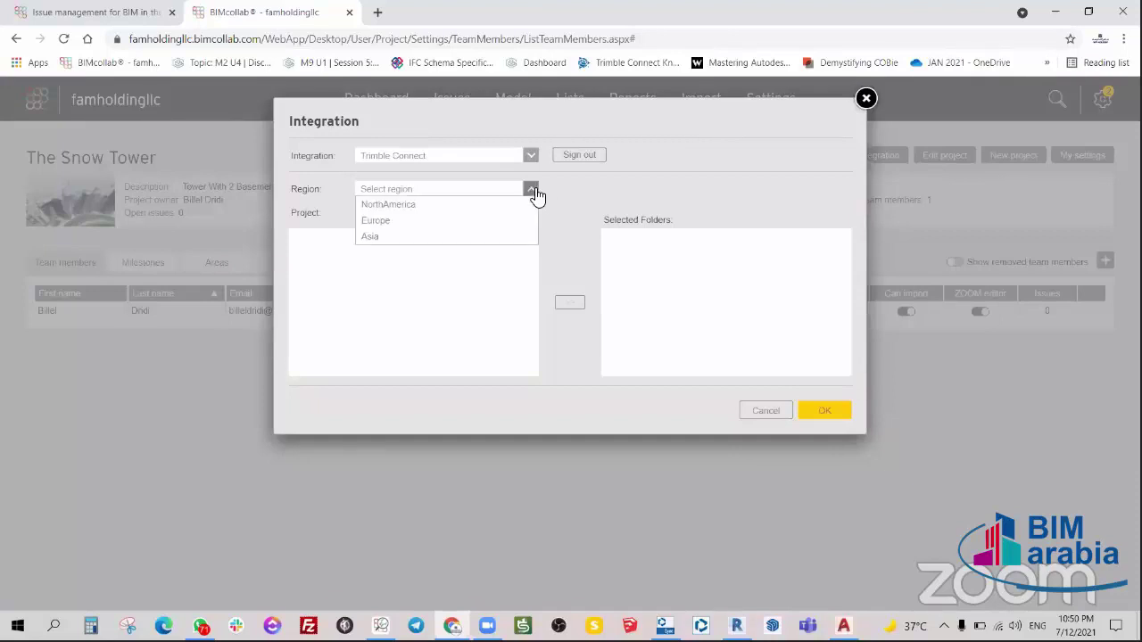
left_click(370, 236)
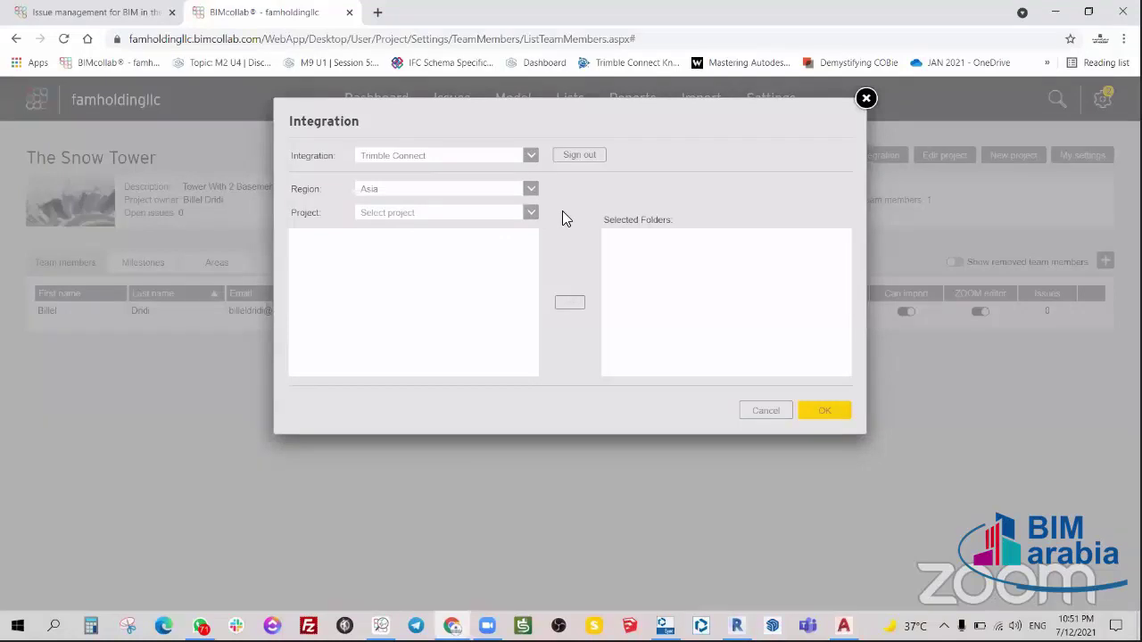
left_click(531, 212)
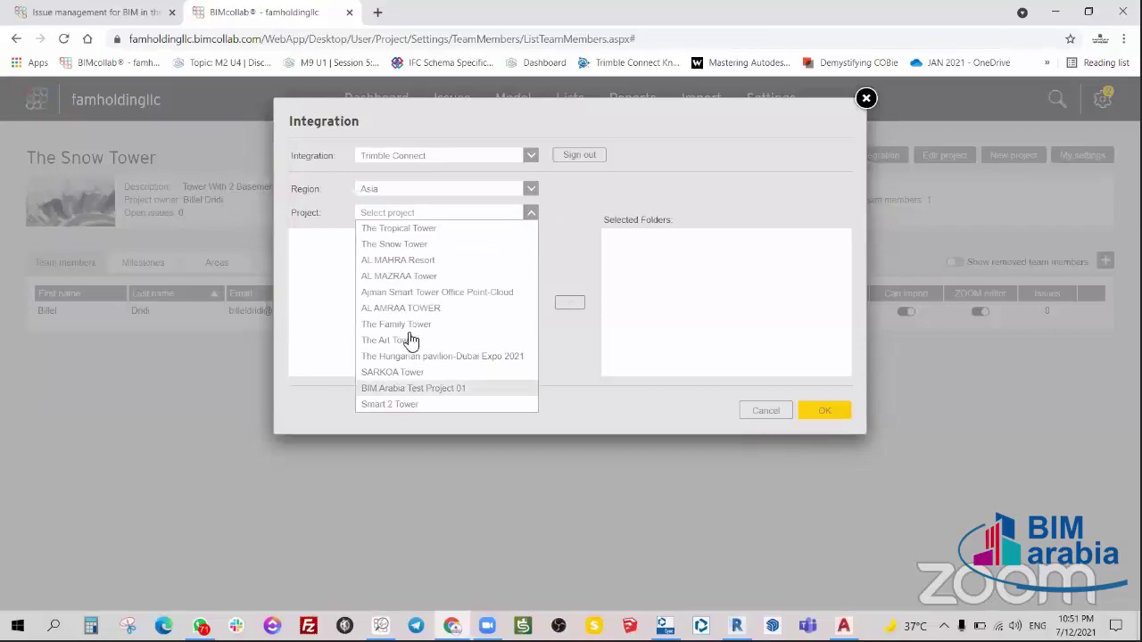
left_click(415, 245)
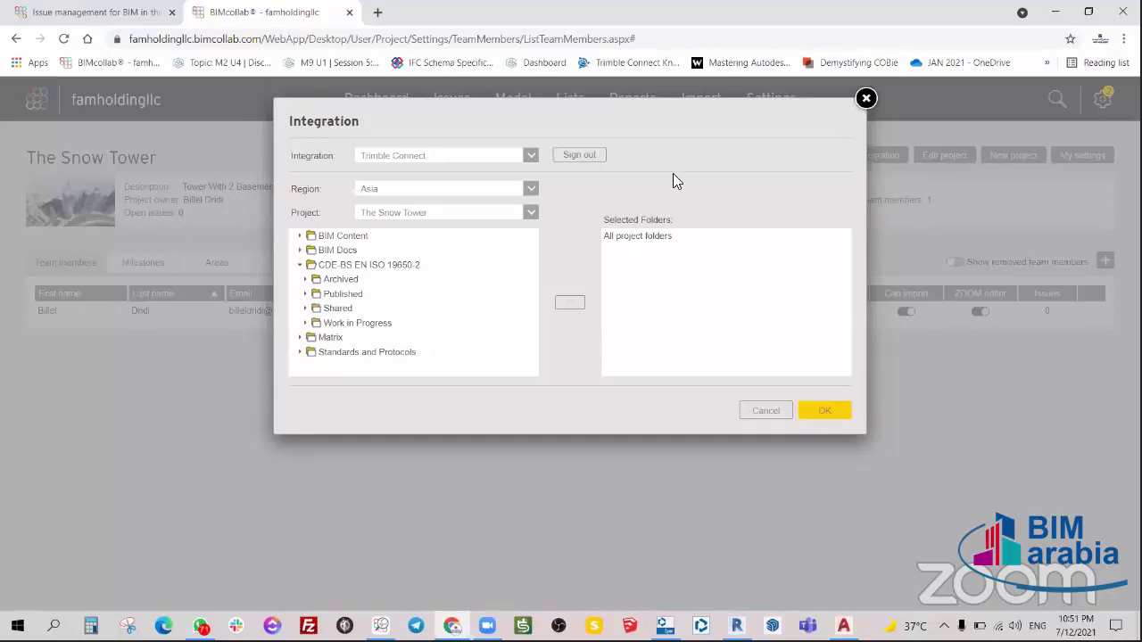
left_click(865, 98)
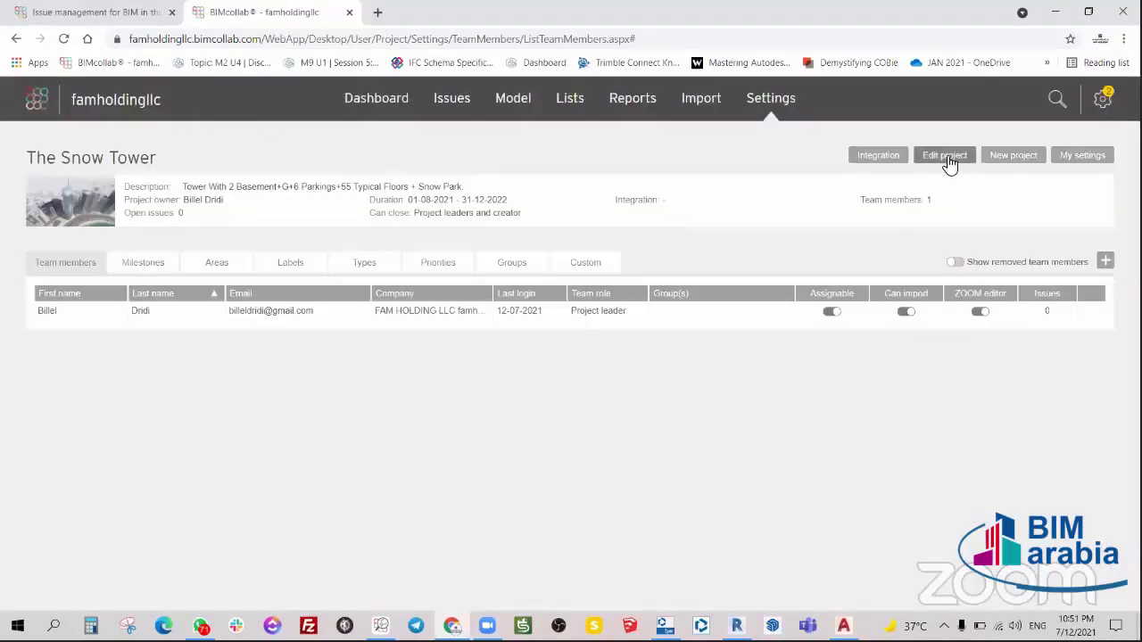
- Open the project leader's Edit team member form, leaving Member of group(s) empty
left_click(946, 157)
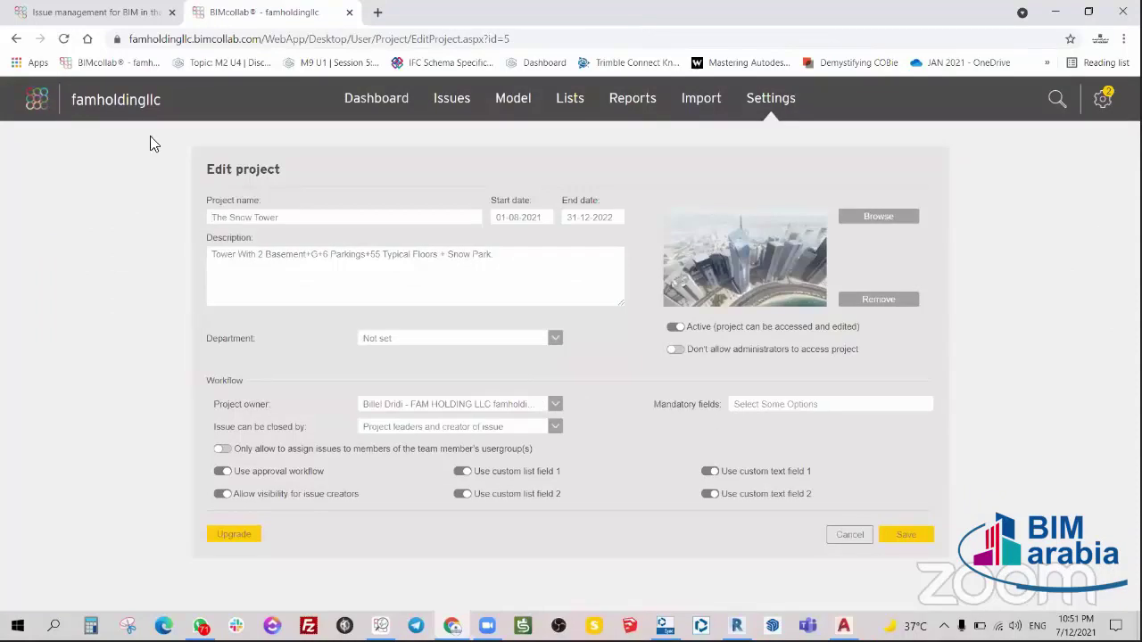
left_click(16, 38)
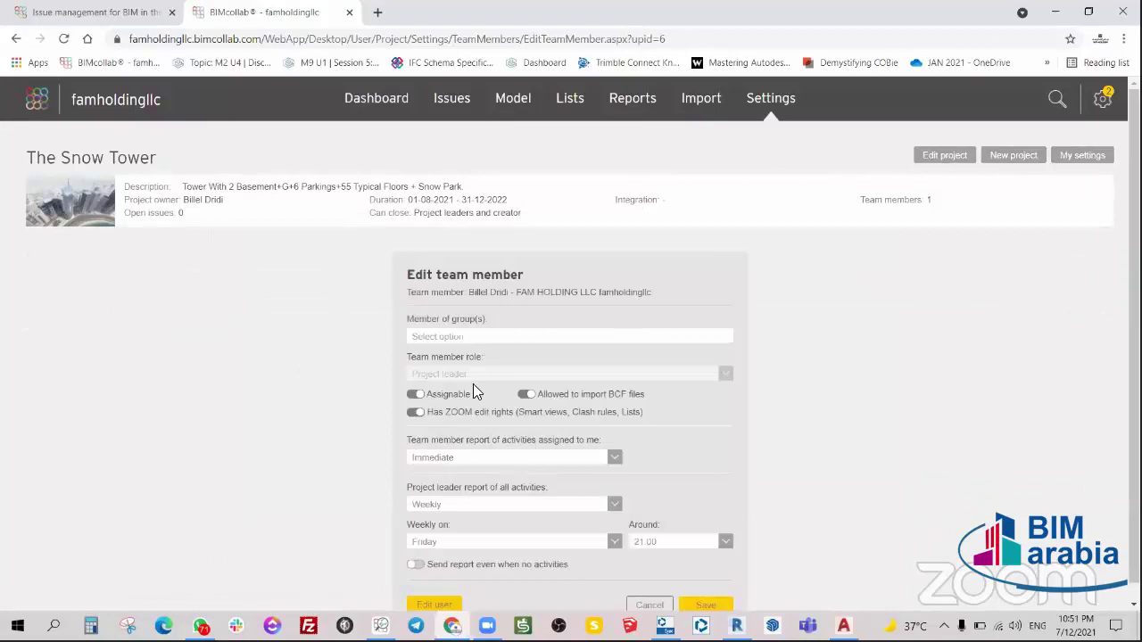
scroll(473, 392, "down", 1)
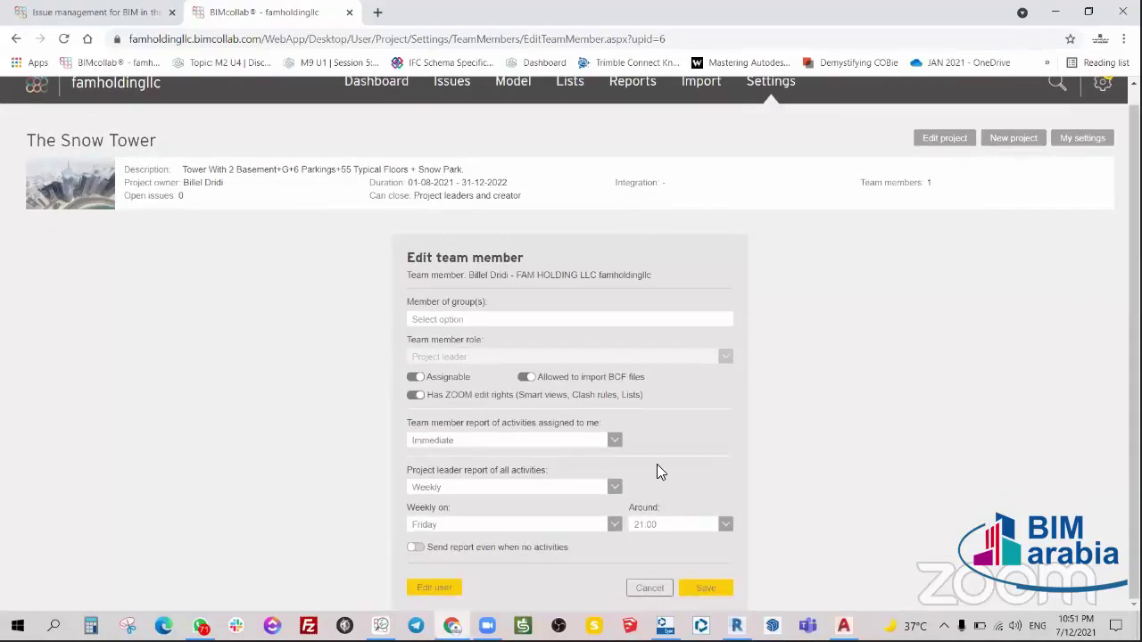
left_click(486, 318)
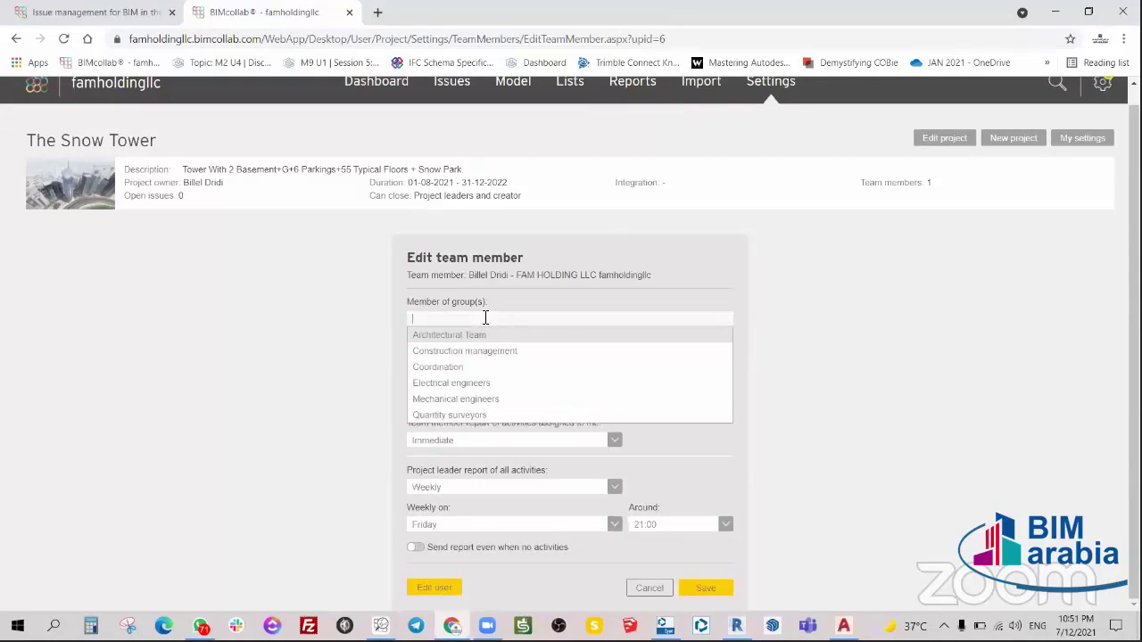
left_click(526, 294)
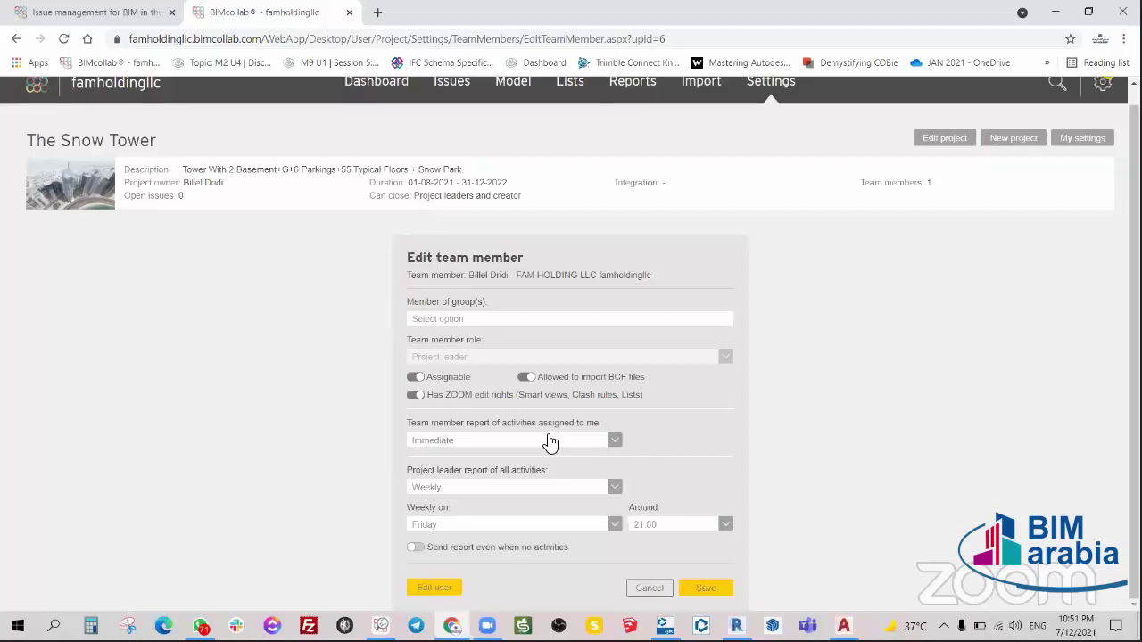
- Switch the Team member report to Once a day, then restore it to Immediate
left_click(613, 440)
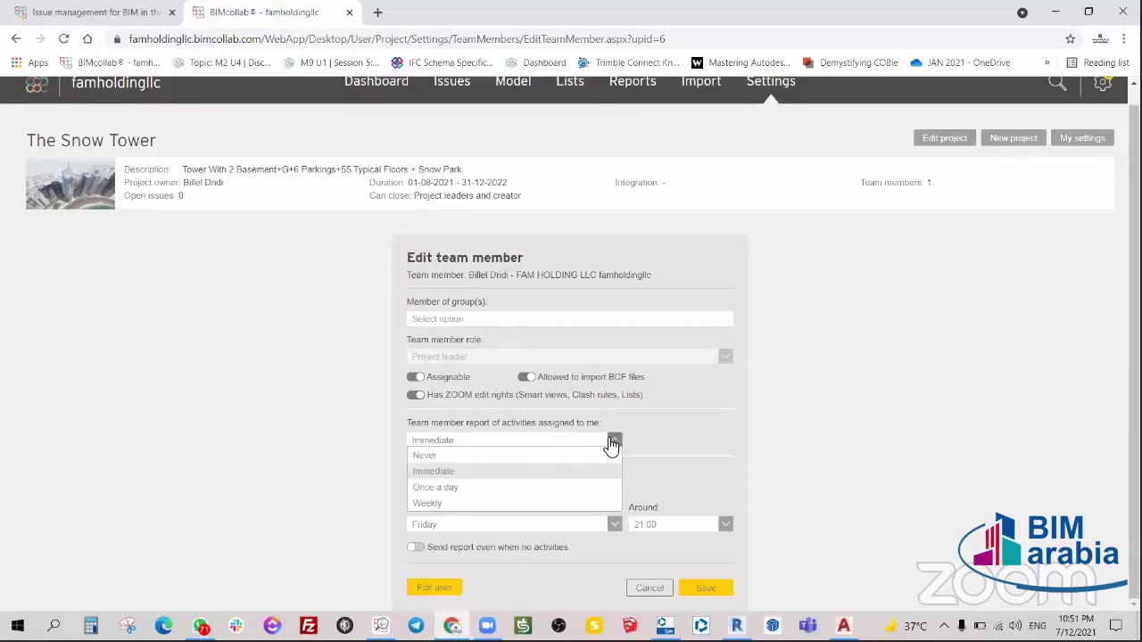
left_click(697, 437)
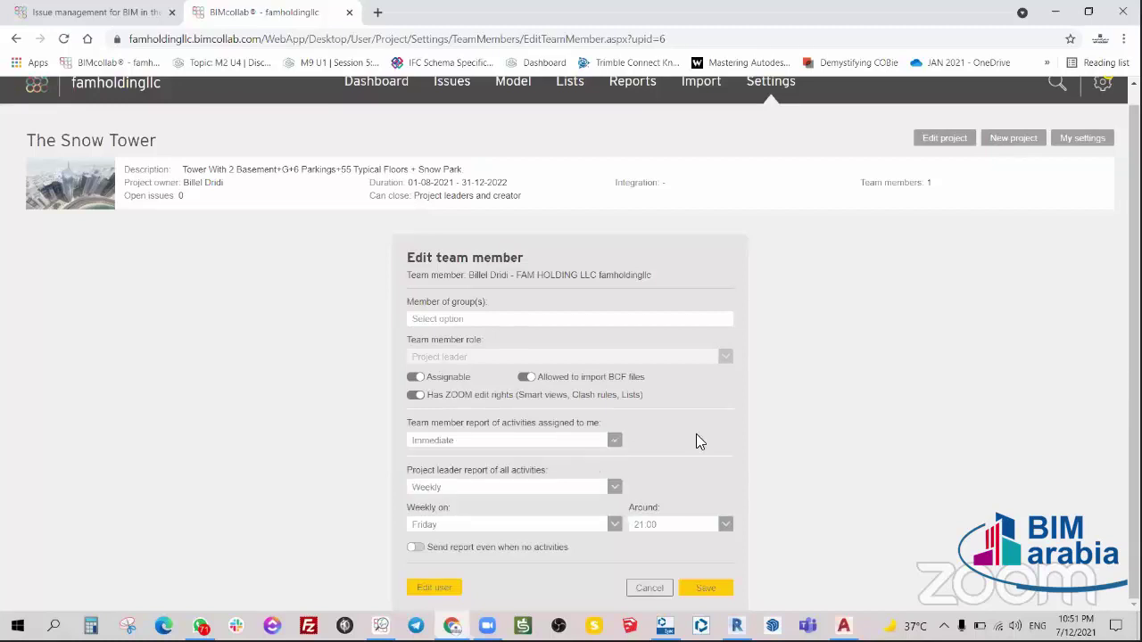
left_click(622, 441)
left_click(512, 487)
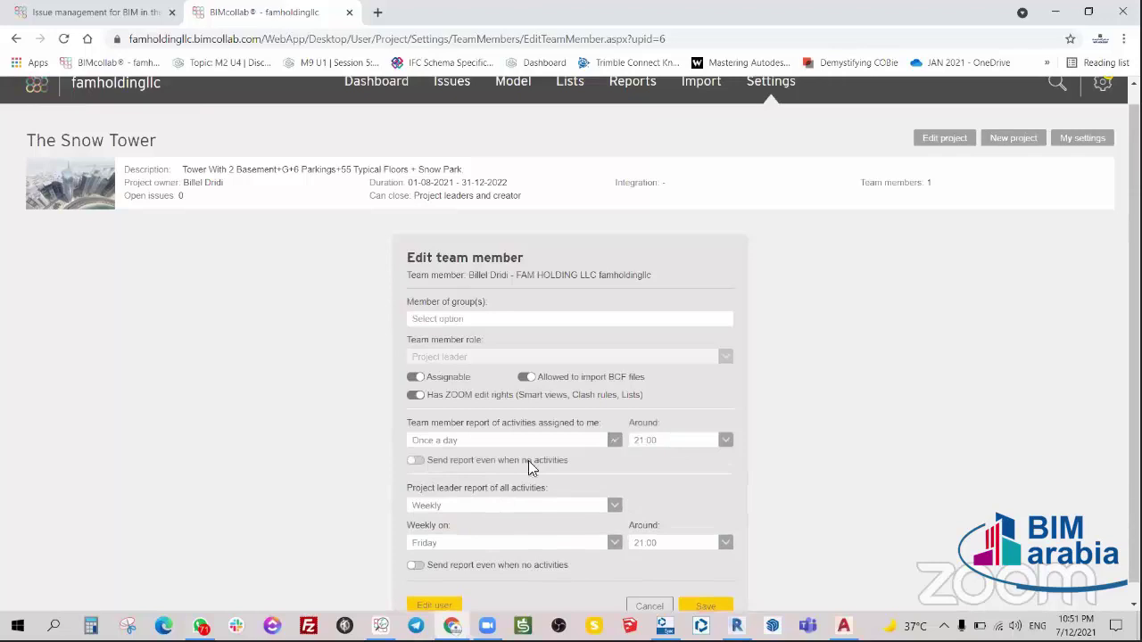
left_click(616, 441)
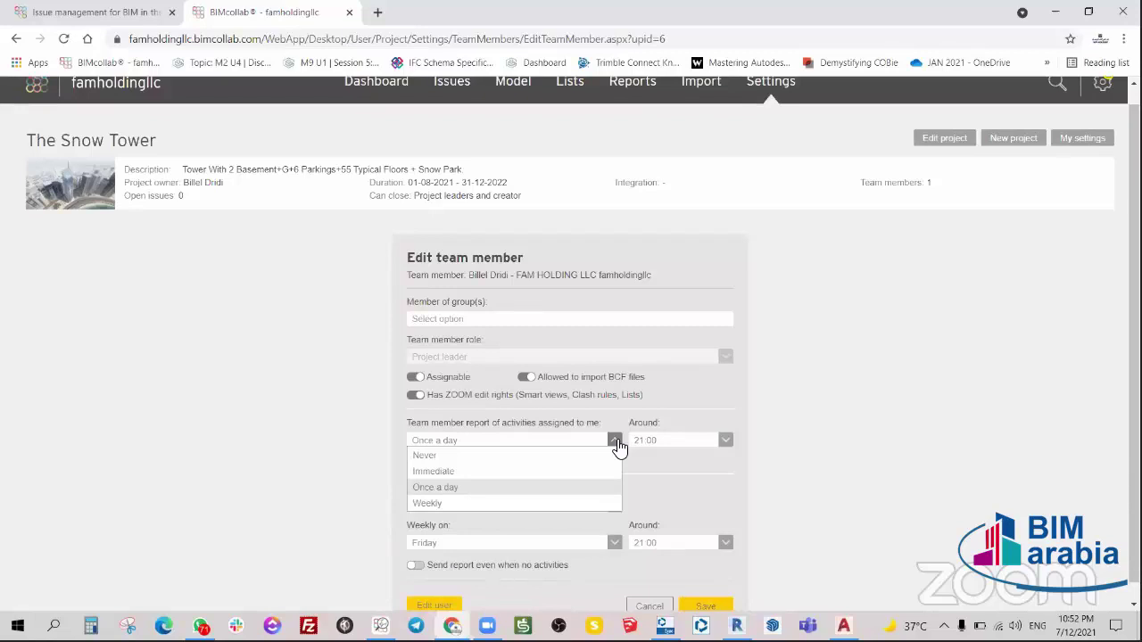
left_click(440, 470)
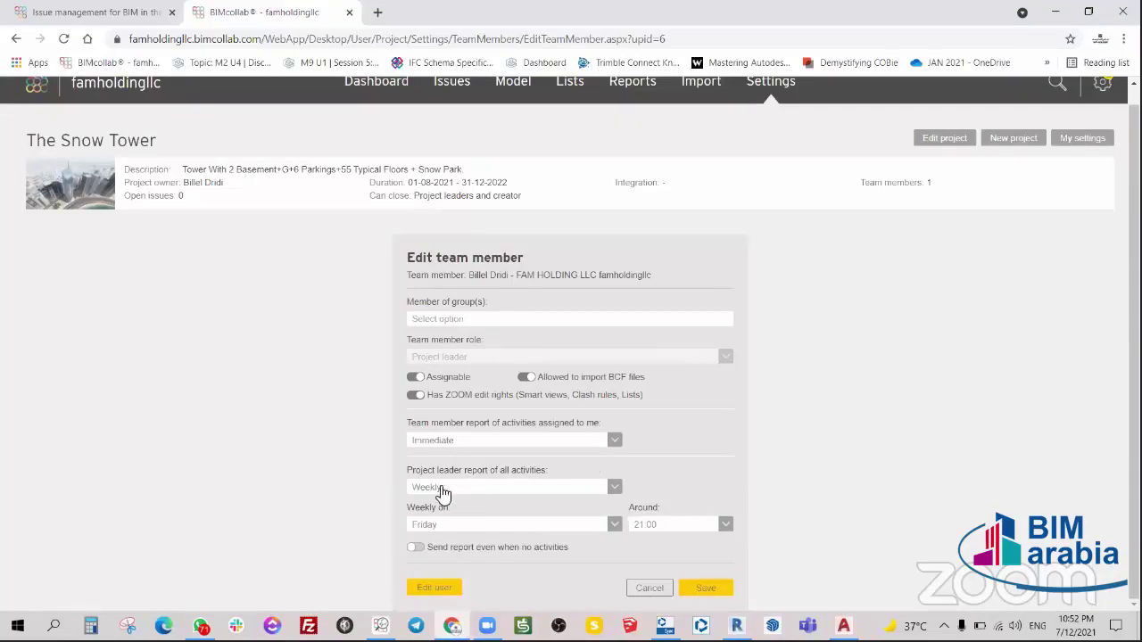
- Keep the Project leader report at Weekly and return to the Team members list
left_click(613, 487)
left_click(613, 487)
scroll(515, 314, "up", 1)
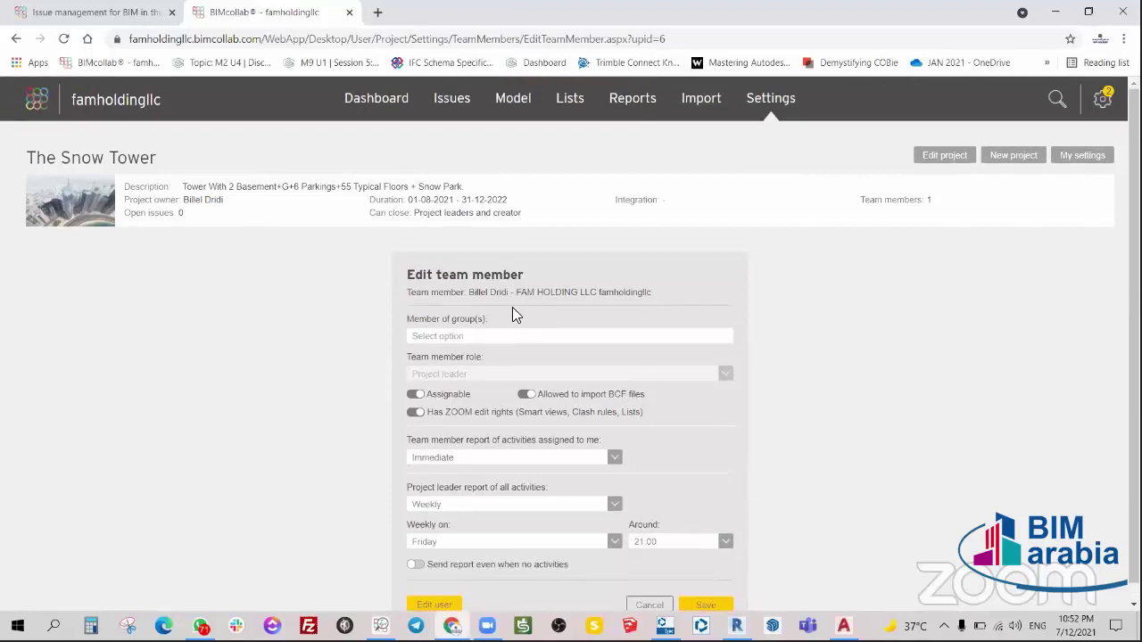
scroll(494, 328, "down", 1)
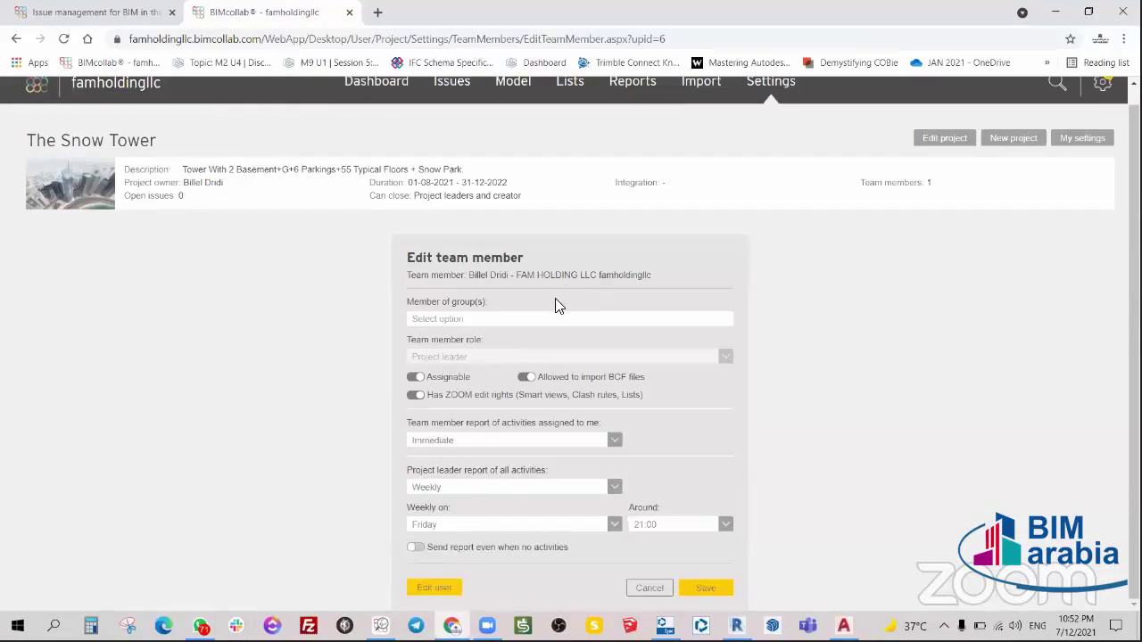
scroll(554, 300, "up", 1)
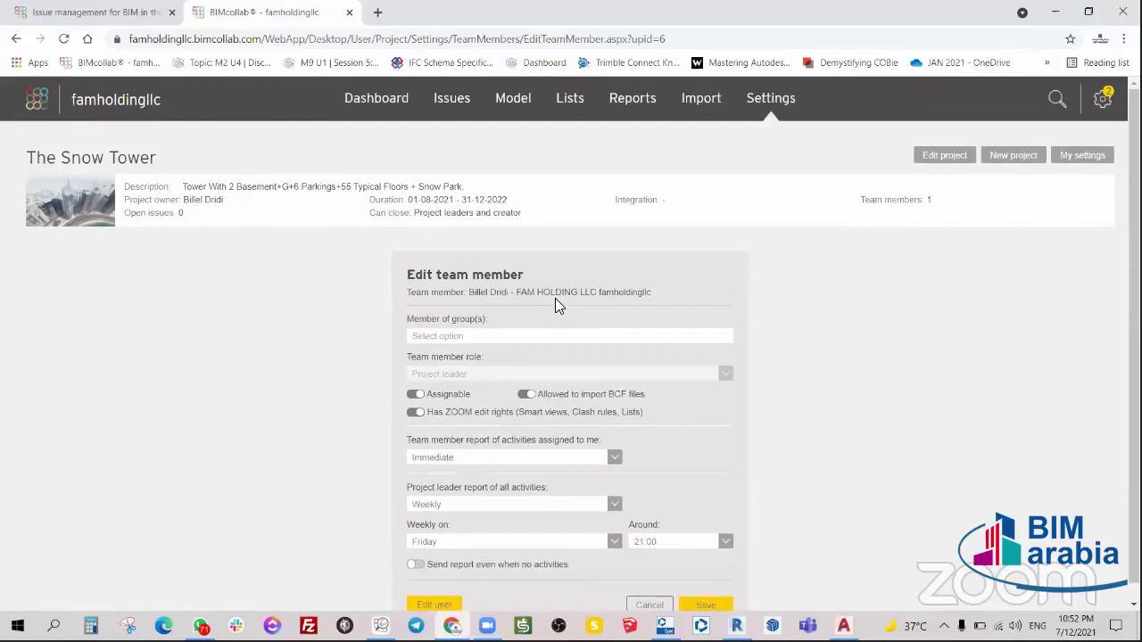
left_click(16, 40)
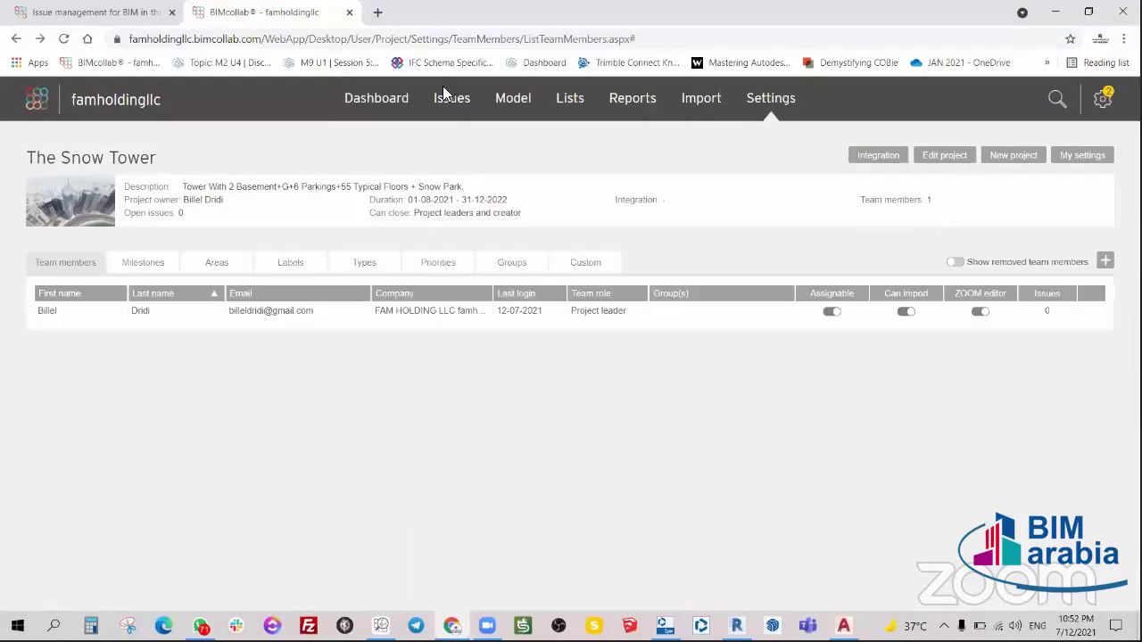
left_click(388, 98)
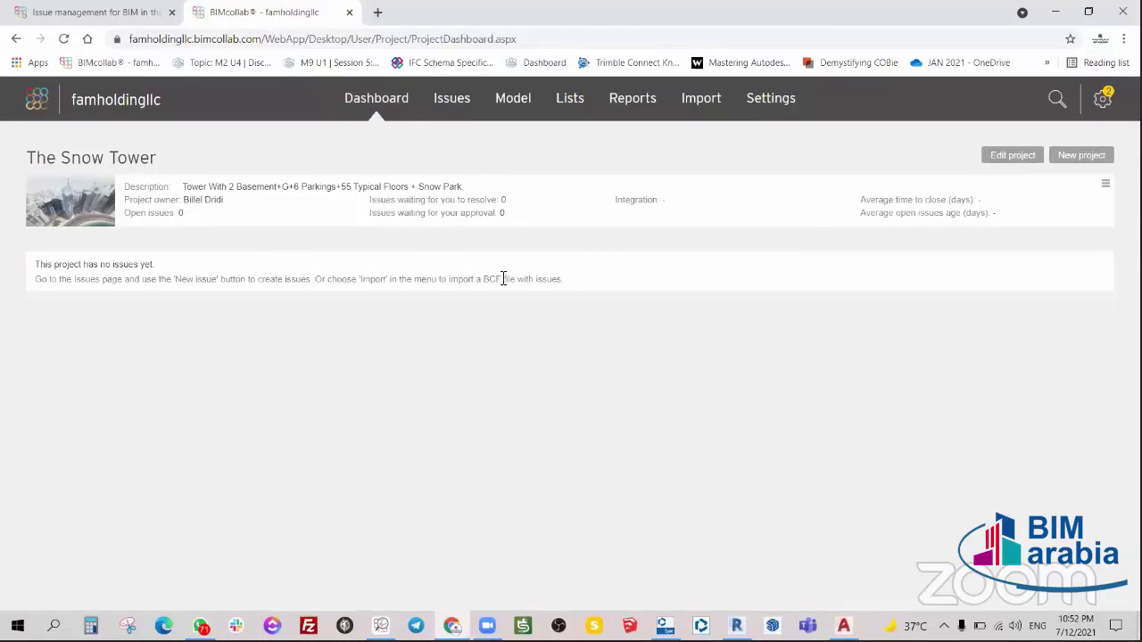
left_click(443, 100)
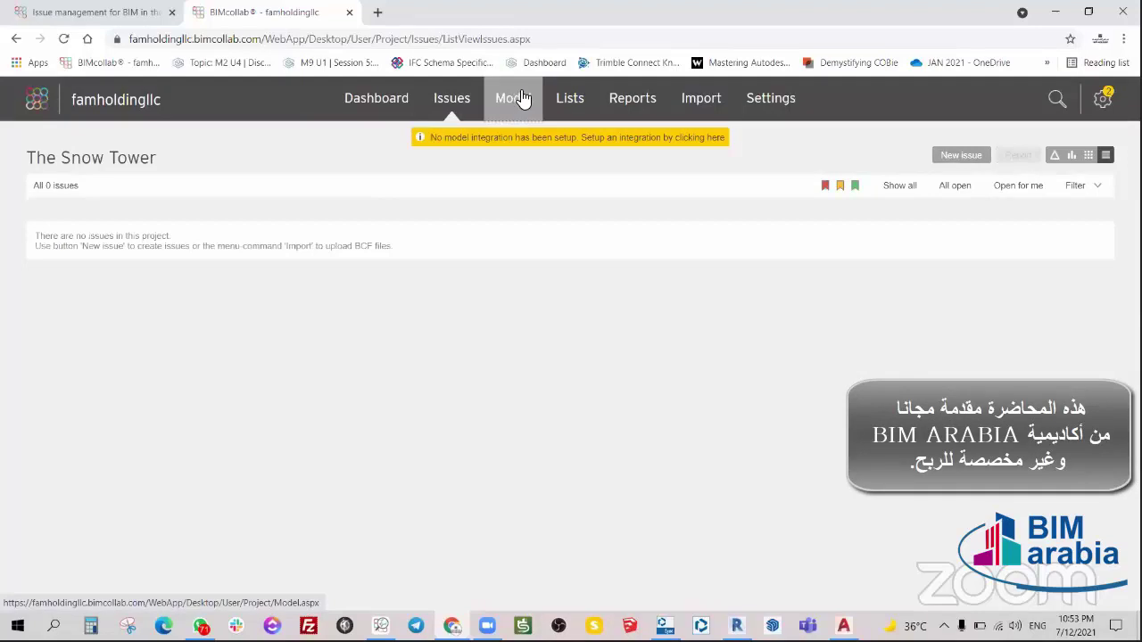
left_click(16, 38)
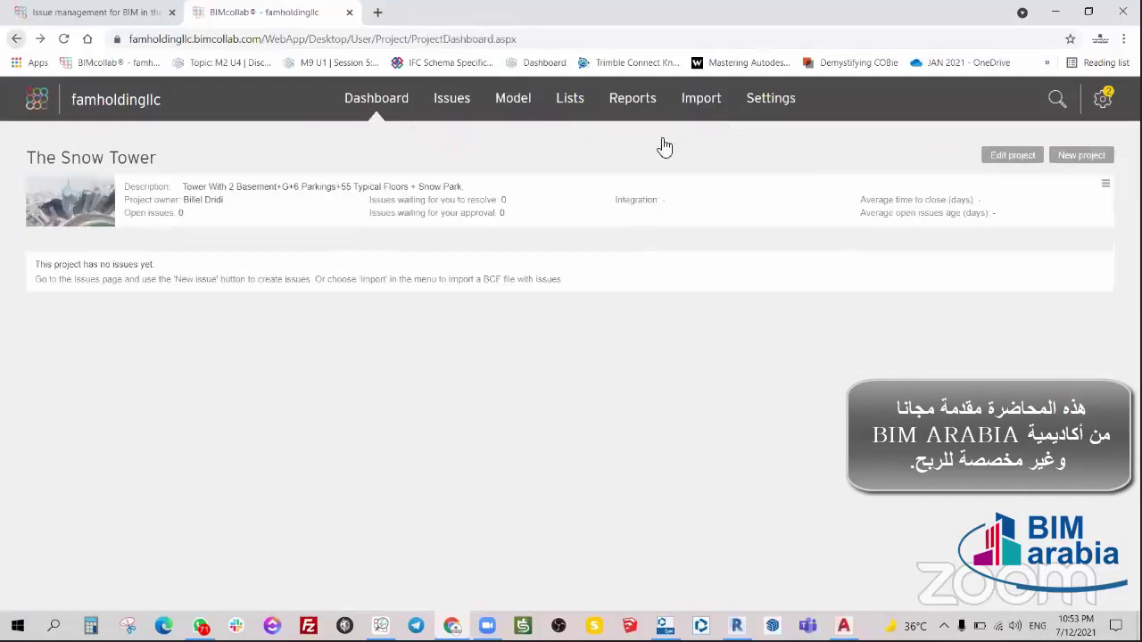
left_click(16, 38)
- Check the integration options and Model view, then go to the empty Lists page
left_click(874, 157)
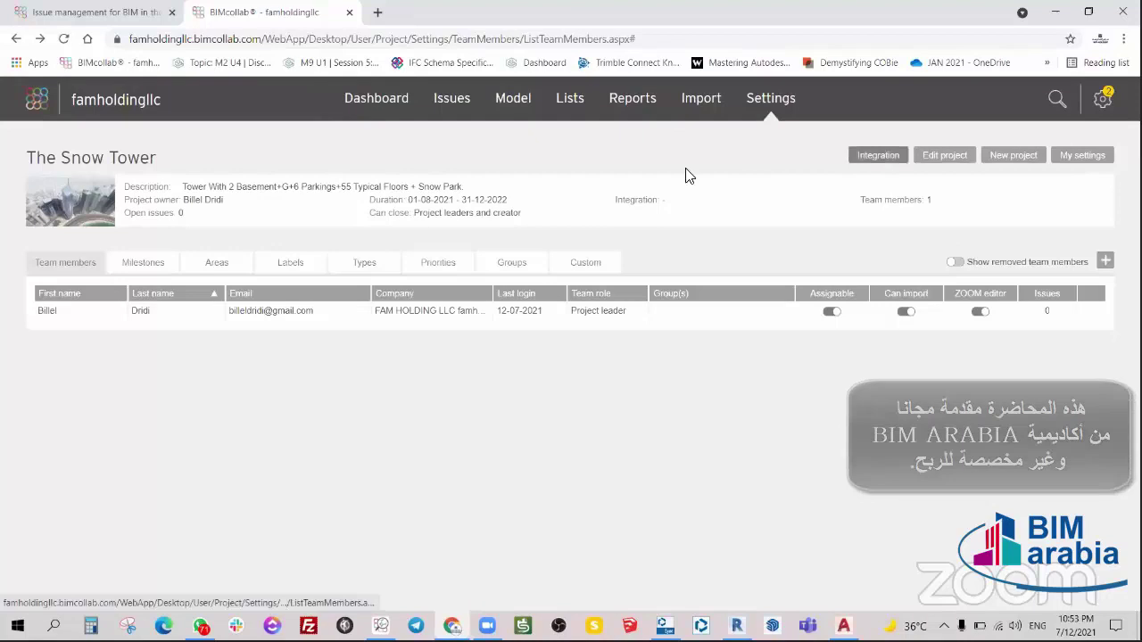
left_click(637, 159)
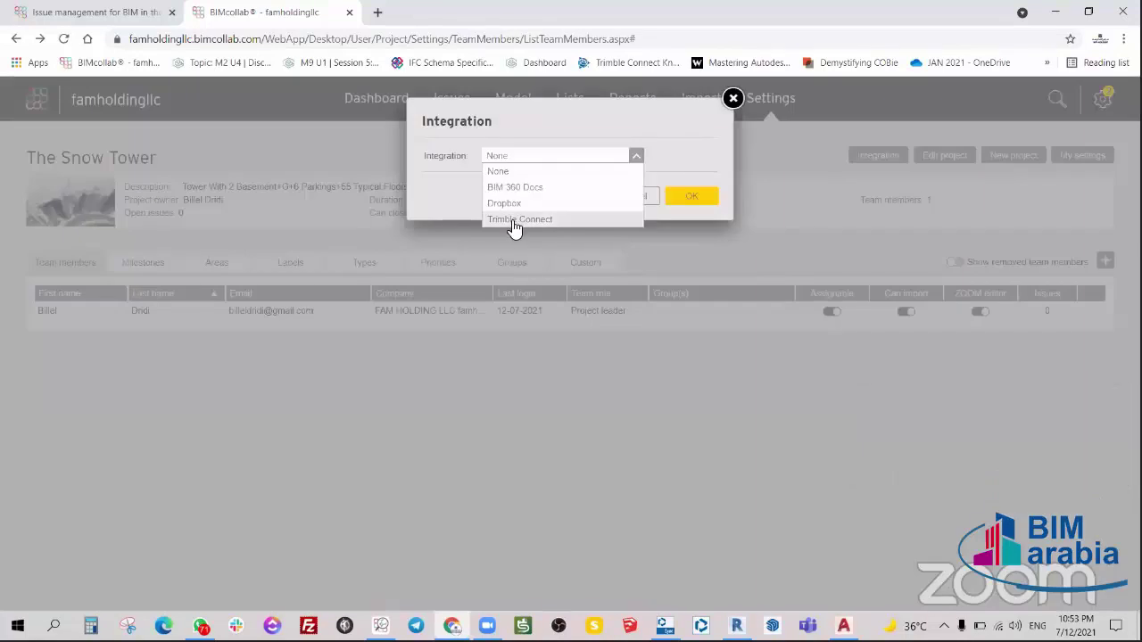
left_click(733, 100)
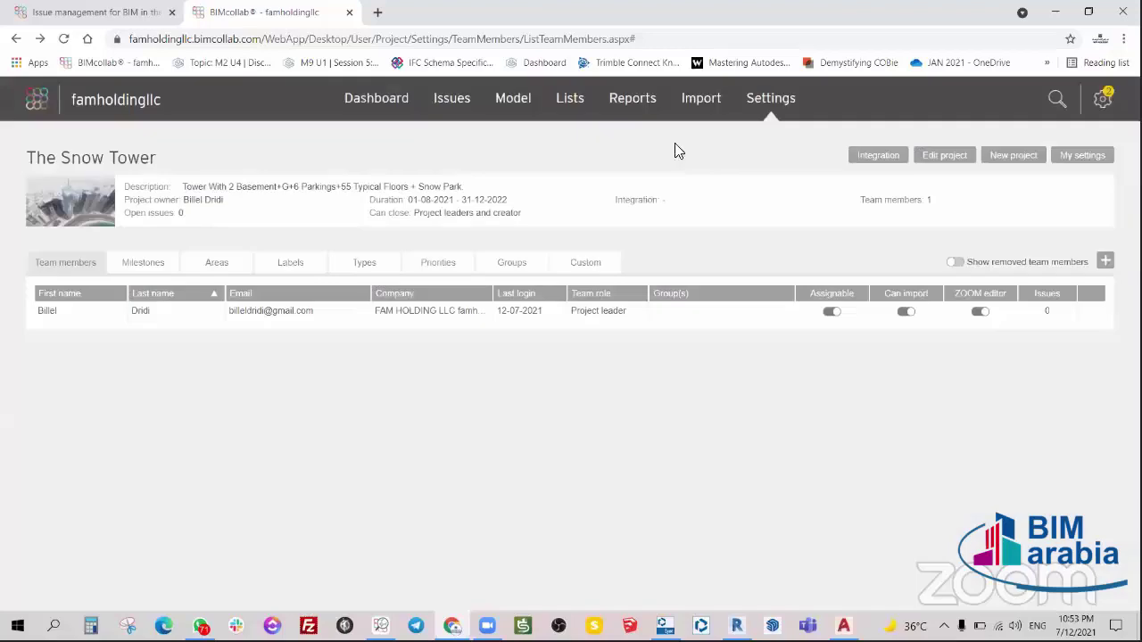
left_click(521, 102)
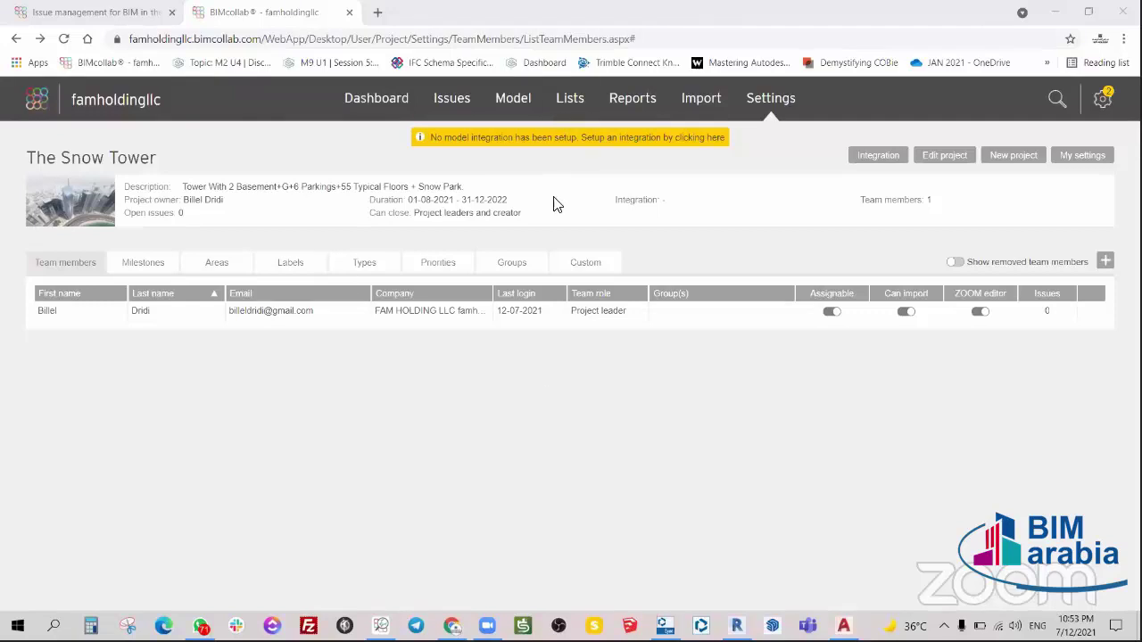
left_click(571, 100)
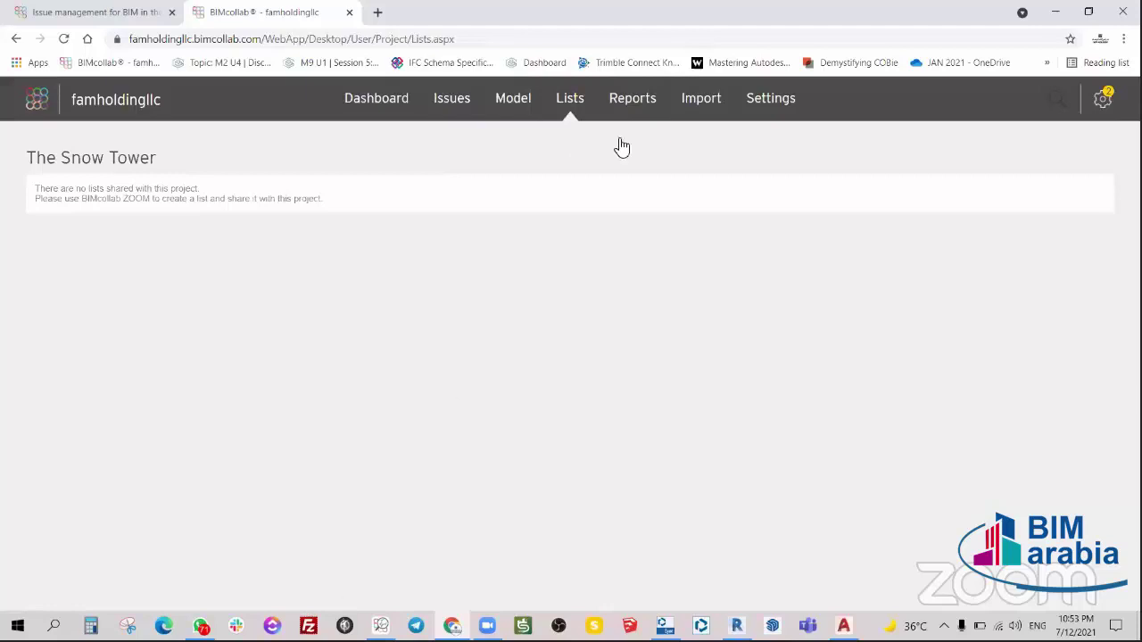
- Look over the Reports, Import (BCF files) and Settings pages, then return to the dashboard
left_click(632, 112)
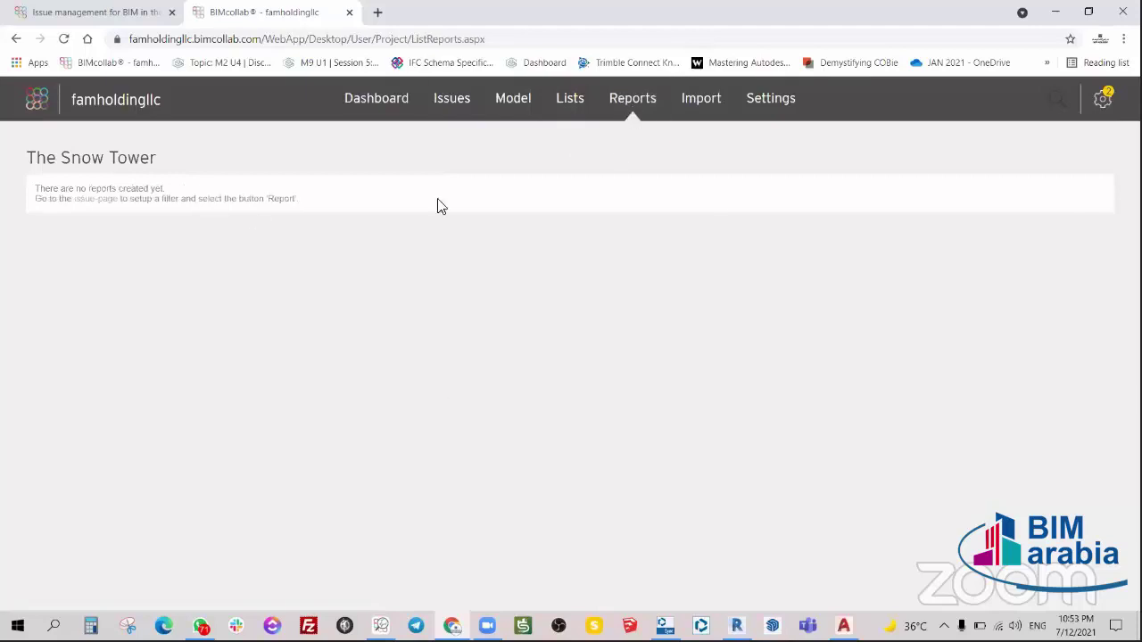
left_click(705, 102)
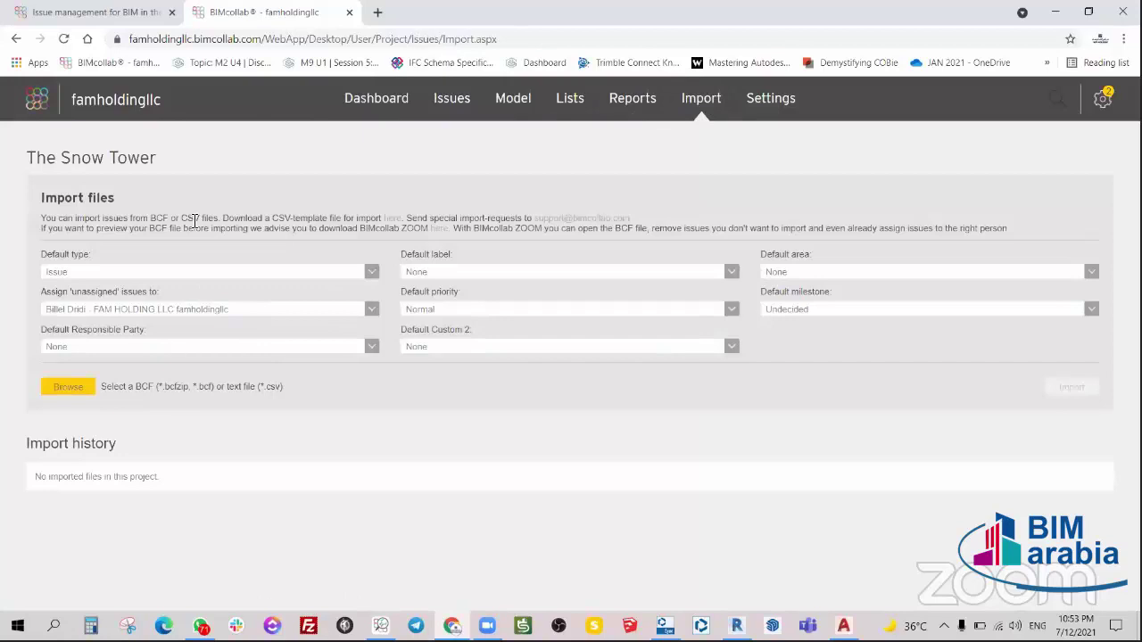
double_click(159, 387)
left_click(157, 386)
double_click(143, 387)
left_click(332, 389)
left_click(767, 111)
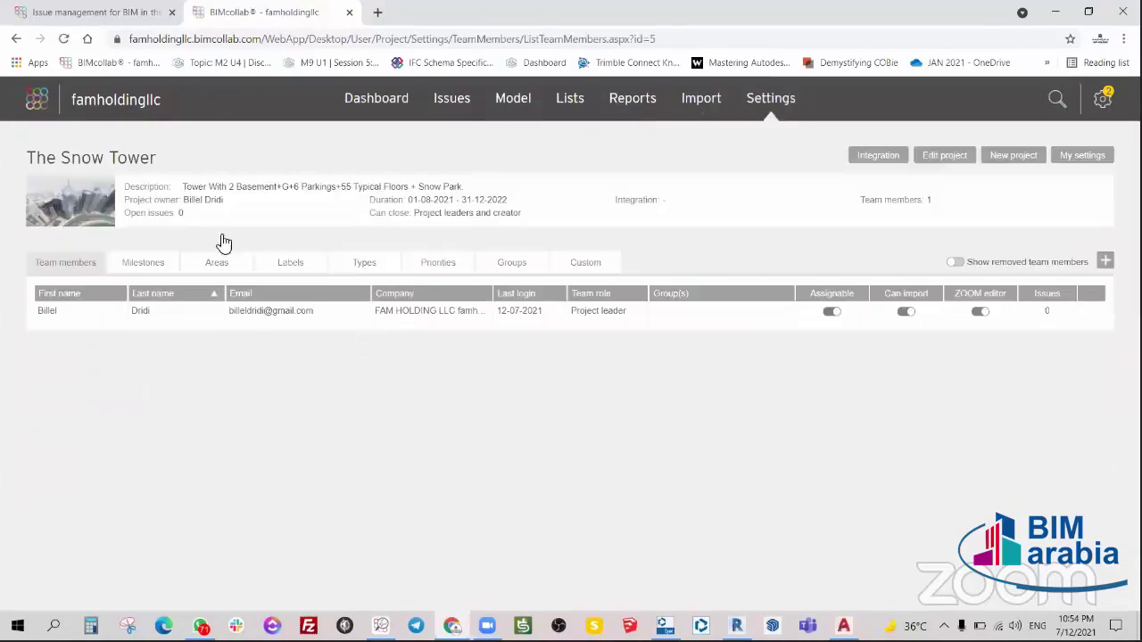
left_click(410, 99)
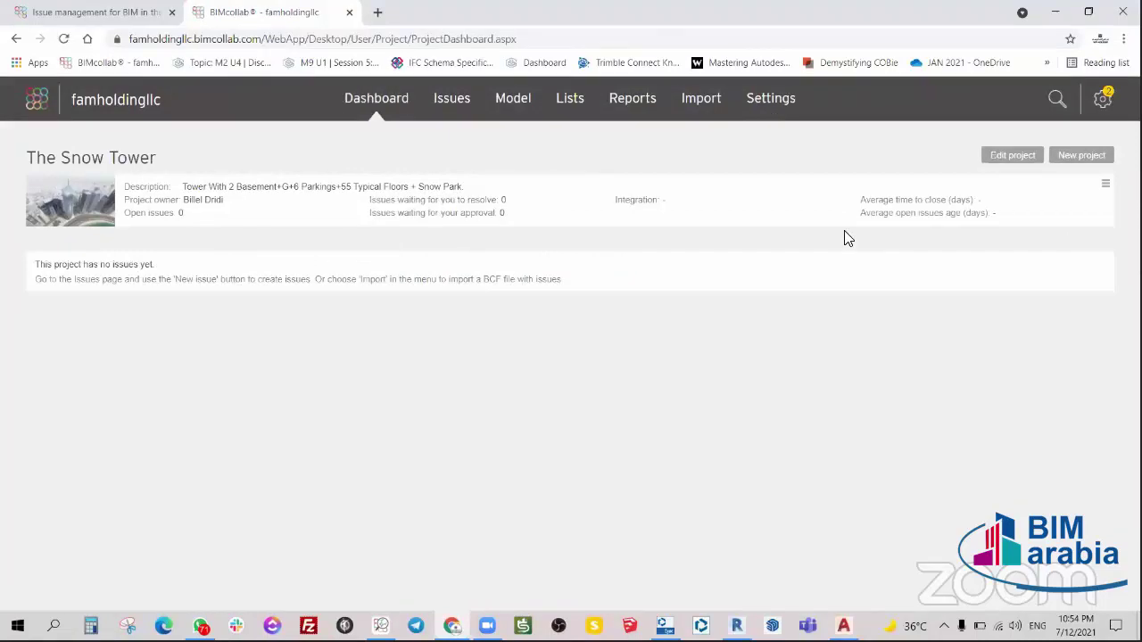
- Check the Issues list twice, confirming it's empty, and return to the dashboard
left_click(467, 101)
left_click(393, 102)
left_click(449, 104)
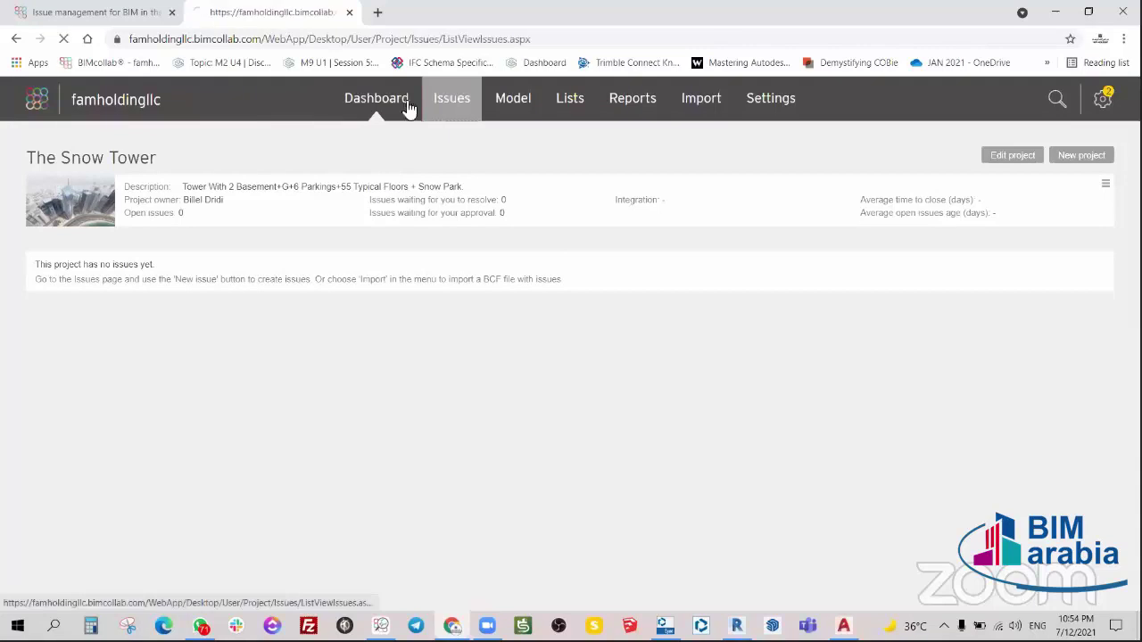
left_click(393, 104)
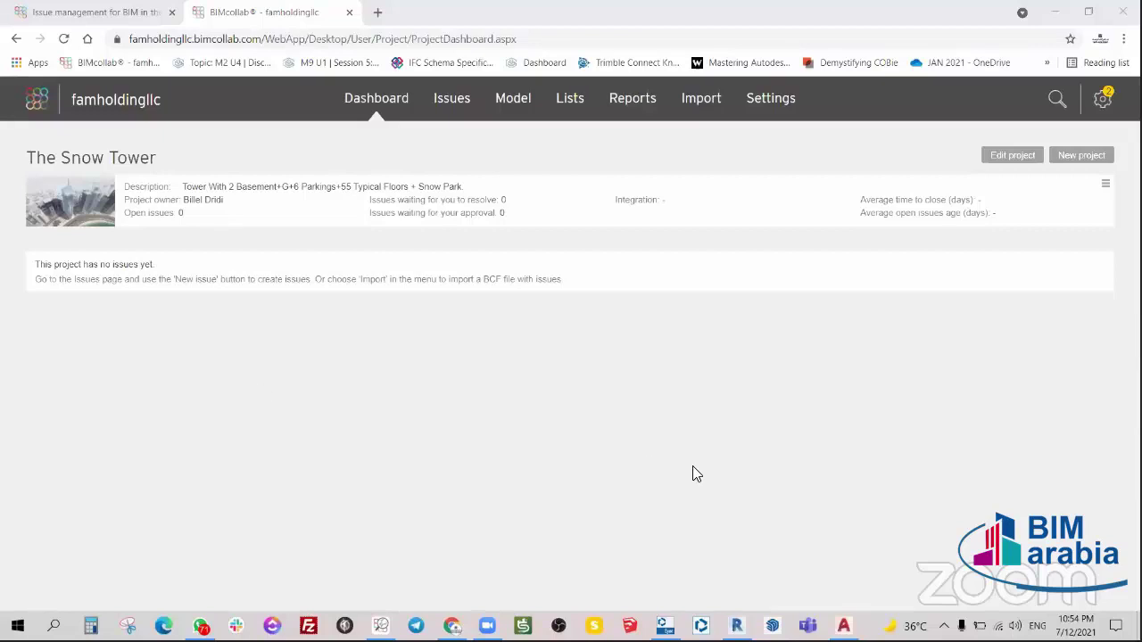
- Glance at the BIMcollab website tab, then bring the Revit model window forward
left_click(129, 11)
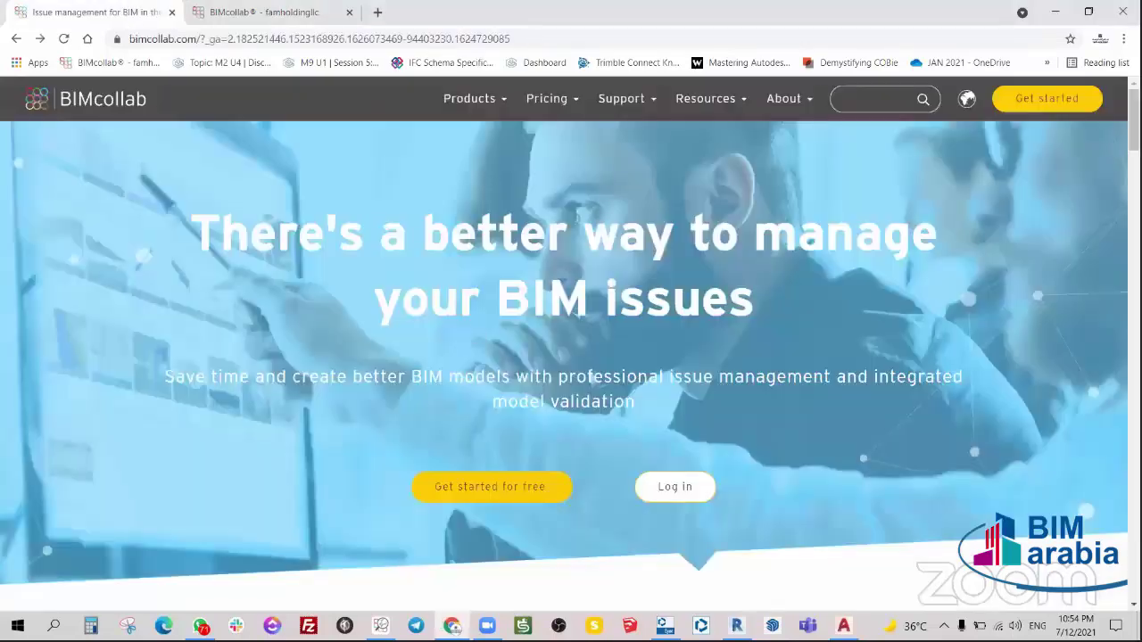
left_click(277, 10)
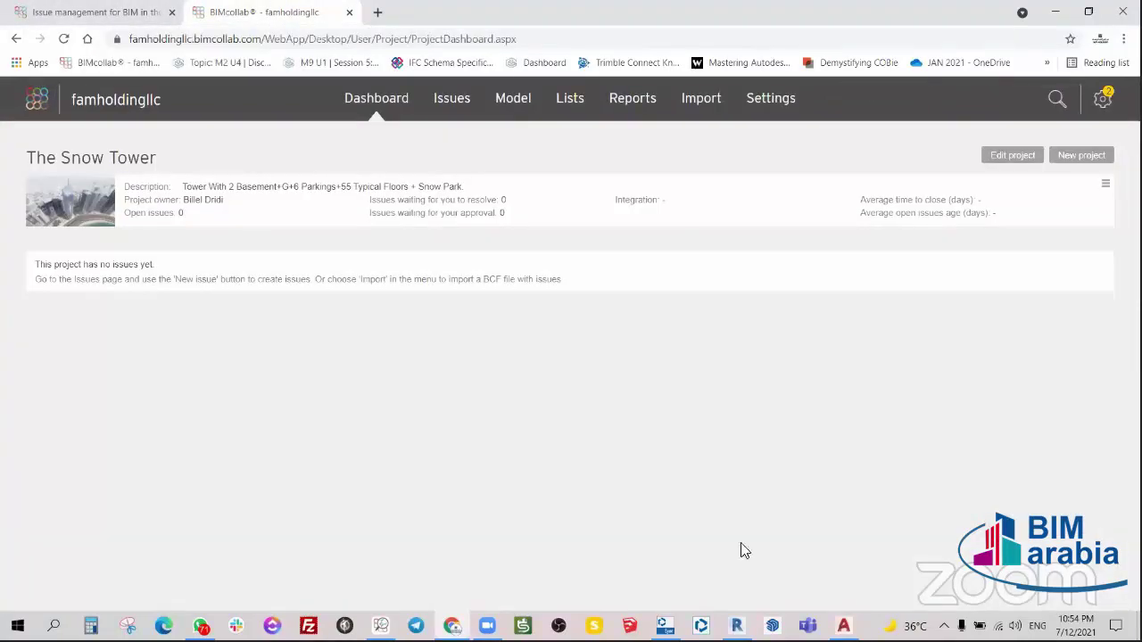
left_click(736, 625)
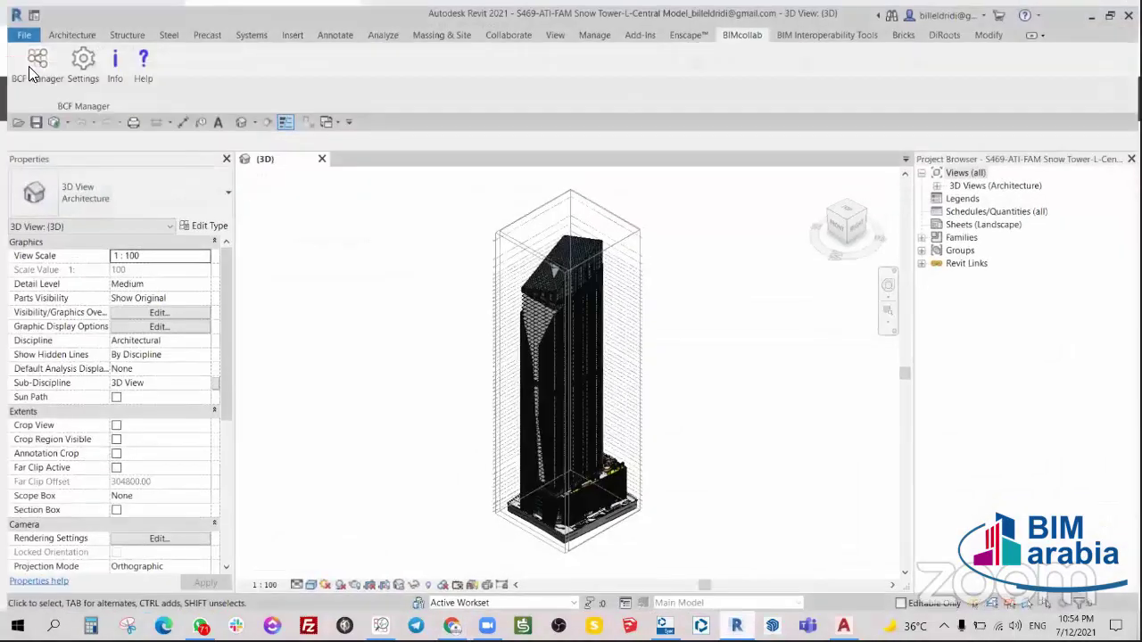
- Open the BIMcollab BCF Manager panel and check its recent BCF imports list
left_click(31, 60)
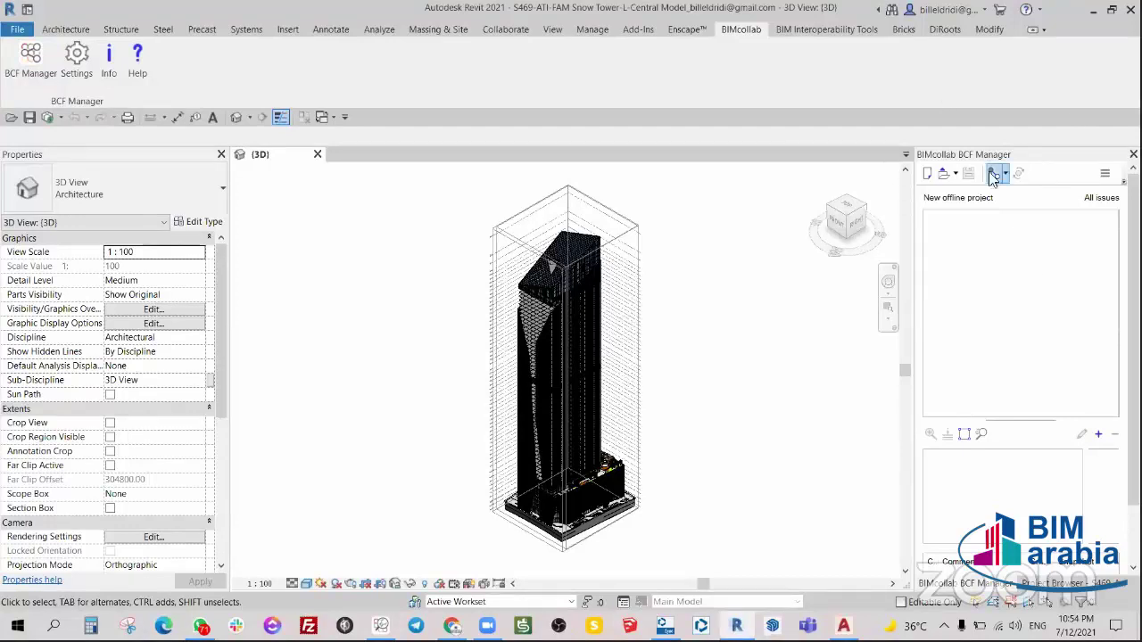
left_click(953, 174)
left_click(987, 303)
middle_click_drag(645, 365, 673, 376)
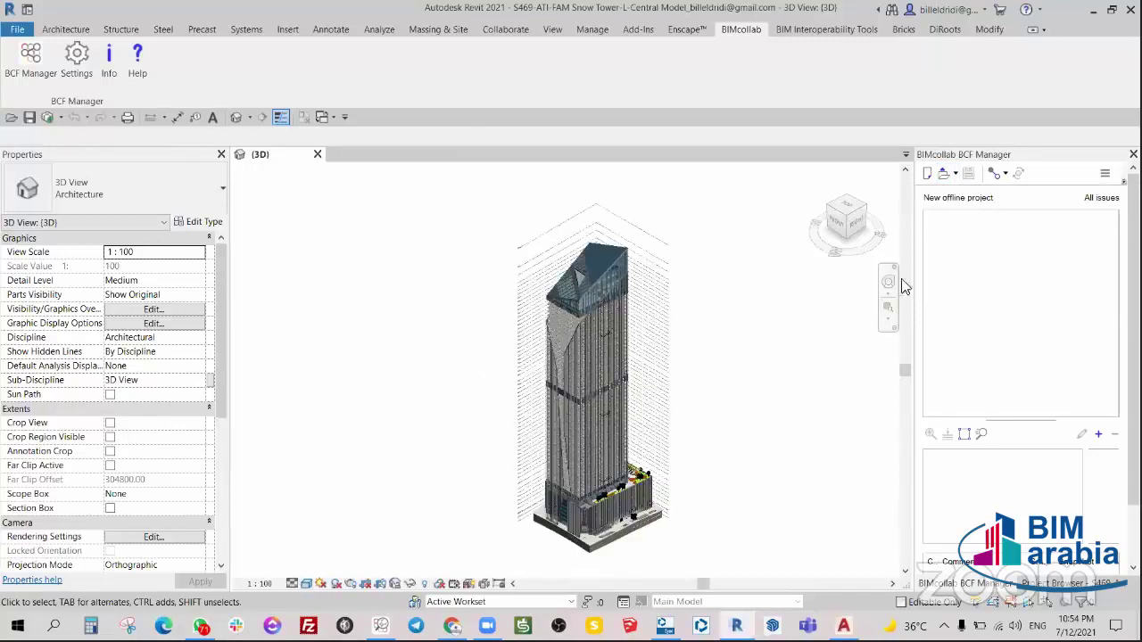
left_click(951, 175)
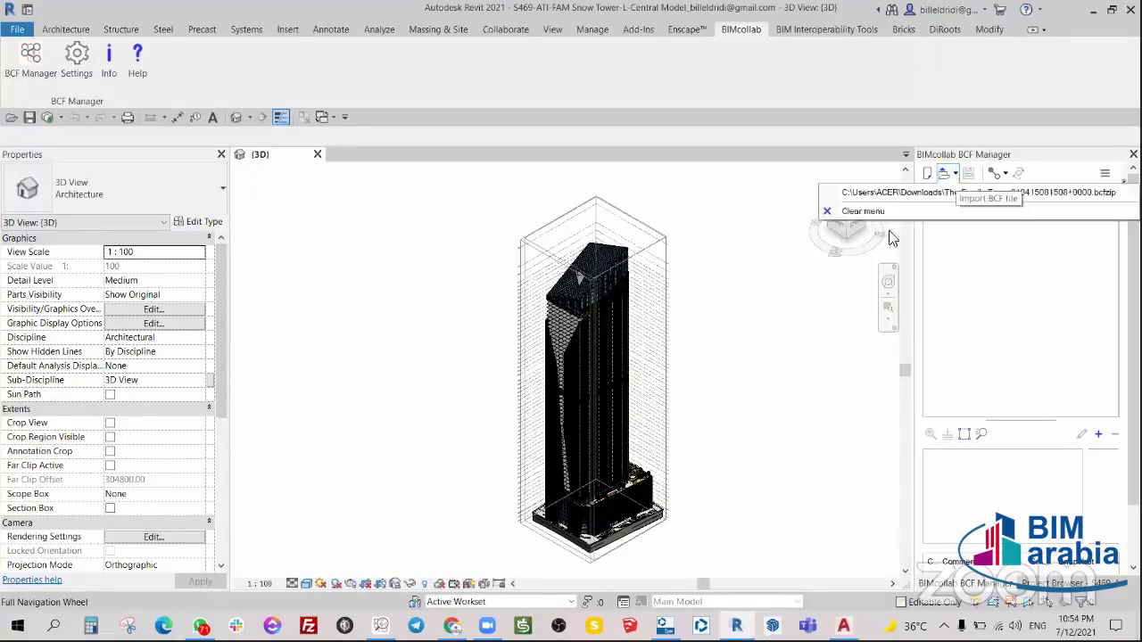
- Orbit, zoom and pan to centre the triangular opening at the tower top
mouse_move(643, 392)
middle_mouse_down()
mouse_move(667, 400)
mouse_move(697, 345)
mouse_move(756, 435)
mouse_move(610, 300)
middle_mouse_up()
scroll(624, 321, "up", 2)
scroll(630, 336, "up", 1)
scroll(624, 312, "up", 1)
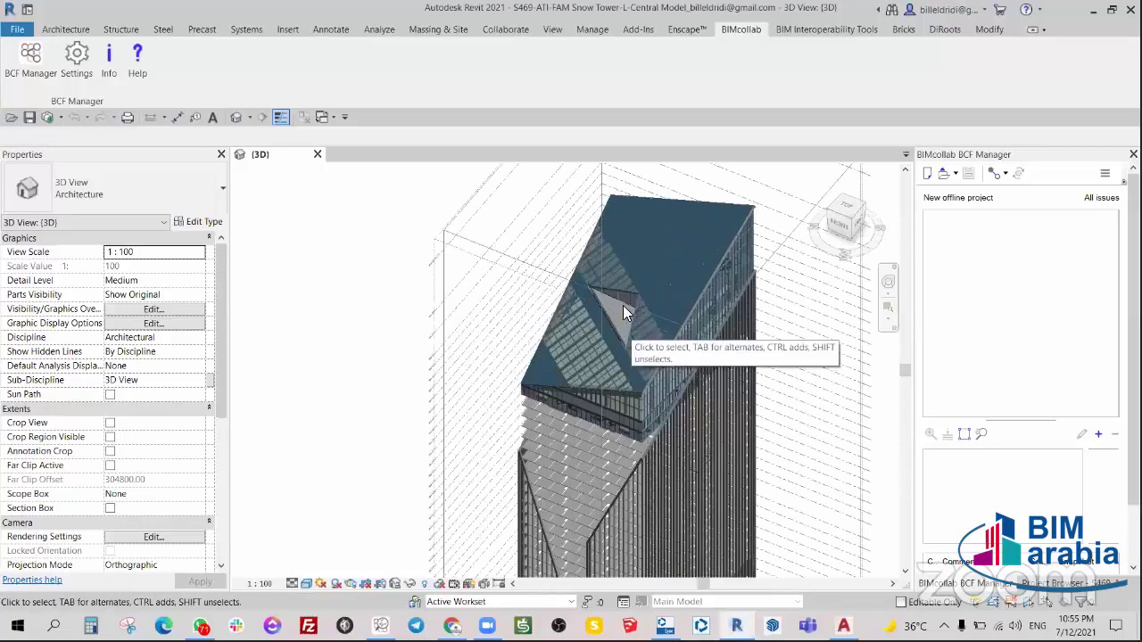
scroll(625, 321, "up", 1)
scroll(631, 347, "up", 1)
scroll(633, 352, "up", 2)
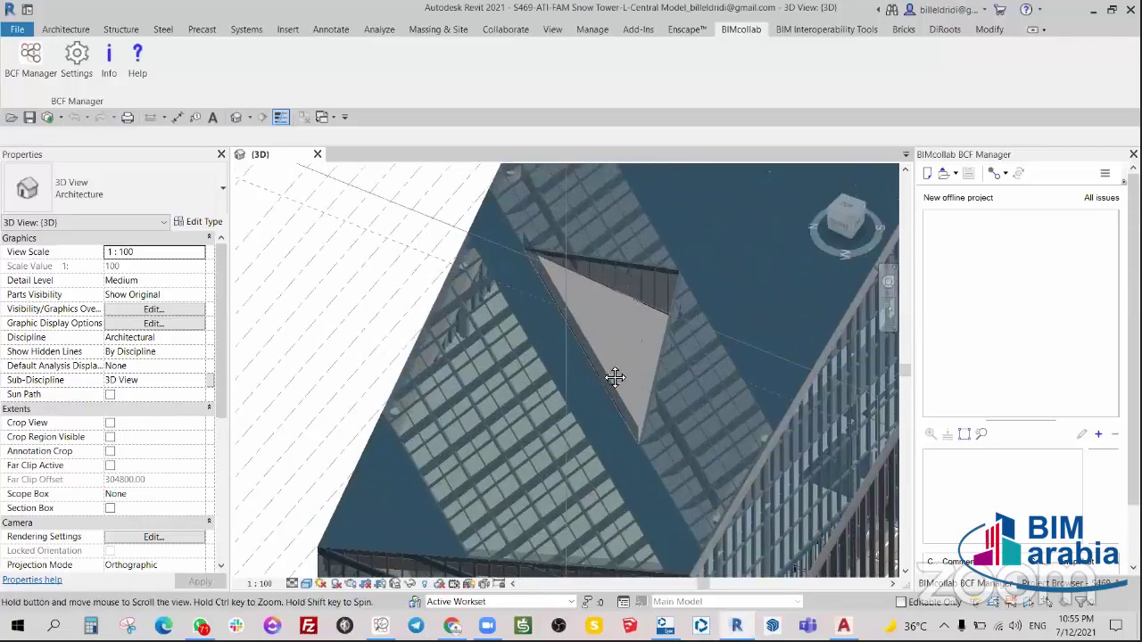
scroll(611, 379, "up", 1)
middle_click_drag(606, 385, 604, 390)
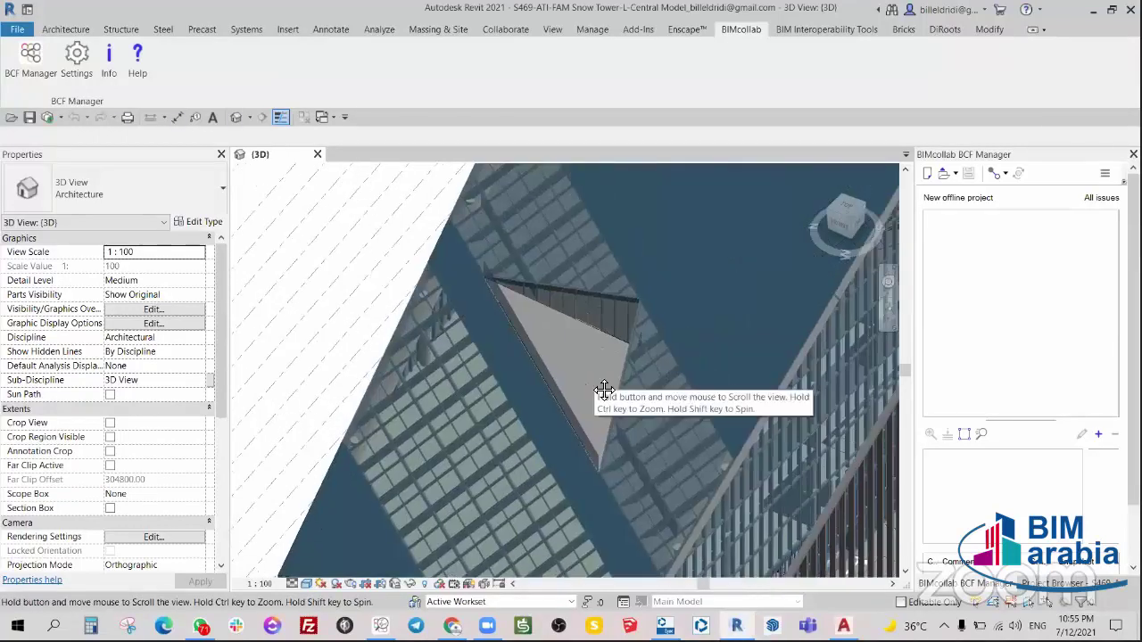
- Connect to the saved BIMcollab server, entering the account password to log in
left_click(1005, 173)
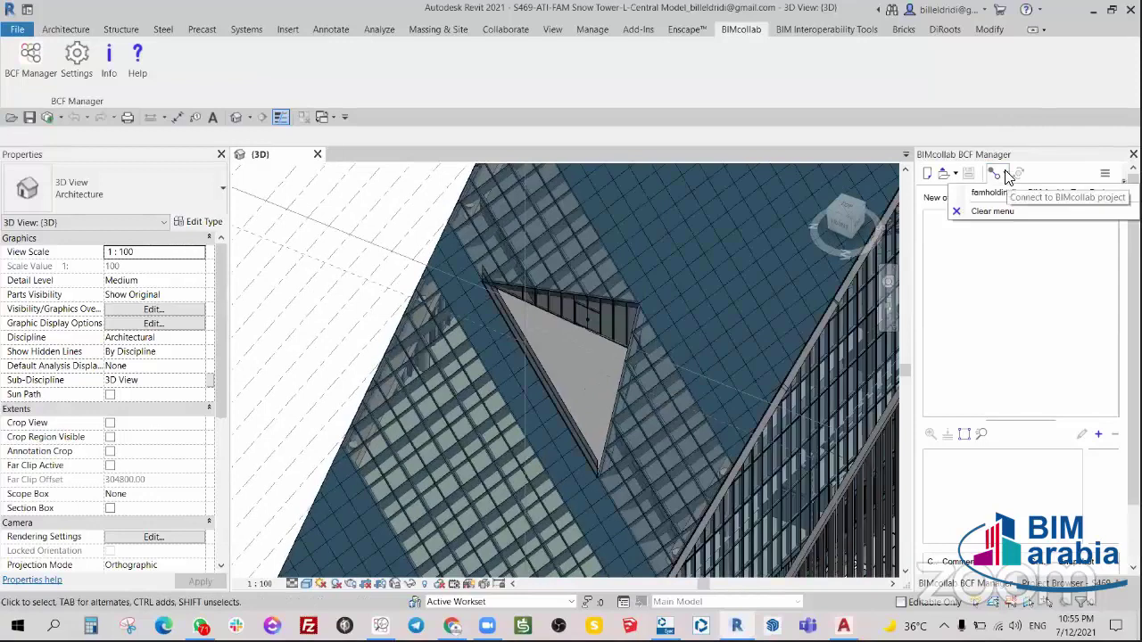
left_click(997, 192)
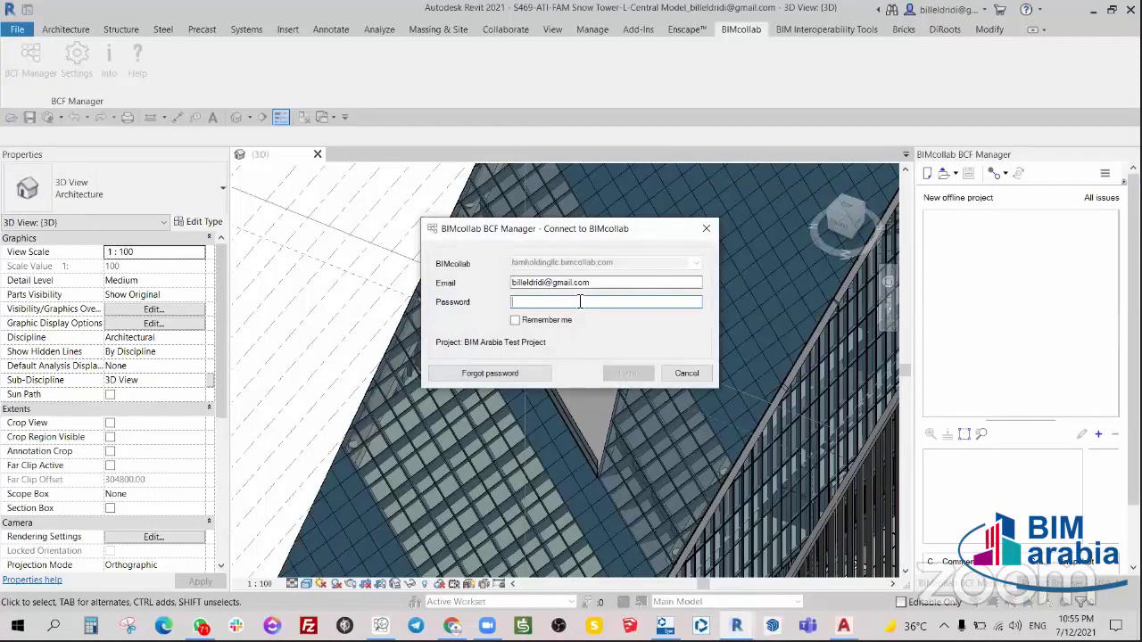
left_click(706, 228)
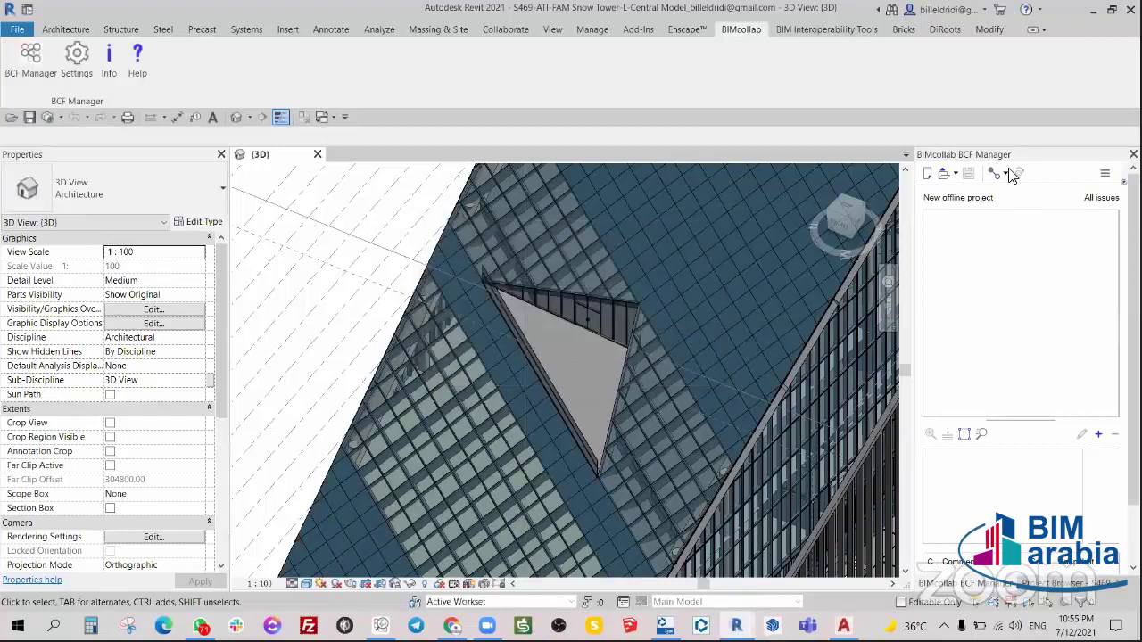
left_click(1005, 173)
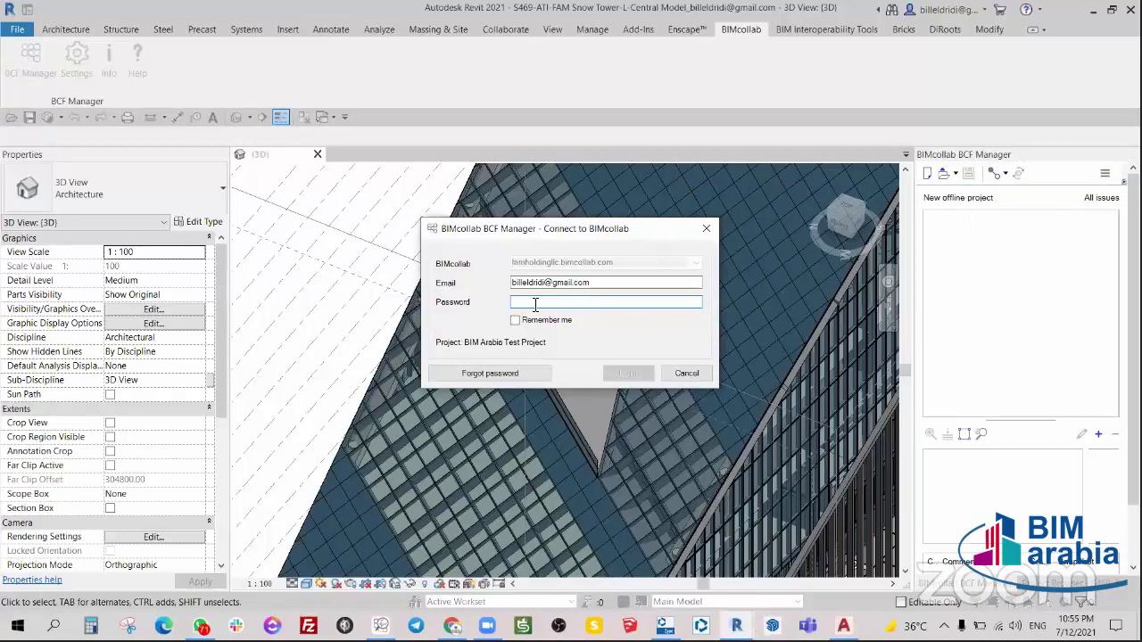
left_click(536, 304)
key("Caps_Lock")
type("*")
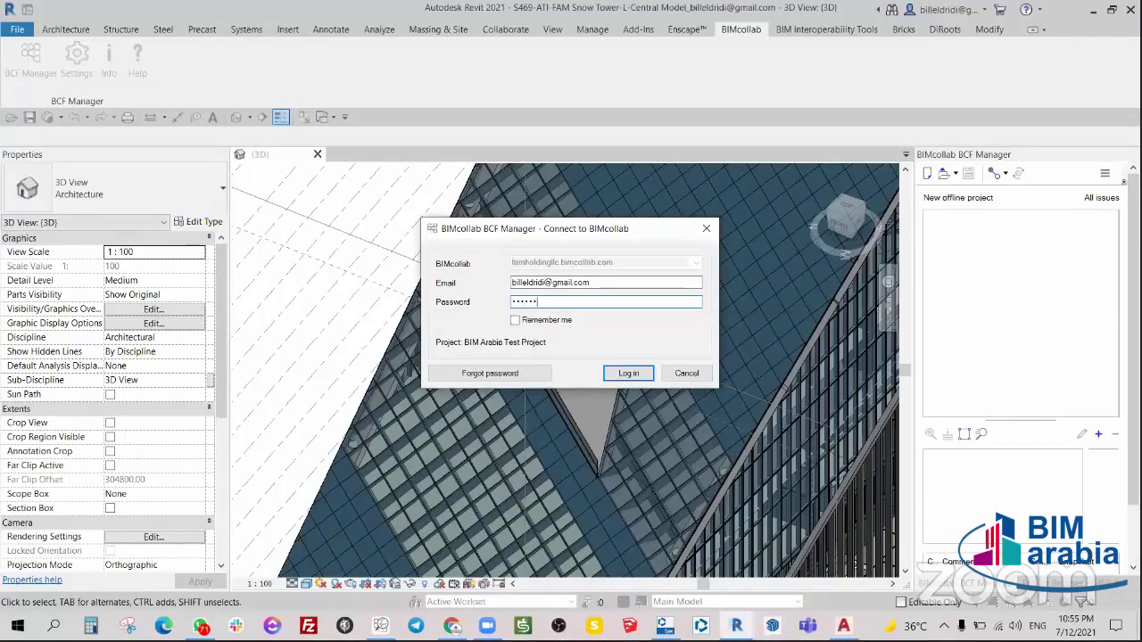
left_click(627, 374)
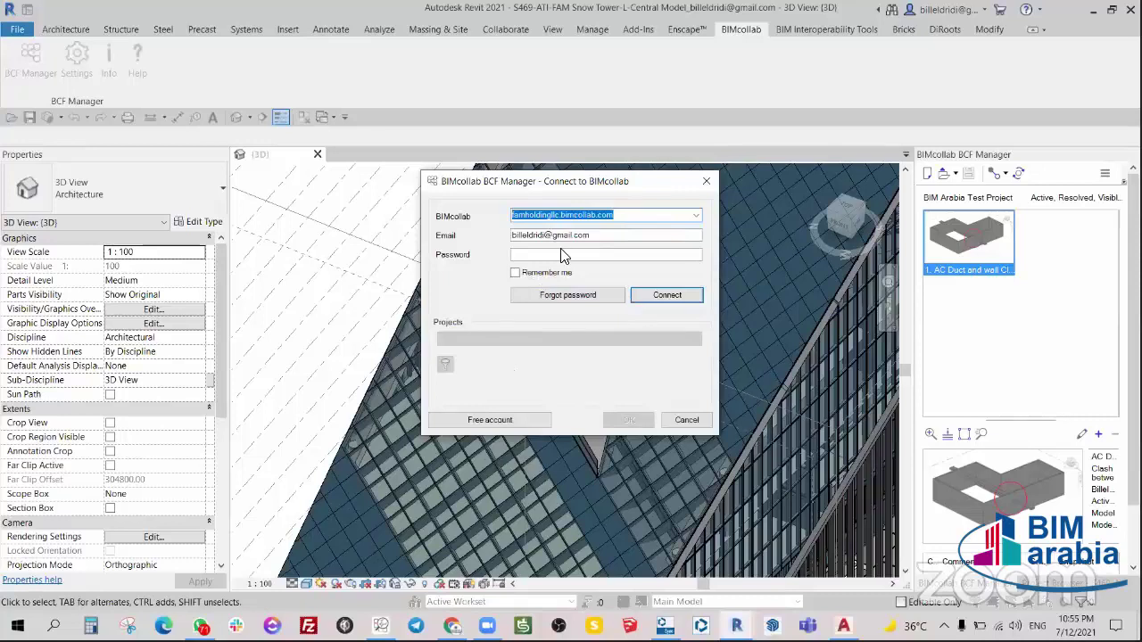
- Re-enter the password, connect, and link The Snow Tower project
left_click(562, 256)
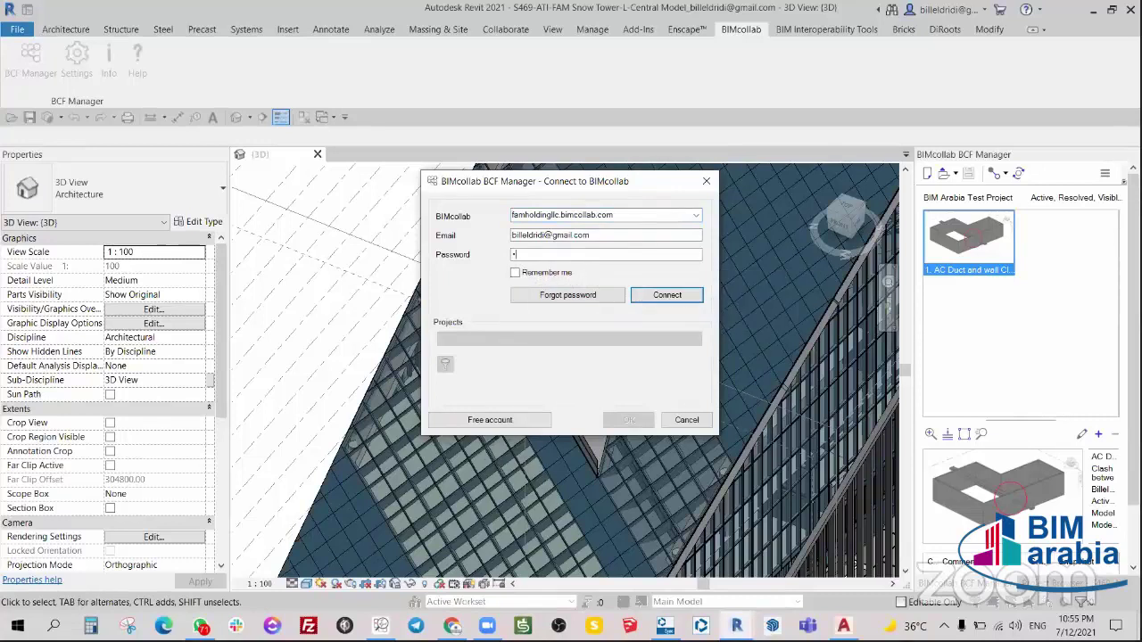
type("•")
left_click(667, 295)
left_click(600, 338)
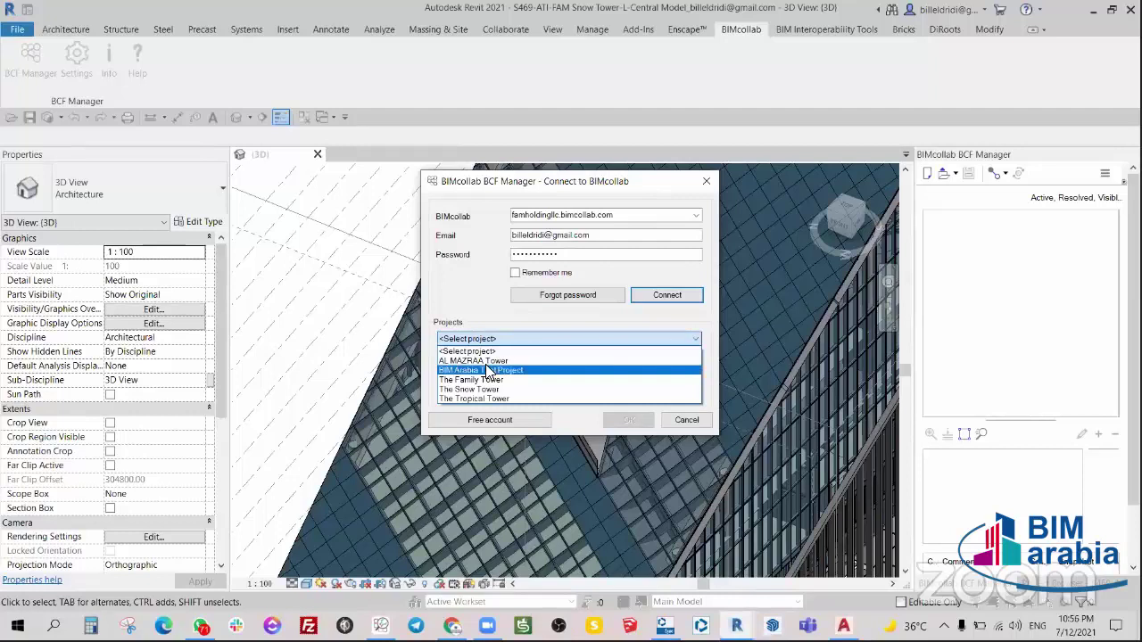
left_click(479, 389)
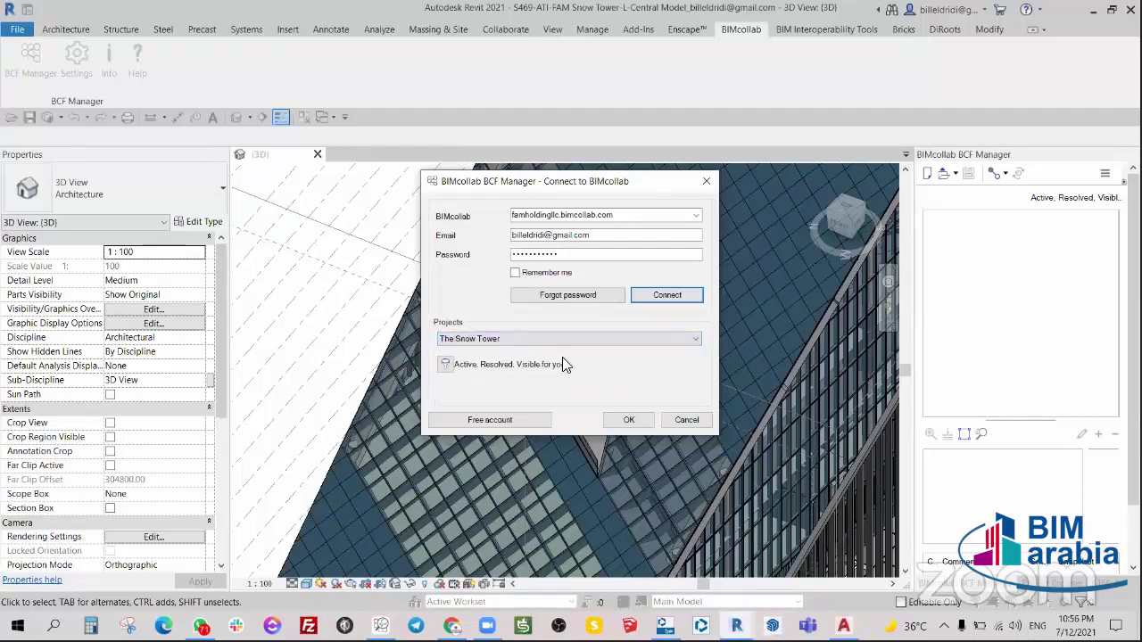
left_click(629, 420)
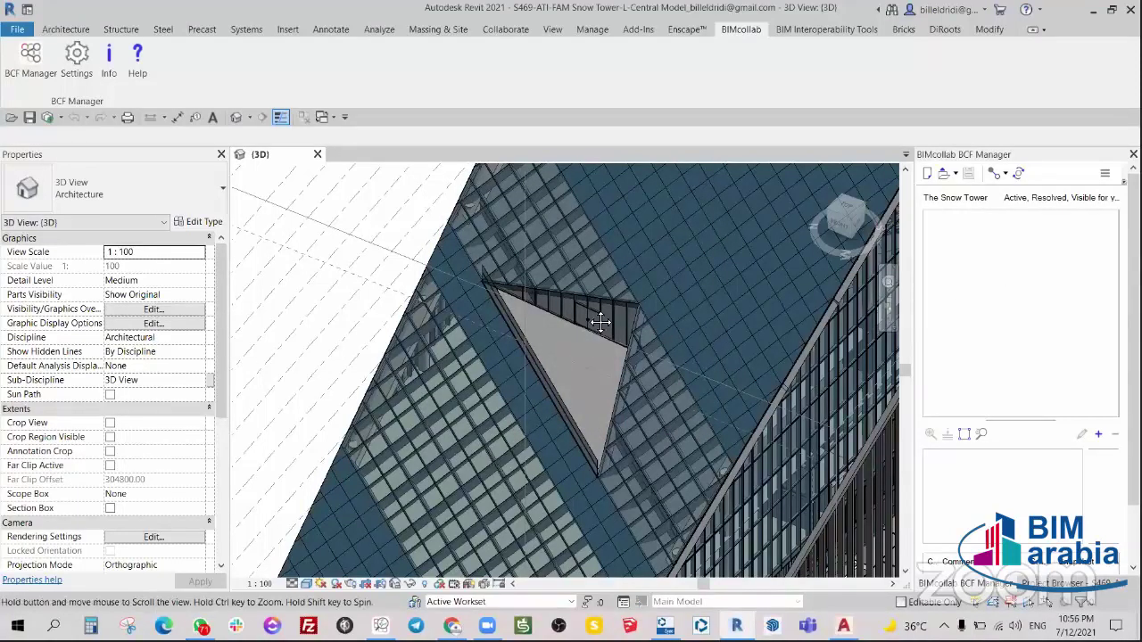
- Orbit the tower, zoom in and pan until the roof opening's corner fills the view
mouse_move(662, 331)
middle_mouse_down("shift")
mouse_move(539, 372)
mouse_move(668, 377)
mouse_move(667, 405)
mouse_move(669, 366)
mouse_move(610, 233)
middle_mouse_up("shift")
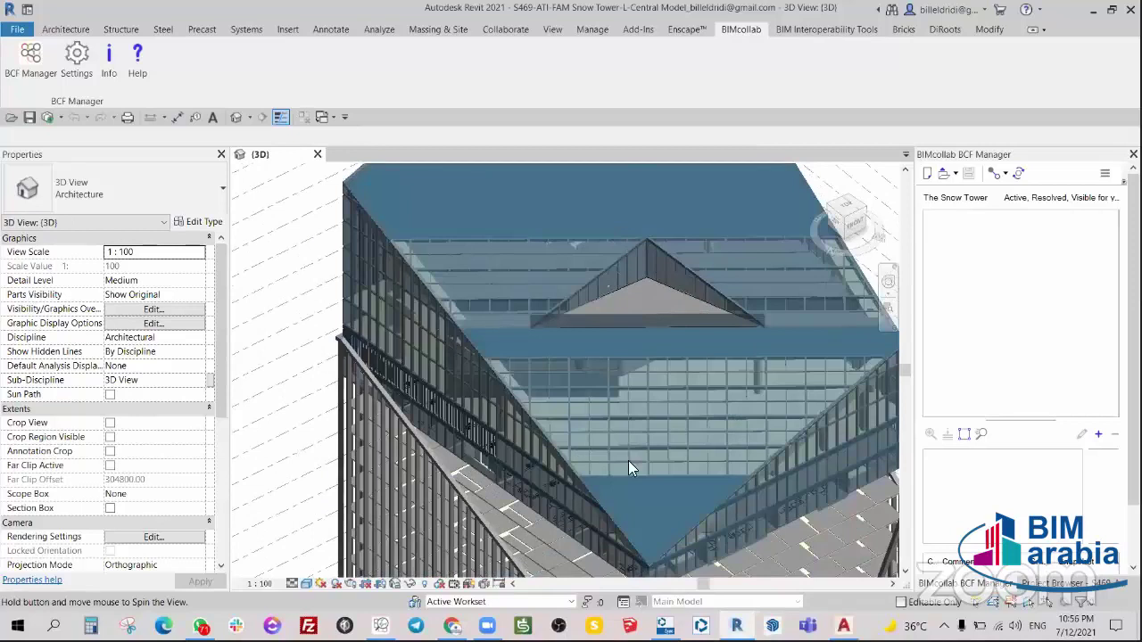
mouse_move(628, 460)
middle_mouse_down("shift")
mouse_move(603, 302)
mouse_move(649, 392)
mouse_move(657, 364)
mouse_move(619, 281)
mouse_move(458, 356)
mouse_move(494, 318)
mouse_move(531, 410)
mouse_move(498, 298)
mouse_move(591, 319)
middle_mouse_up("shift")
scroll(624, 339, "up", 3)
scroll(580, 271, "up", 2)
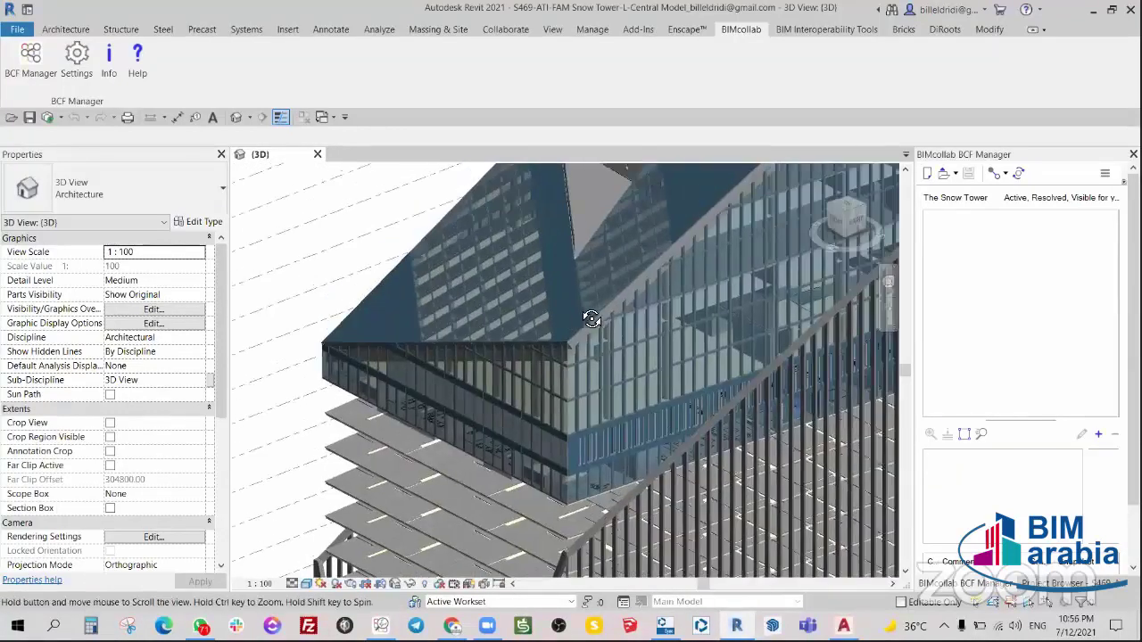
scroll(591, 319, "up", 2)
scroll(632, 325, "up", 2)
scroll(601, 326, "up", 1)
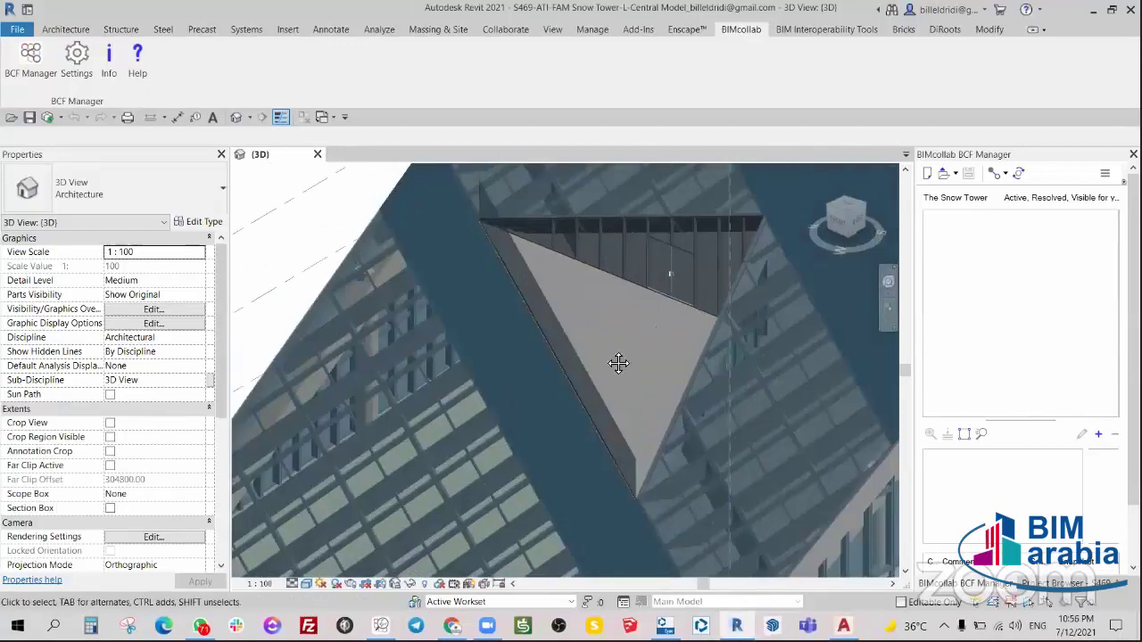
scroll(597, 449, "up", 1)
scroll(597, 449, "up", 1)
scroll(576, 419, "up", 1)
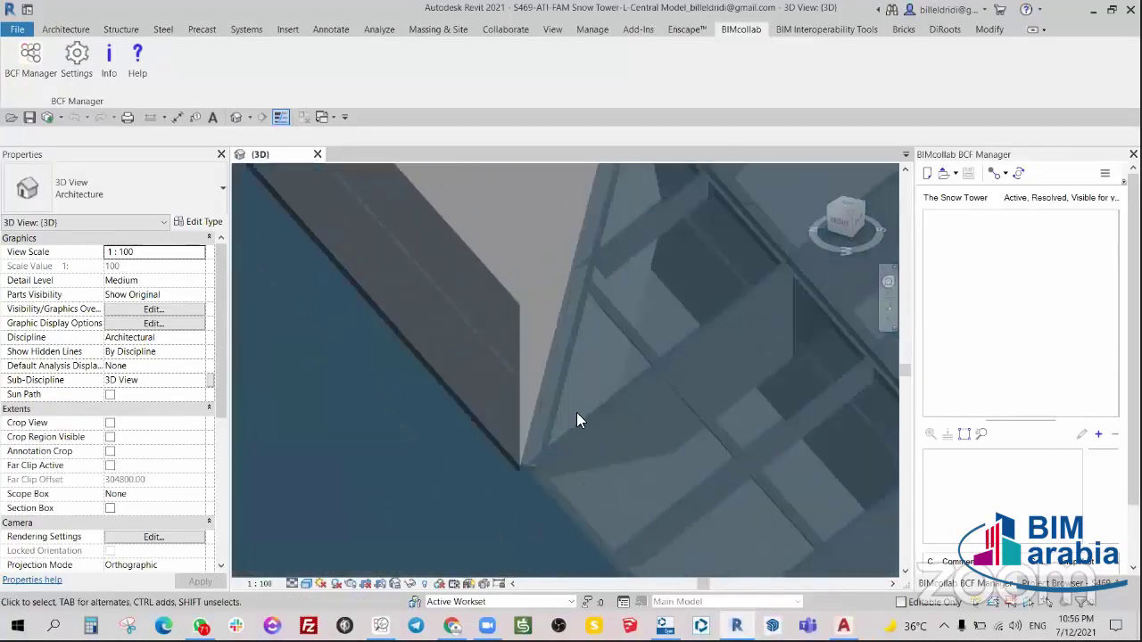
scroll(576, 421, "up", 1)
middle_click_drag(589, 401, 443, 520)
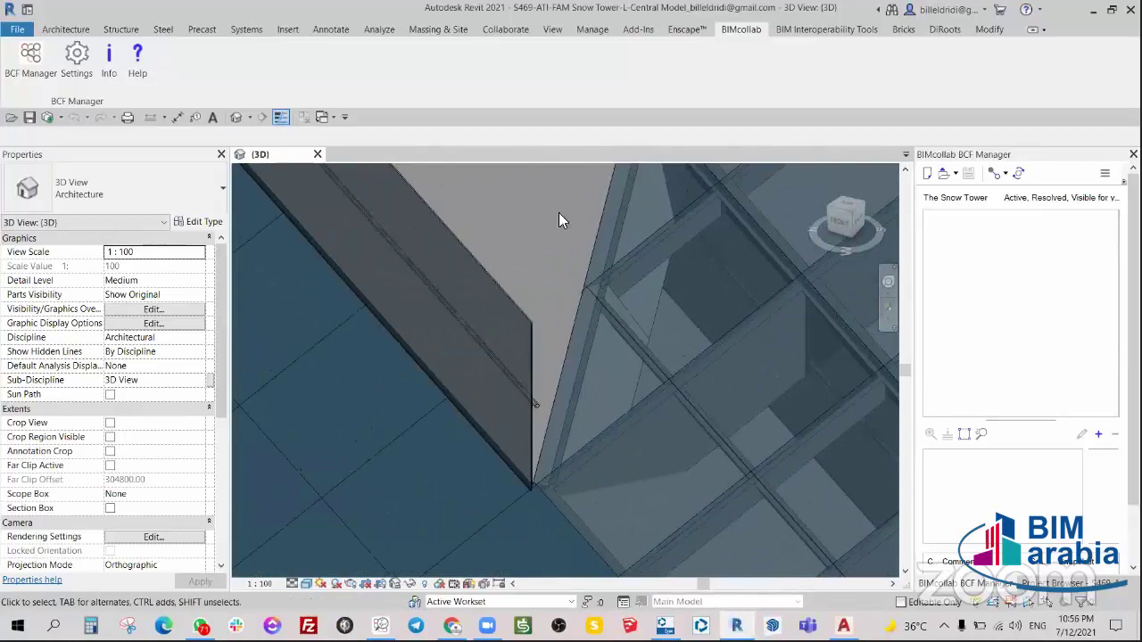
- Start a new issue for this view and title it 'Deck Issue'
left_click(1098, 436)
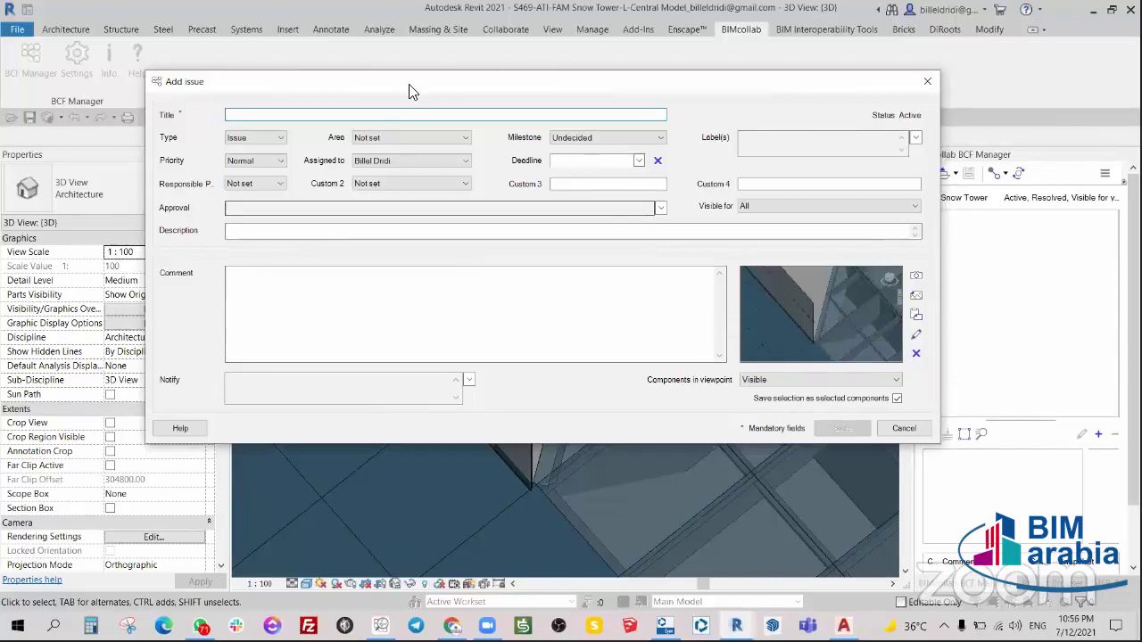
left_click_drag(398, 92, 393, 99)
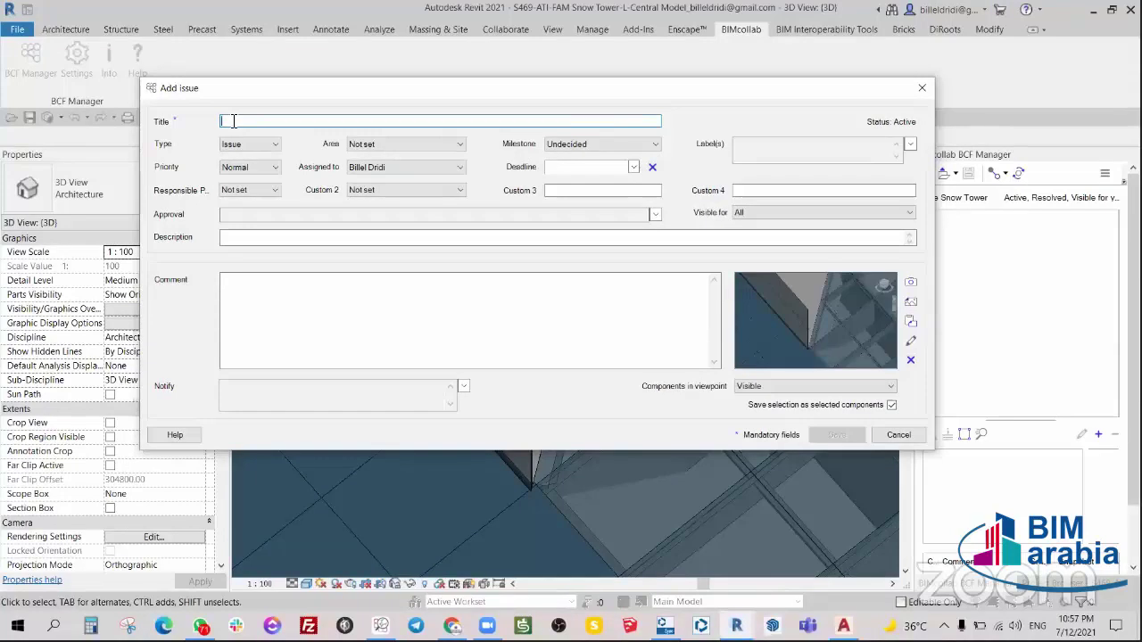
type("Deck Issue")
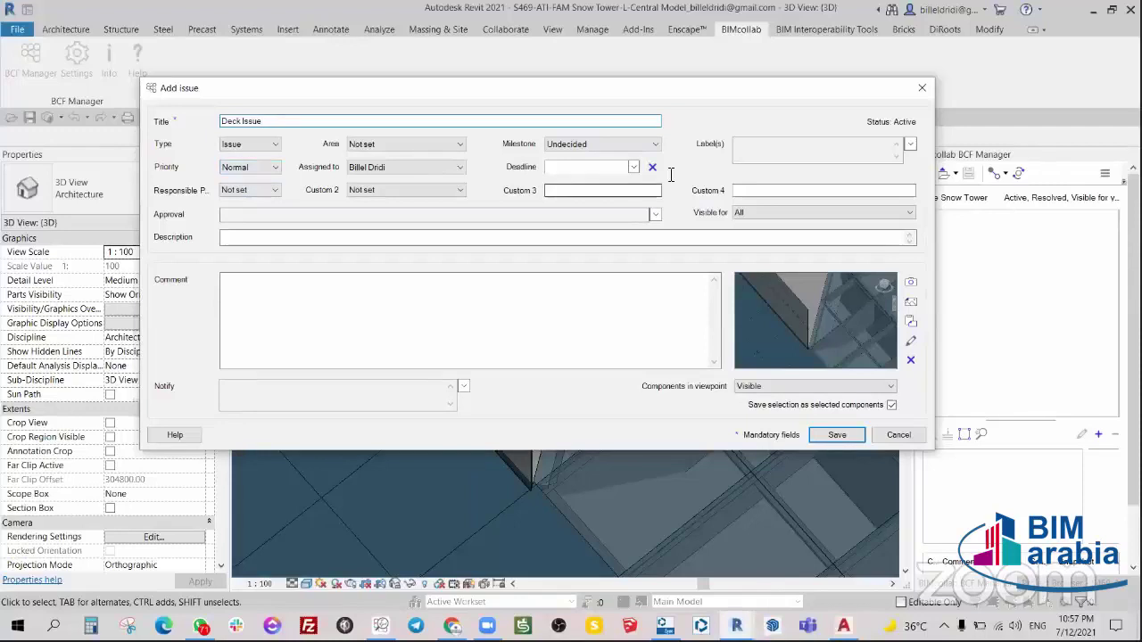
- Set type Fault, area Design Model, milestone Schematic Design and label Architecture
left_click(263, 152)
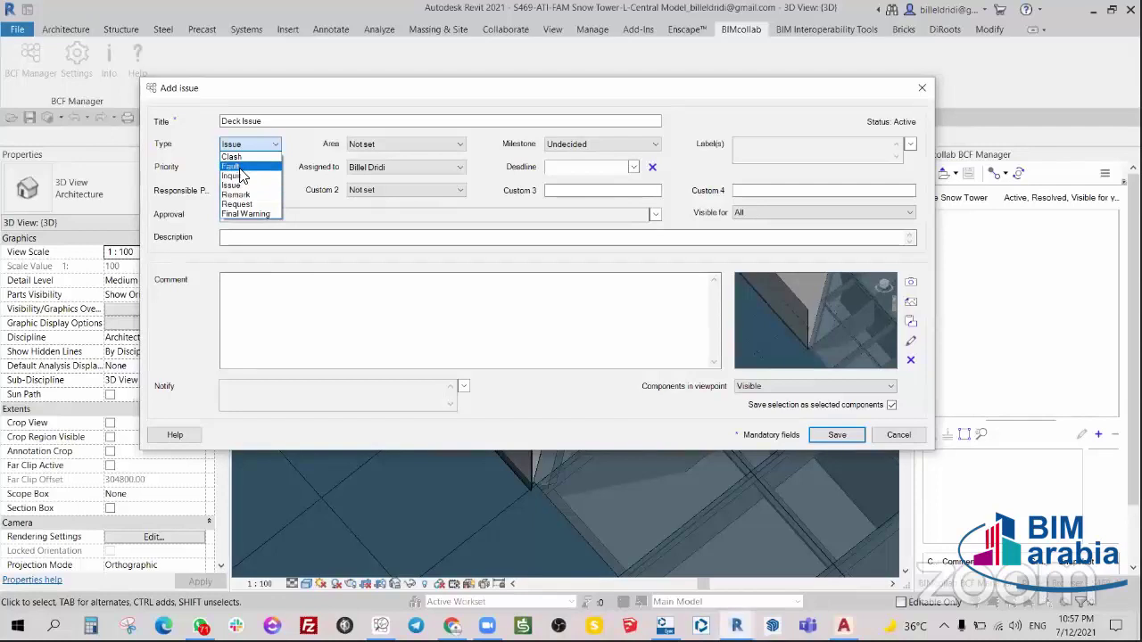
left_click(239, 167)
left_click(396, 145)
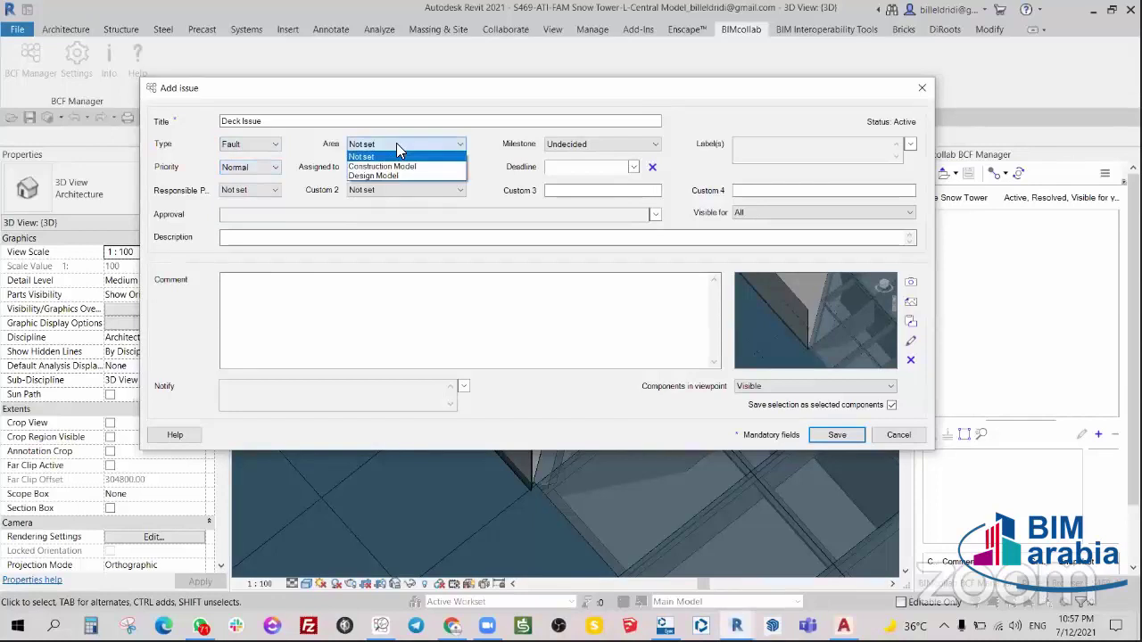
left_click(379, 174)
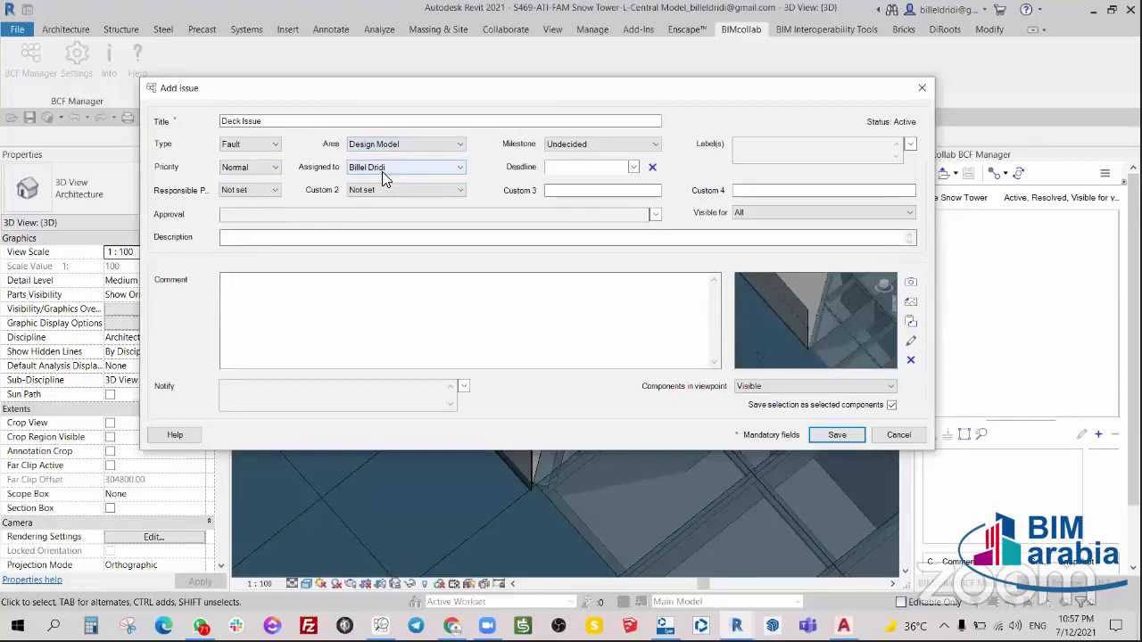
left_click(574, 146)
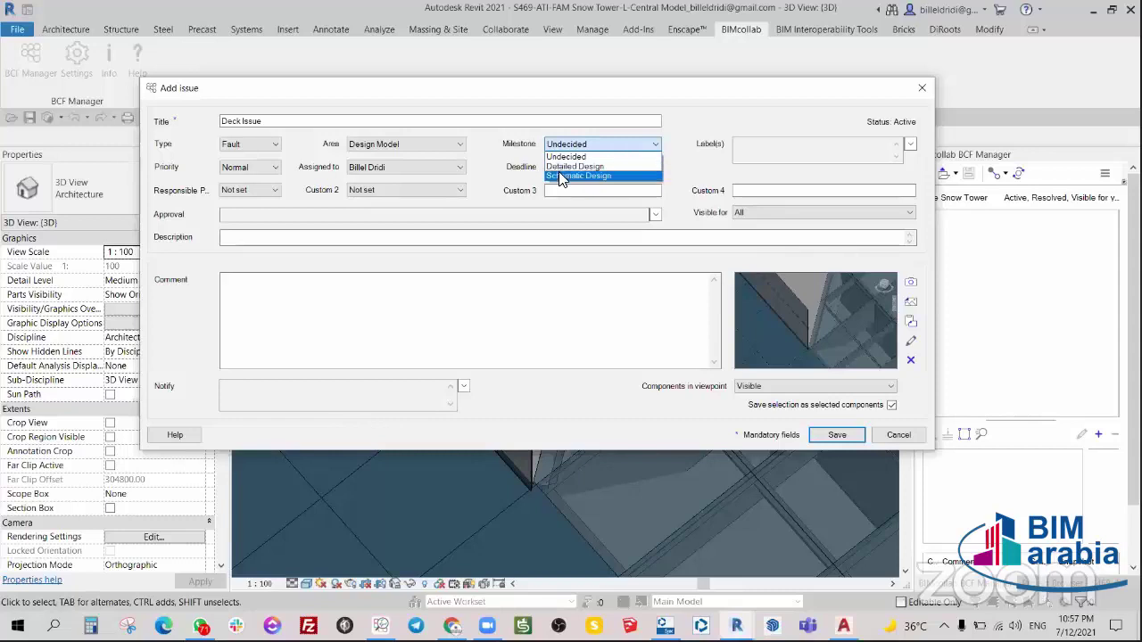
left_click(562, 176)
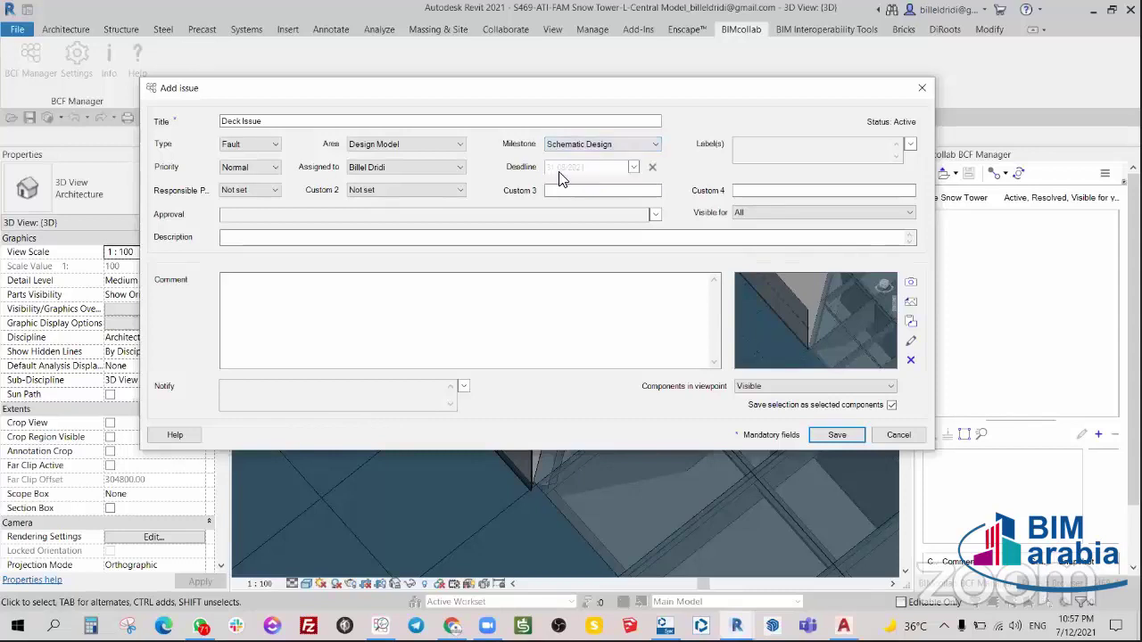
left_click(910, 146)
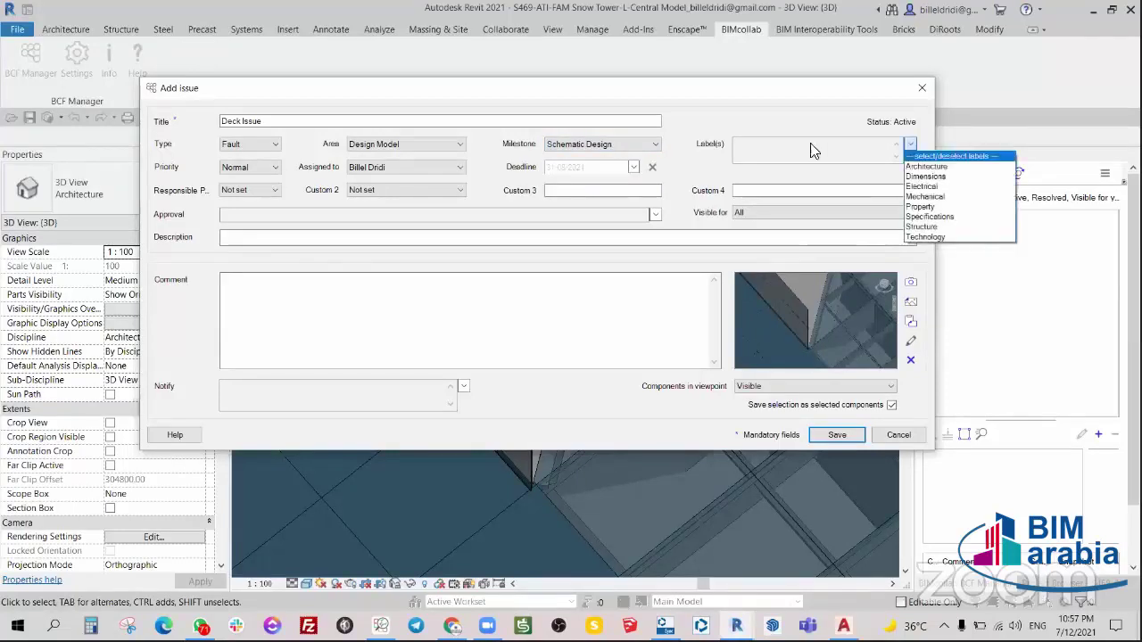
left_click(928, 166)
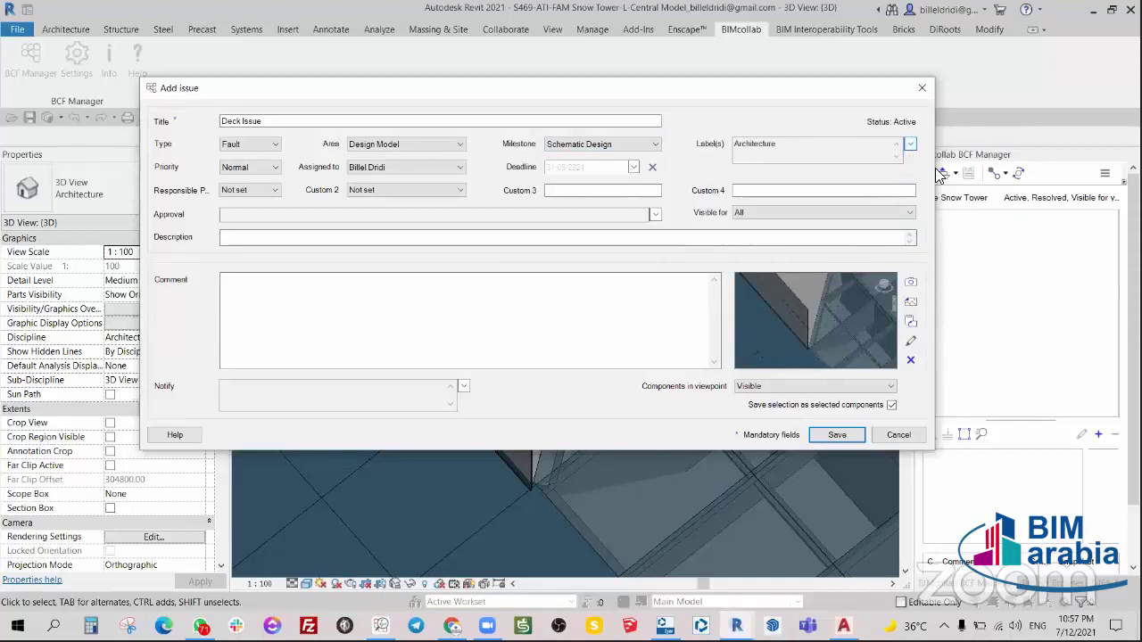
- Set priority Critical and deadline 13-07-2021, leaving assignee and responsible person unchanged
left_click(266, 168)
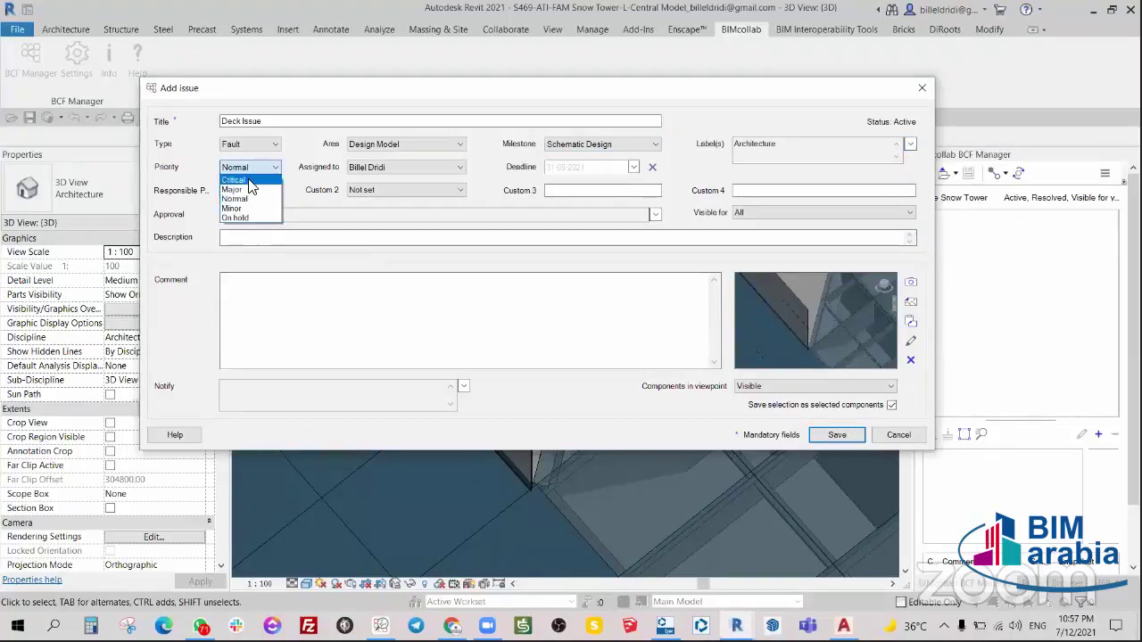
left_click(248, 185)
left_click(373, 168)
left_click(365, 179)
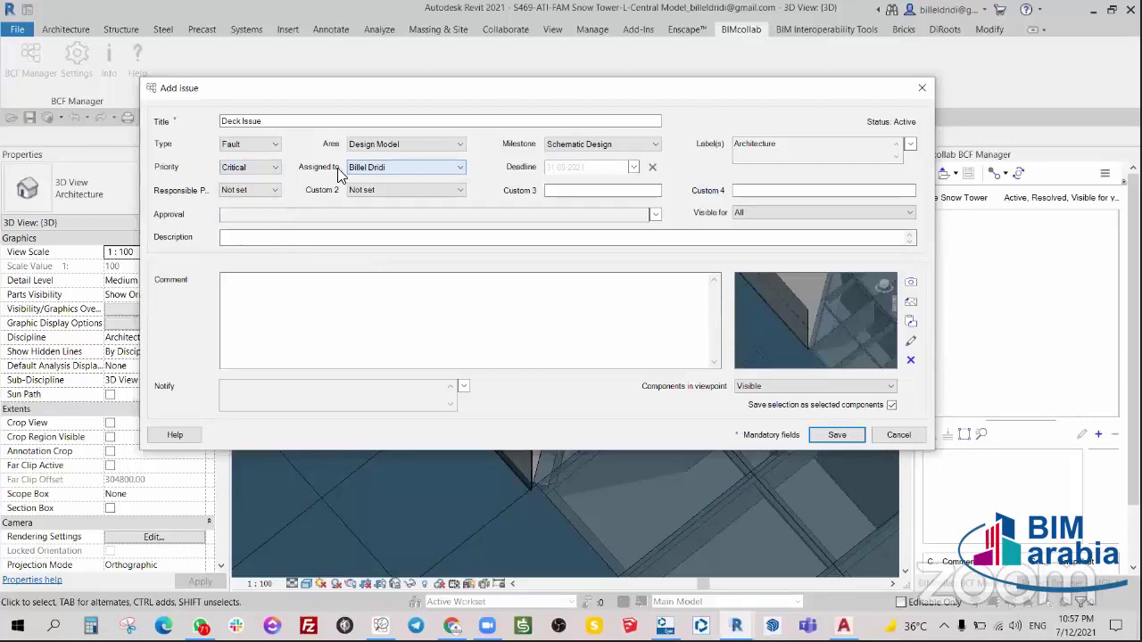
left_click(627, 167)
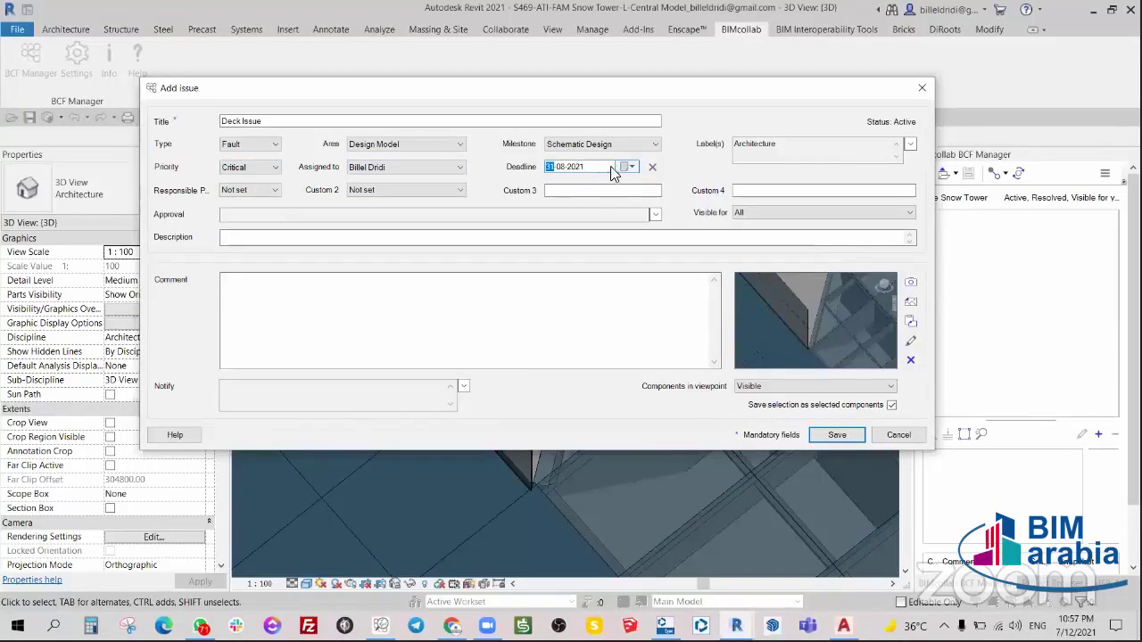
left_click(625, 167)
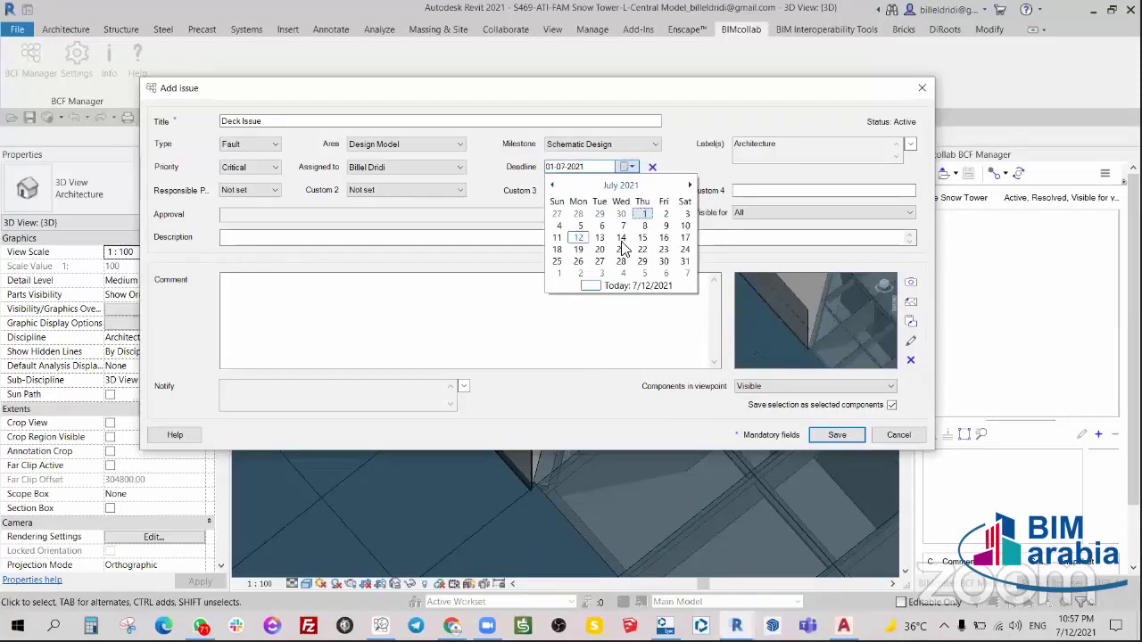
left_click(578, 238)
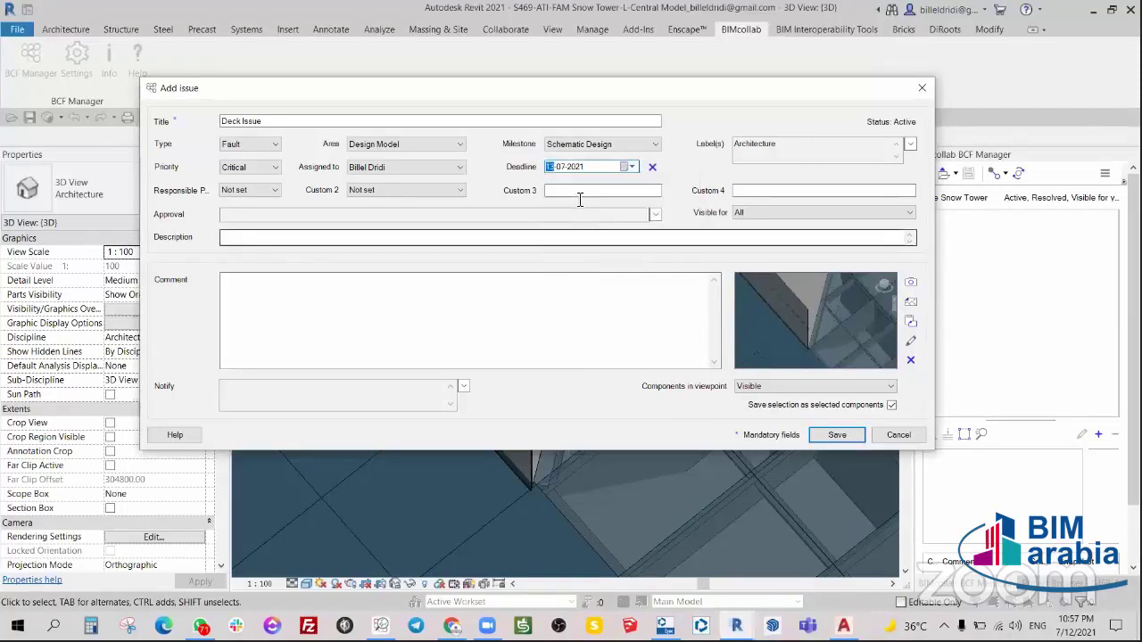
left_click(243, 191)
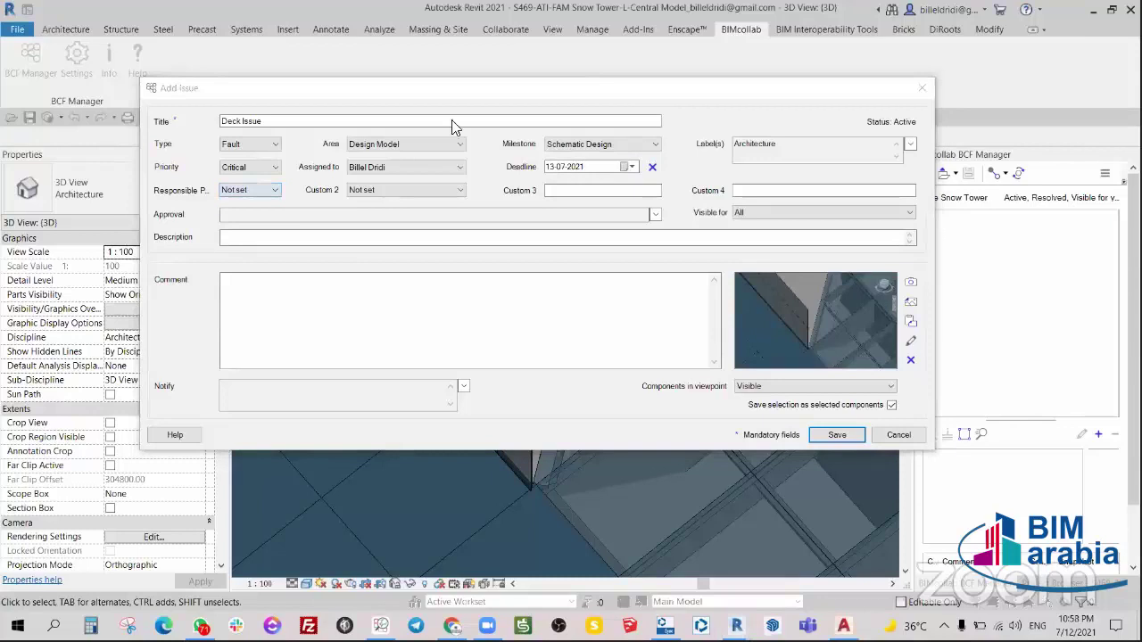
left_click(250, 189)
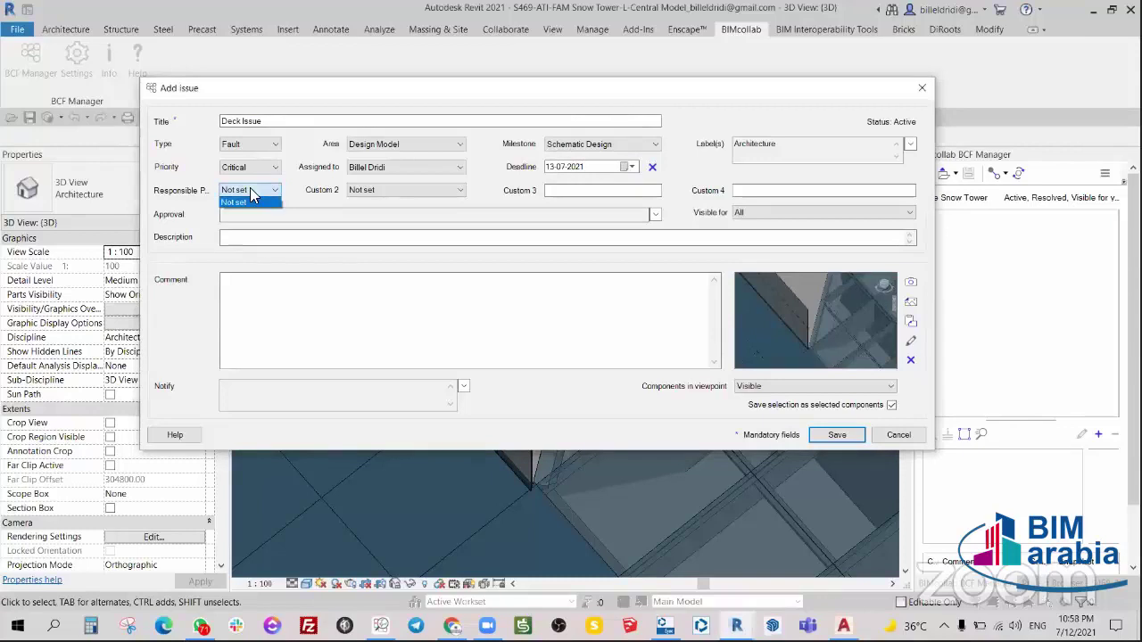
left_click(314, 198)
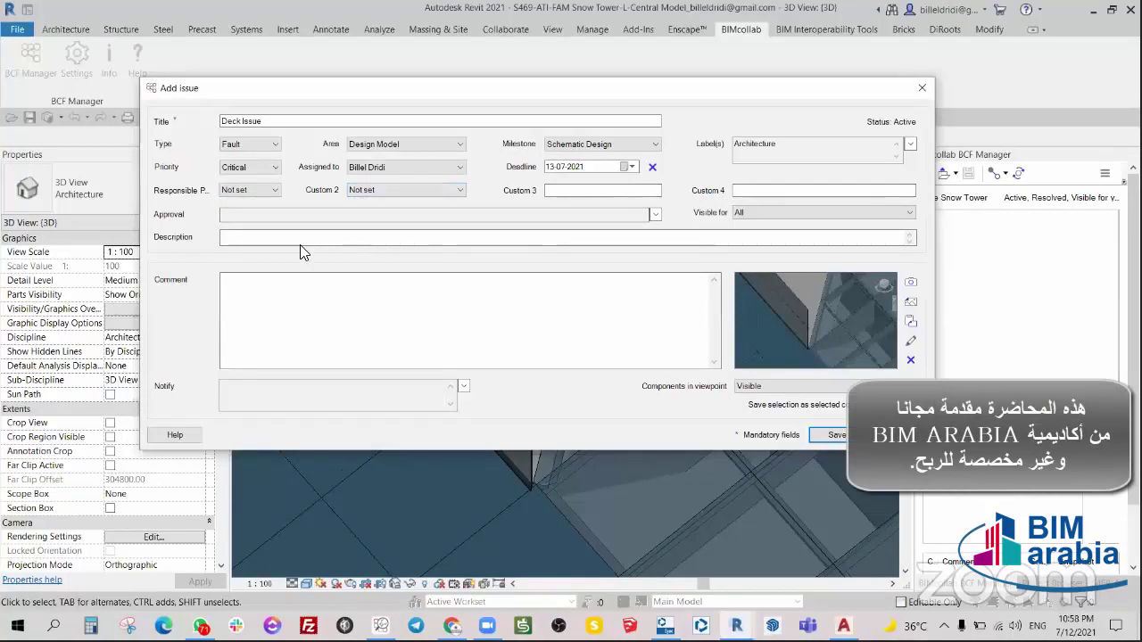
- Enter the description 'Problem in the deck handrail'
left_click(251, 240)
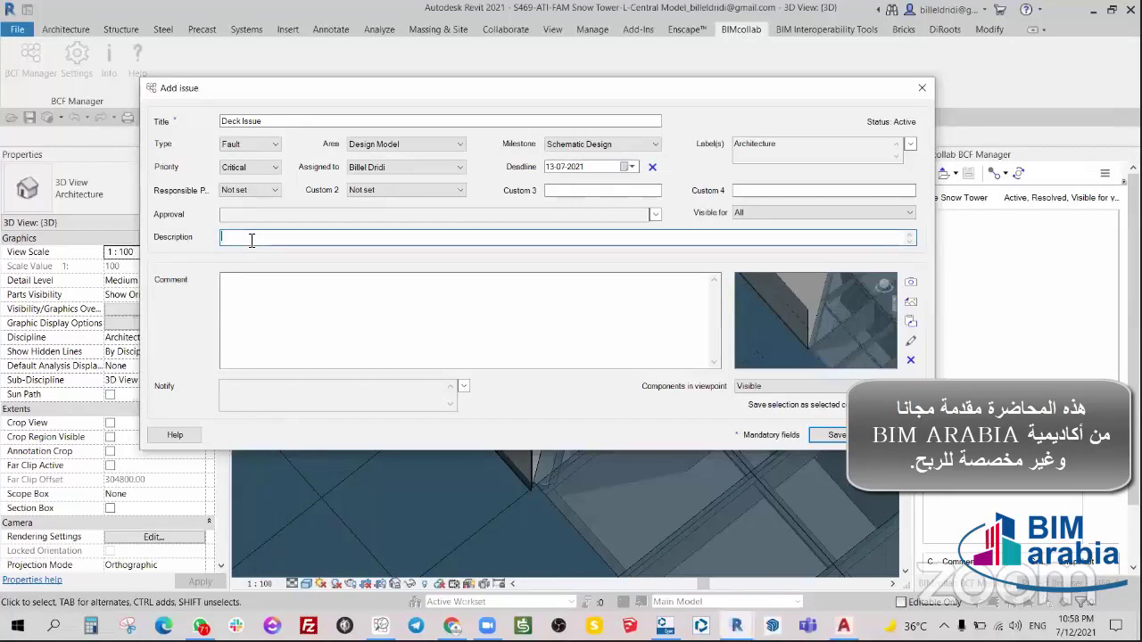
type("Probele")
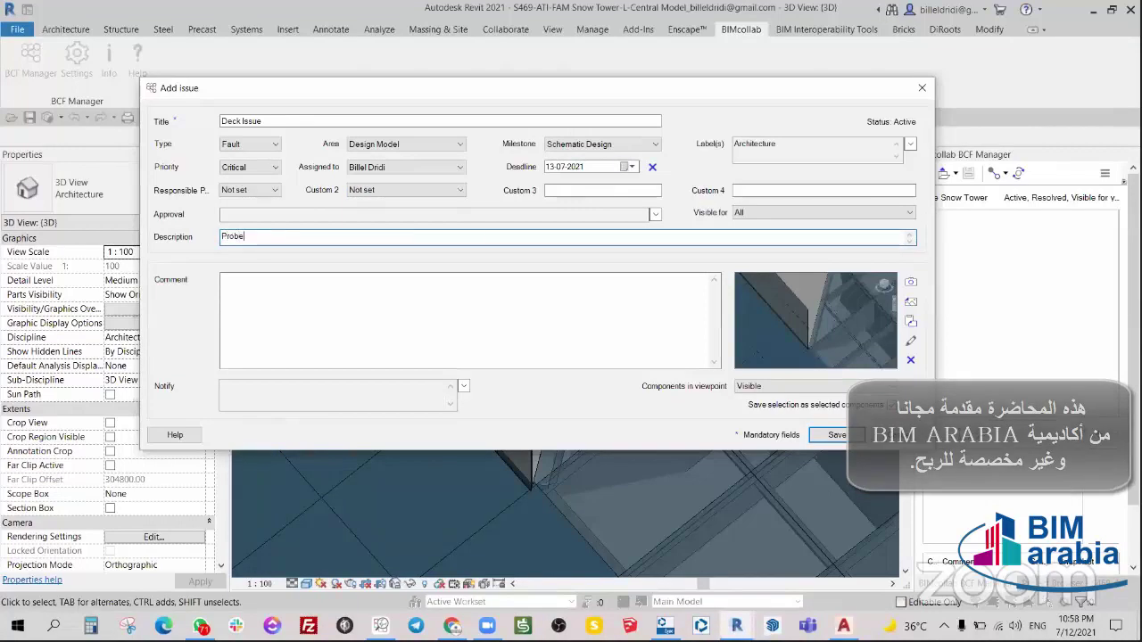
type("m")
key("BackSpace")
key("BackSpace")
key("BackSpace")
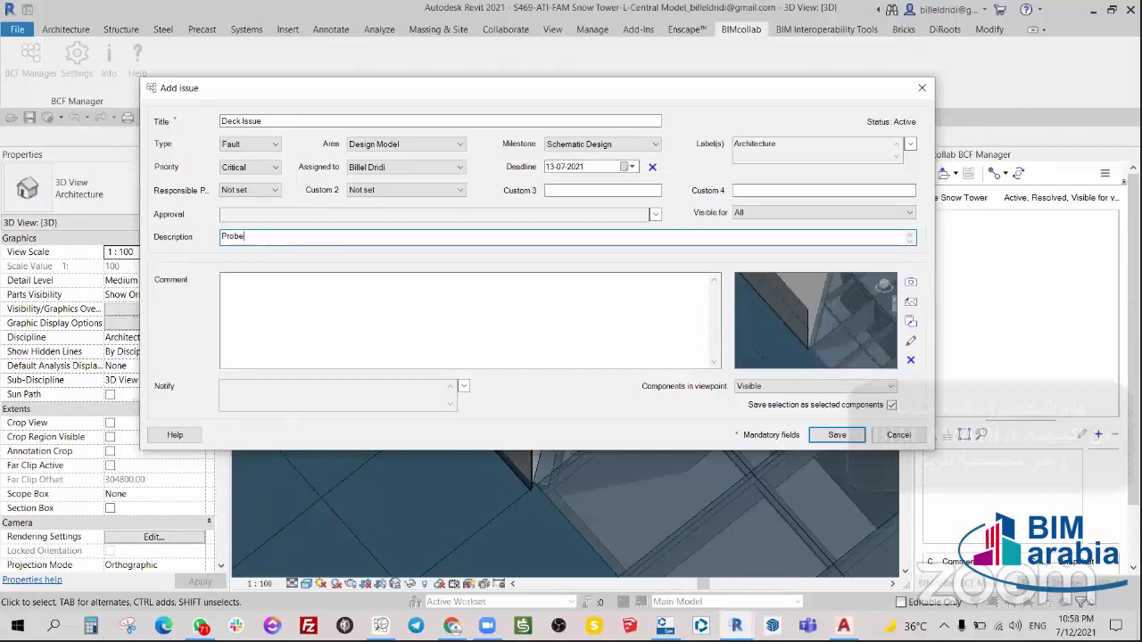
key("BackSpace")
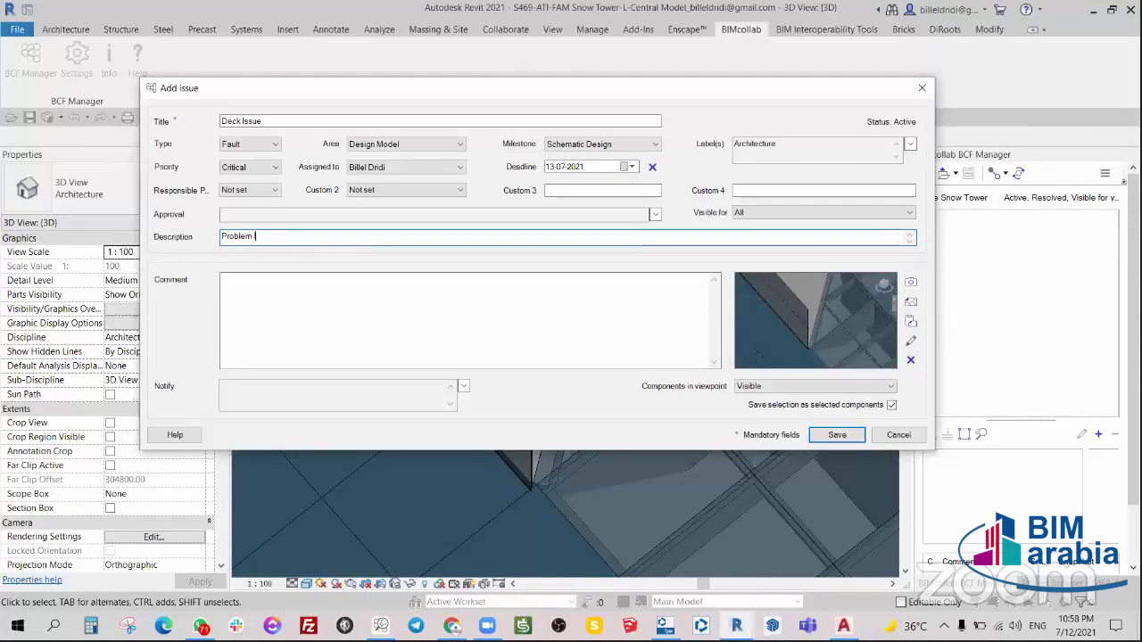
type("h")
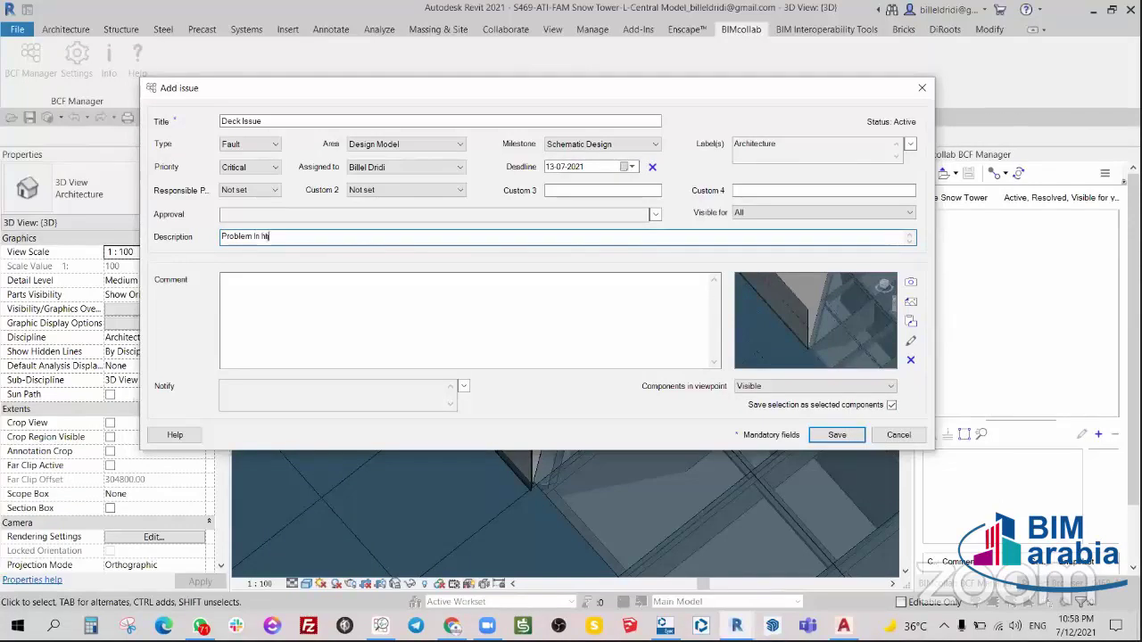
type("the deck ")
type("handrail")
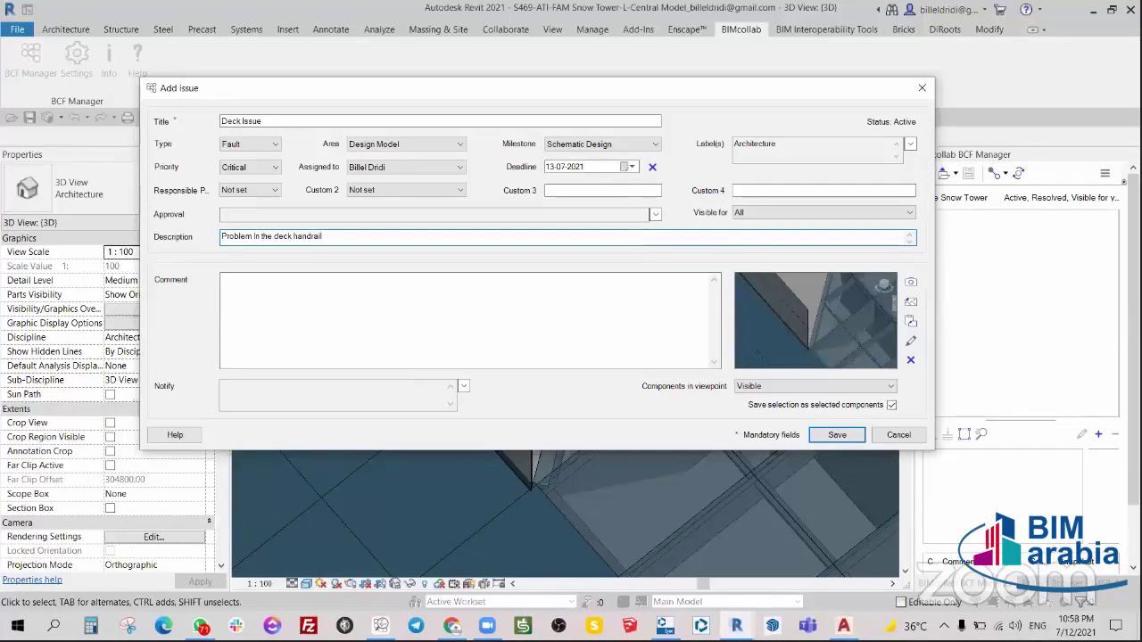
- Add the comment 'Dear Engineer kindly fix the problem.' and open the snapshot in Paint
left_click(264, 296)
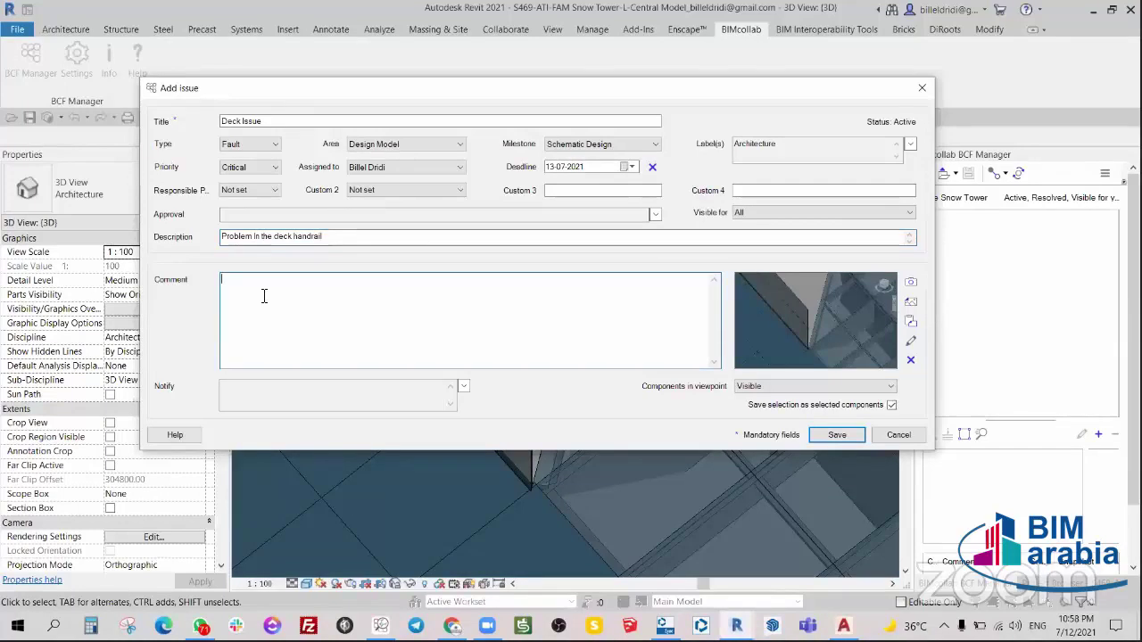
type("Dear Engineer x Kindl fi")
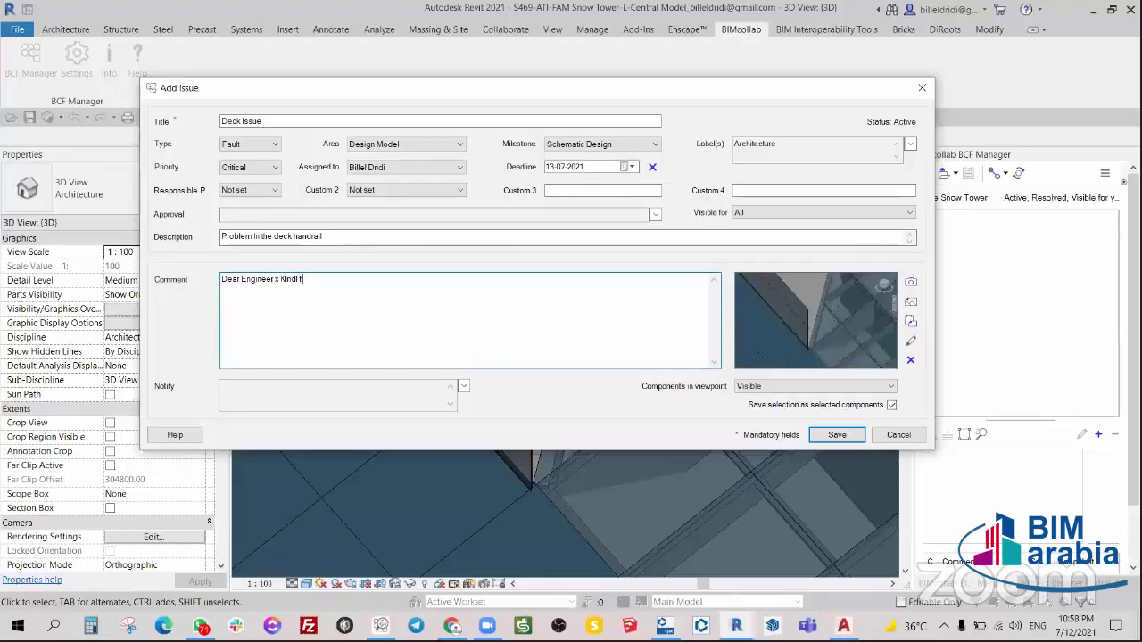
type("x")
key("BackSpace")
key("BackSpace")
key("BackSpace")
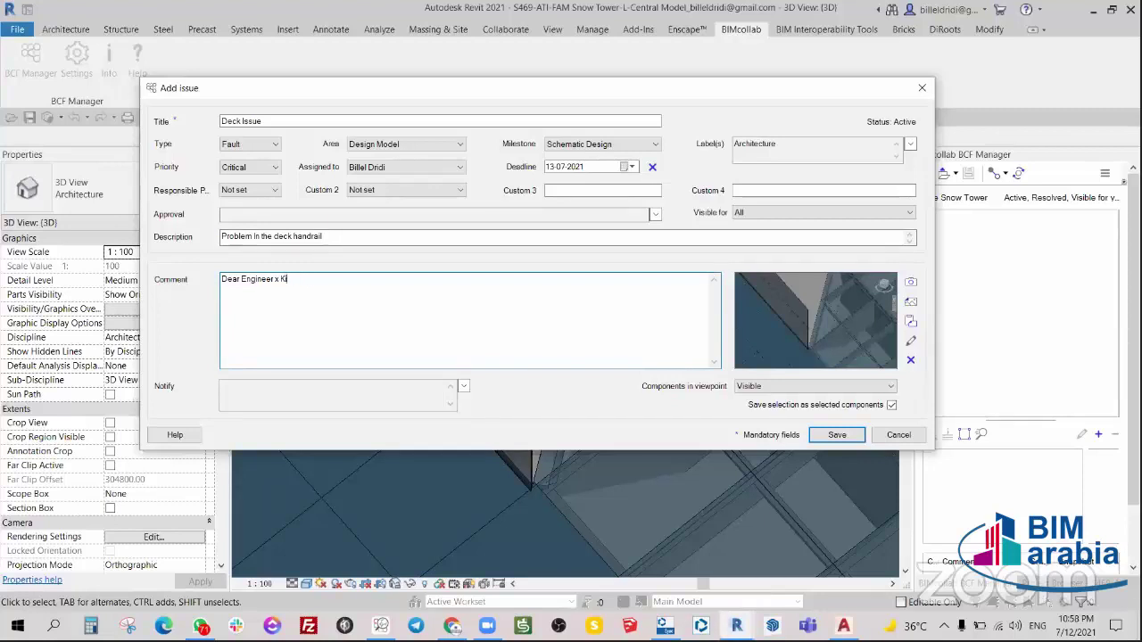
type("ndly fix the pr")
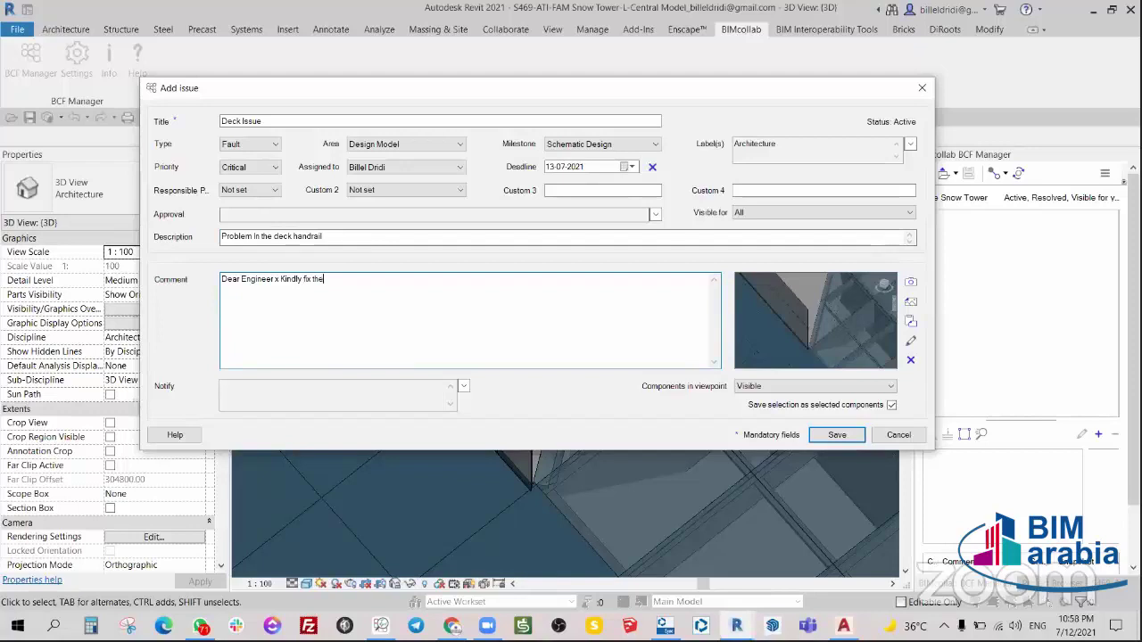
type("oblem of the missing handrail")
type(".")
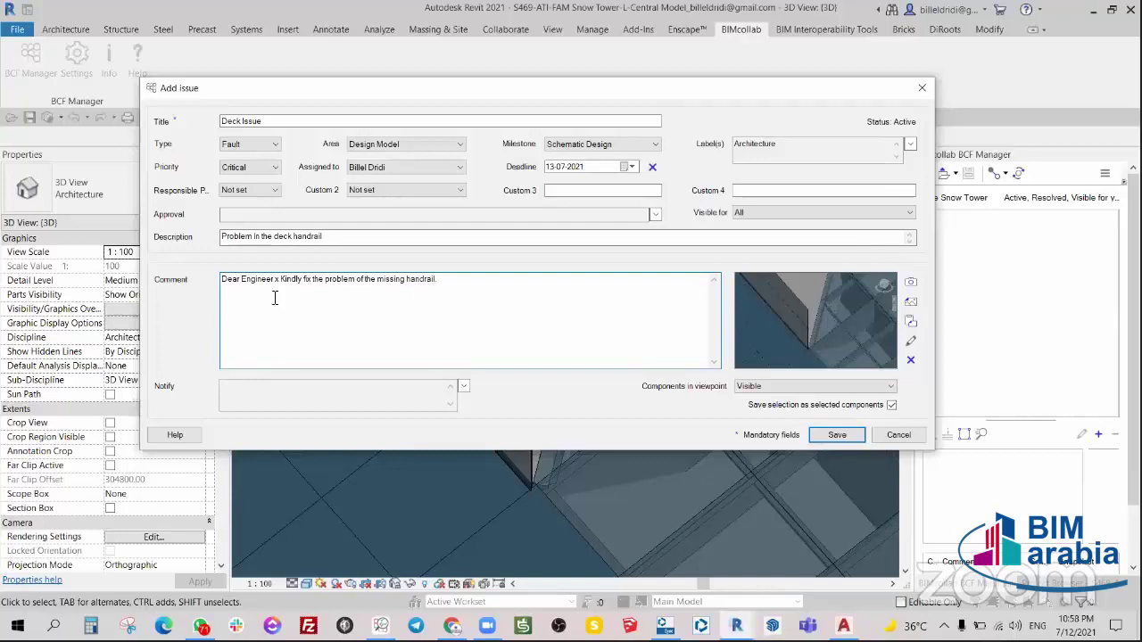
left_click(909, 340)
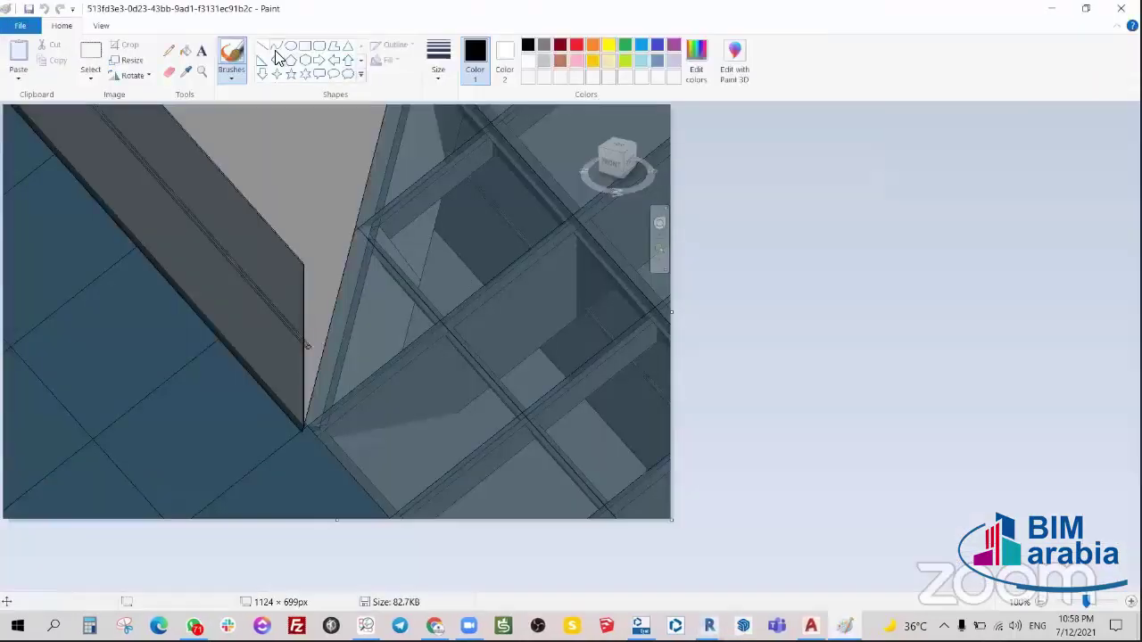
- Pick red, then close and reopen the snapshot in Paint
left_click(577, 45)
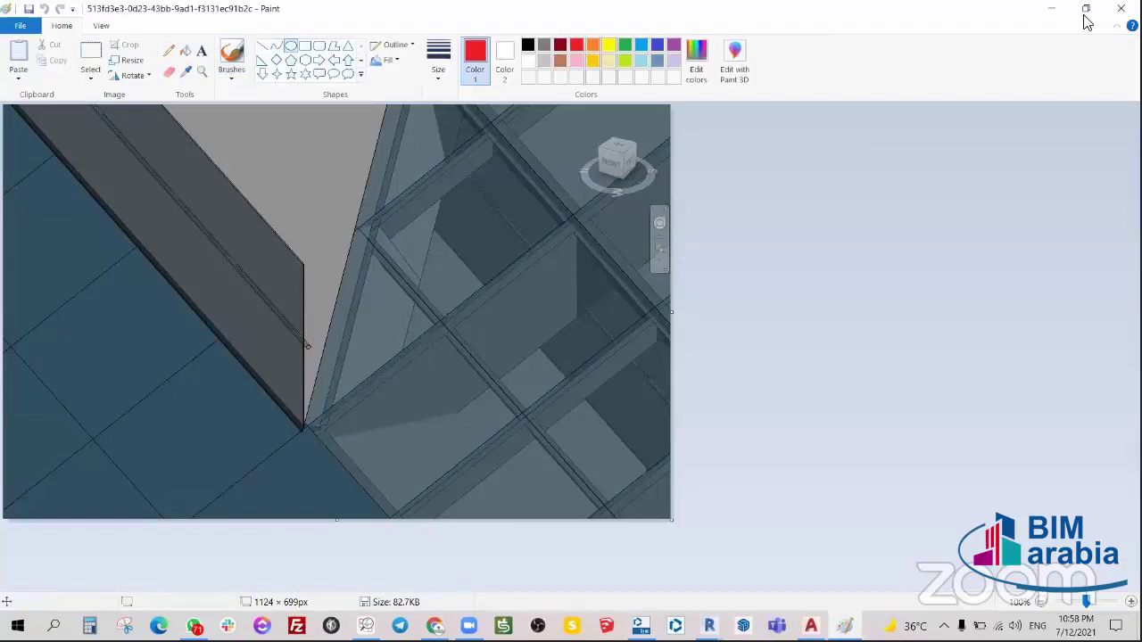
key("alt+F4")
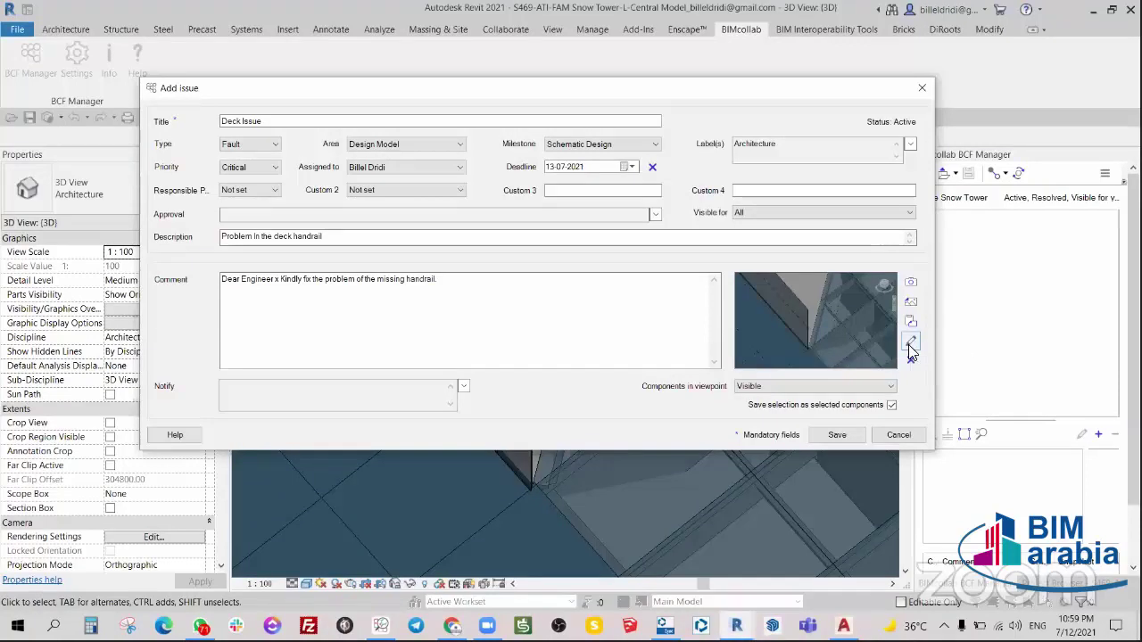
left_click(910, 348)
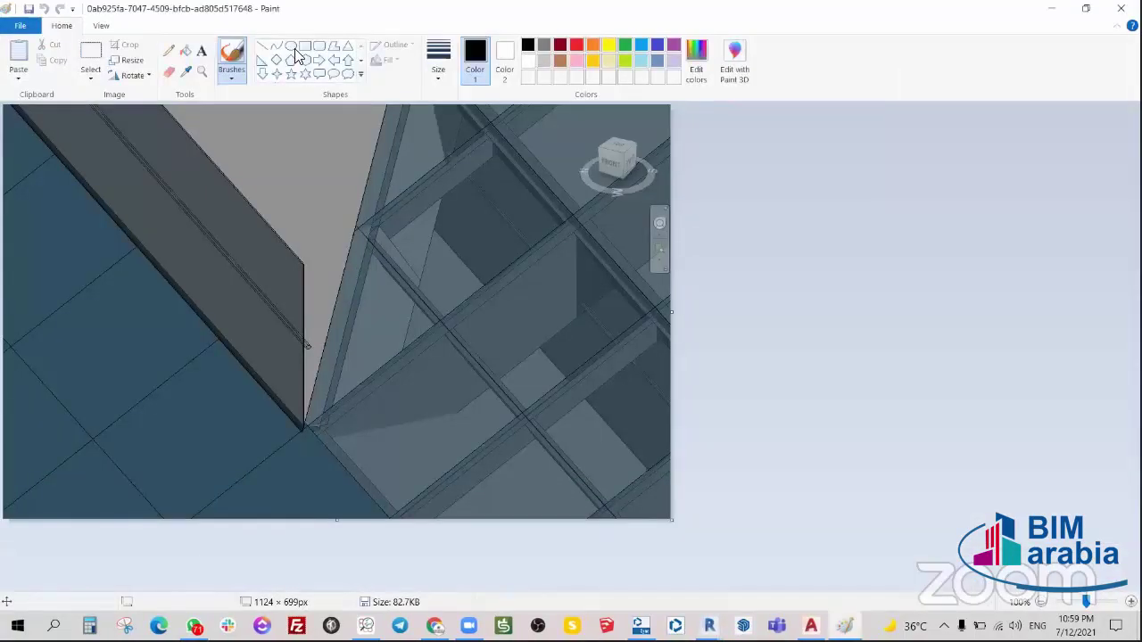
- Draw a red oval around the wall's bottom corner, then move and enlarge it
left_click(574, 46)
left_click_drag(302, 294, 454, 330)
key("ctrl+z")
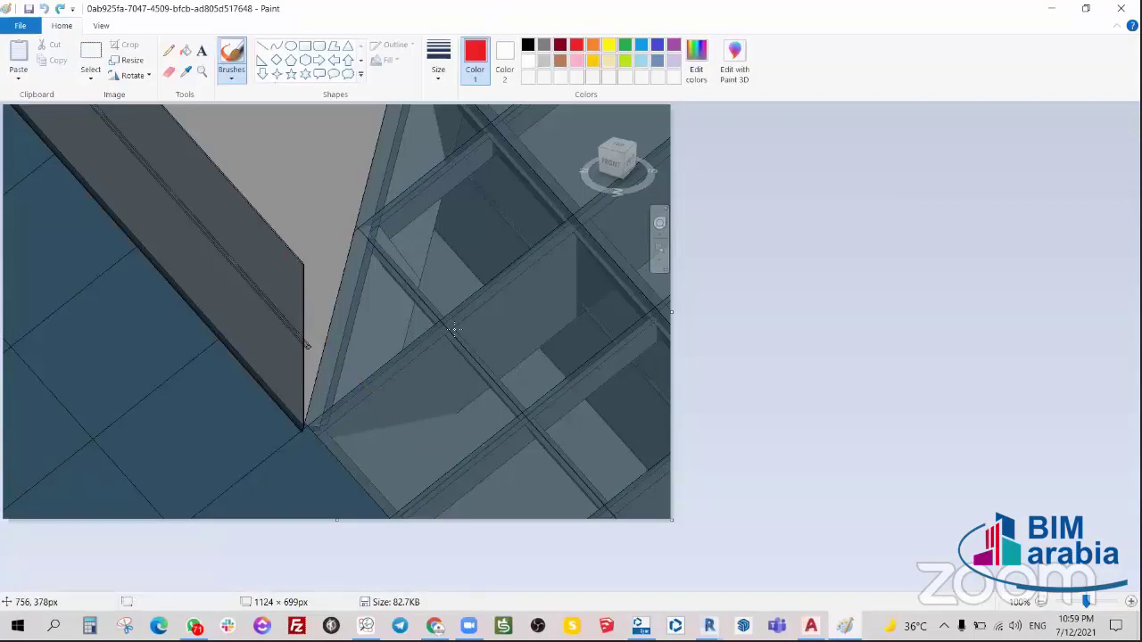
left_click(290, 45)
left_click_drag(261, 230, 546, 509)
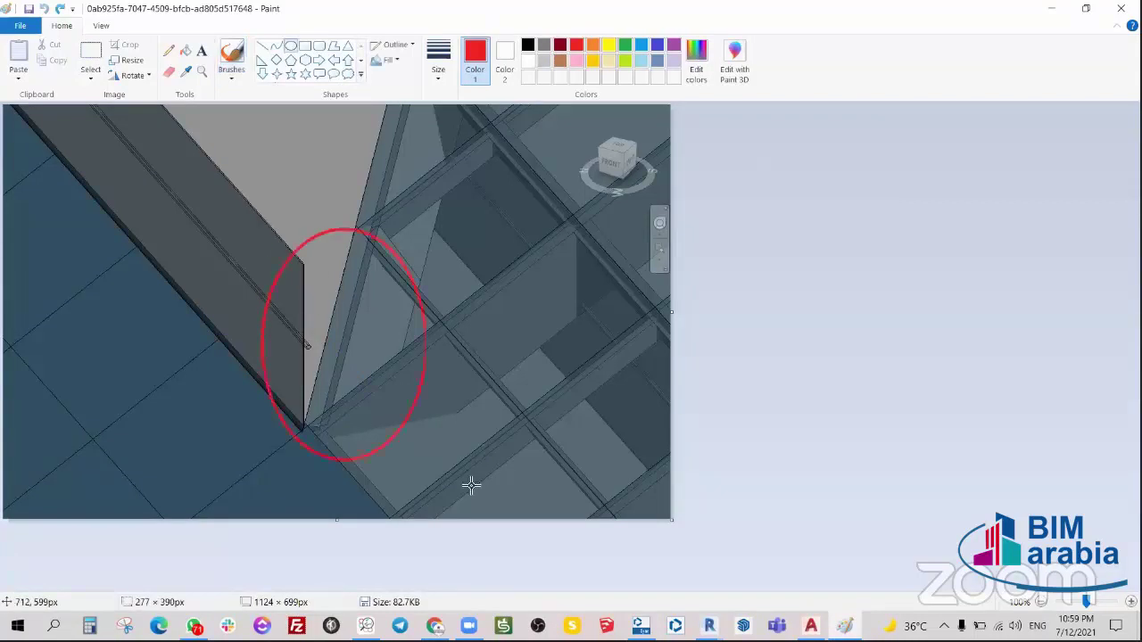
left_click_drag(424, 415, 312, 358)
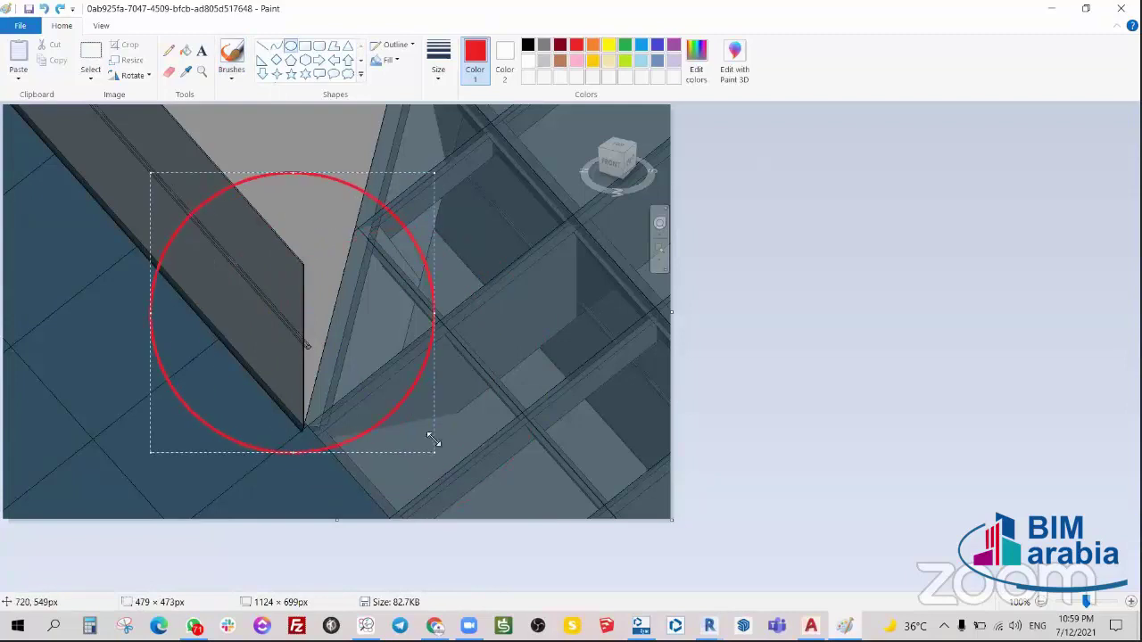
left_click_drag(451, 470, 480, 488)
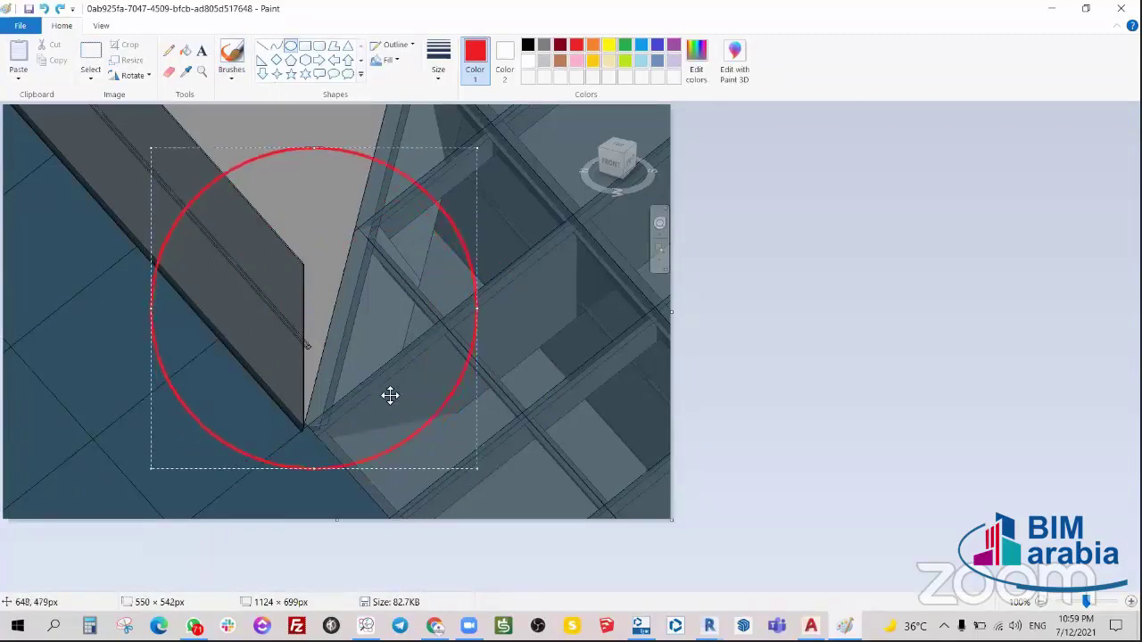
- Save the red-circled snapshot image
left_click(43, 8)
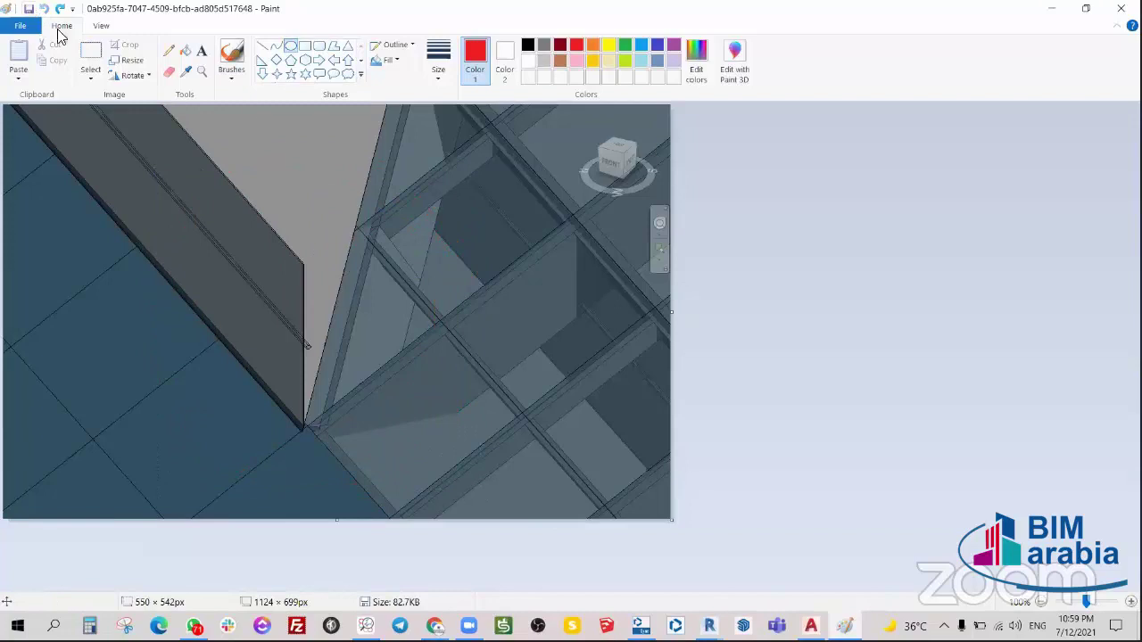
left_click(59, 8)
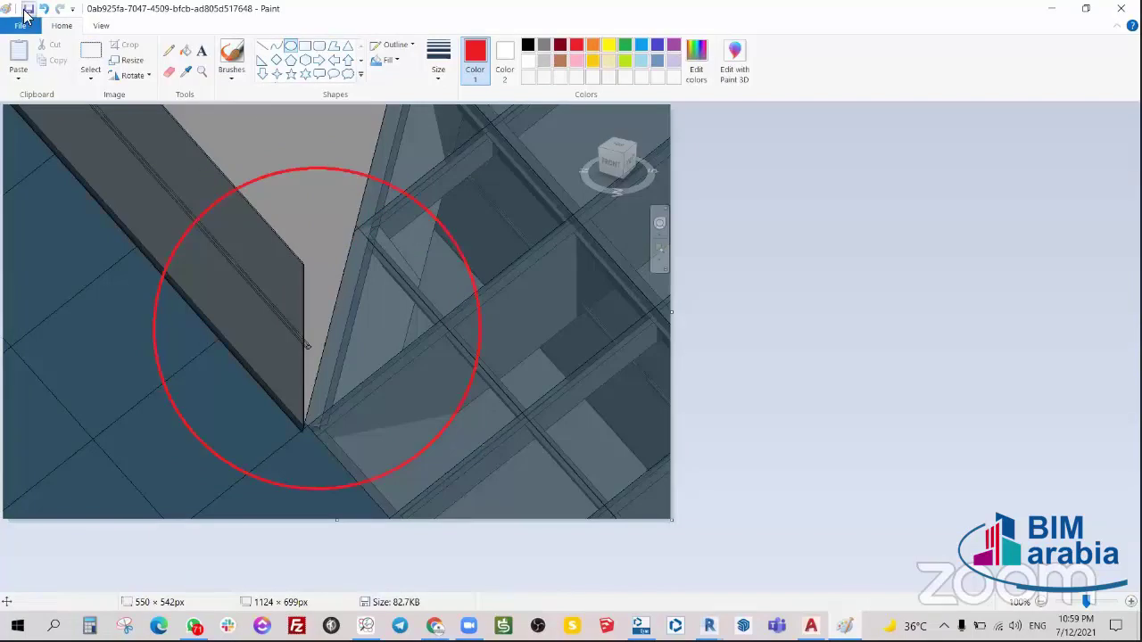
left_click(26, 9)
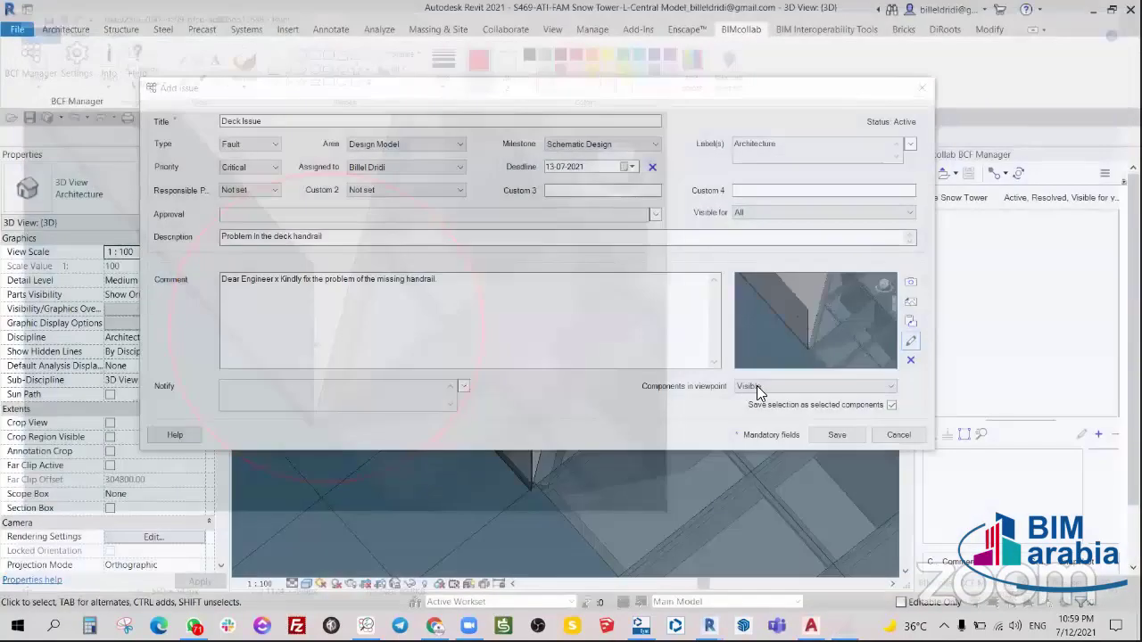
left_click(765, 386)
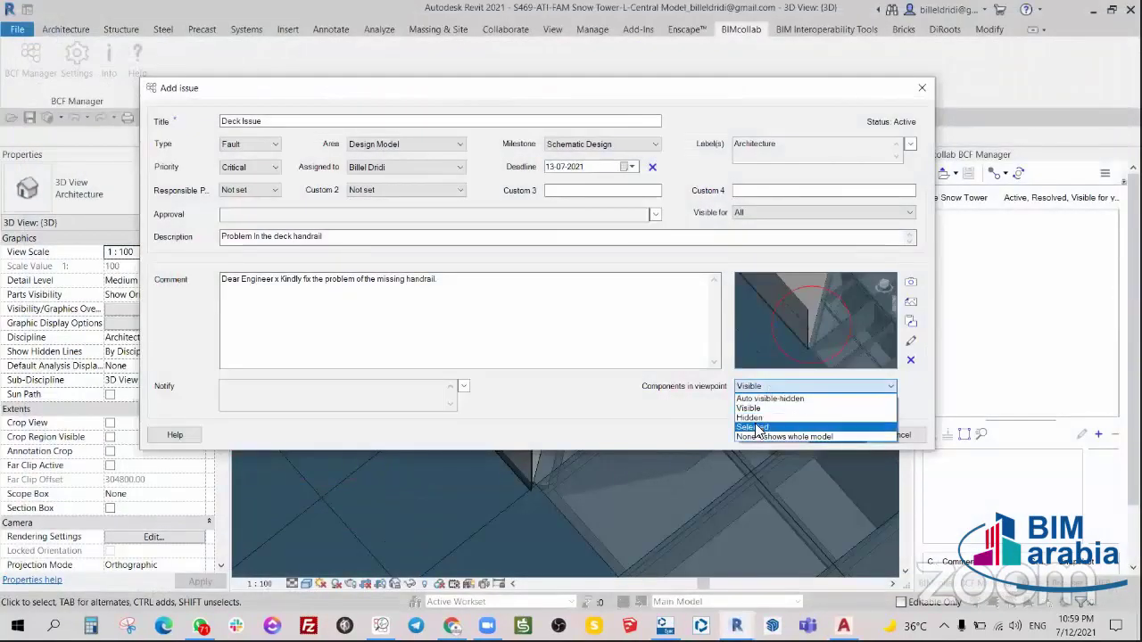
- Keep Visible components in the viewpoint, notify the project member, and save the Deck Issue
left_click(686, 432)
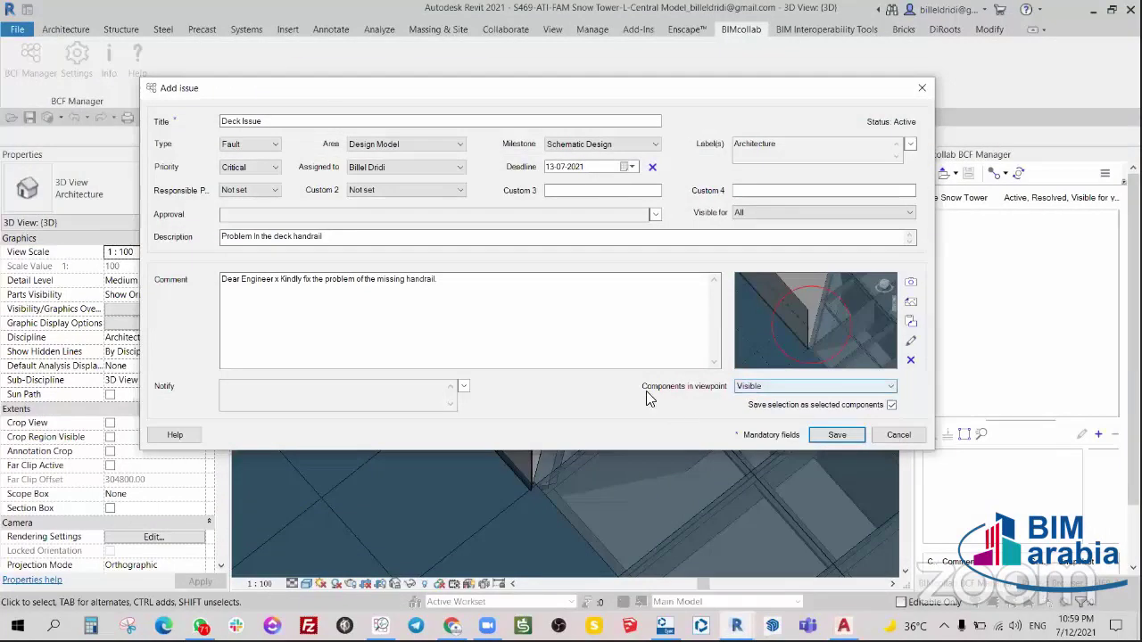
left_click(462, 388)
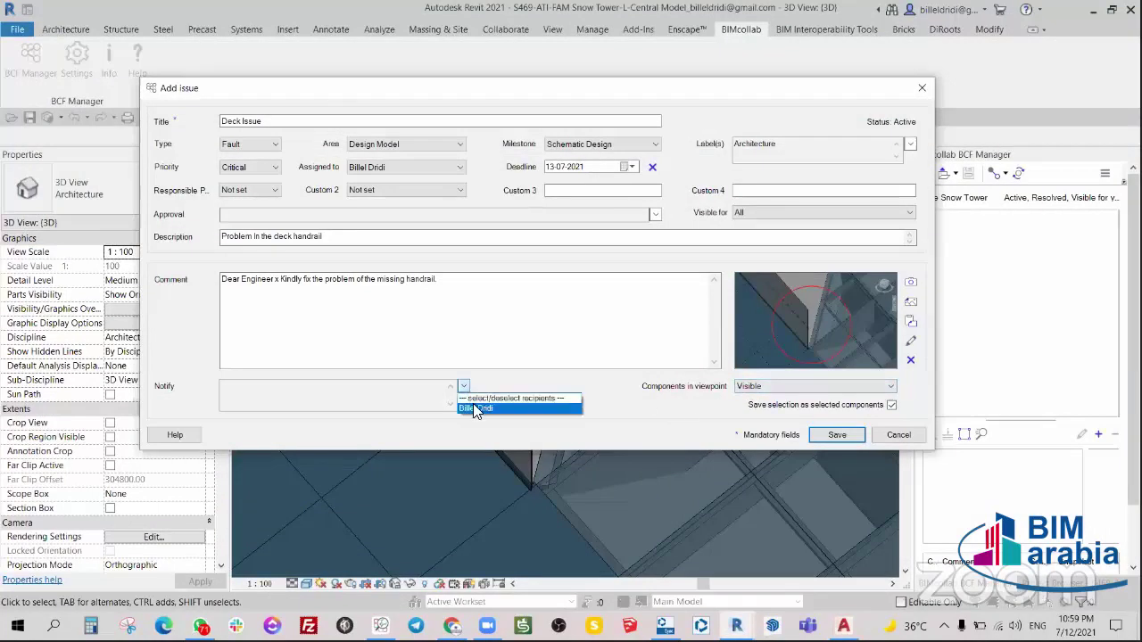
left_click(473, 403)
left_click_drag(269, 394, 205, 389)
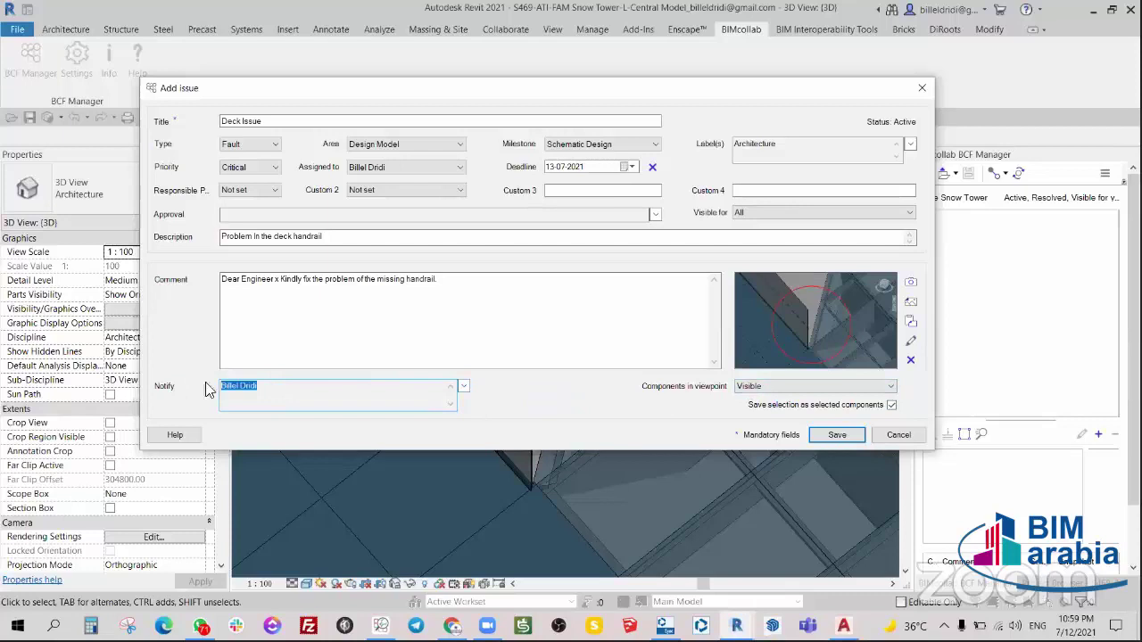
left_click(462, 387)
left_click_drag(331, 384, 156, 390)
left_click(836, 434)
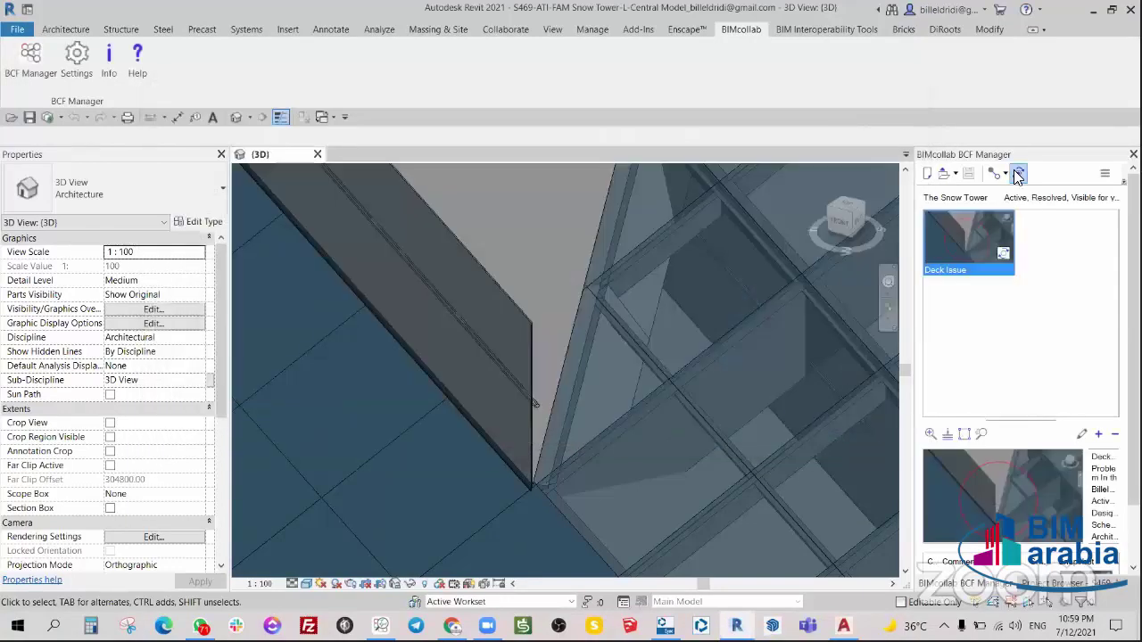
- Synchronize the Deck Issue with the project and orbit away from the deck close-up
left_click(1017, 175)
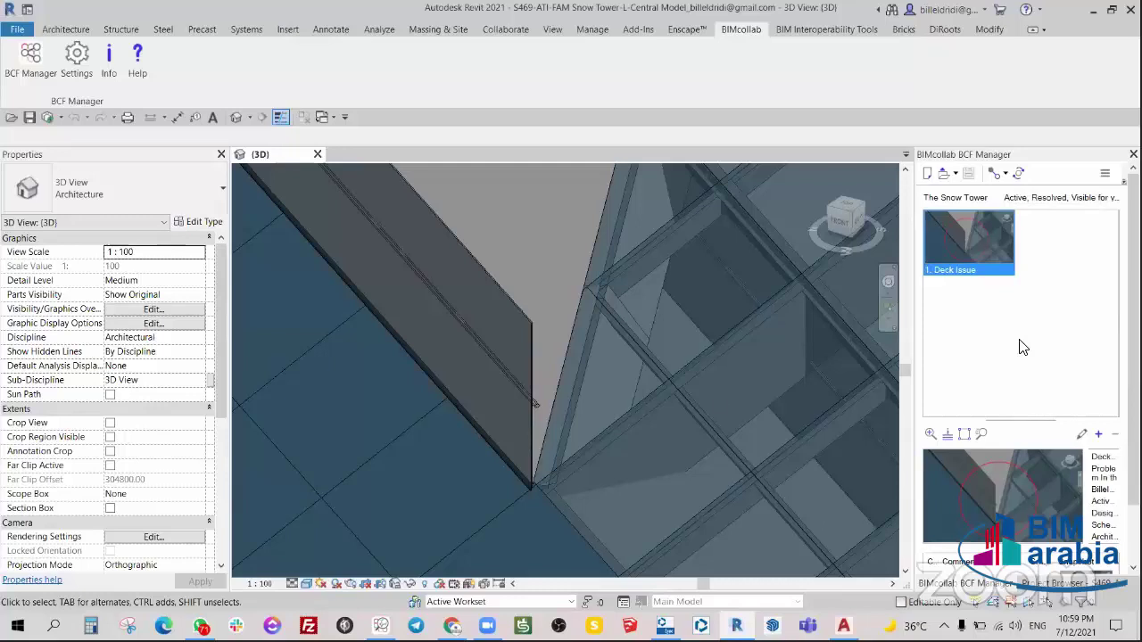
mouse_move(612, 370)
middle_mouse_down("shift")
mouse_move(518, 317)
mouse_move(547, 268)
middle_mouse_up("shift")
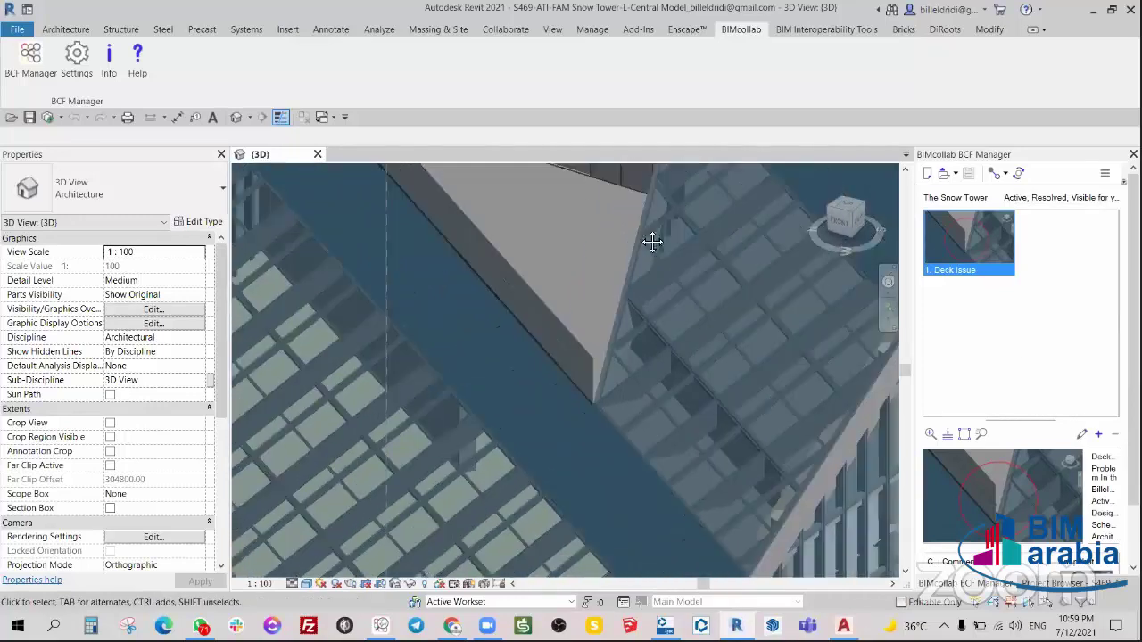
scroll(548, 268, "down", 3)
scroll(587, 258, "down", 3)
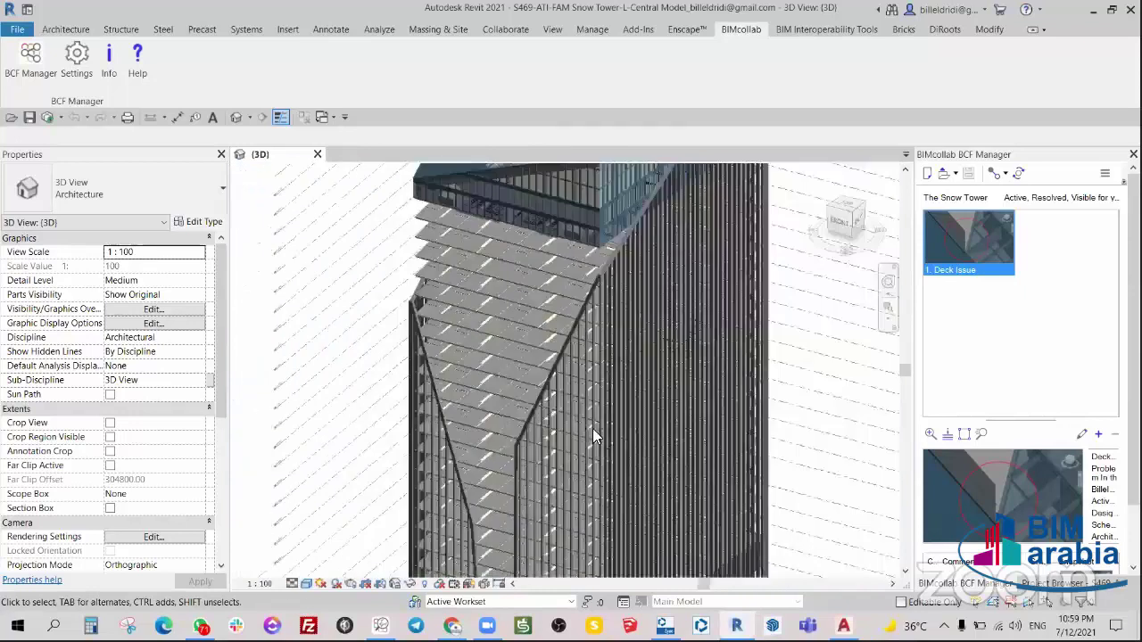
scroll(592, 357, "down", 3)
scroll(616, 304, "down", 2)
scroll(617, 304, "up", 3)
scroll(621, 353, "up", 3)
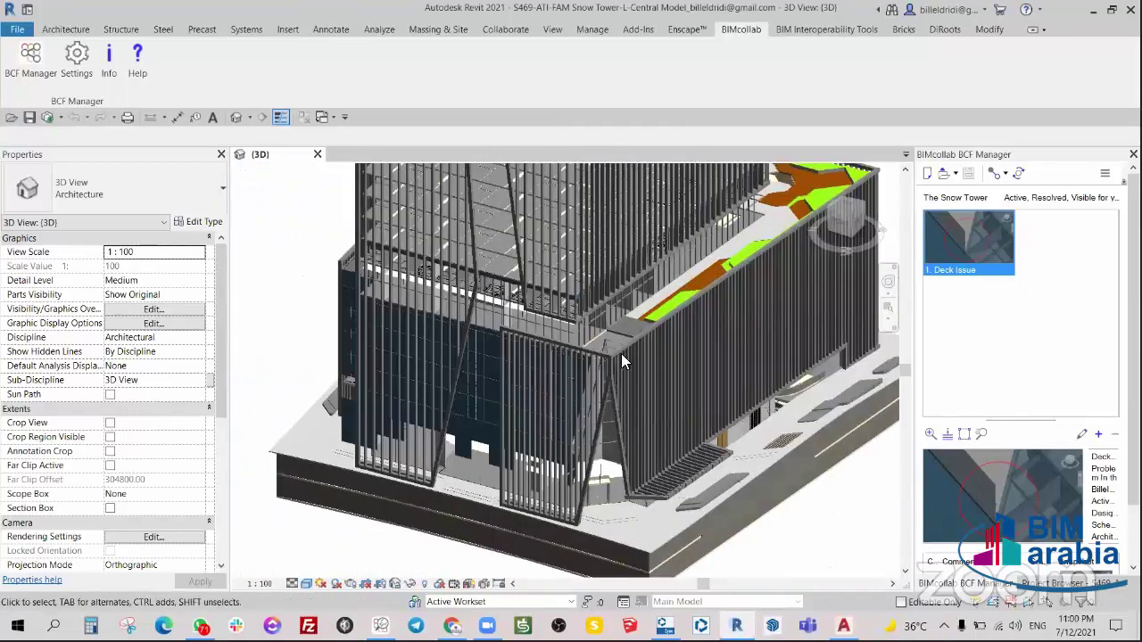
scroll(587, 369, "up", 3)
scroll(543, 383, "up", 2)
- Orbit and zoom to the glazed entrance, then start a new issue
mouse_move(543, 383)
middle_mouse_down("shift")
mouse_move(543, 326)
mouse_move(690, 487)
mouse_move(619, 448)
mouse_move(570, 459)
middle_mouse_up("shift")
scroll(498, 361, "up", 2)
mouse_move(497, 360)
middle_mouse_down("shift")
mouse_move(466, 338)
mouse_move(477, 342)
mouse_move(517, 232)
mouse_move(527, 393)
mouse_move(461, 364)
mouse_move(538, 402)
mouse_move(606, 408)
middle_mouse_up("shift")
scroll(466, 337, "up", 2)
scroll(527, 393, "down", 2)
scroll(481, 374, "down", 2)
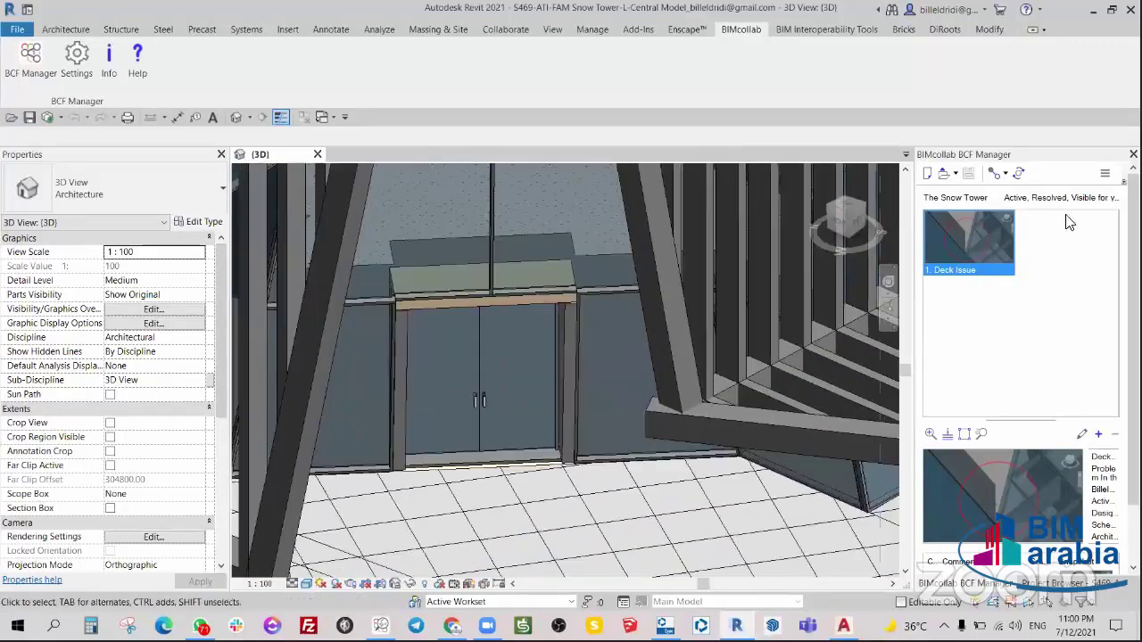
left_click(1100, 435)
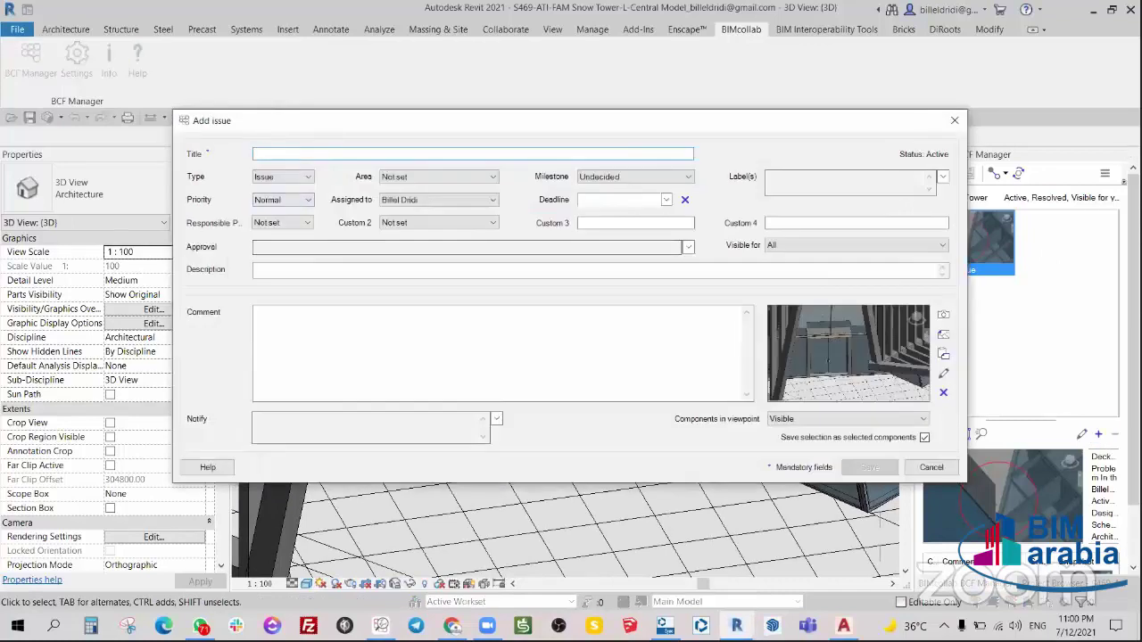
- Title the issue 'Entrance Issue' with type Remark, area Design Model, milestone Schematic Design
type("Entrance Issue")
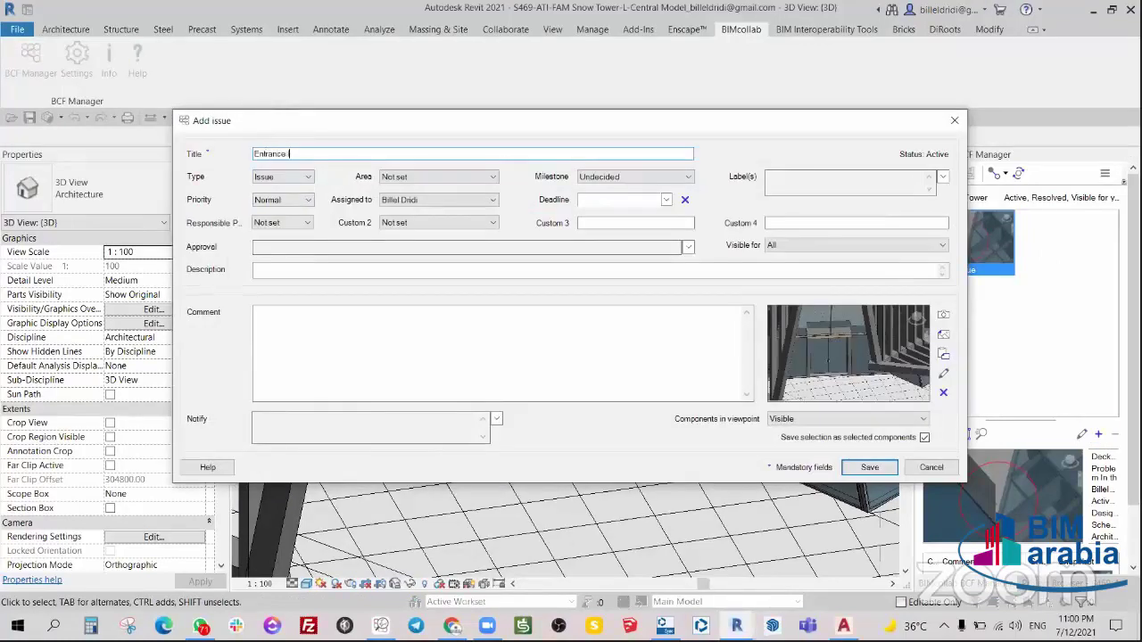
left_click(286, 177)
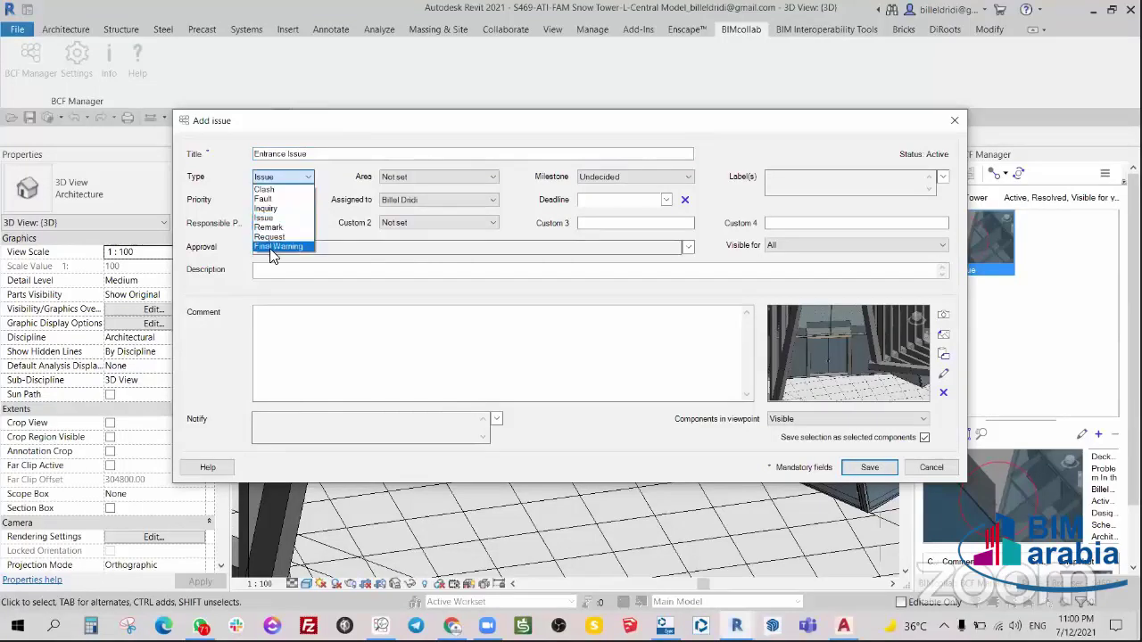
left_click(269, 227)
left_click(426, 178)
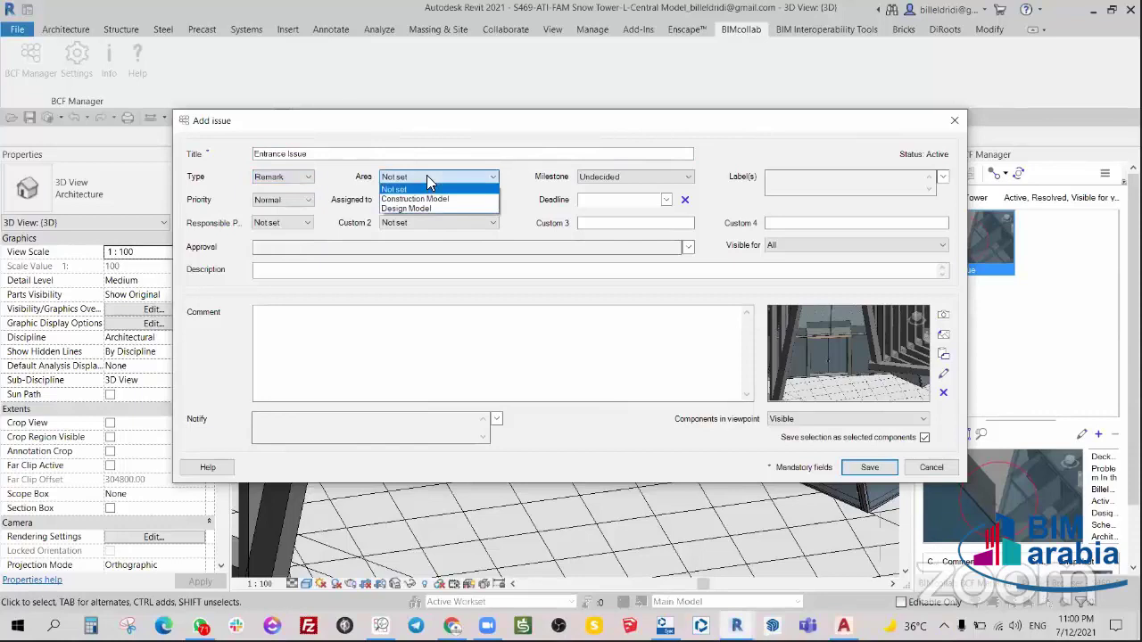
left_click(407, 208)
left_click(622, 177)
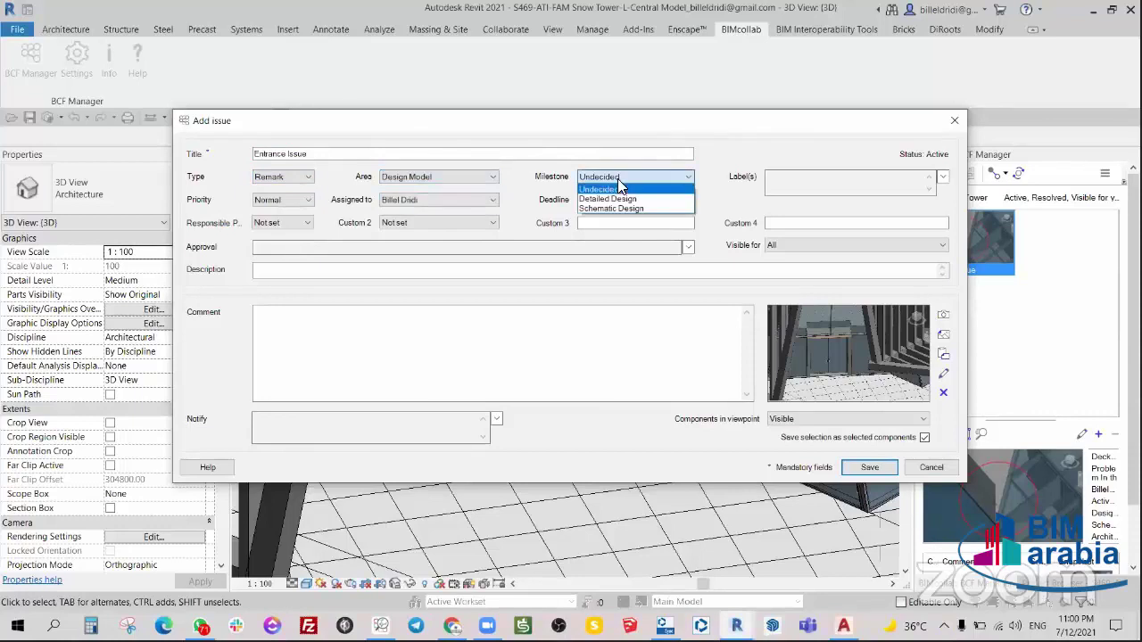
left_click(615, 209)
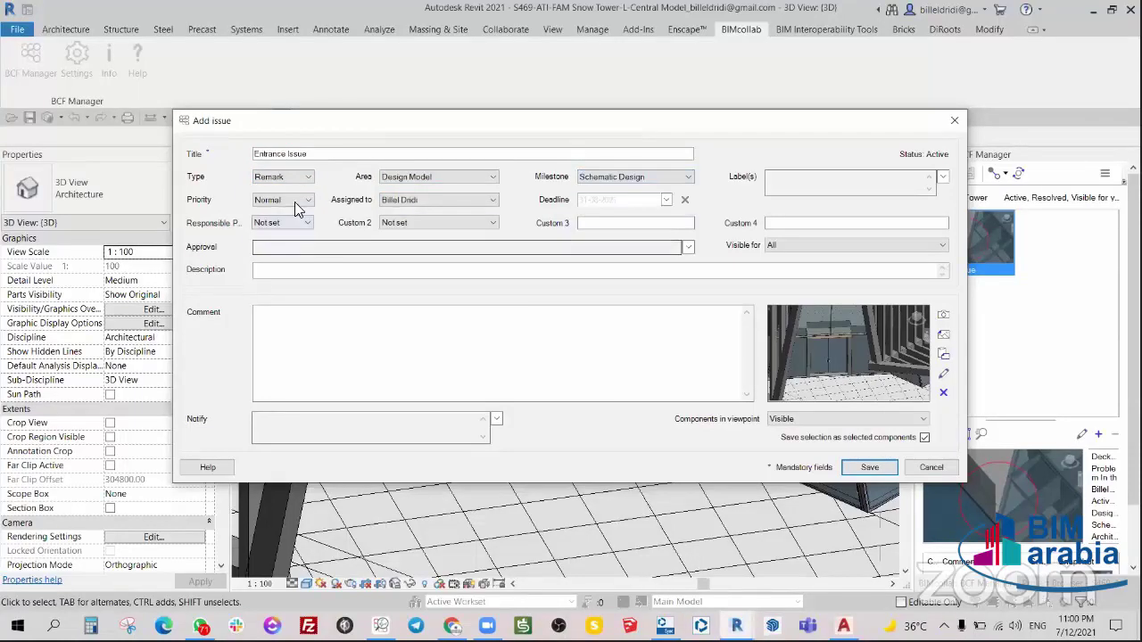
- Set priority Minor, deadline 20-07-2021, and the project member as approver
left_click(297, 202)
left_click(278, 239)
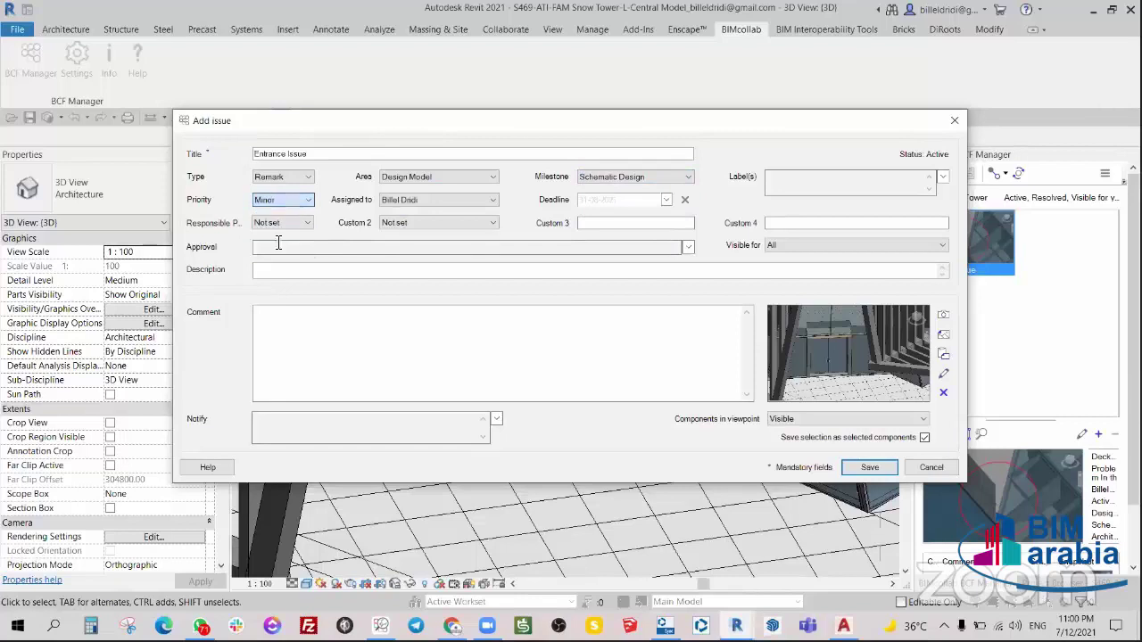
left_click(416, 205)
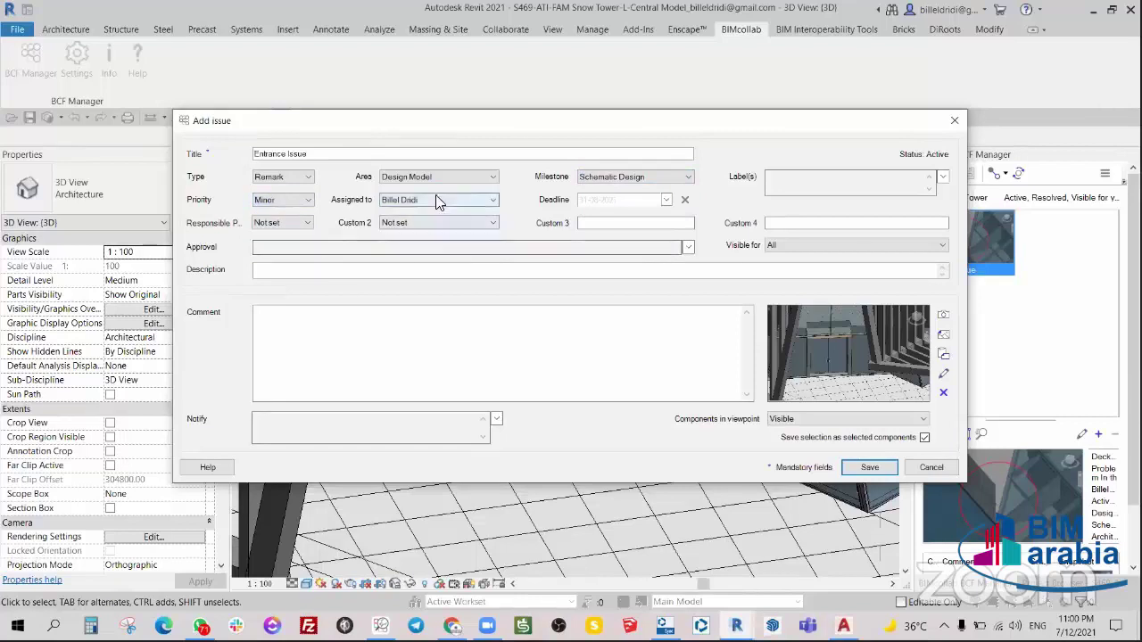
left_click(668, 202)
left_click(663, 199)
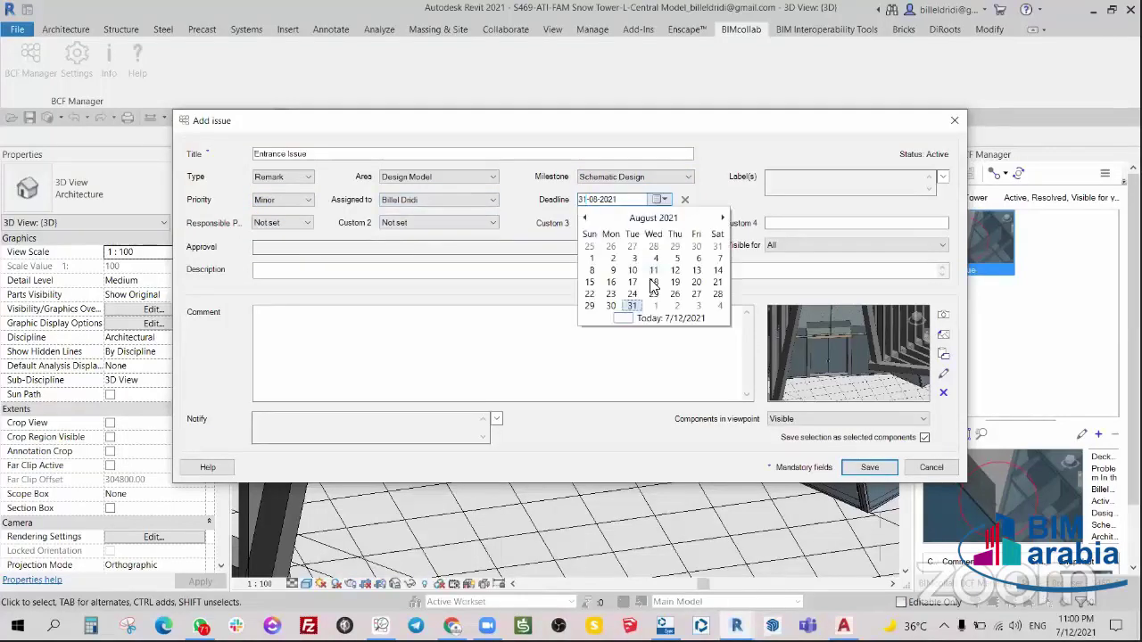
left_click(584, 218)
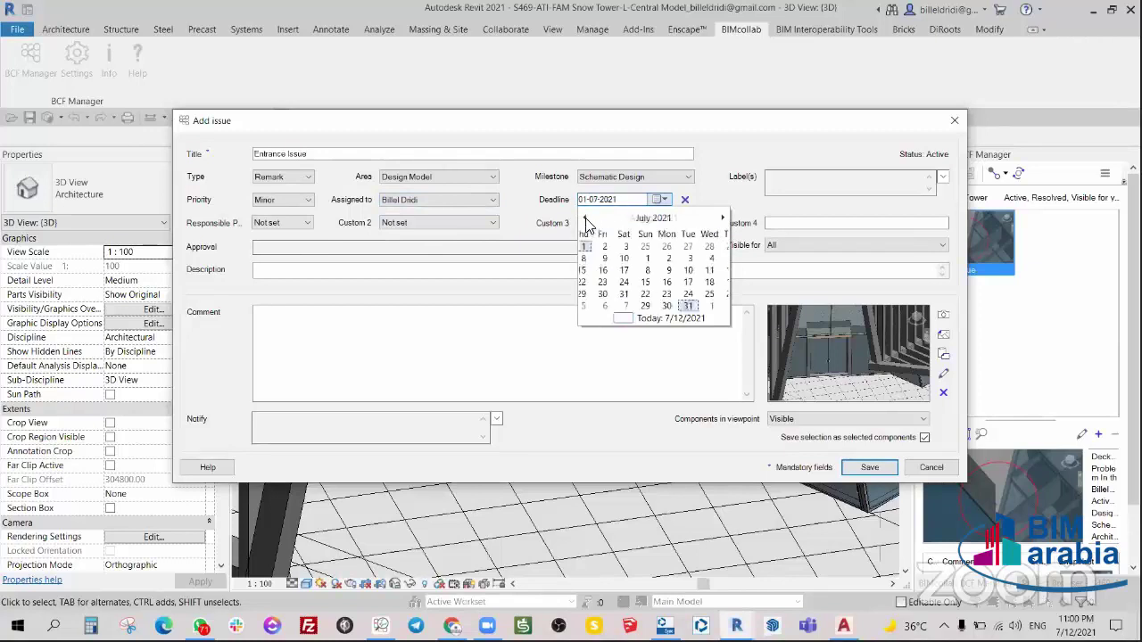
left_click(687, 282)
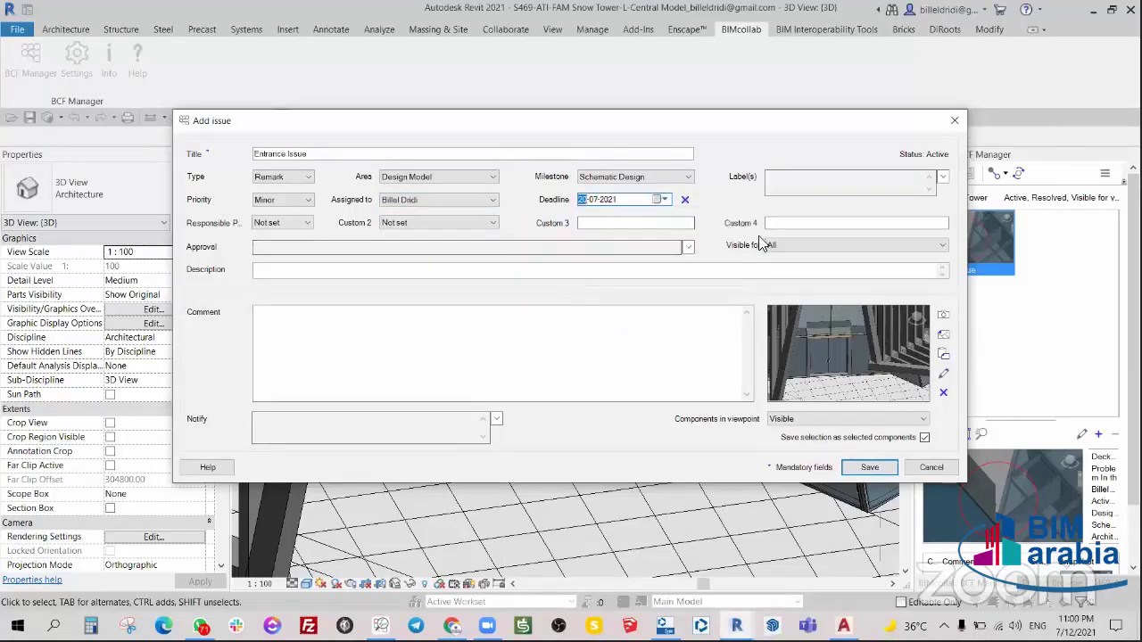
left_click(301, 223)
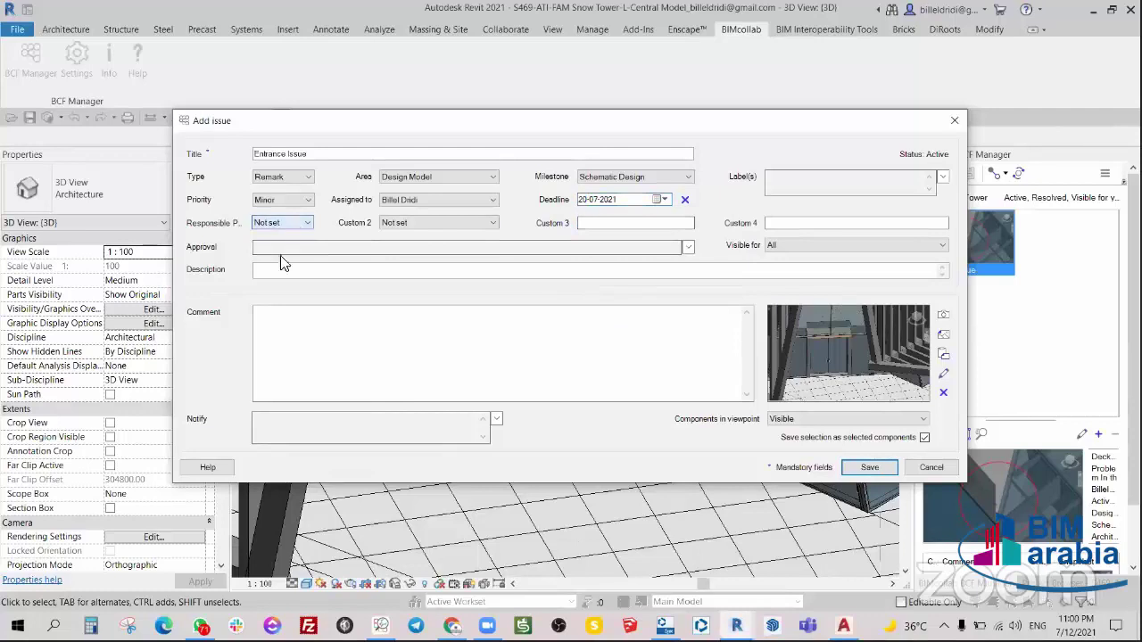
left_click(282, 248)
left_click(688, 247)
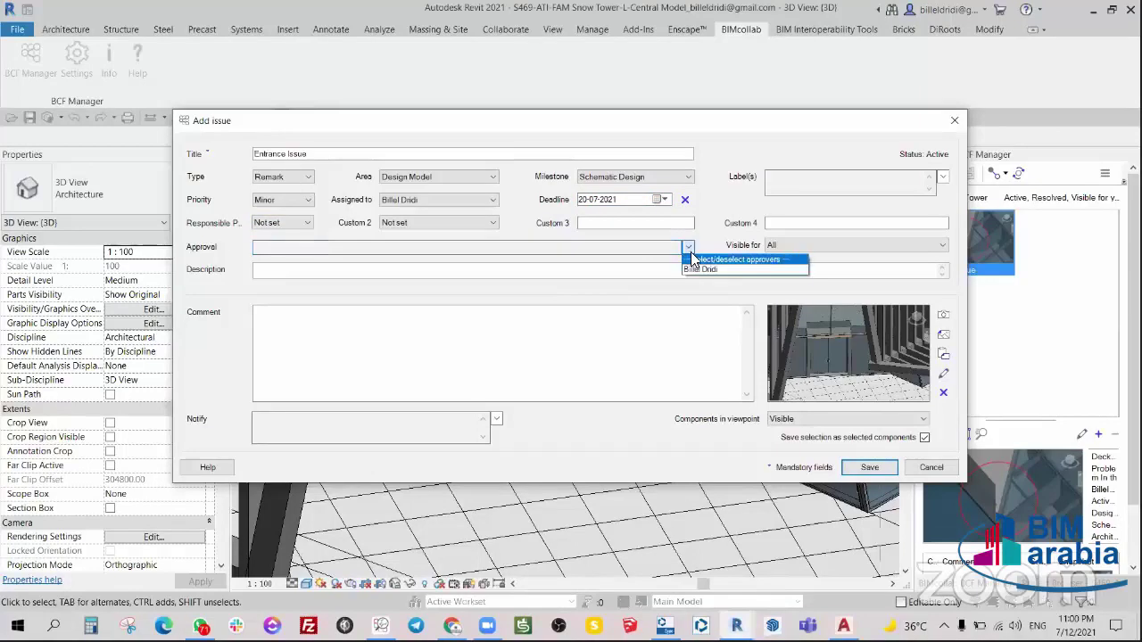
left_click(694, 259)
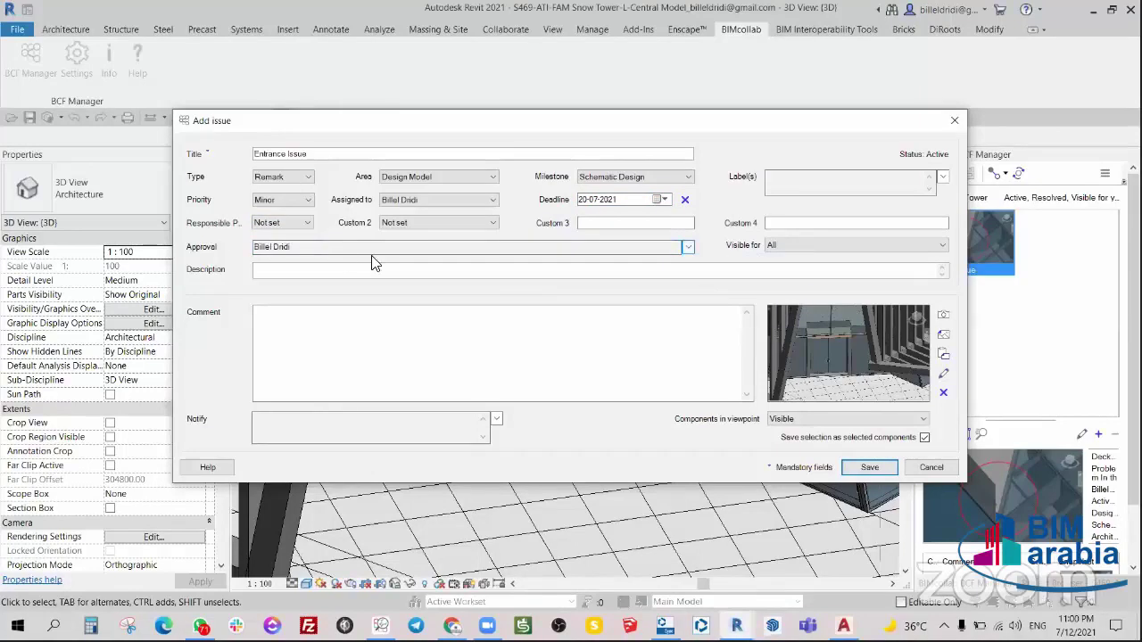
- Enter description 'Entrance Door Dimensions', a check-the-doors comment, Architecture label, then open the snapshot in Paint
left_click(317, 272)
type("Entrance Door")
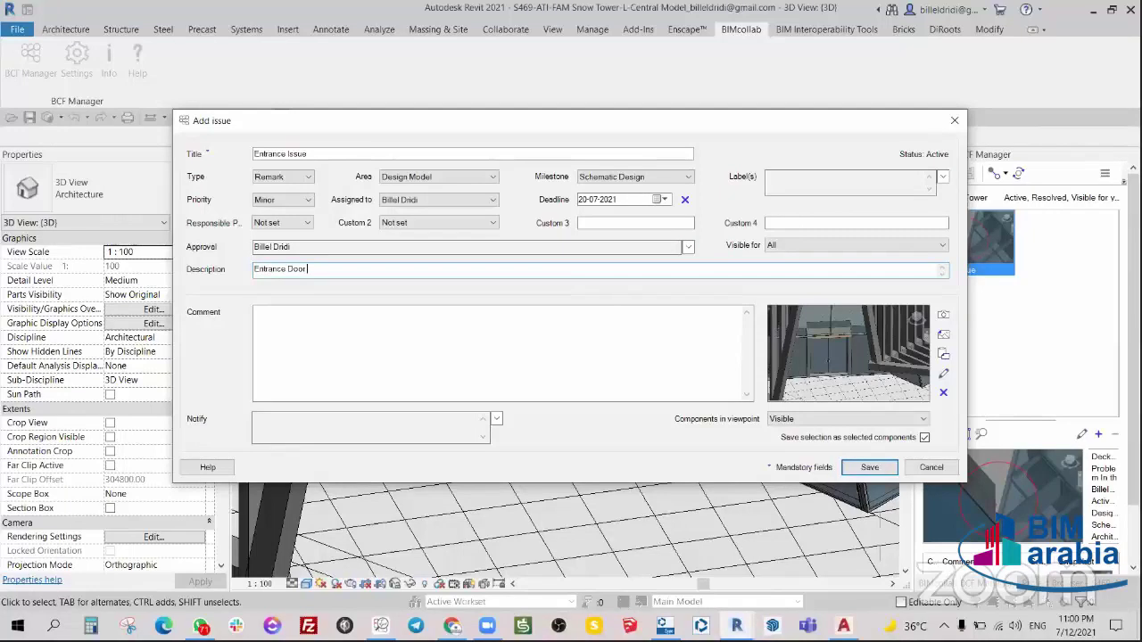
type("Dimensions")
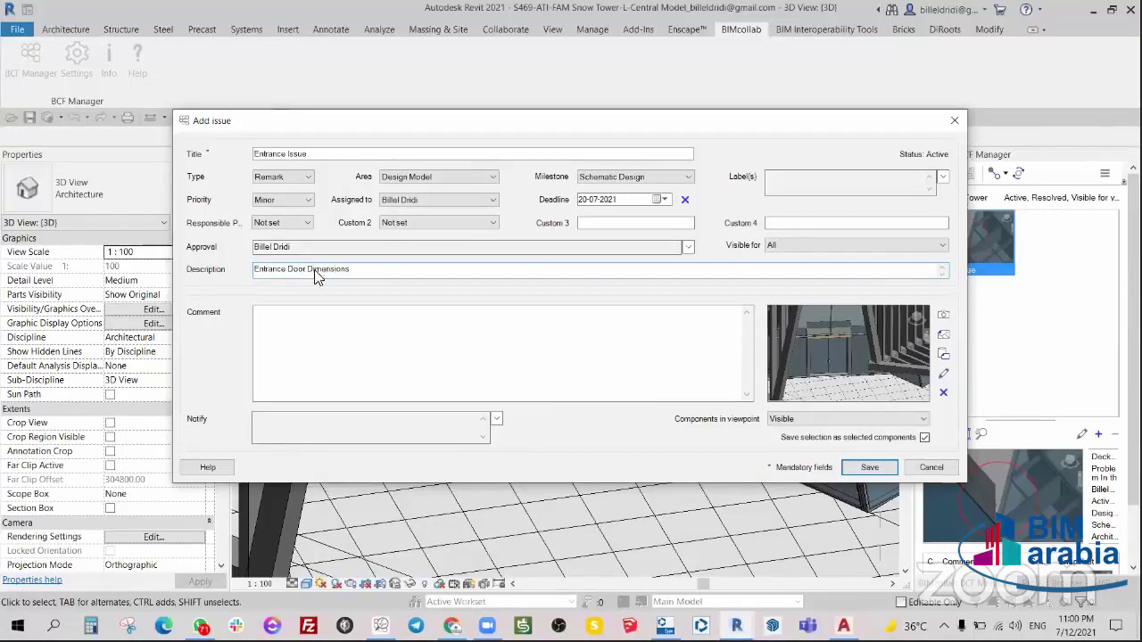
left_click(306, 328)
type("Please engineer Check the doors Dimenions")
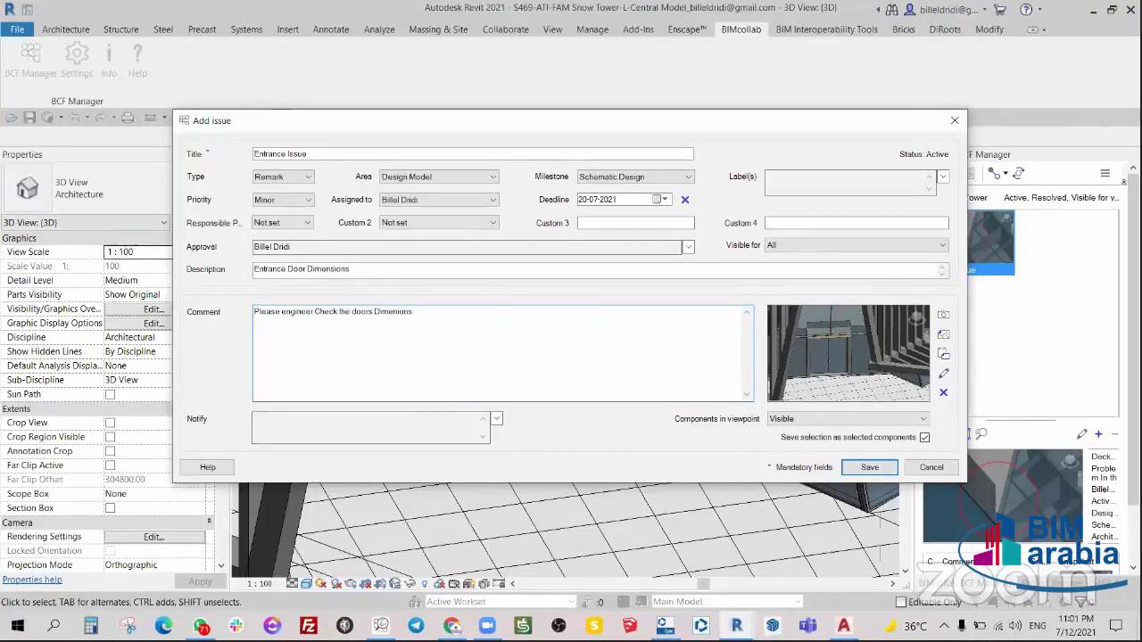
left_click(943, 177)
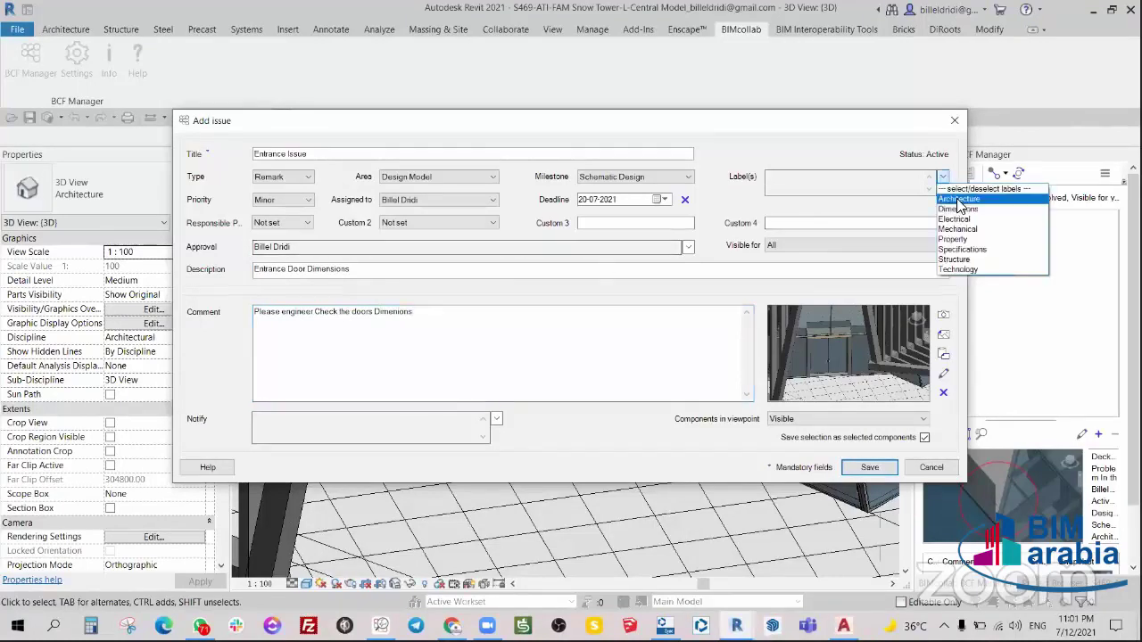
left_click(957, 200)
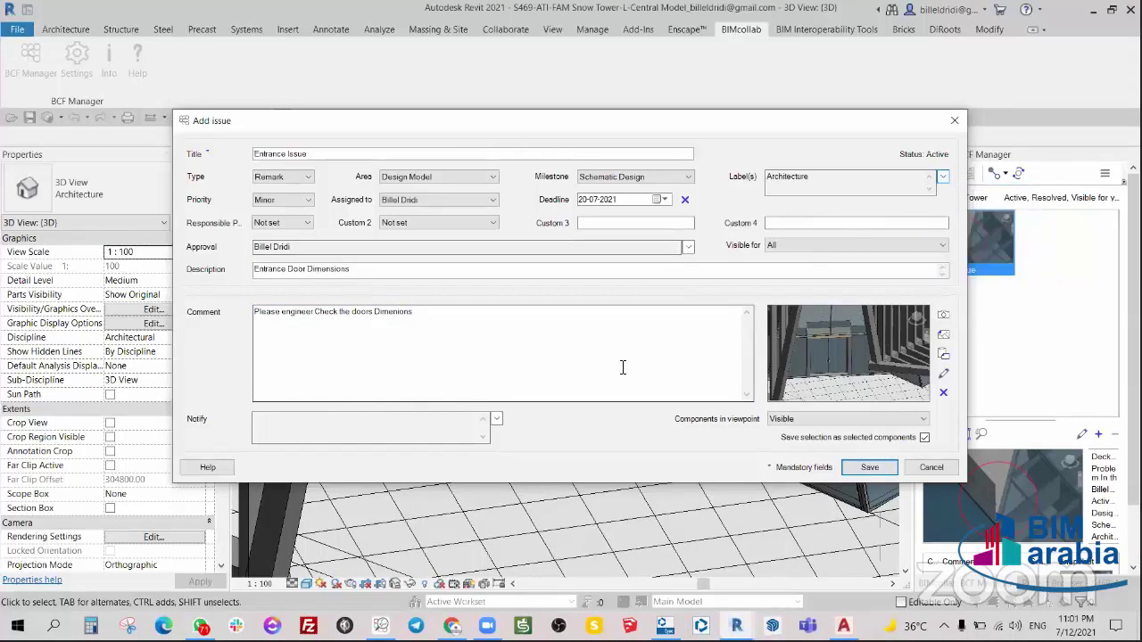
left_click(943, 373)
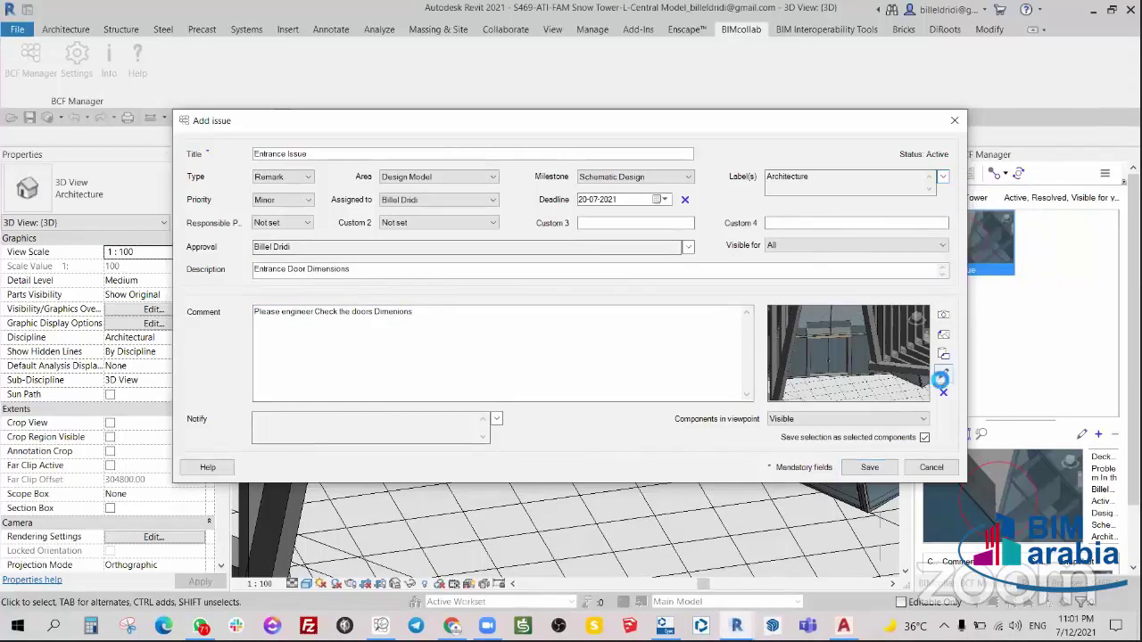
- Draw a red oval around the entrance doors, stretch it over the doorway, and save
left_click(291, 47)
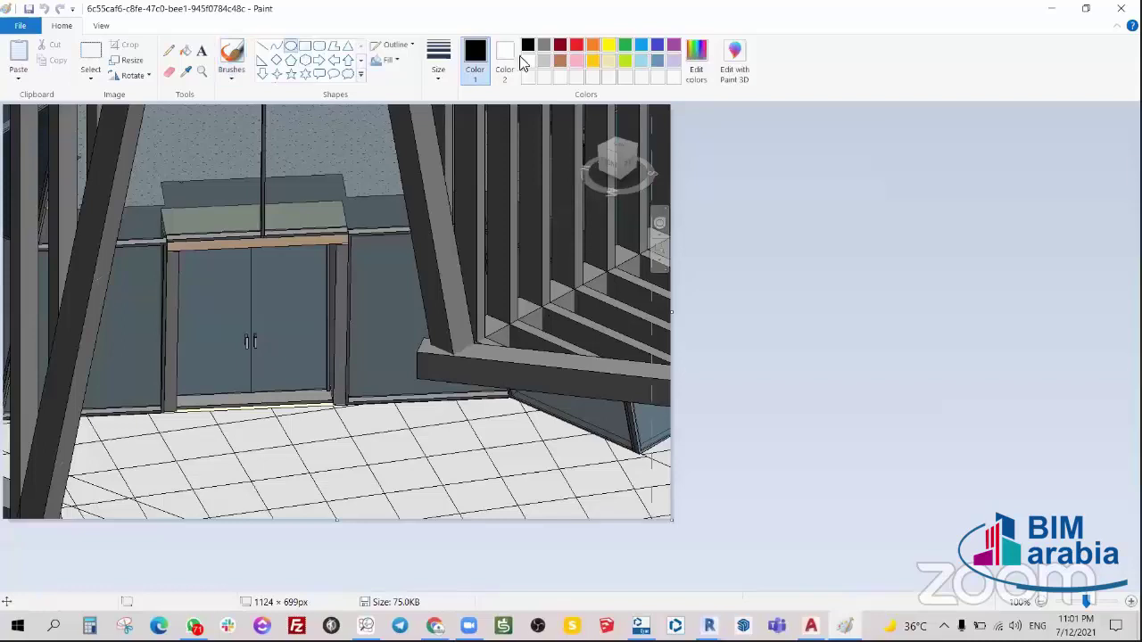
left_click(576, 45)
left_click_drag(190, 265, 471, 538)
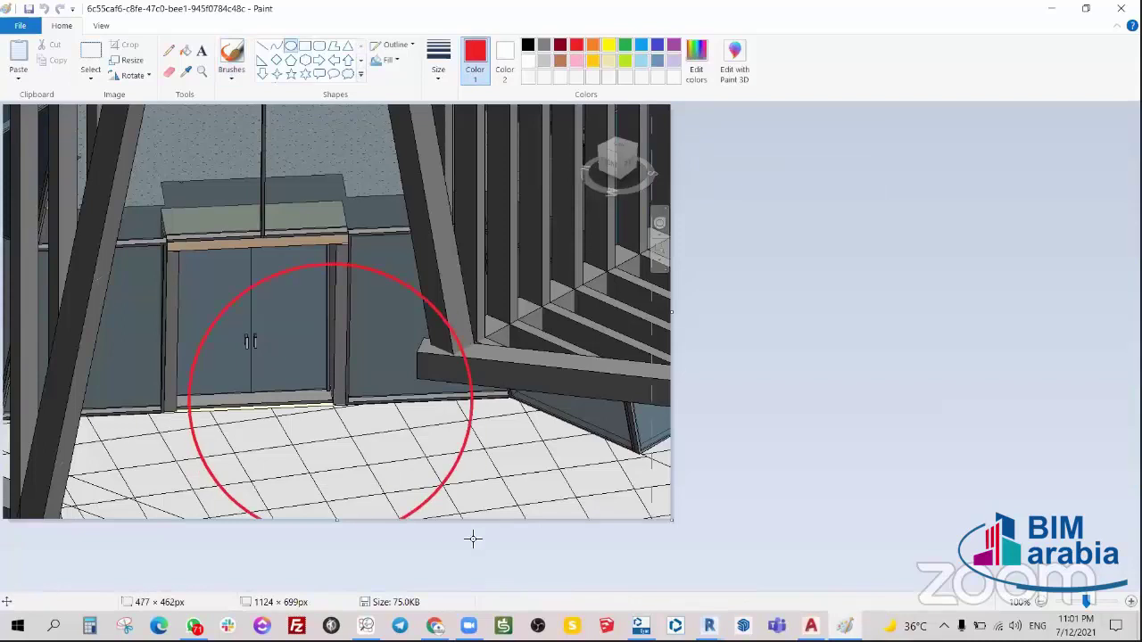
left_click_drag(355, 405, 275, 334)
left_click_drag(390, 466, 404, 513)
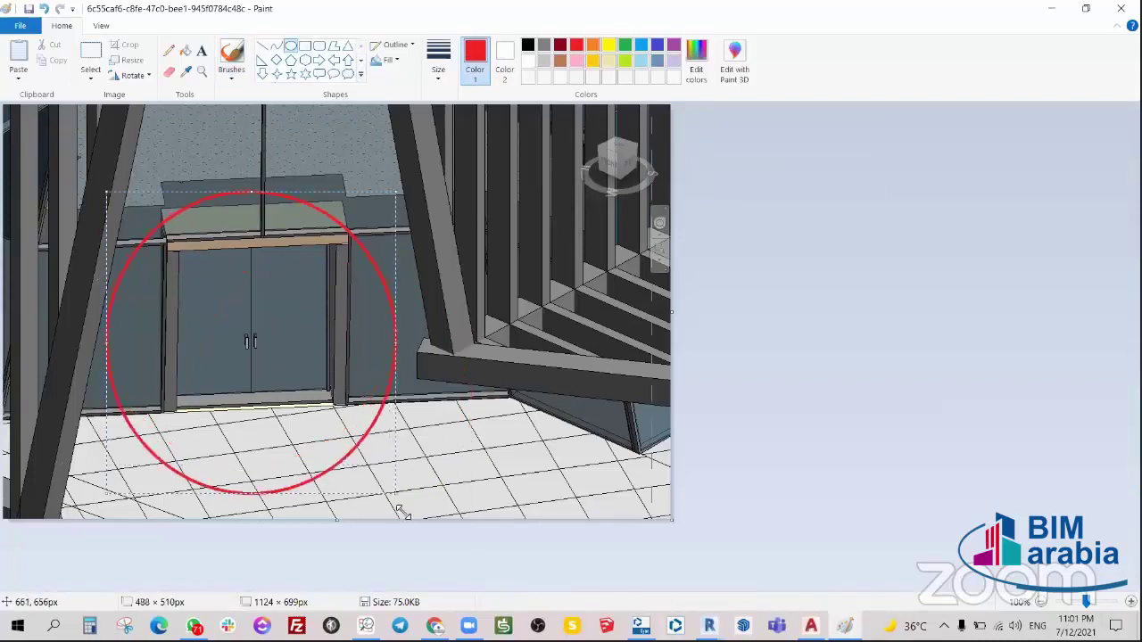
left_click_drag(309, 395, 303, 366)
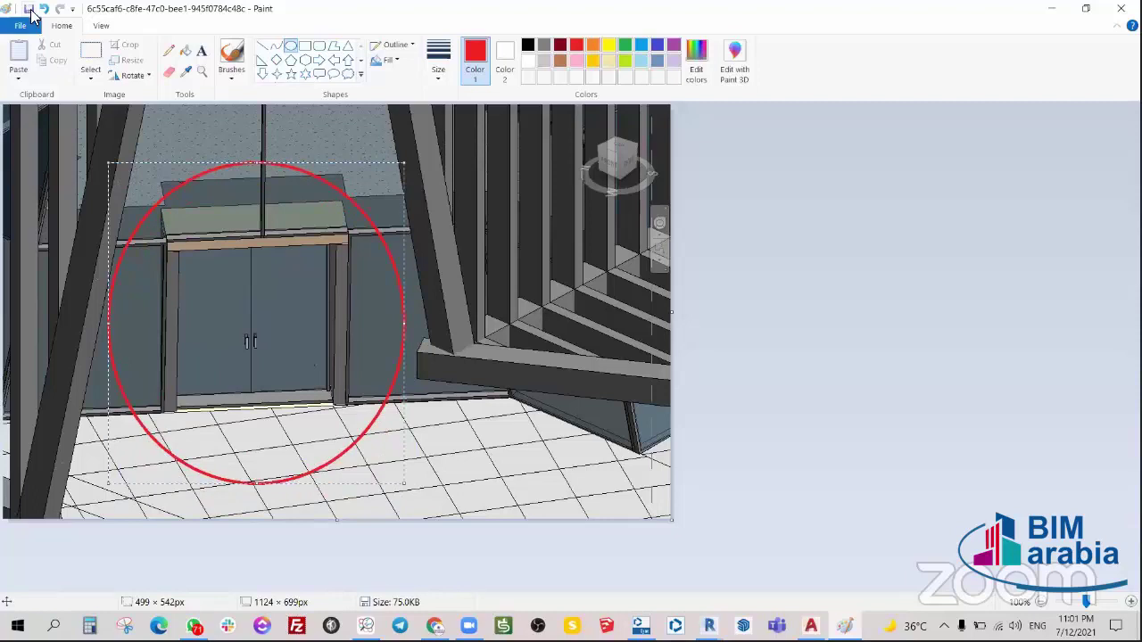
left_click(28, 9)
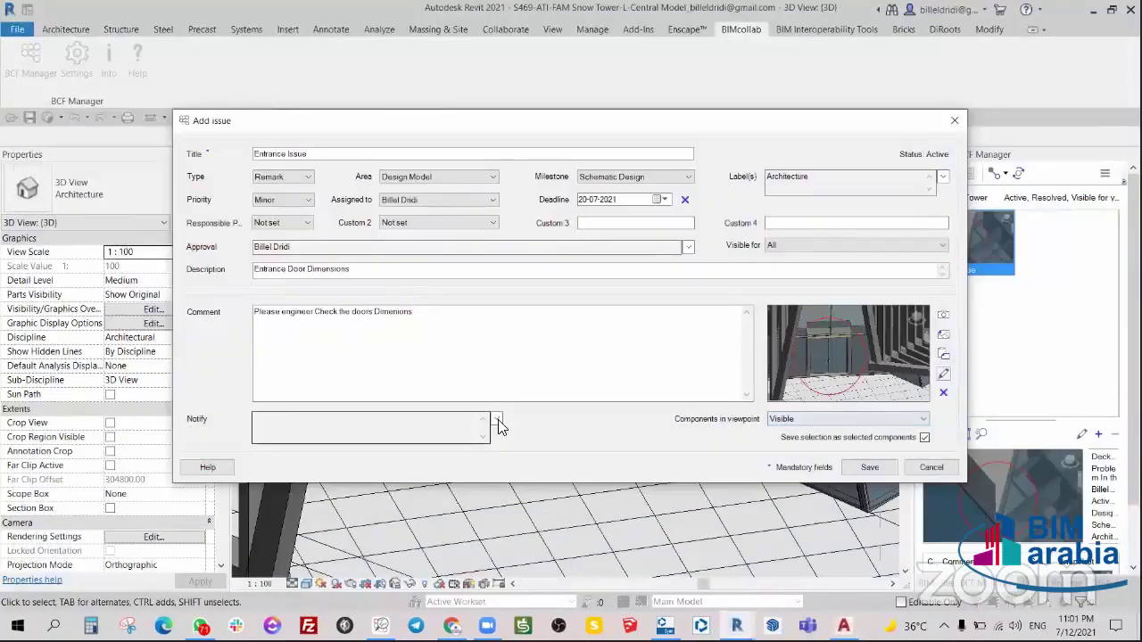
- Add the assignee to Notify and save the Entrance Issue
left_click(497, 420)
left_click(507, 441)
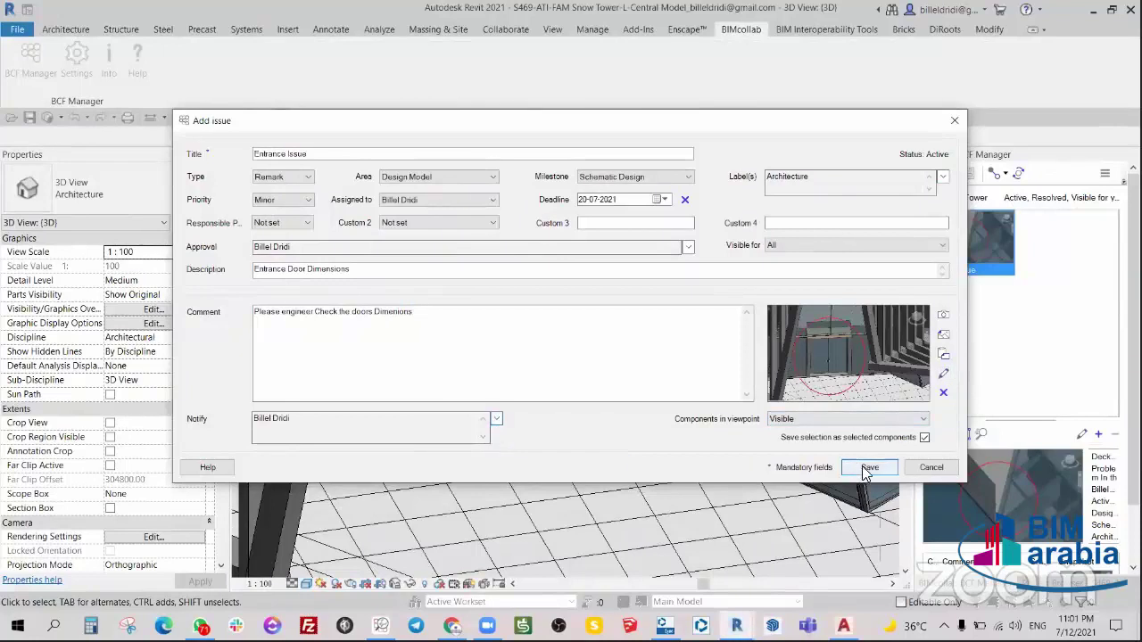
left_click(868, 467)
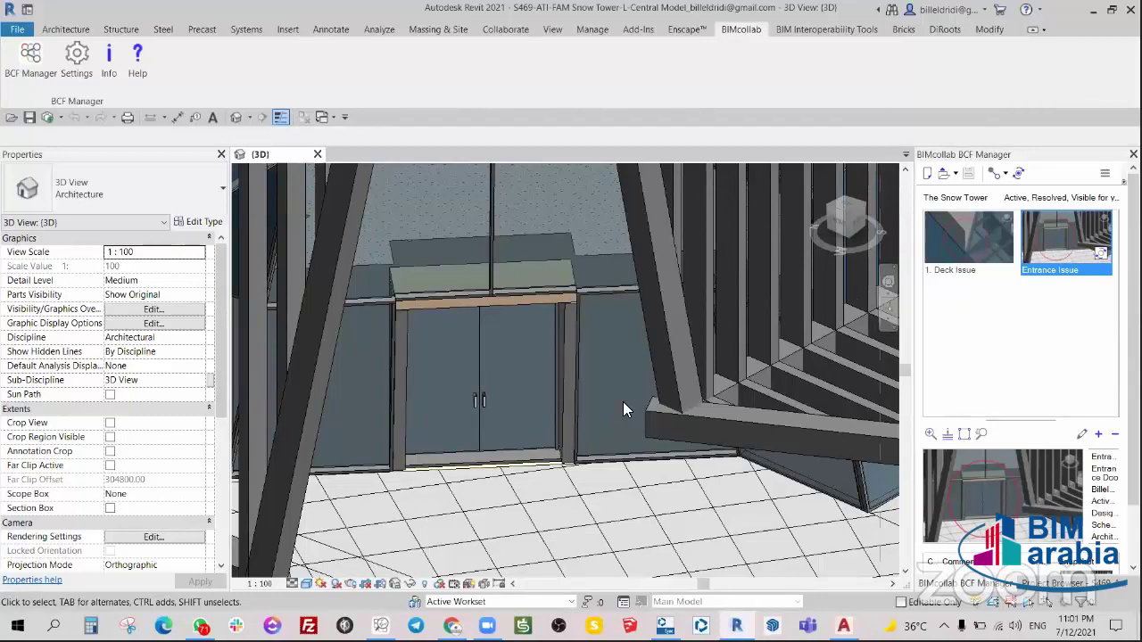
- Synchronize the project issues and review the Entrance and Deck issues
left_click(1018, 173)
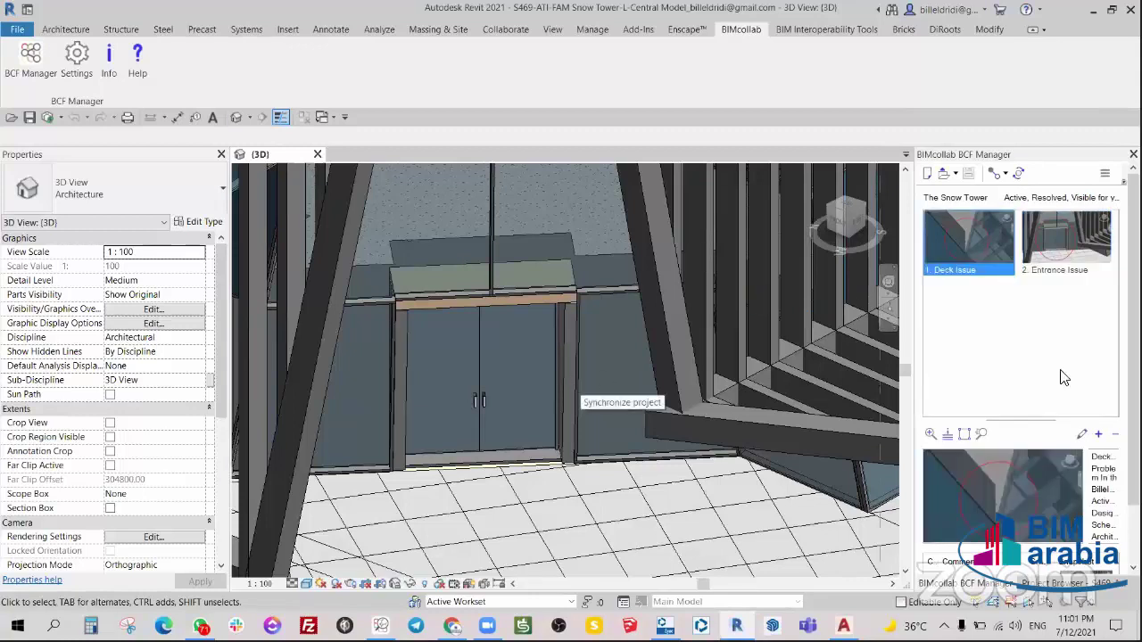
scroll(1010, 456, "down", 1)
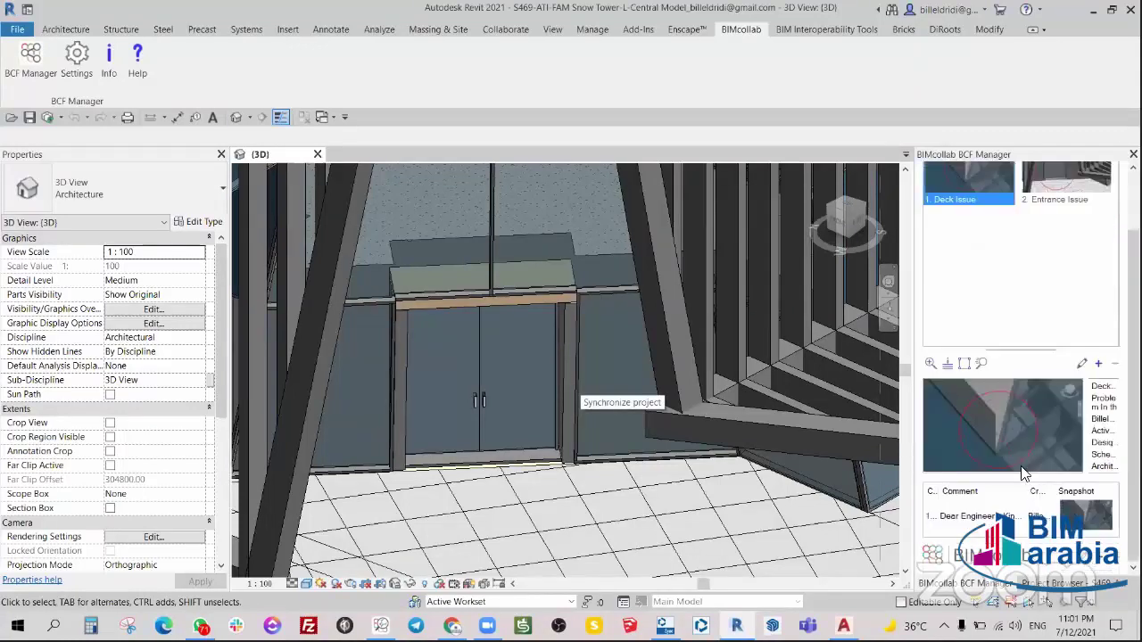
scroll(999, 418, "up", 1)
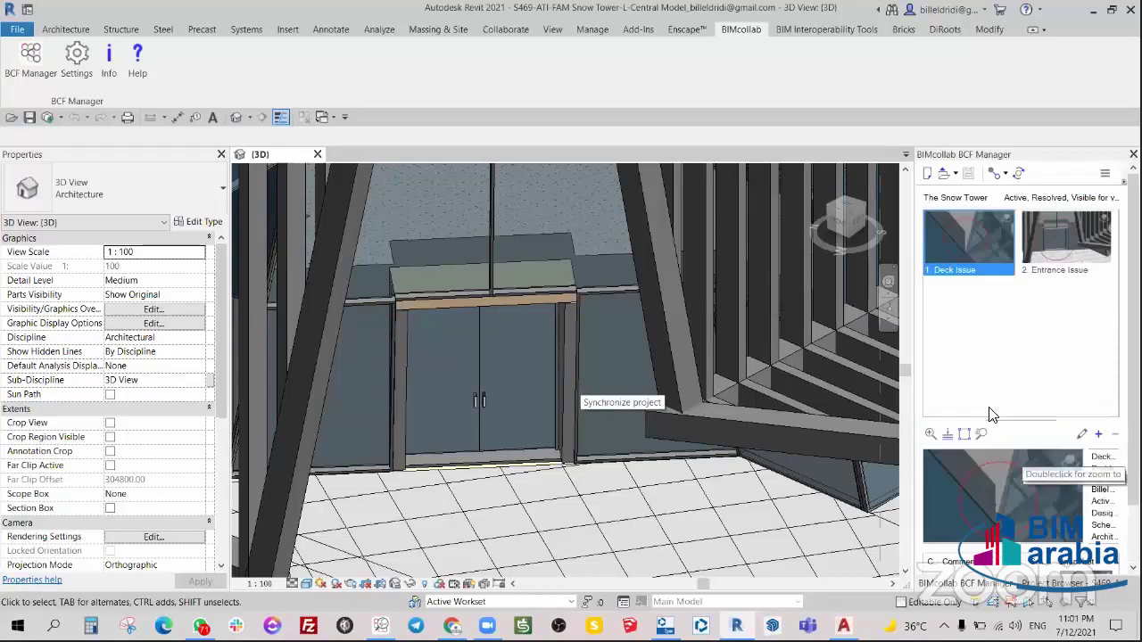
left_click(1044, 225)
left_click(997, 229)
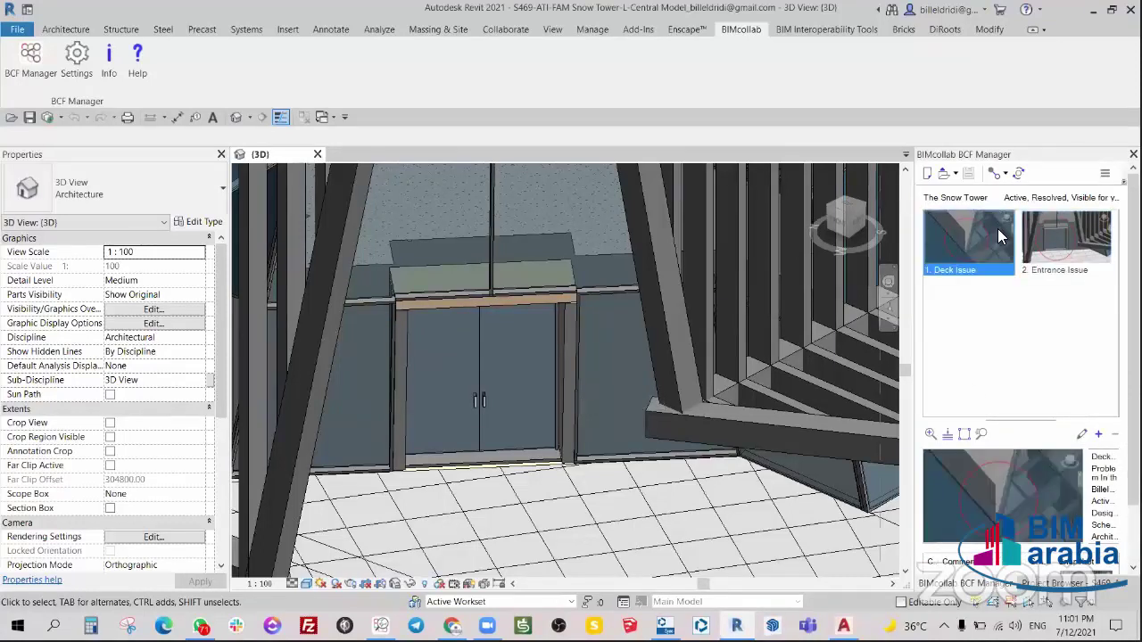
left_click(1040, 230)
left_click(980, 239)
mouse_move(451, 625)
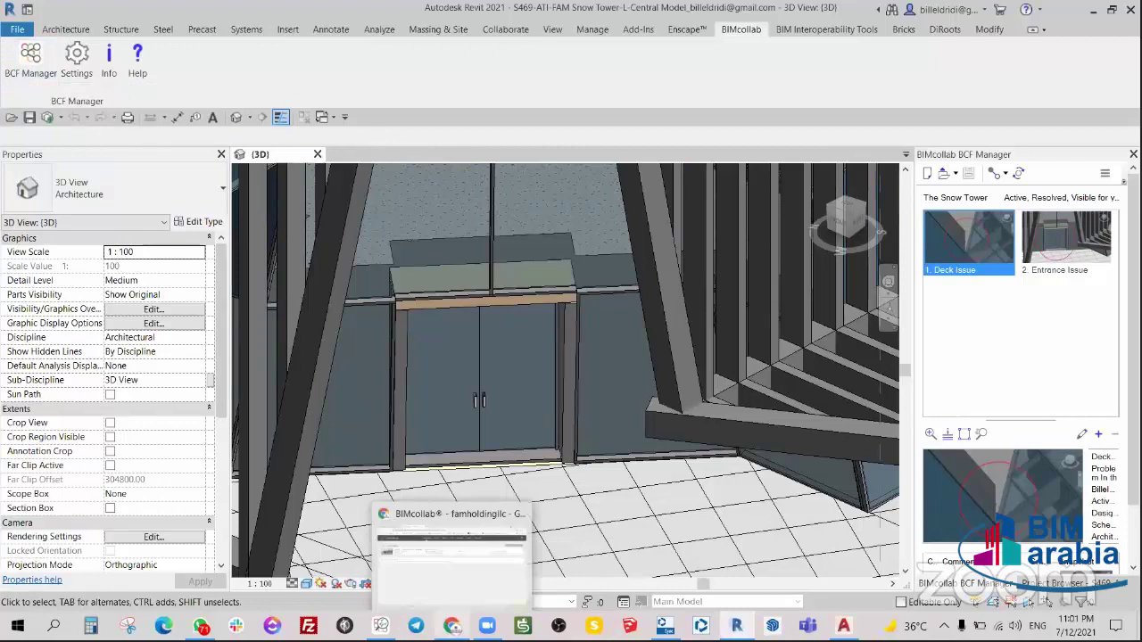
- Bring up The Snow Tower issue list in Chrome, showing Deck Issue and Entrance issue as Active
left_click(406, 549)
left_click(441, 105)
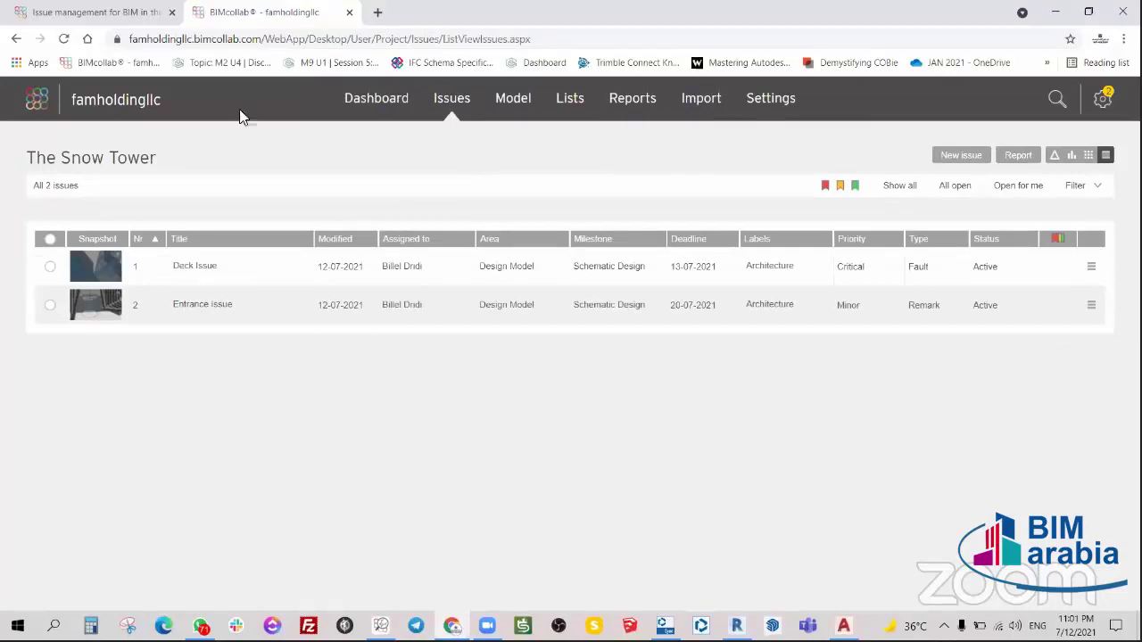
- Open Gmail from the Google homepage in a new browser tab
left_click(377, 11)
type("google.com")
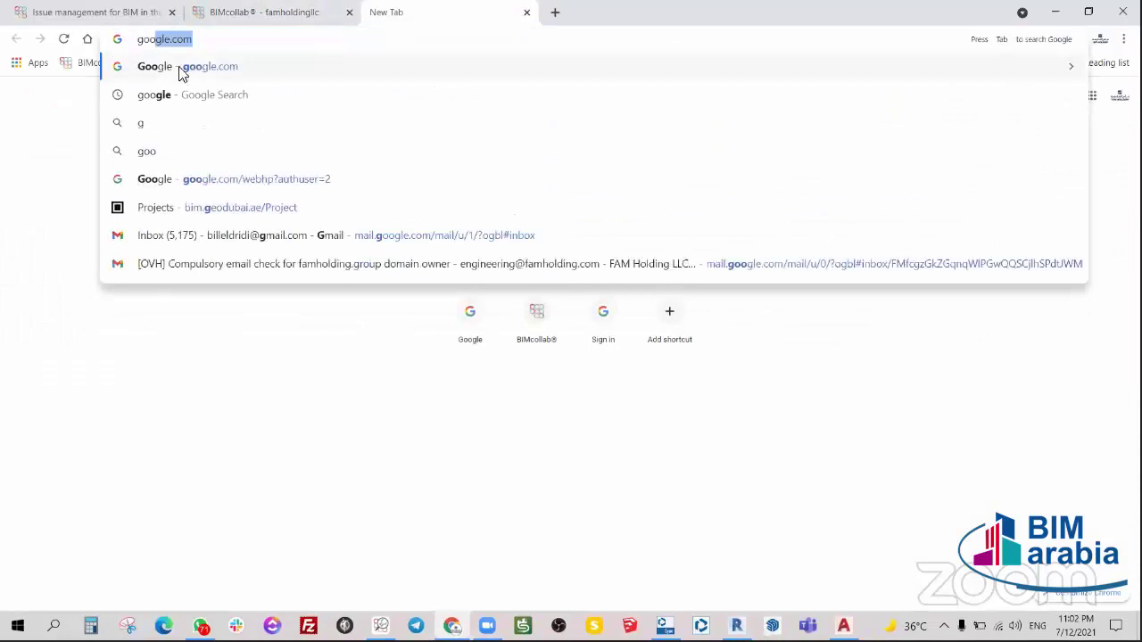
left_click(153, 73)
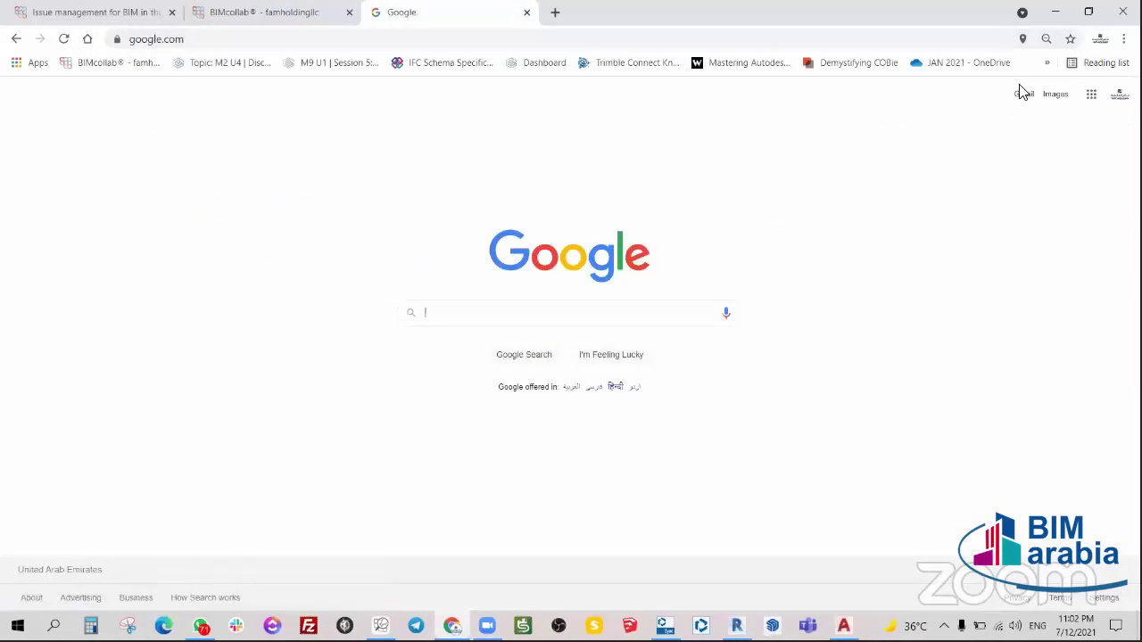
left_click(1023, 94)
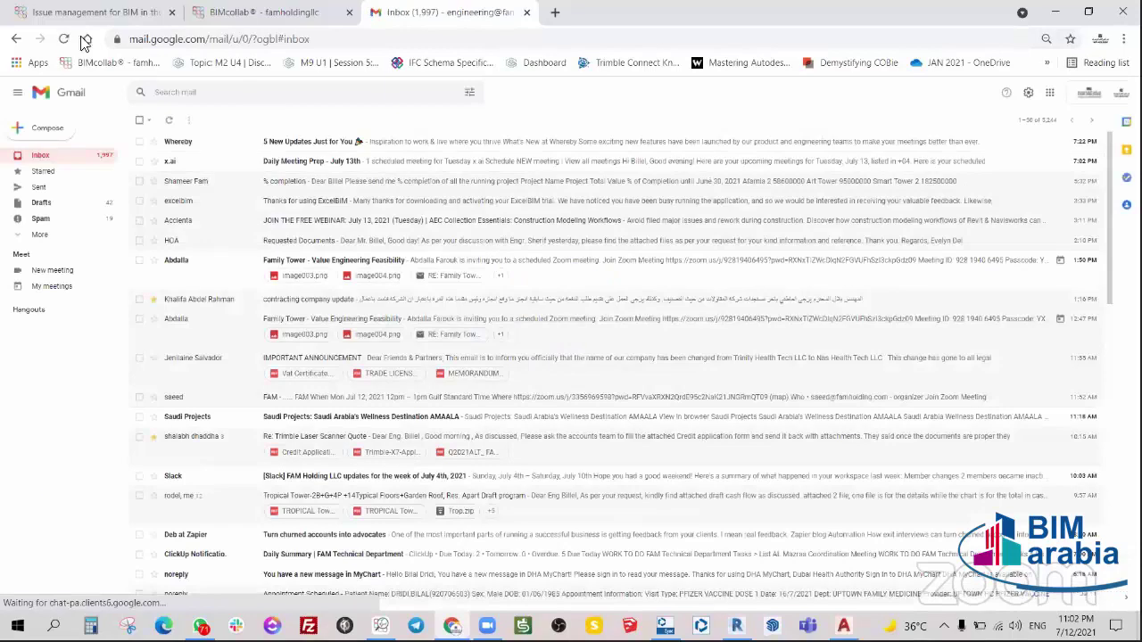
left_click(65, 40)
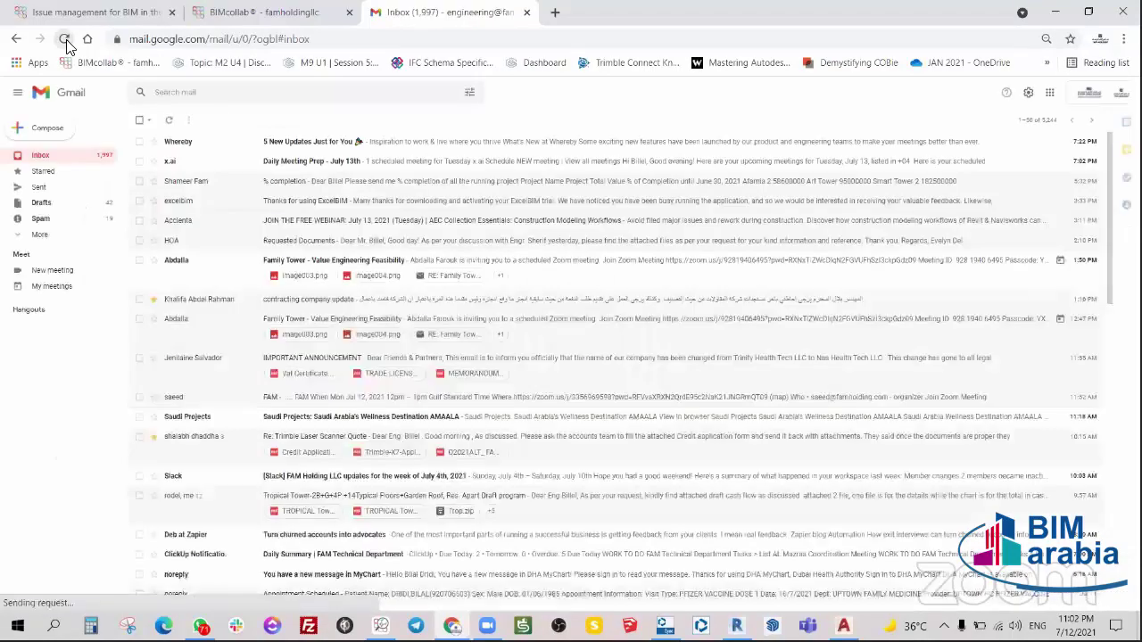
- Switch to the other Google account's inbox, close the first inbox tab, and return to BIMcollab
left_click(1115, 100)
left_click(981, 251)
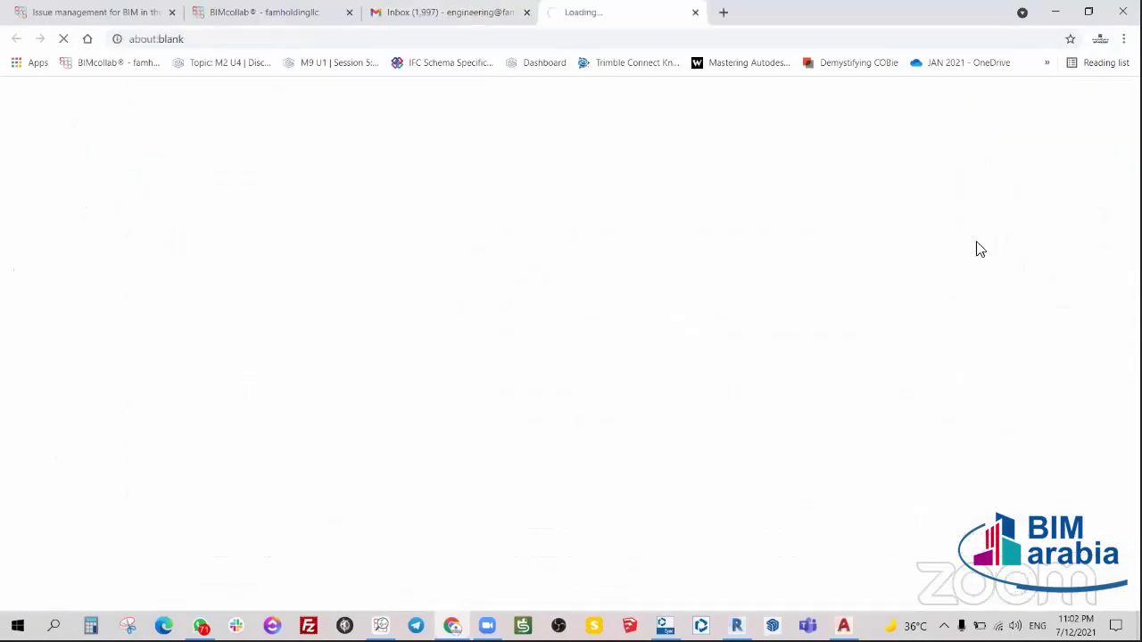
left_click(526, 12)
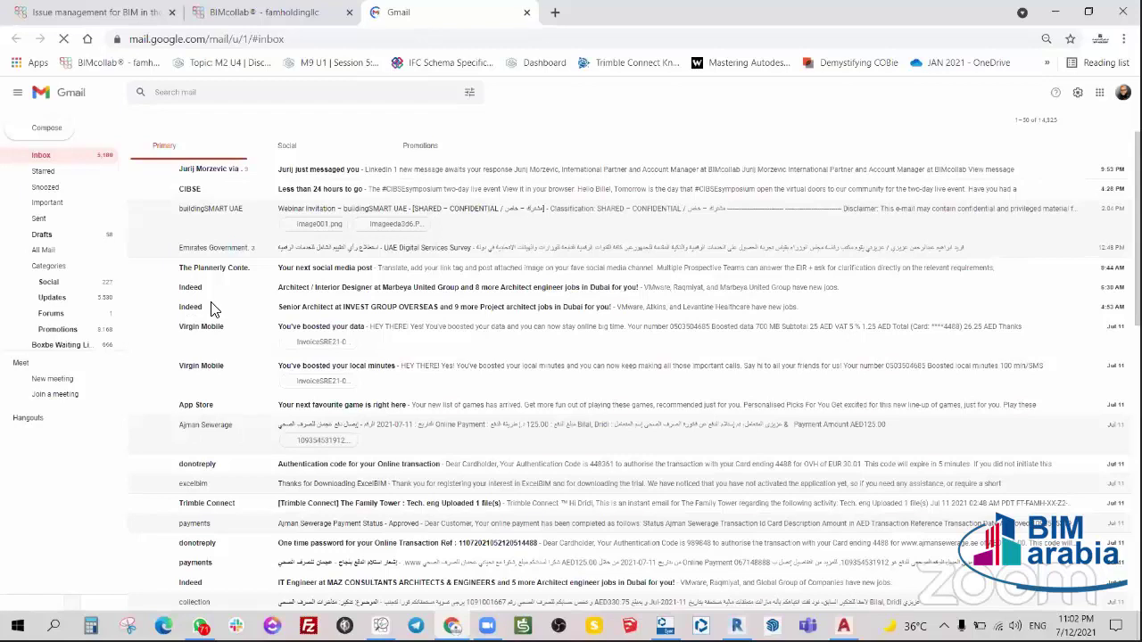
key("ctrl+shift+Tab")
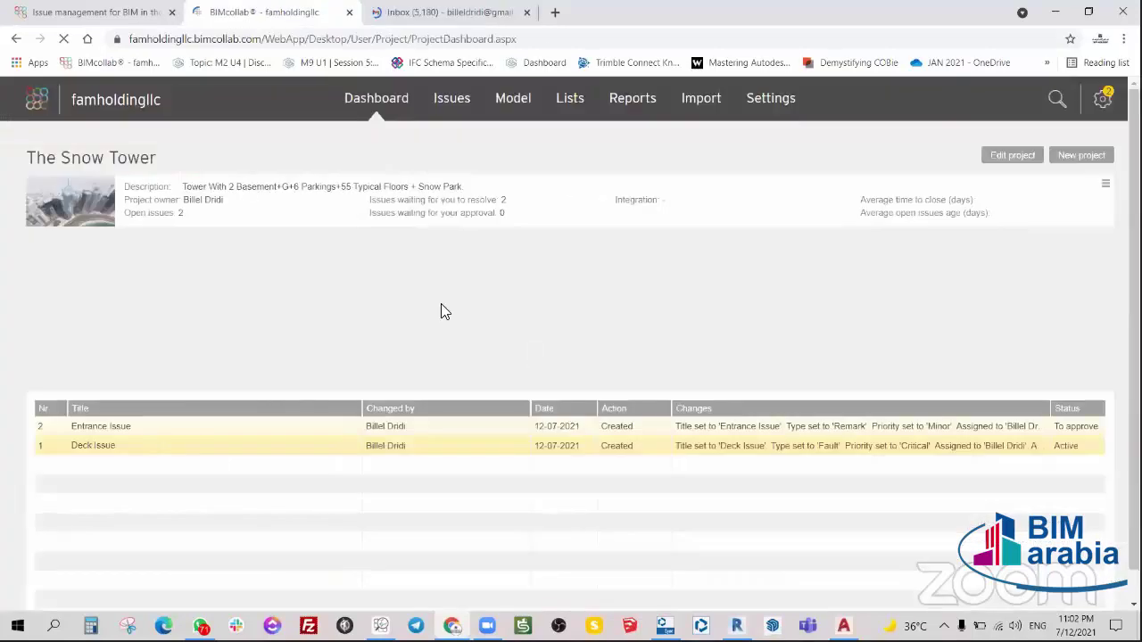
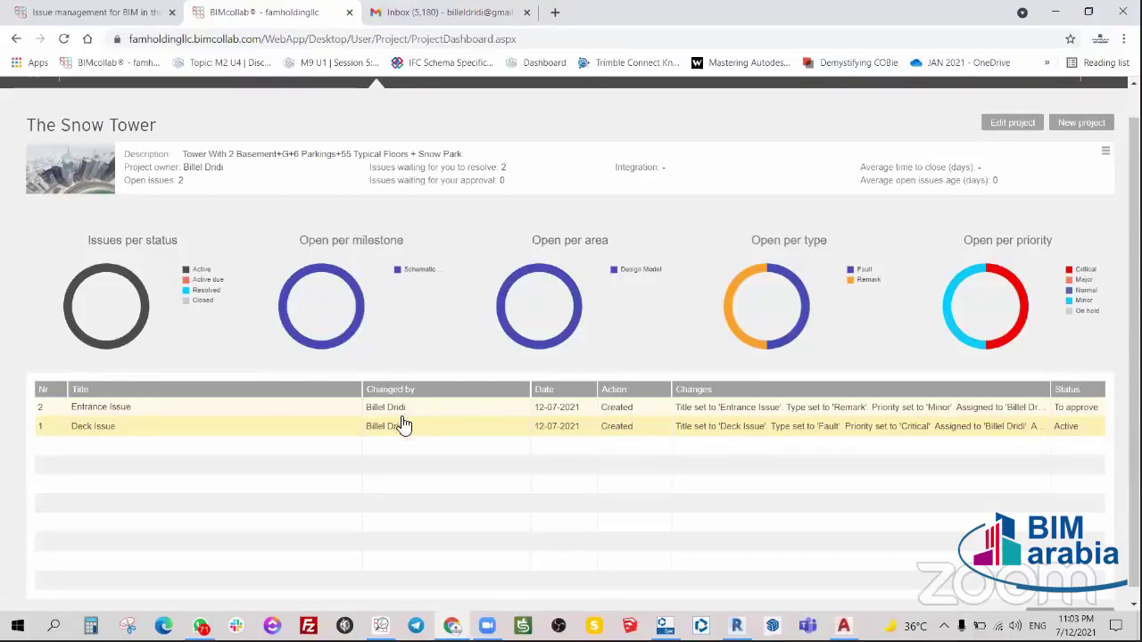
- Open the Deck Issue from The Snow Tower issues list, leaving its edit form unchanged
scroll(458, 331, "up", 1)
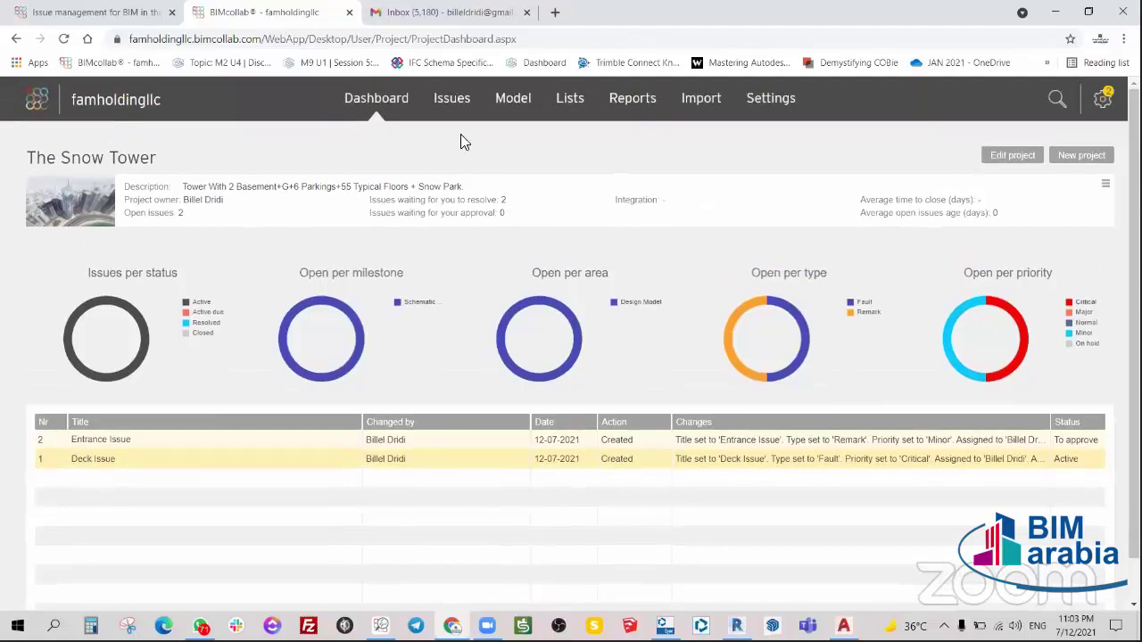
left_click(450, 99)
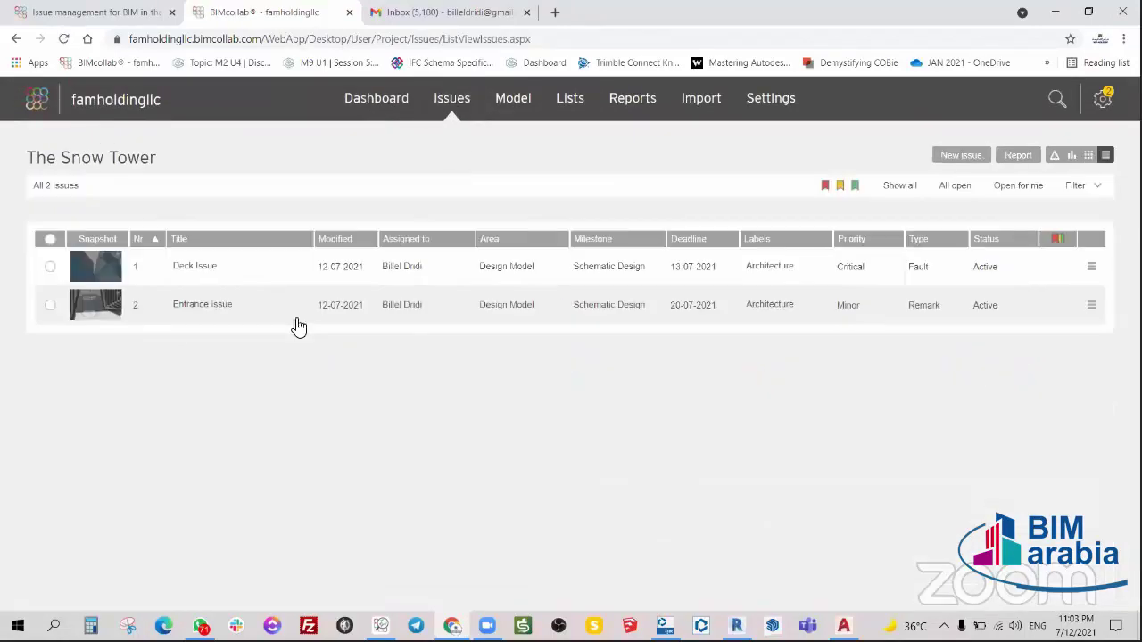
left_click(194, 268)
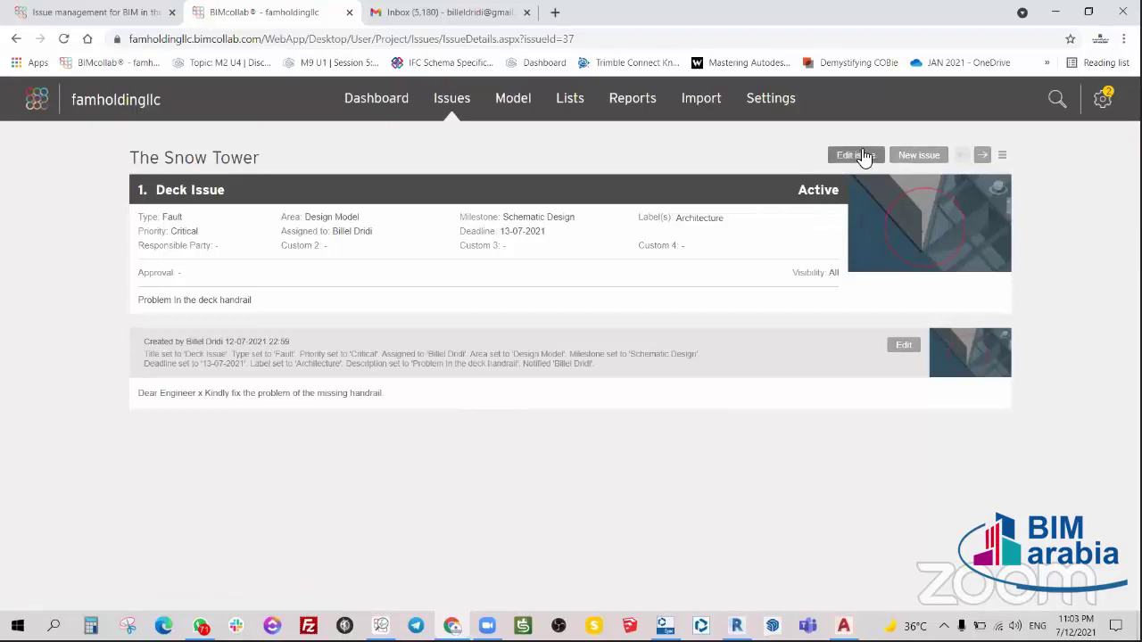
left_click(858, 155)
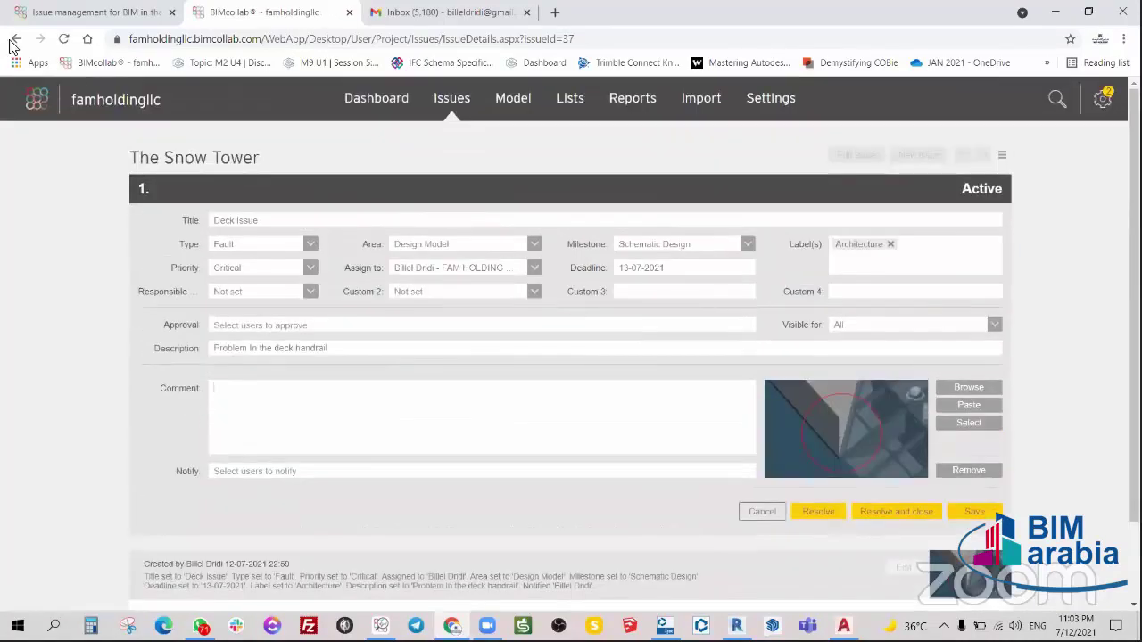
left_click(14, 40)
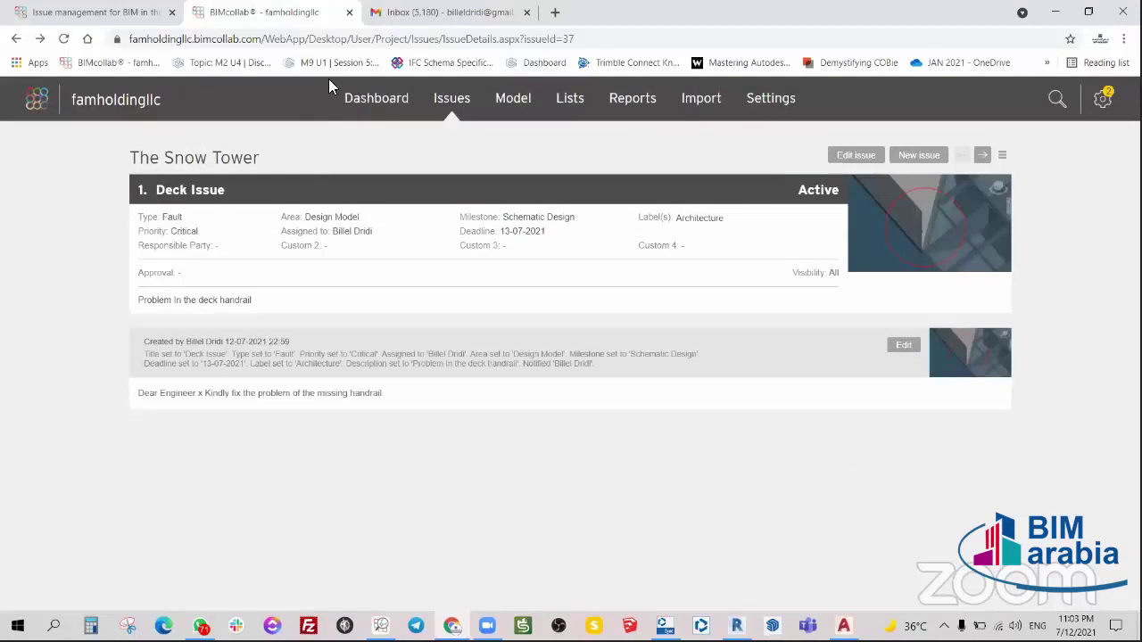
- Read the 'The Snow Tower - 2: Entrance Issue' notification email, then return to the Deck Issue page
left_click(419, 15)
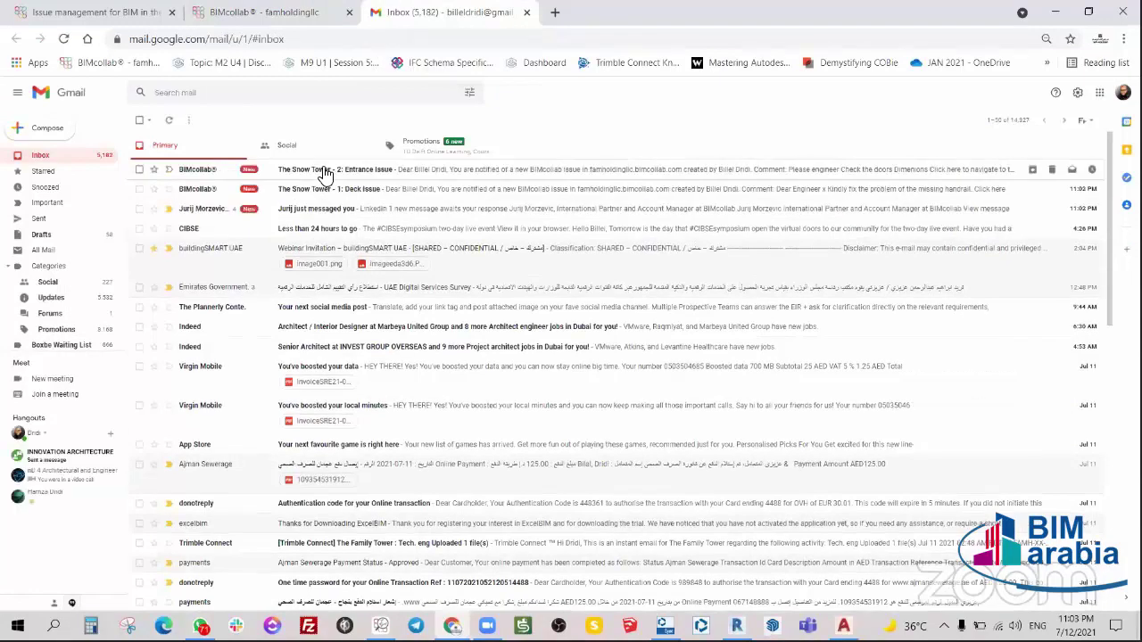
left_click(324, 176)
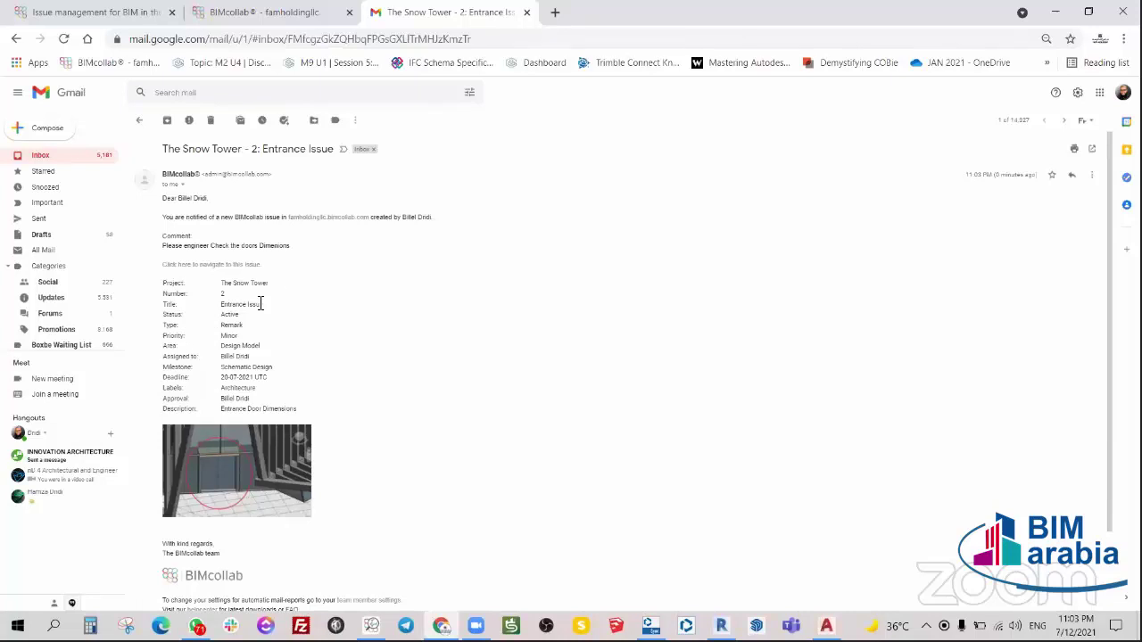
scroll(259, 304, "down", 1)
scroll(248, 306, "up", 1)
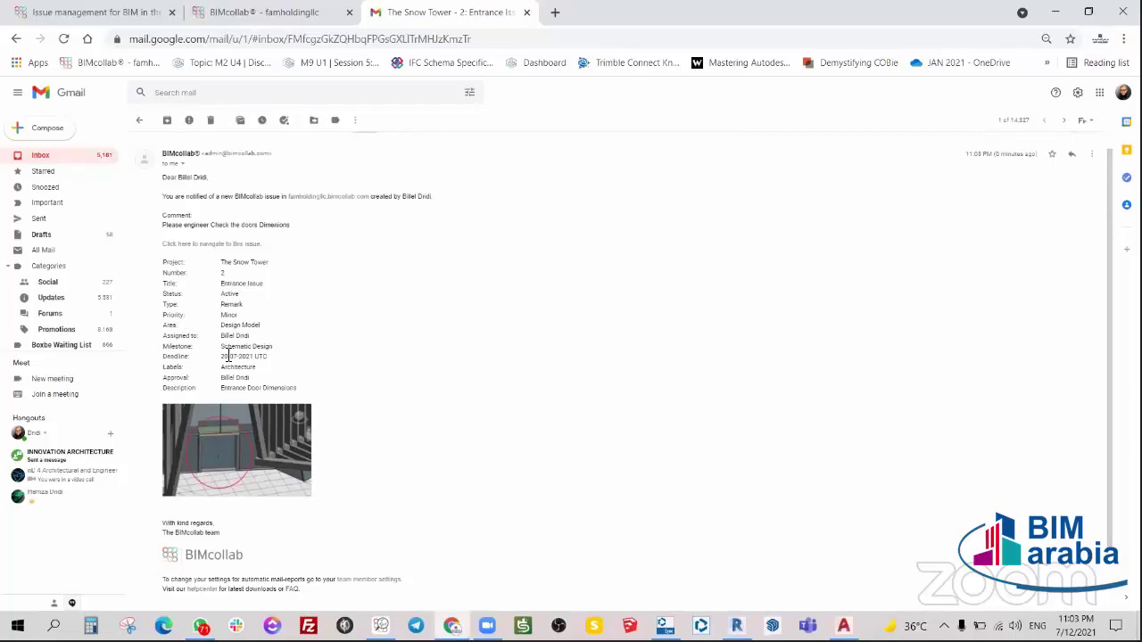
scroll(241, 406, "down", 1)
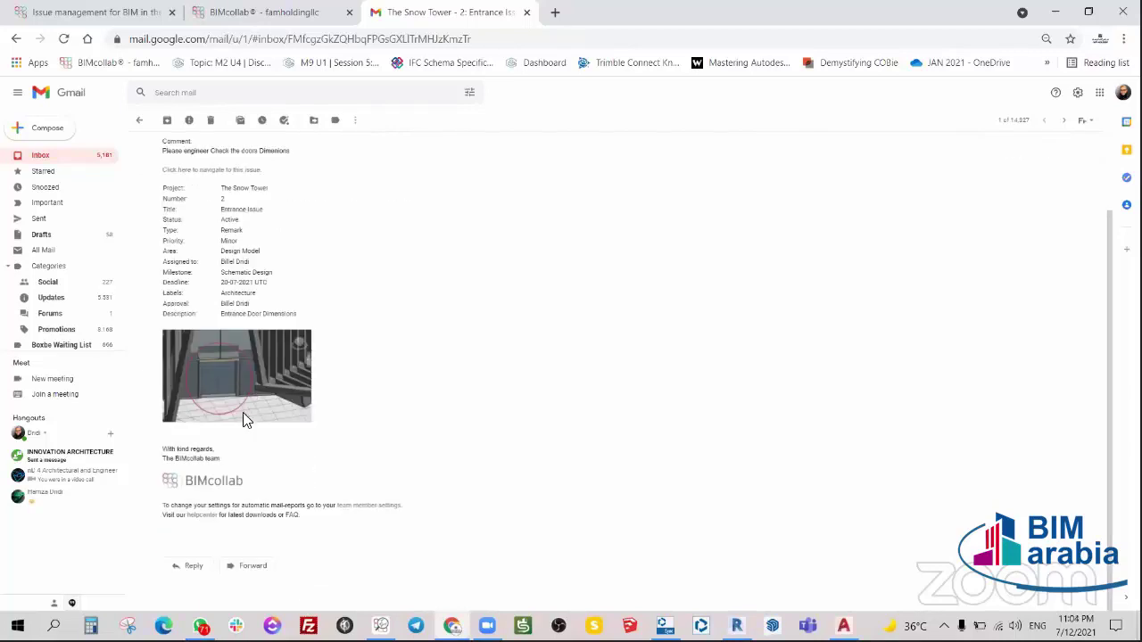
scroll(239, 419, "up", 2)
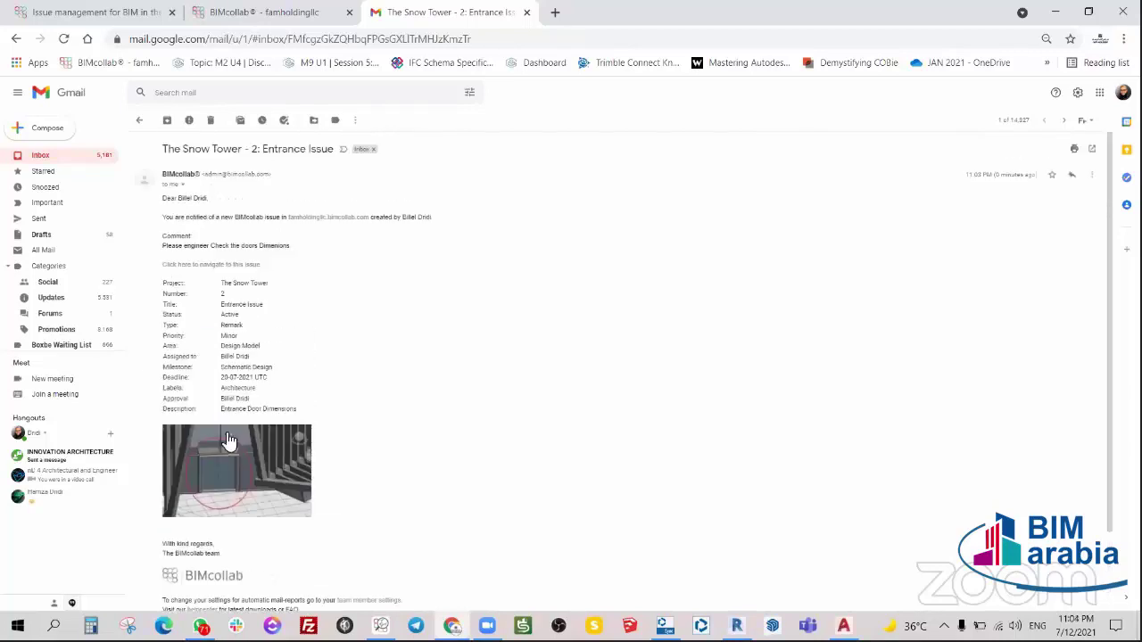
left_click(246, 8)
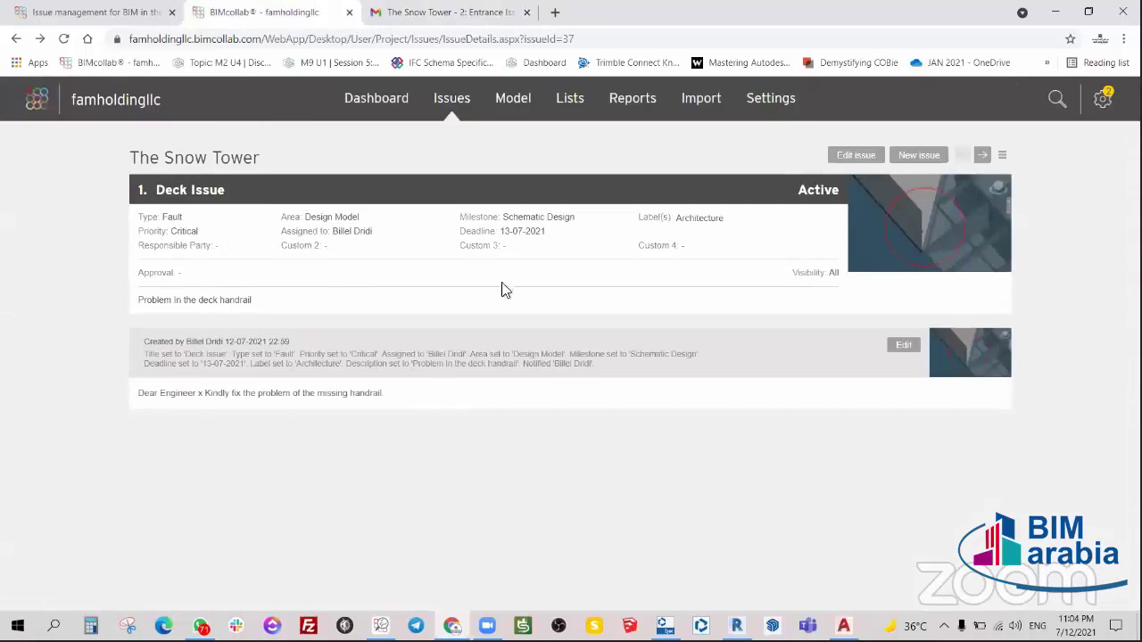
left_click(425, 9)
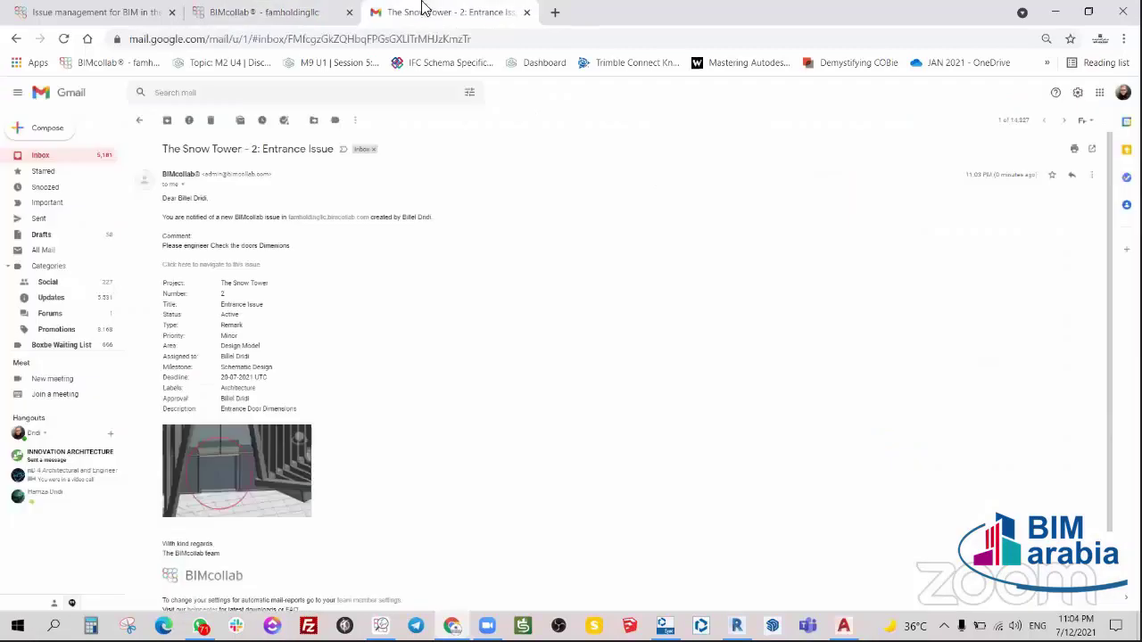
left_click(294, 12)
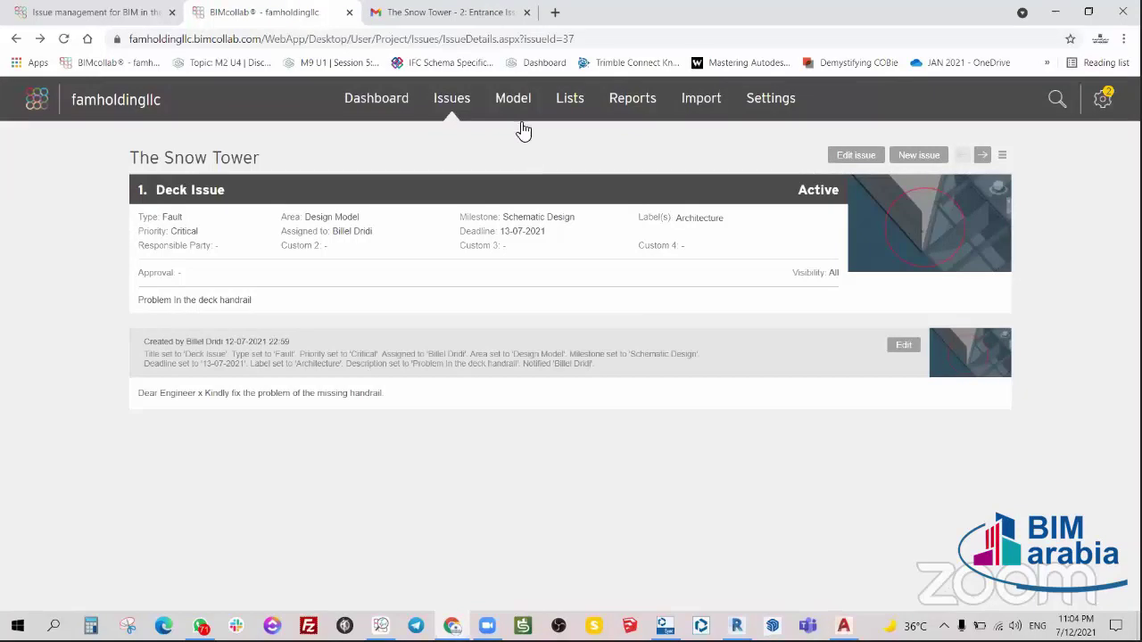
- Check the project's empty Lists and Reports pages, then go back to the issues list
left_click(575, 109)
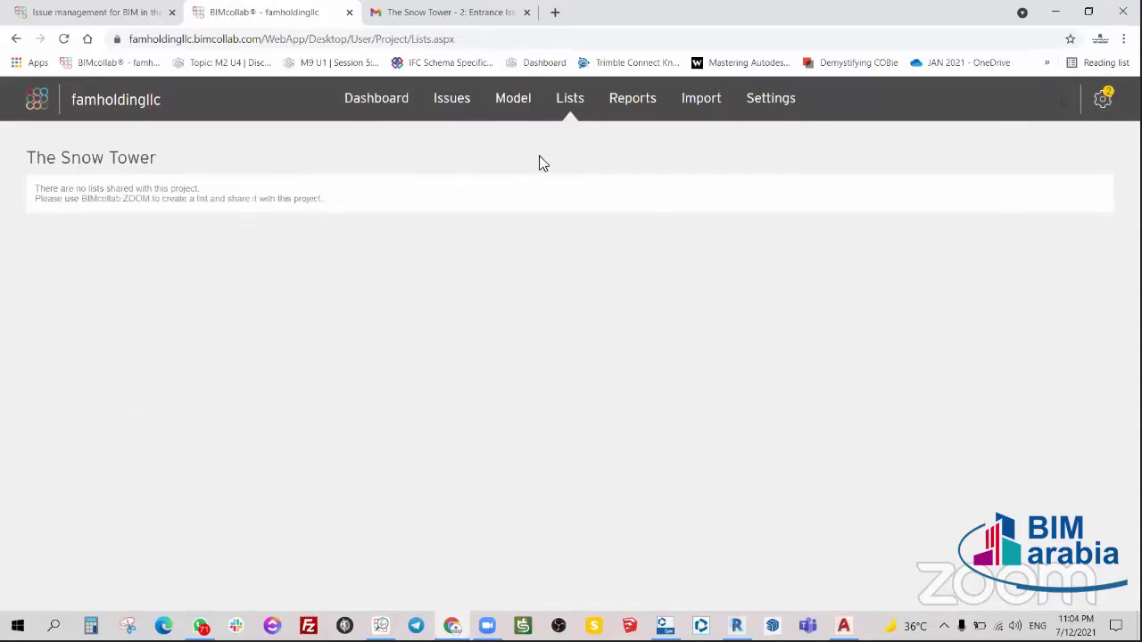
left_click(627, 105)
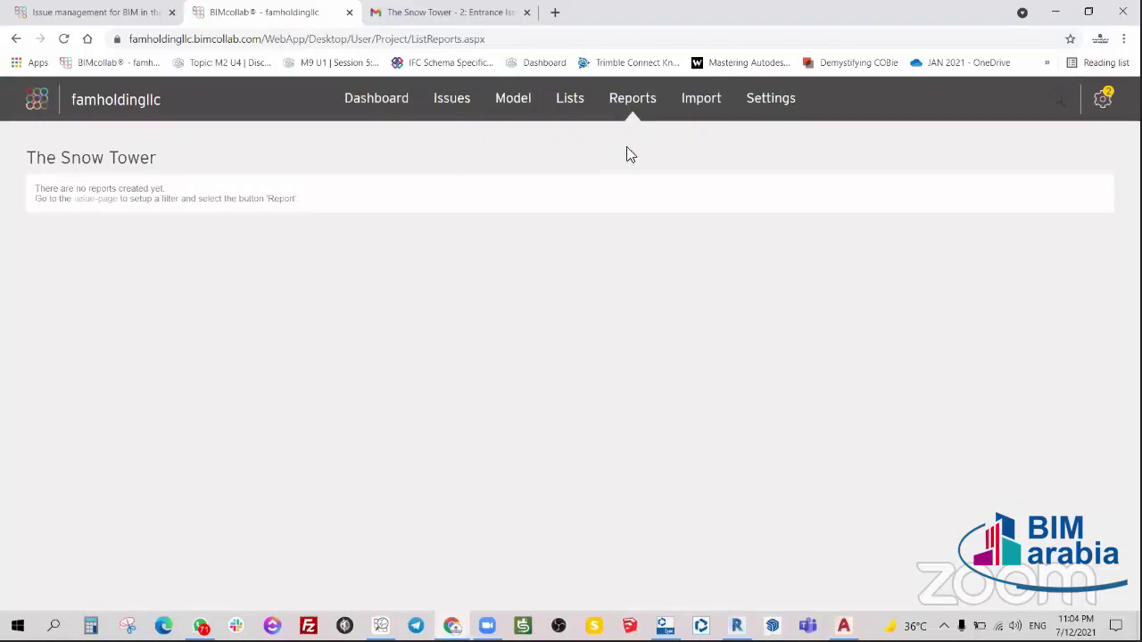
left_click(440, 107)
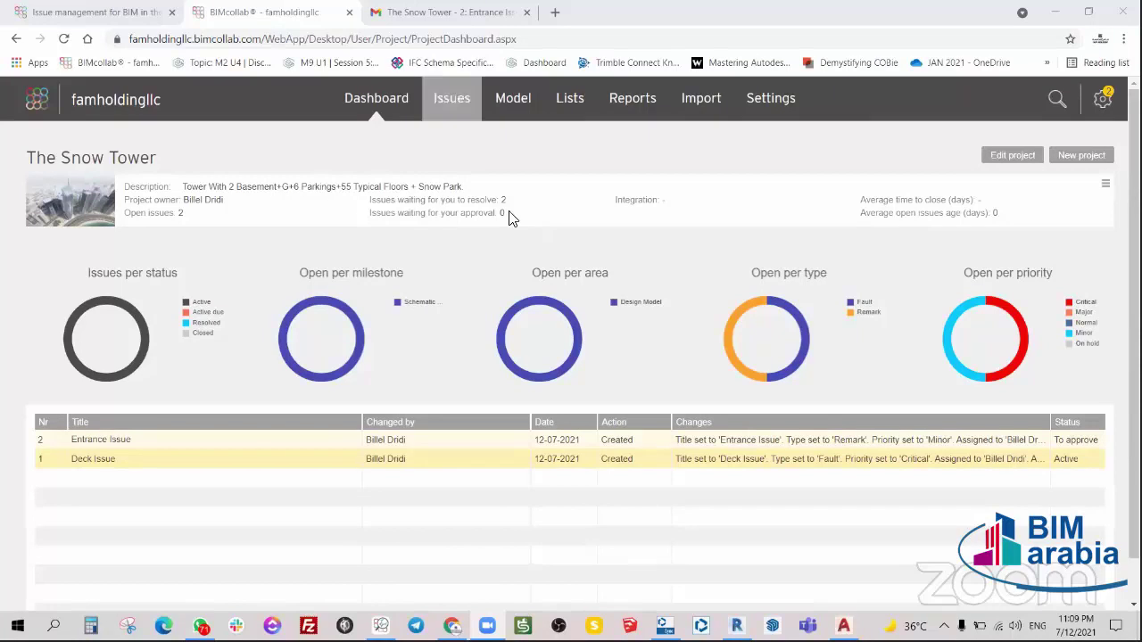
- Show The Snow Tower issues list with the Deck Issue and Entrance Issue
left_click(453, 98)
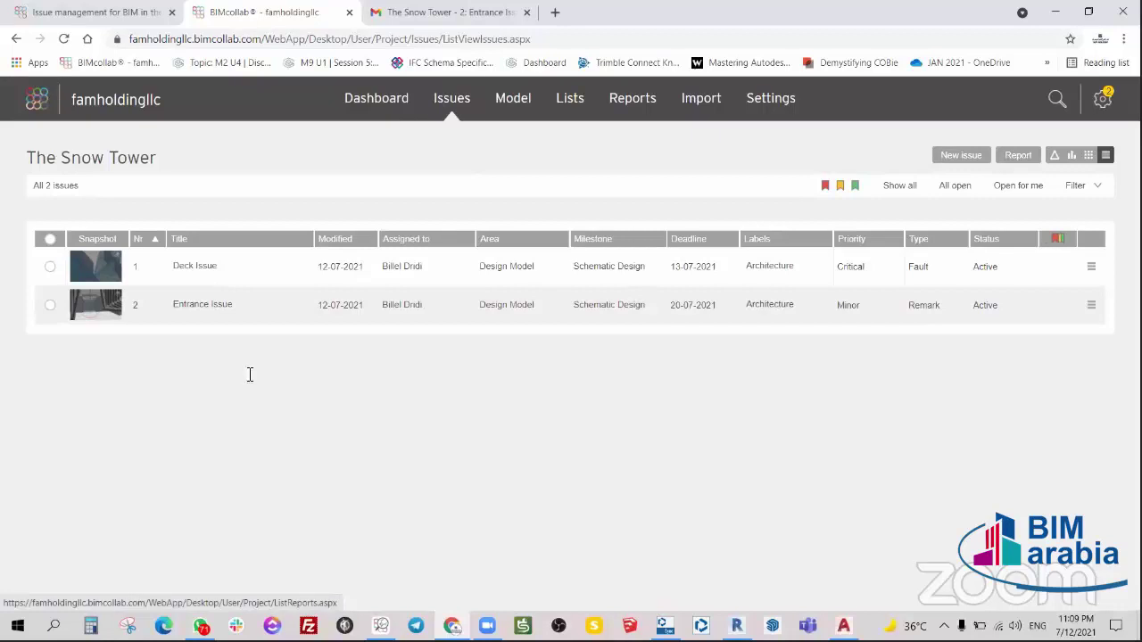
key("ctrl+Tab")
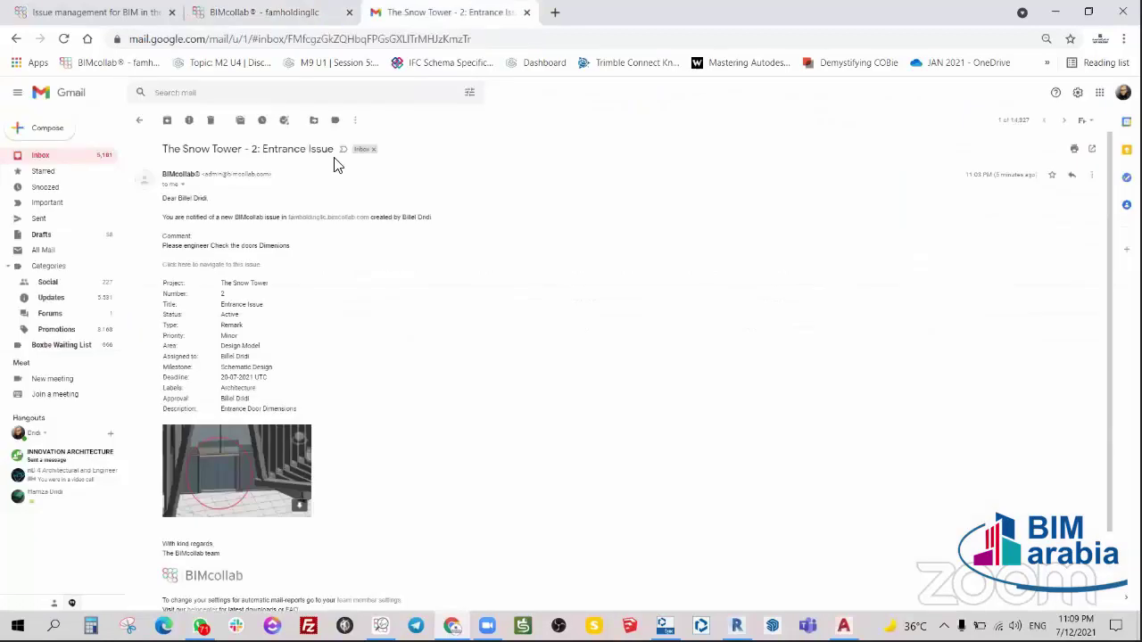
left_click(279, 18)
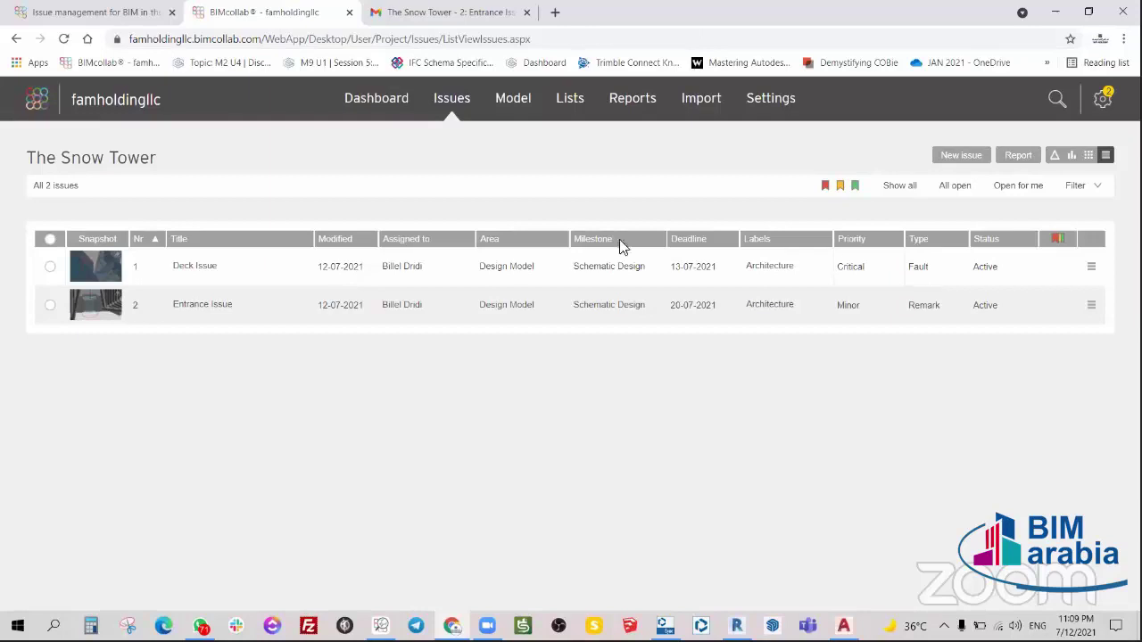
- Add and save the reply 'Okay Engineer Will fix it ASAP Regards' on the Deck Issue
left_click(163, 280)
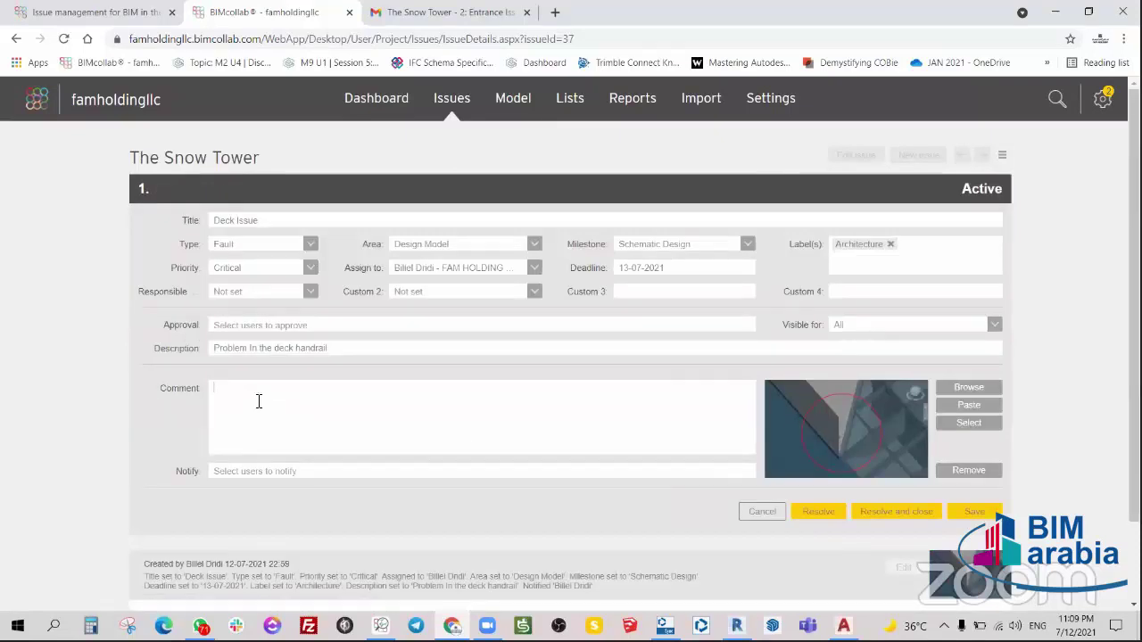
scroll(245, 375, "down", 1)
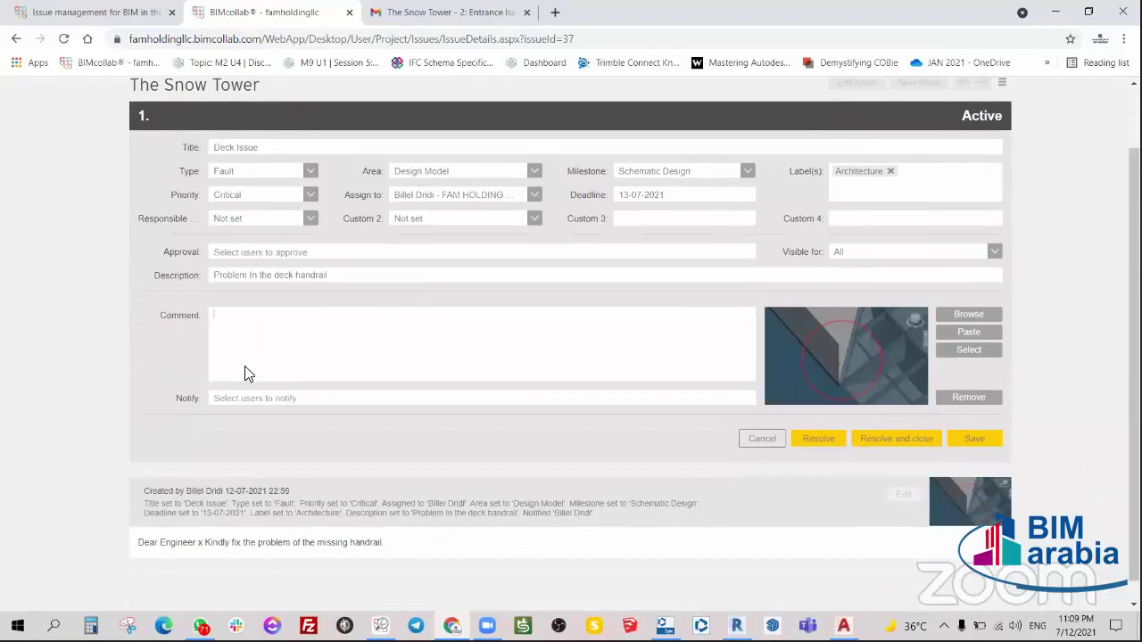
scroll(232, 395, "up", 1)
type("Okay")
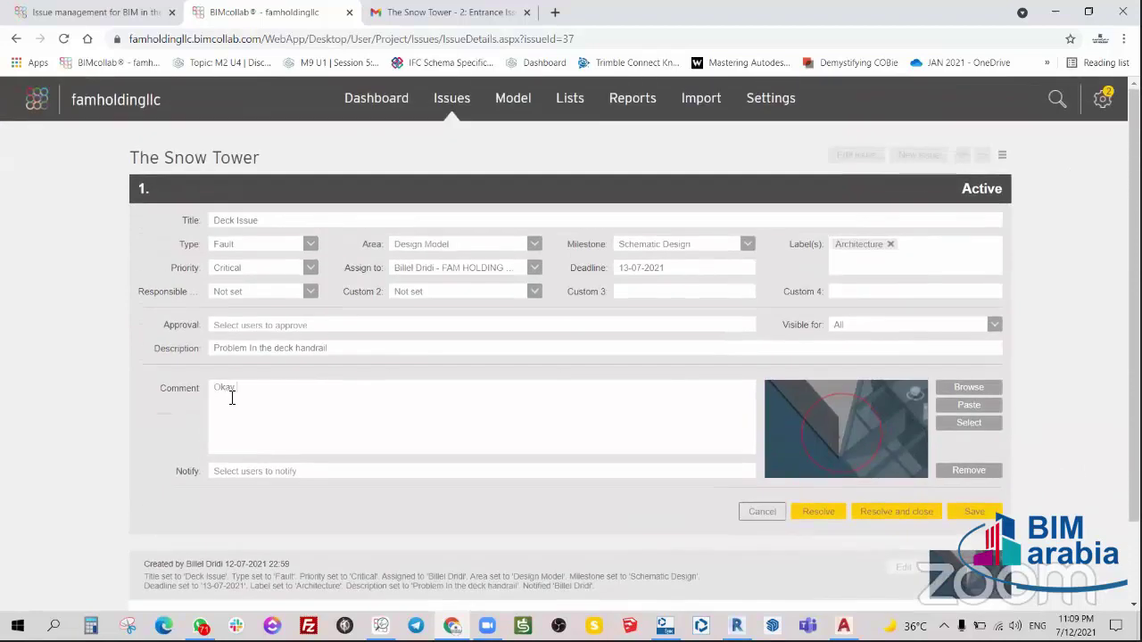
type(" Engije")
type("er")
key("BackSpace")
type("eer ")
type("Will ")
type("c")
type("ix ")
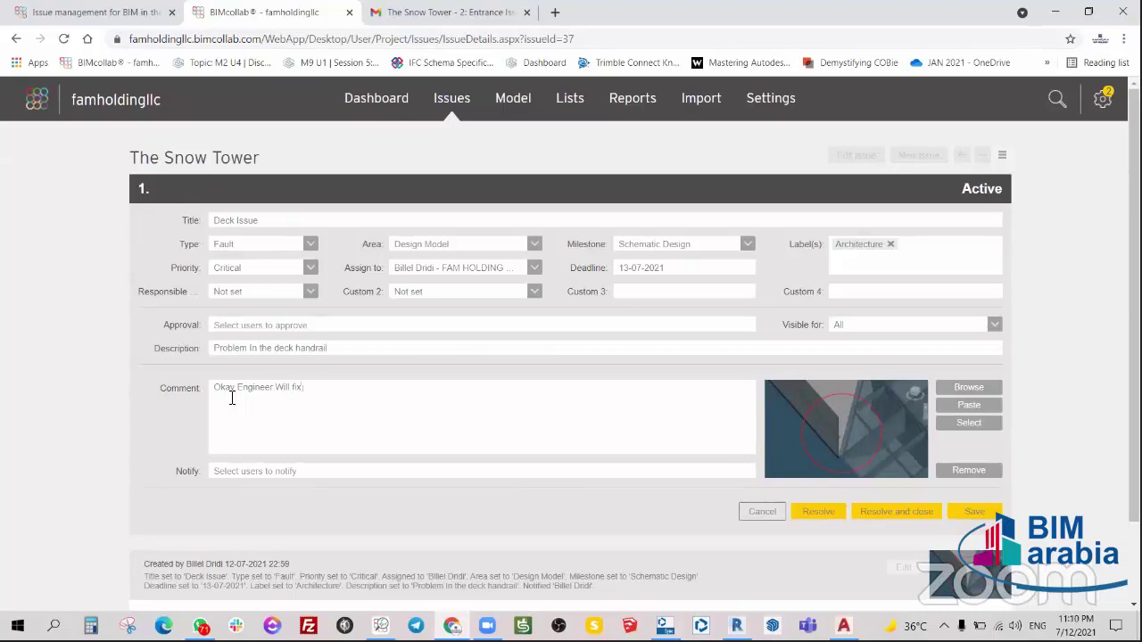
type("it")
type(" ASA")
type("P")
type(" Re")
type("ga")
type("rds")
left_click(974, 512)
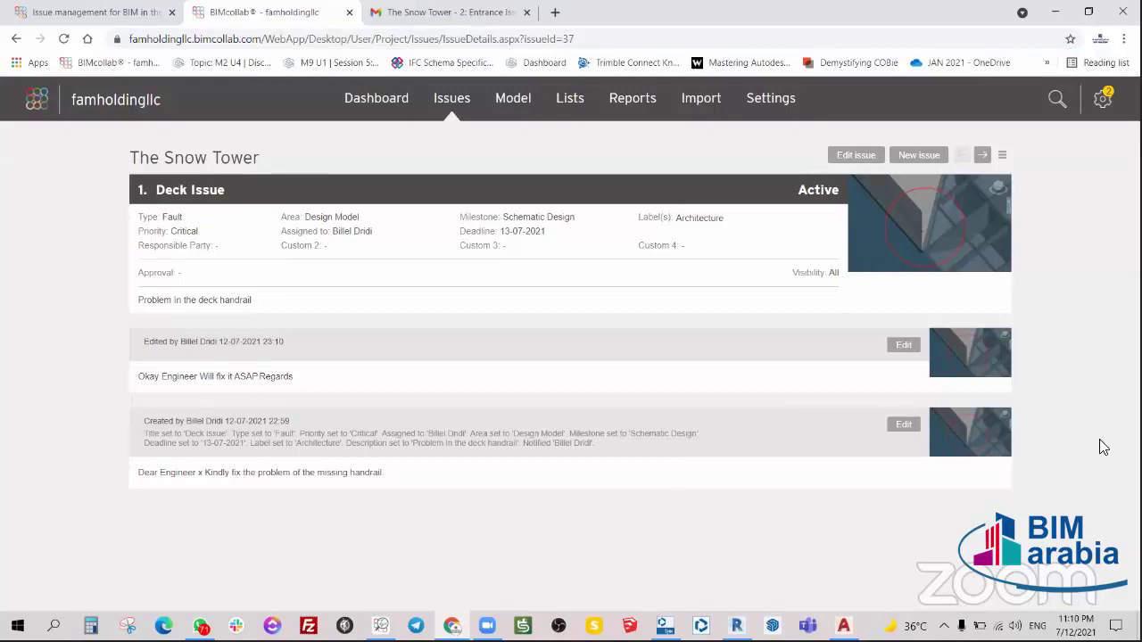
key("alt+Tab")
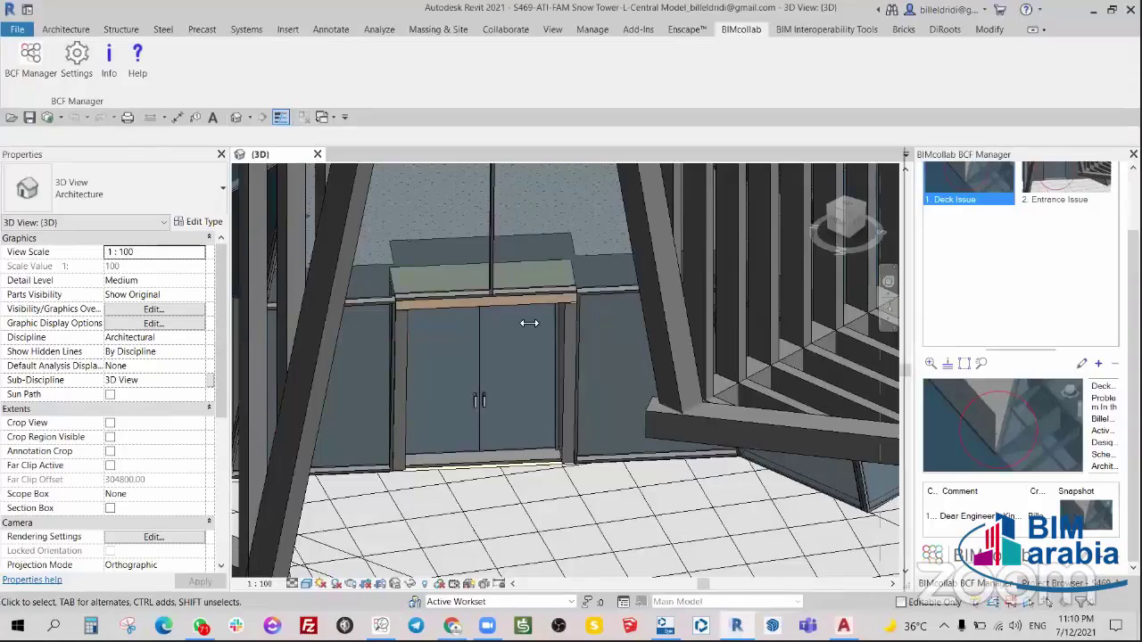
- Resize the BCF Manager panes to read the Entrance Issue's door-dimension comment, then return to BIMcollab
left_click_drag(529, 323, 525, 322)
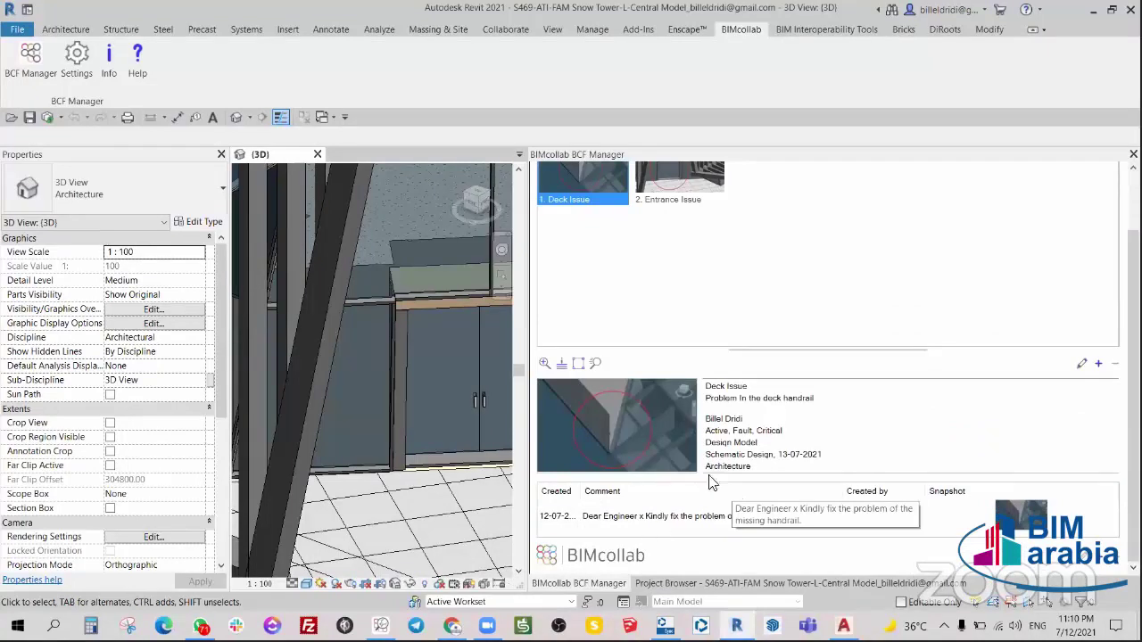
scroll(687, 376, "up", 2)
left_click(682, 246)
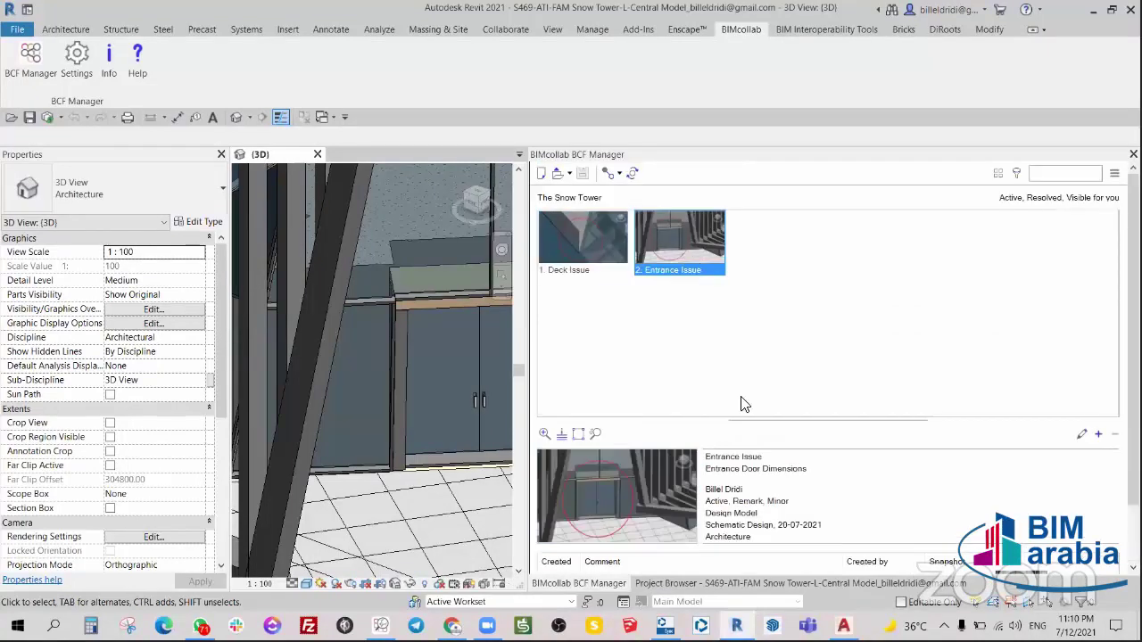
scroll(834, 522, "down", 2)
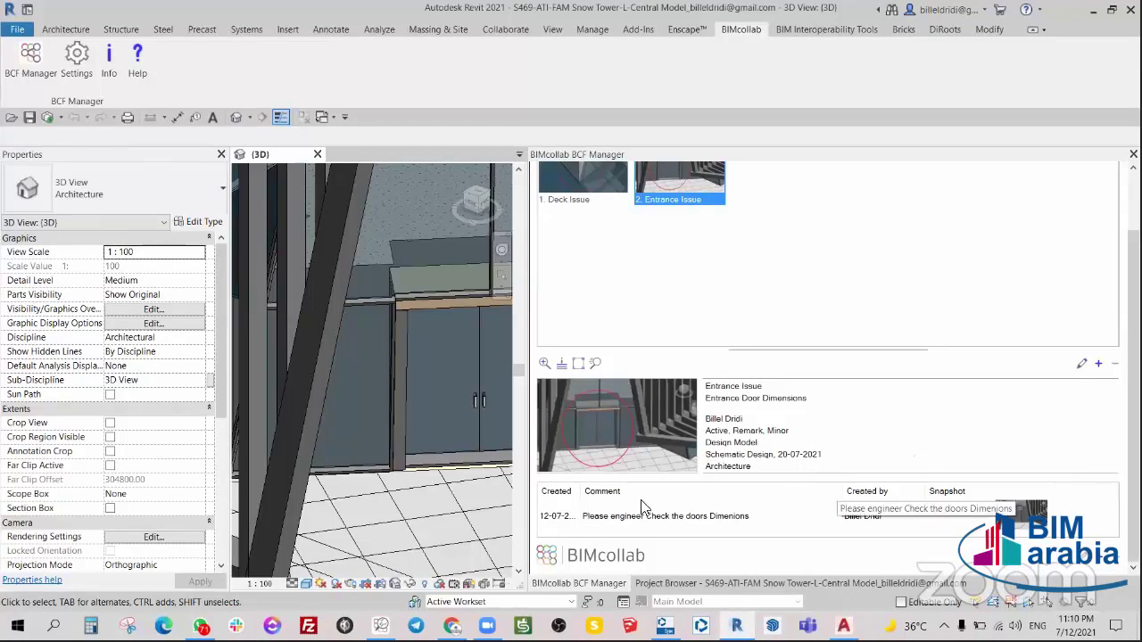
left_click(617, 515)
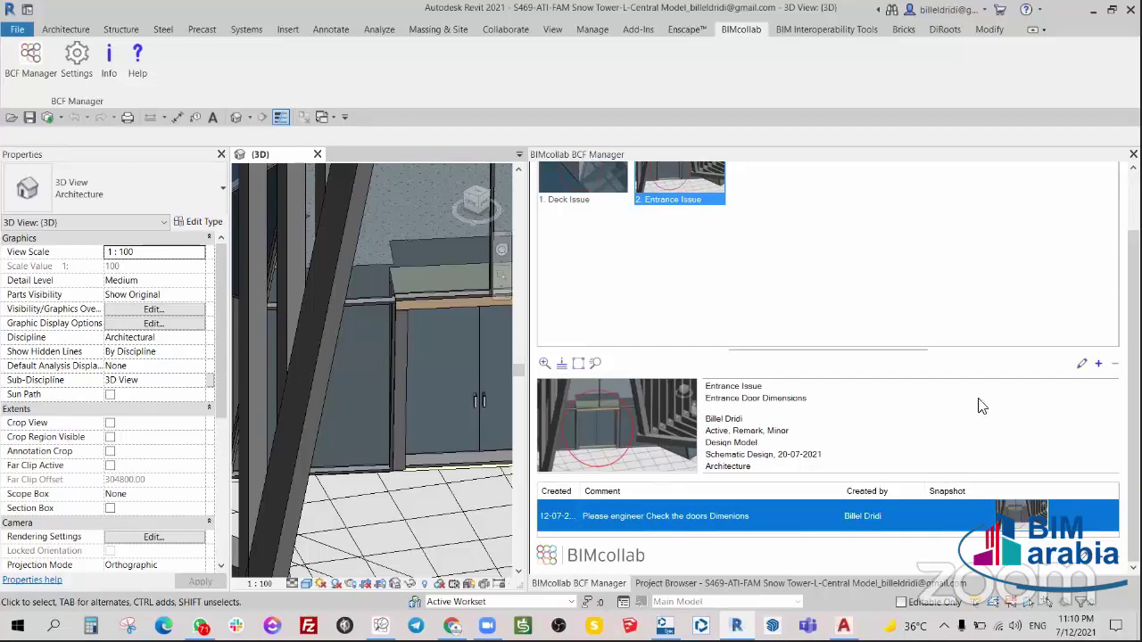
left_click_drag(958, 351, 954, 268)
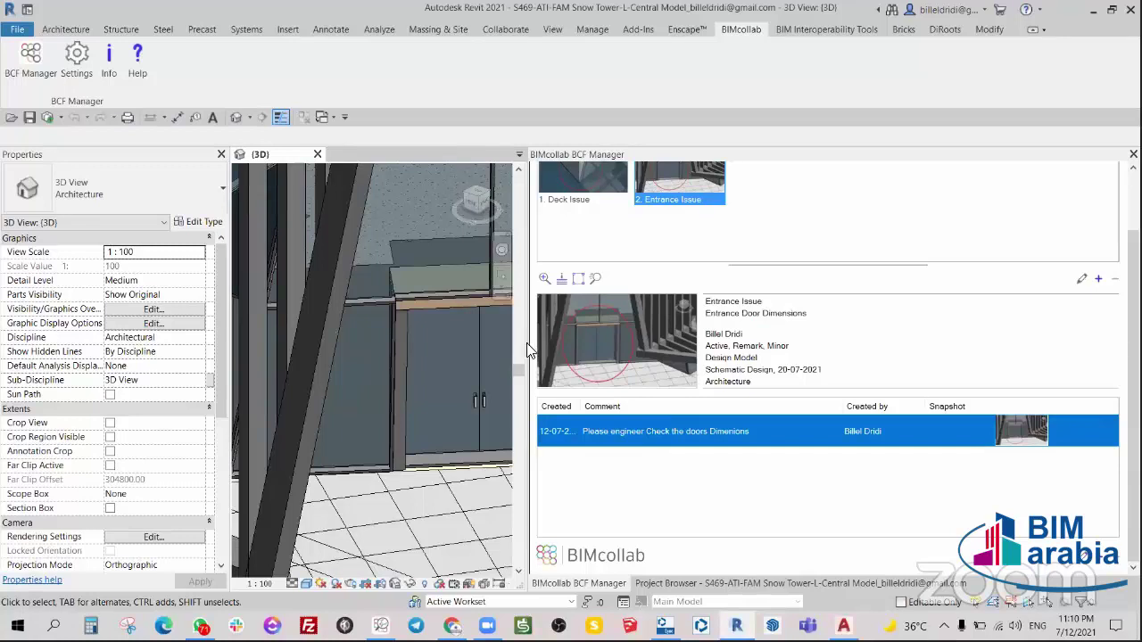
left_click_drag(531, 350, 793, 336)
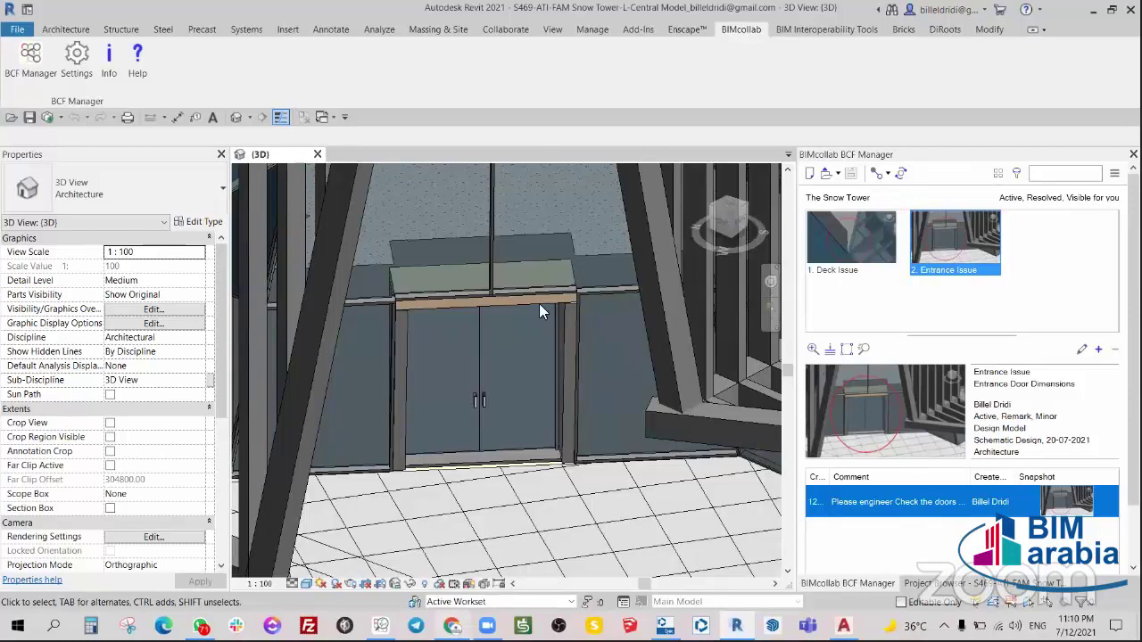
left_click(453, 625)
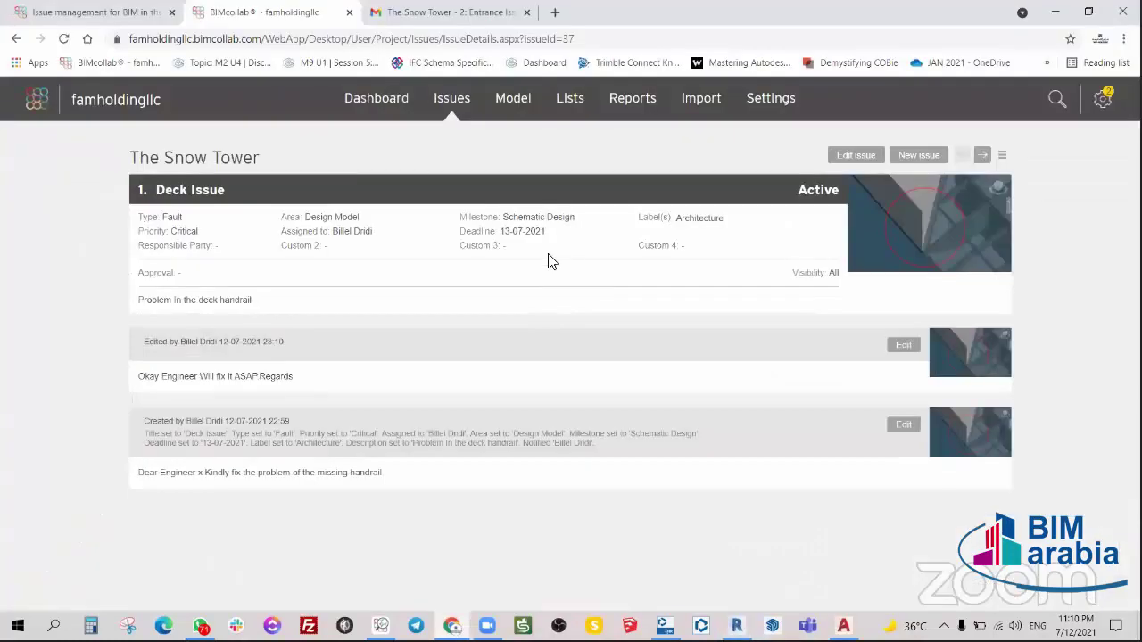
- Put the Deck Issue into edit mode and review its Comment field and Save buttons
left_click(856, 156)
scroll(593, 432, "down", 2)
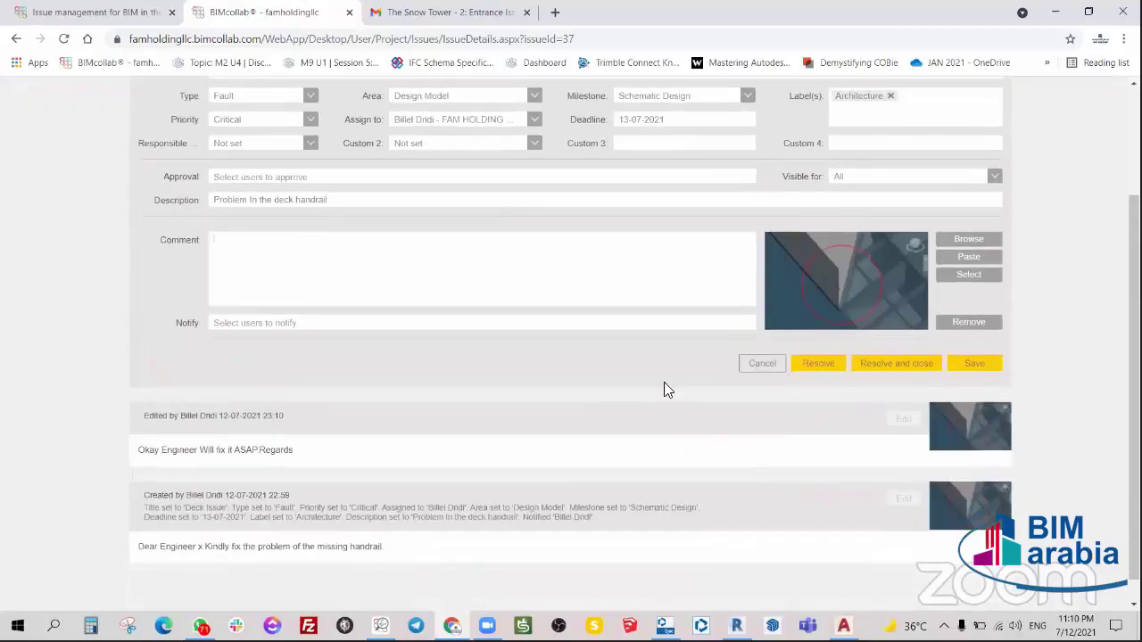
scroll(664, 382, "up", 1)
scroll(714, 392, "down", 1)
scroll(450, 276, "up", 2)
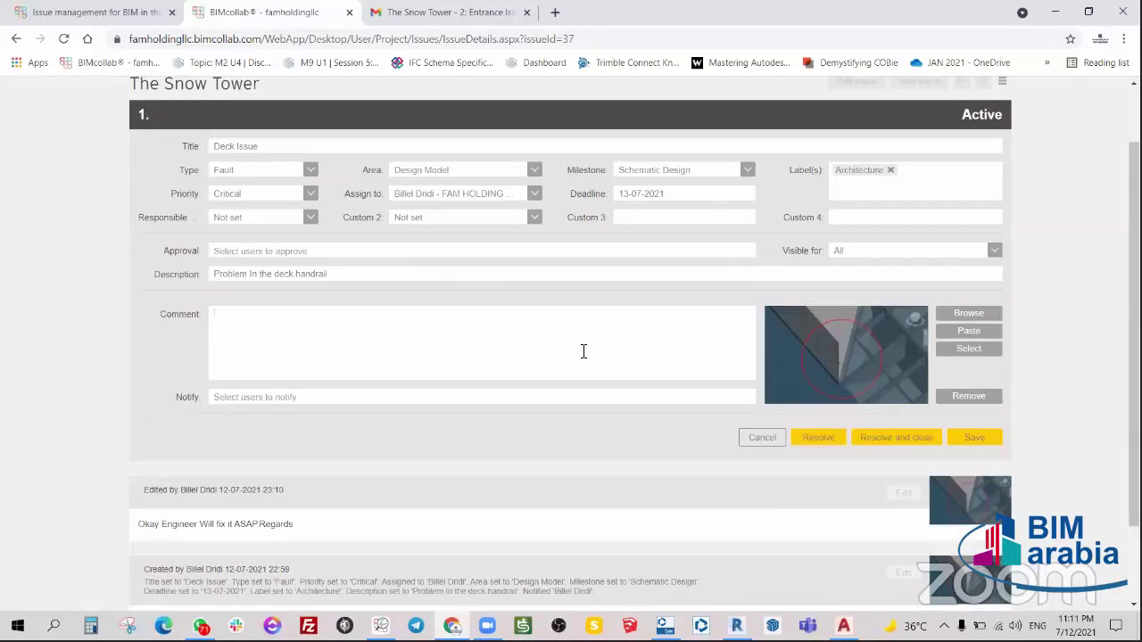
scroll(300, 150, "up", 2)
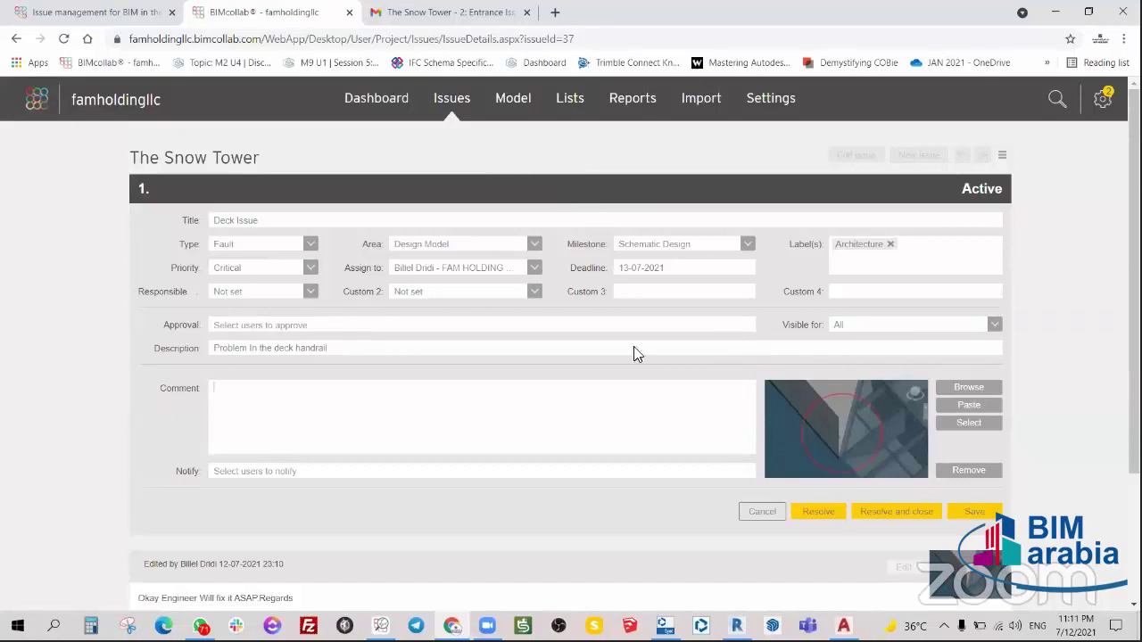
- In Revit, zoom out and orbit the tower, then open the Deck Issue viewpoint in 'BCF Manager Ortho'
key("alt+Tab")
scroll(530, 396, "down", 3)
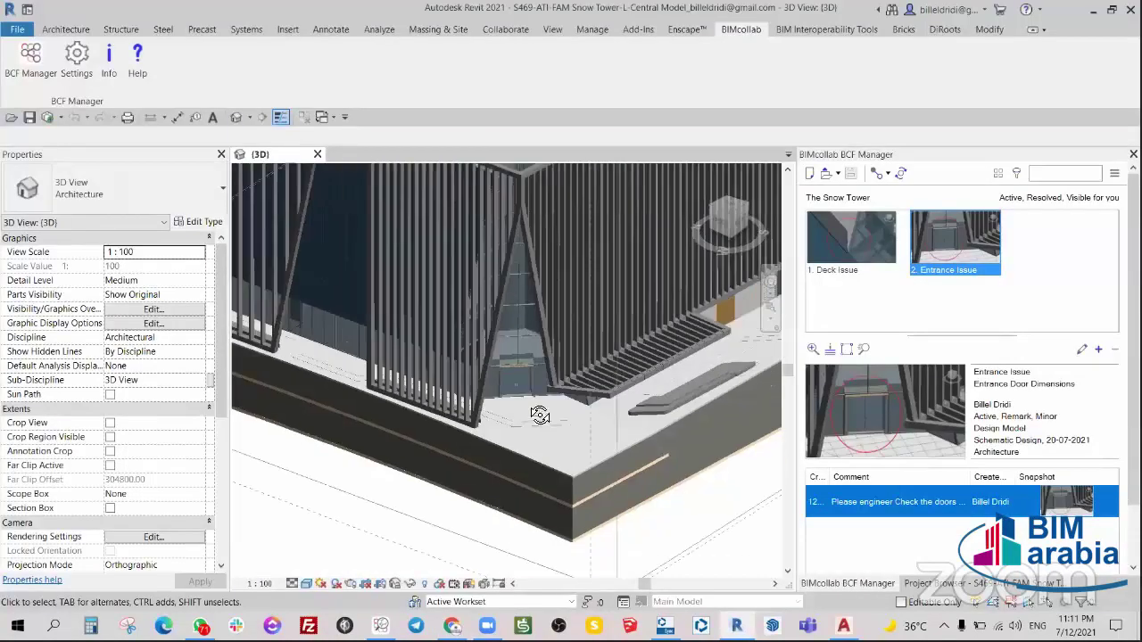
scroll(538, 412, "down", 3)
scroll(599, 420, "down", 2)
scroll(607, 378, "down", 2)
middle_click_drag(724, 359, 793, 333, "shift")
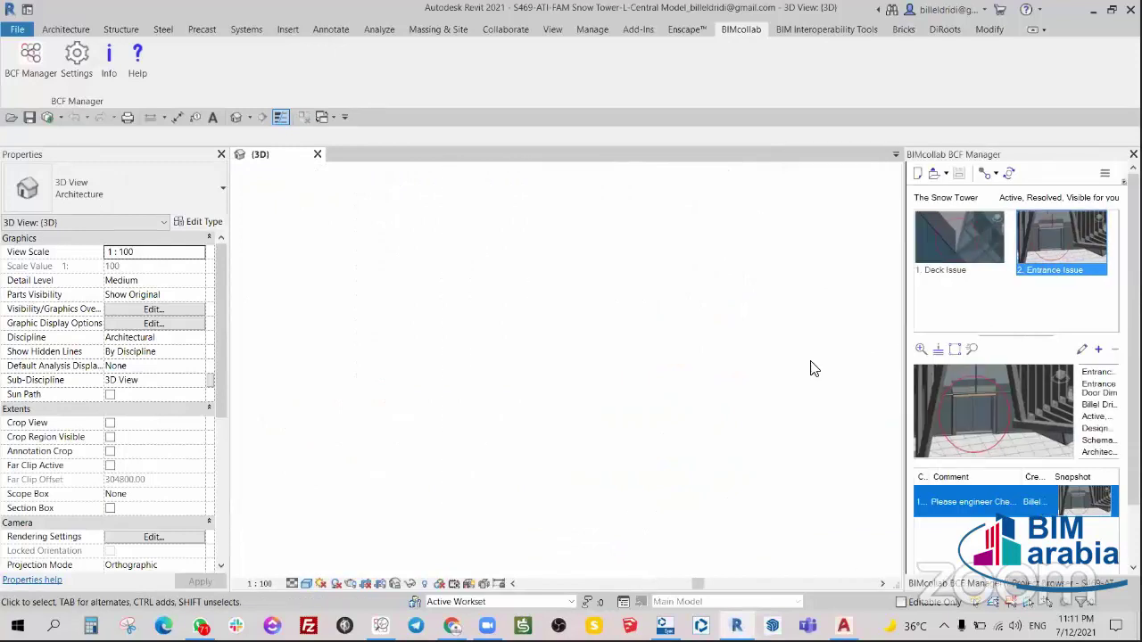
mouse_move(705, 364)
middle_mouse_down("shift")
mouse_move(690, 359)
mouse_move(695, 390)
middle_mouse_up("shift")
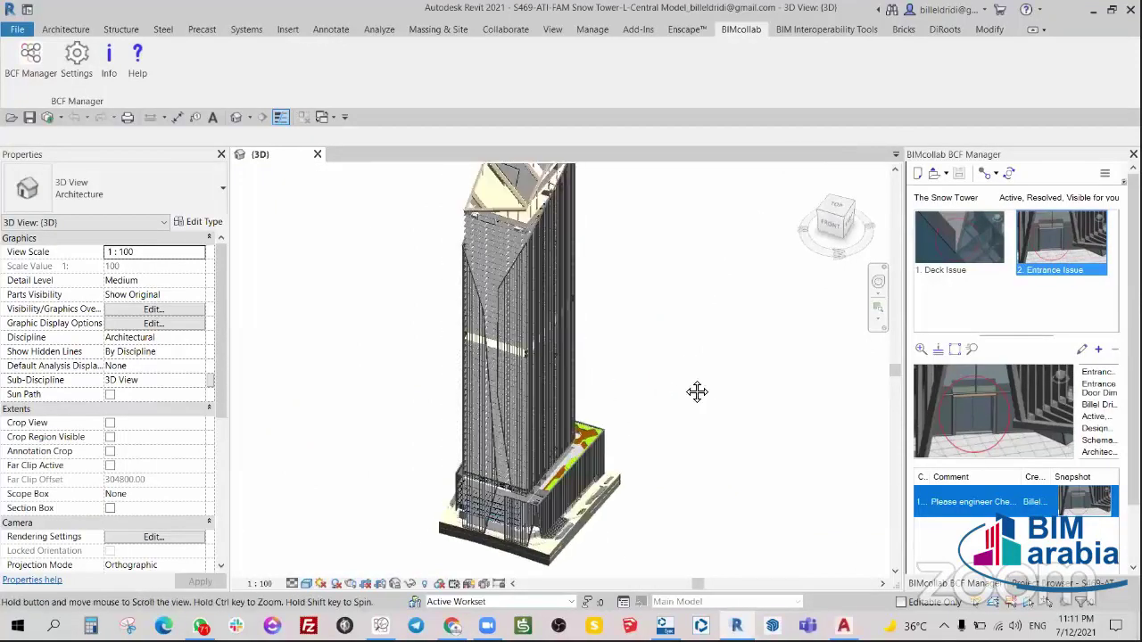
left_click(925, 256)
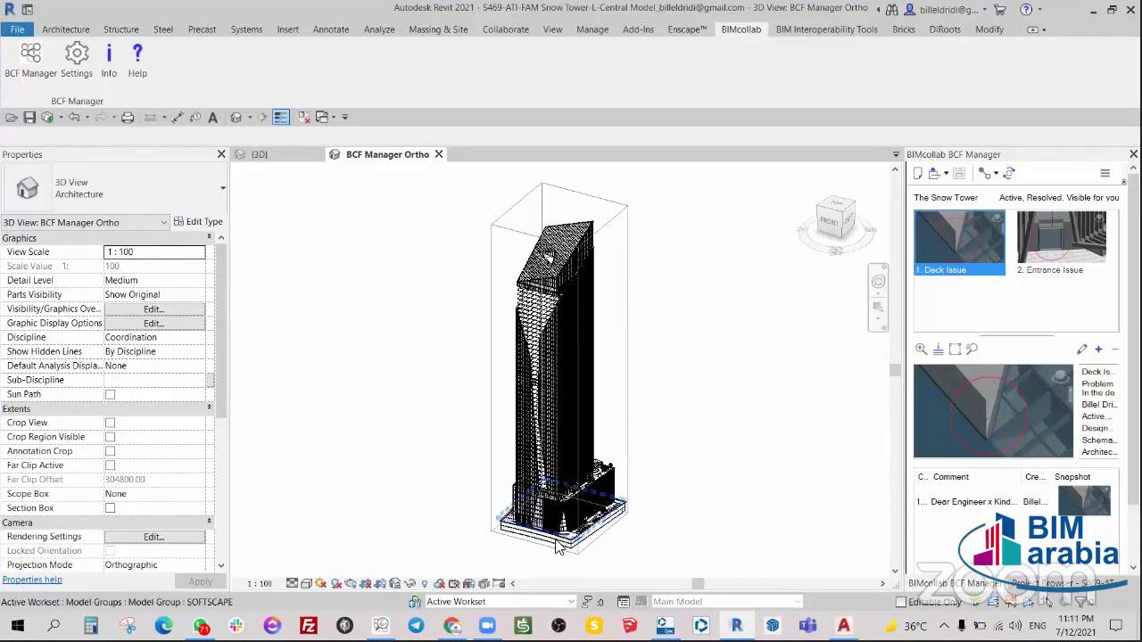
- Refresh the BCF issue list and show the Entrance Issue viewpoint with its door-dimension comment selected
left_click(1009, 173)
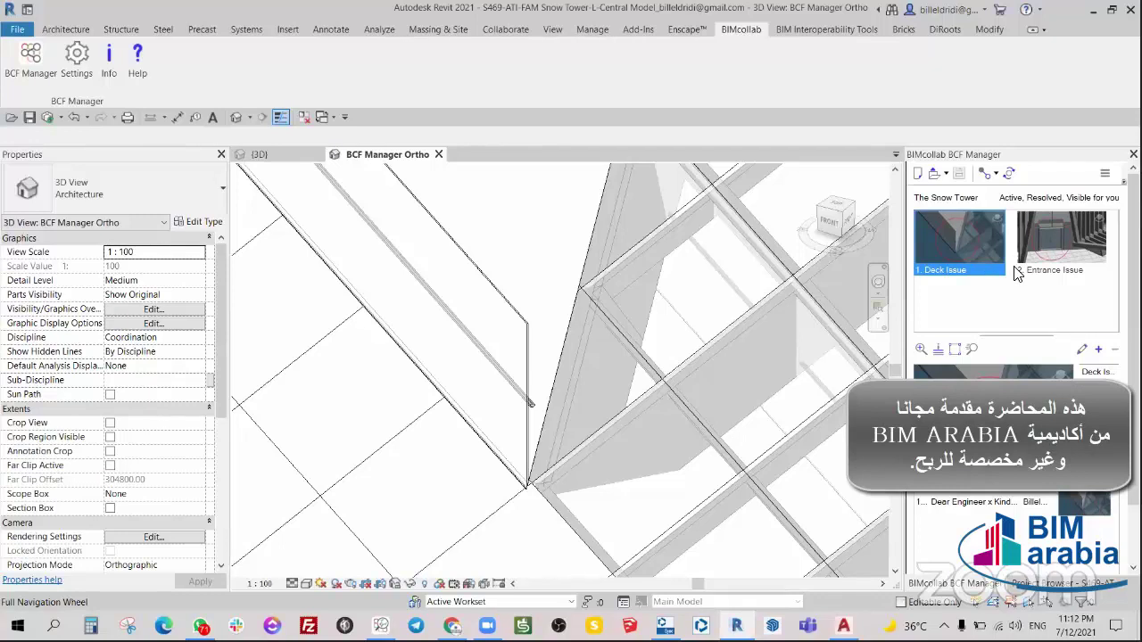
left_click(1058, 241)
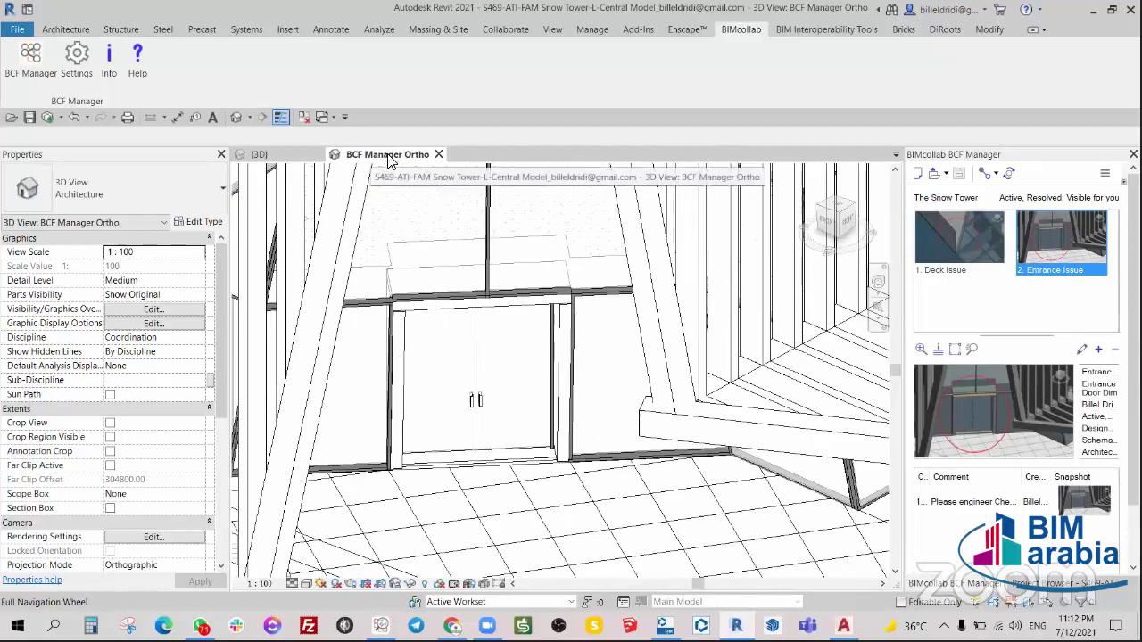
scroll(992, 504, "down", 2)
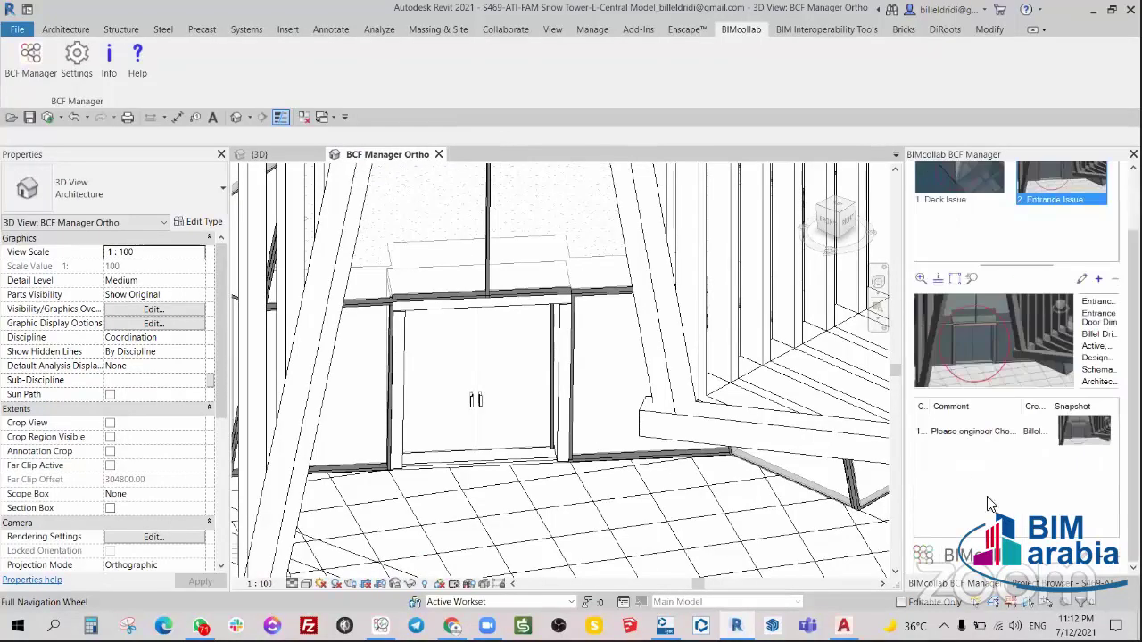
left_click(976, 428)
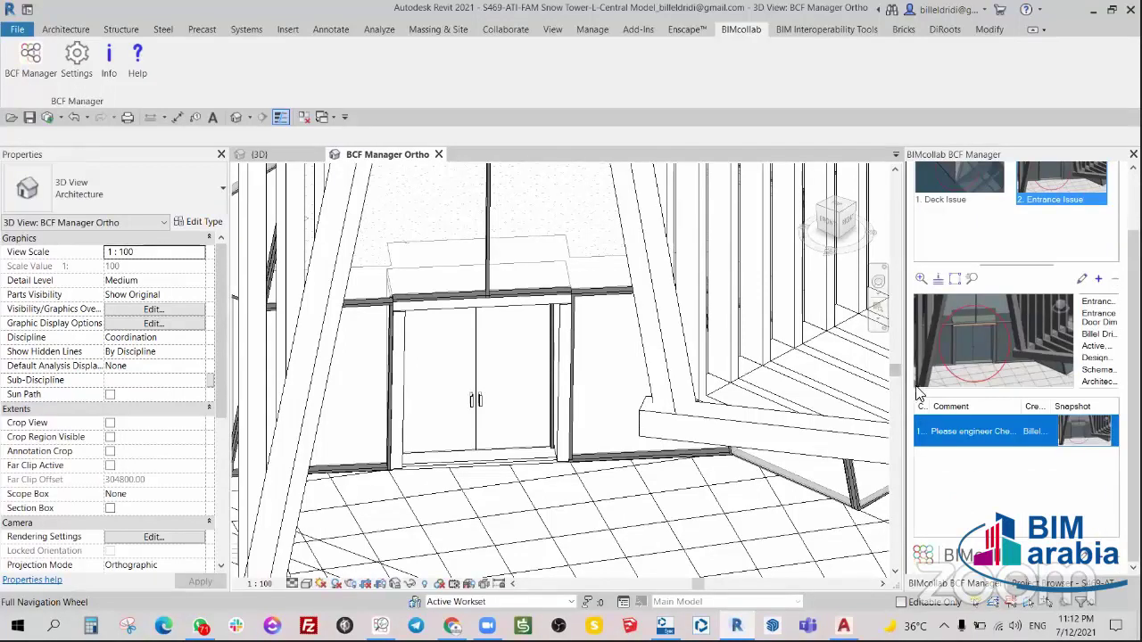
scroll(1026, 410, "up", 2)
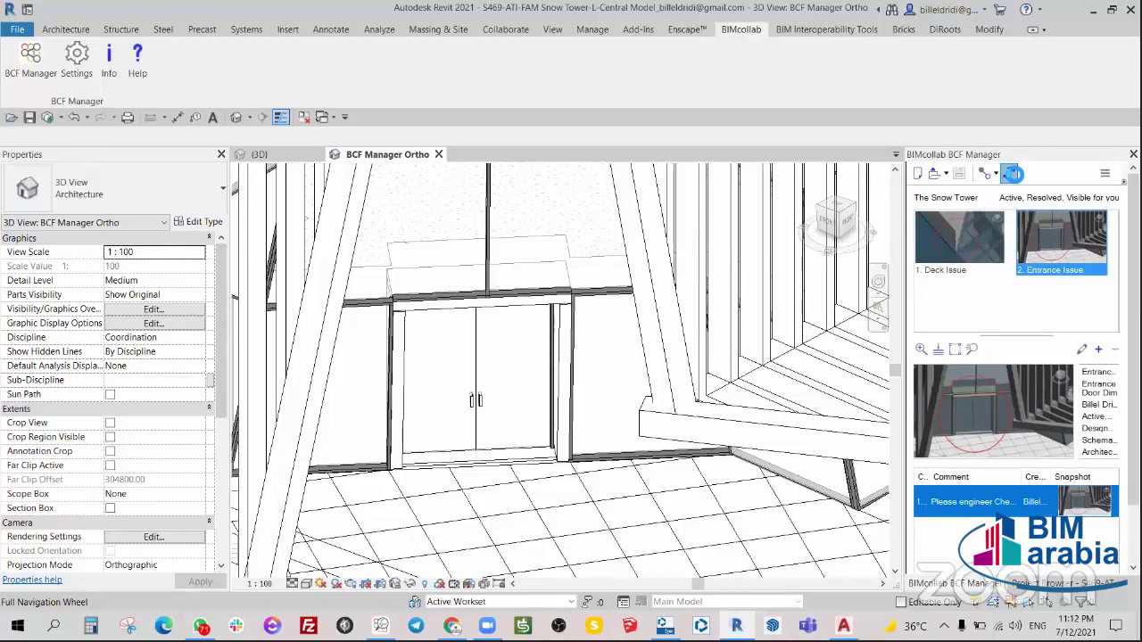
- Synchronize BCF issues so the Deck Issue shows the 'Okay Engineer Will fix it ASAP' reply, and resize the panel
left_click(1012, 173)
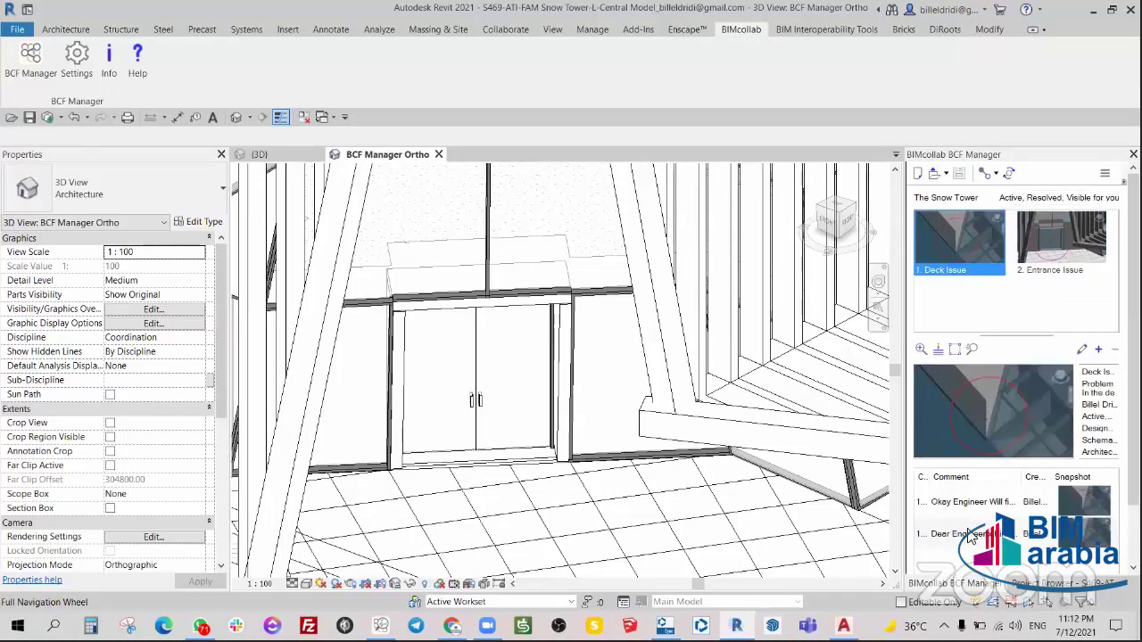
left_click(970, 535)
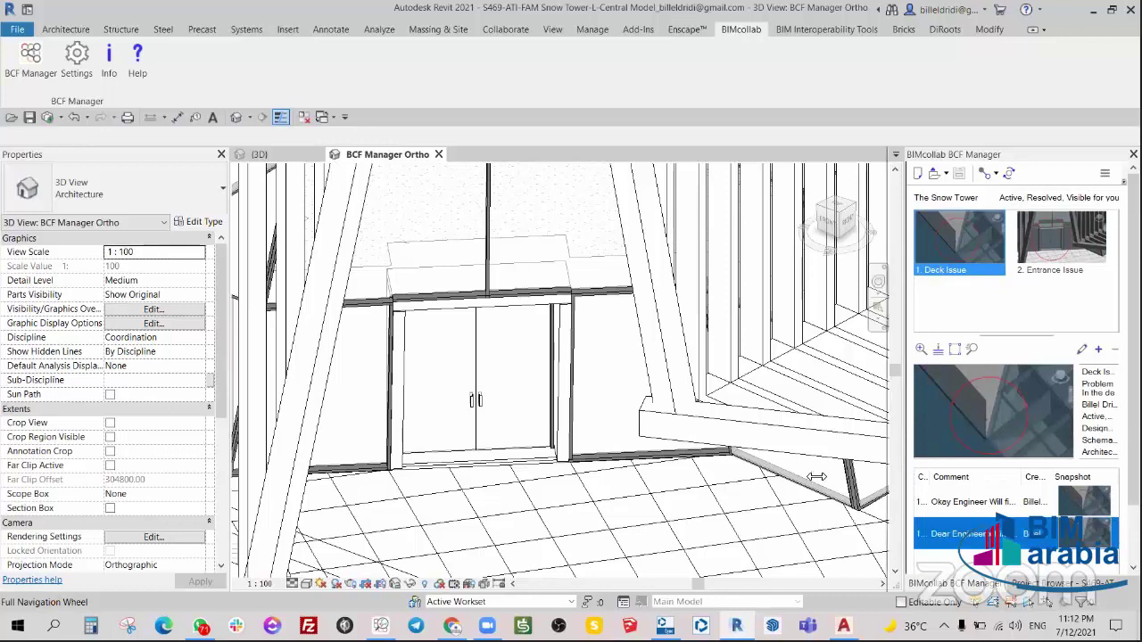
left_click_drag(816, 476, 806, 476)
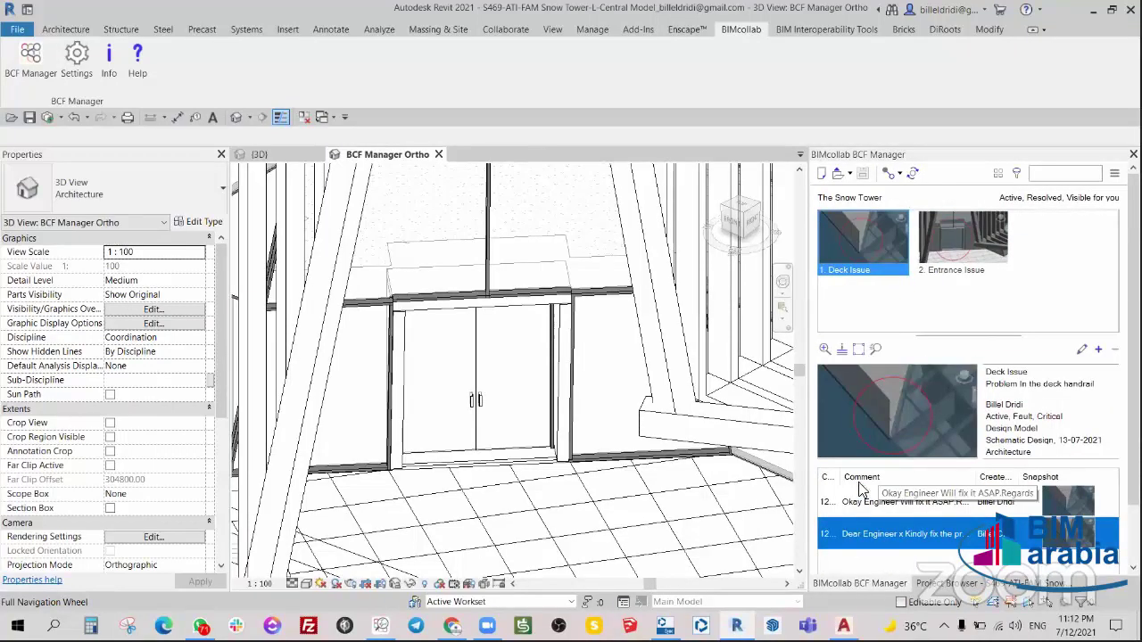
left_click_drag(808, 430, 870, 431)
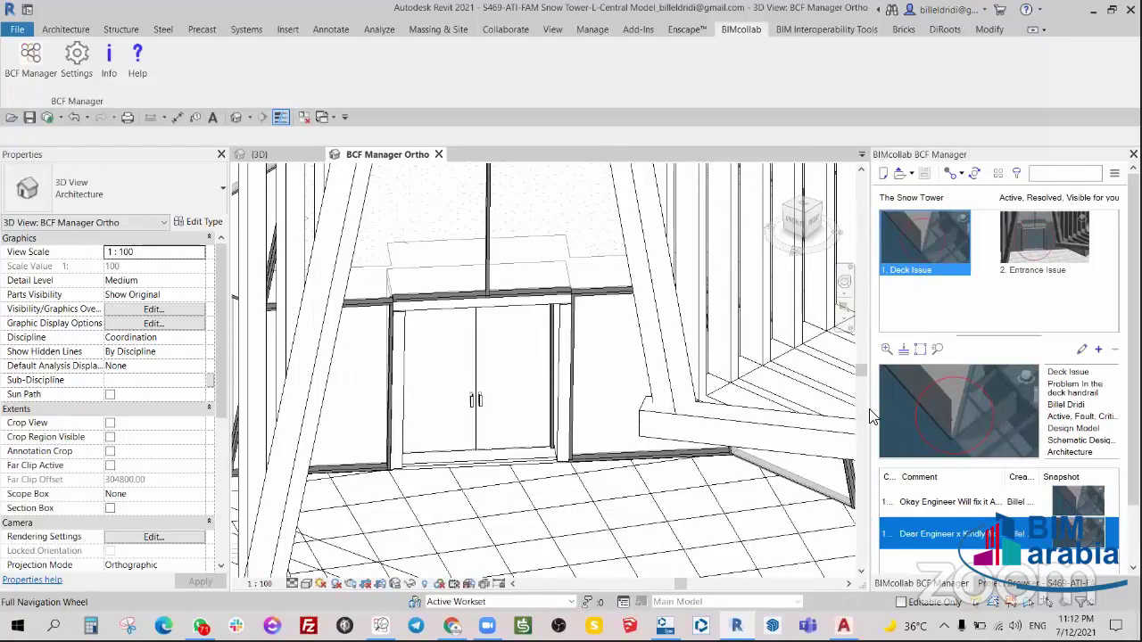
left_click_drag(866, 409, 824, 410)
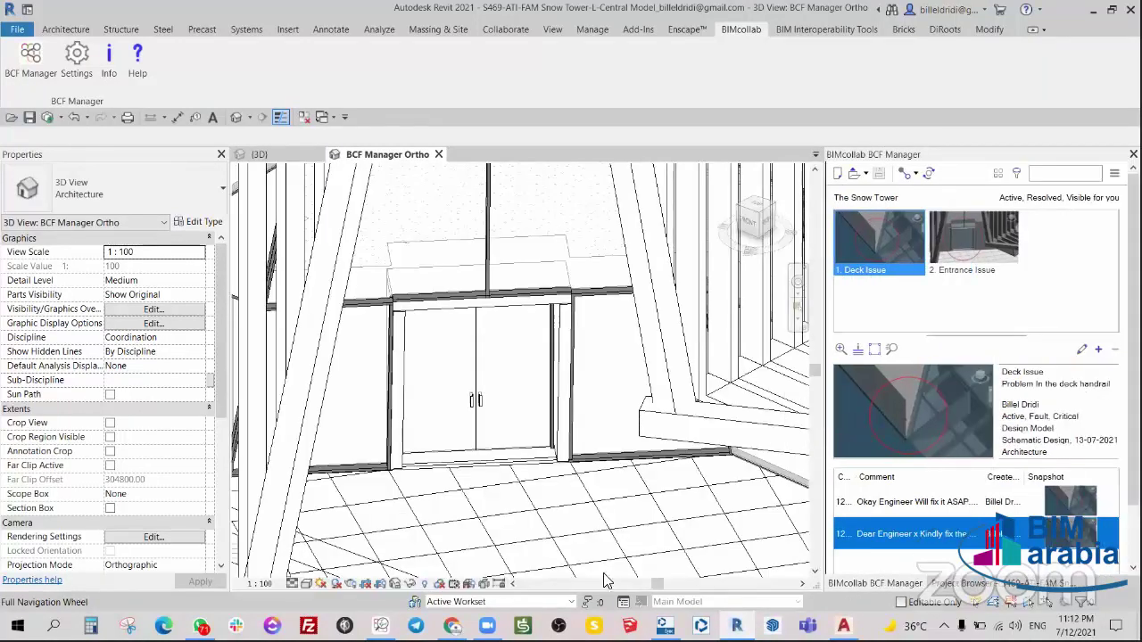
key("alt+Tab")
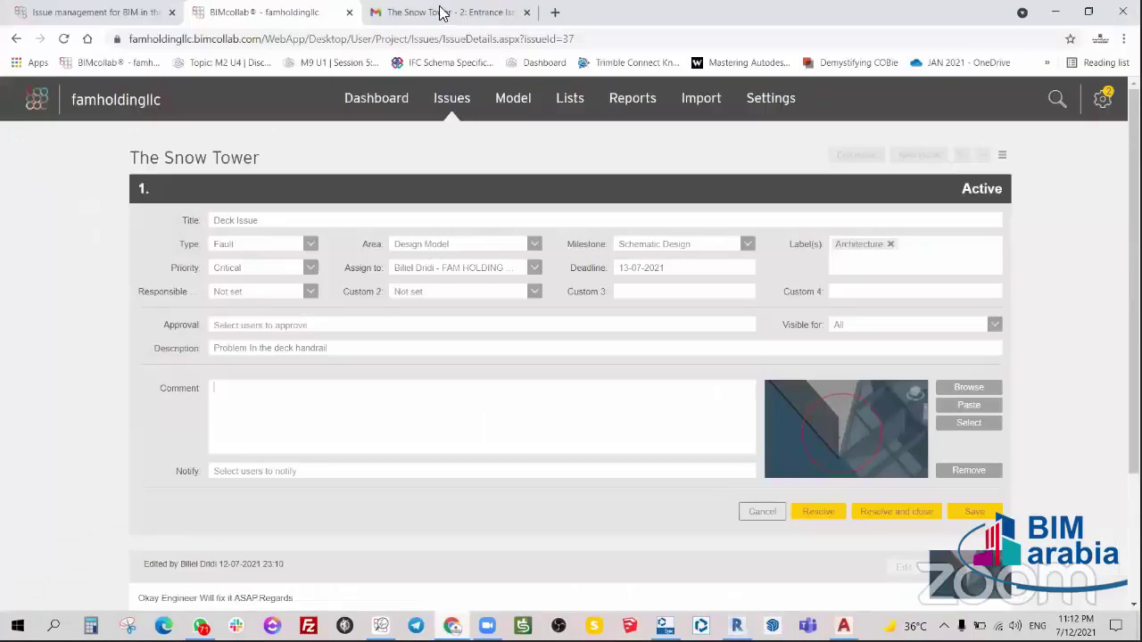
key("ctrl+Tab")
left_click(27, 155)
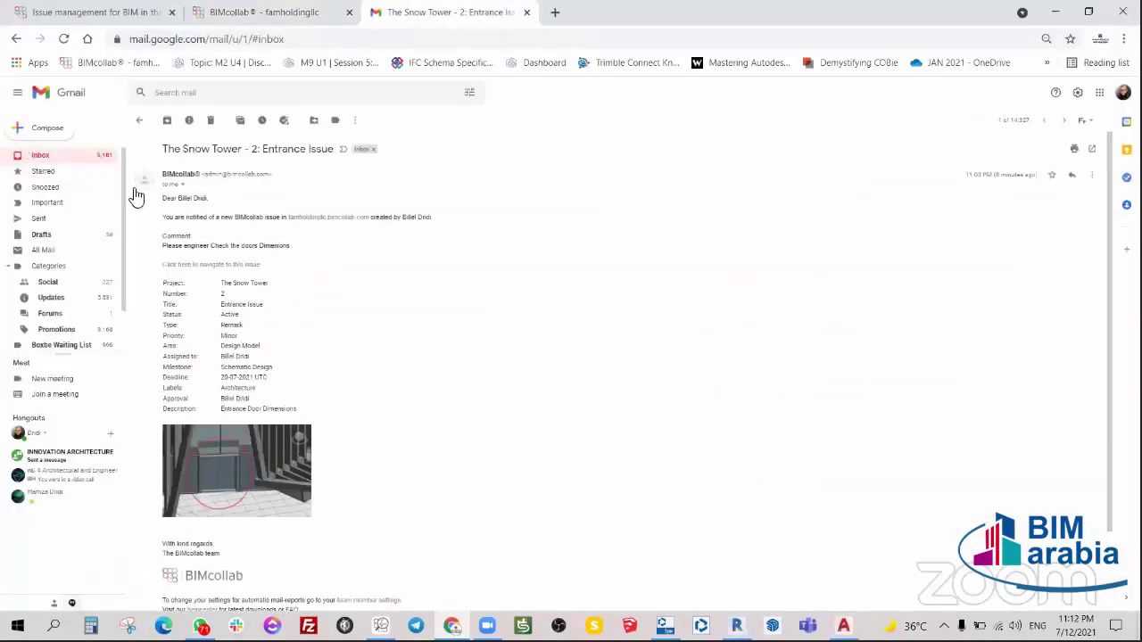
left_click(312, 196)
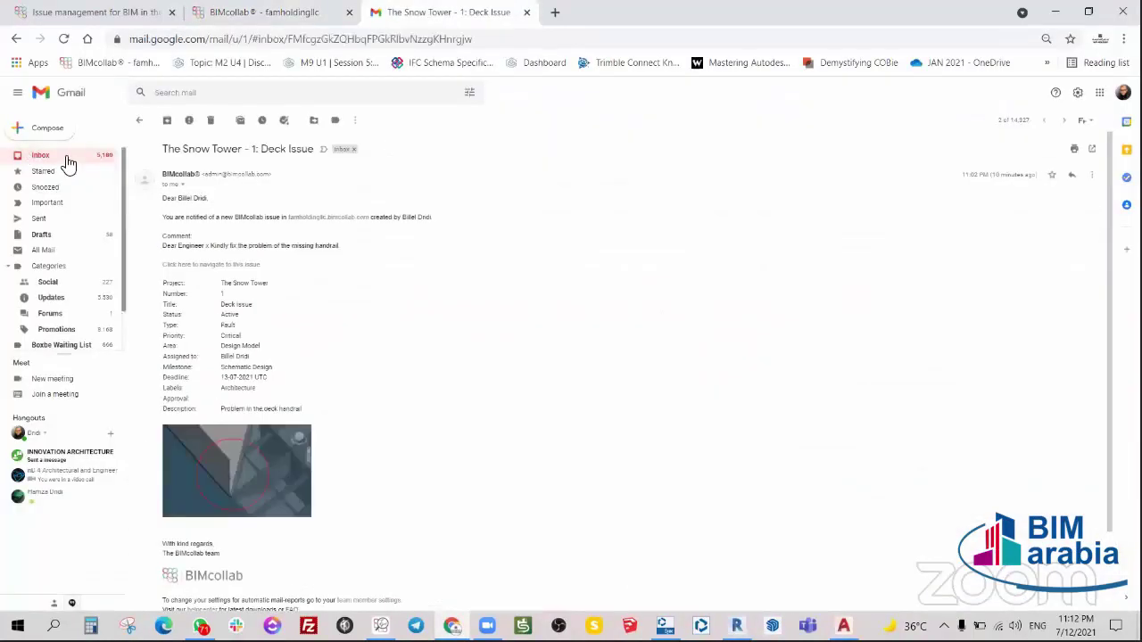
left_click(54, 157)
key("ctrl+shift+Tab")
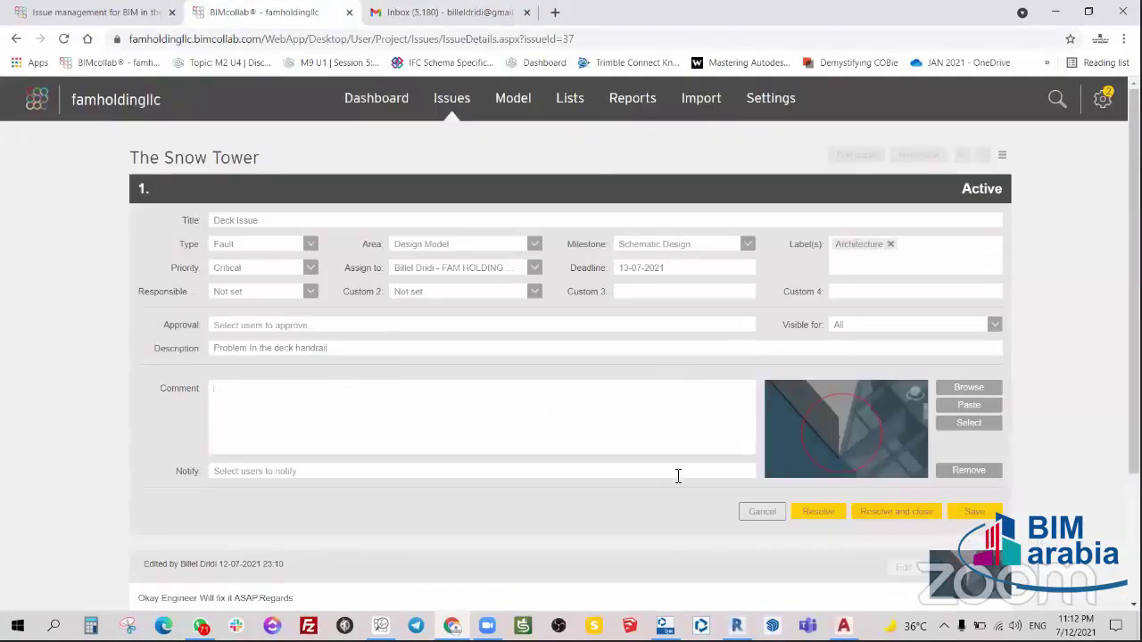
- Return to the Revit model and narrow the BCF Manager panel to give the 3D view more room
left_click(737, 626)
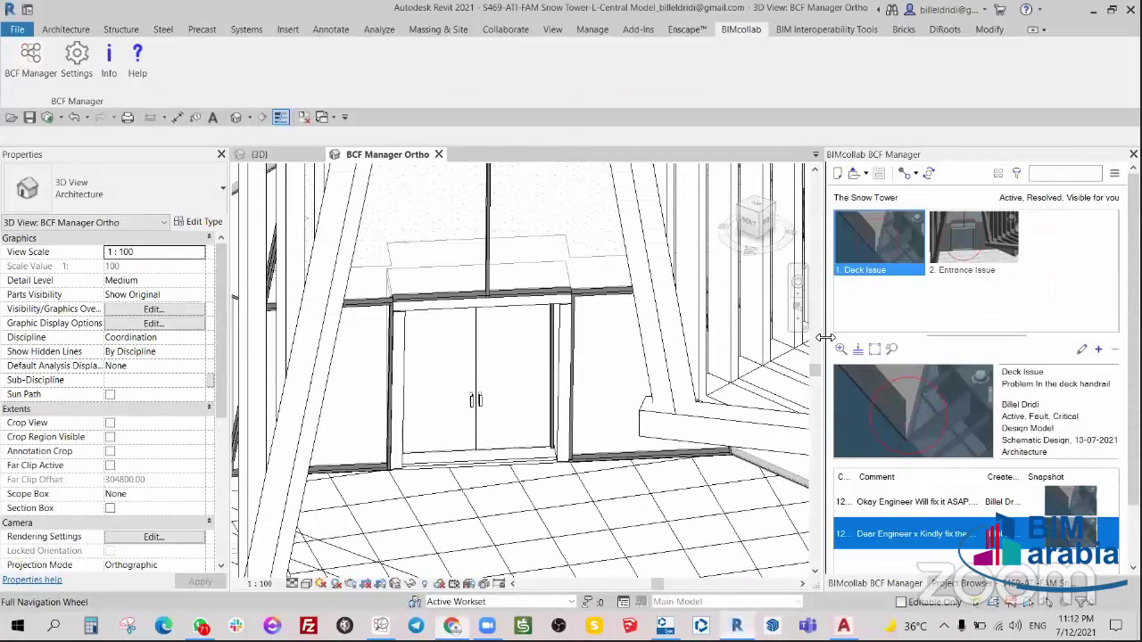
left_click_drag(825, 339, 879, 339)
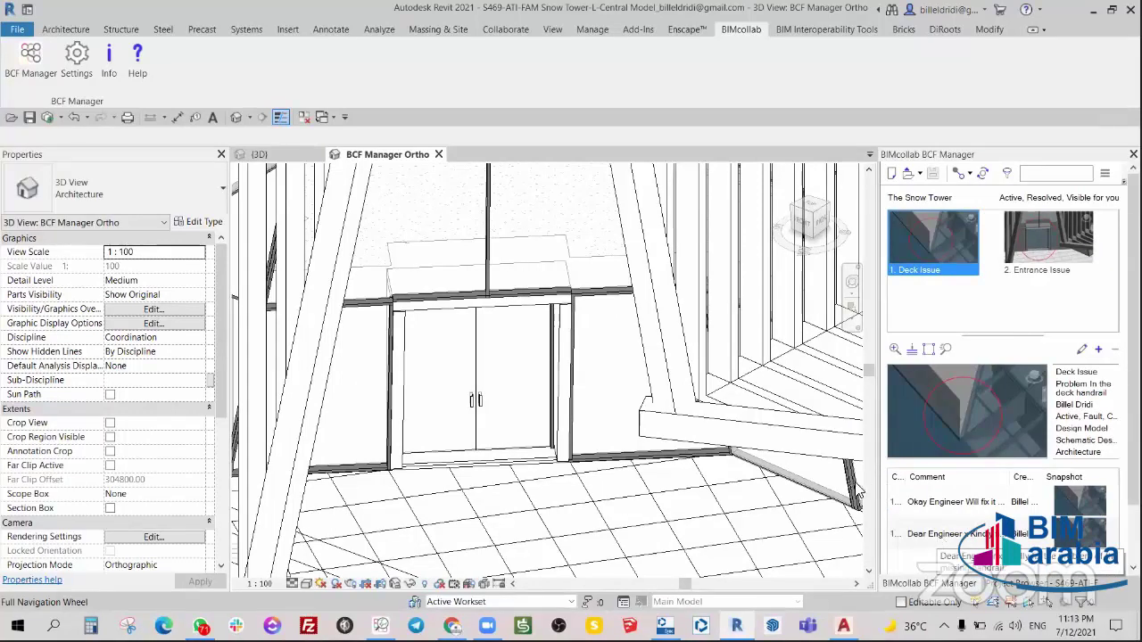
left_click_drag(874, 443, 878, 440)
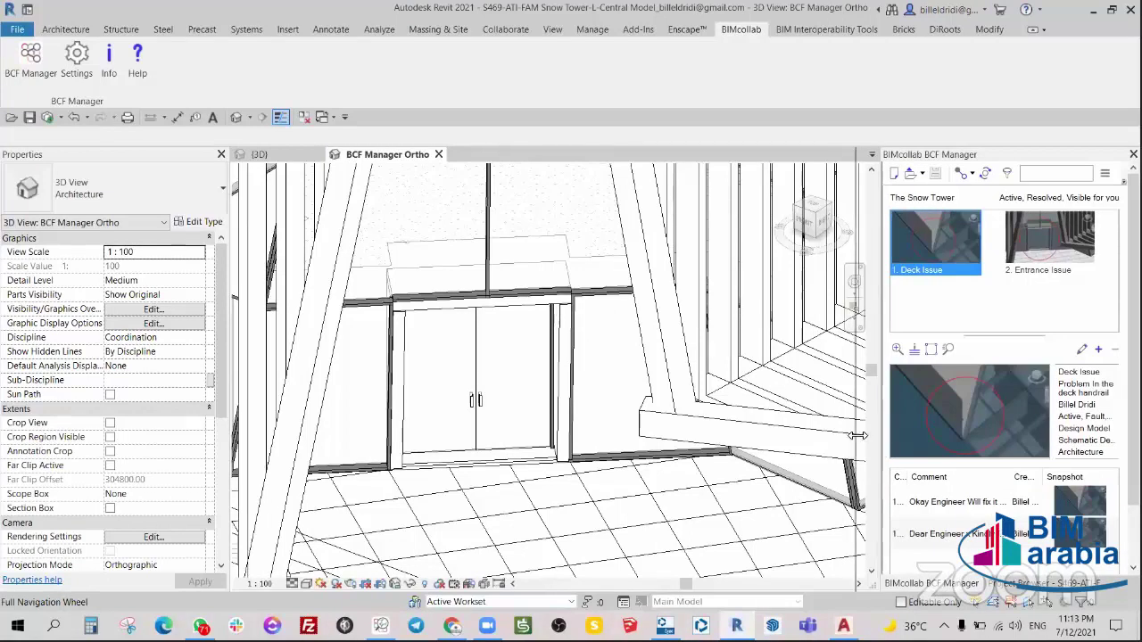
left_click_drag(879, 430, 882, 430)
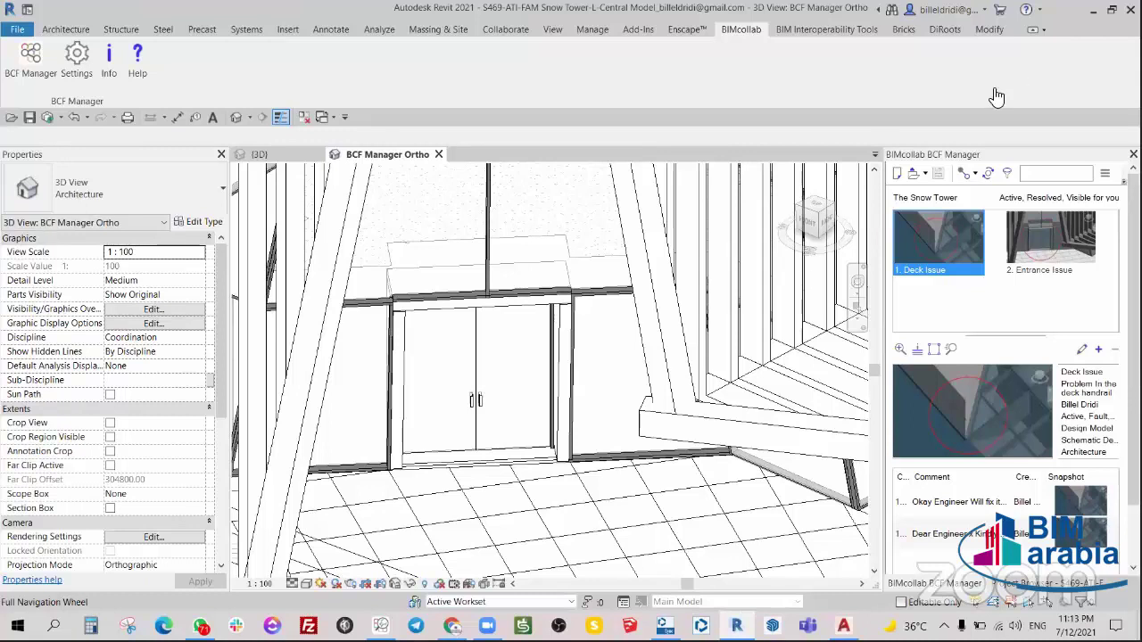
- In the browser, start adding a Snow Tower team member as a brand-new user
key("alt+Tab")
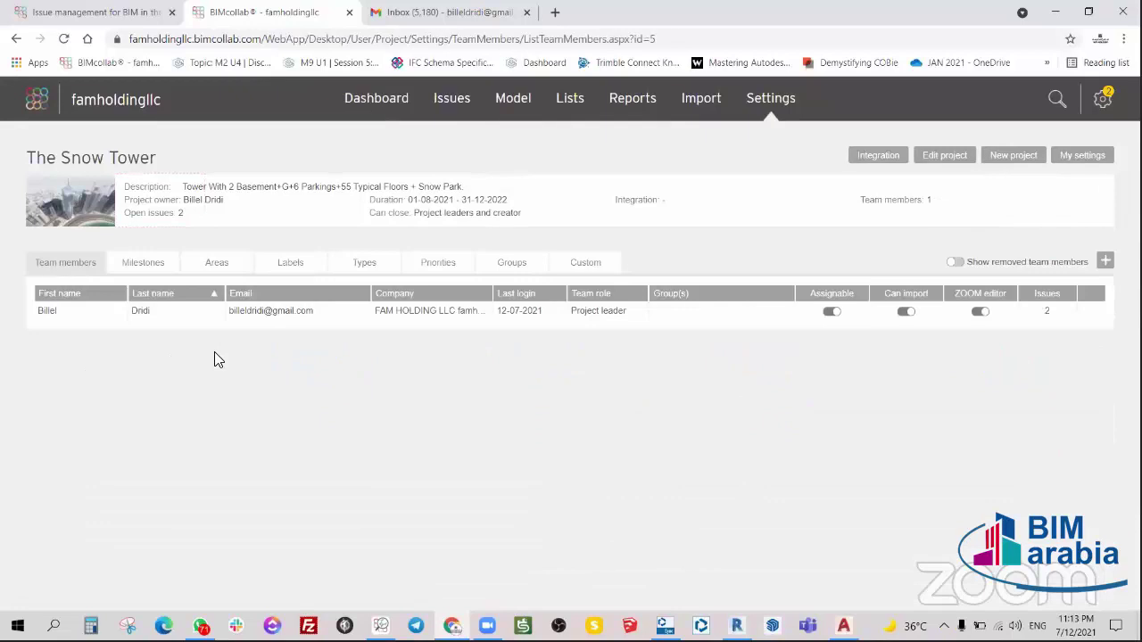
left_click(1106, 262)
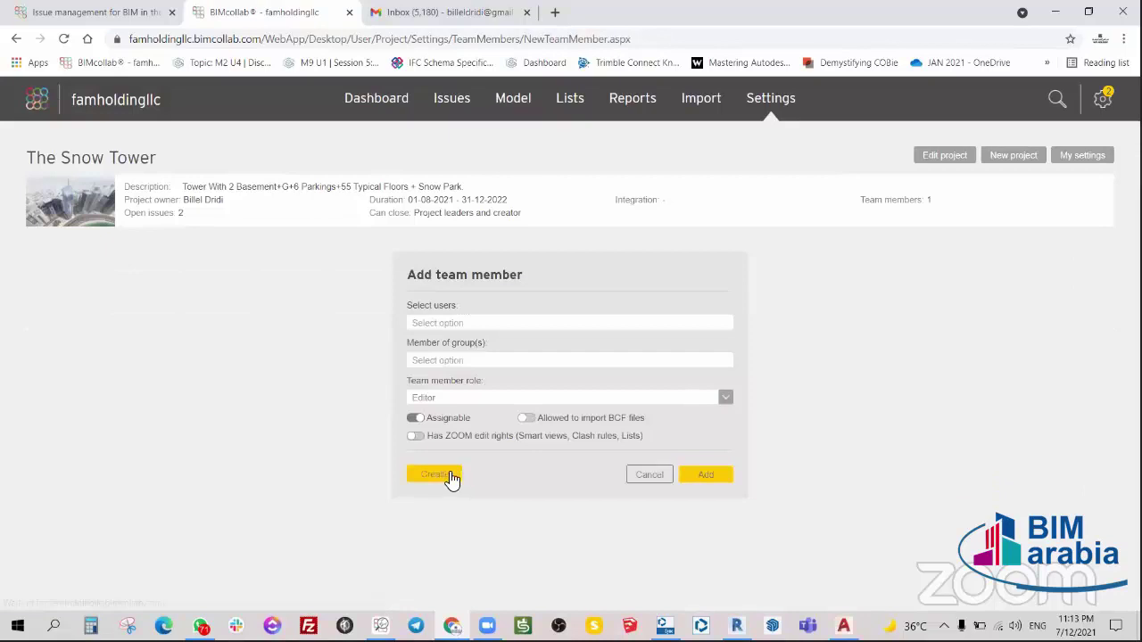
left_click(446, 474)
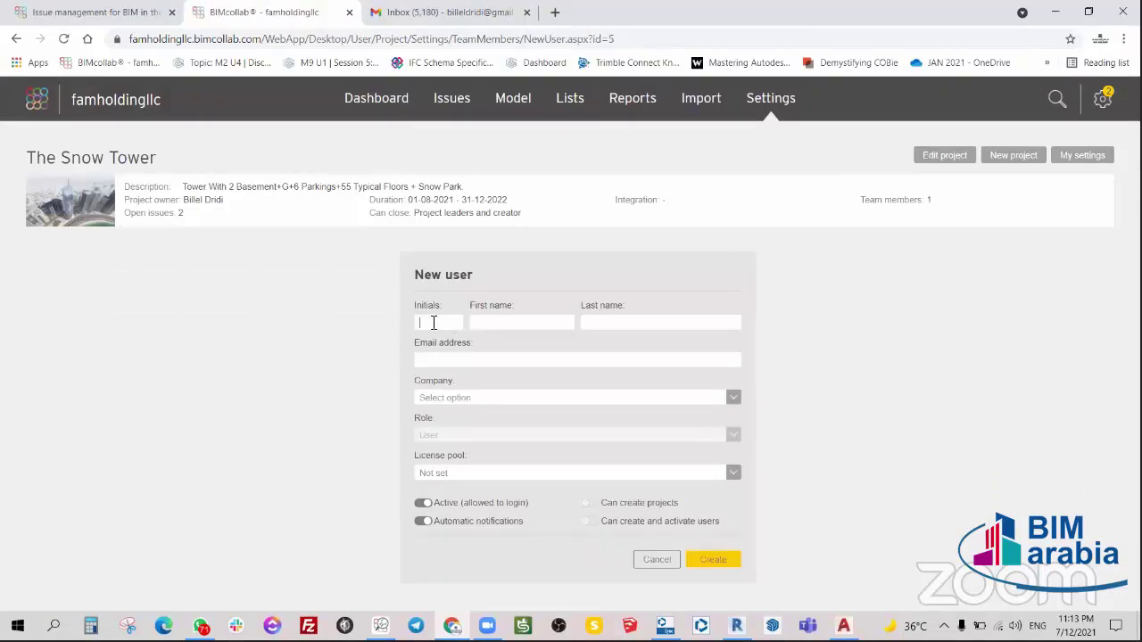
type("Mr")
- Enter the new user's first name and last name, then move on to the e-mail address
left_click(510, 322)
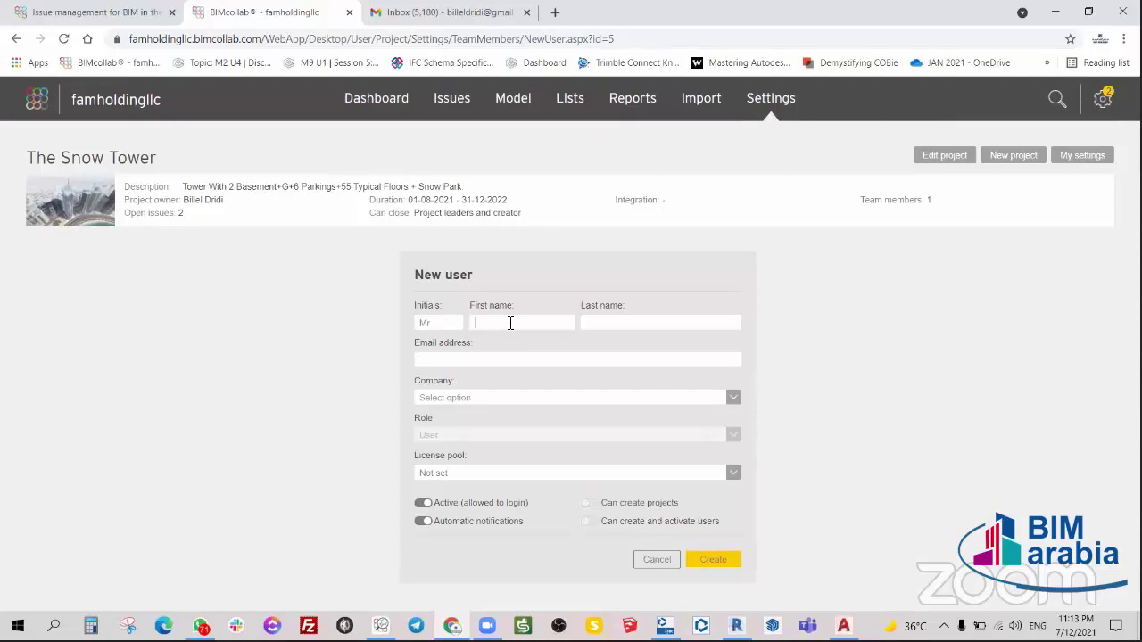
left_click_drag(610, 323, 588, 326)
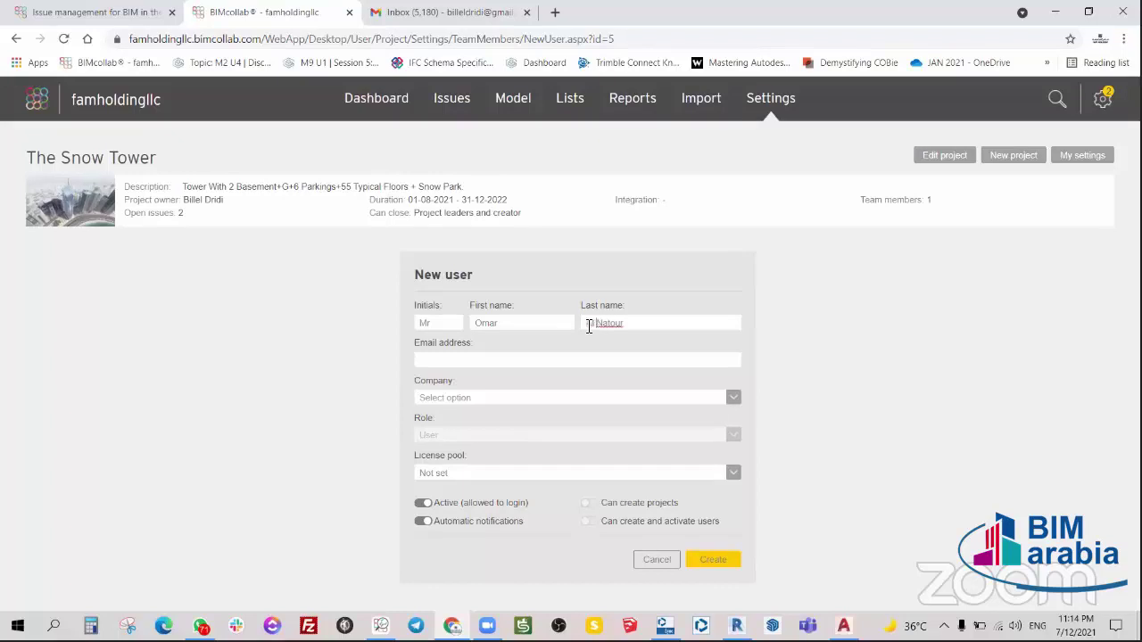
left_click(495, 359)
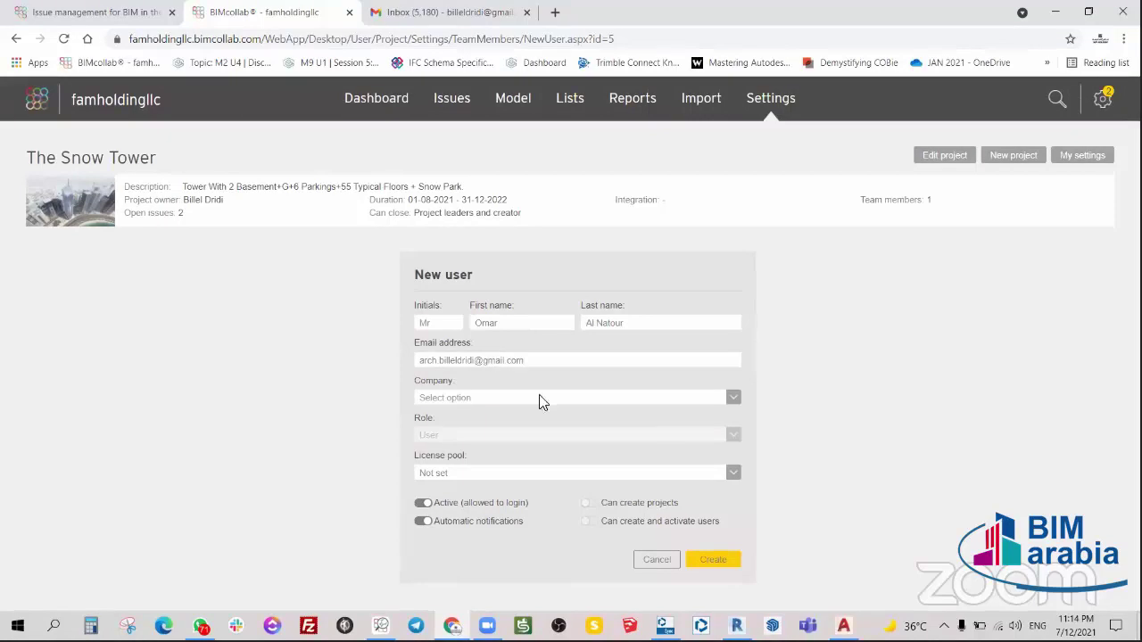
- Leave Company as Not set, assign the ZOOM license pool, and create the user
left_click(732, 398)
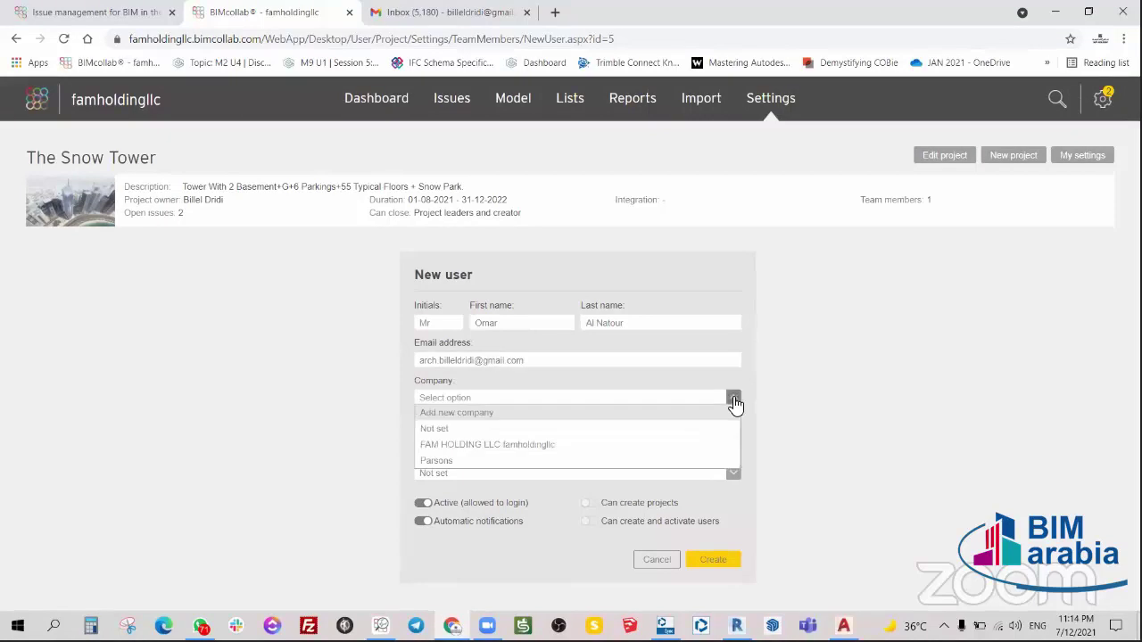
left_click(476, 429)
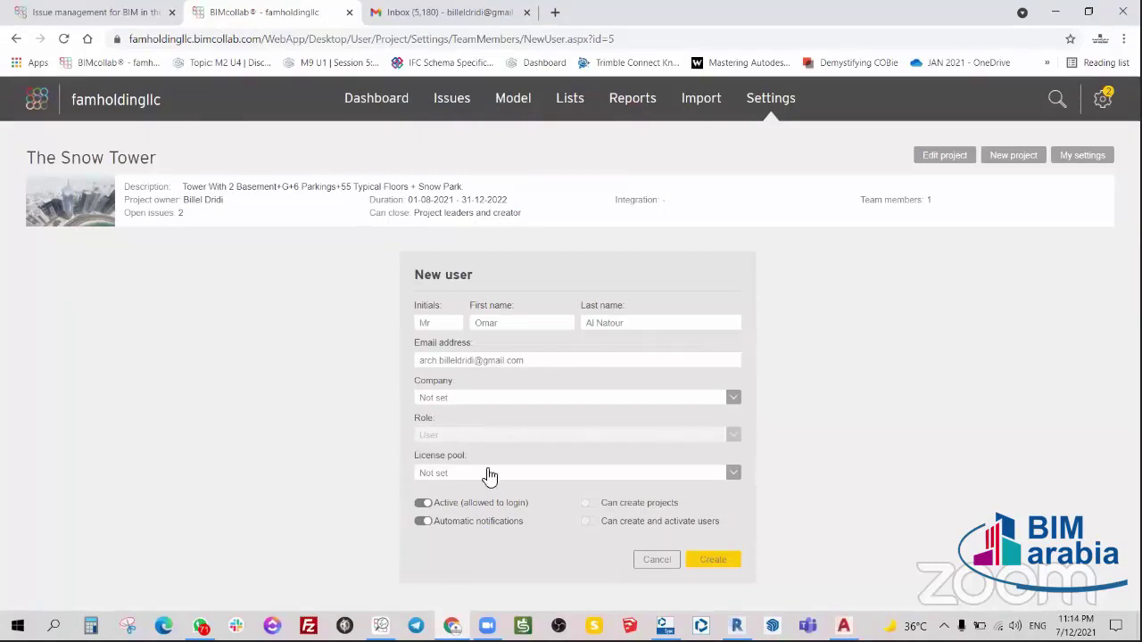
left_click(734, 473)
left_click(734, 473)
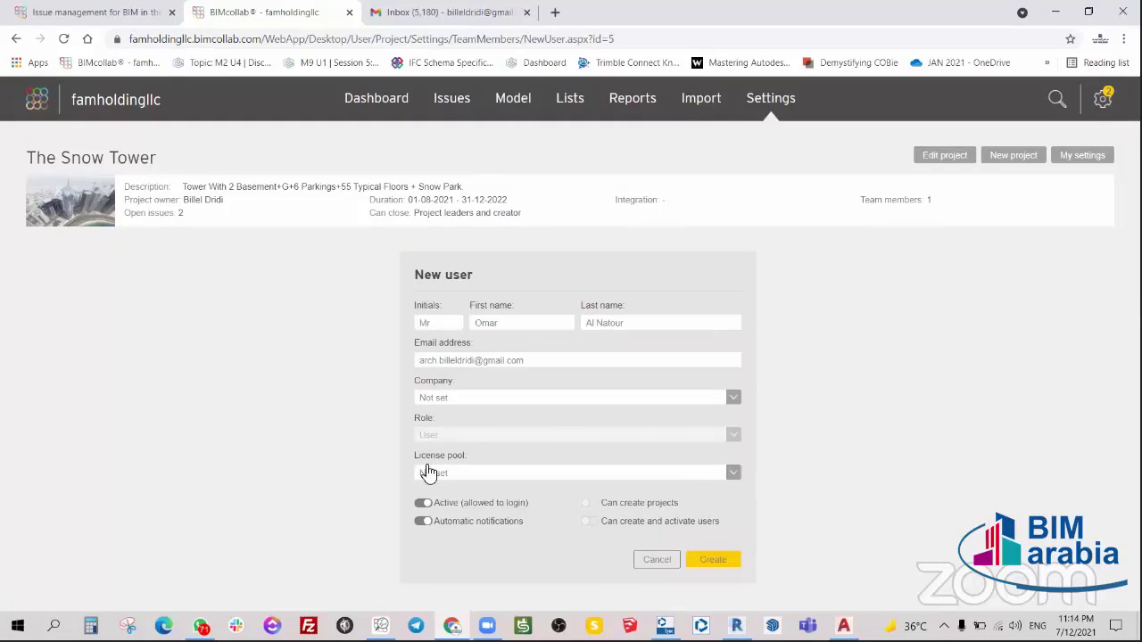
left_click(734, 473)
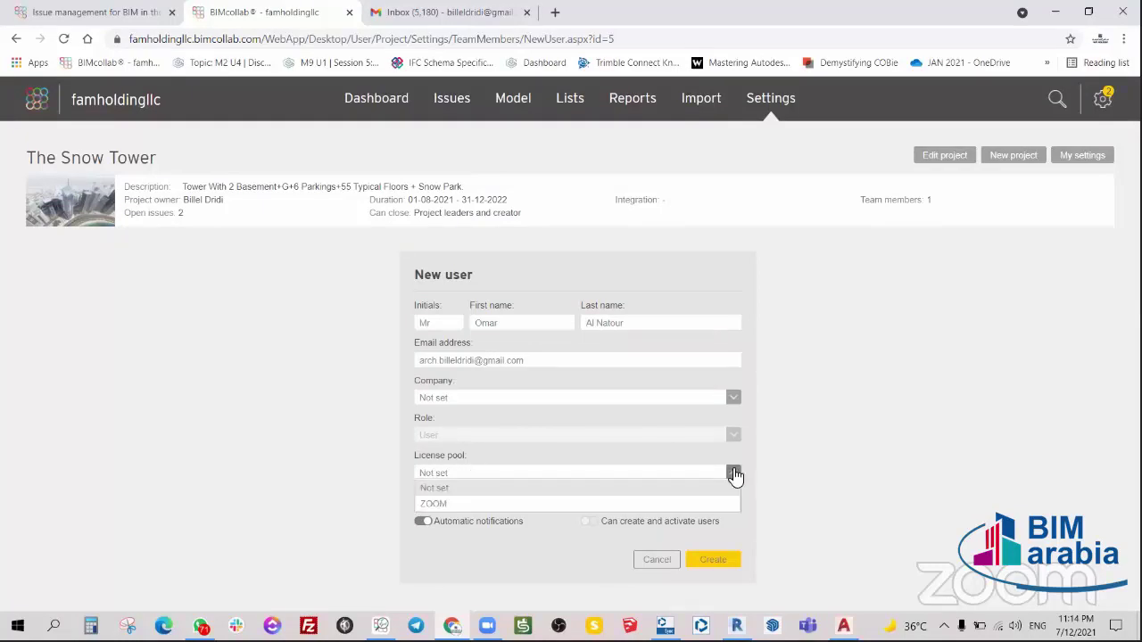
left_click(478, 503)
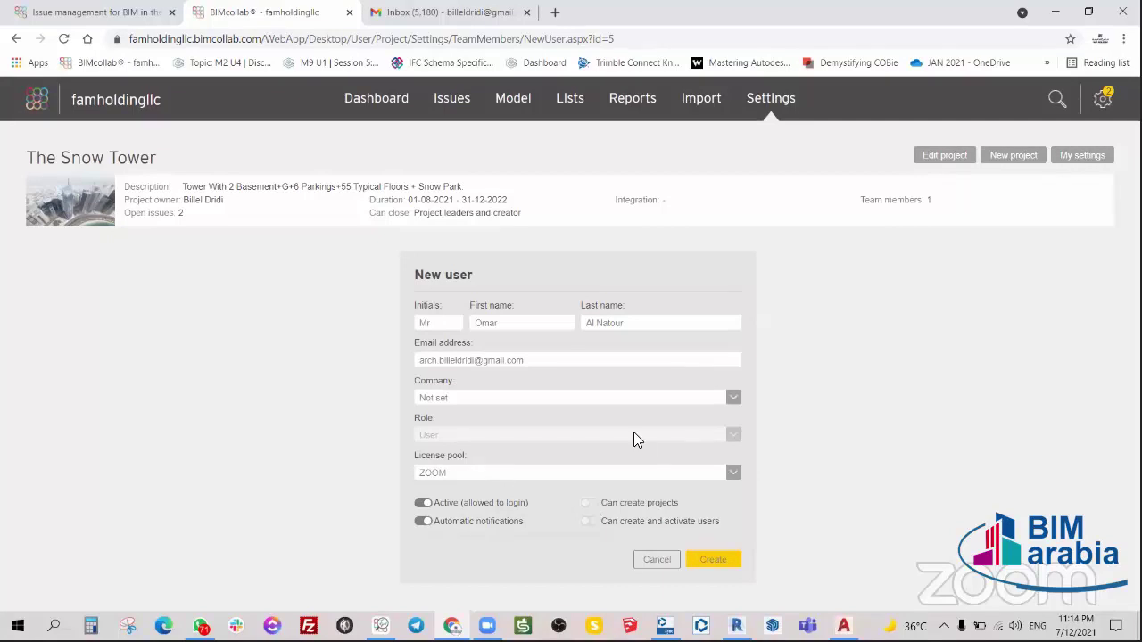
left_click(724, 558)
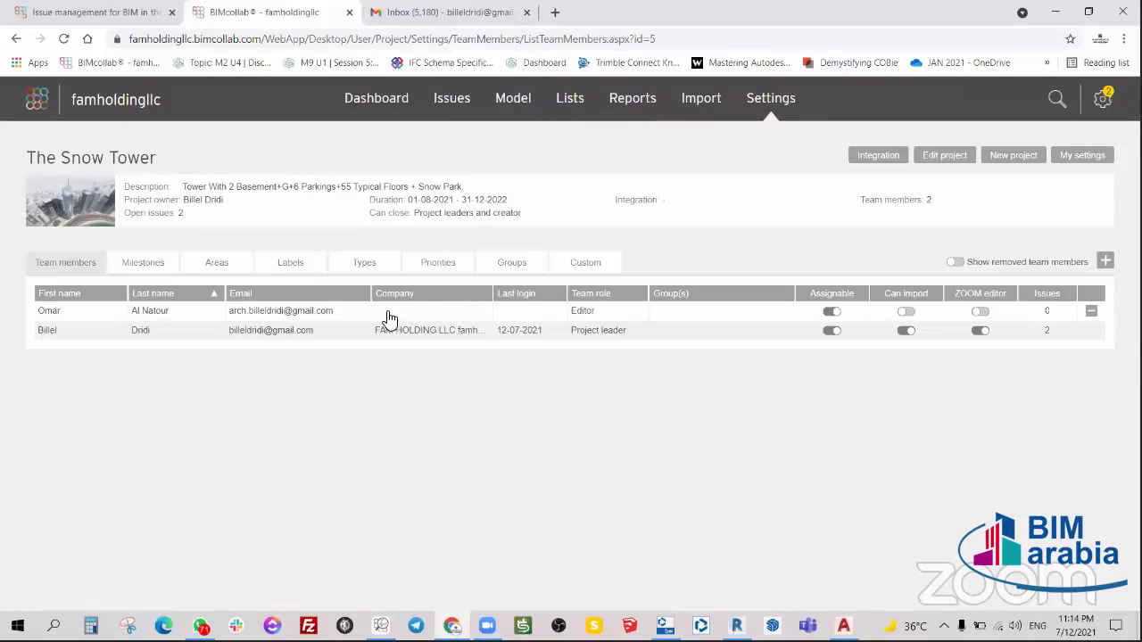
- Switch off the new member's Can import permission and minimize the BIMcollab ZOOM window
left_click(906, 313)
left_click(906, 312)
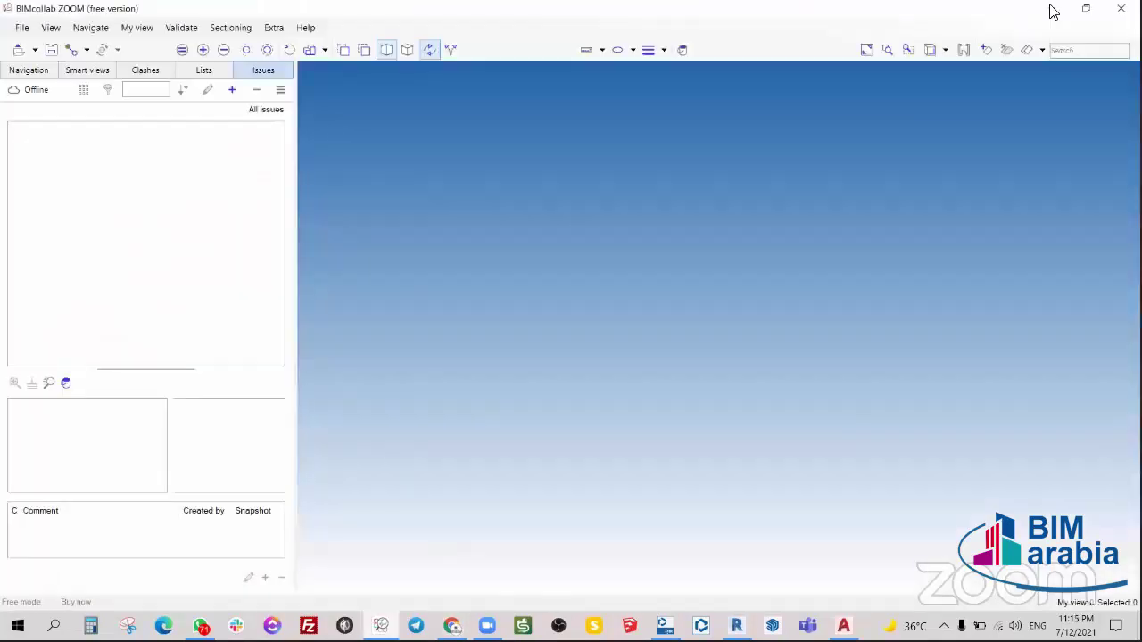
left_click(1053, 11)
left_click(1054, 8)
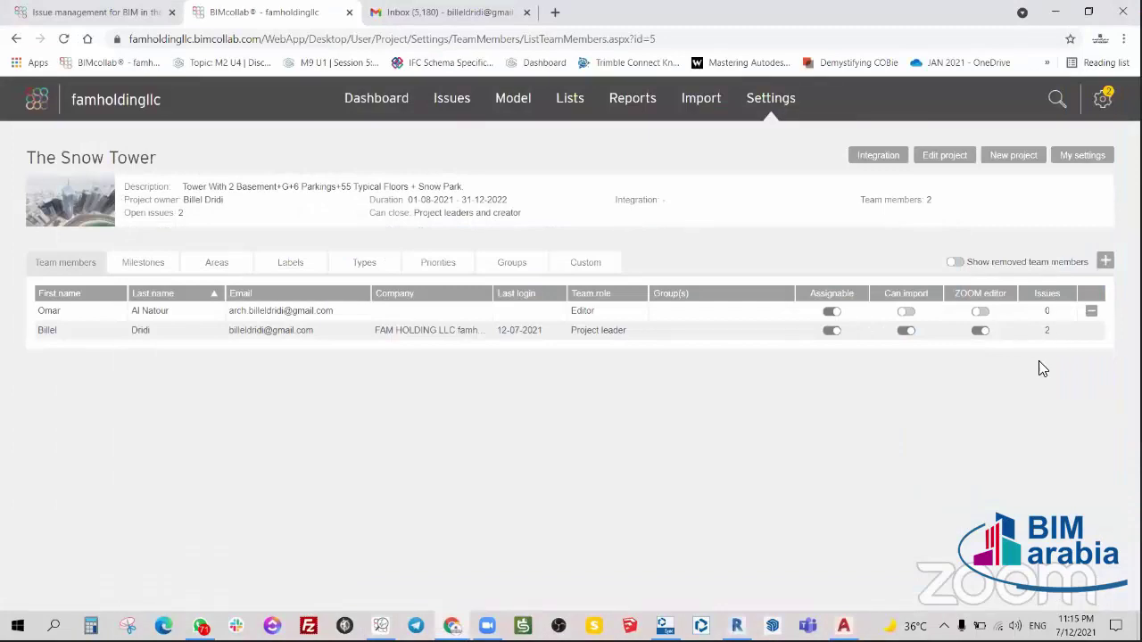
- Open the Add team member and New user forms, then cancel back to the team list
left_click(1106, 262)
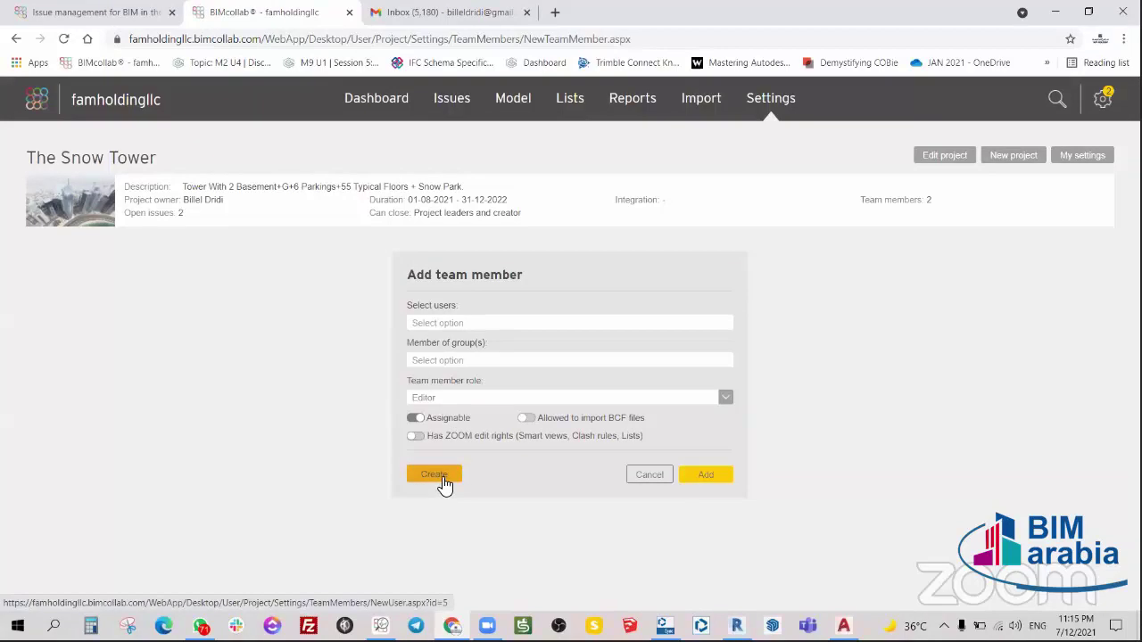
left_click(452, 321)
left_click(357, 360)
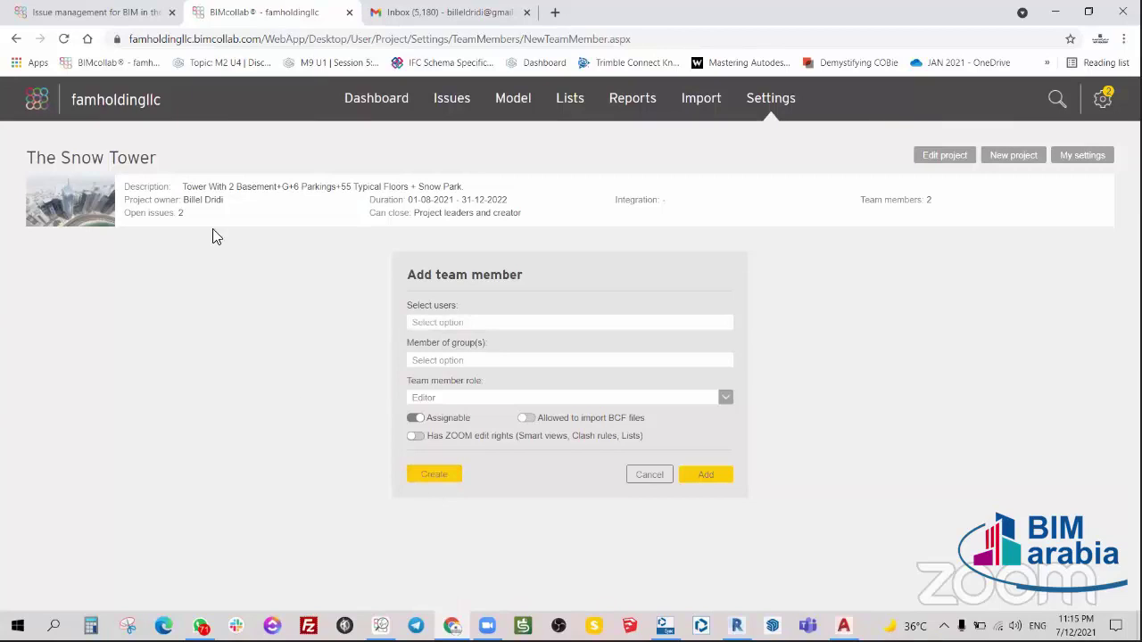
left_click(435, 476)
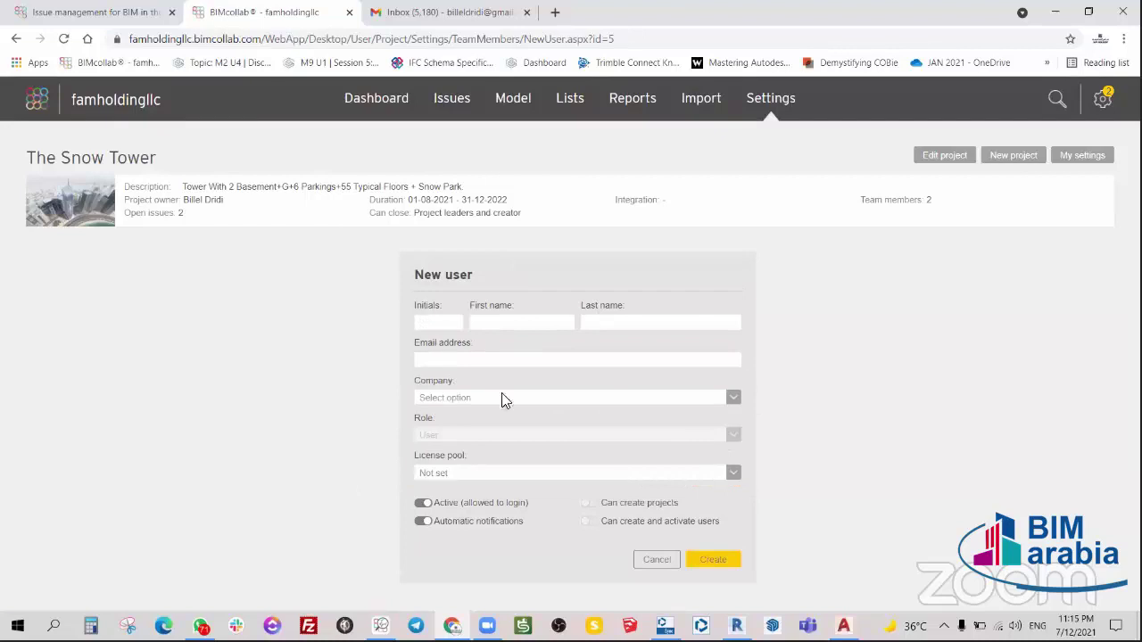
left_click(658, 559)
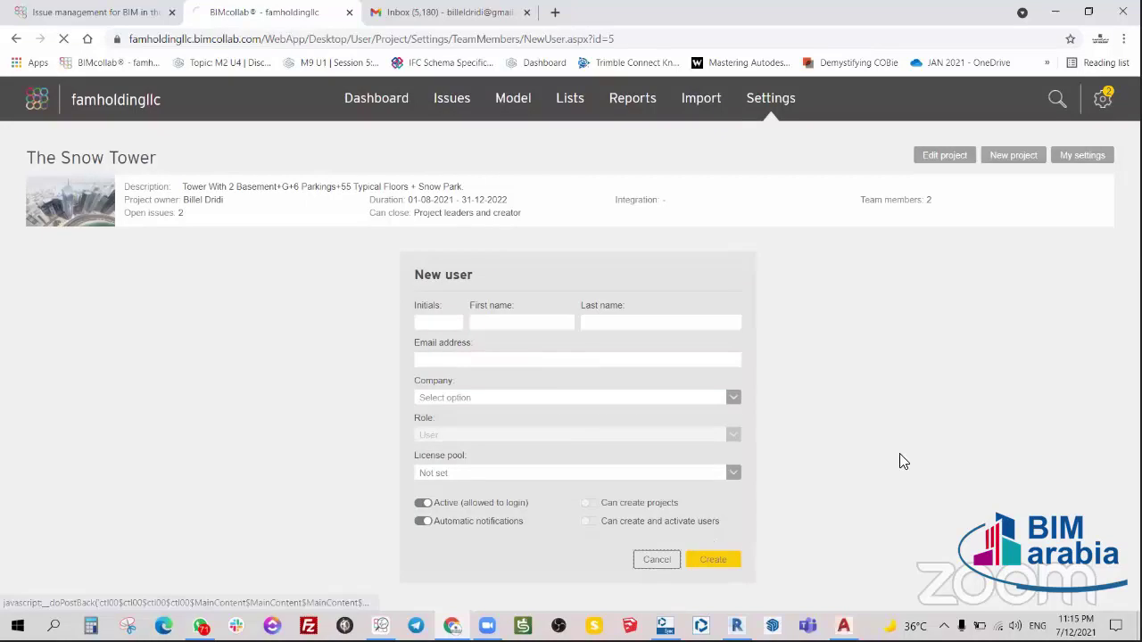
left_click(774, 105)
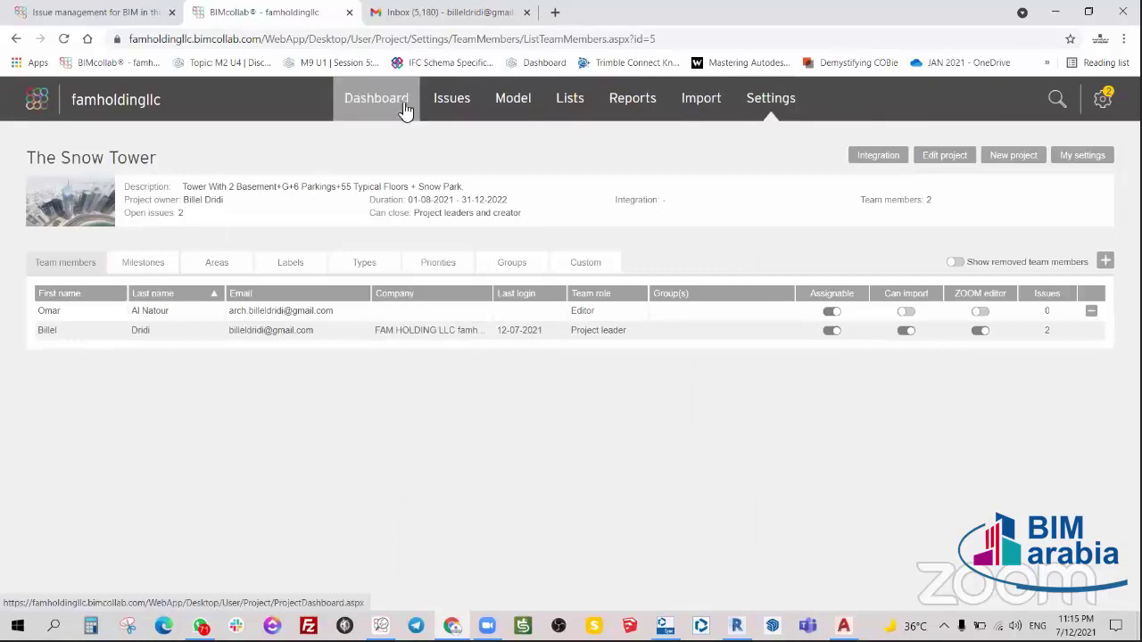
- Go from Issues to Dashboard and back to Issues, then start a new issue
left_click(448, 107)
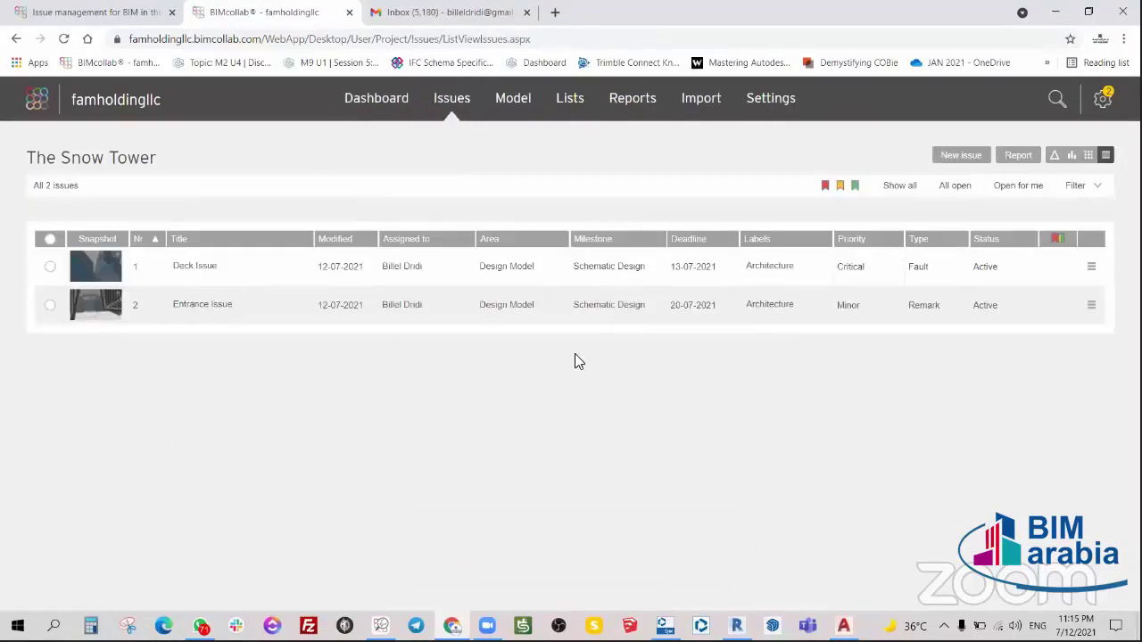
left_click(378, 112)
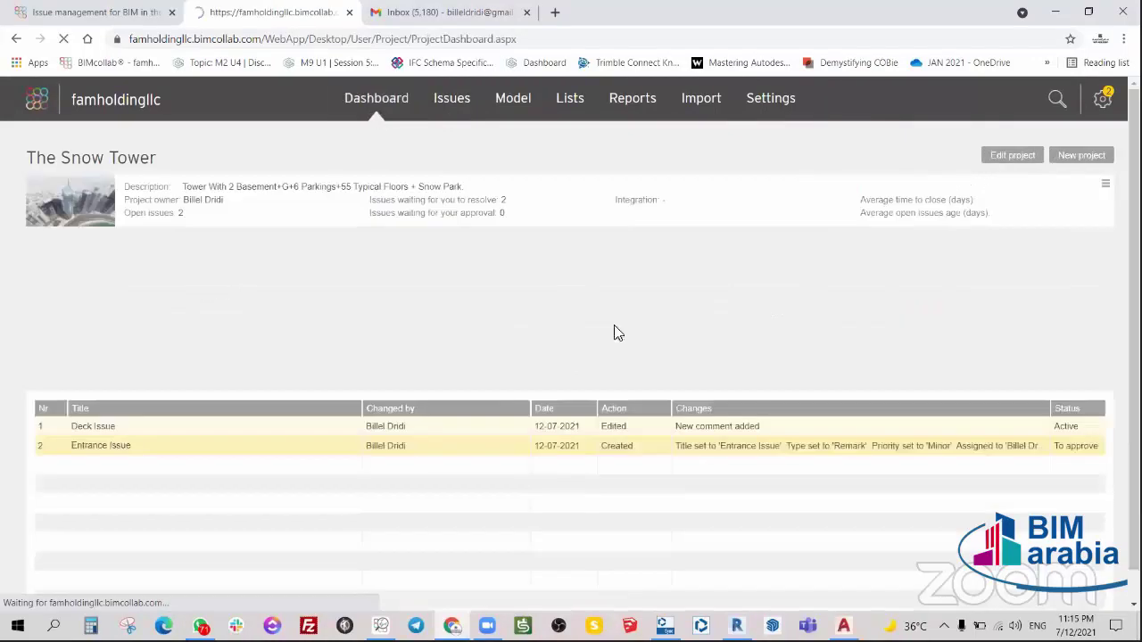
left_click(461, 108)
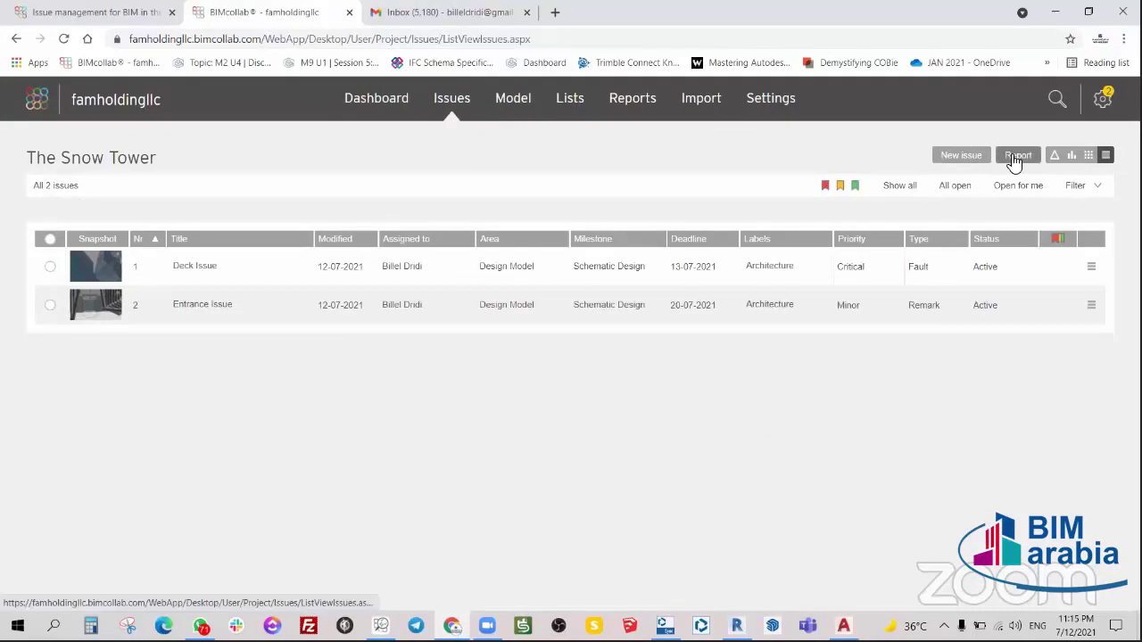
left_click(963, 158)
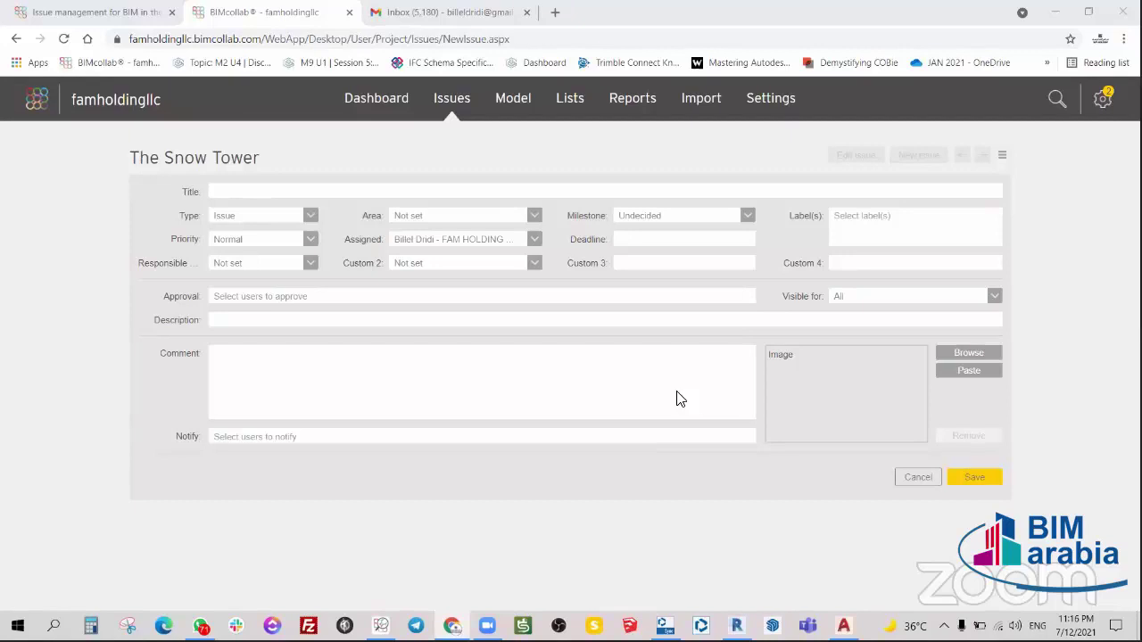
- Switch the keyboard input language to Arabic
key("alt+shift")
- In Revit, close the BCF Manager Ortho view and dismiss the project-not-saved reminder
left_click(737, 625)
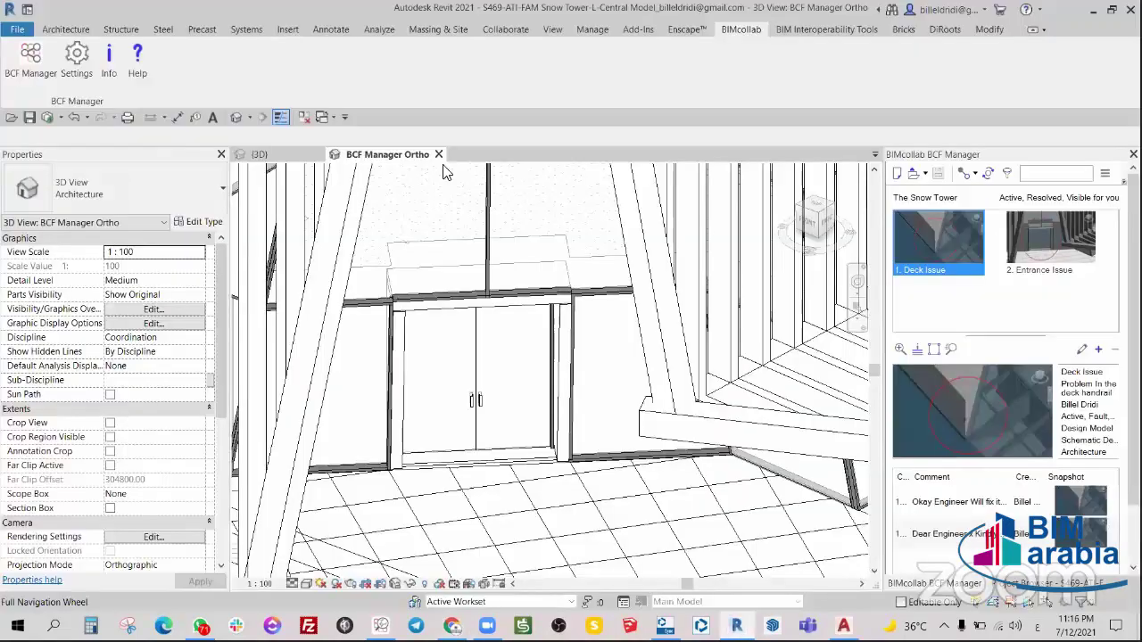
left_click(438, 154)
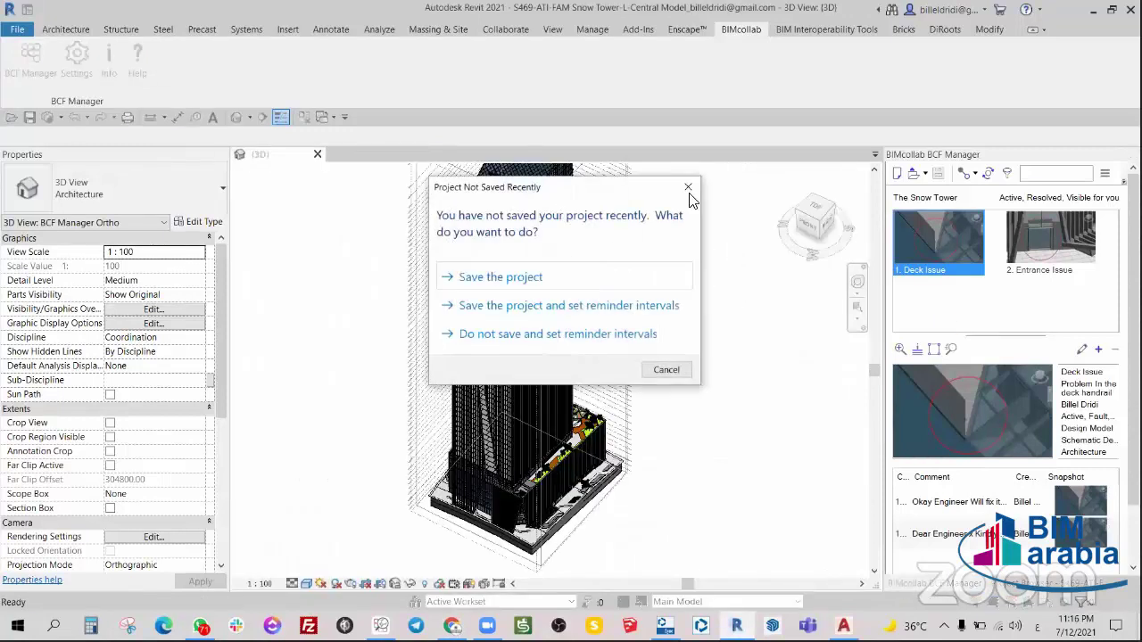
left_click(686, 190)
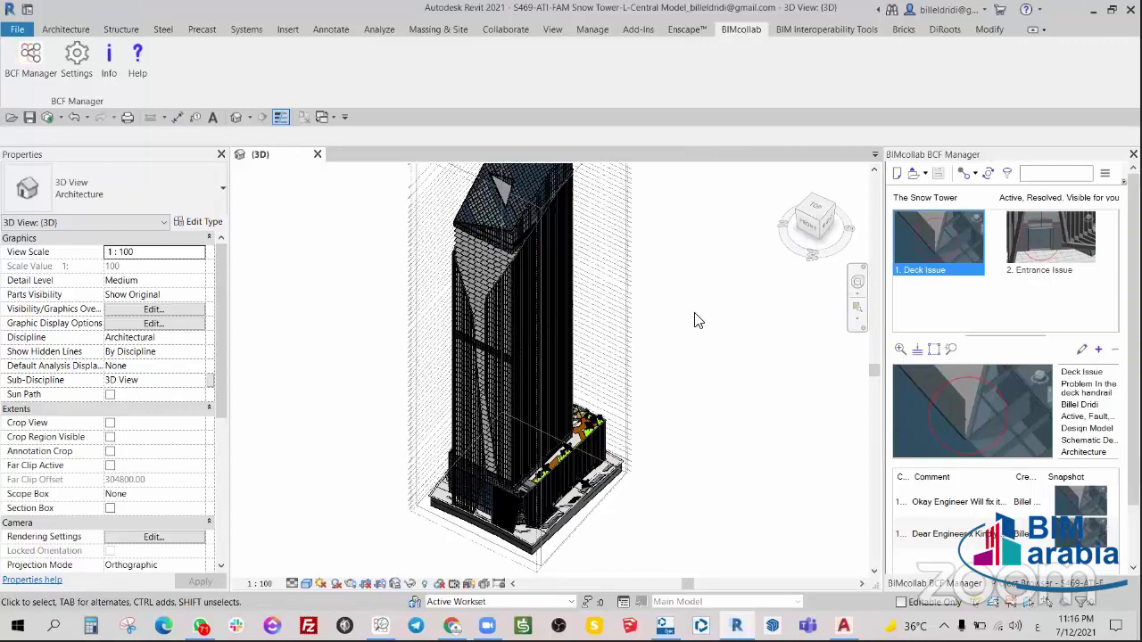
- Orbit the tower in the 3D view and zoom in on its top
middle_click_drag(697, 323, 506, 231, "shift")
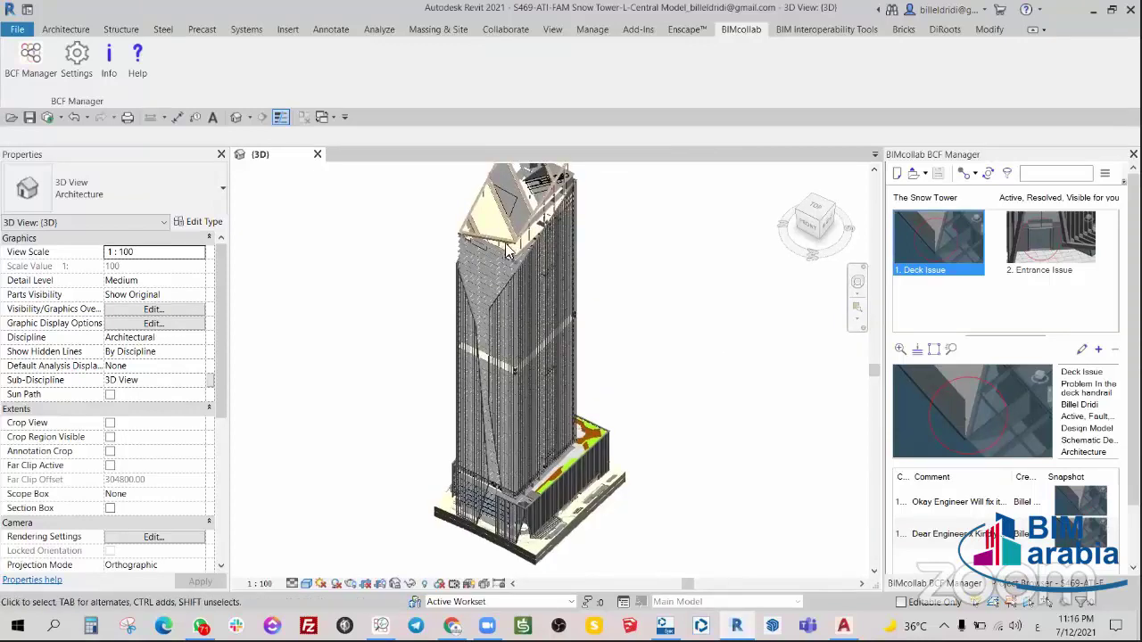
scroll(608, 261, "up", 2)
scroll(634, 259, "up", 2)
scroll(653, 257, "up", 2)
scroll(642, 257, "up", 2)
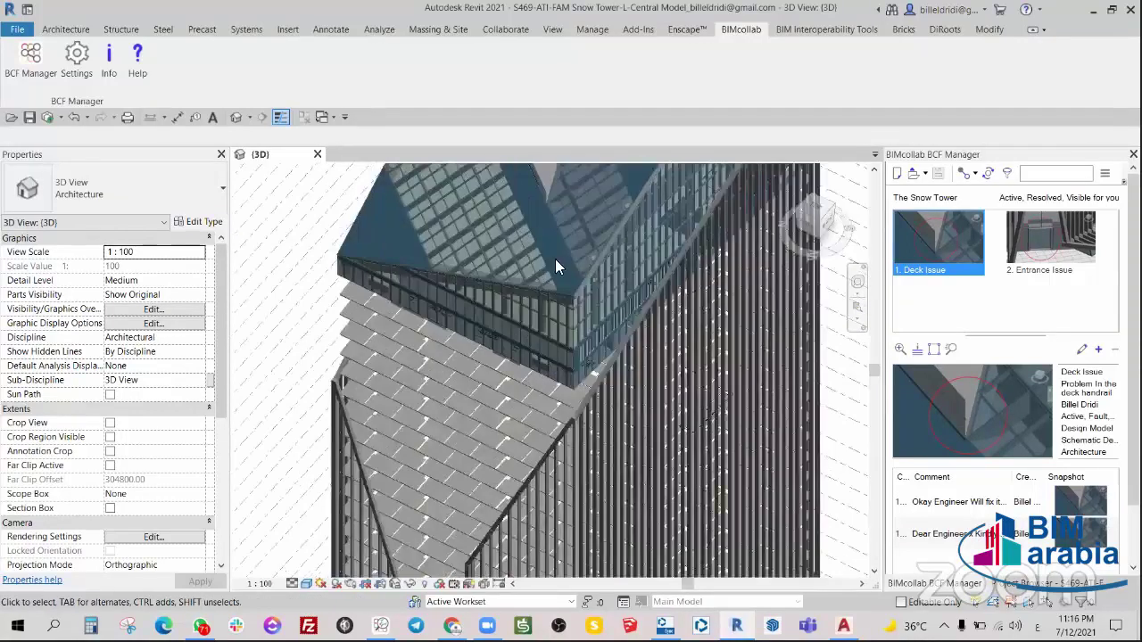
scroll(553, 277, "up", 2)
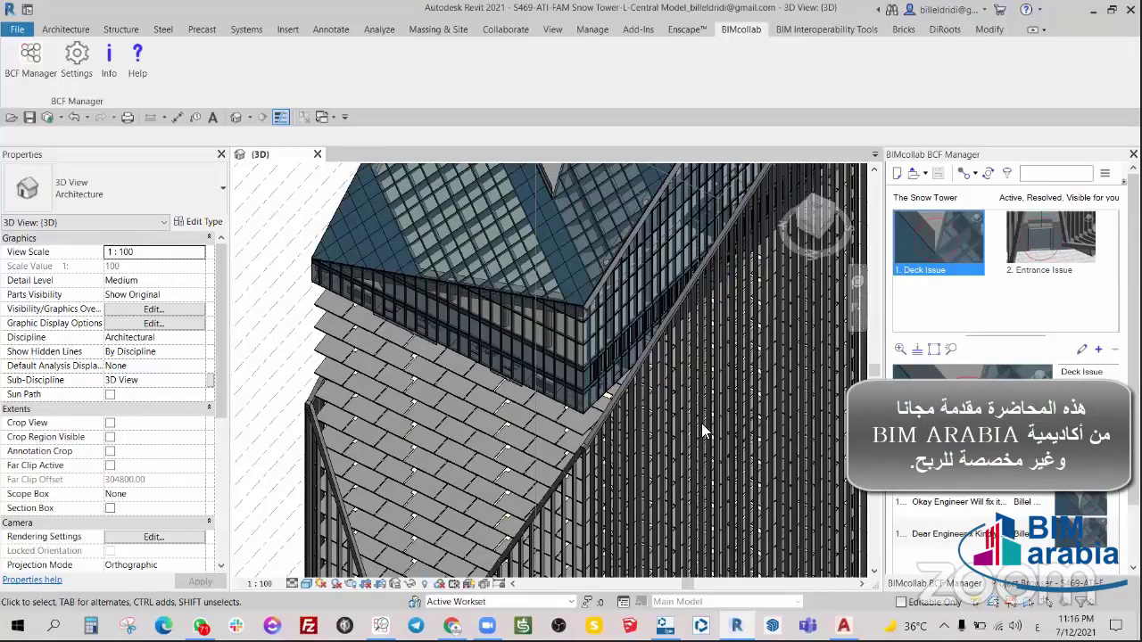
- Orbit around the roof corner, use the BCF Manager toolbar button, then return to the browser
mouse_move(701, 423)
middle_mouse_down("shift")
mouse_move(682, 516)
mouse_move(592, 493)
middle_mouse_up("shift")
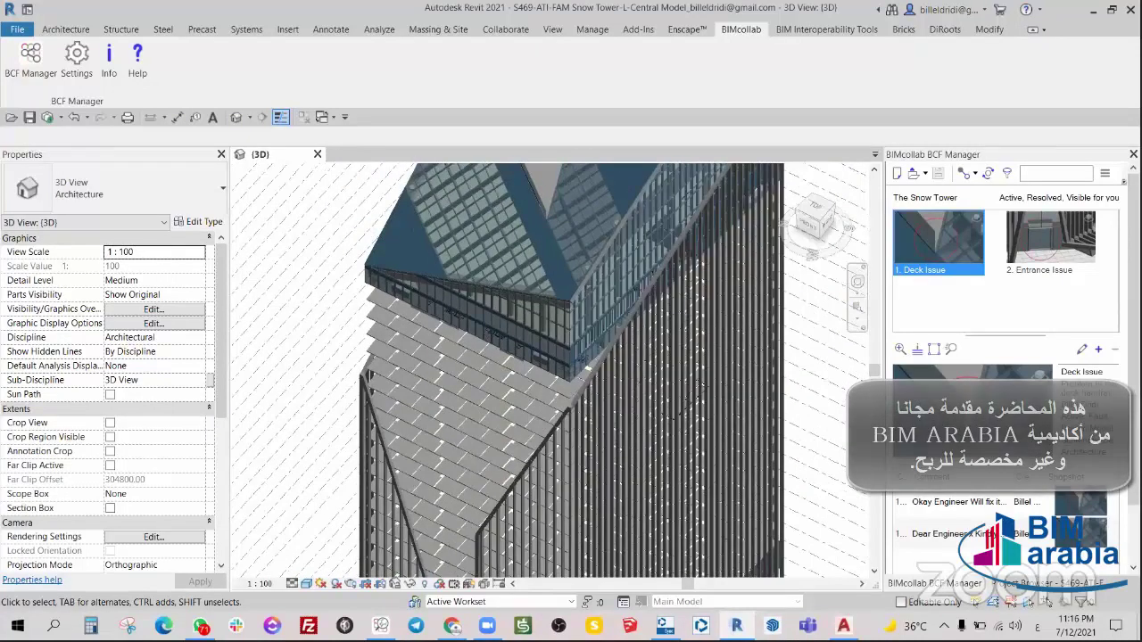
middle_click_drag(586, 368, 624, 339, "shift")
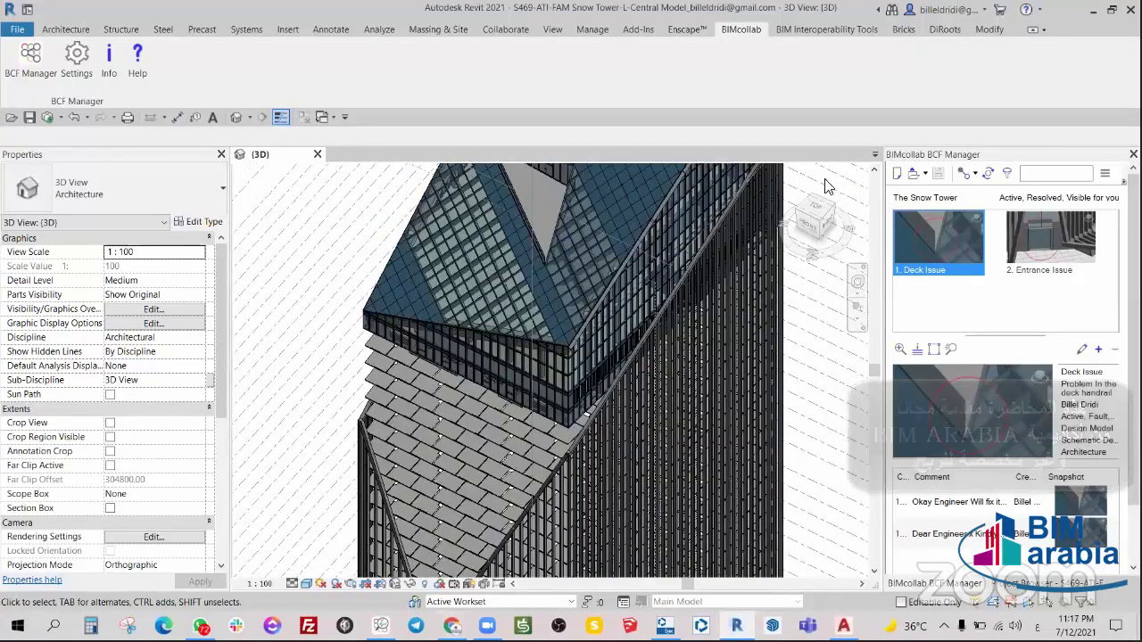
left_click(965, 172)
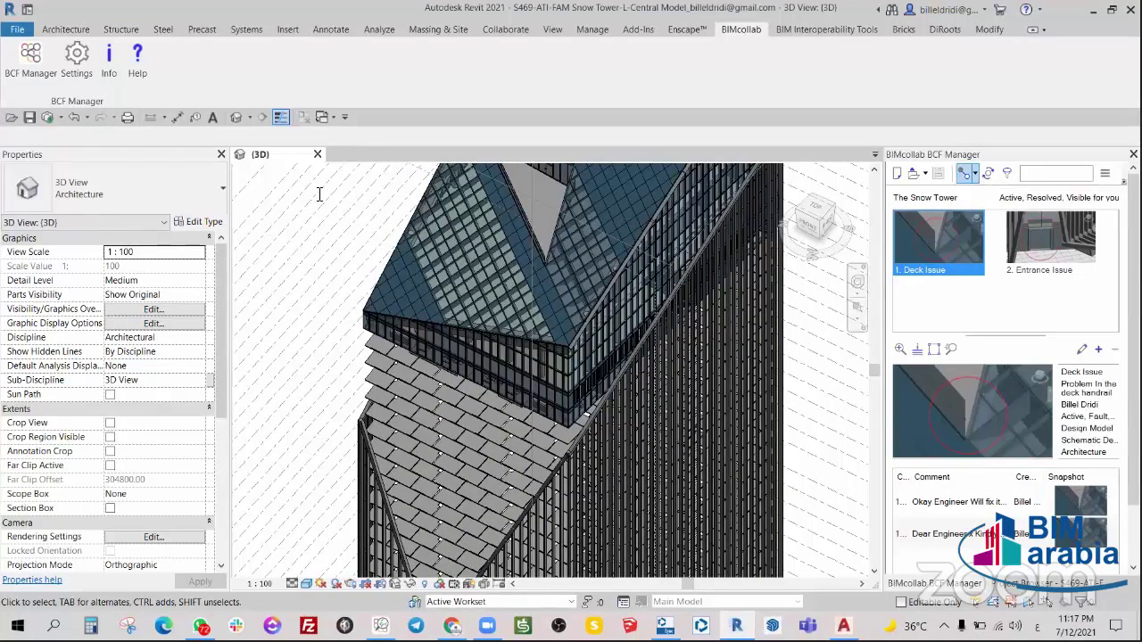
key("alt+Tab")
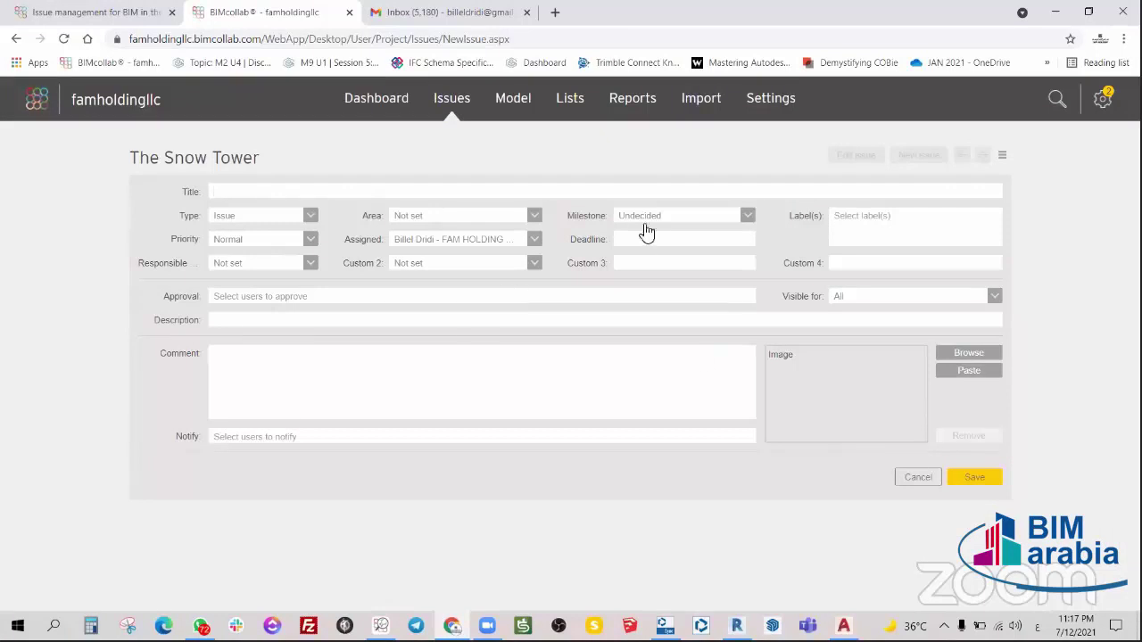
- Check the issue types on the new issue form, then abandon it for the project dashboard
left_click(312, 216)
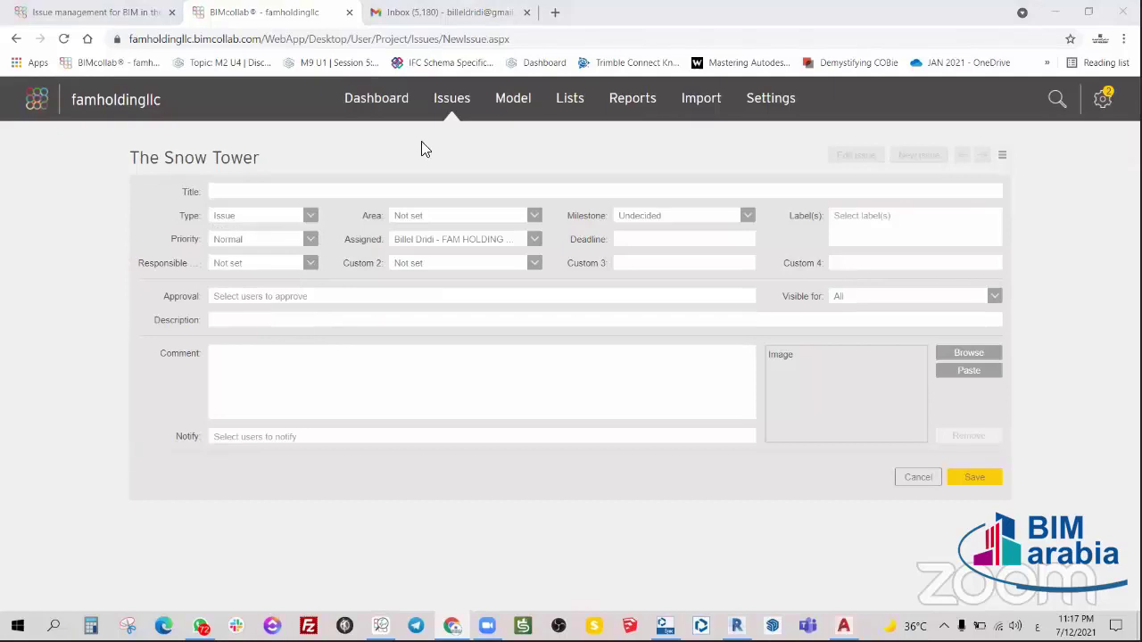
left_click(499, 112)
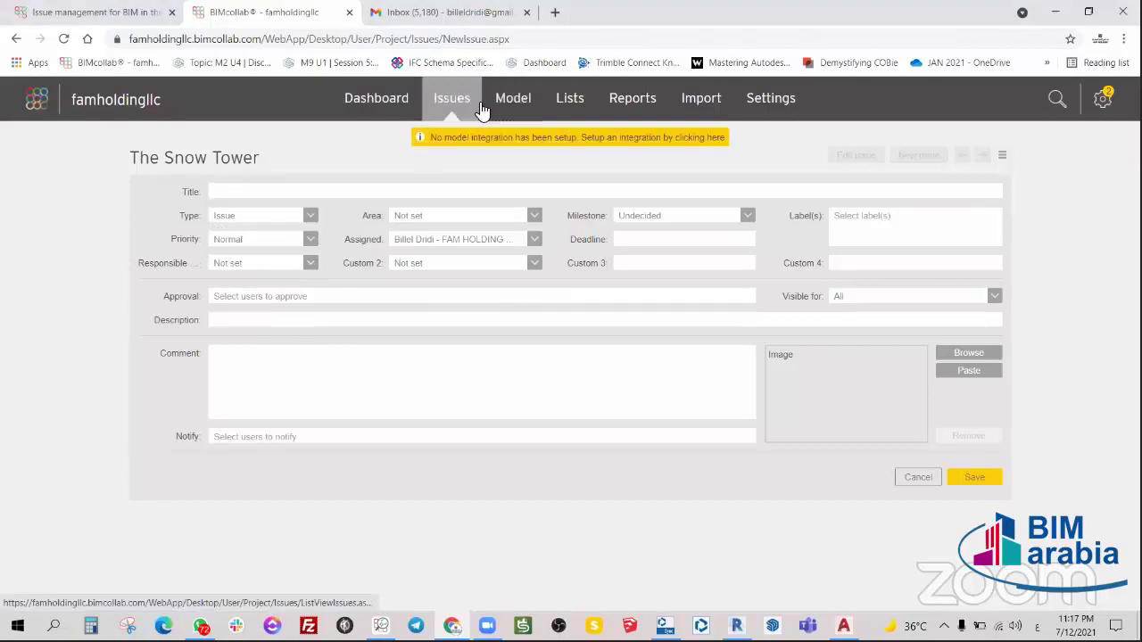
left_click(453, 104)
left_click(384, 107)
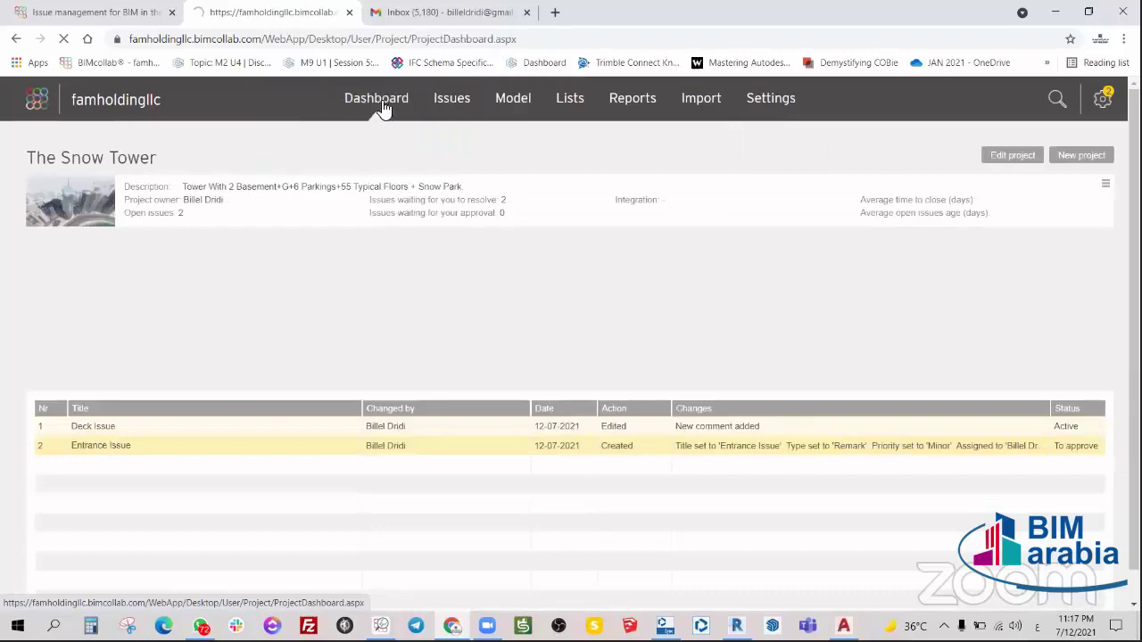
- View the Snow Tower issues as a list, picture tiles, statistics charts, then the activity log
left_click(452, 103)
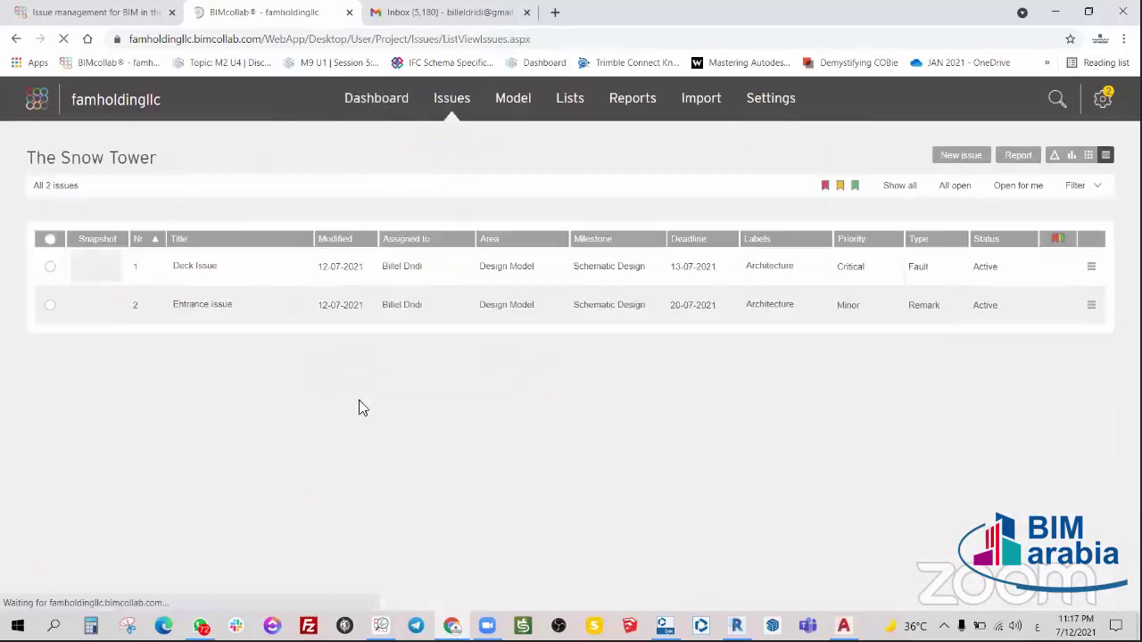
left_click(1087, 157)
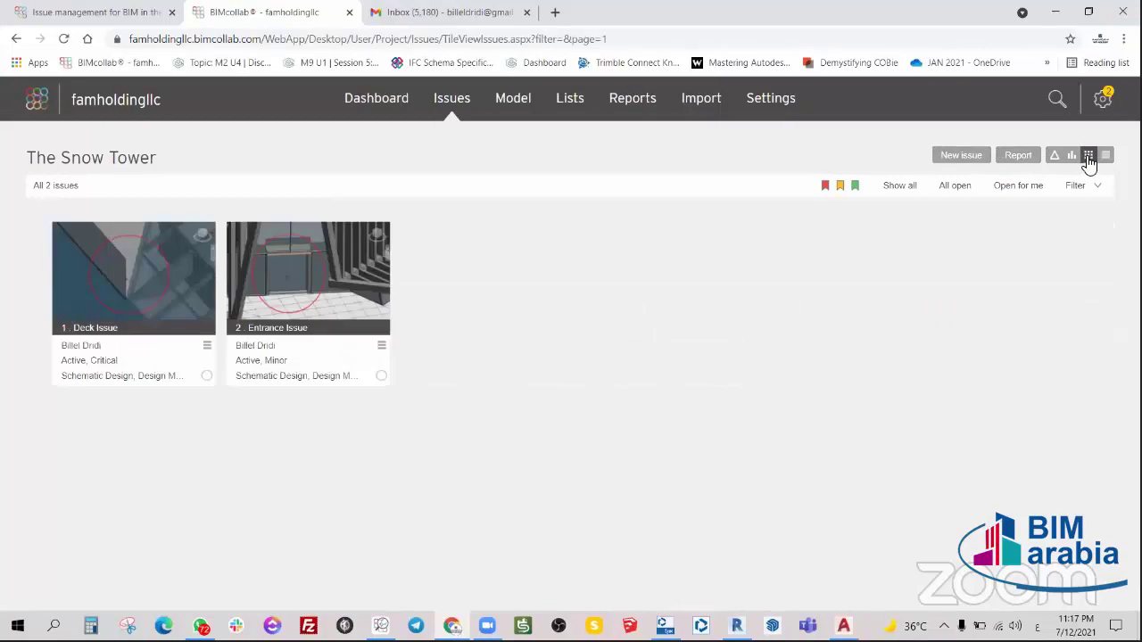
left_click(1071, 157)
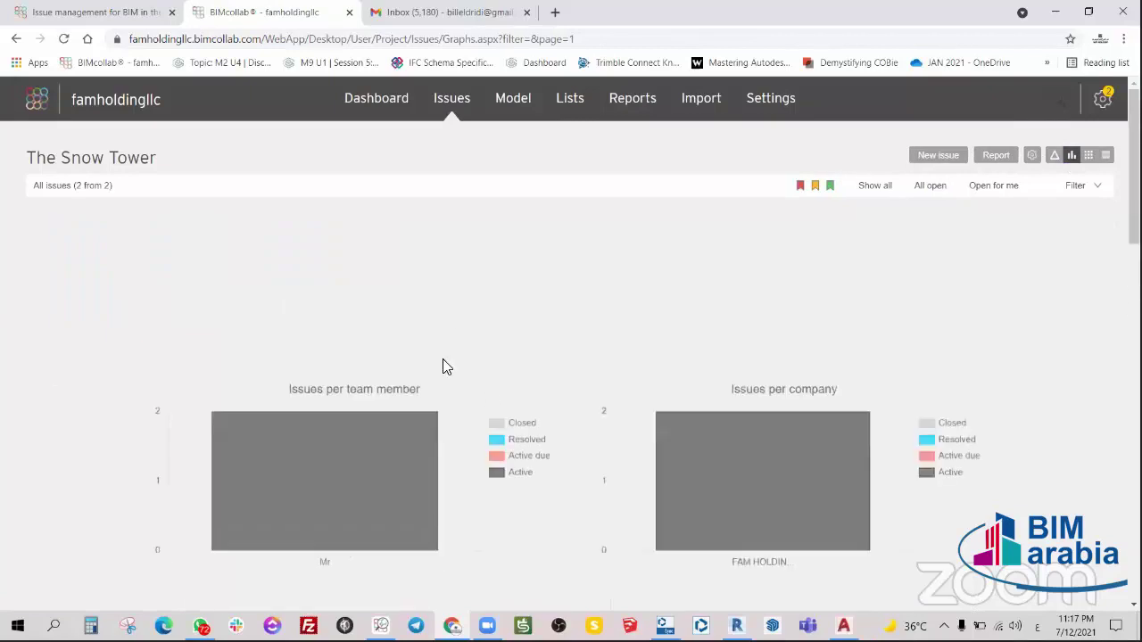
scroll(446, 370, "down", 1)
scroll(428, 383, "down", 4)
scroll(482, 402, "down", 5)
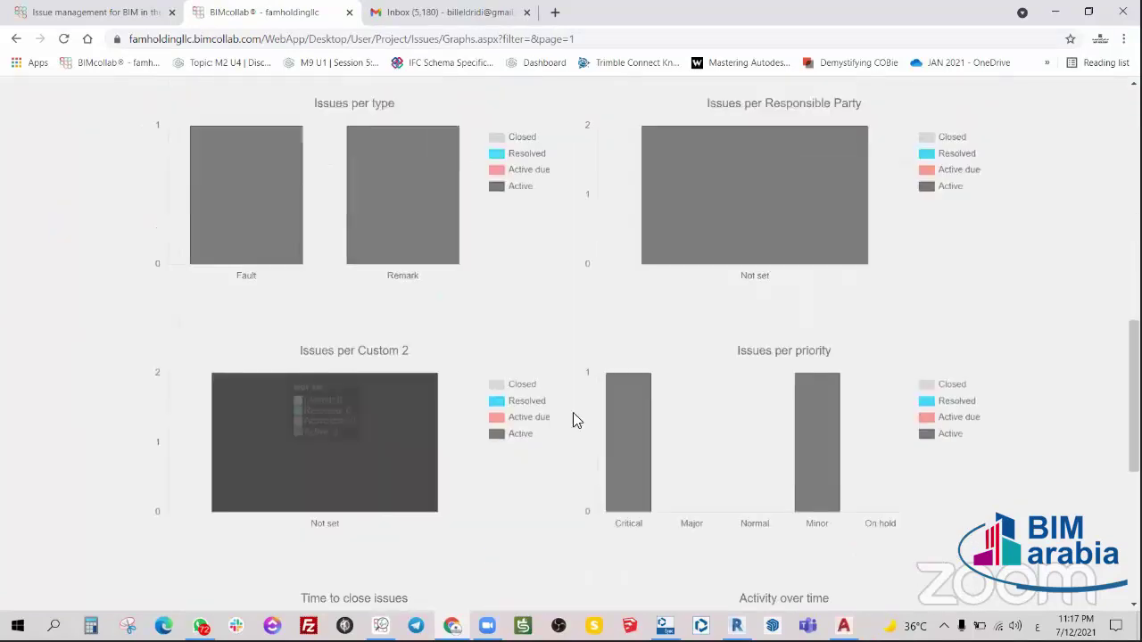
scroll(535, 406, "down", 5)
scroll(505, 385, "up", 10)
scroll(852, 243, "up", 1)
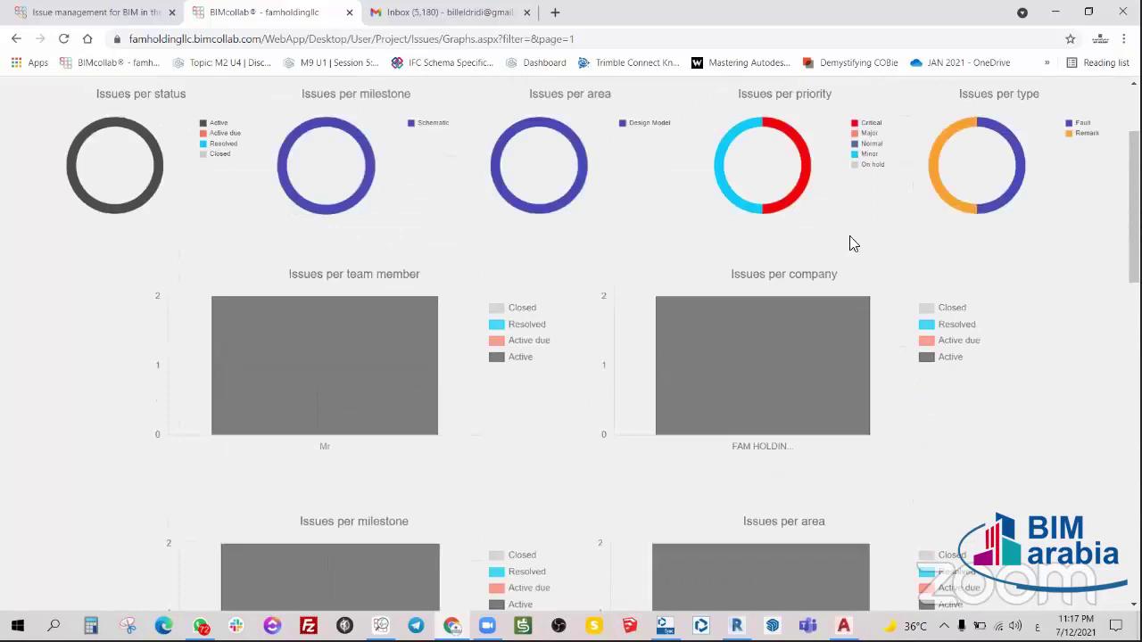
scroll(852, 243, "up", 2)
left_click(1055, 157)
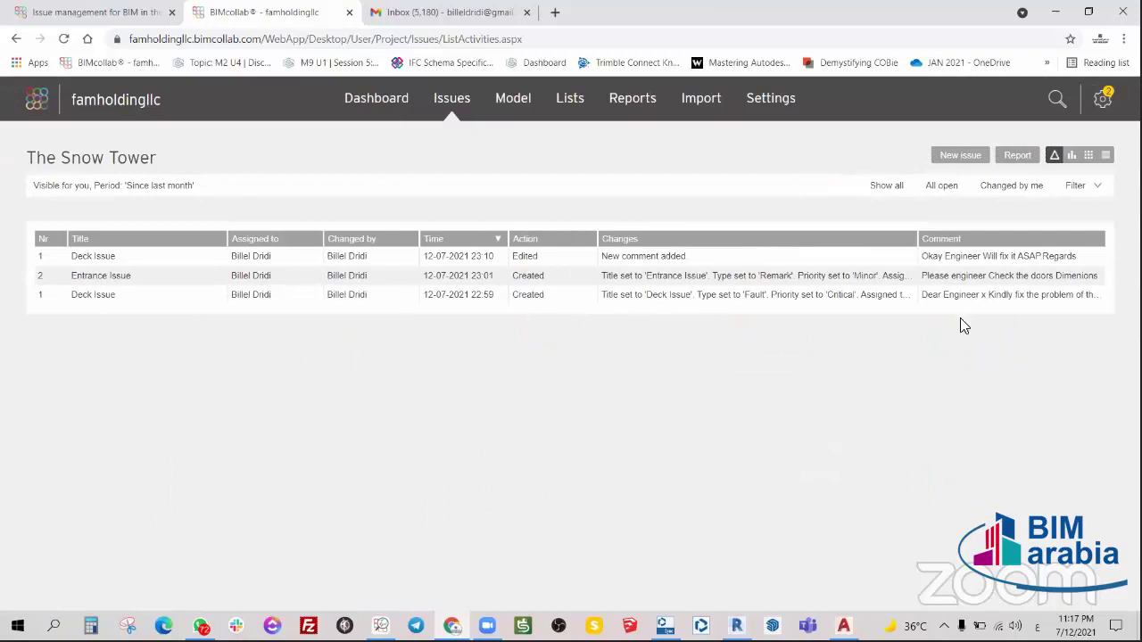
- Generate a PDF activity report named 'The_Snow_Tower_Weekly_Report_May01'
left_click(1016, 156)
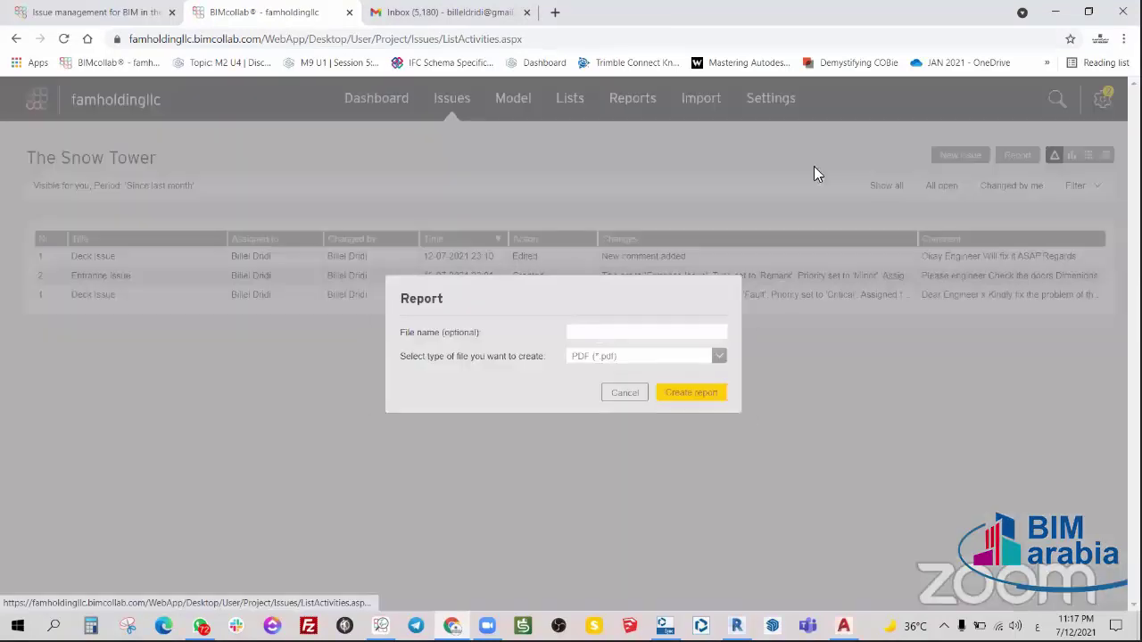
left_click(600, 334)
key("alt+shift")
type("The")
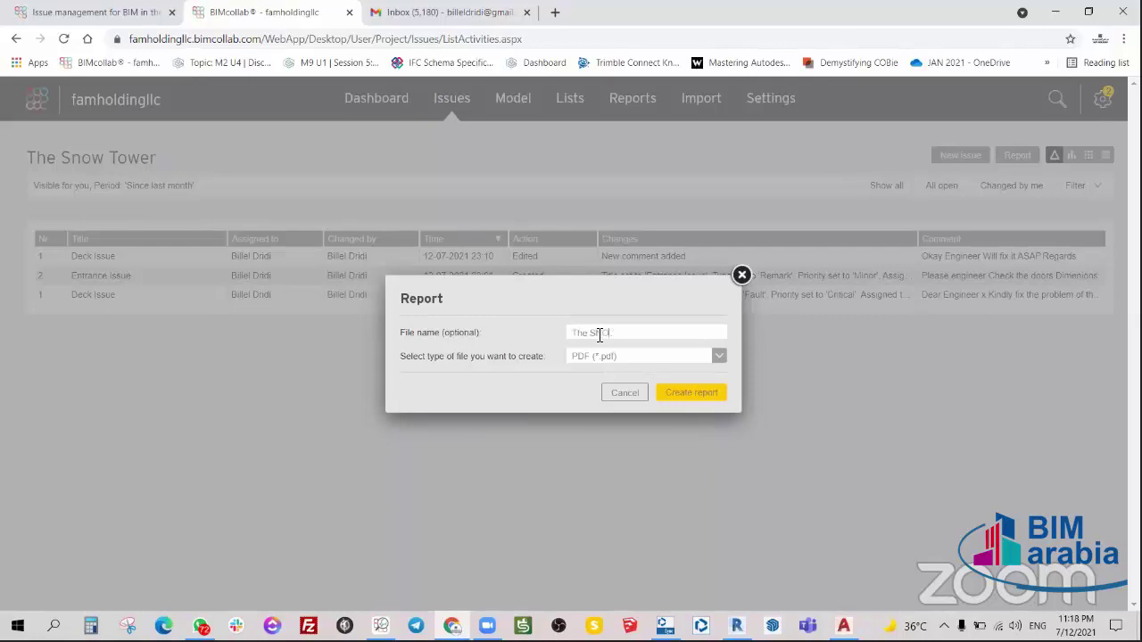
key("BackSpace")
key("BackSpace")
key("BackSpace")
type("now Tower W")
type("eekly")
type(" Report_")
type("May")
type("01")
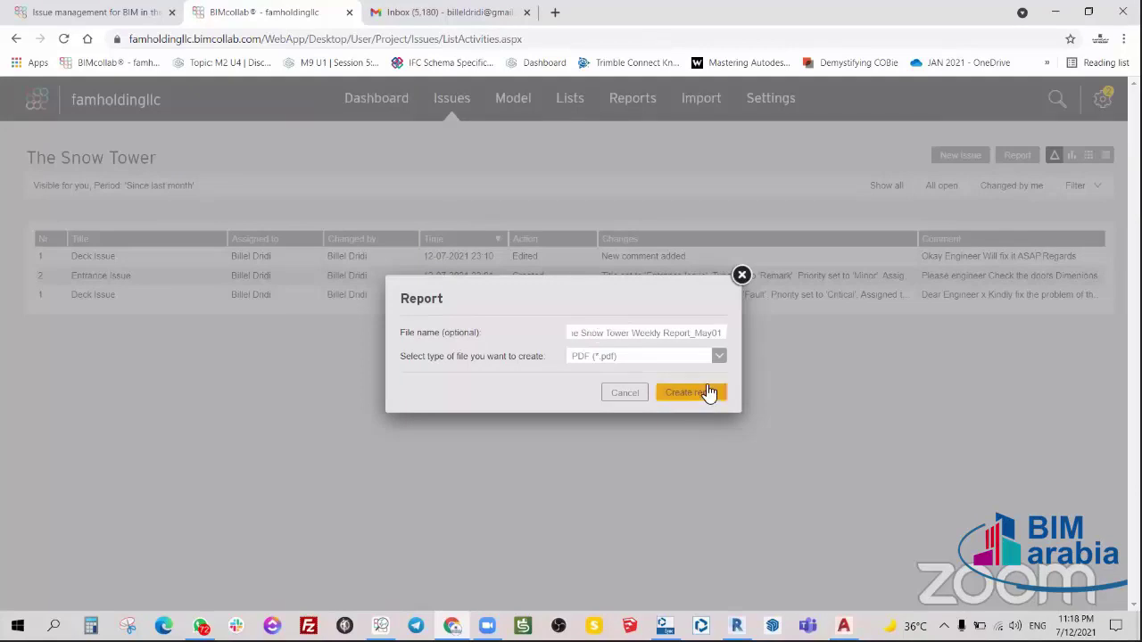
left_click(705, 392)
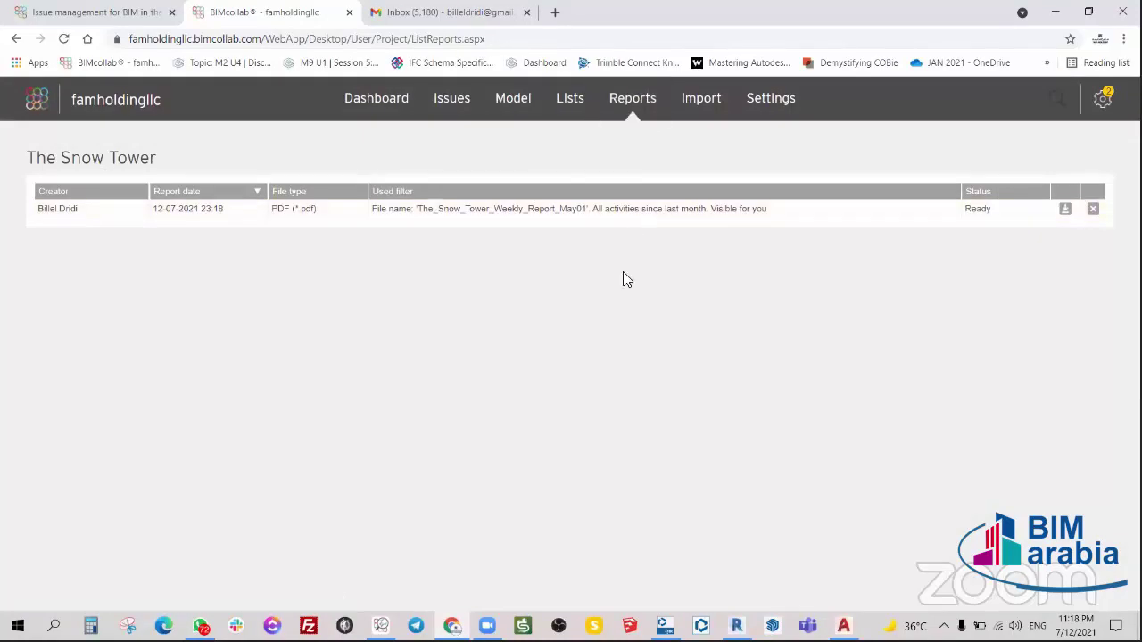
- Download the finished report and show it in the Downloads folder
left_click(1065, 211)
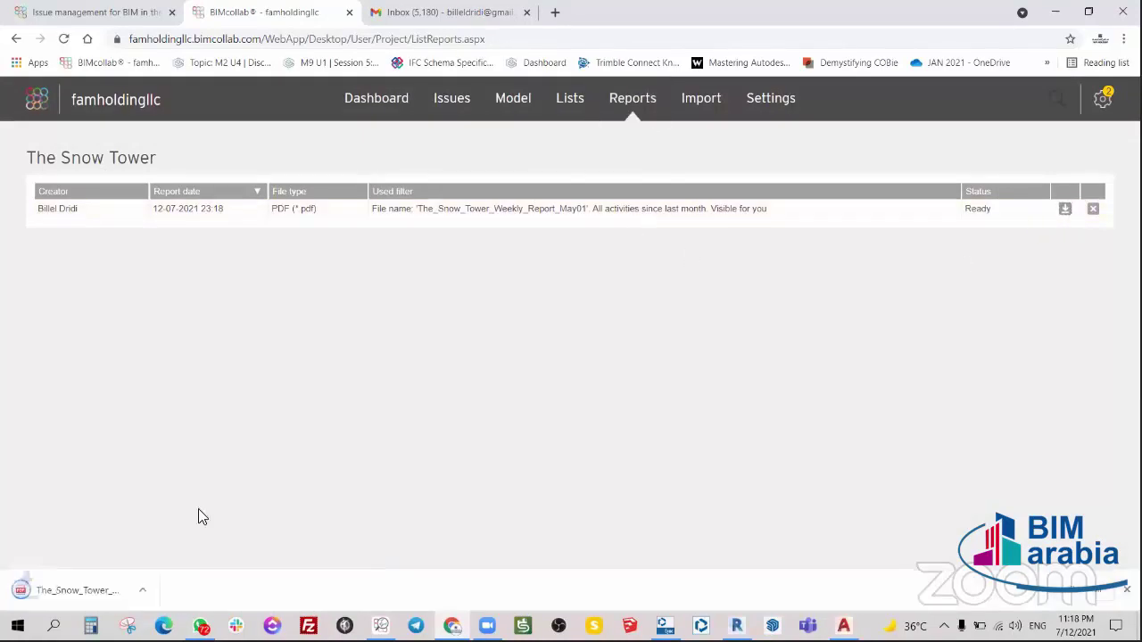
right_click(101, 594)
left_click(140, 549)
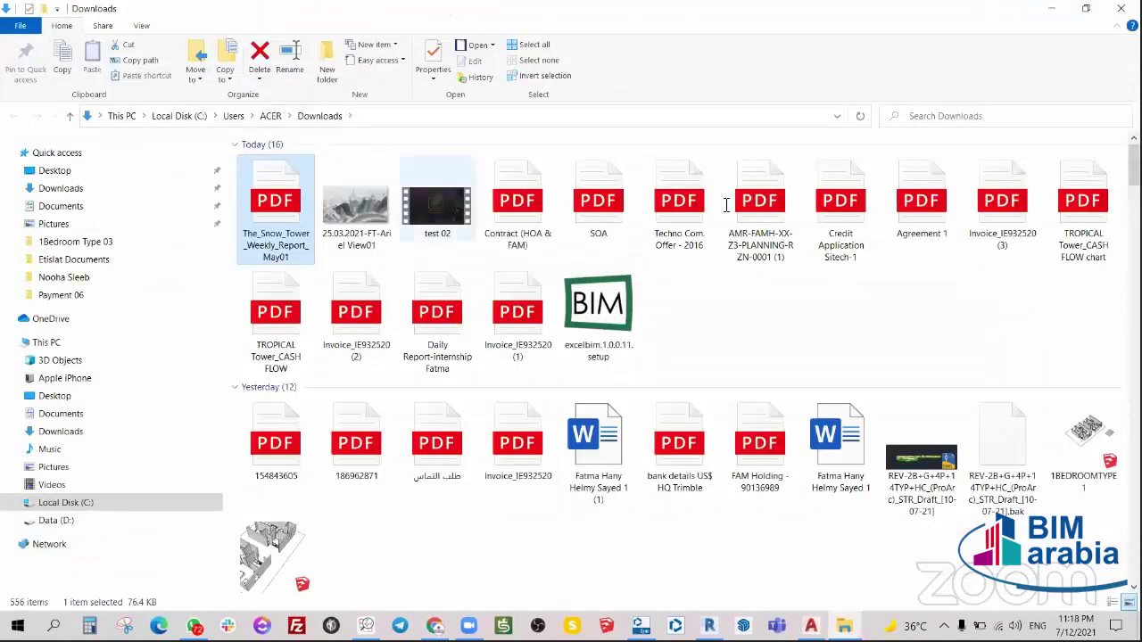
- Open the selected Snow Tower weekly report PDF from the Downloads folder
key("Return")
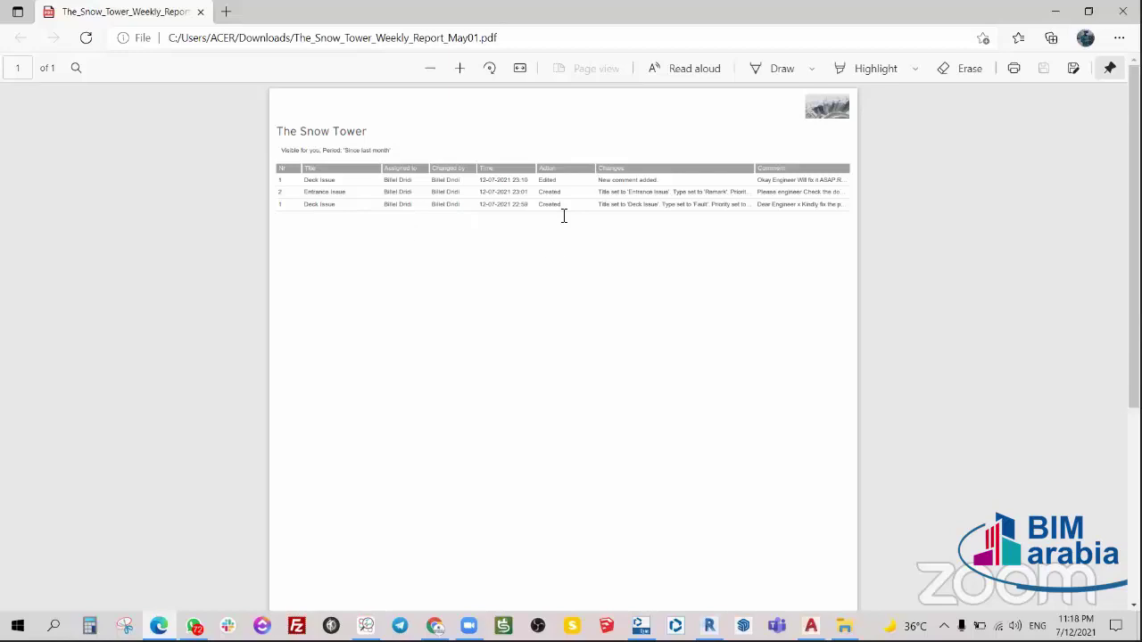
- Review the one-page Snow Tower activity report, then minimize Edge to reveal Downloads
left_click(863, 68)
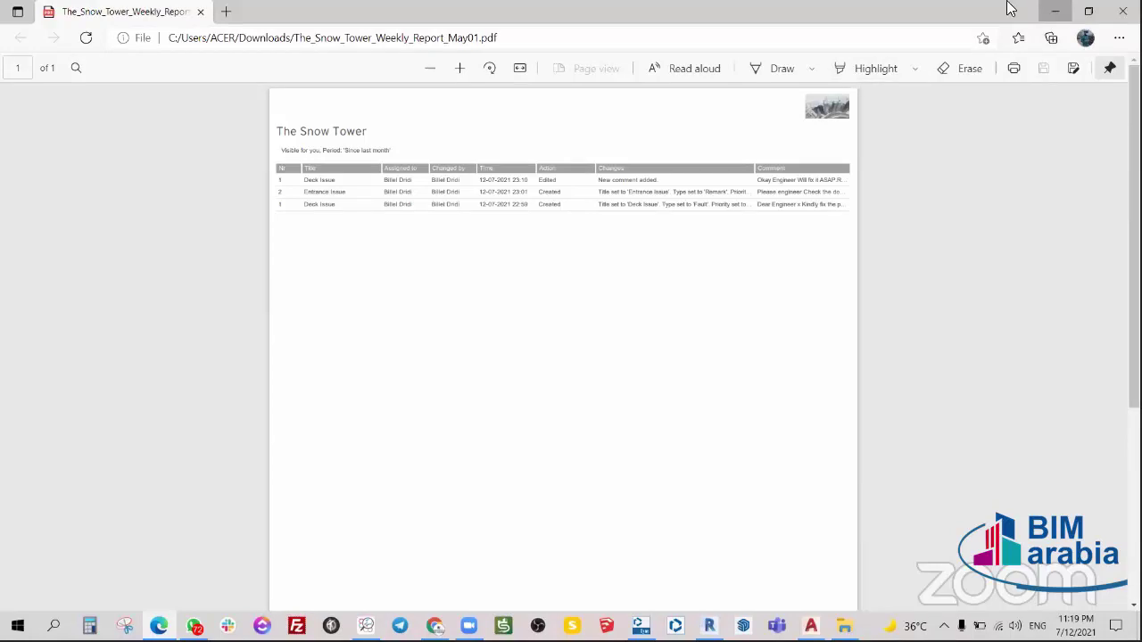
left_click(1055, 11)
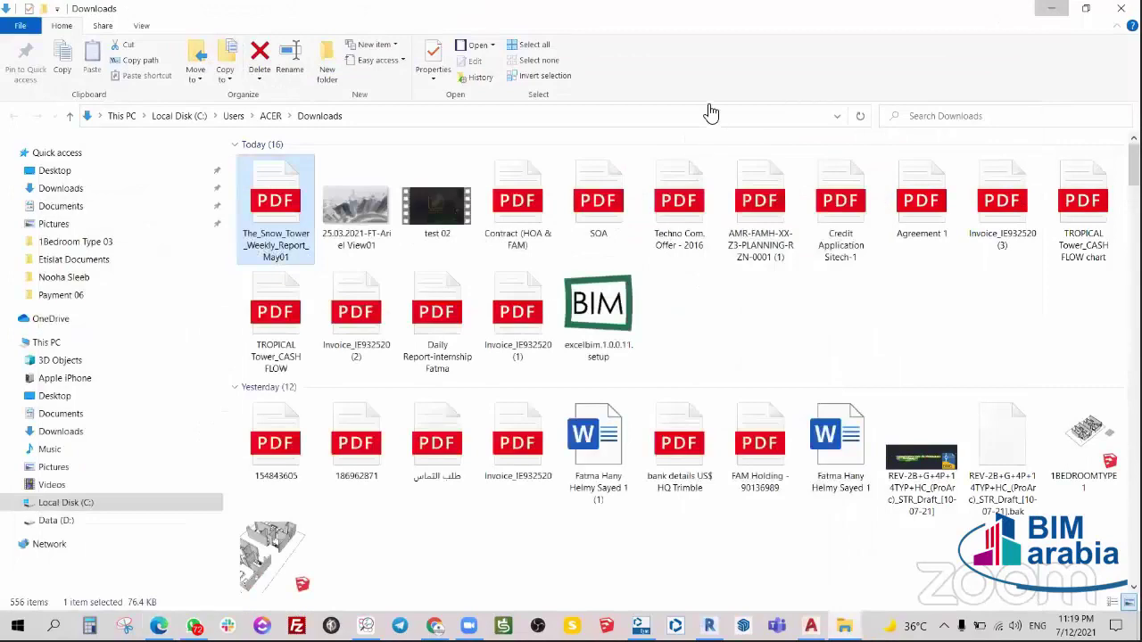
- Back in BIMcollab, open The Snow Tower's issues and select then deselect the Deck Issue
key("alt+Tab")
left_click(709, 107)
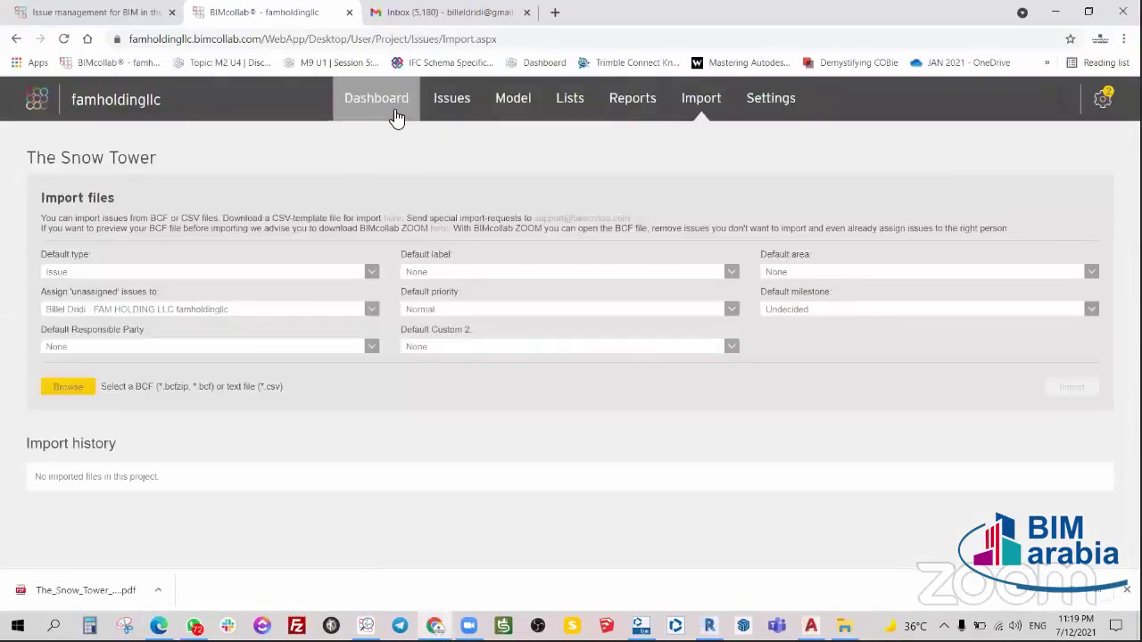
left_click(397, 117)
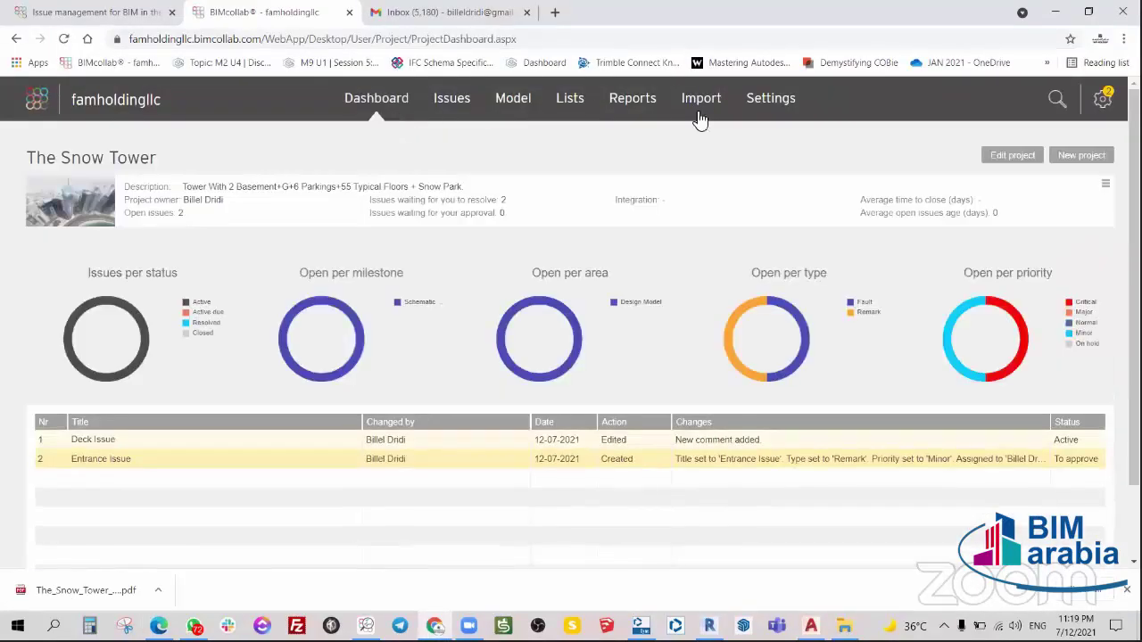
left_click(451, 103)
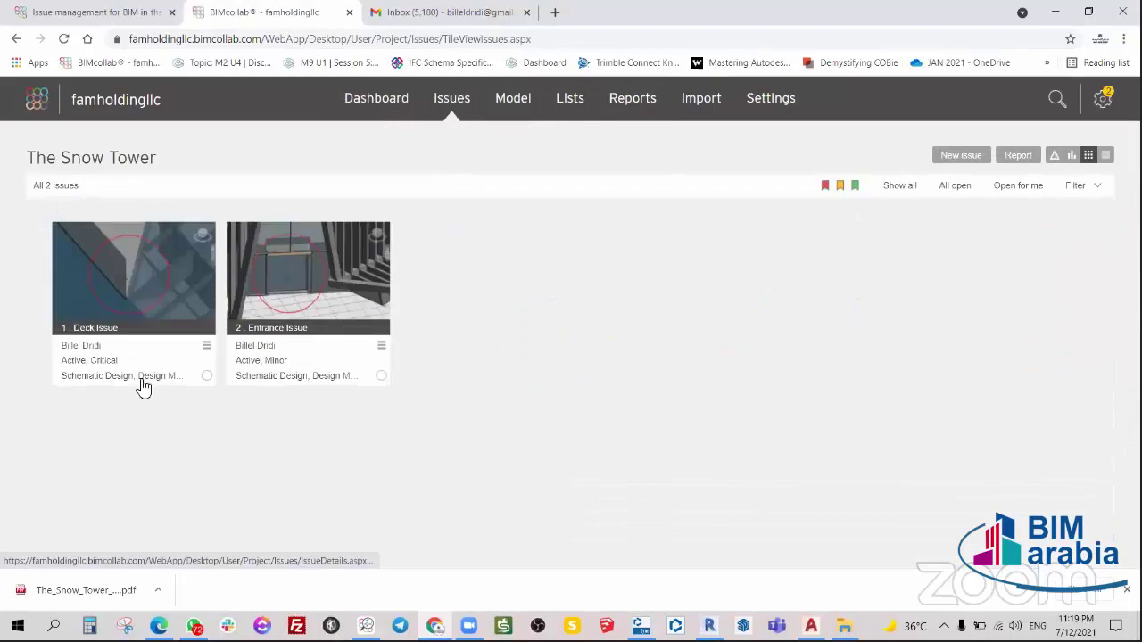
left_click(206, 376)
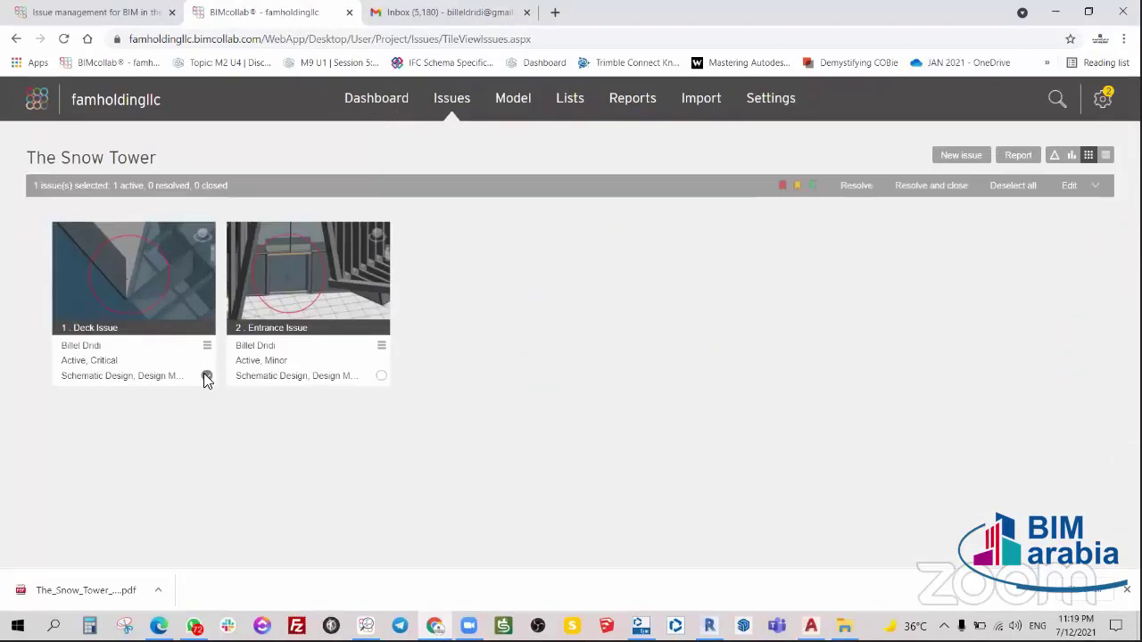
left_click(206, 376)
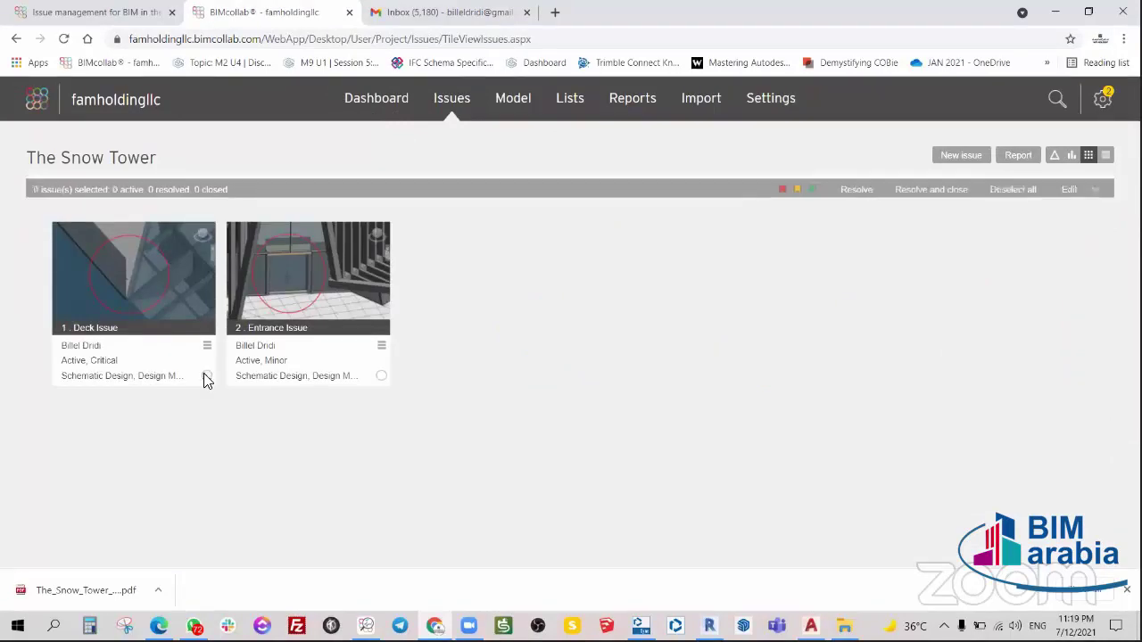
- Go through Settings to the project dashboard, then Alt+Tab back to Revit
left_click(769, 105)
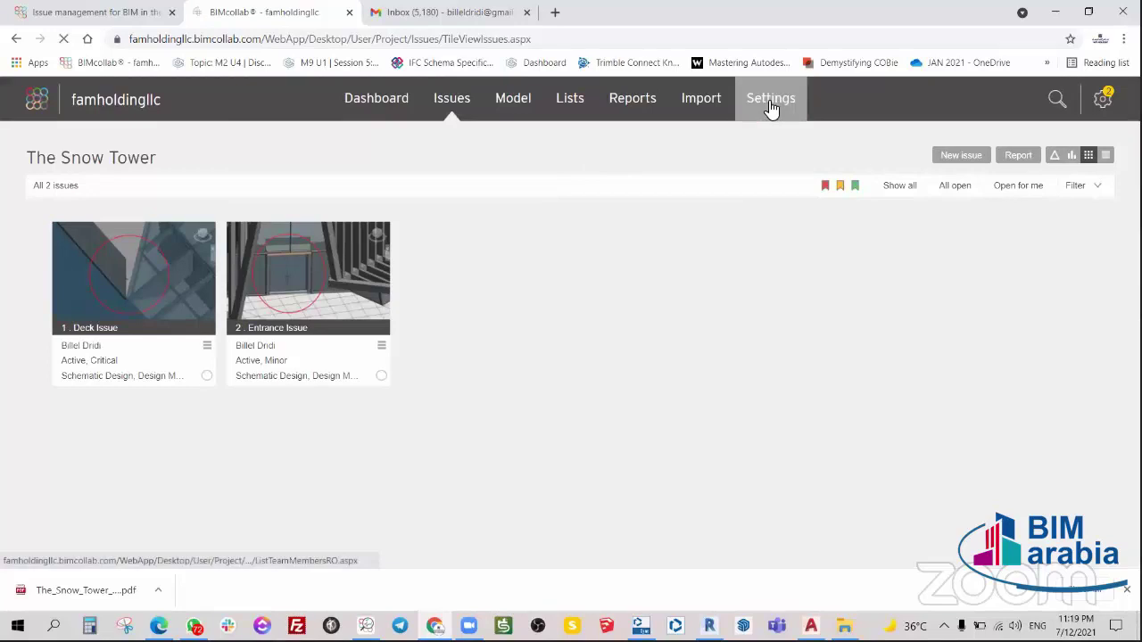
left_click(388, 116)
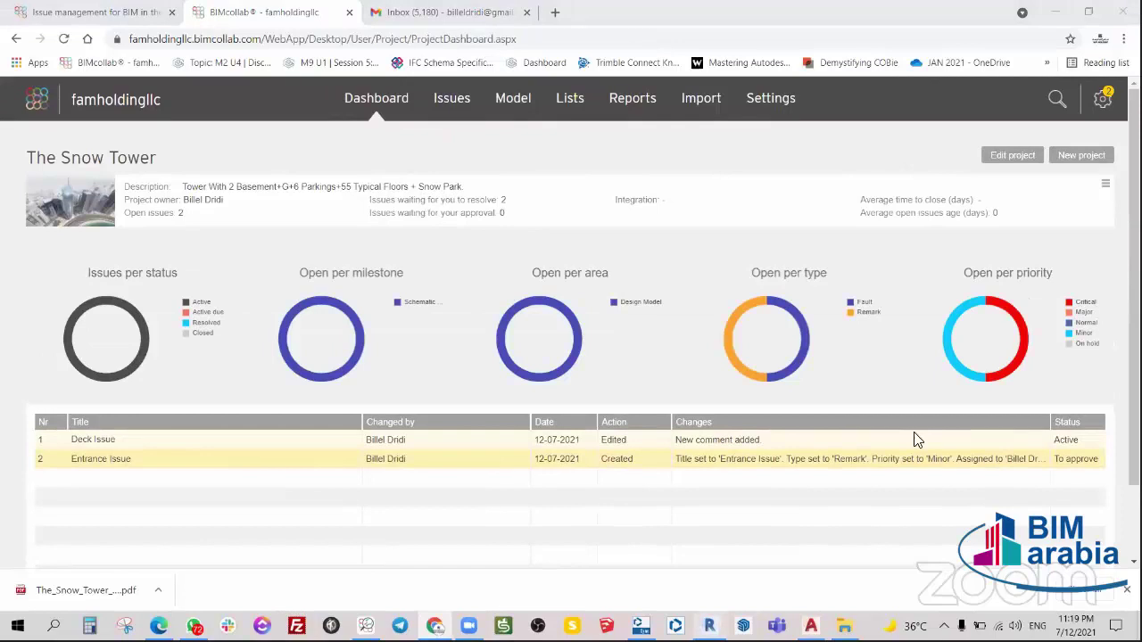
key("alt+Tab")
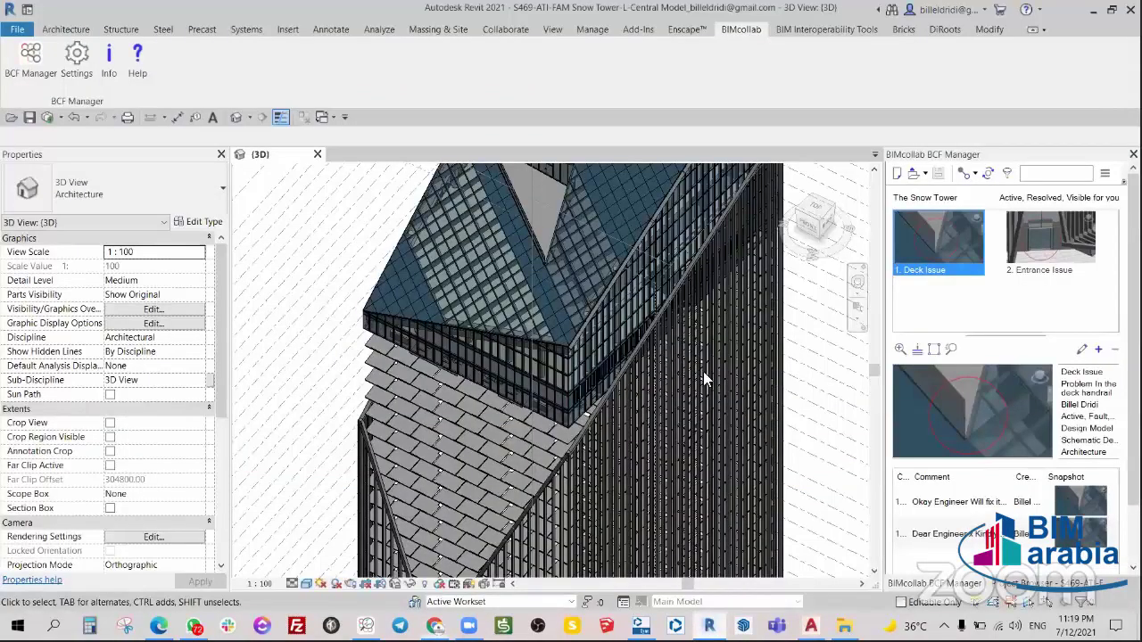
- Orbit out to see the whole tower and select the tower model
scroll(653, 317, "down", 3)
mouse_move(653, 317)
middle_mouse_down("shift")
mouse_move(676, 375)
mouse_move(843, 385)
mouse_move(734, 374)
mouse_move(690, 319)
mouse_move(546, 358)
mouse_move(675, 349)
mouse_move(662, 369)
mouse_move(651, 363)
middle_mouse_up("shift")
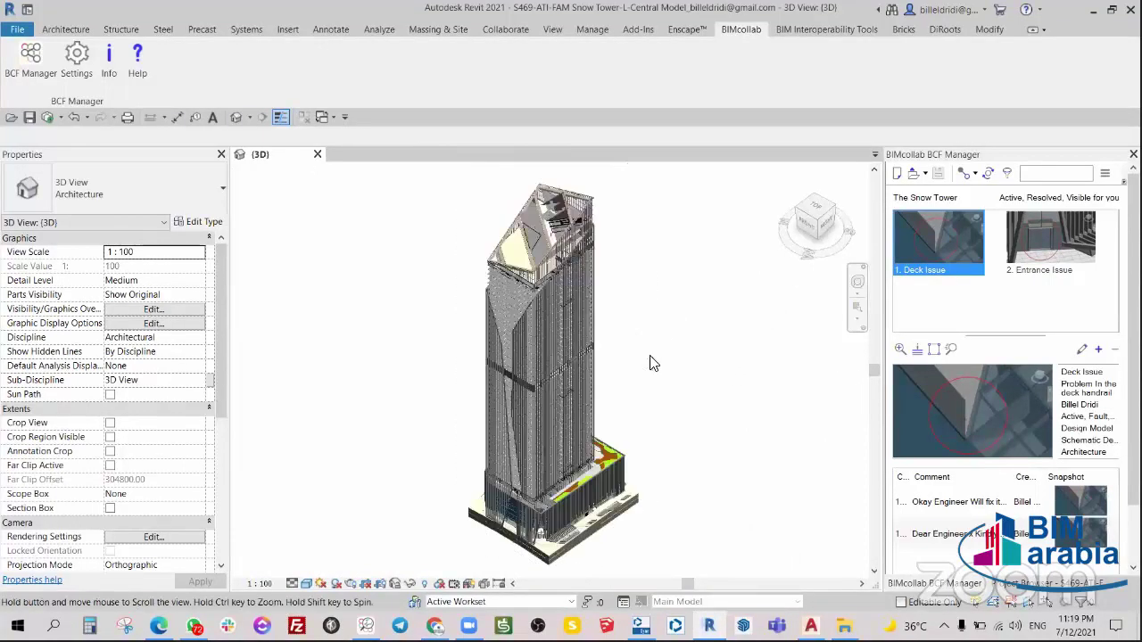
left_click(618, 340)
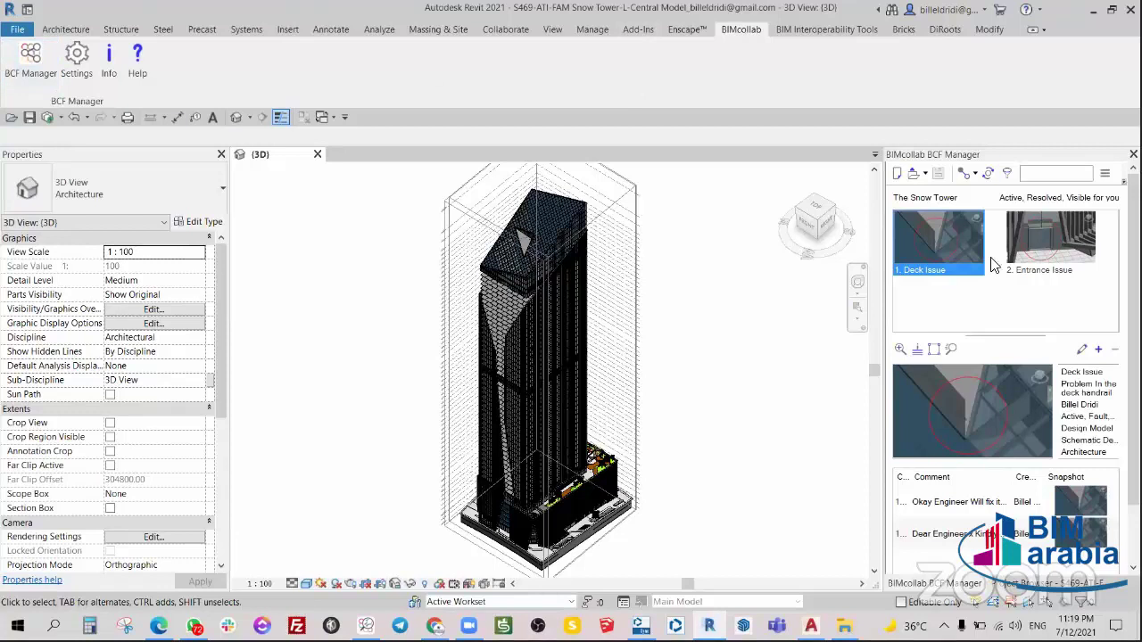
- Synchronize The Snow Tower issues, check the connected project, and show the Deck Issue details
left_click(986, 174)
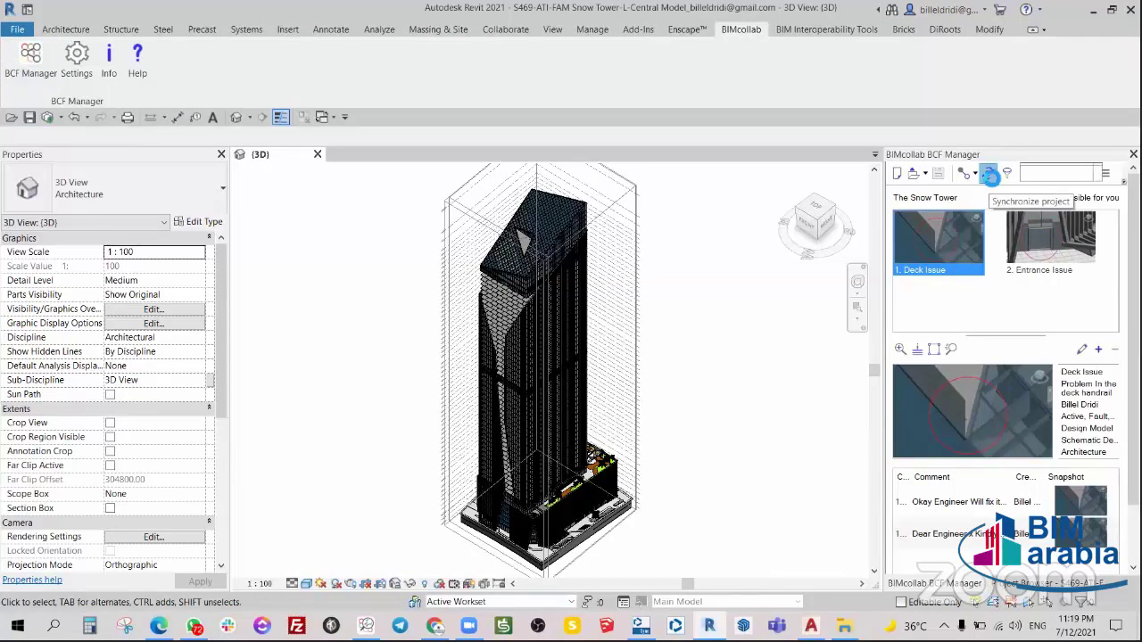
left_click(975, 174)
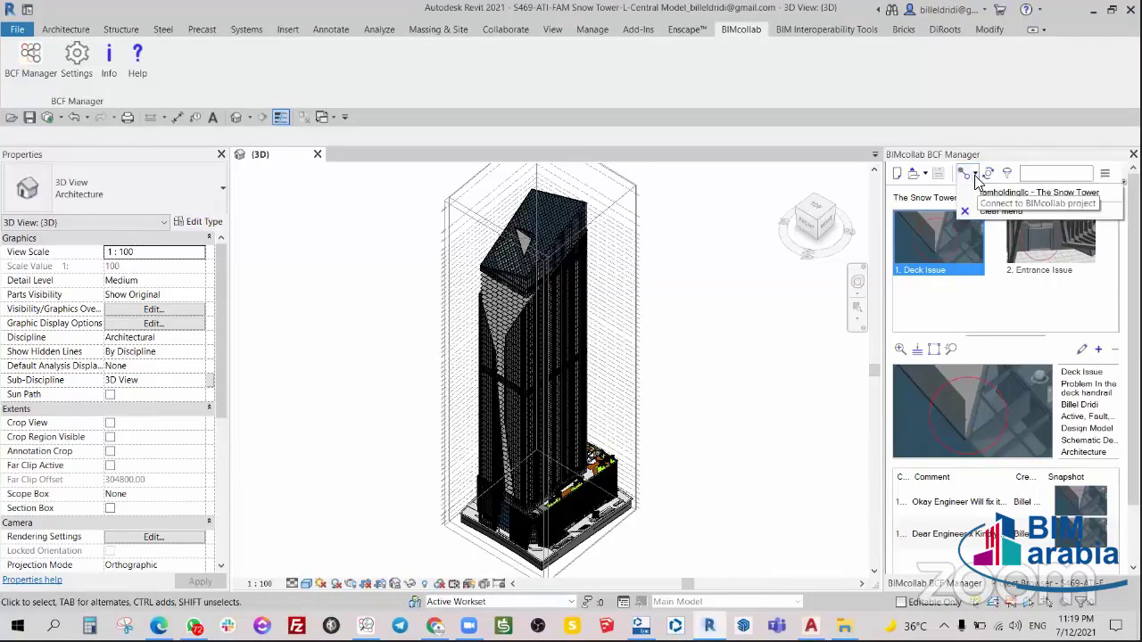
left_click(976, 303)
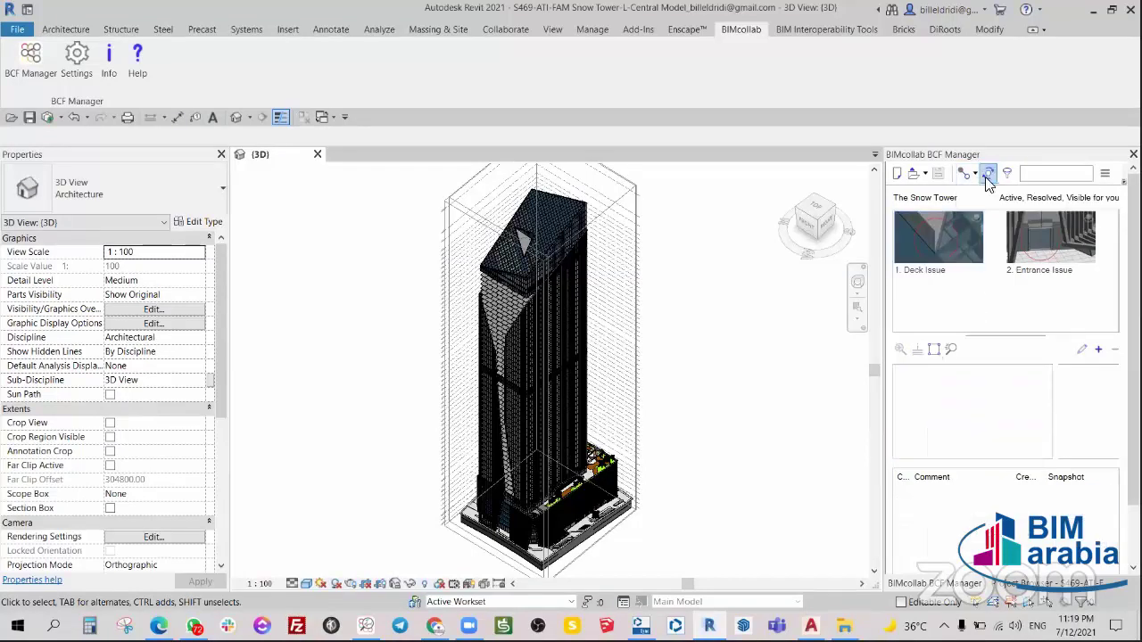
left_click(970, 224)
scroll(987, 530, "down", 2)
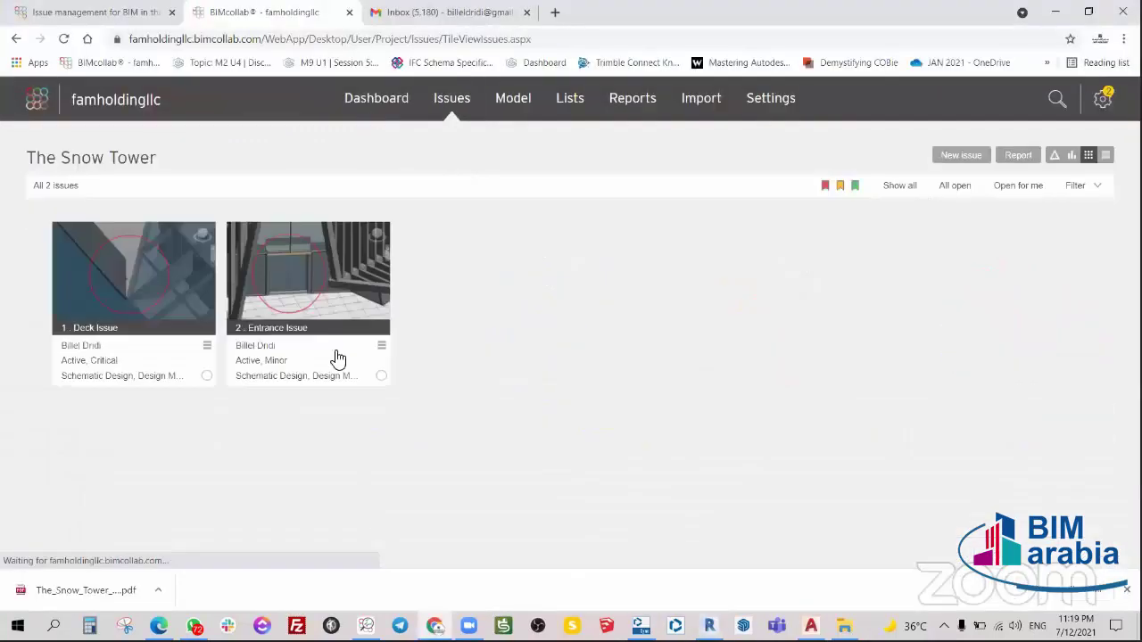
- Resolve the Deck Issue to Closed, leaving only the Entrance Issue open on the dashboard
left_click(175, 291)
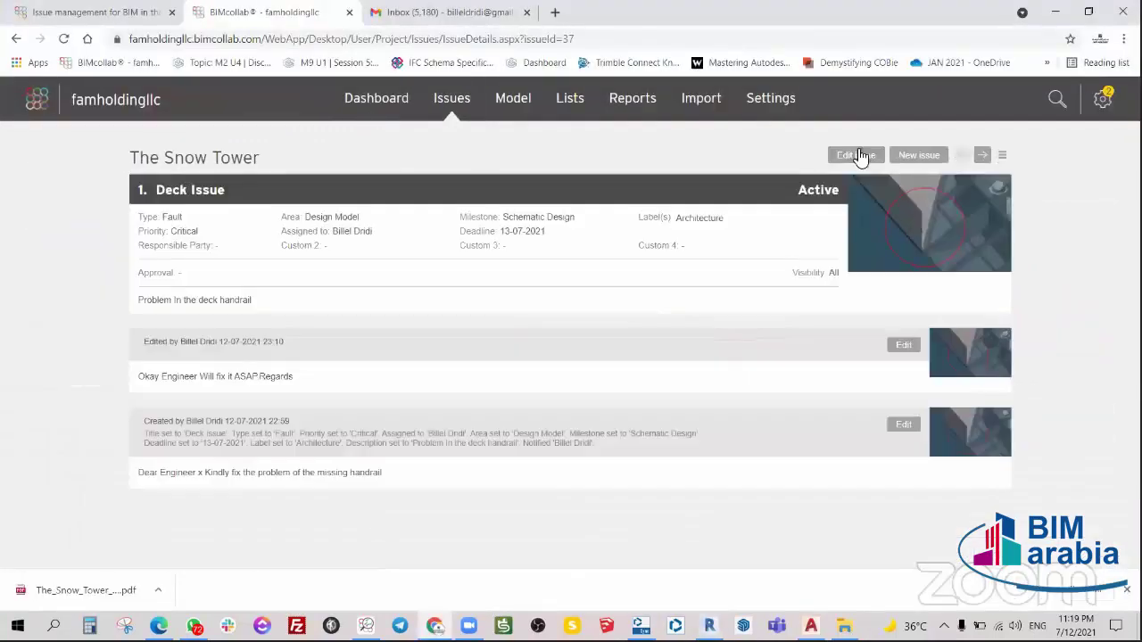
left_click(859, 156)
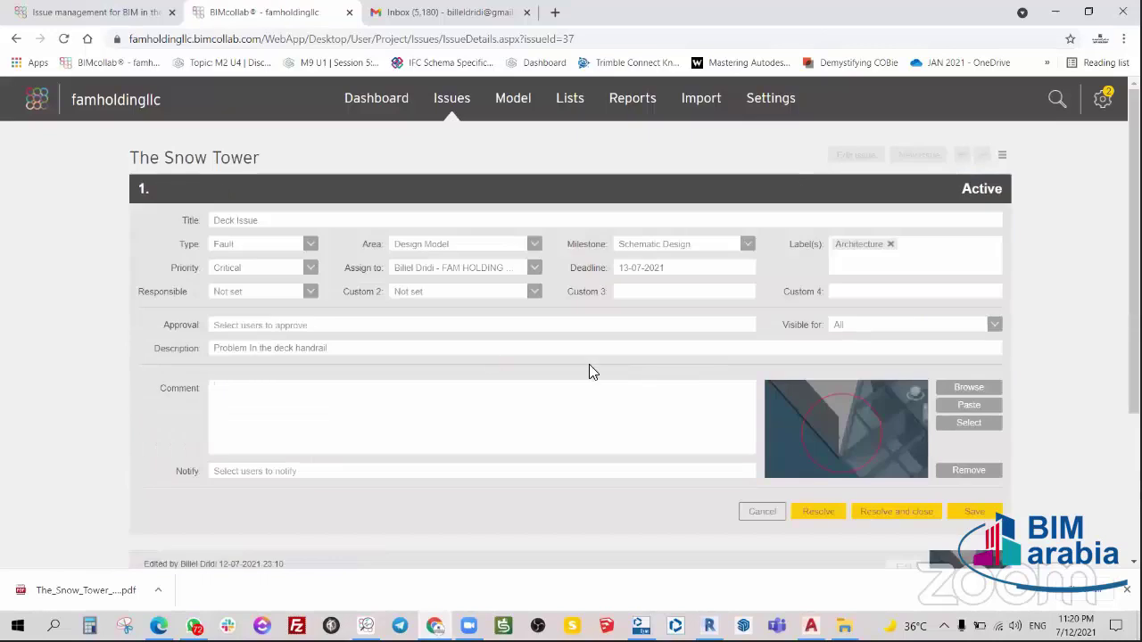
scroll(588, 364, "down", 1)
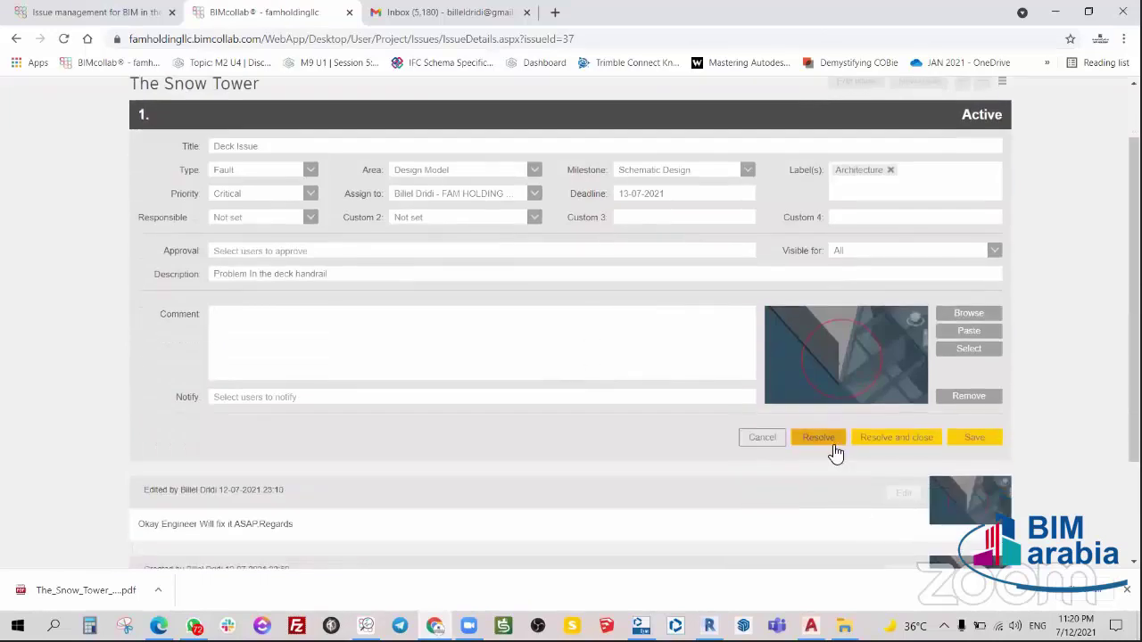
left_click(893, 437)
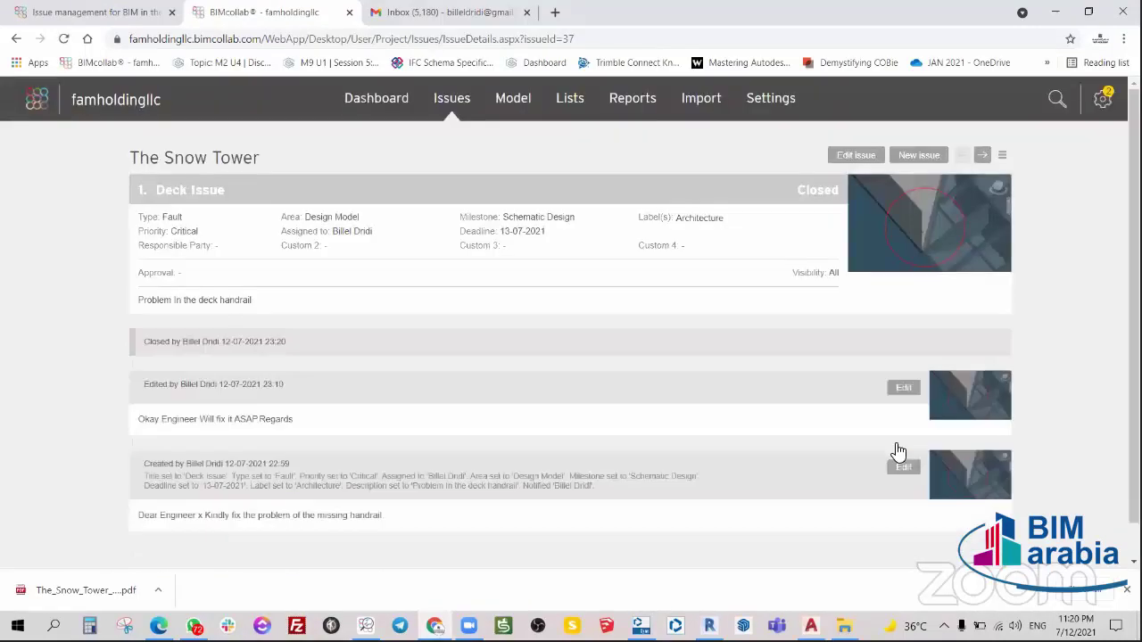
scroll(446, 383, "down", 1)
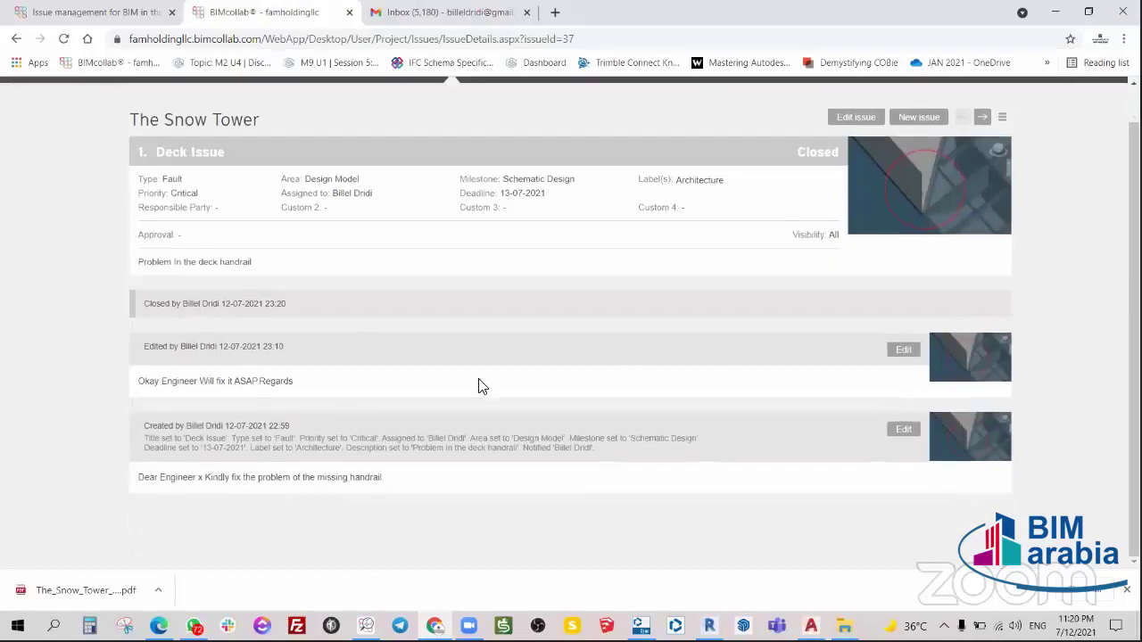
scroll(472, 339, "up", 1)
left_click(398, 100)
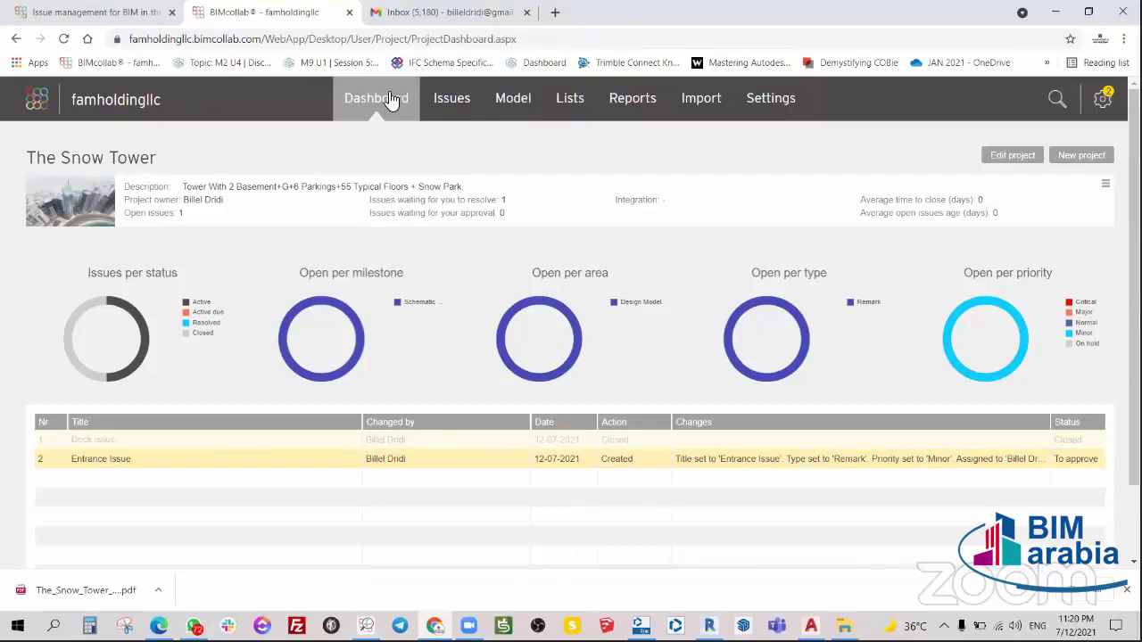
mouse_move(130, 314)
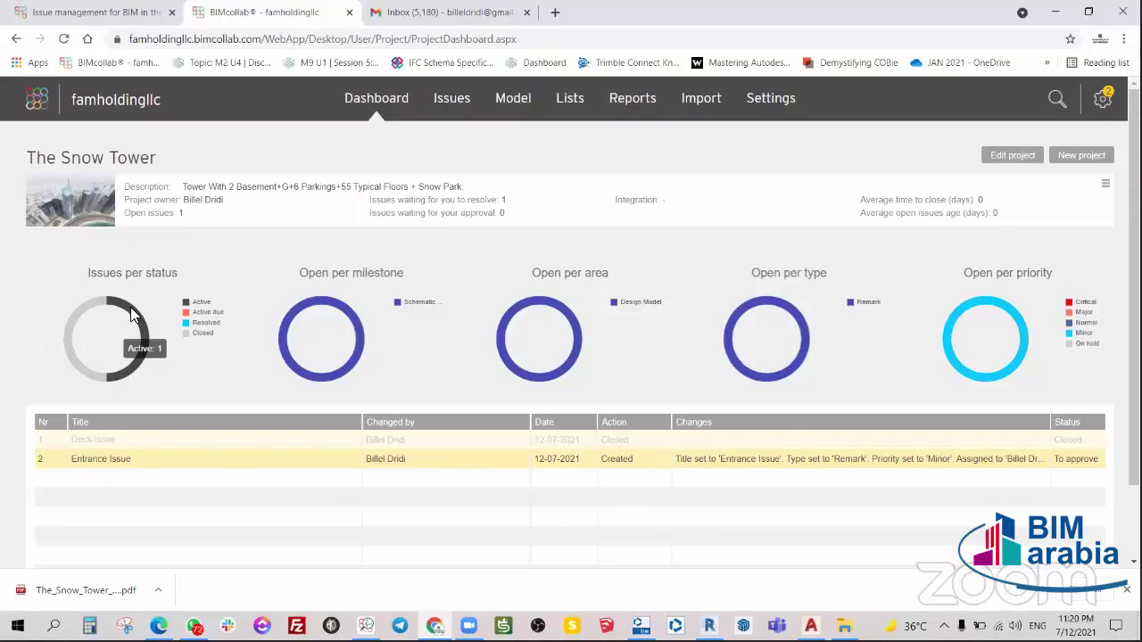
left_click(461, 114)
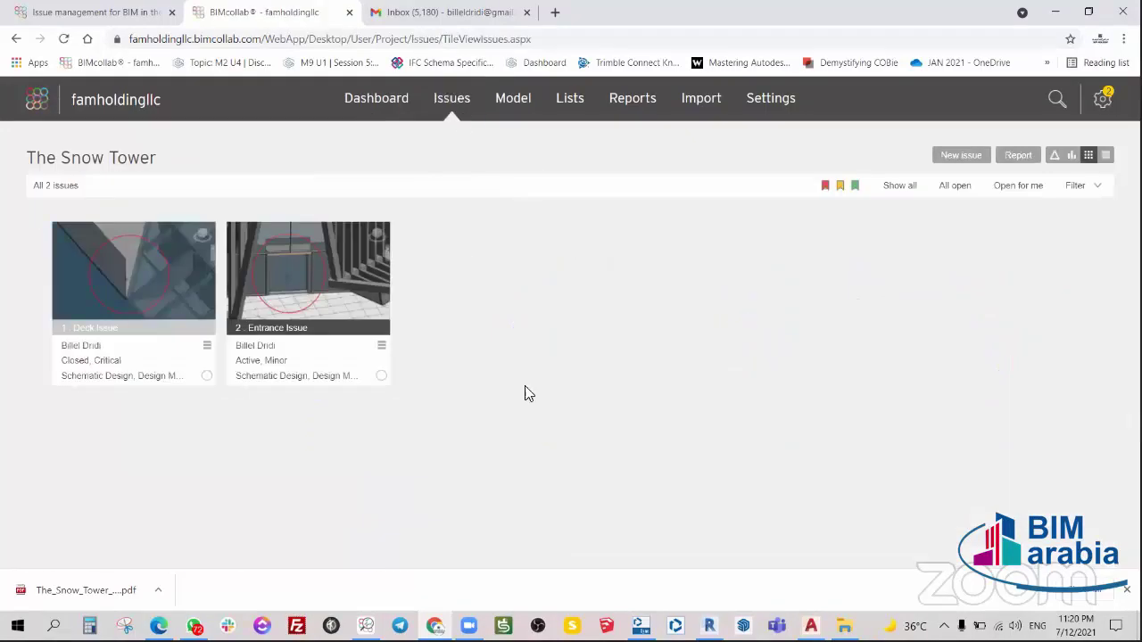
left_click(568, 107)
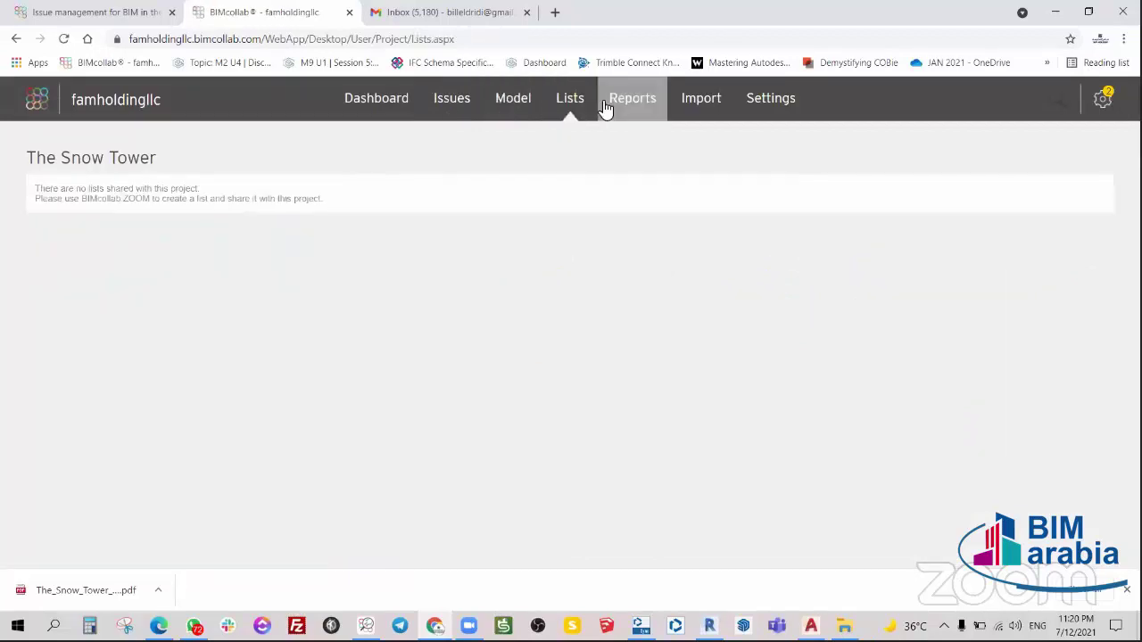
left_click(605, 108)
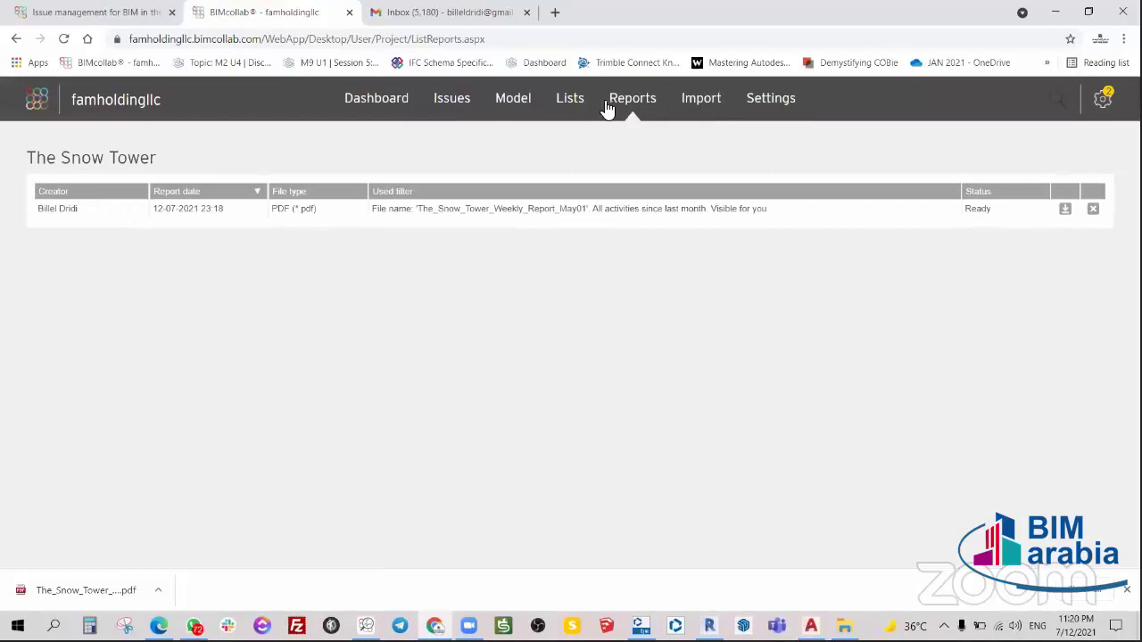
left_click(453, 107)
left_click(408, 106)
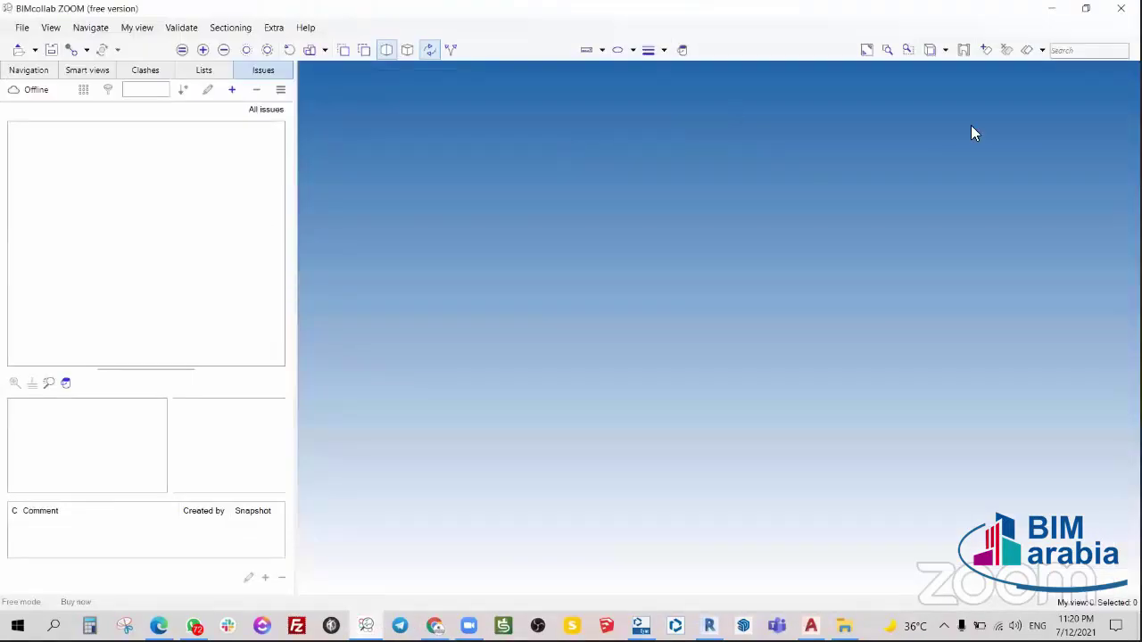
left_click(1051, 9)
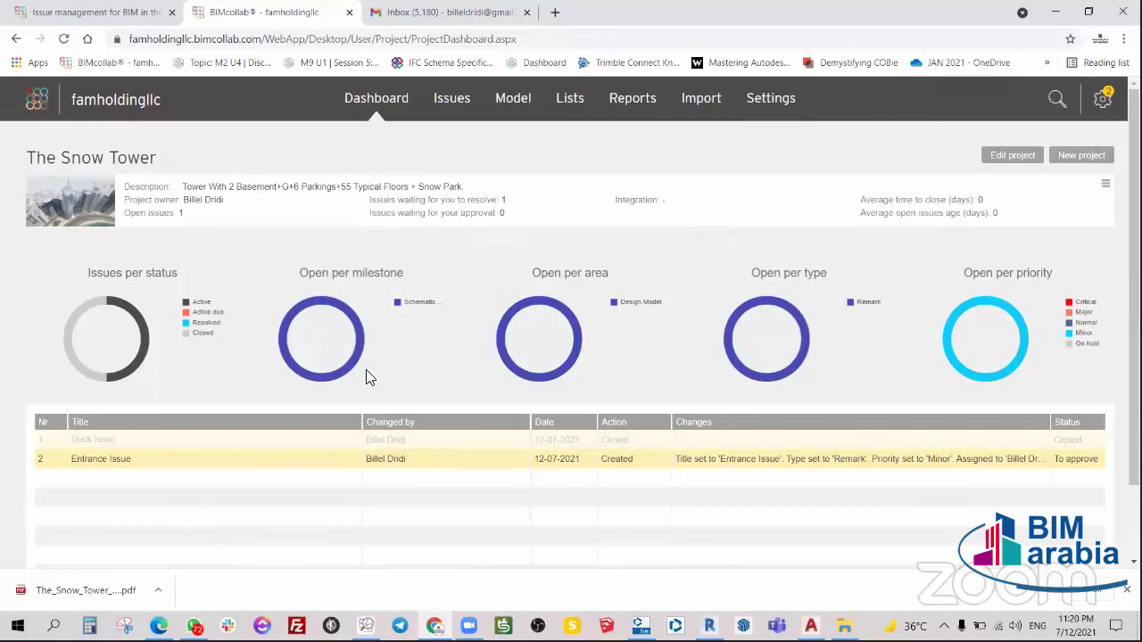
scroll(415, 369, "down", 1)
scroll(415, 369, "up", 1)
scroll(398, 134, "up", 1)
- Return to Revit with the BCF Manager scrolled to the top listing Deck and Entrance issues
key("alt+Tab")
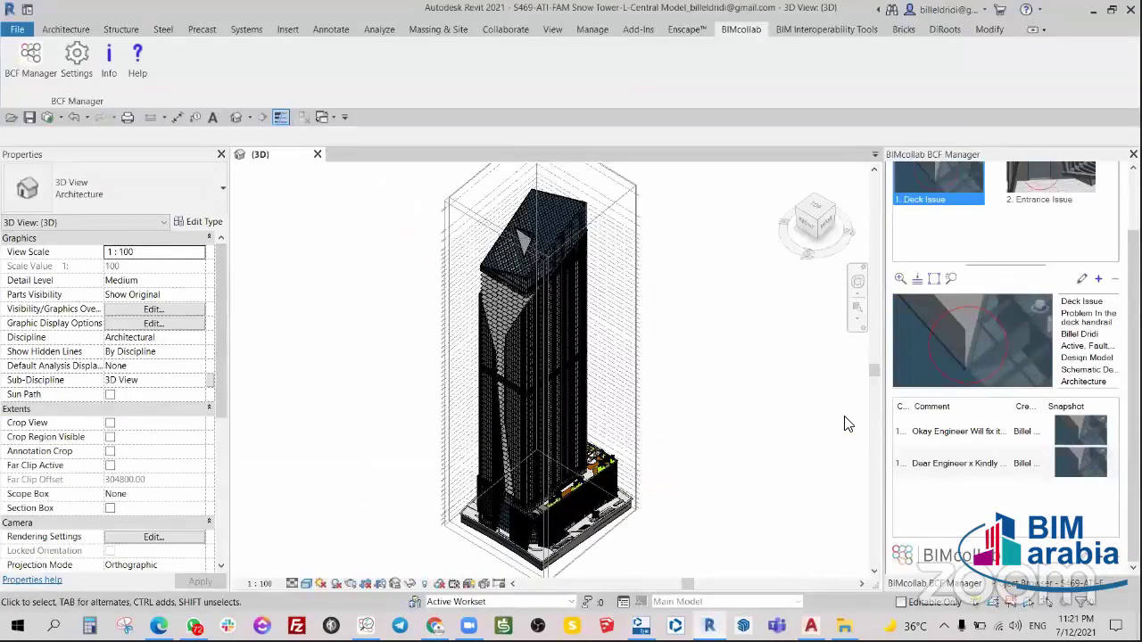
scroll(928, 268, "up", 2)
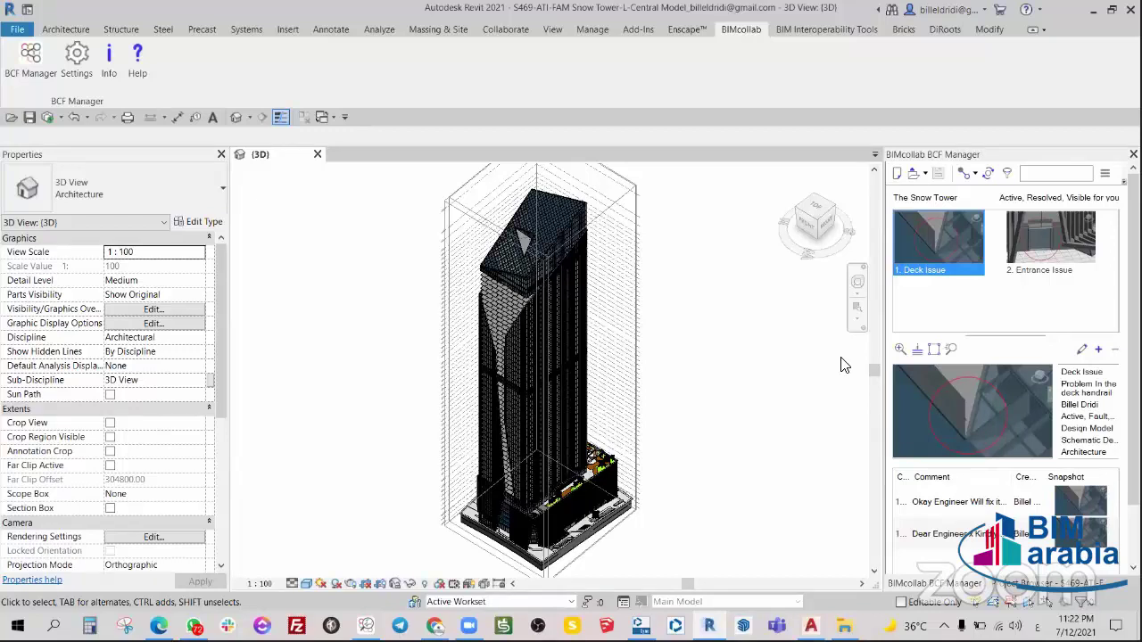
left_click(949, 256)
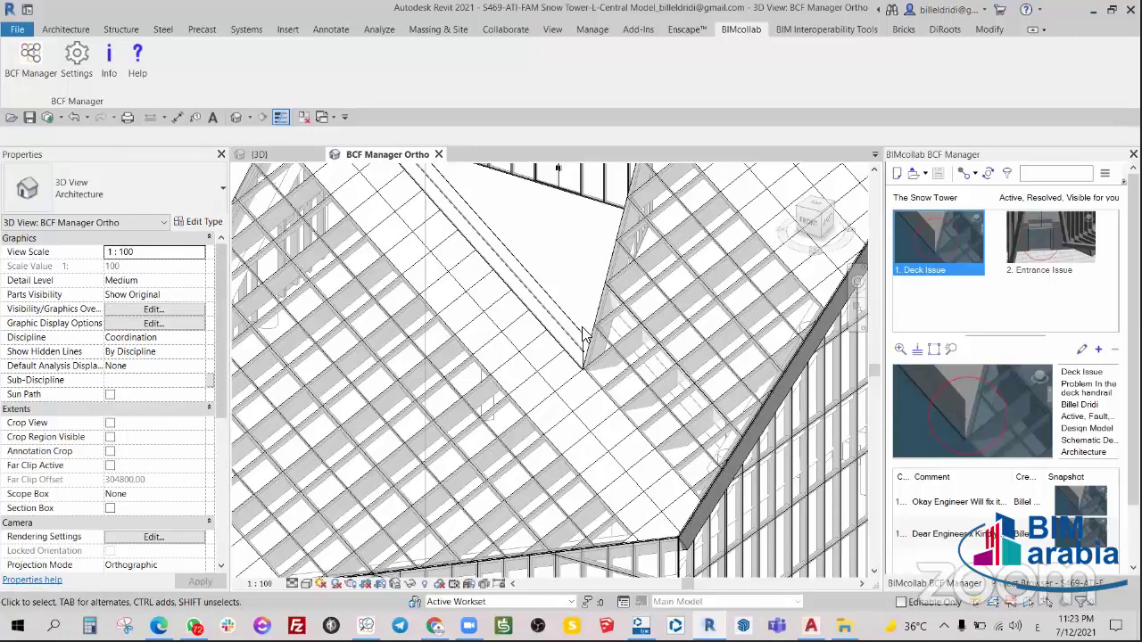
scroll(593, 332, "up", 1)
scroll(588, 335, "up", 1)
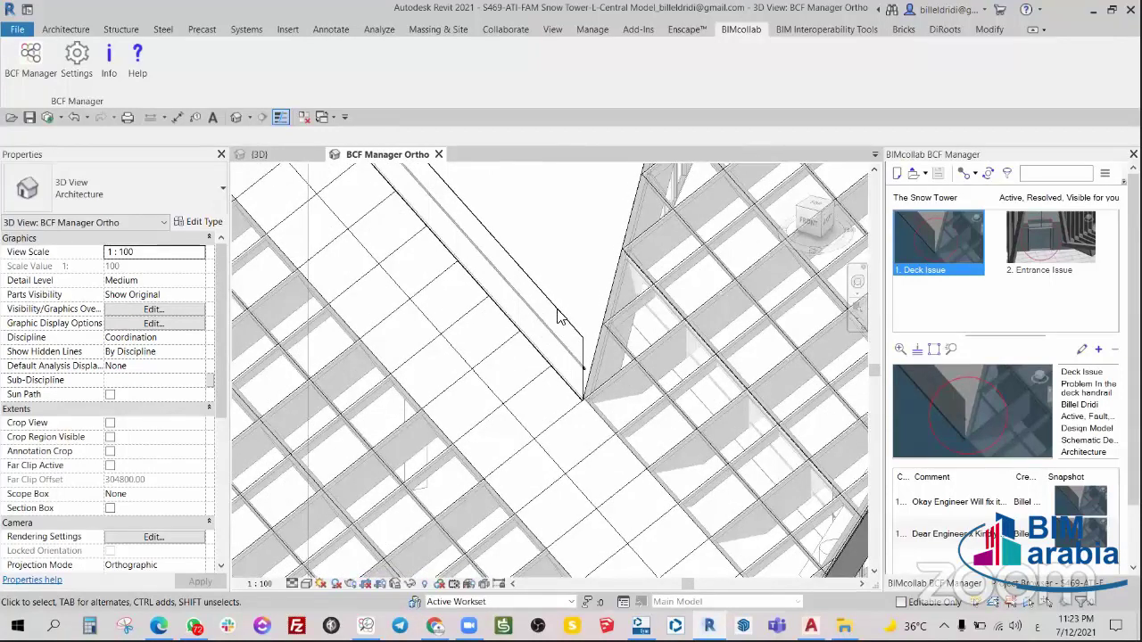
scroll(584, 339, "down", 1)
scroll(584, 339, "down", 1)
mouse_move(446, 295)
middle_mouse_down("shift")
mouse_move(538, 300)
mouse_move(505, 351)
mouse_move(555, 362)
middle_mouse_up("shift")
mouse_move(427, 274)
middle_mouse_down("shift")
mouse_move(552, 355)
mouse_move(547, 318)
mouse_move(540, 387)
mouse_move(538, 319)
middle_mouse_up("shift")
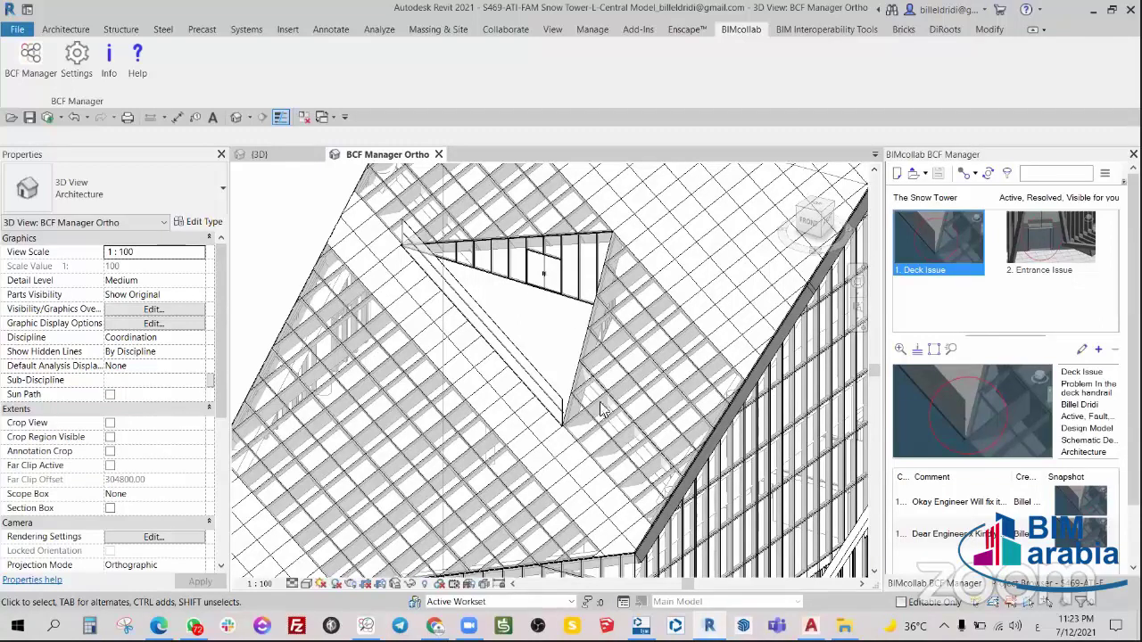
scroll(571, 412, "up", 1)
scroll(556, 411, "up", 1)
scroll(562, 374, "up", 1)
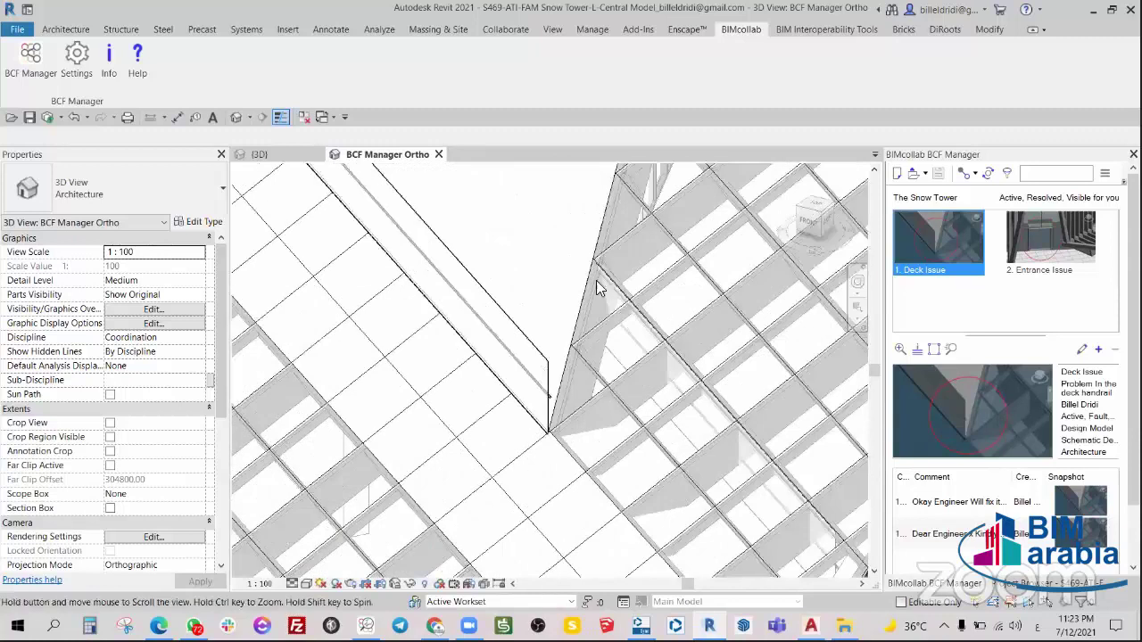
scroll(581, 461, "up", 1)
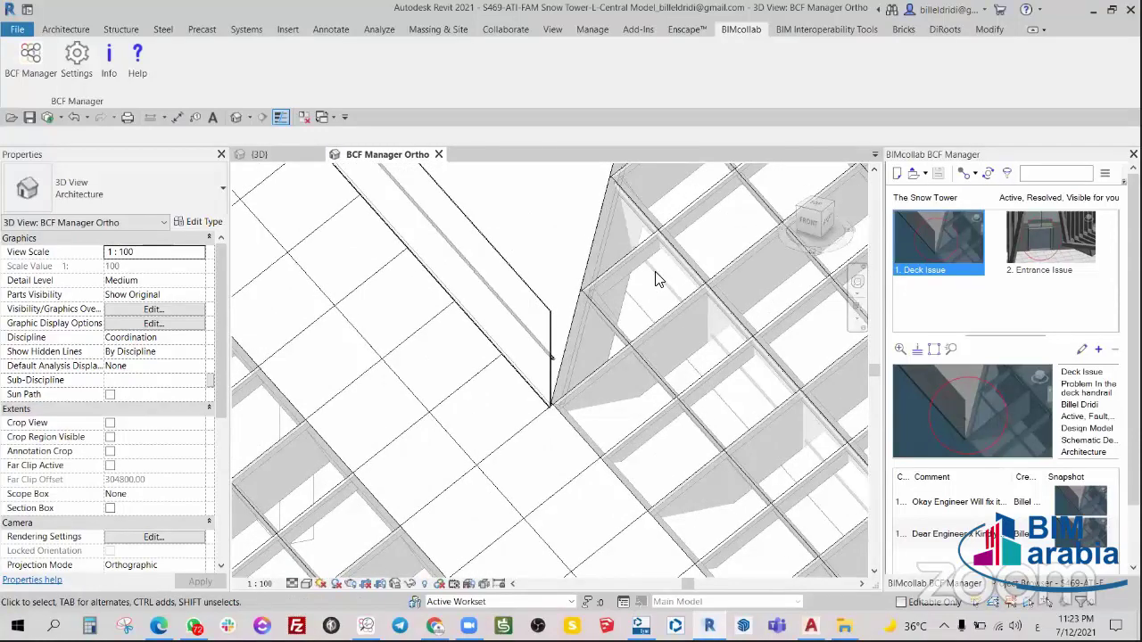
scroll(557, 353, "down", 1)
scroll(555, 346, "down", 1)
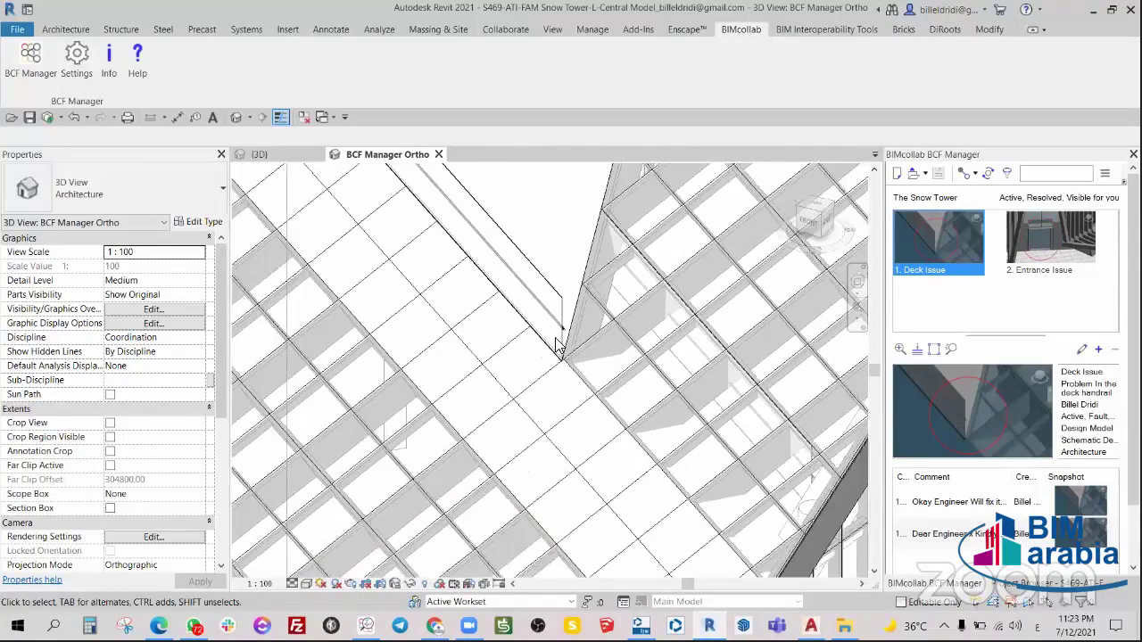
scroll(783, 580, "up", 1)
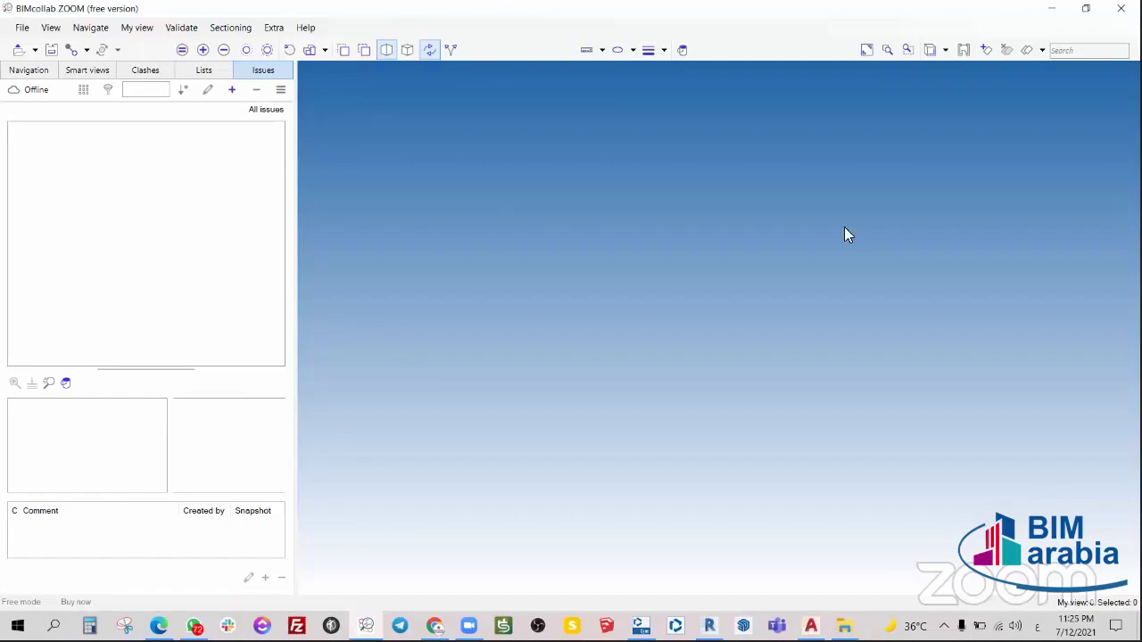
- Minimize the empty BIMcollab ZOOM viewer to get back to the Revit window
left_click(1038, 14)
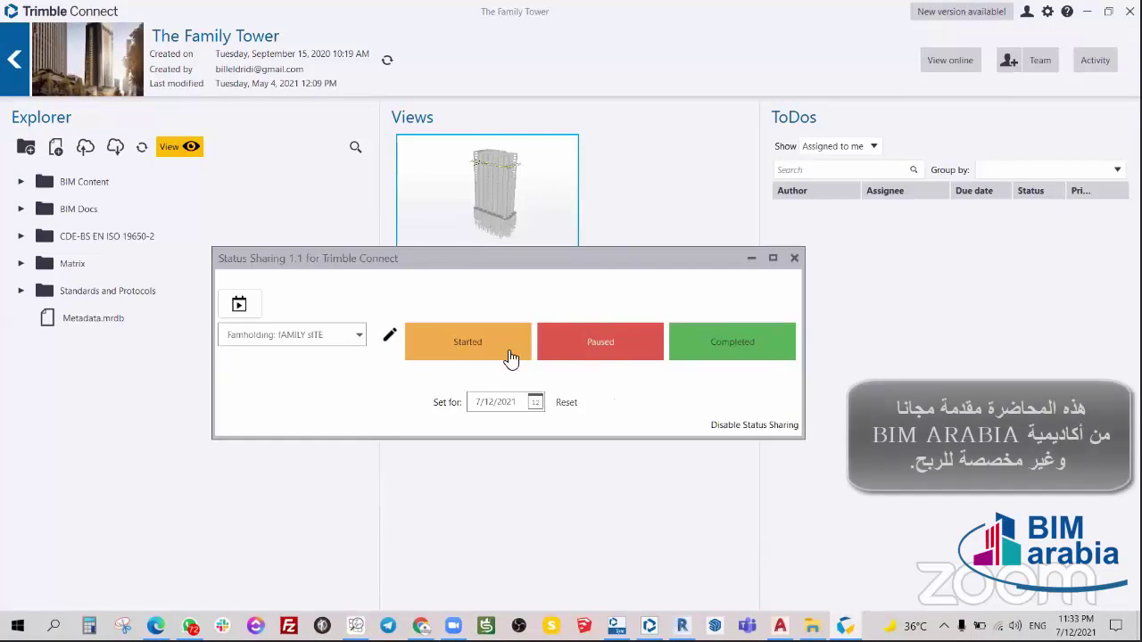
- Switch Status Sharing to Multiple actions and create a new status action named 'erected'
left_click(360, 336)
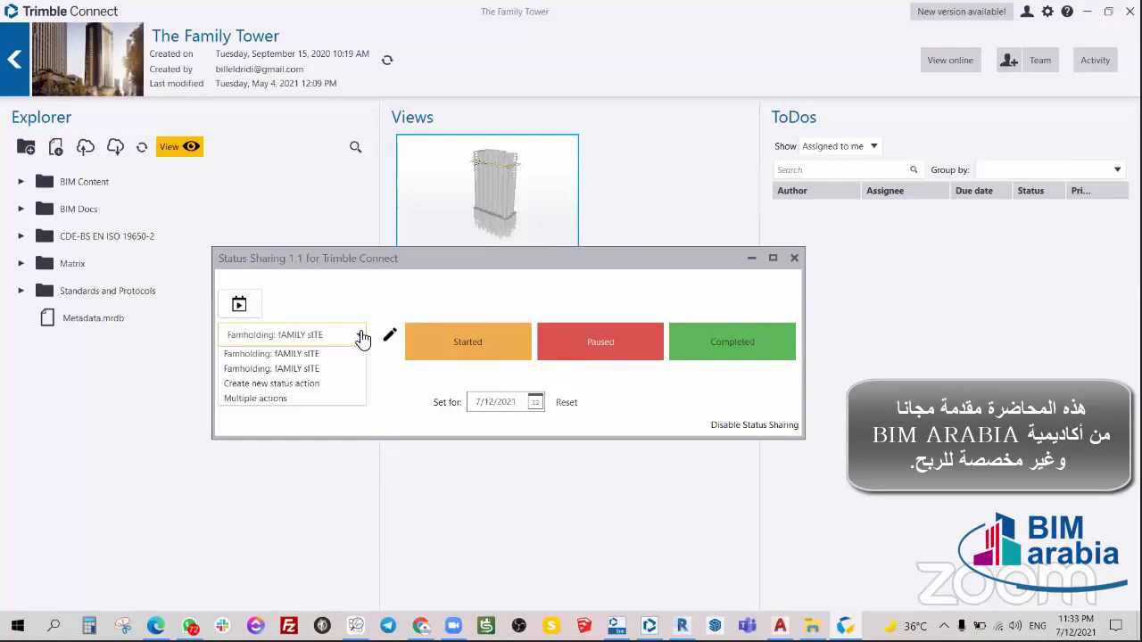
left_click(261, 398)
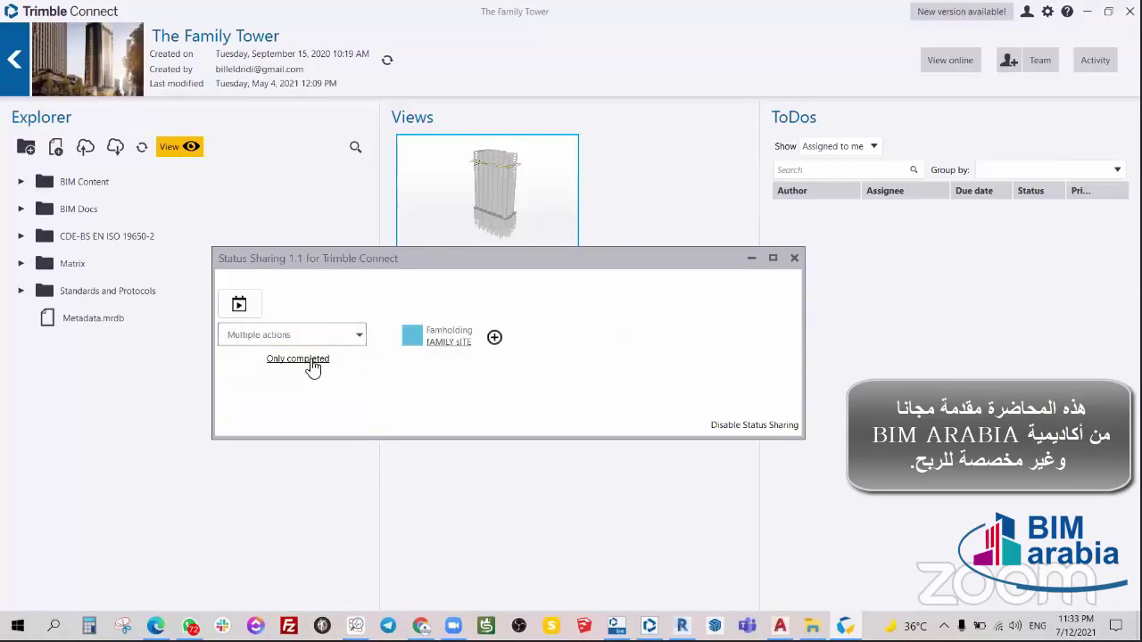
left_click(363, 333)
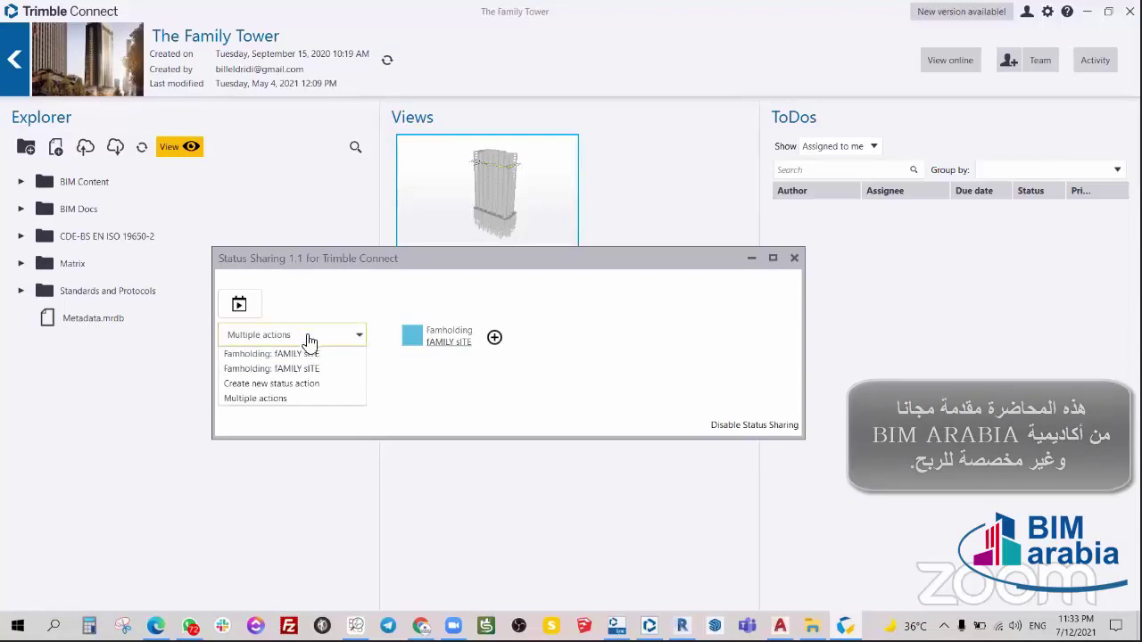
left_click(270, 383)
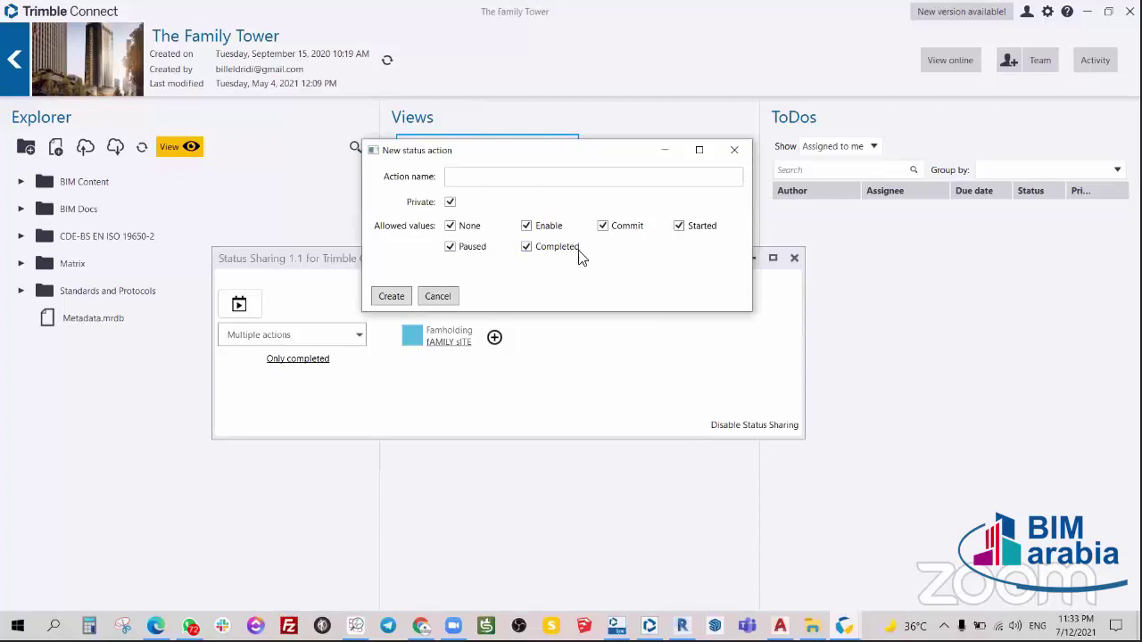
left_click(461, 174)
type("e")
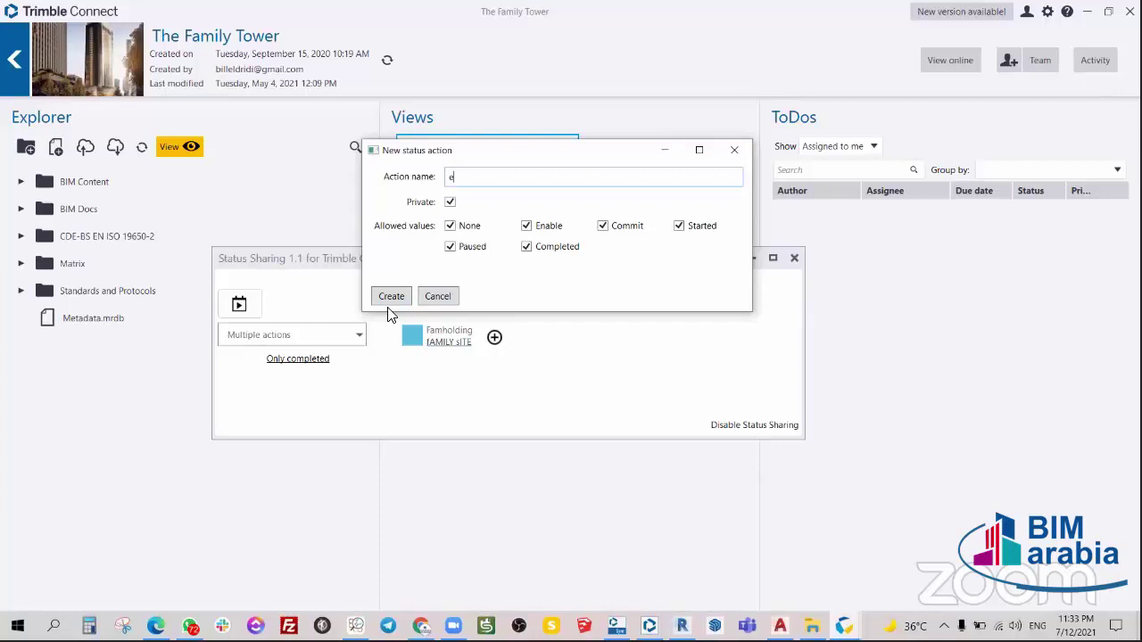
type("rected")
key("Return")
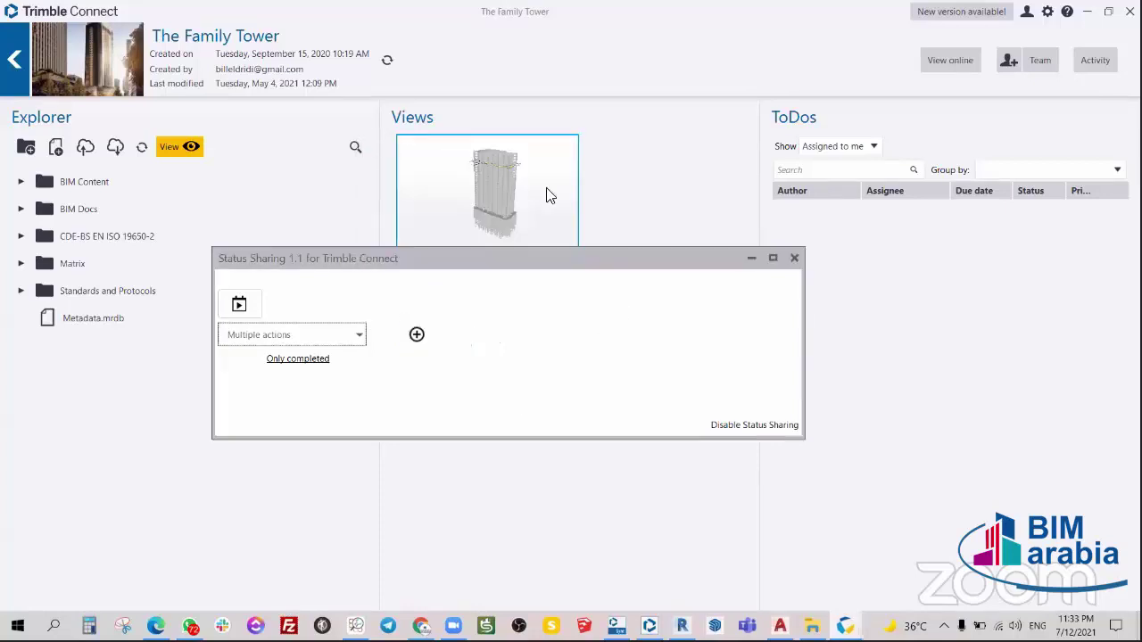
left_click(549, 196)
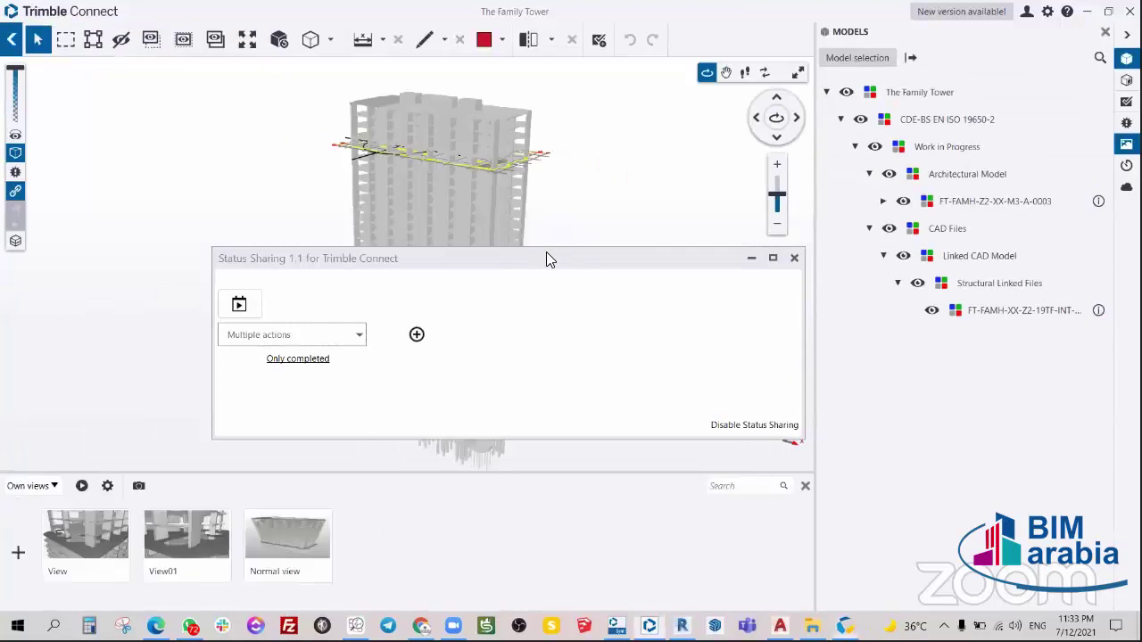
- Apply the Famholding: fAMILY sITE status action and move the status panel aside
left_click(467, 321)
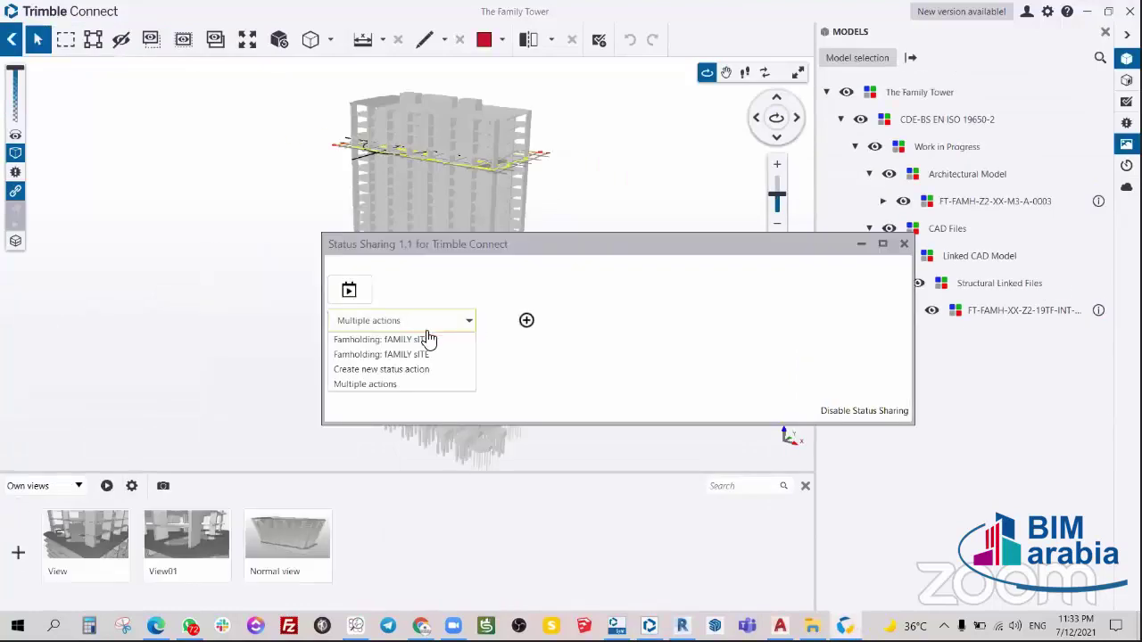
left_click(453, 323)
left_click(469, 320)
left_click(450, 325)
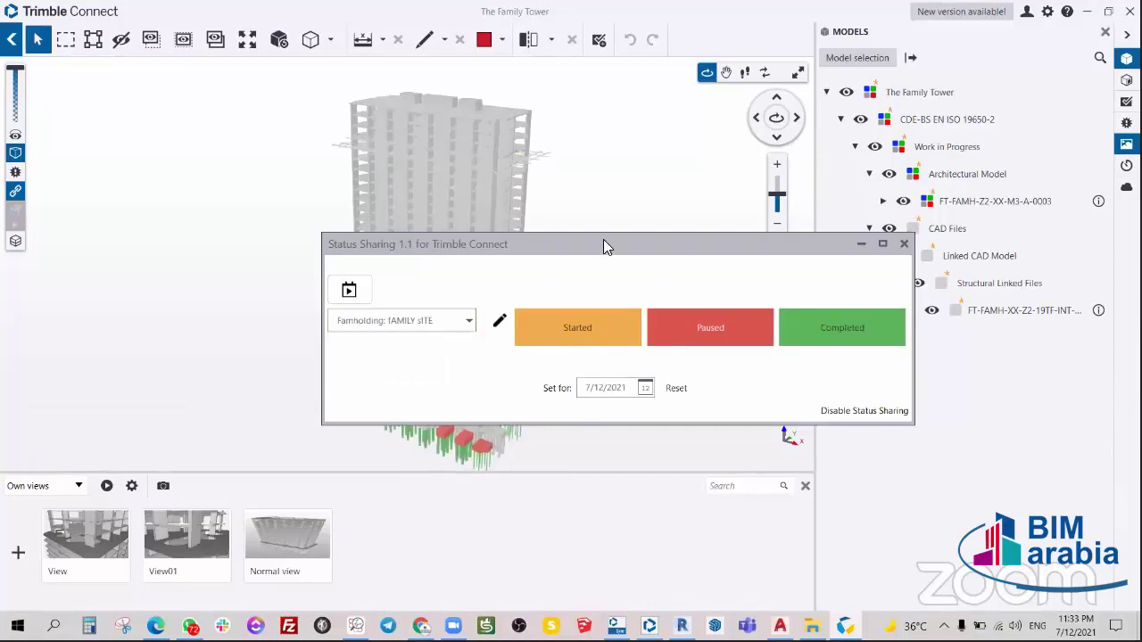
left_click_drag(603, 242, 913, 143)
- Orbit and zoom the tower to inspect the green Completed piles from below
scroll(367, 298, "up", 3)
scroll(438, 339, "up", 3)
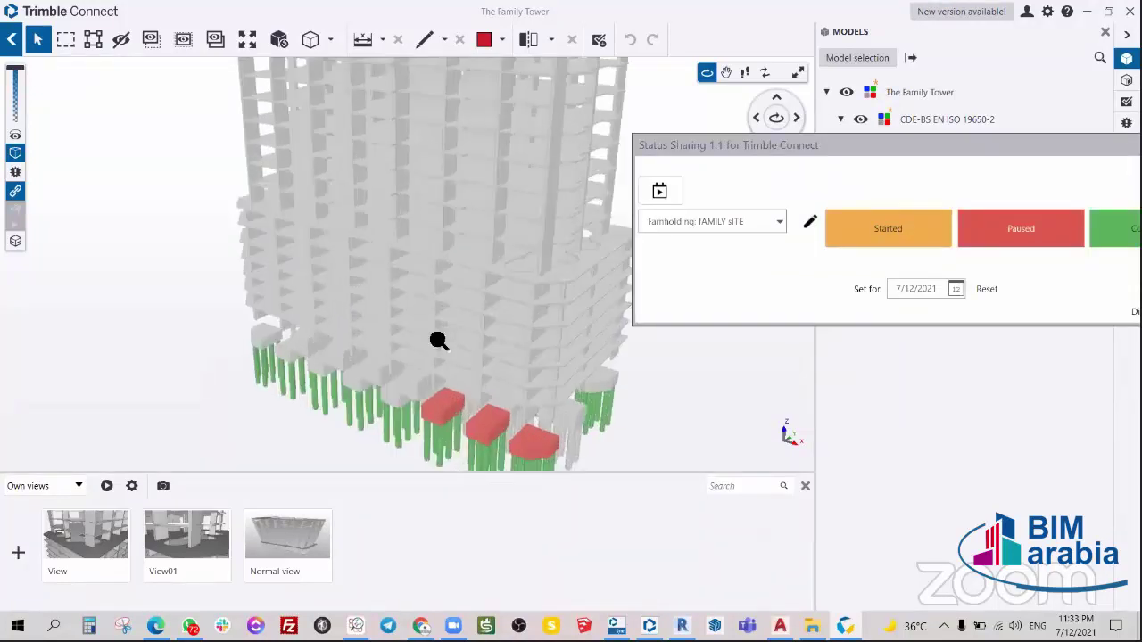
scroll(437, 340, "down", 5)
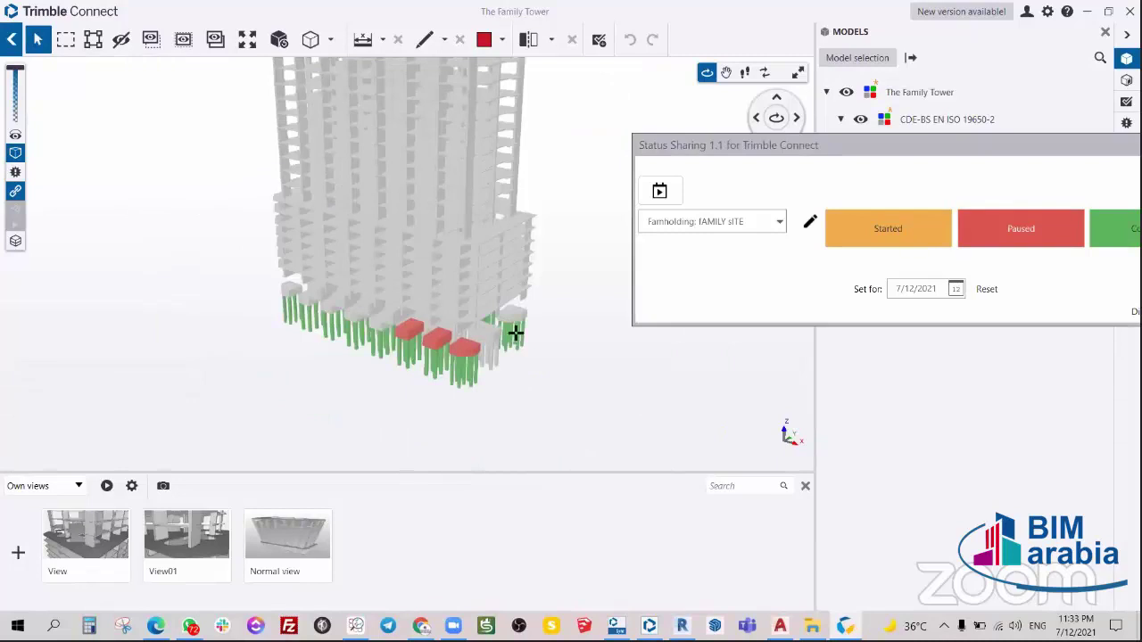
left_click_drag(515, 333, 387, 308)
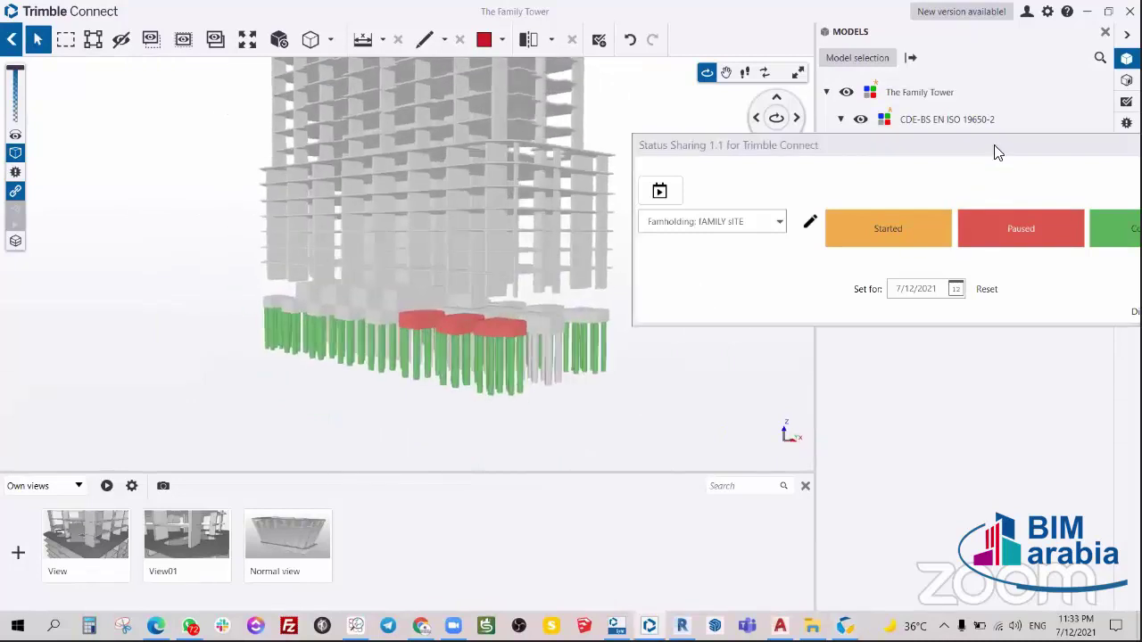
left_click_drag(997, 151, 906, 127)
mouse_move(495, 303)
left_mouse_down()
mouse_move(362, 293)
mouse_move(305, 359)
mouse_move(484, 313)
mouse_move(438, 306)
mouse_move(437, 365)
mouse_move(418, 333)
mouse_move(316, 362)
mouse_move(342, 349)
mouse_move(362, 347)
mouse_move(314, 380)
mouse_move(331, 349)
left_mouse_up()
scroll(421, 333, "up", 3)
scroll(482, 335, "up", 3)
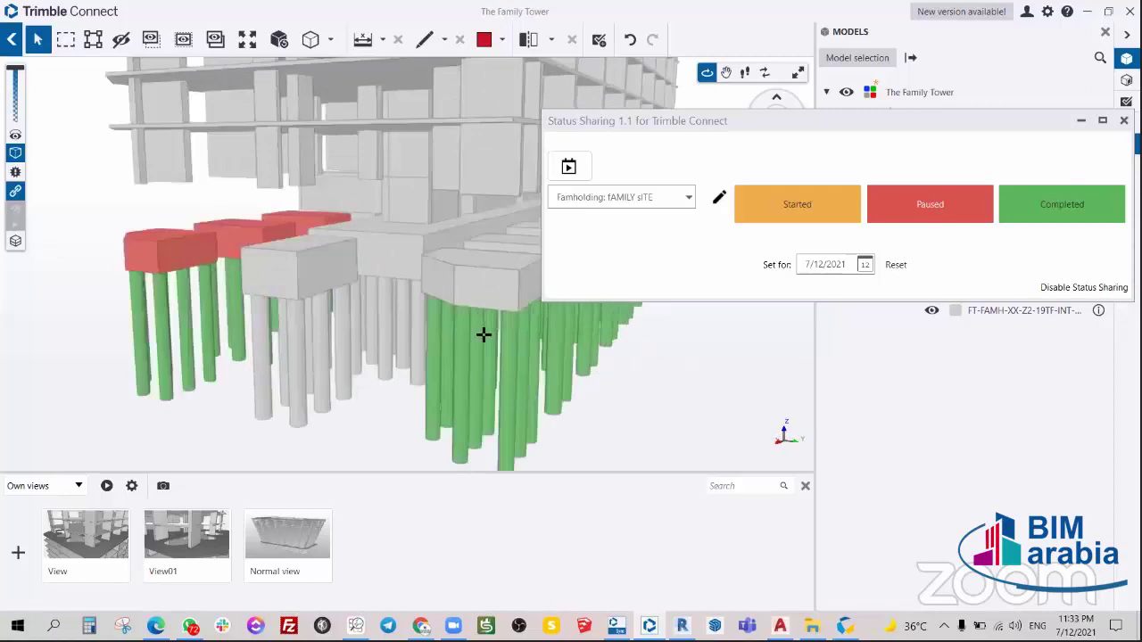
scroll(494, 351, "down", 3)
scroll(224, 336, "down", 3)
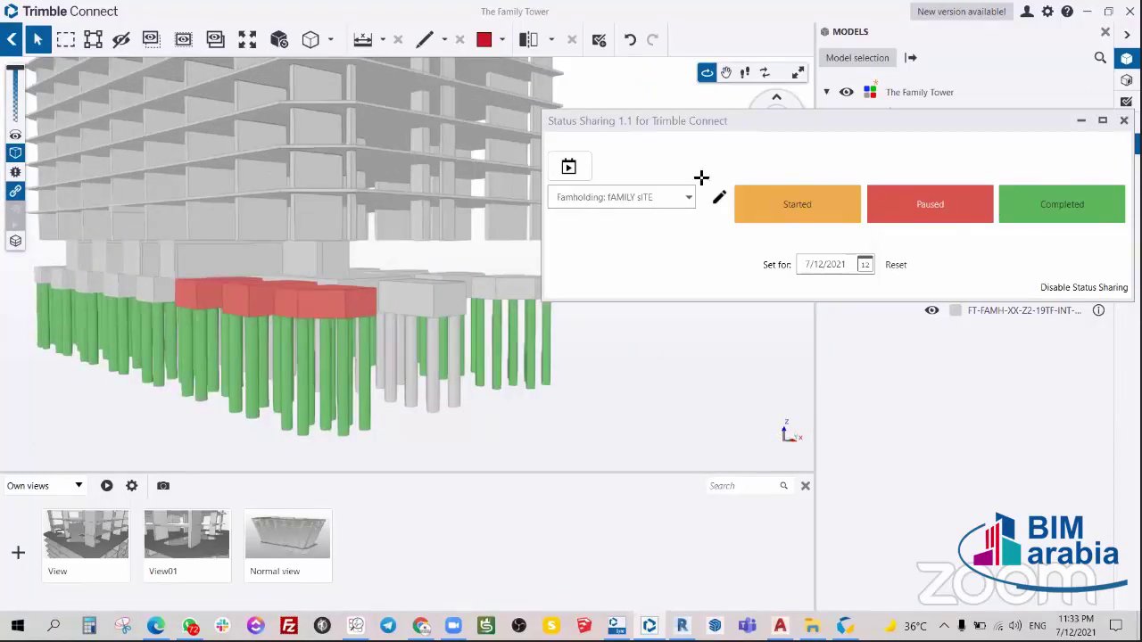
scroll(377, 383, "down", 3)
scroll(418, 374, "down", 2)
scroll(411, 355, "down", 2)
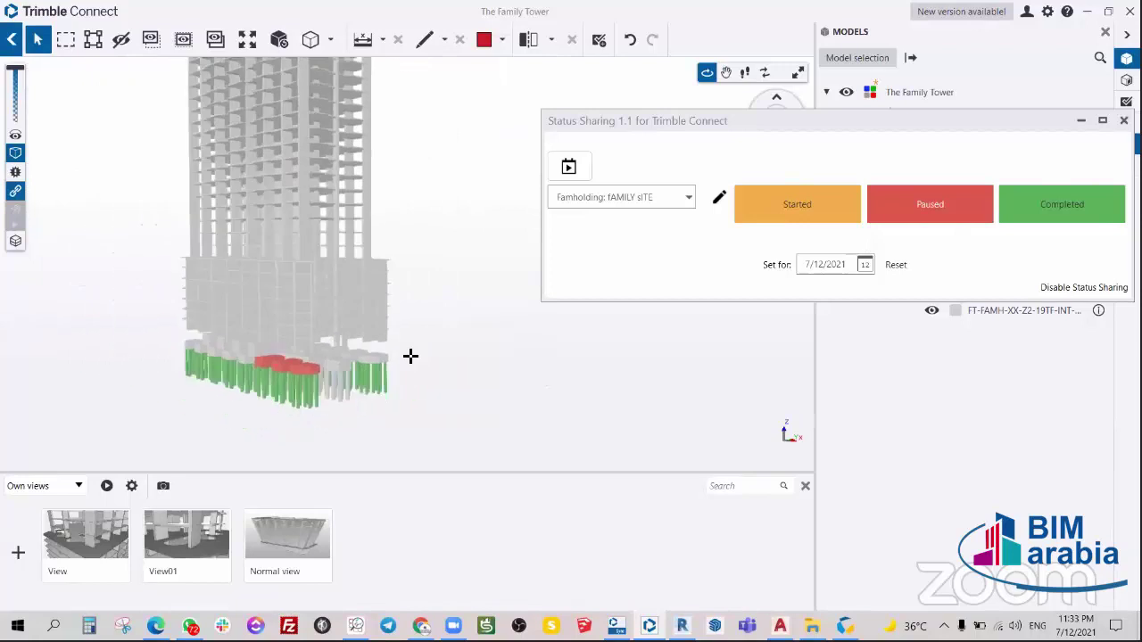
scroll(410, 356, "down", 2)
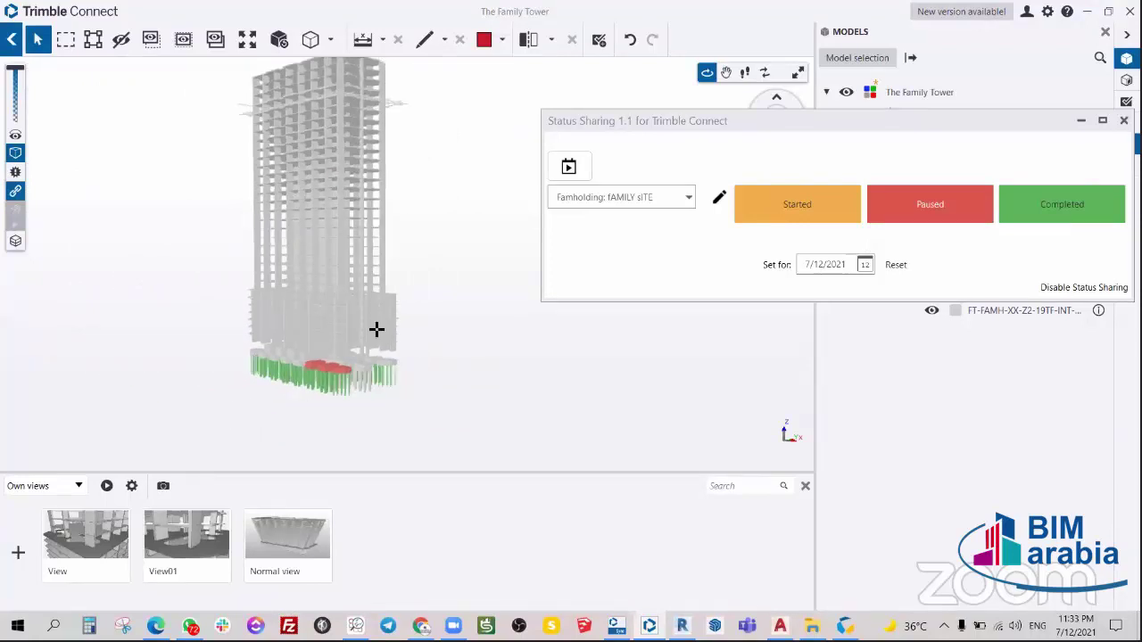
- Zoom in and pan to centre the three red Paused pile caps
mouse_move(417, 331)
left_mouse_down()
mouse_move(398, 305)
mouse_move(458, 318)
mouse_move(459, 382)
left_mouse_up()
scroll(431, 282, "up", 3)
scroll(476, 314, "up", 2)
scroll(461, 256, "down", 2)
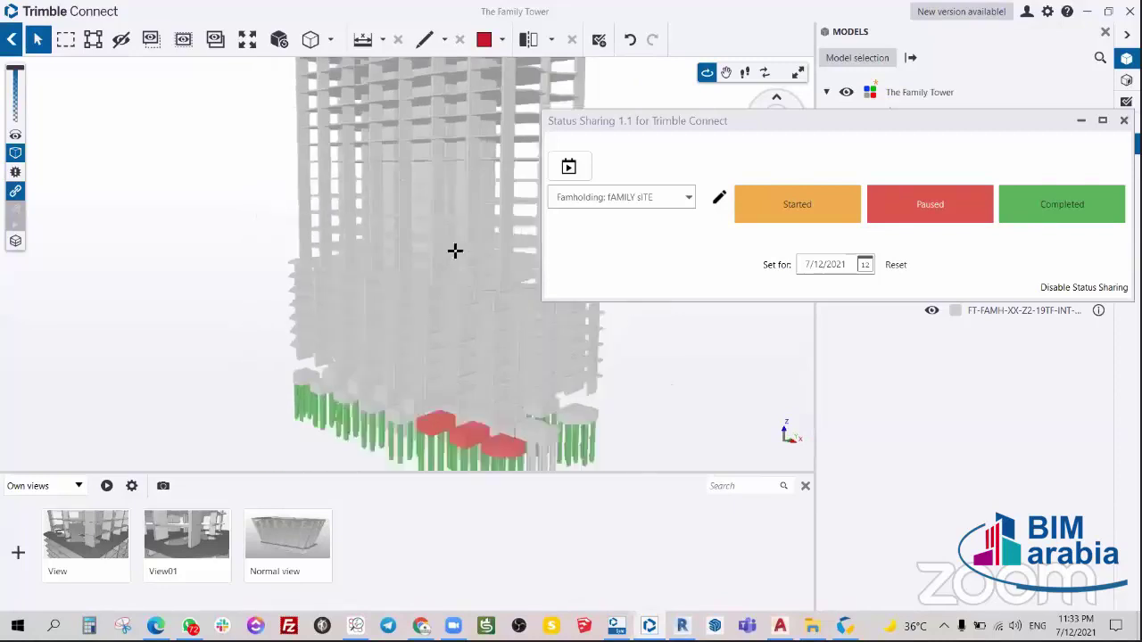
scroll(448, 370, "down", 1)
scroll(449, 372, "up", 1)
scroll(442, 357, "up", 3)
scroll(435, 352, "down", 3)
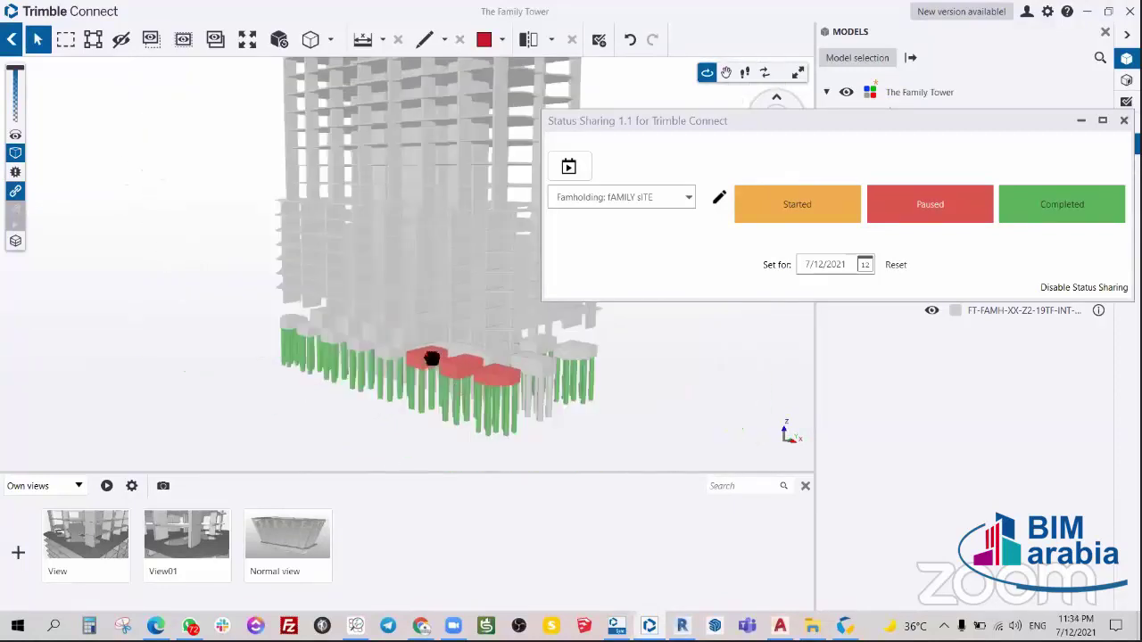
scroll(420, 316, "up", 2)
scroll(420, 318, "up", 1)
scroll(420, 317, "up", 2)
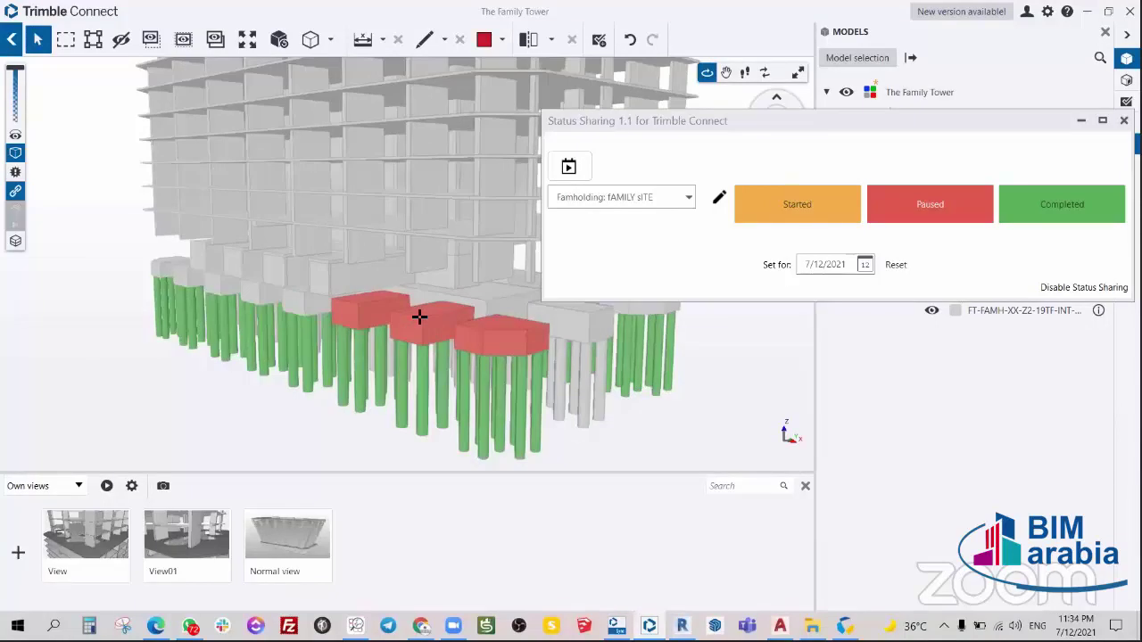
scroll(423, 339, "up", 2)
scroll(434, 347, "down", 2)
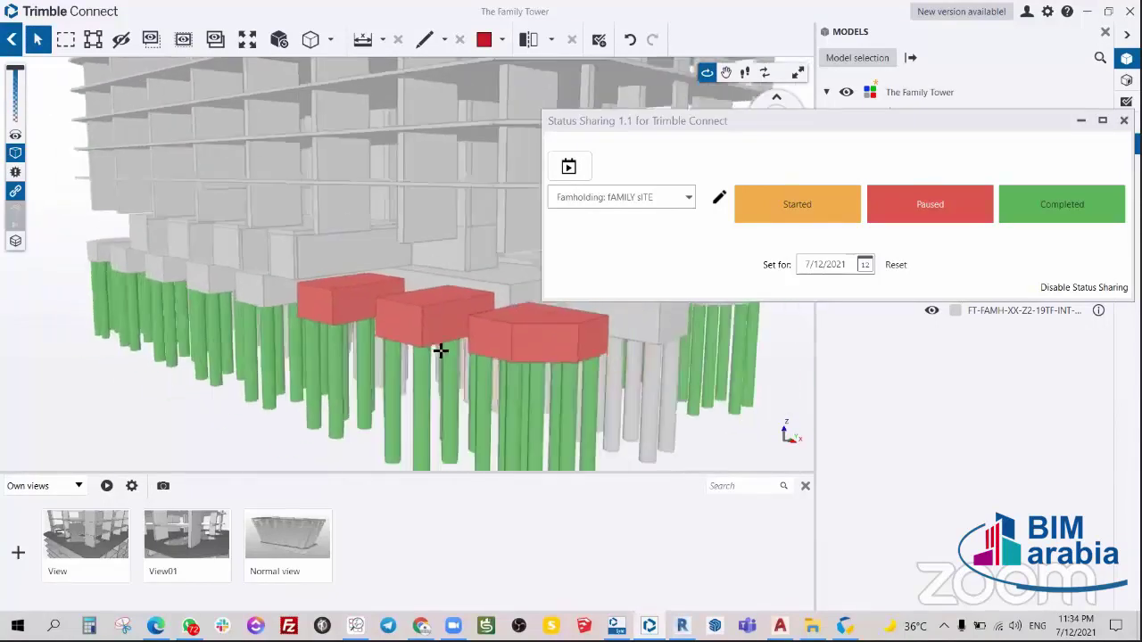
middle_click_drag(453, 346, 479, 364)
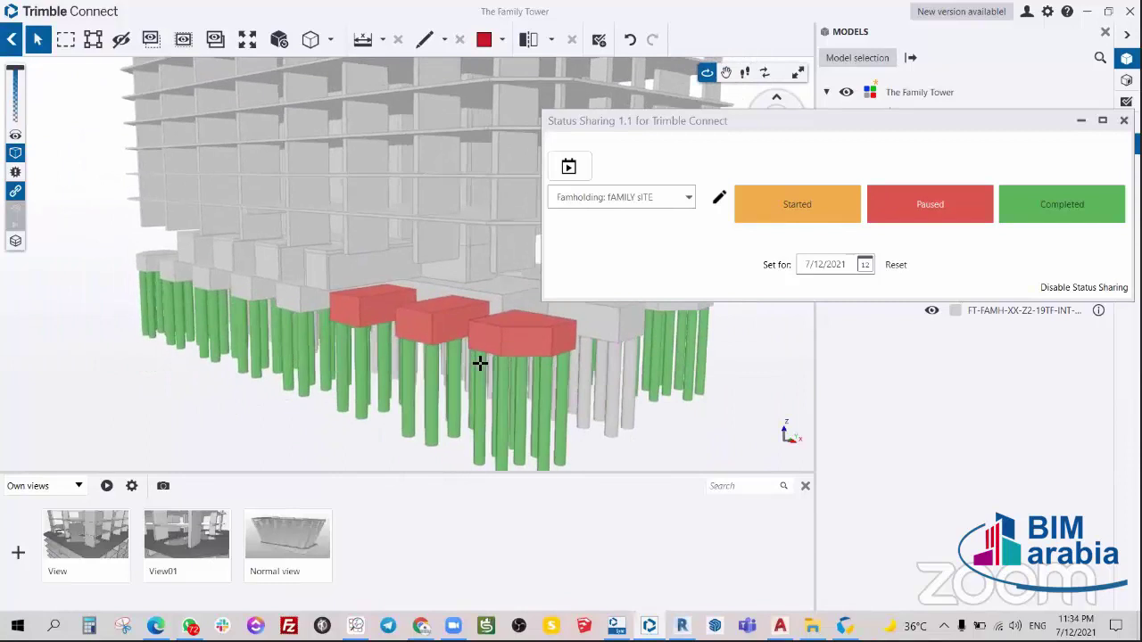